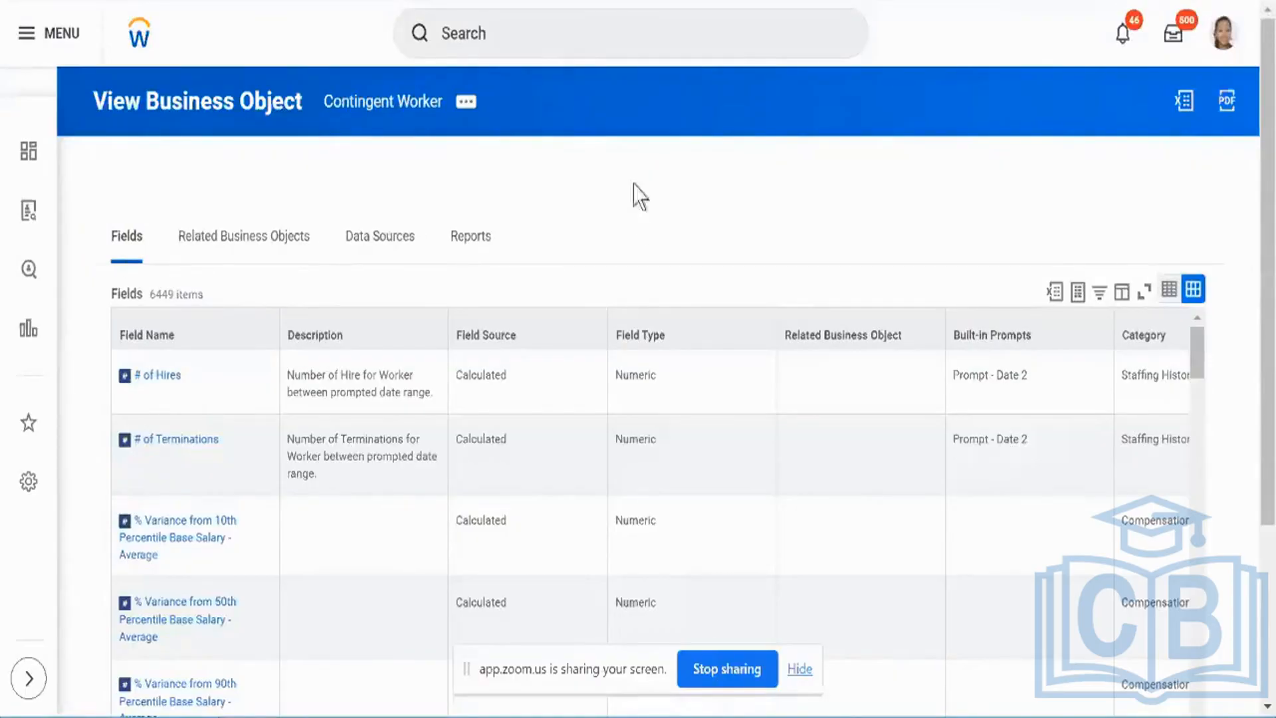
- Switch to the tab showing the Worker business object's 6173 fields
click(651, 1)
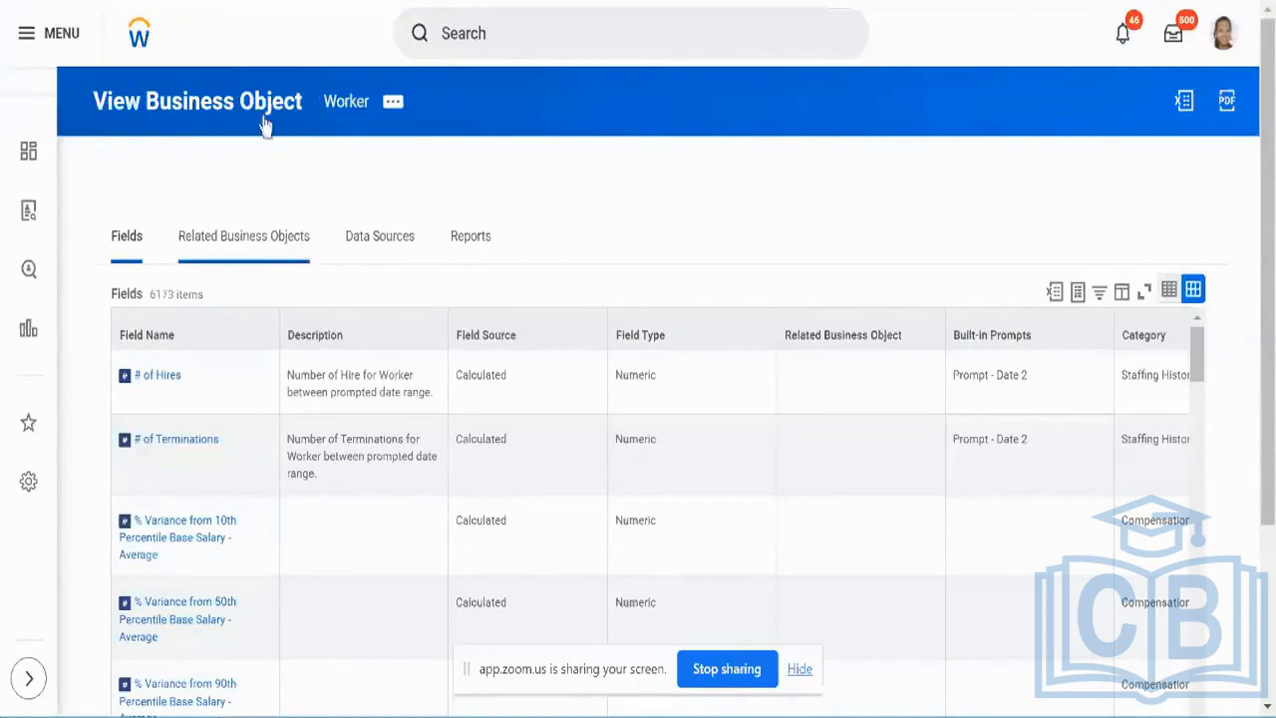
click(249, 241)
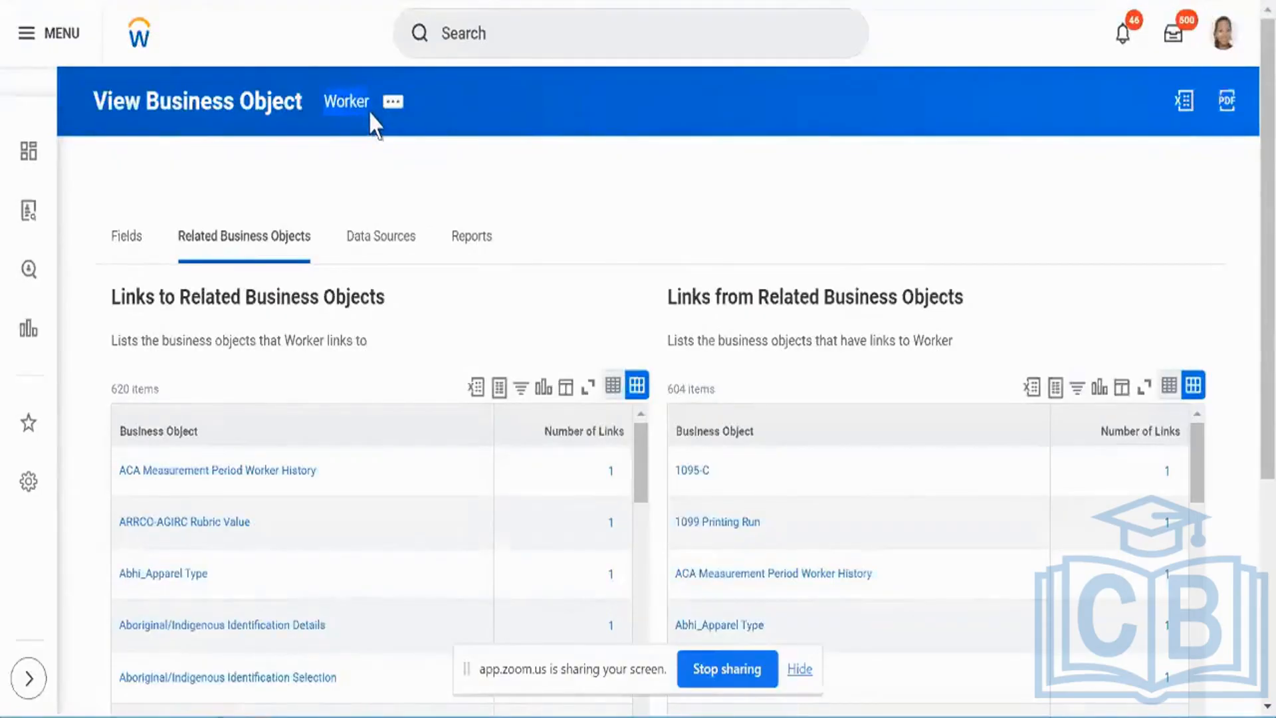
click(393, 101)
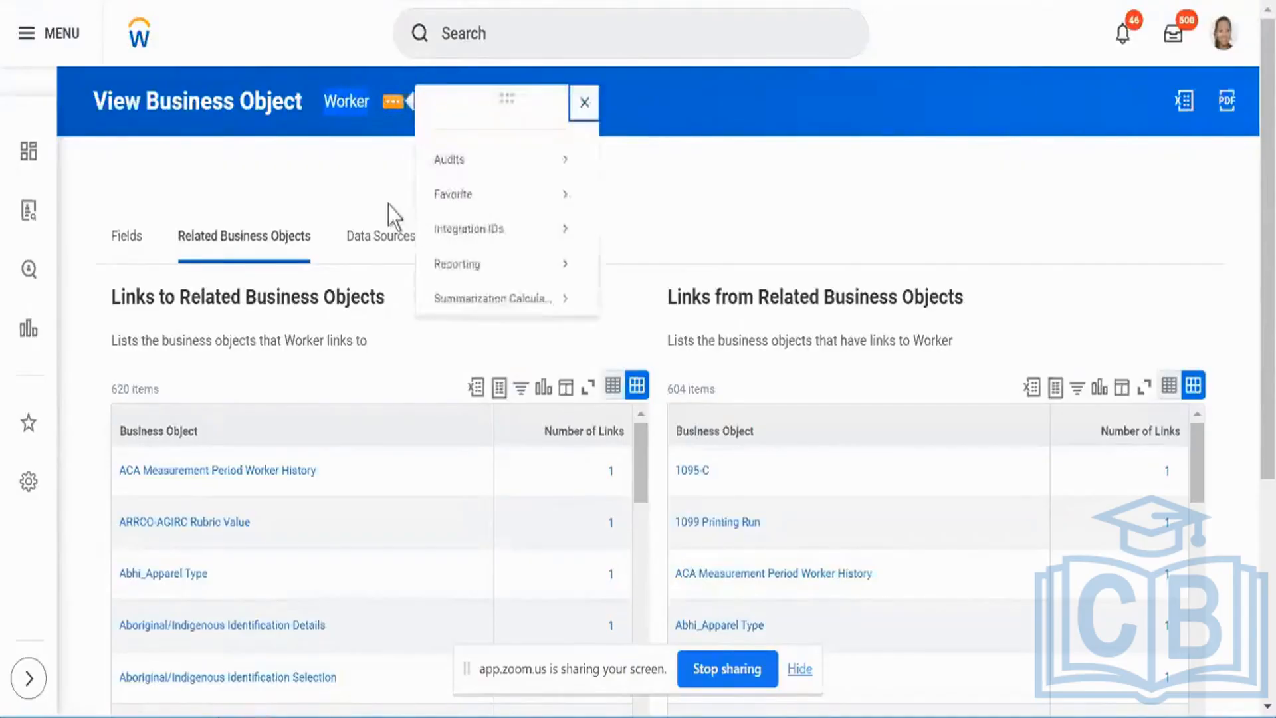
click(138, 237)
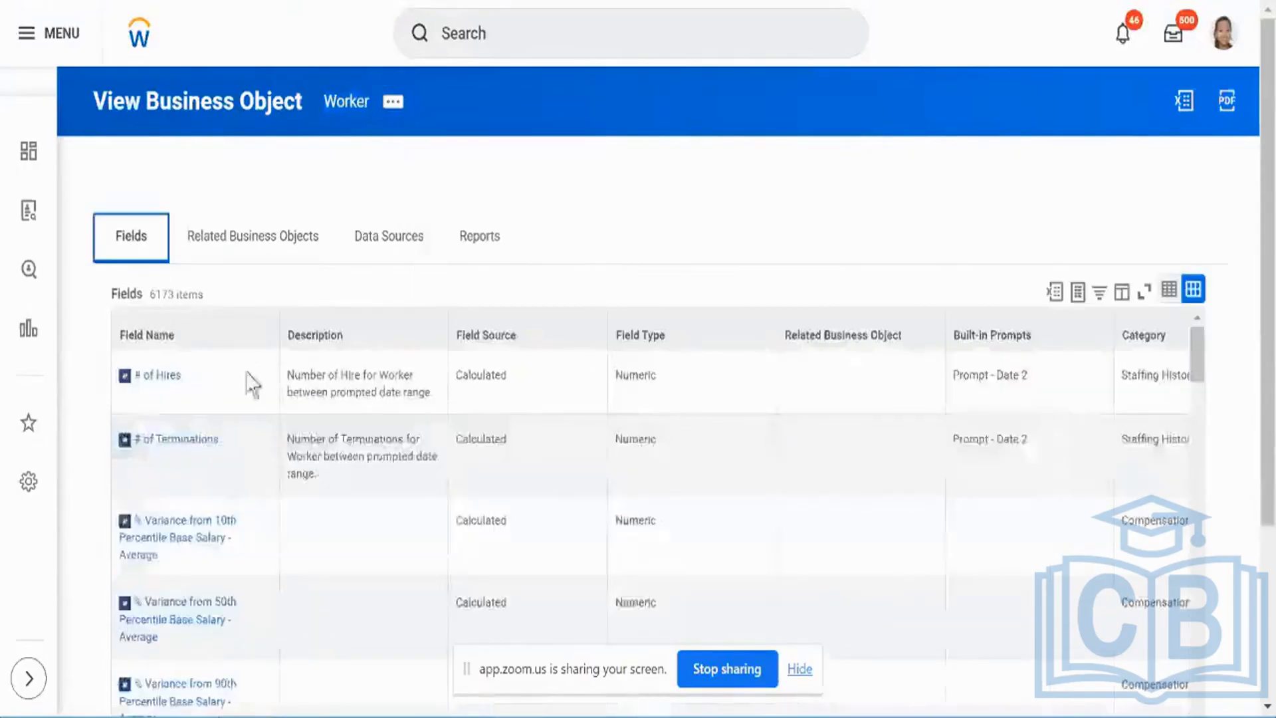
- Search the Field Name filter values for 'position' and browse the 161 matching fields
click(229, 333)
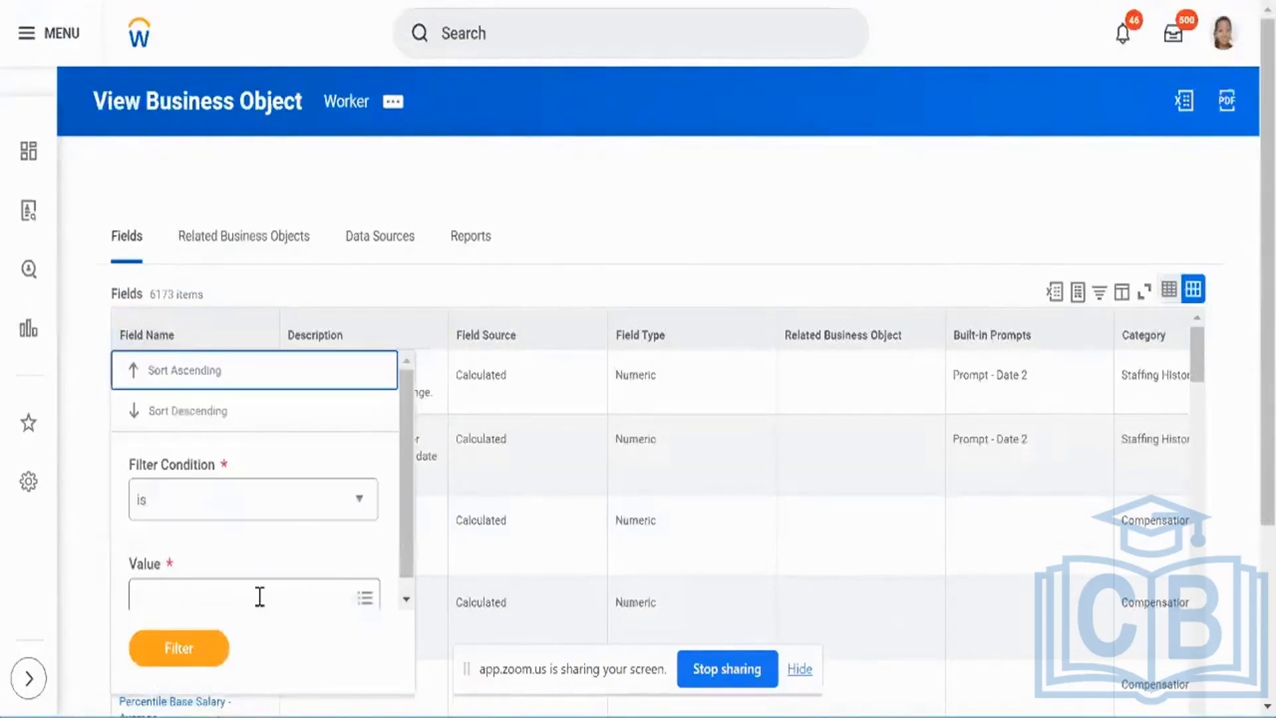
click(260, 598)
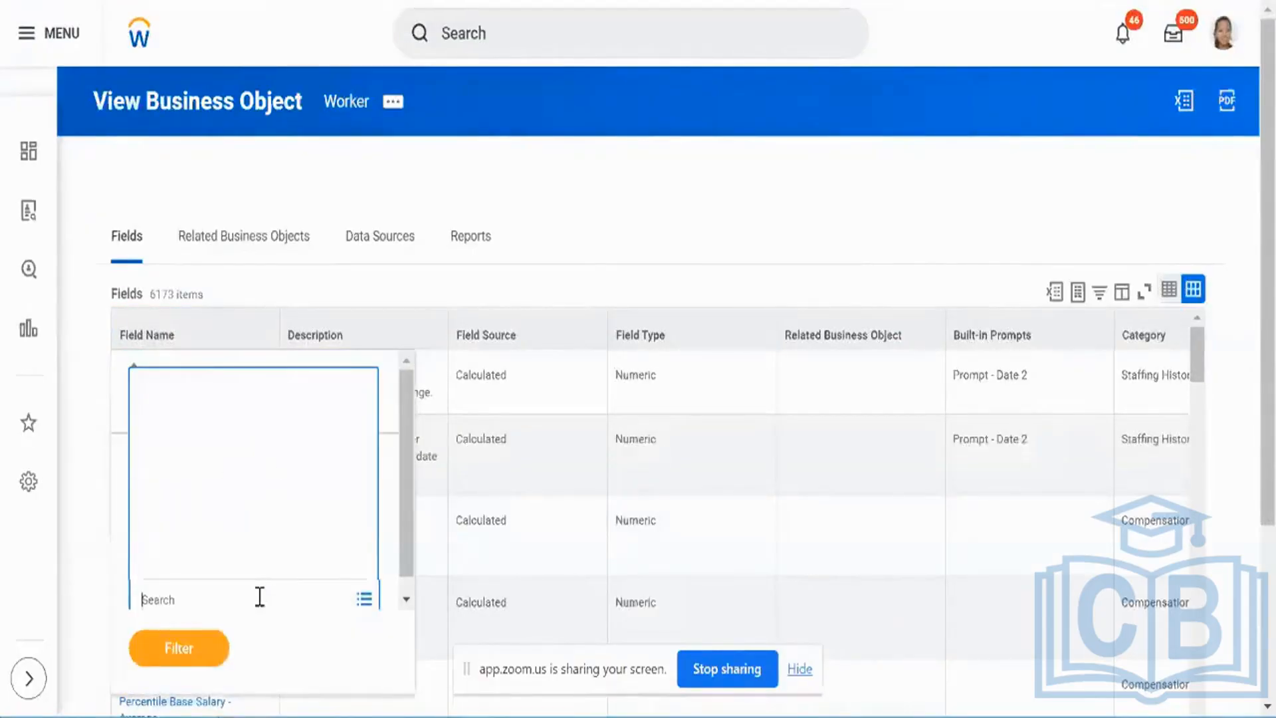
text(pos)
text(ition)
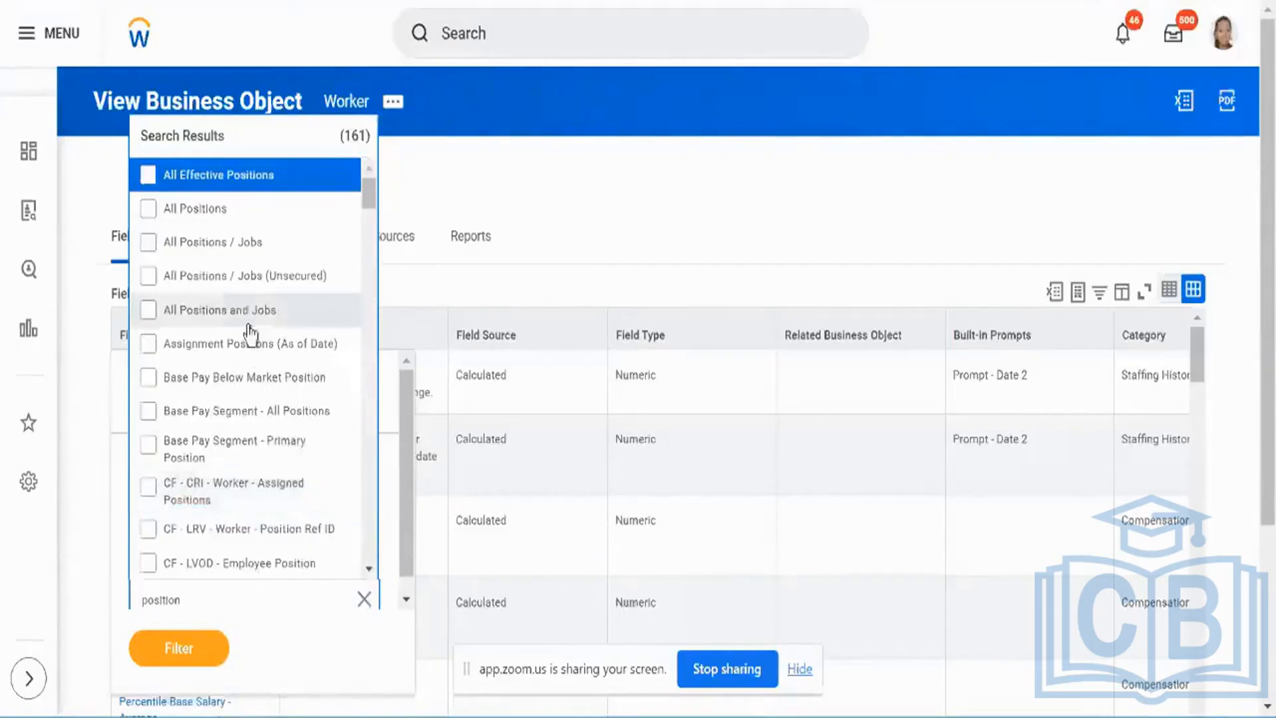
scroll(251, 333, down, 5)
scroll(251, 333, down, 8)
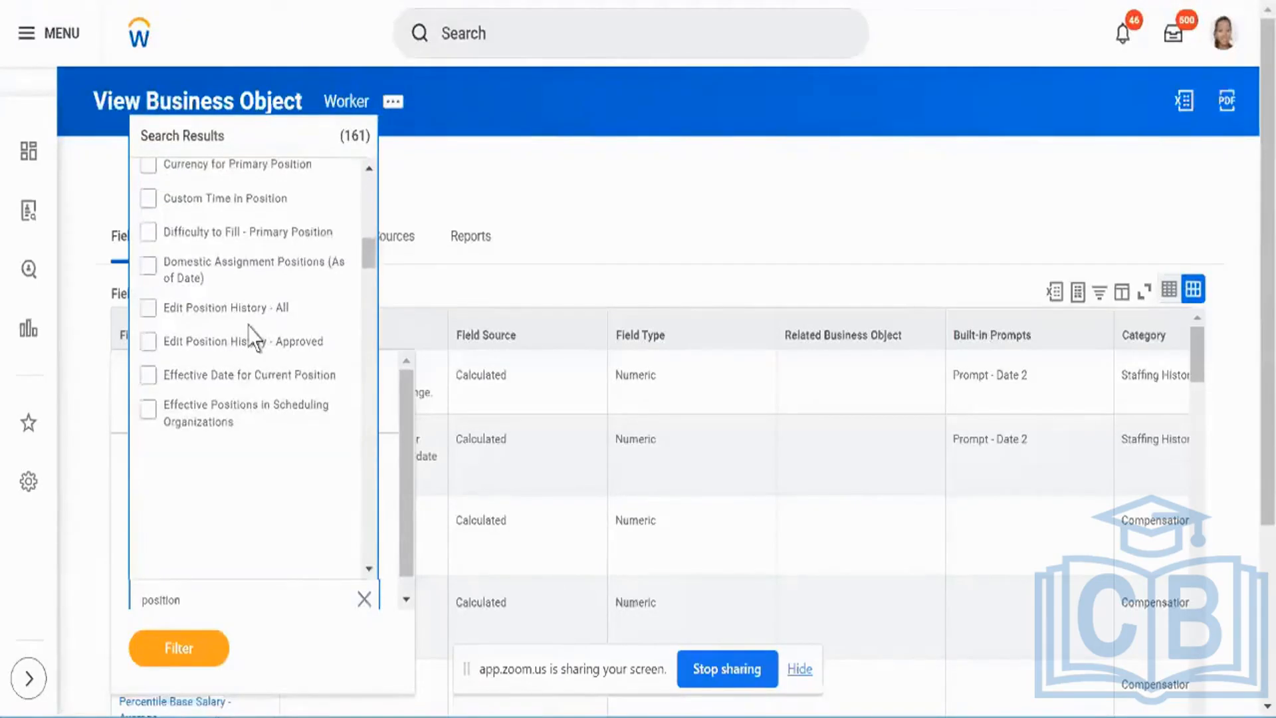
scroll(250, 333, down, 10)
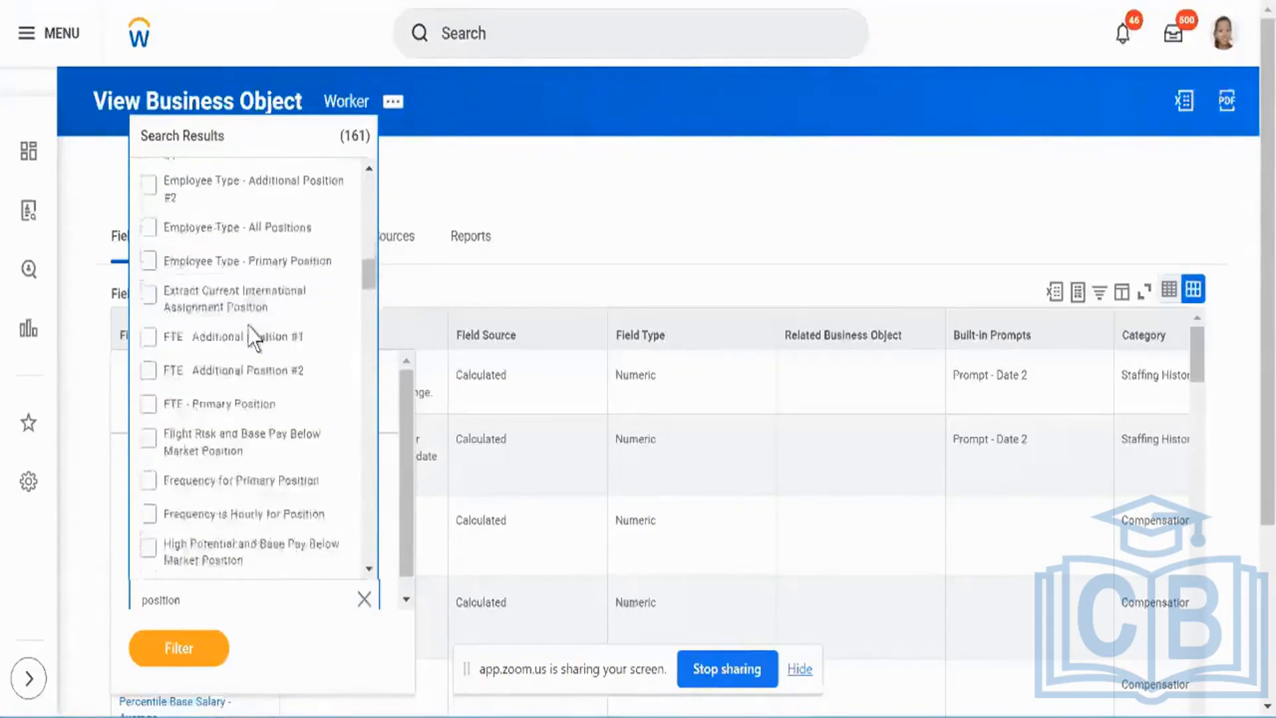
scroll(251, 332, down, 3)
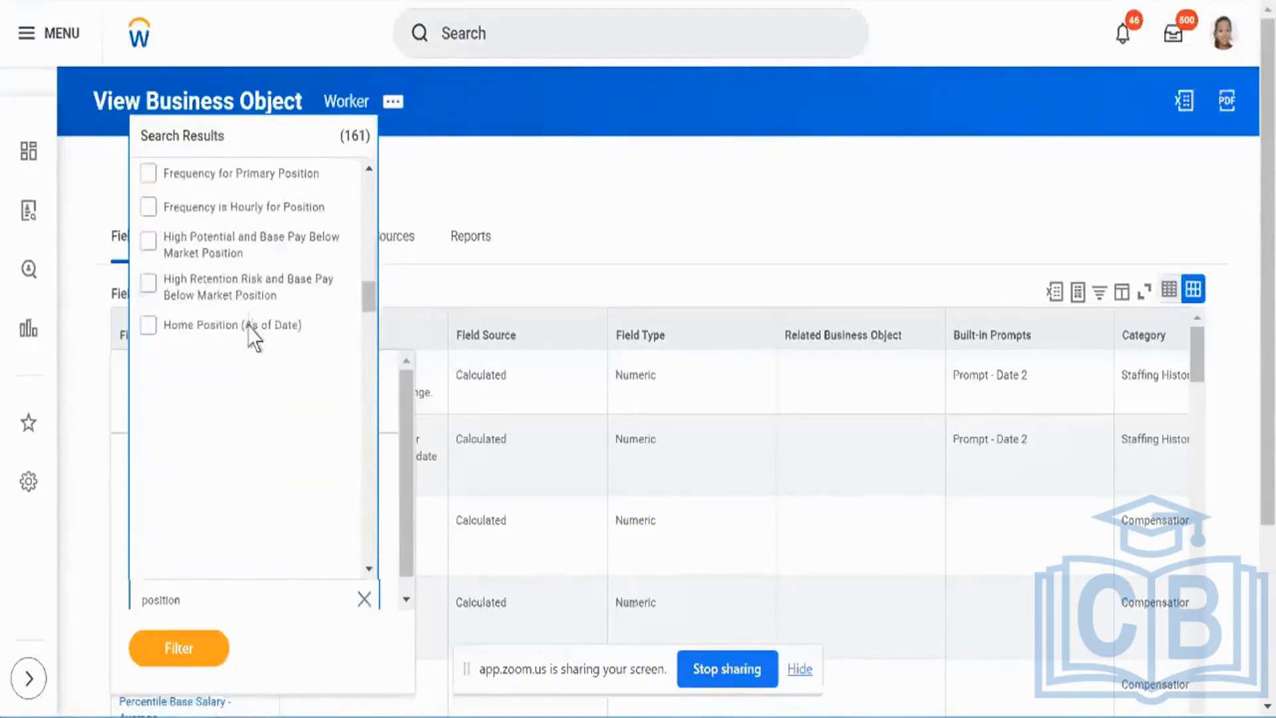
scroll(253, 335, down, 5)
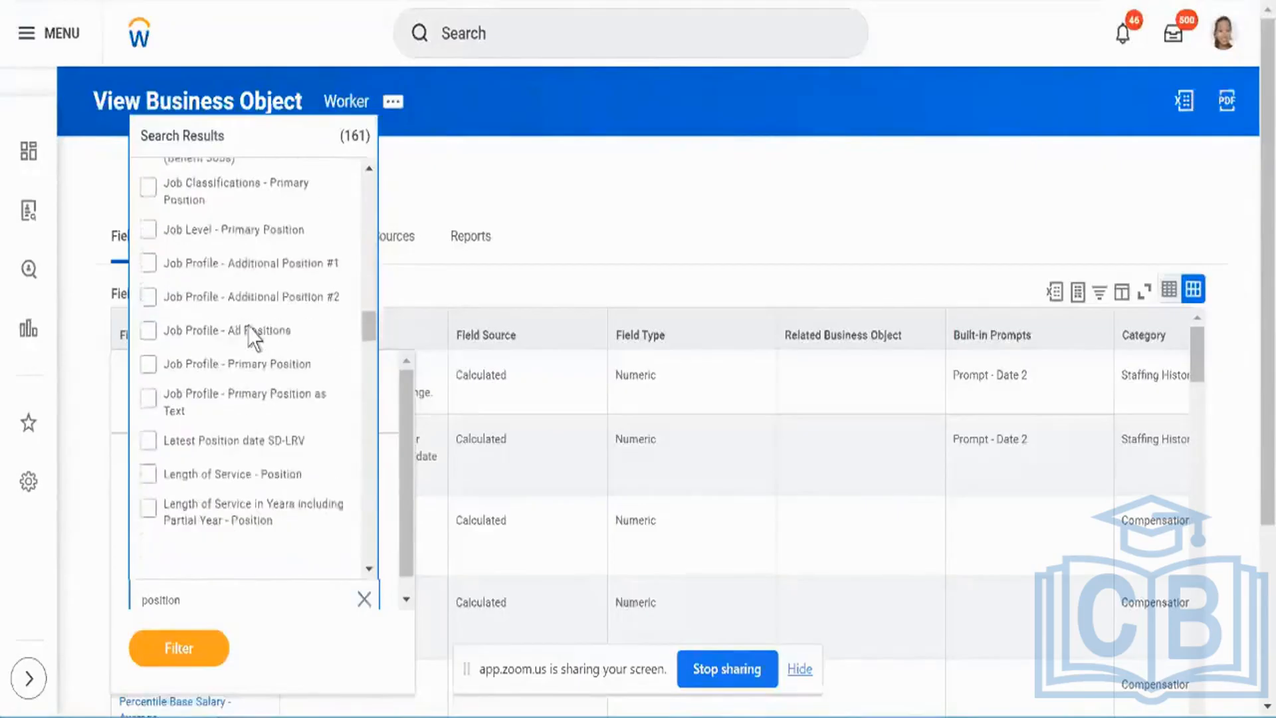
scroll(249, 329, down, 6)
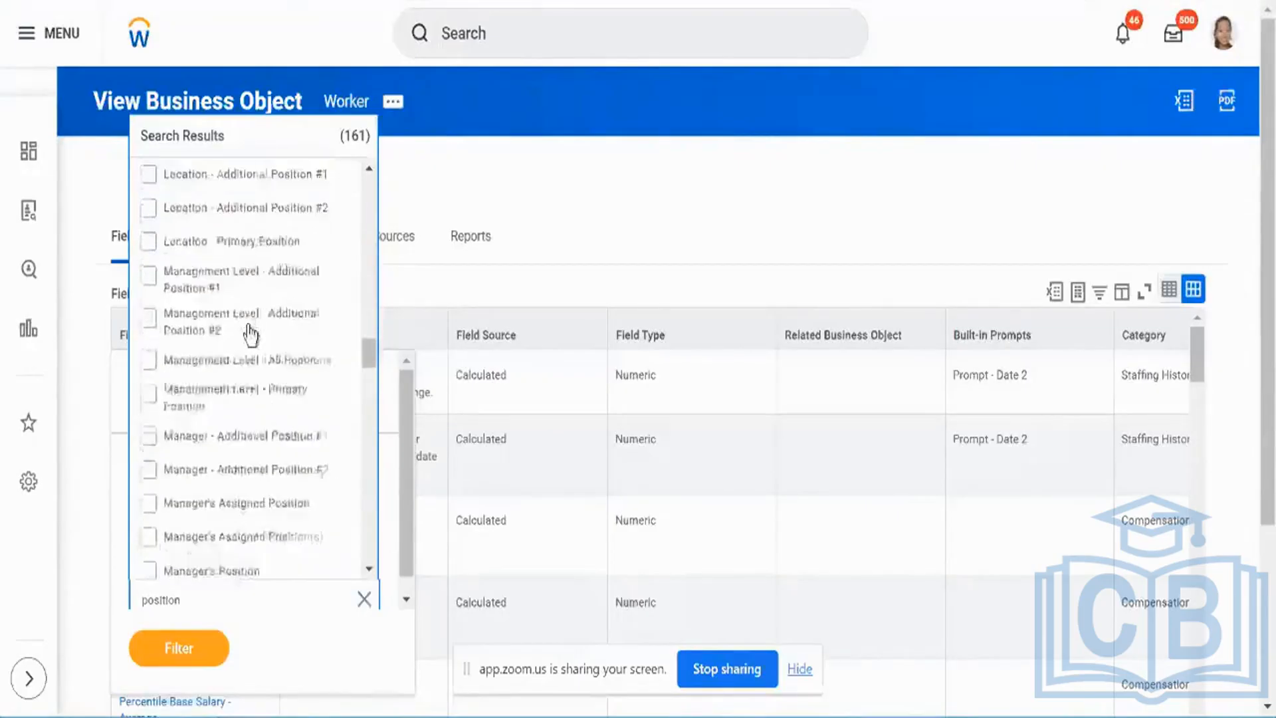
scroll(251, 334, down, 5)
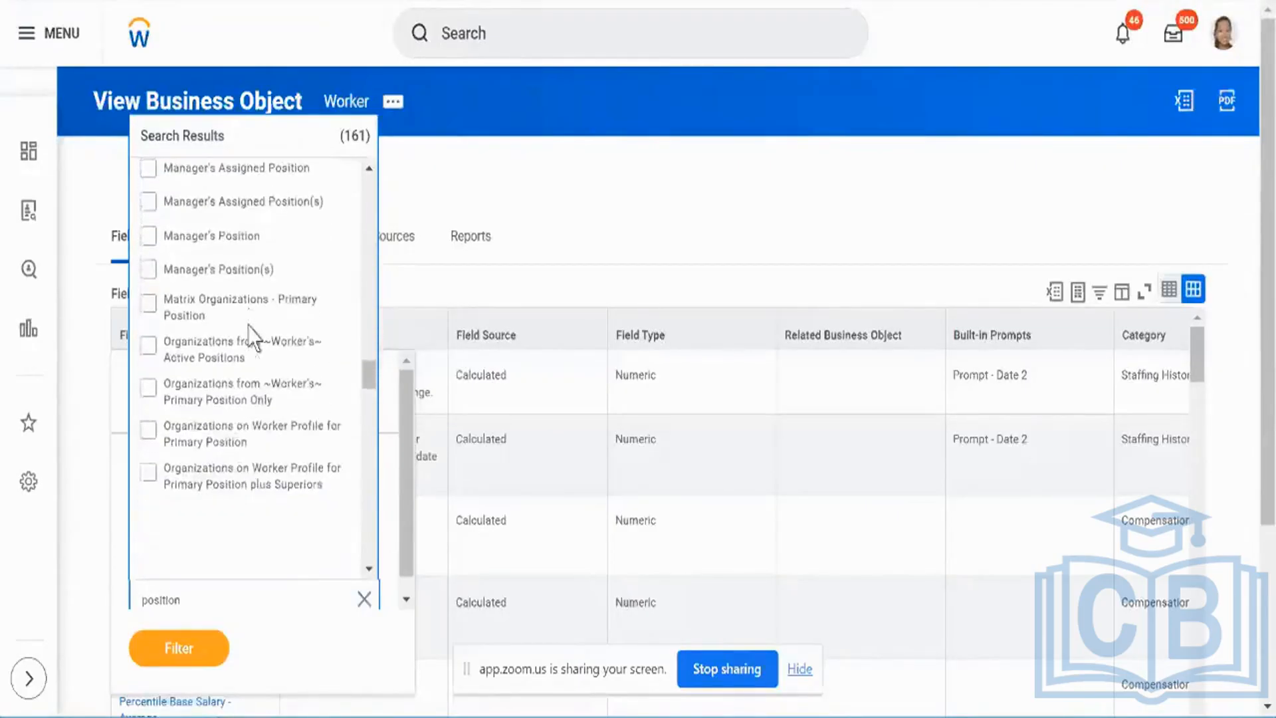
scroll(250, 327, down, 6)
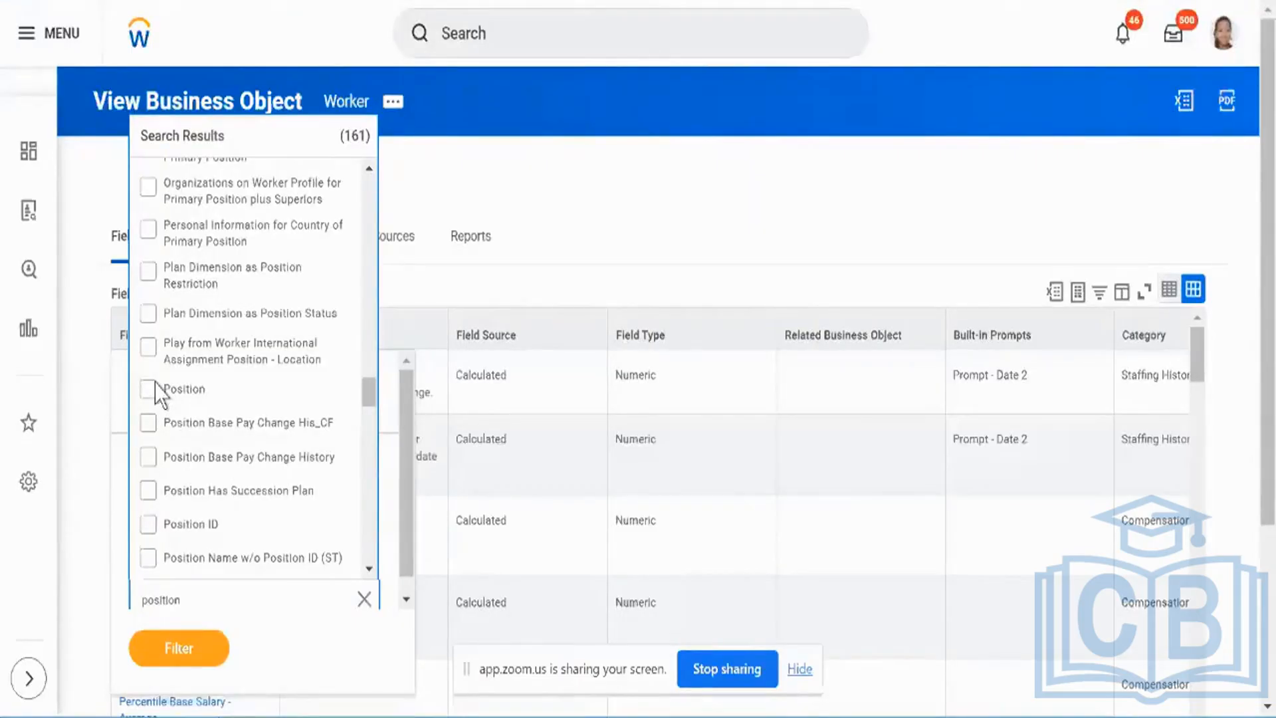
- Filter the Worker field list to the single Position field and check its related actions
click(149, 389)
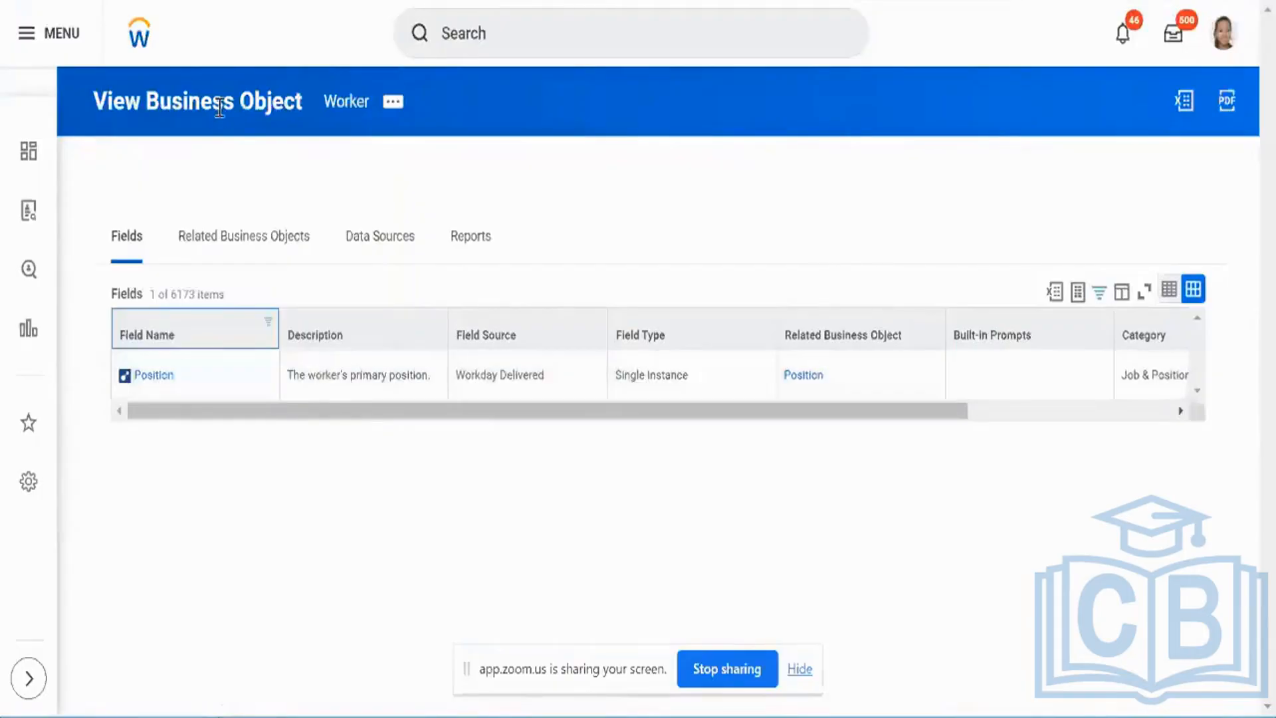
triple_click(236, 113)
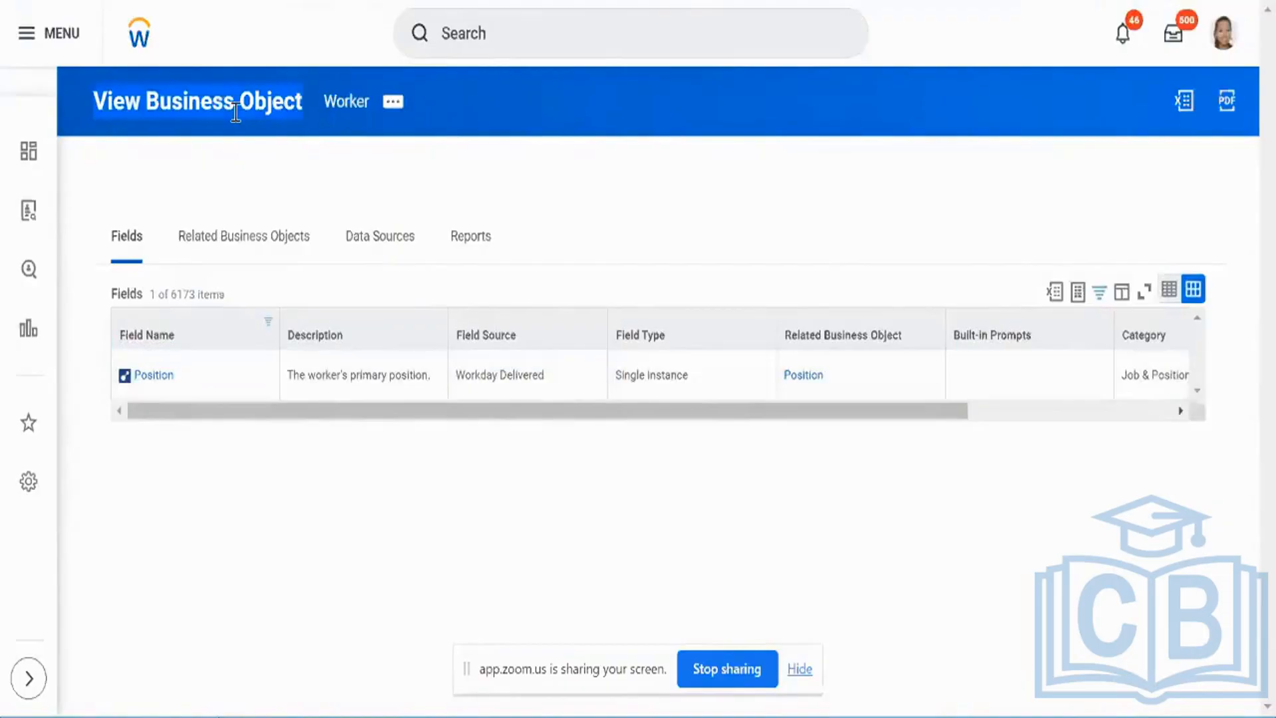
click(187, 377)
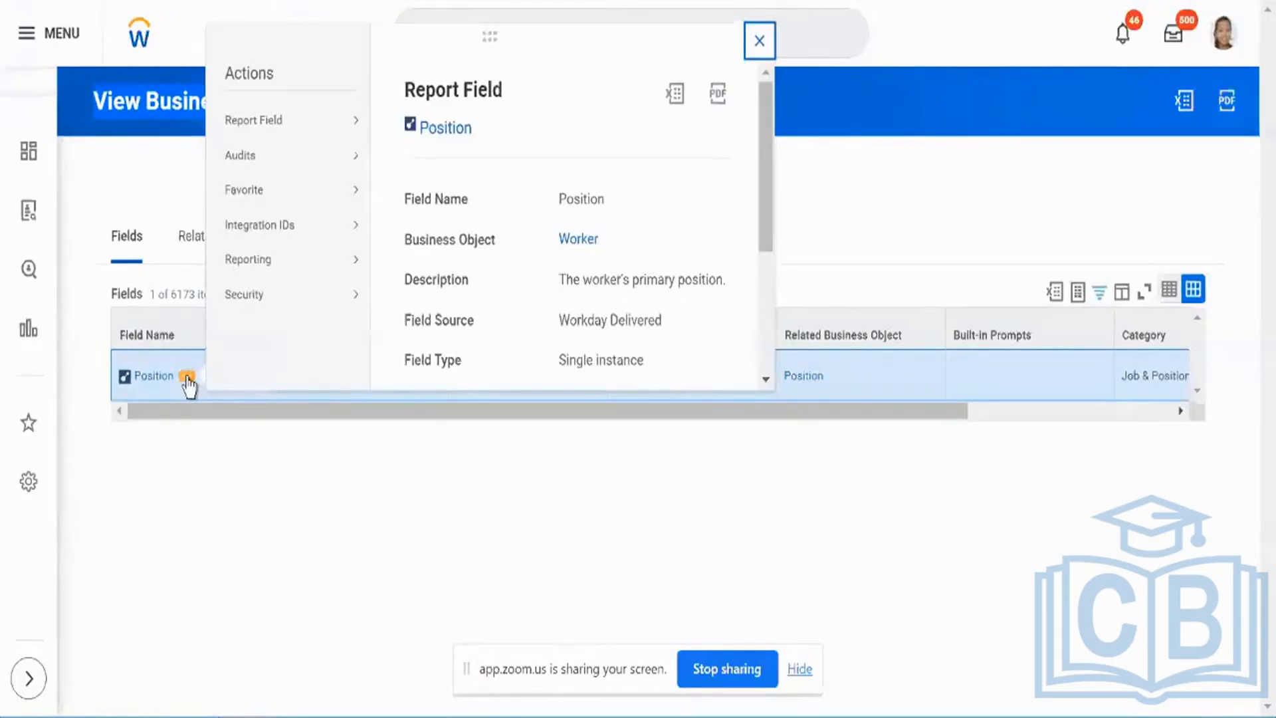
click(163, 105)
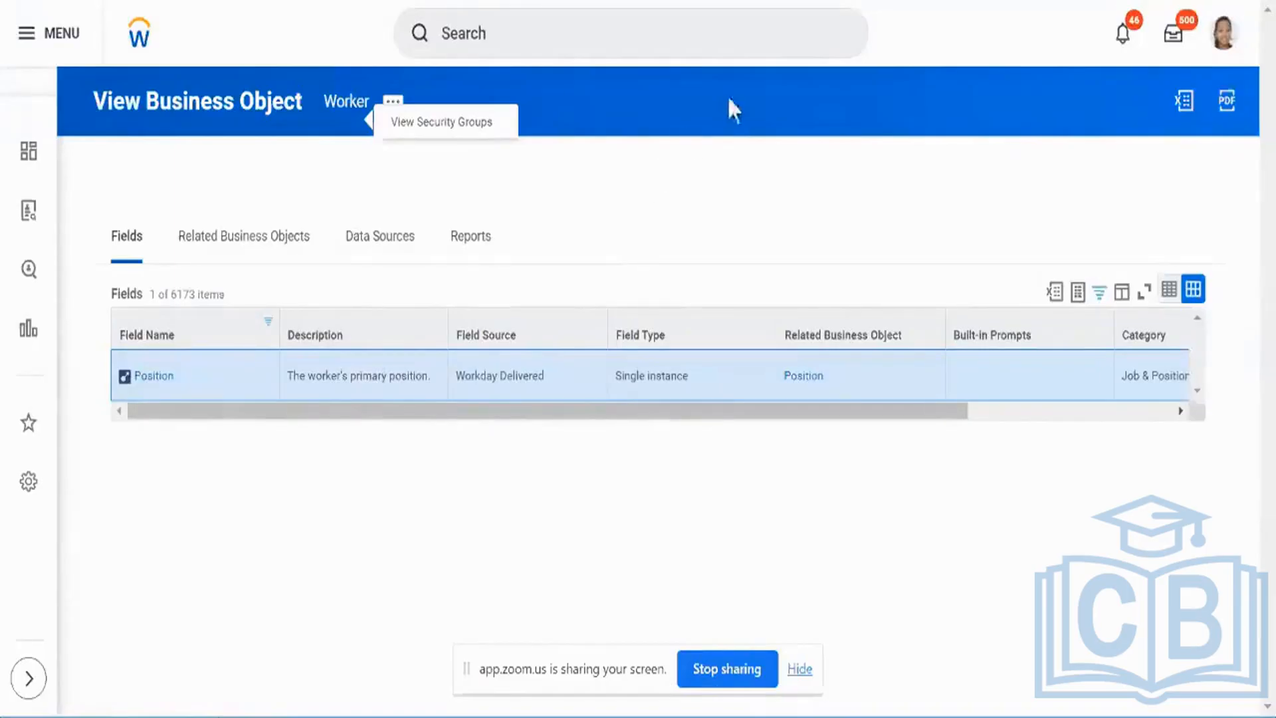
- Return to the kv_calfield1_compensation calculated field tab and clear the search bar
click(273, 0)
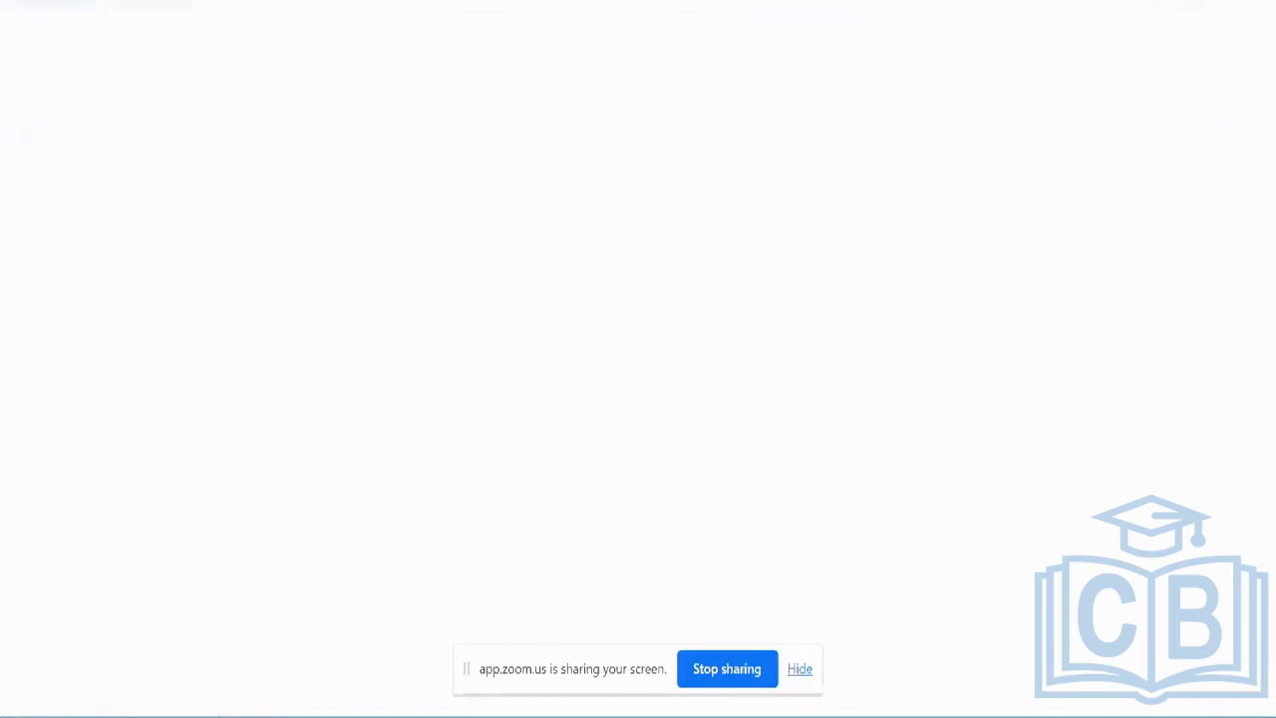
click(453, 79)
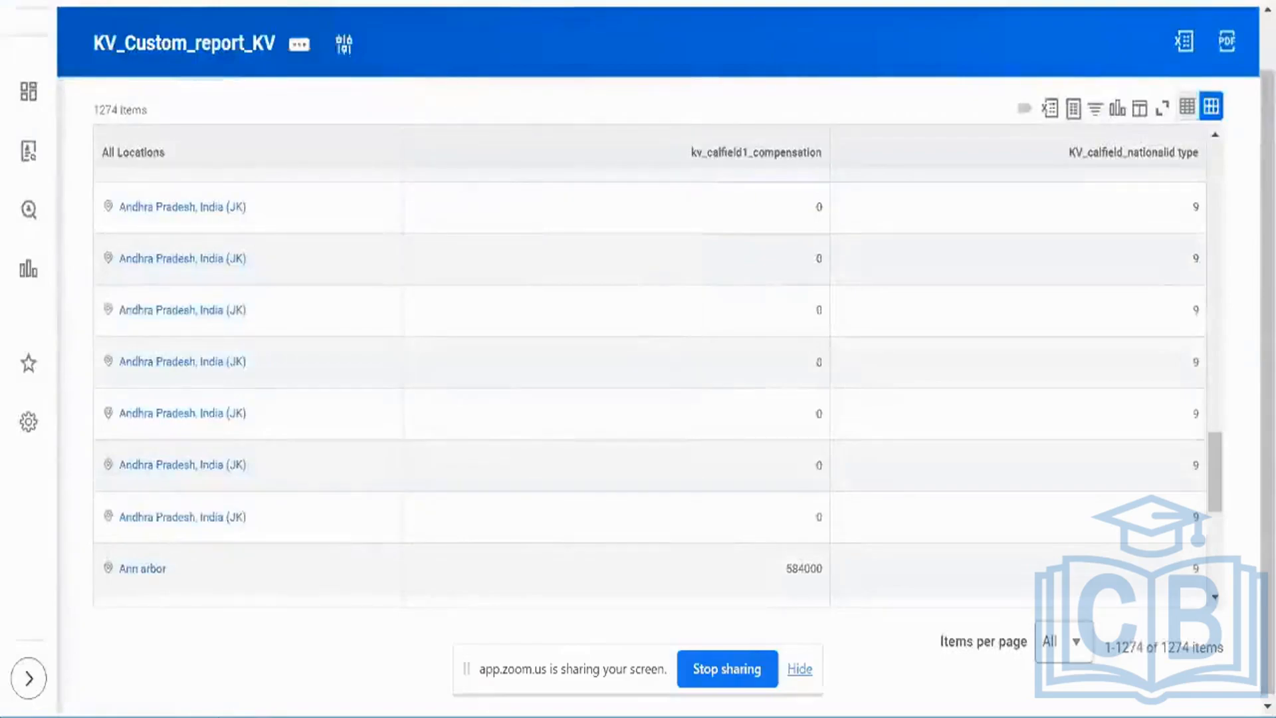
click(515, 0)
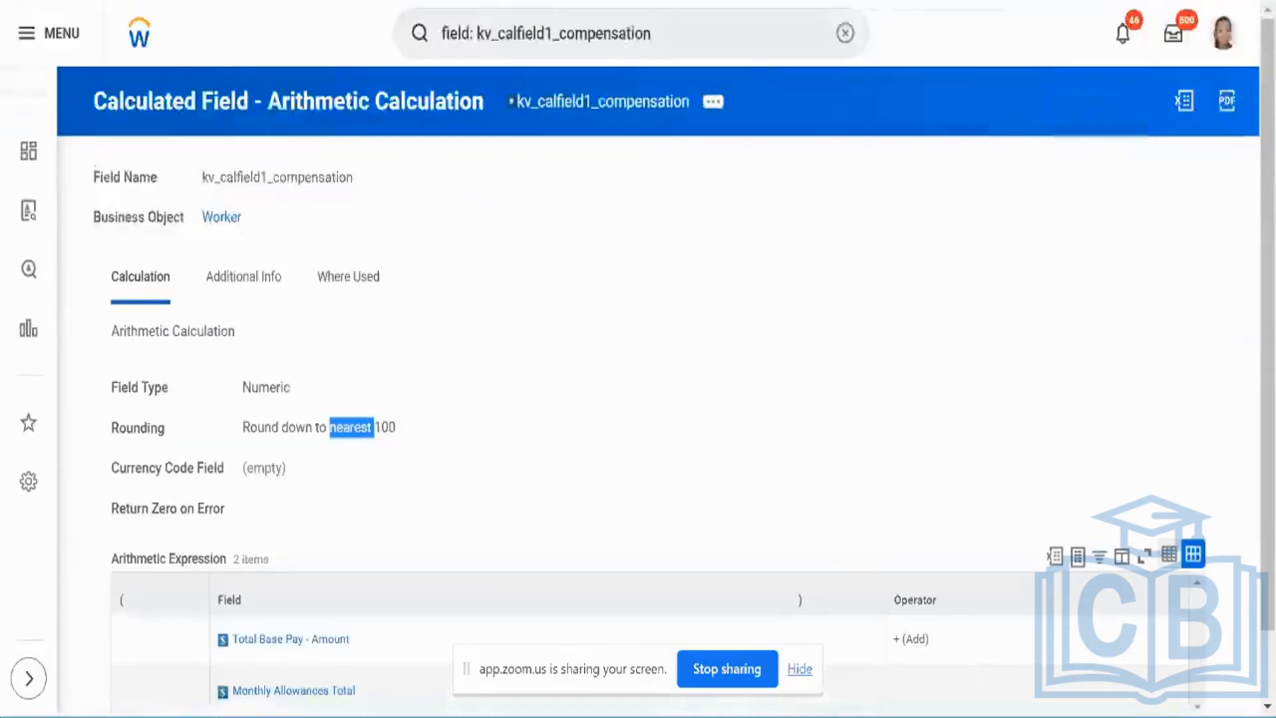
click(710, 0)
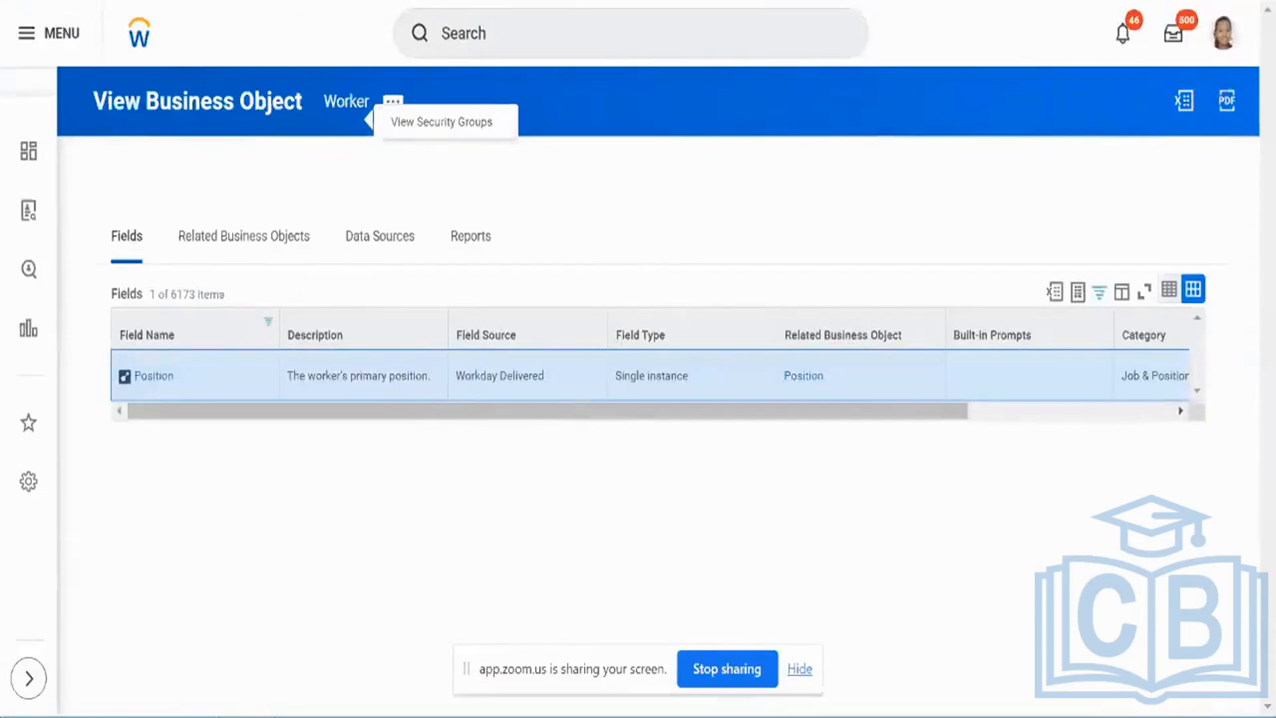
click(515, 0)
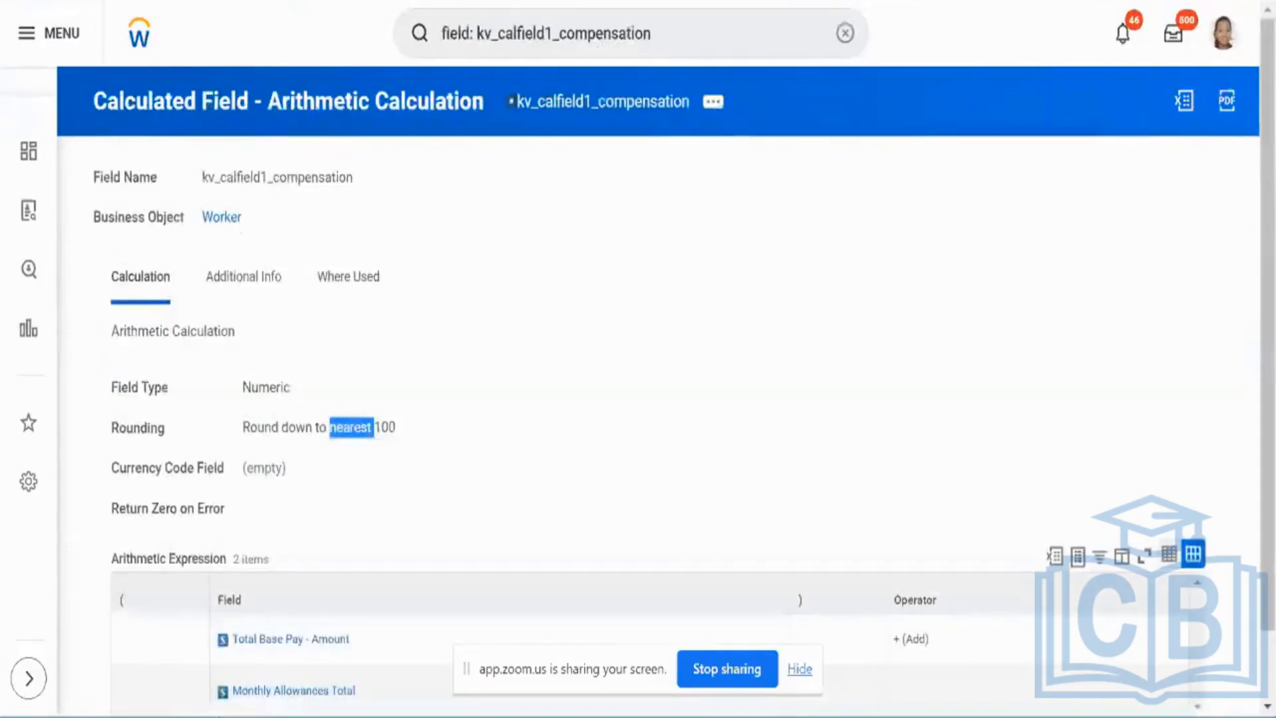
click(843, 37)
click(806, 37)
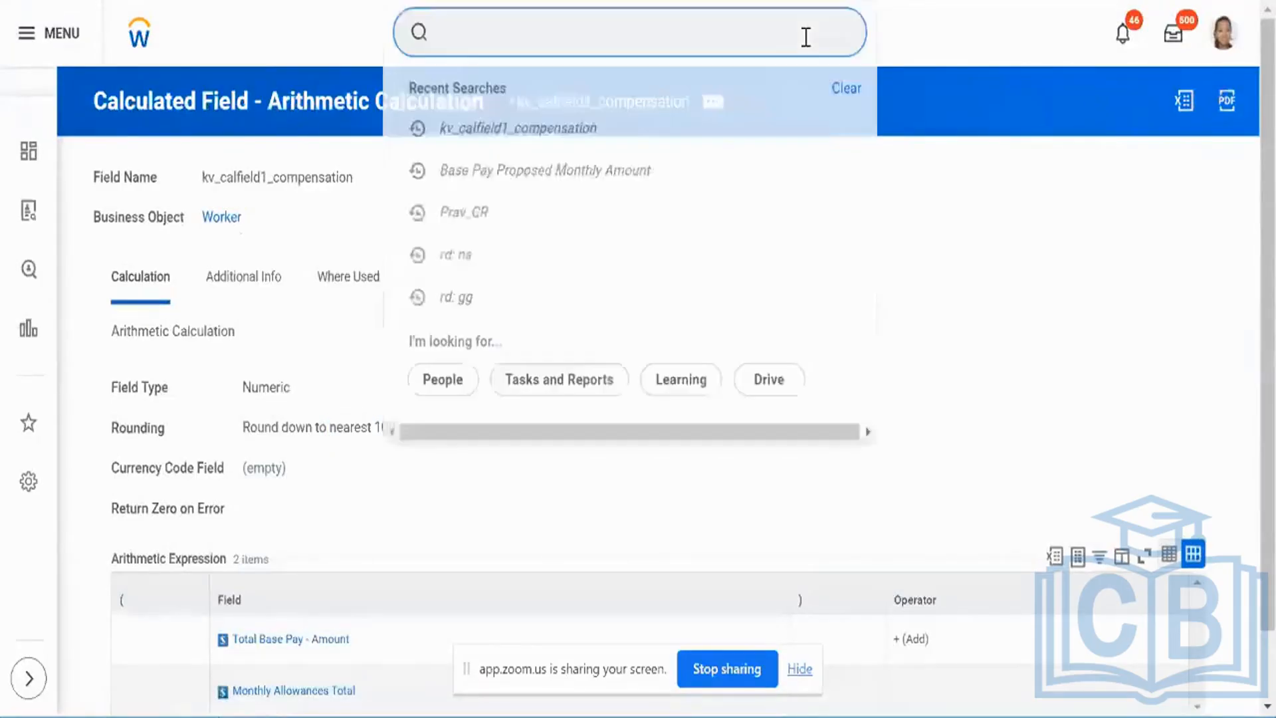
- Run NS_CORE_ACTIVE_EMPLOYEES and show related actions for position P-04953 NS_Manager_1
click(484, 254)
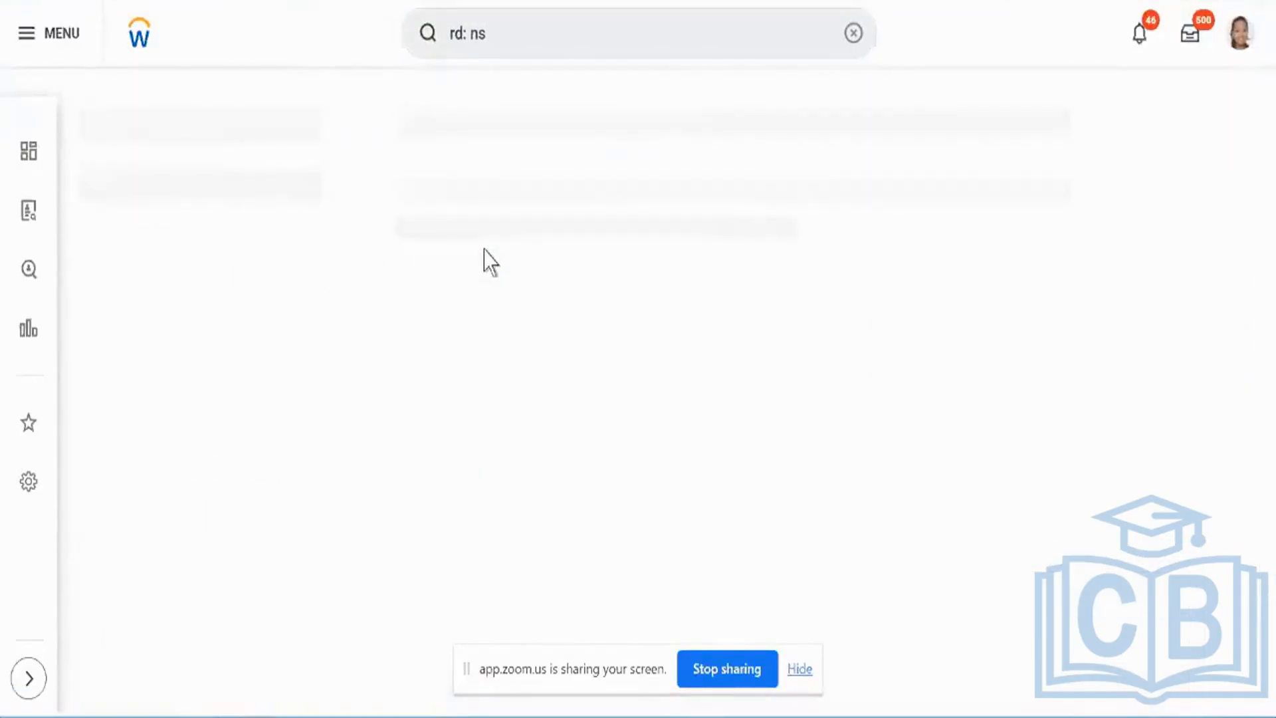
click(510, 189)
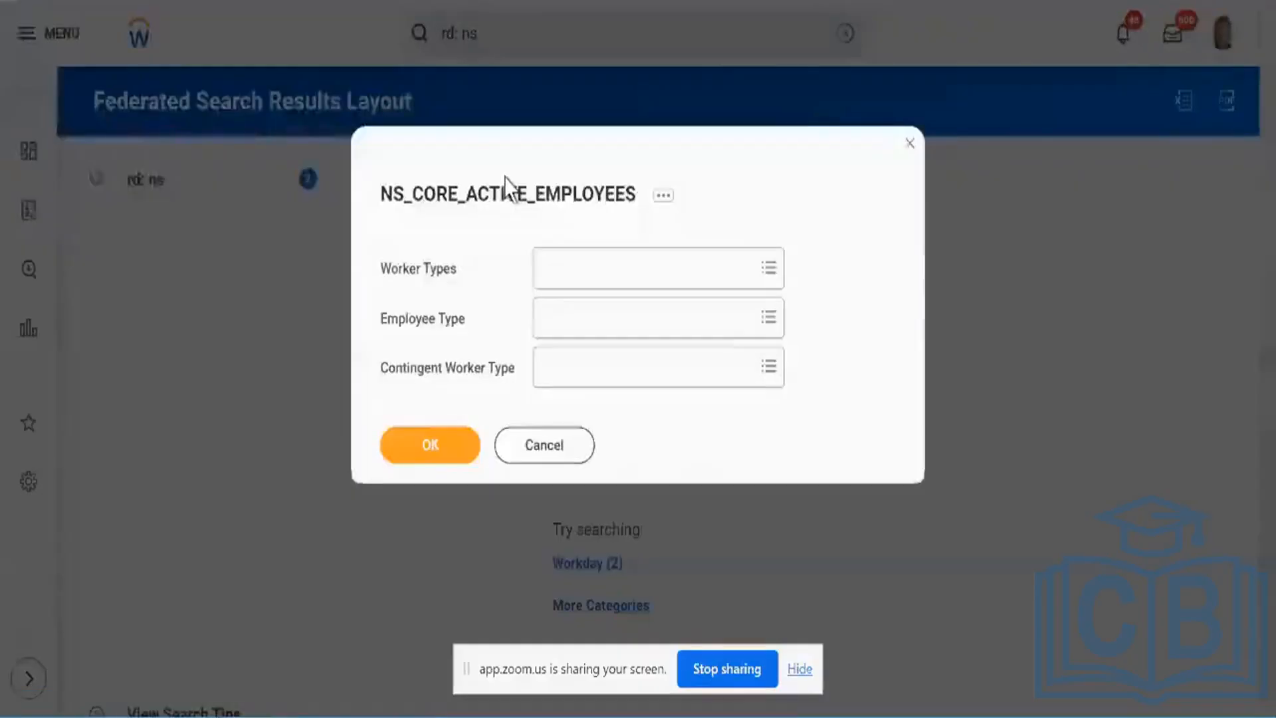
click(449, 443)
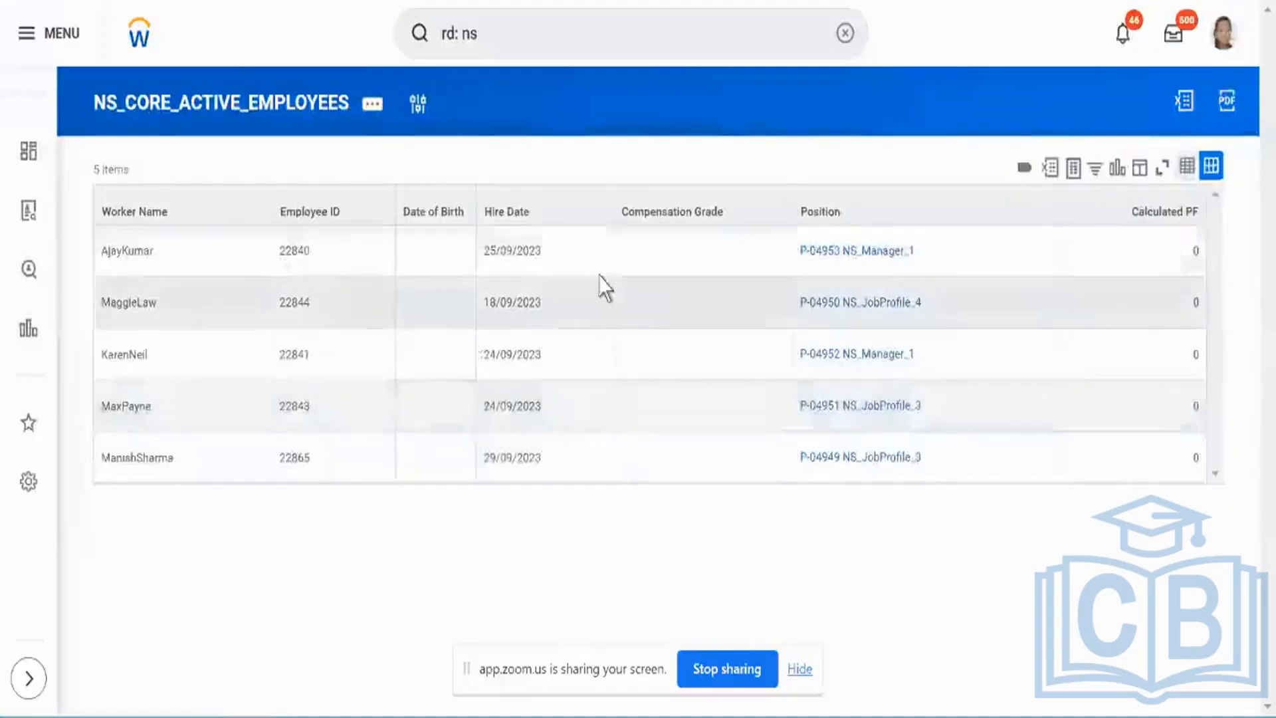
click(796, 261)
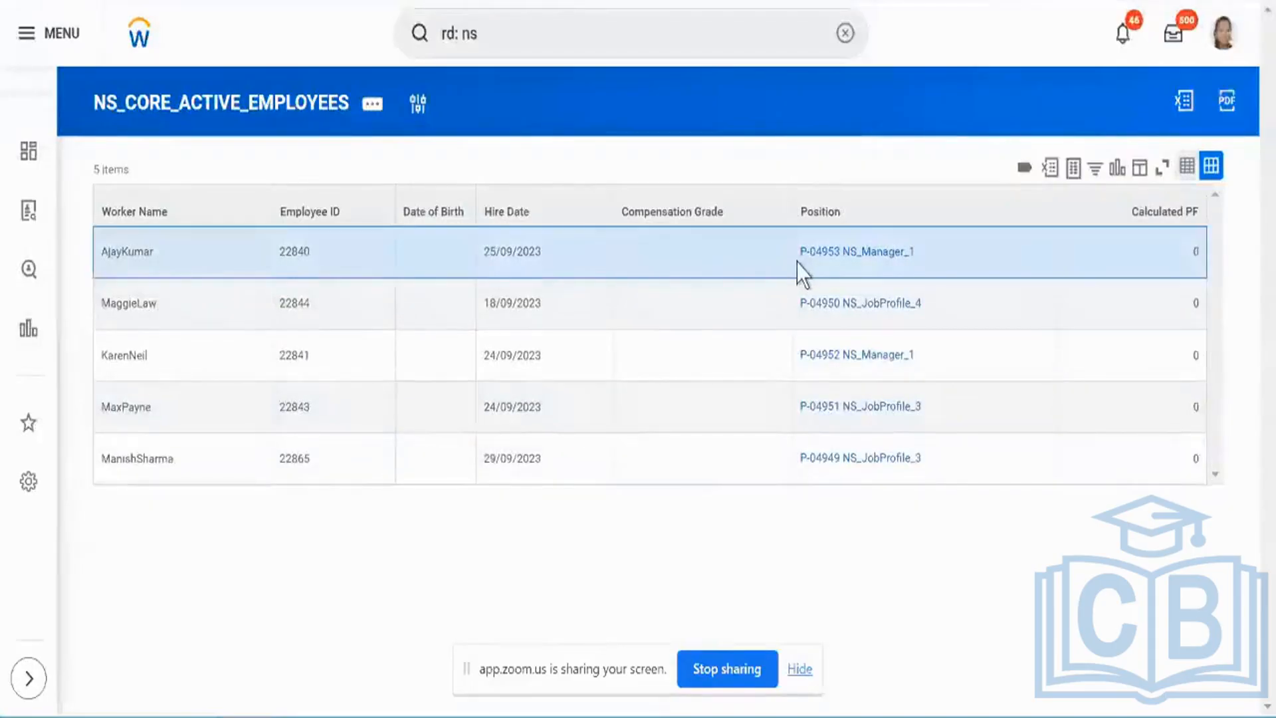
mouse_move(870, 254)
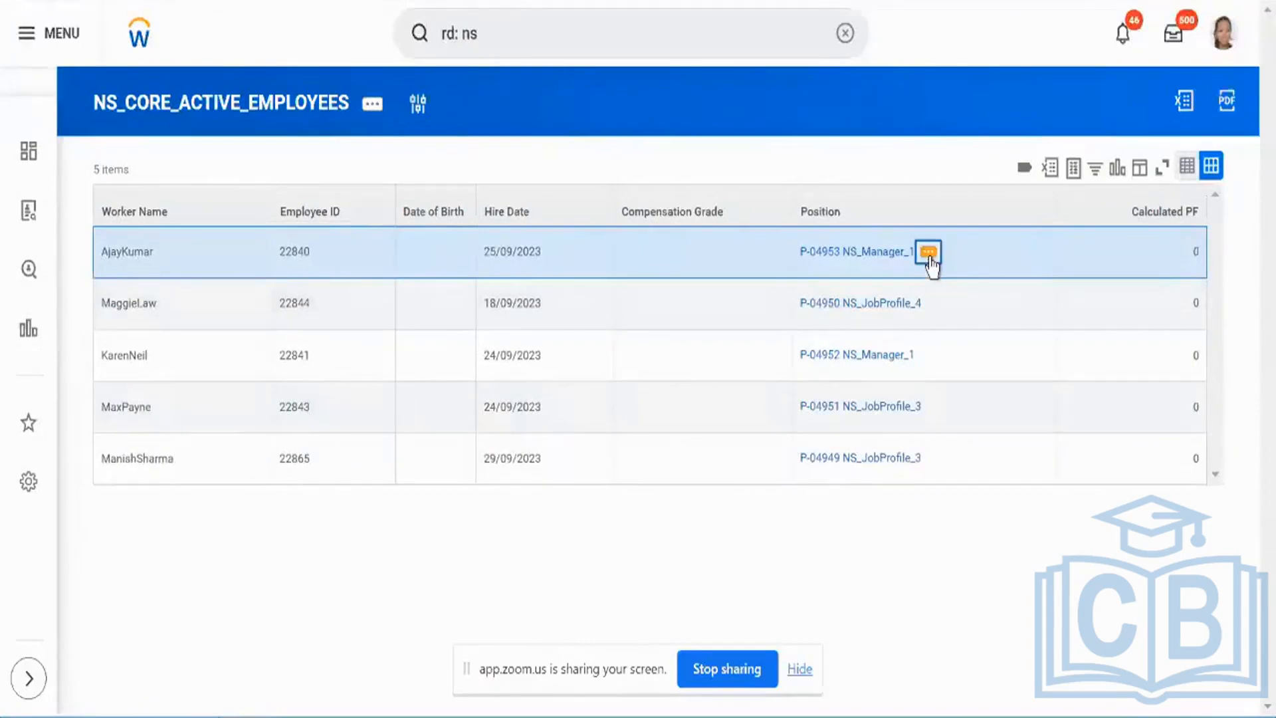
click(928, 252)
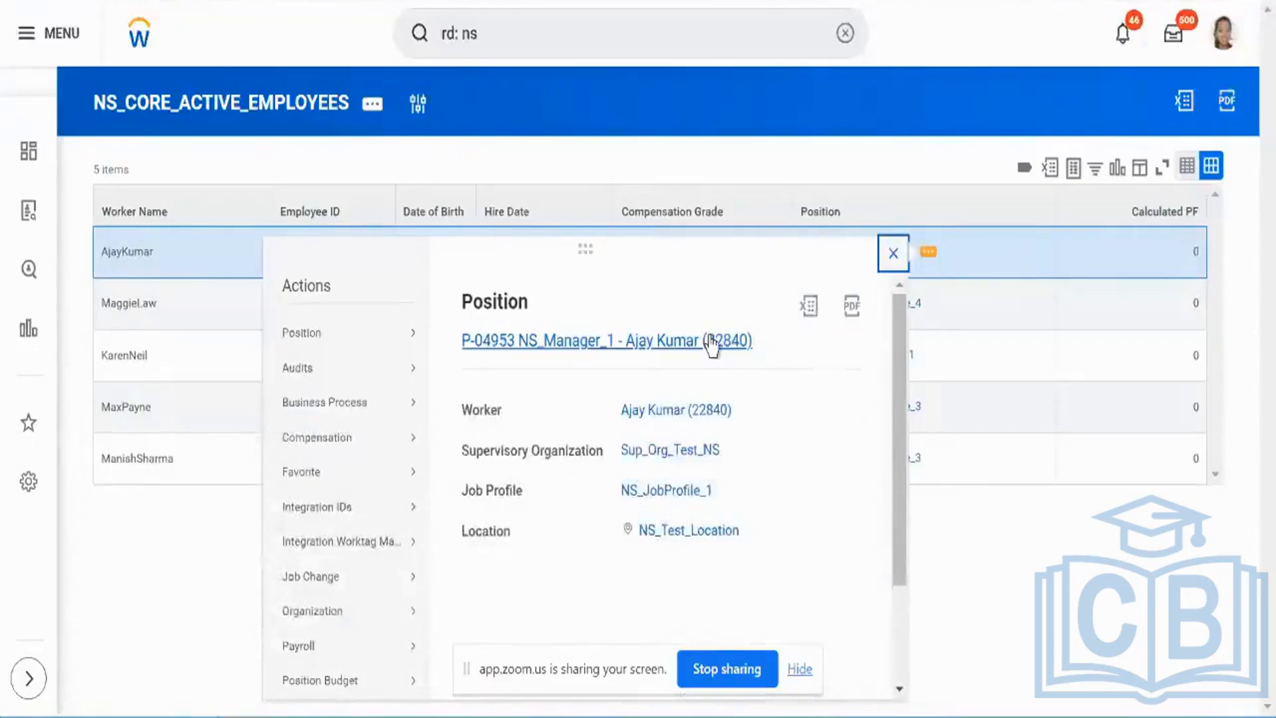
- Open position P-04953 NS_Manager_1's record in a new tab and compare it with the report
right_click(711, 342)
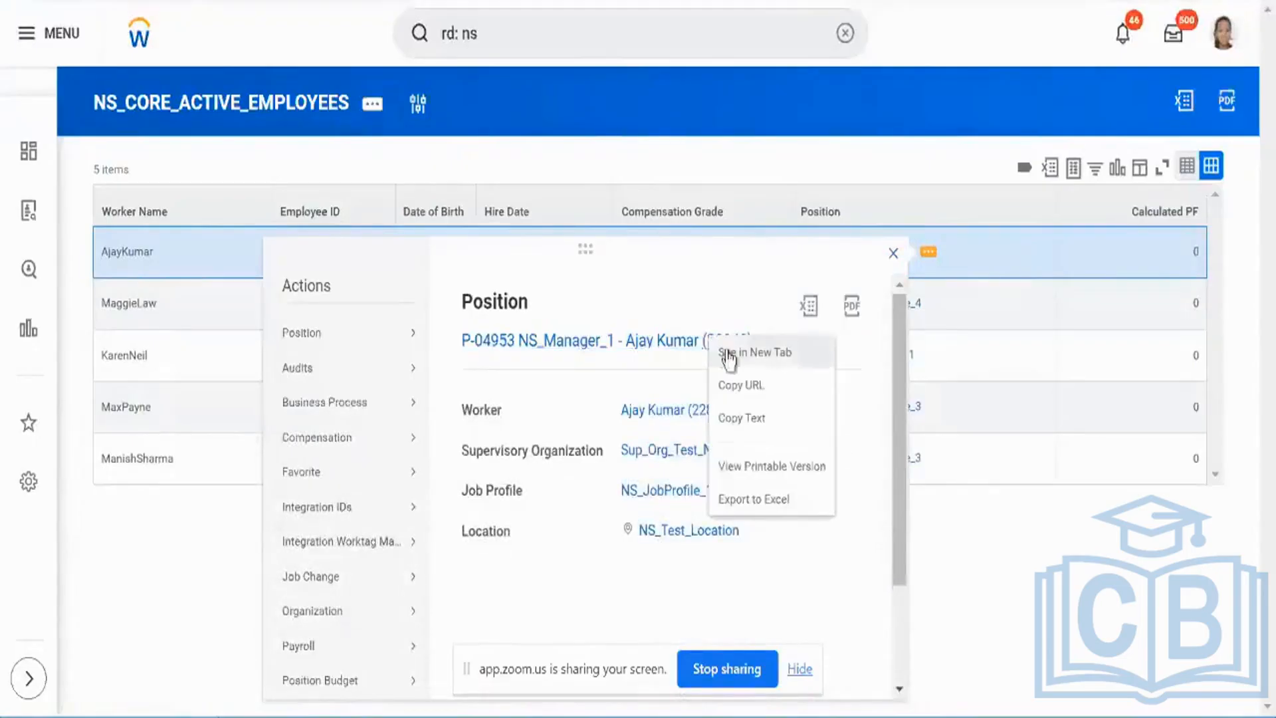
click(728, 354)
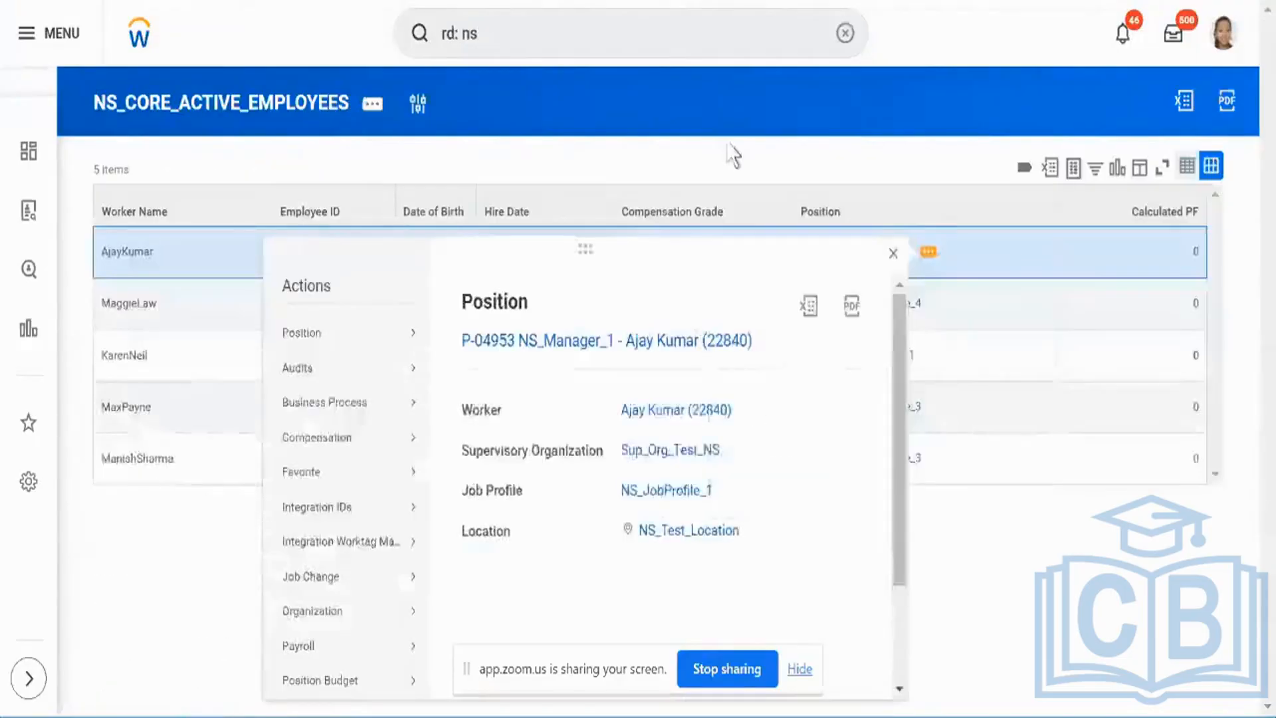
click(699, 143)
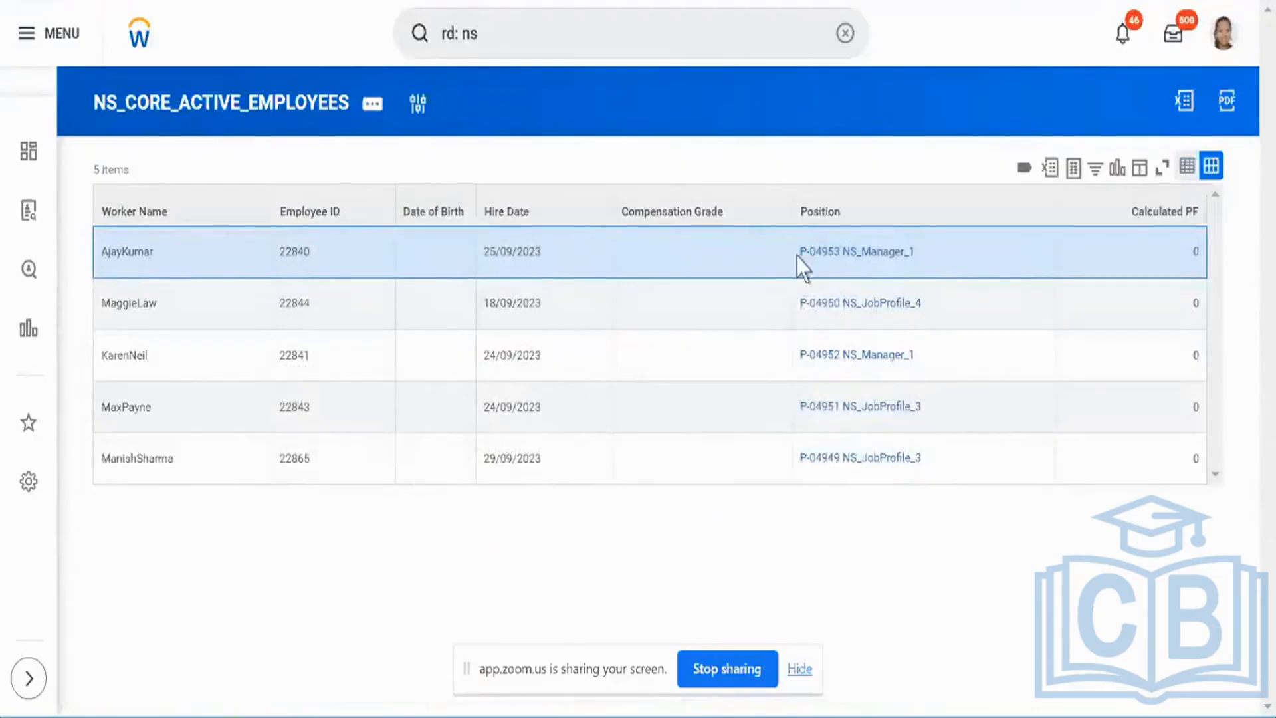
drag(849, 259, 911, 265)
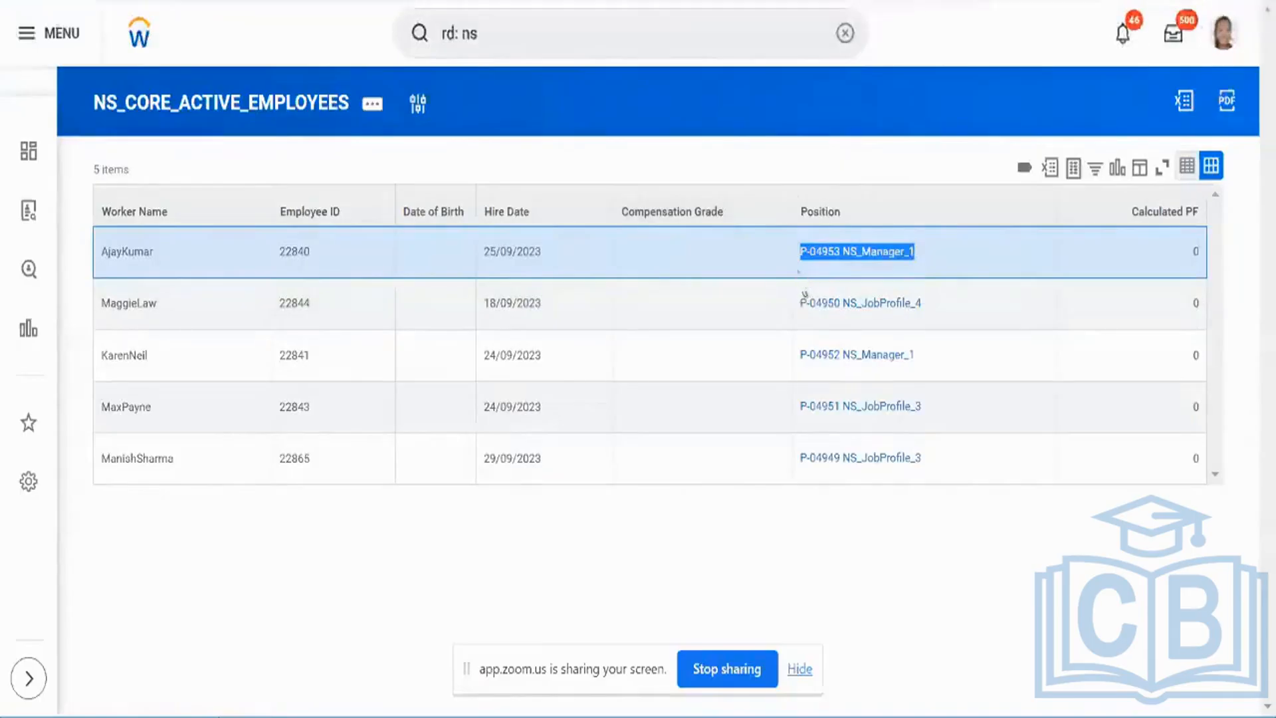
click(801, 256)
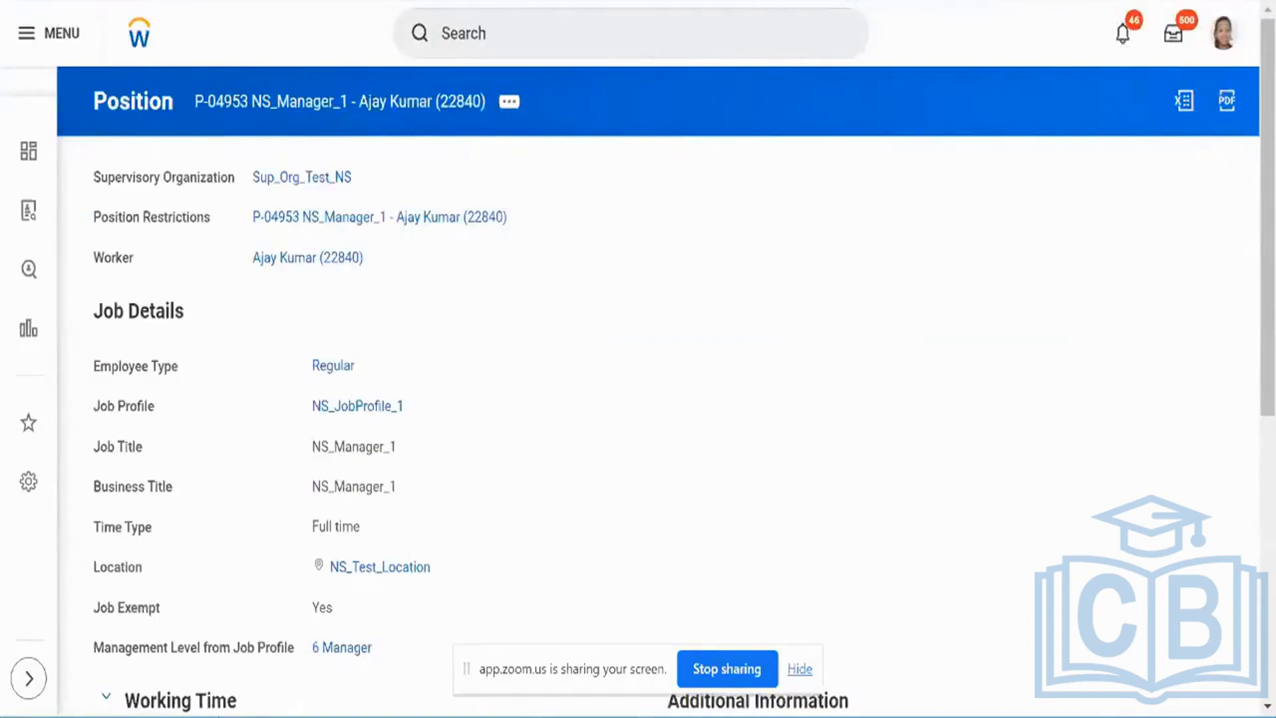
click(714, 2)
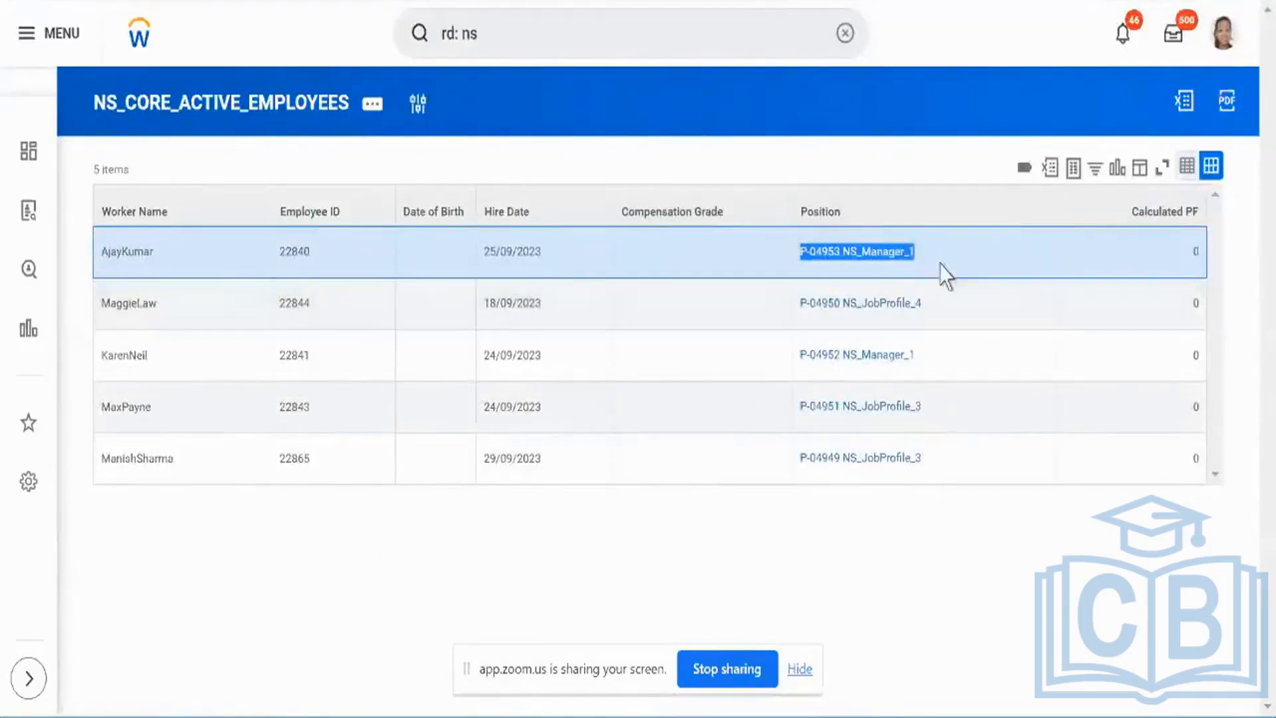
click(857, 2)
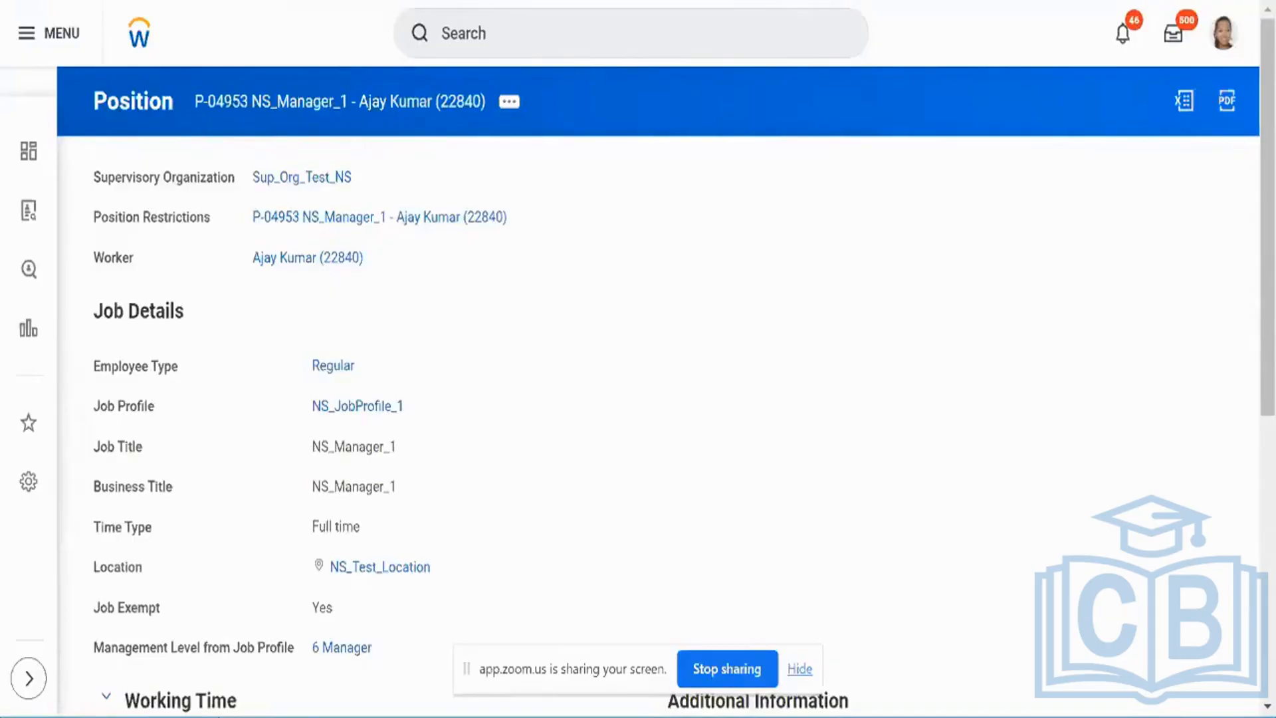
- Back in the employee report, review the first position's related actions again and select its text
key(ctrl+shift+Tab)
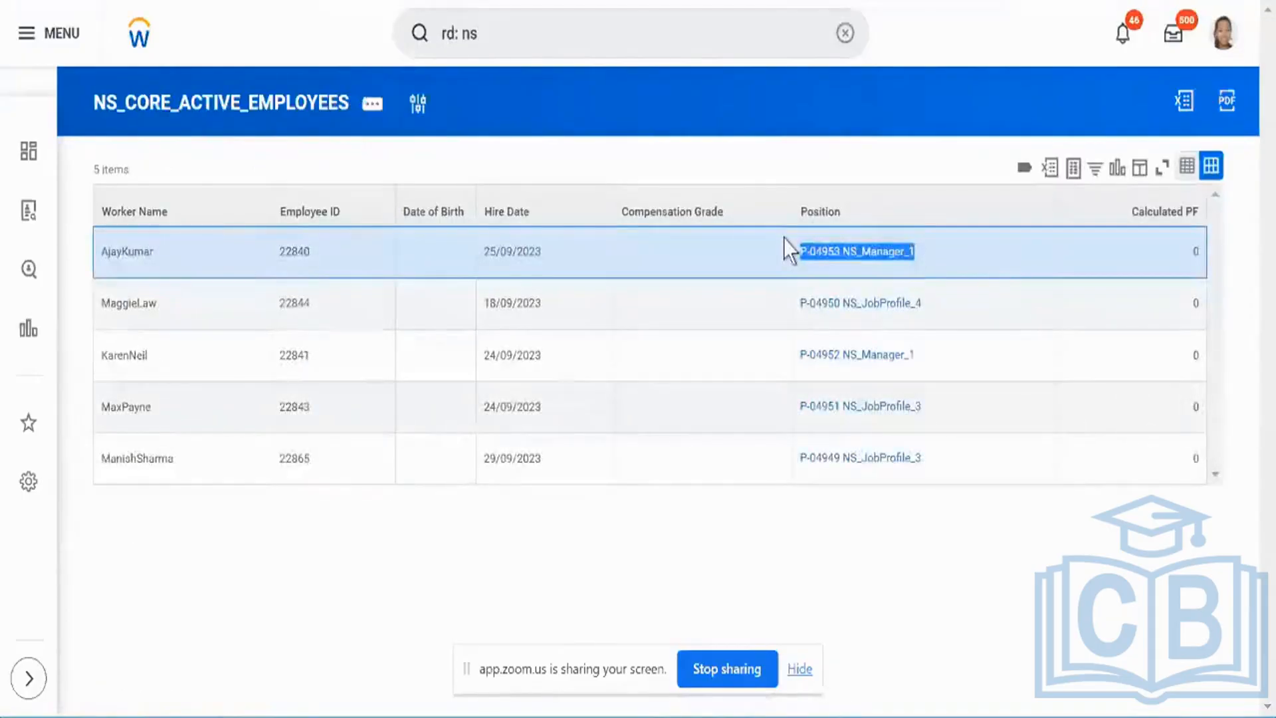
click(783, 237)
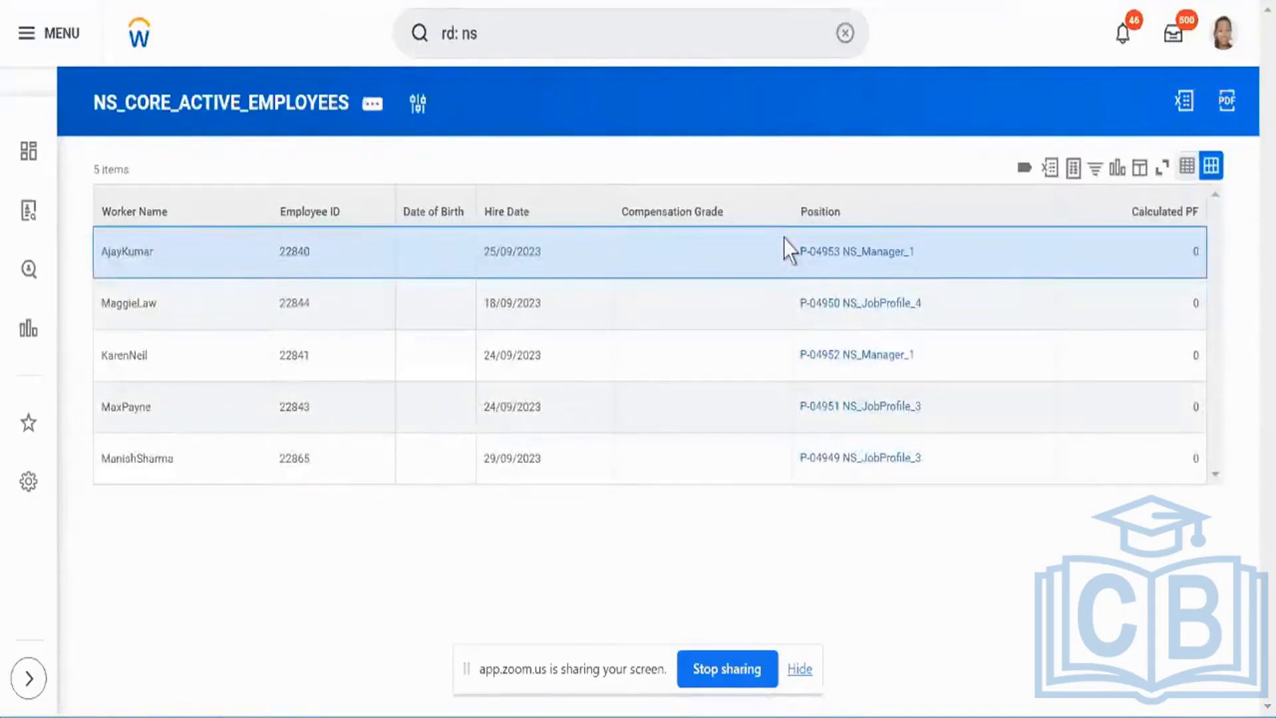
right_click(912, 287)
click(929, 261)
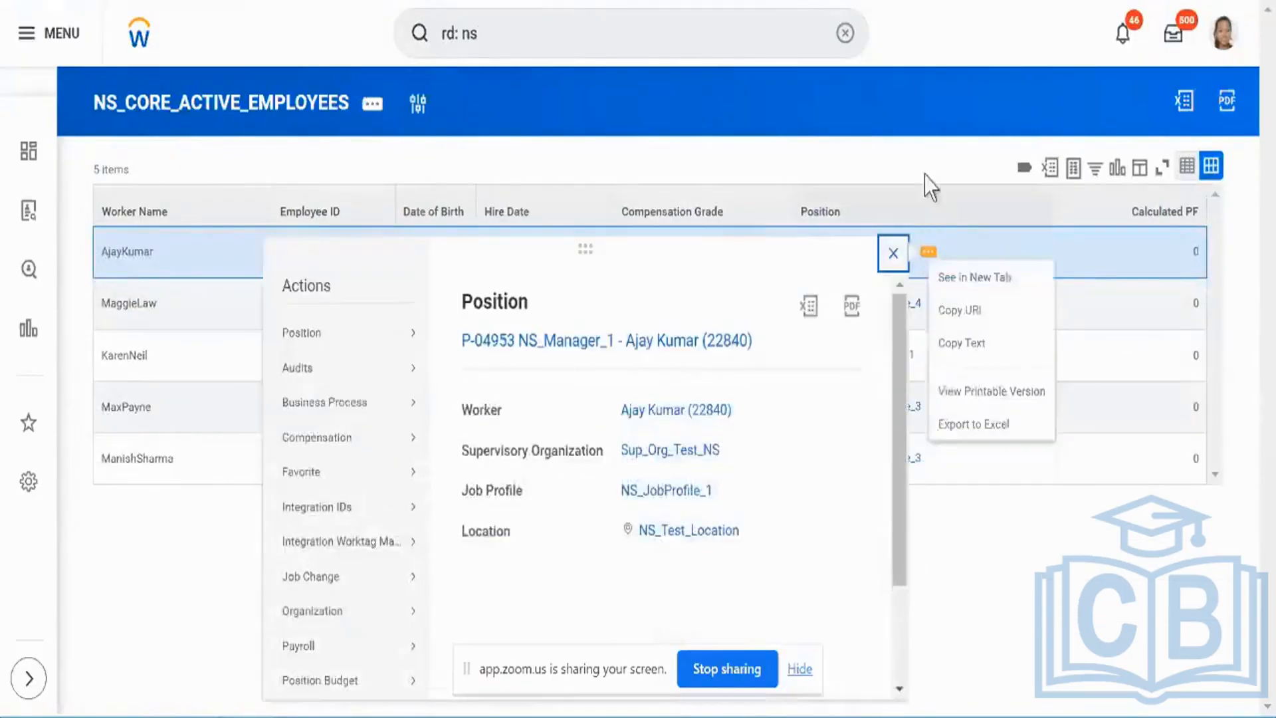
click(776, 189)
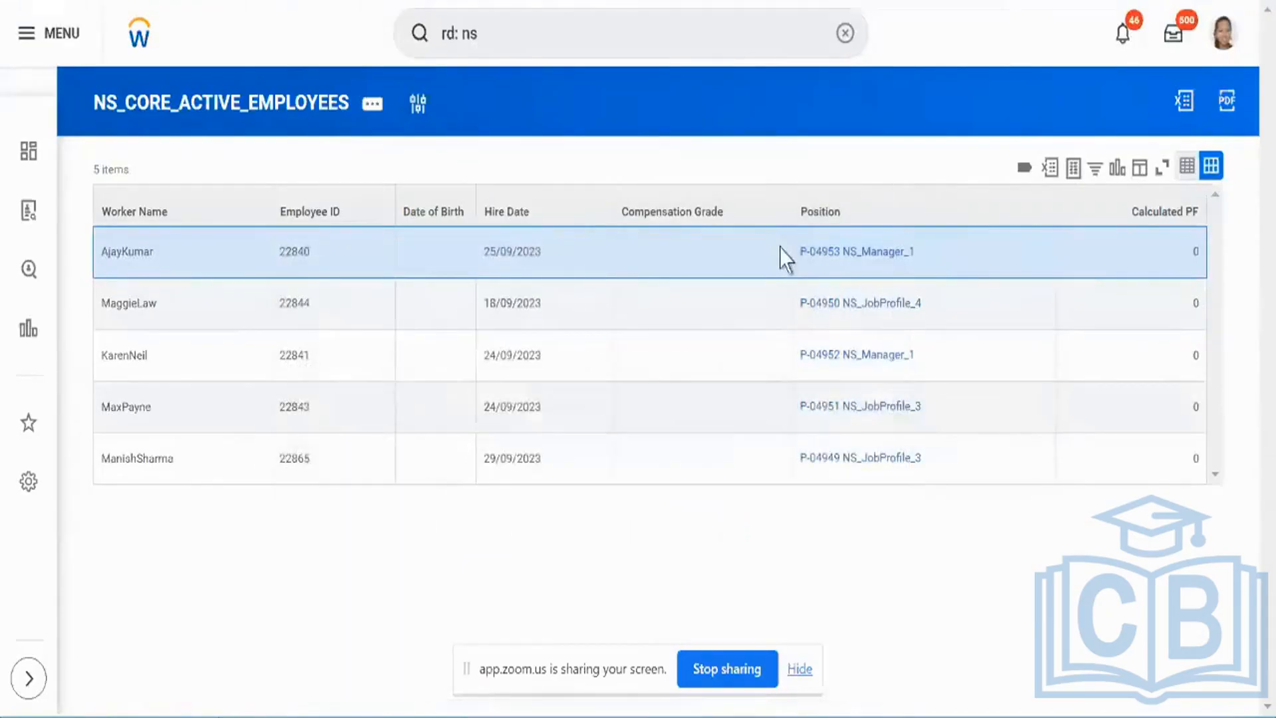
drag(799, 252, 914, 265)
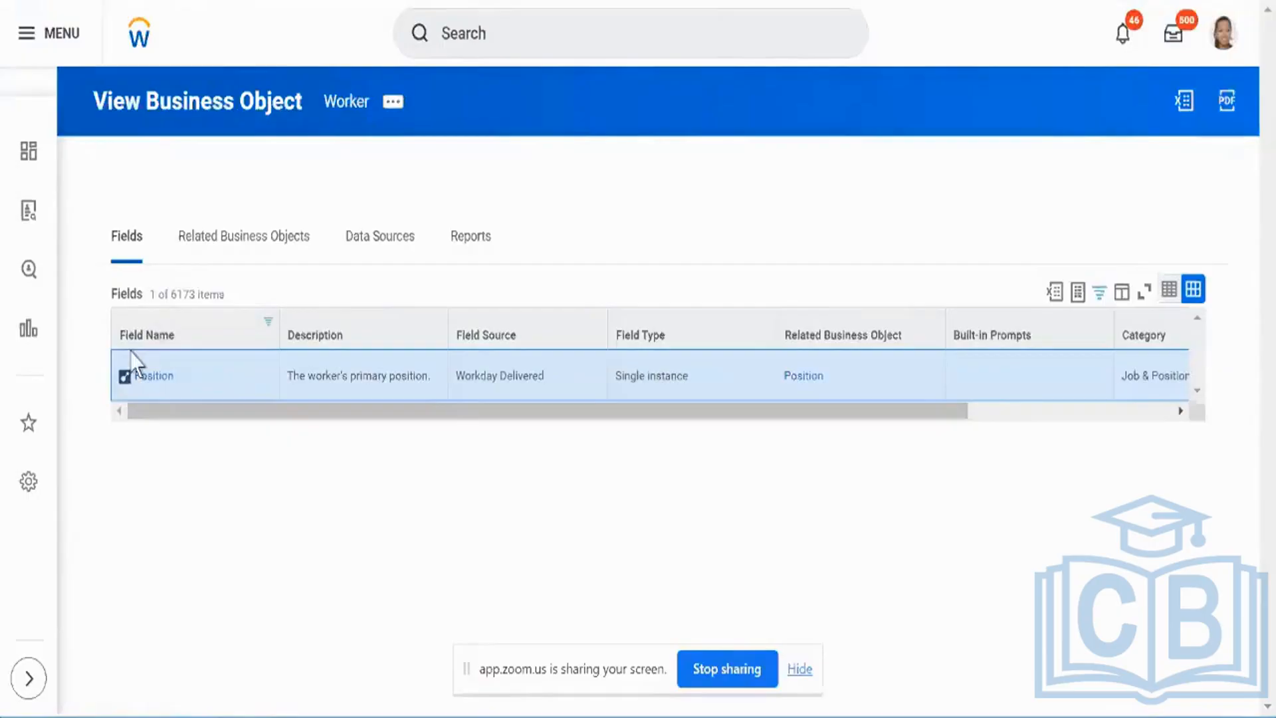
- Show Worker's Related Business Objects: 620 it links to and 604 linking back
click(194, 248)
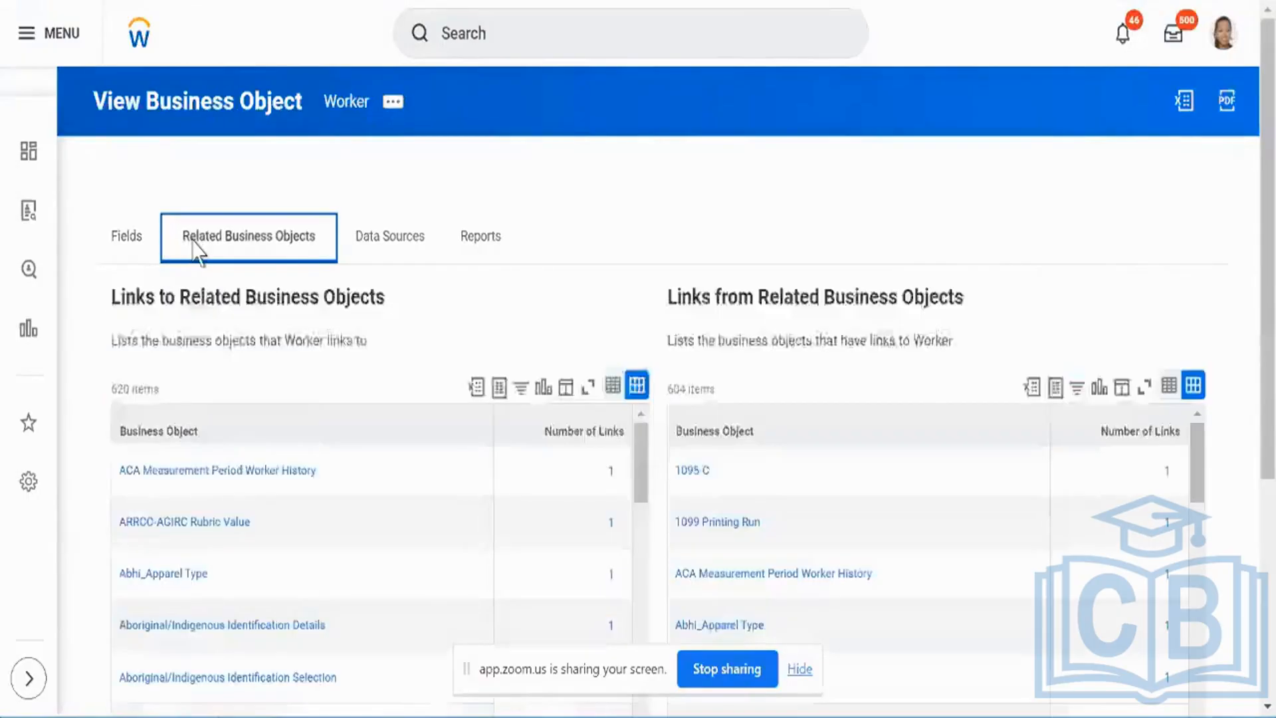
scroll(447, 322, down, 2)
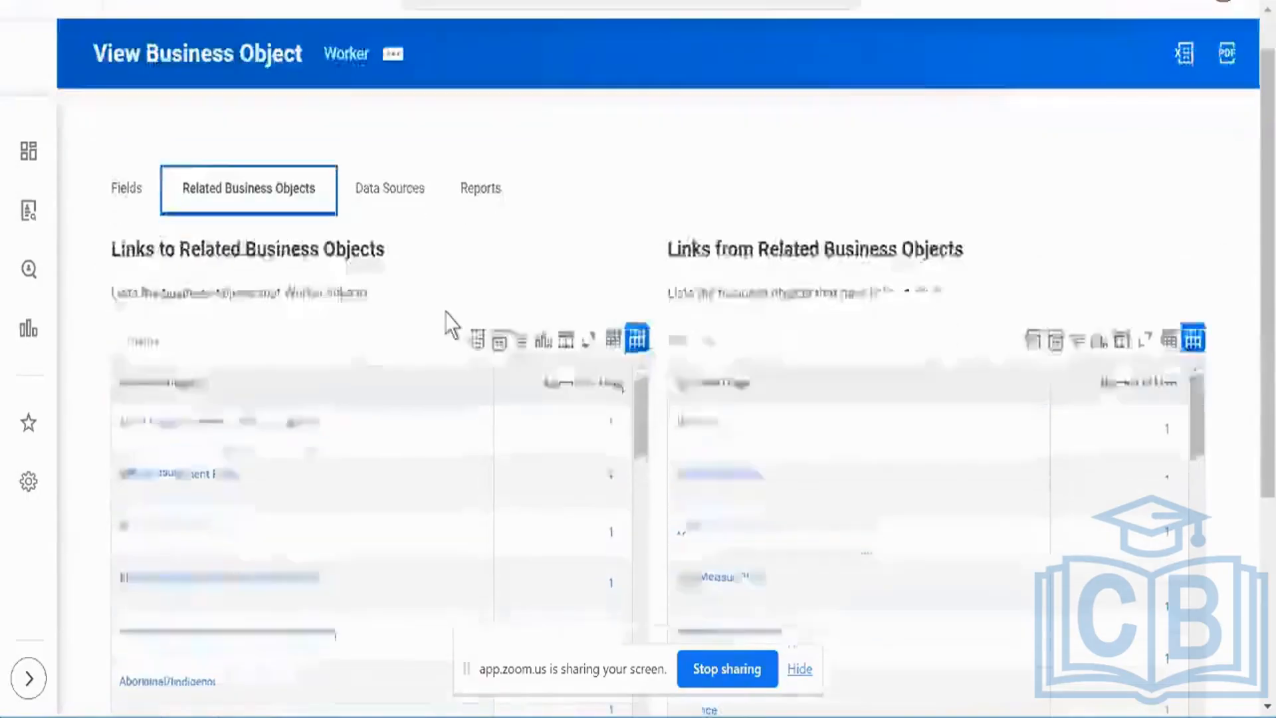
scroll(448, 321, down, 2)
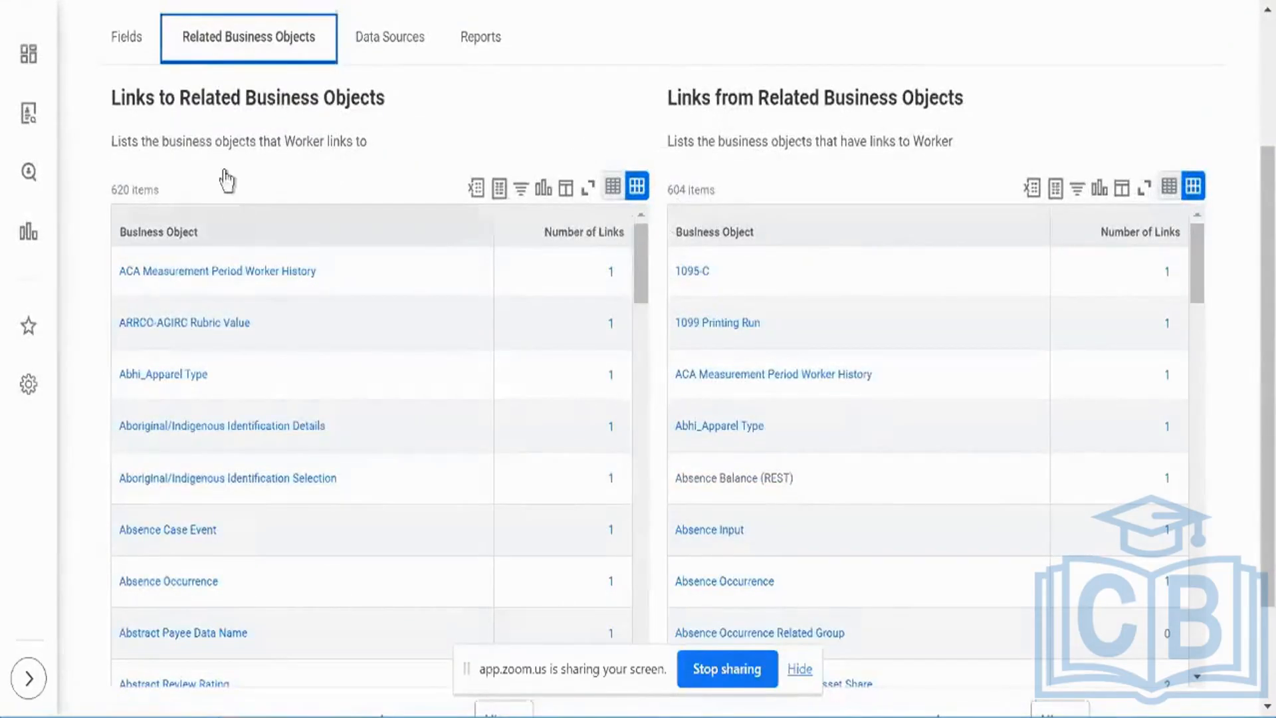
triple_click(191, 100)
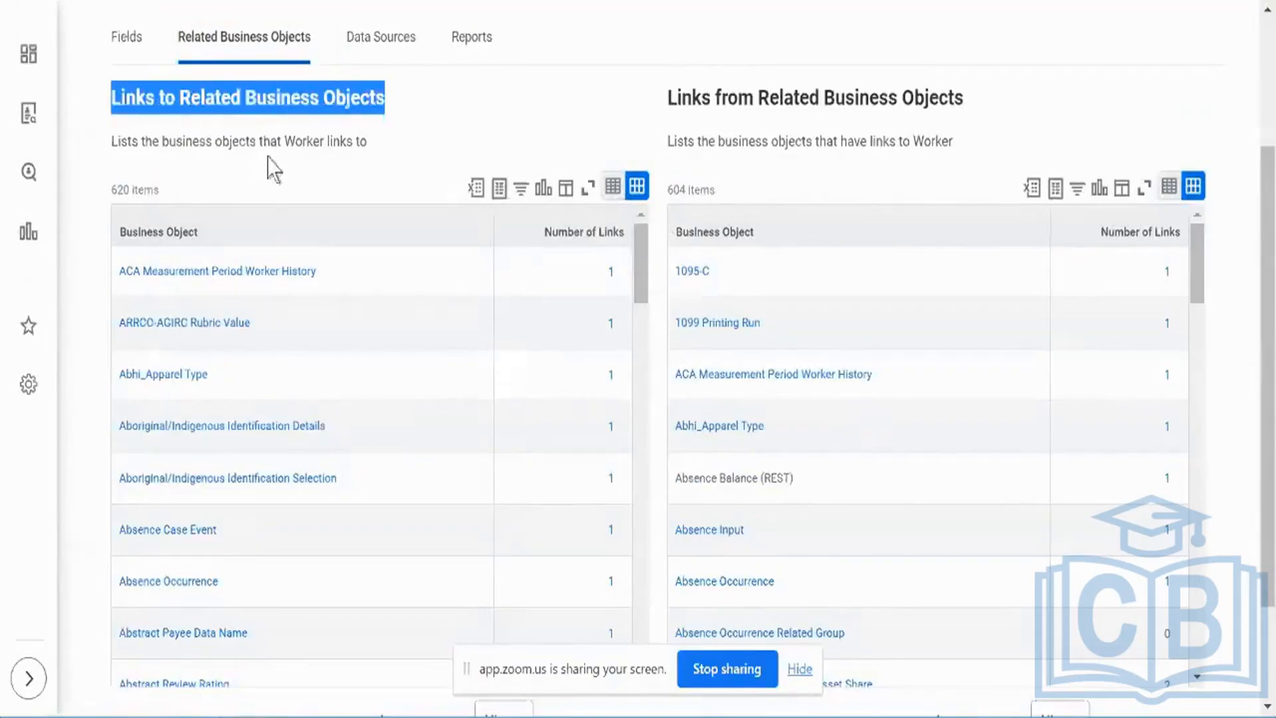
- Filter the Business Object column to Position, leaving one row with 33 links
click(259, 222)
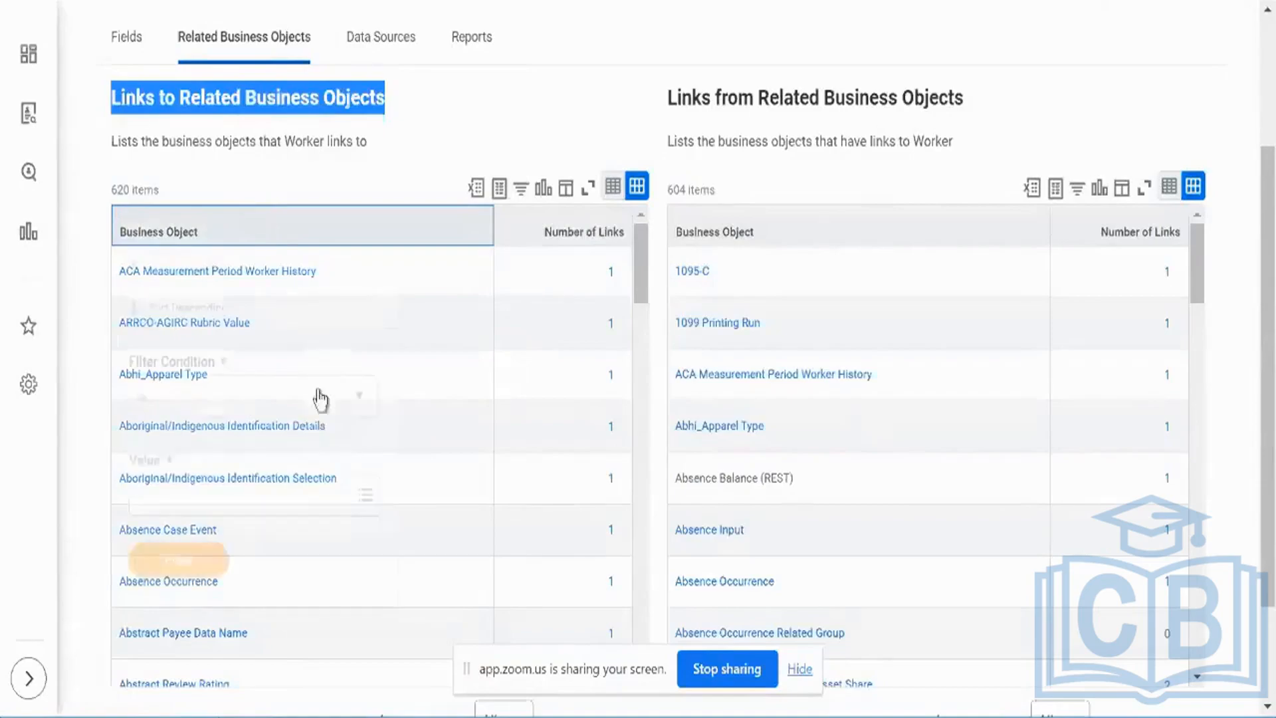
click(308, 505)
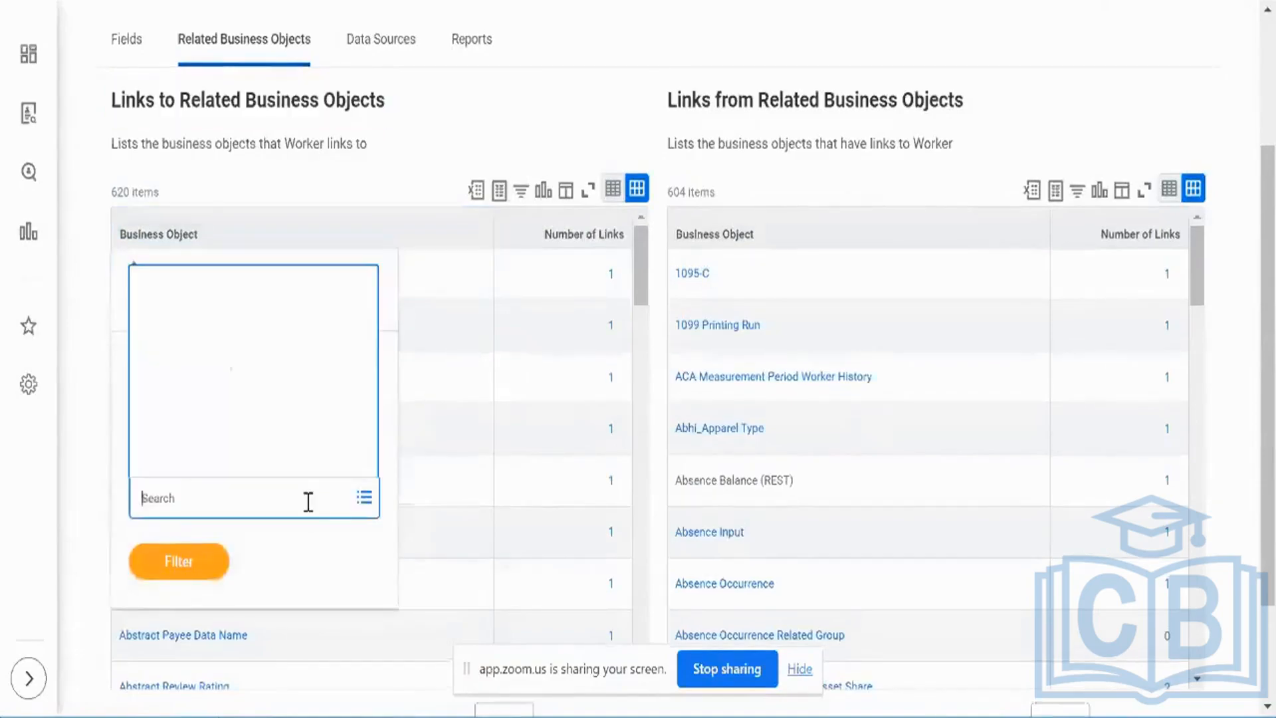
text(position)
key(Return)
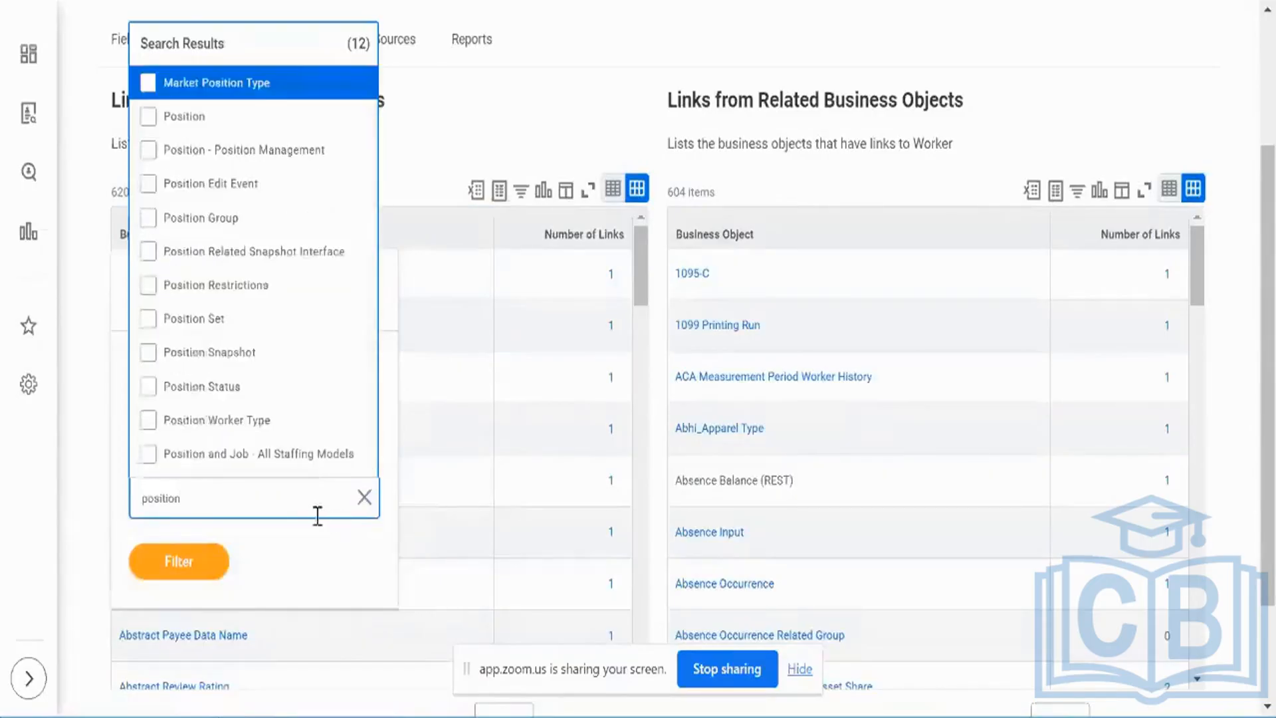
click(149, 120)
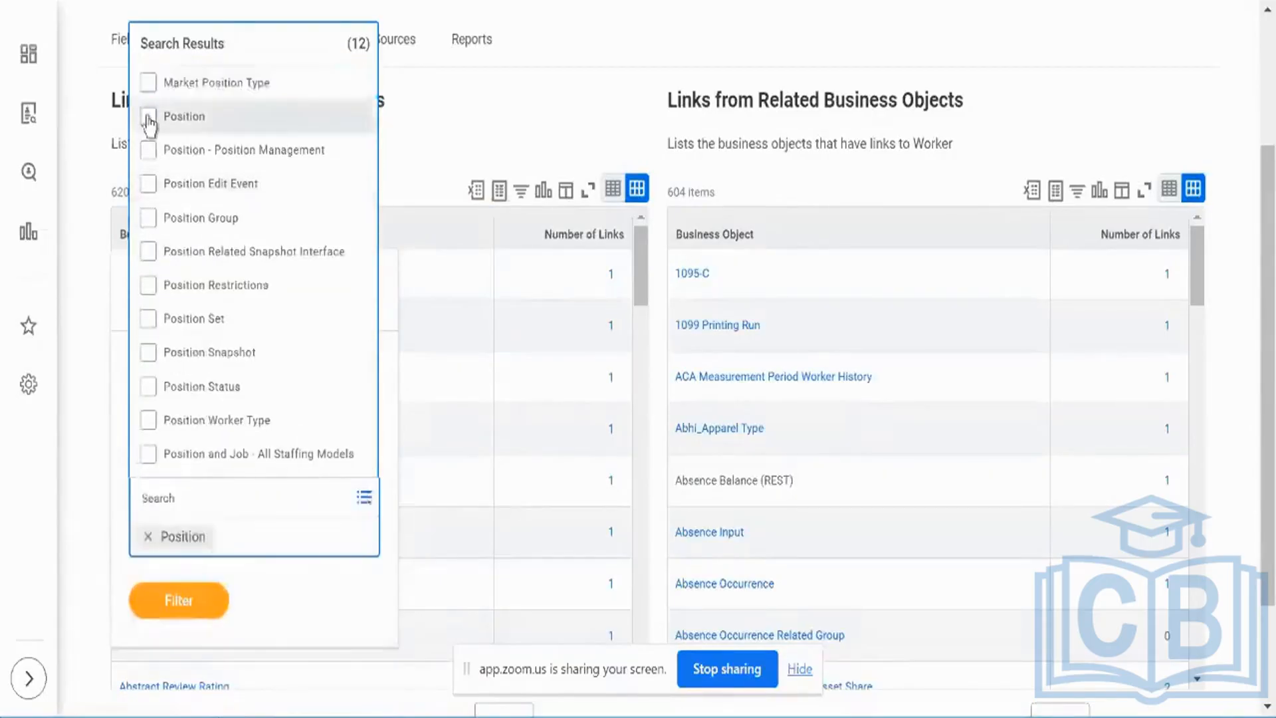
click(186, 592)
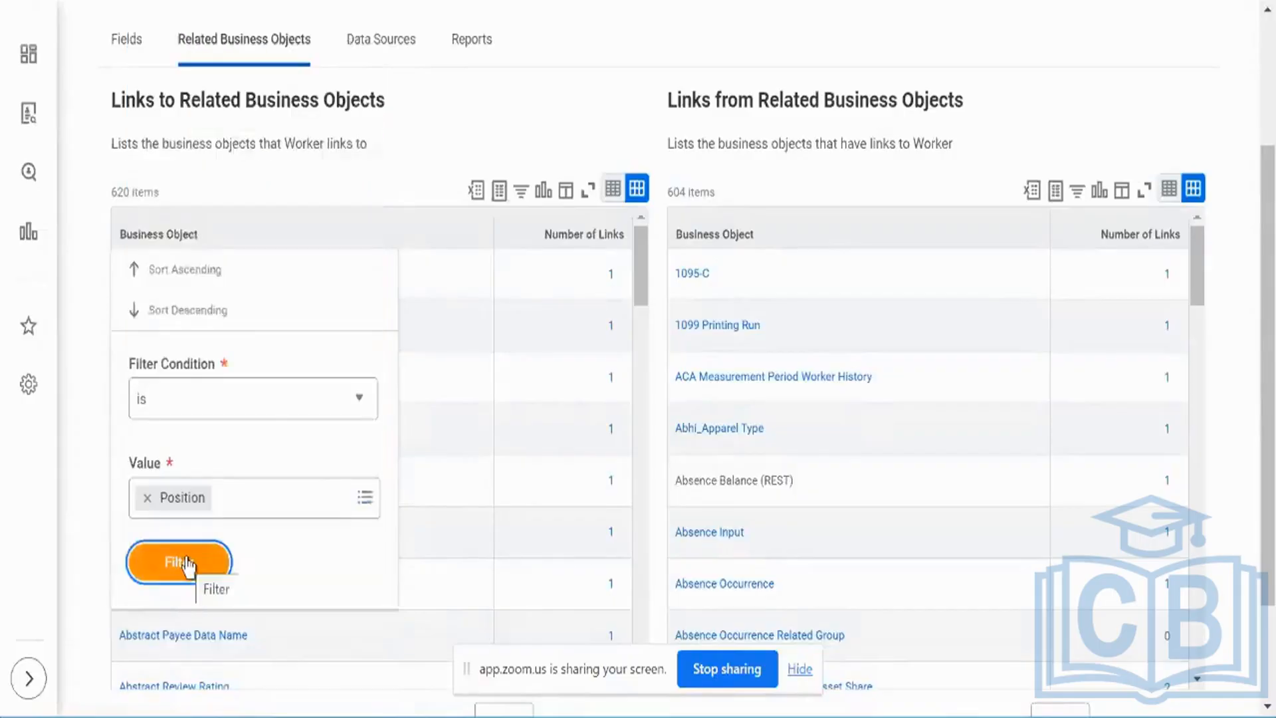
click(187, 563)
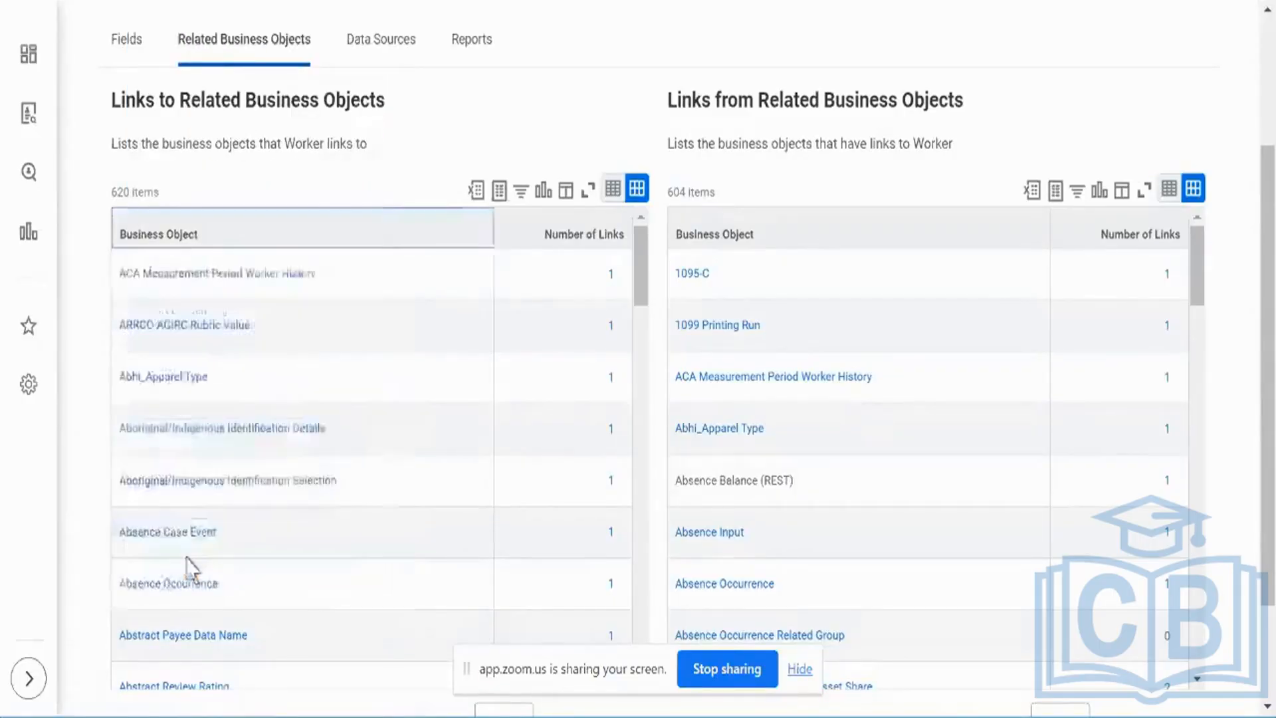
scroll(257, 379, up, 3)
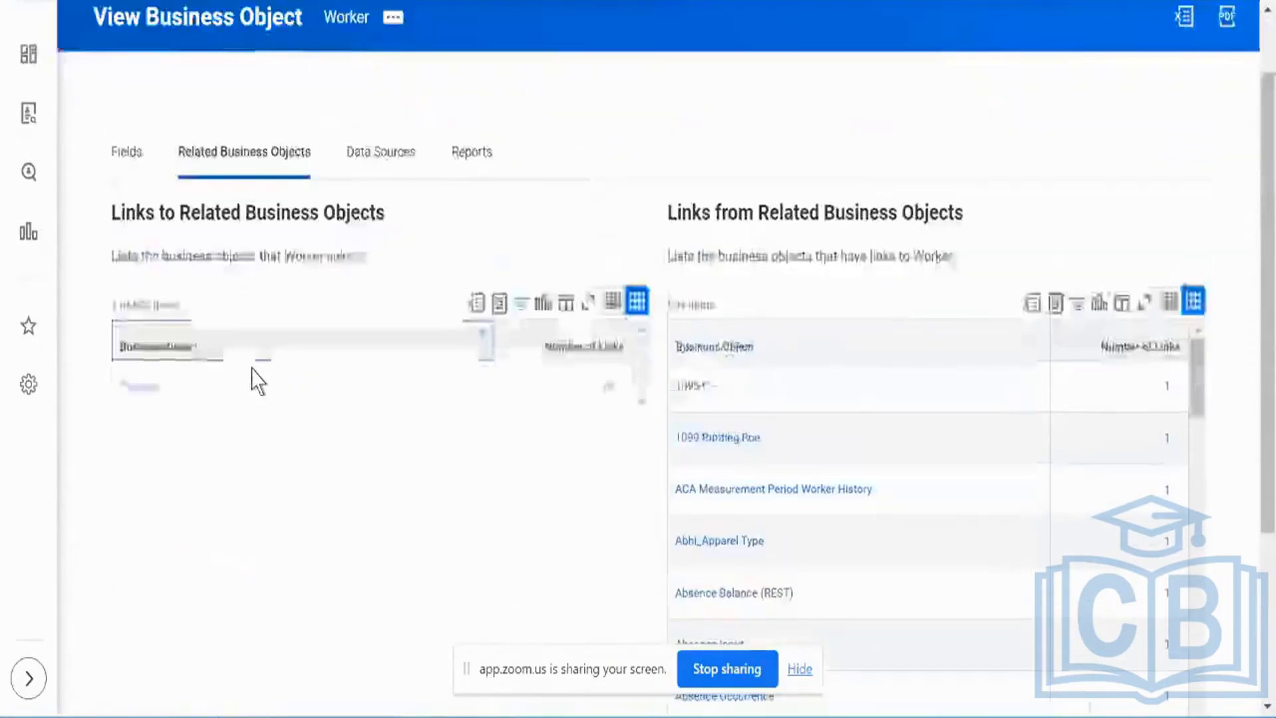
scroll(257, 379, up, 1)
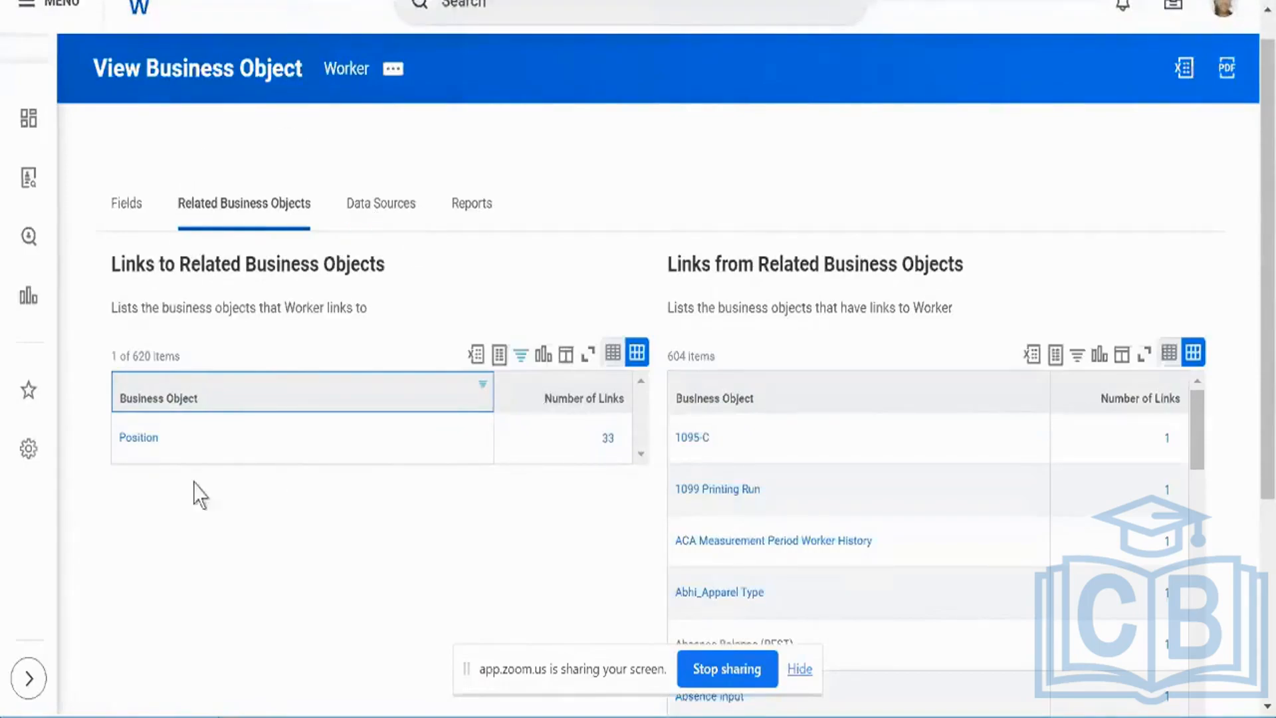
drag(207, 435, 262, 485)
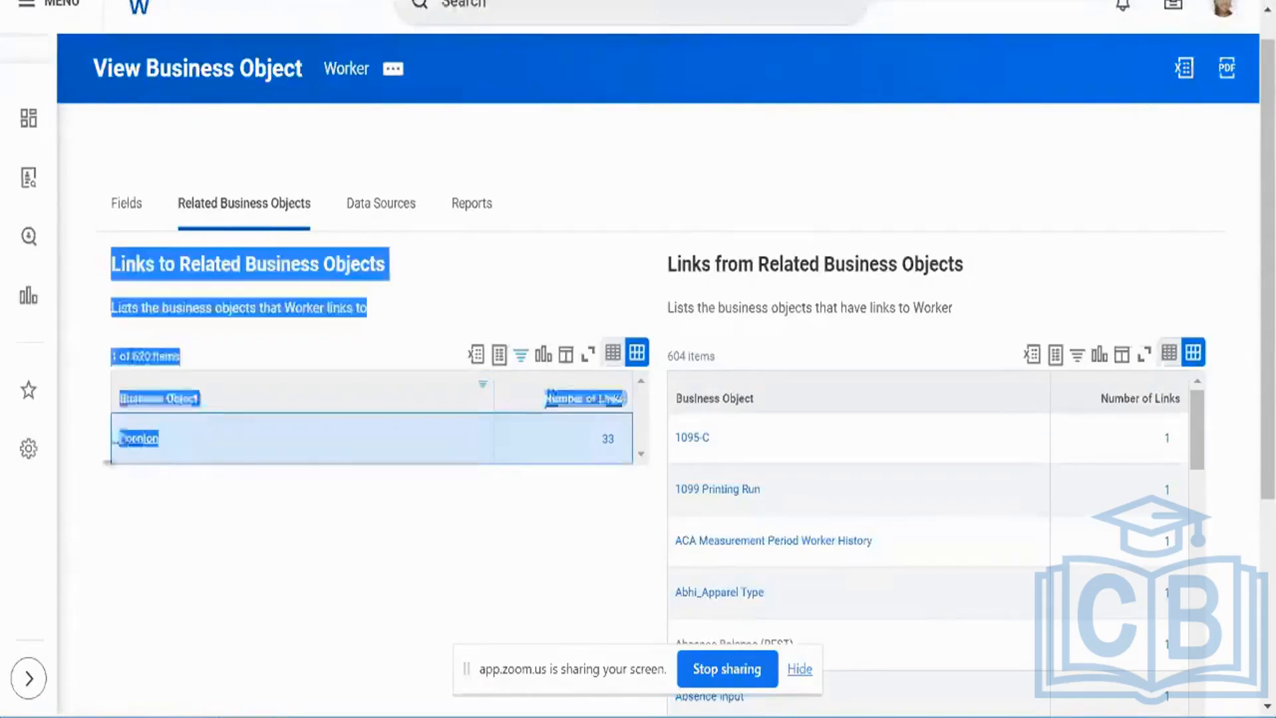
- List the 33 Worker fields linking to Position, starting with Additional Jobs - All, and scroll through them
click(436, 512)
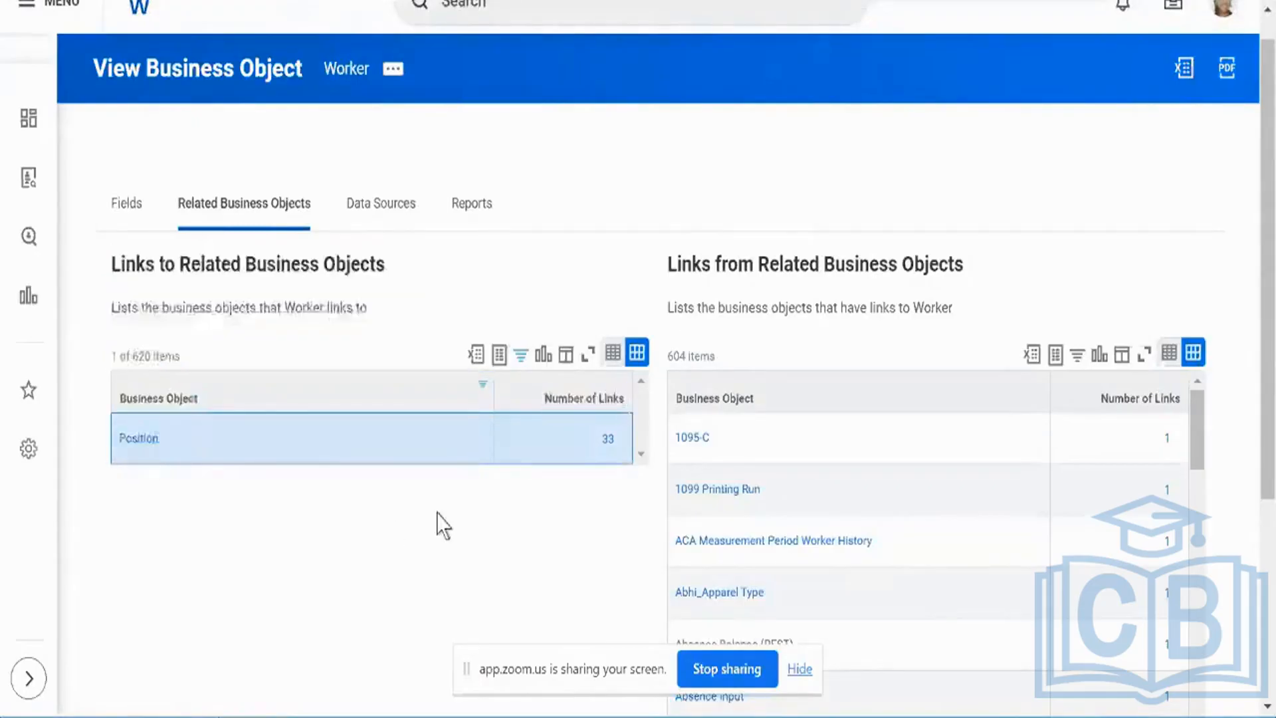
click(607, 440)
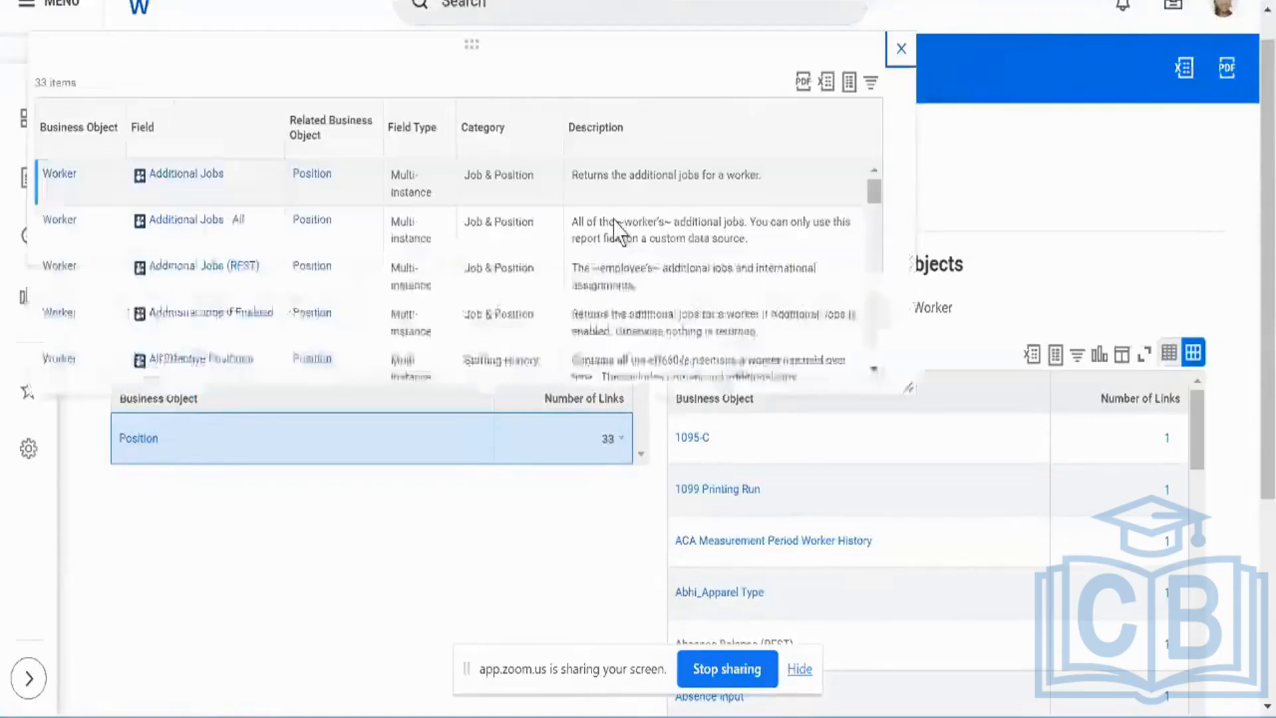
click(618, 229)
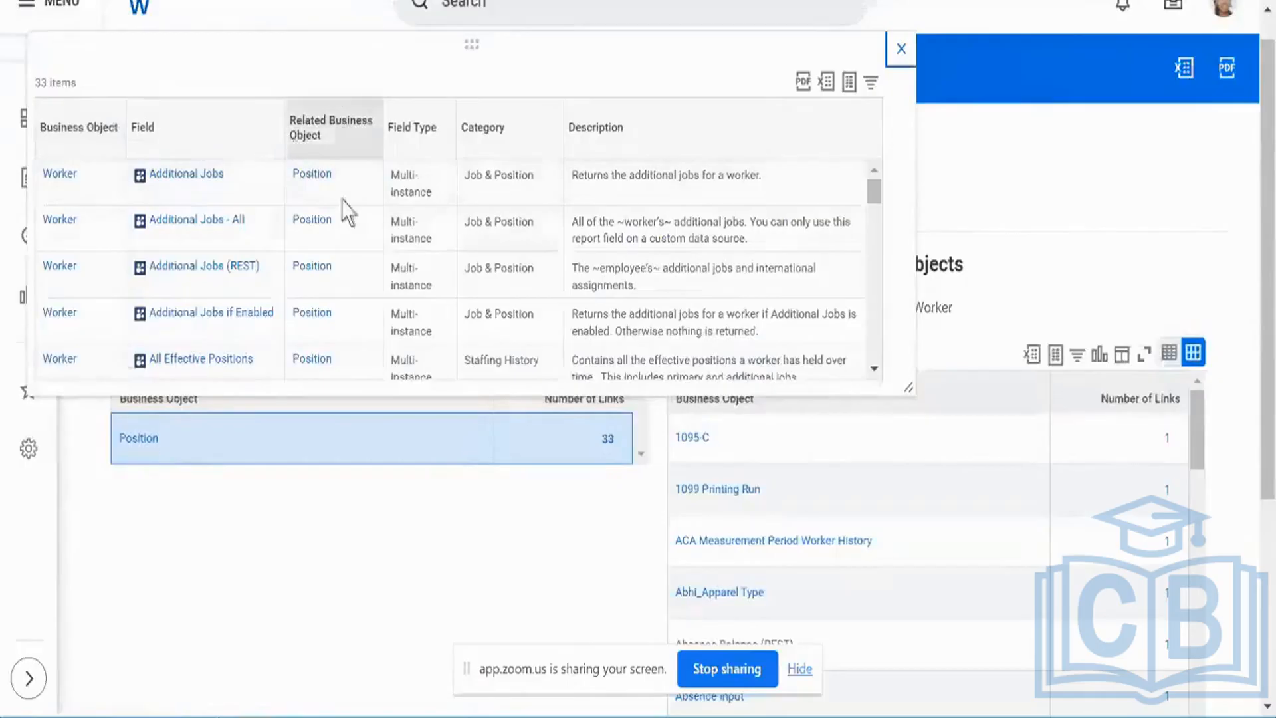
scroll(476, 67, down, 2)
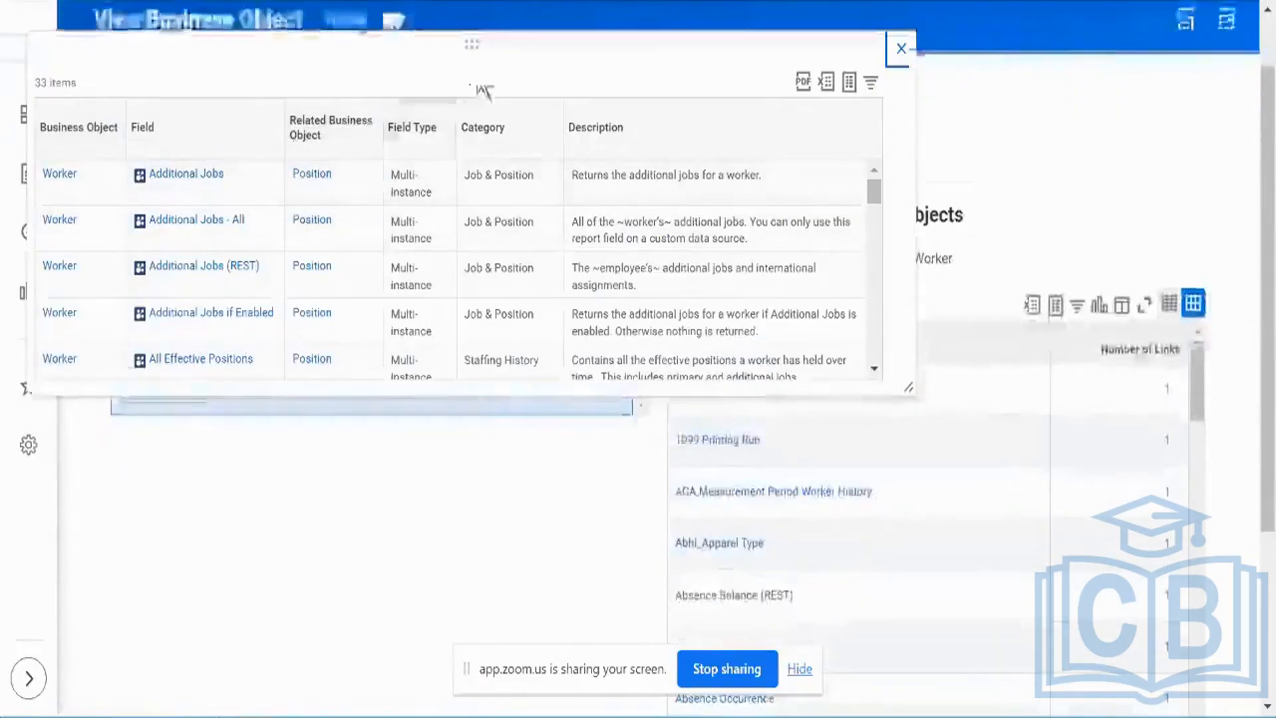
scroll(507, 250, down, 4)
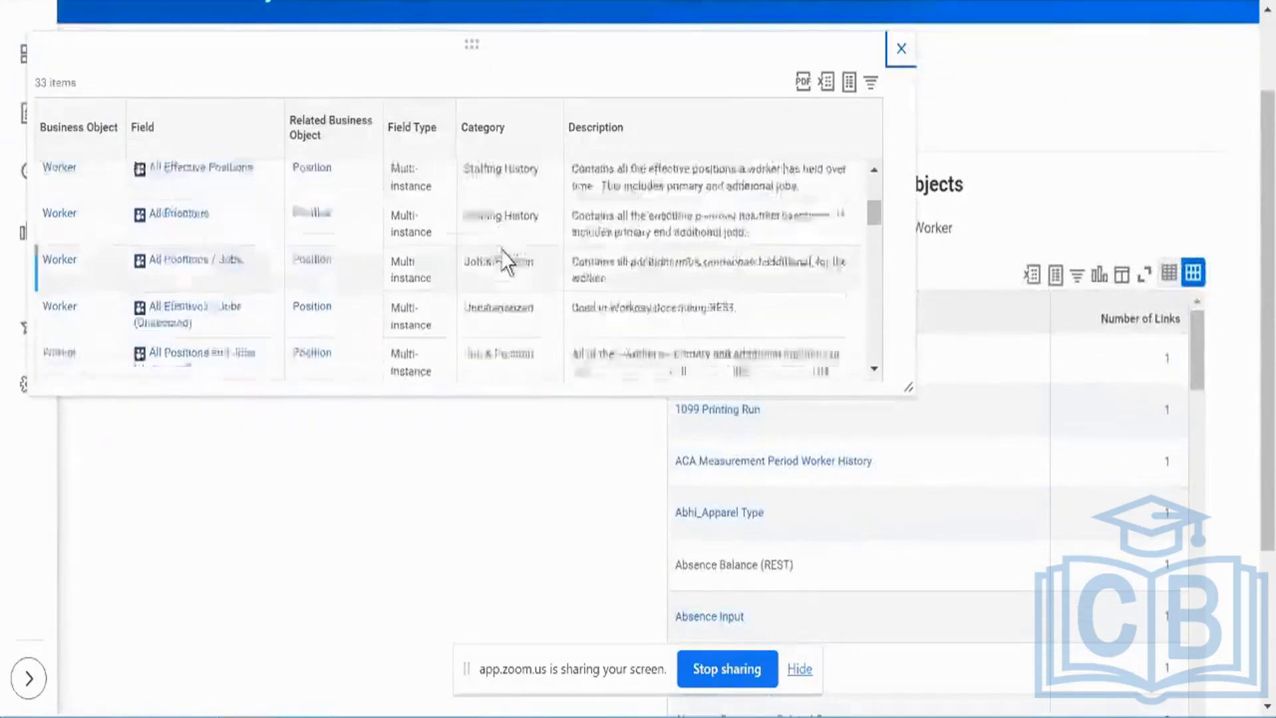
scroll(503, 257, down, 5)
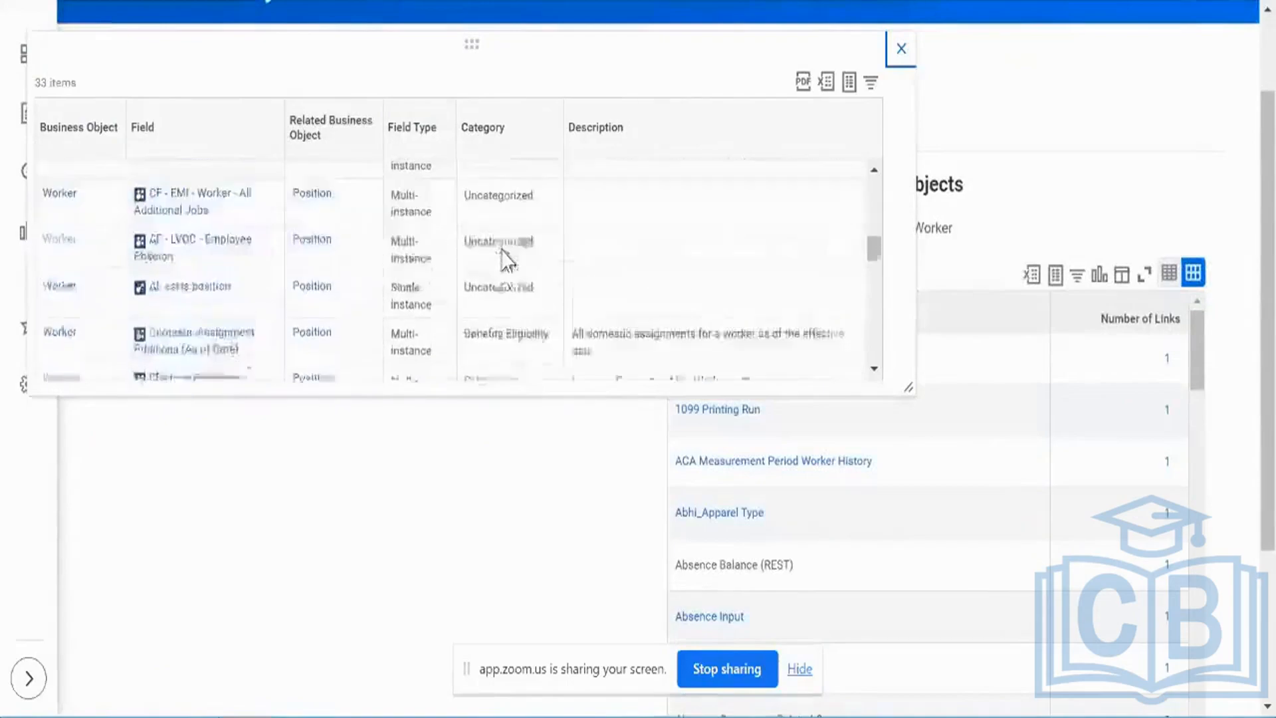
scroll(499, 475, up, 3)
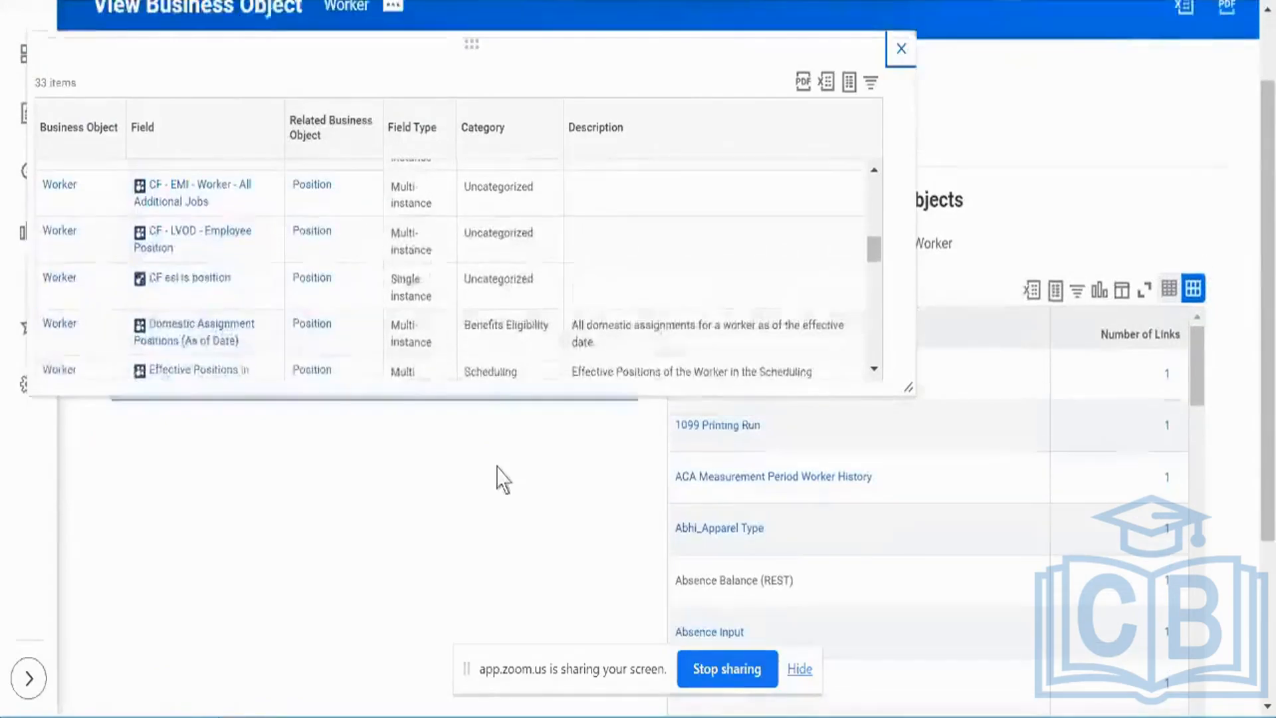
scroll(513, 303, down, 5)
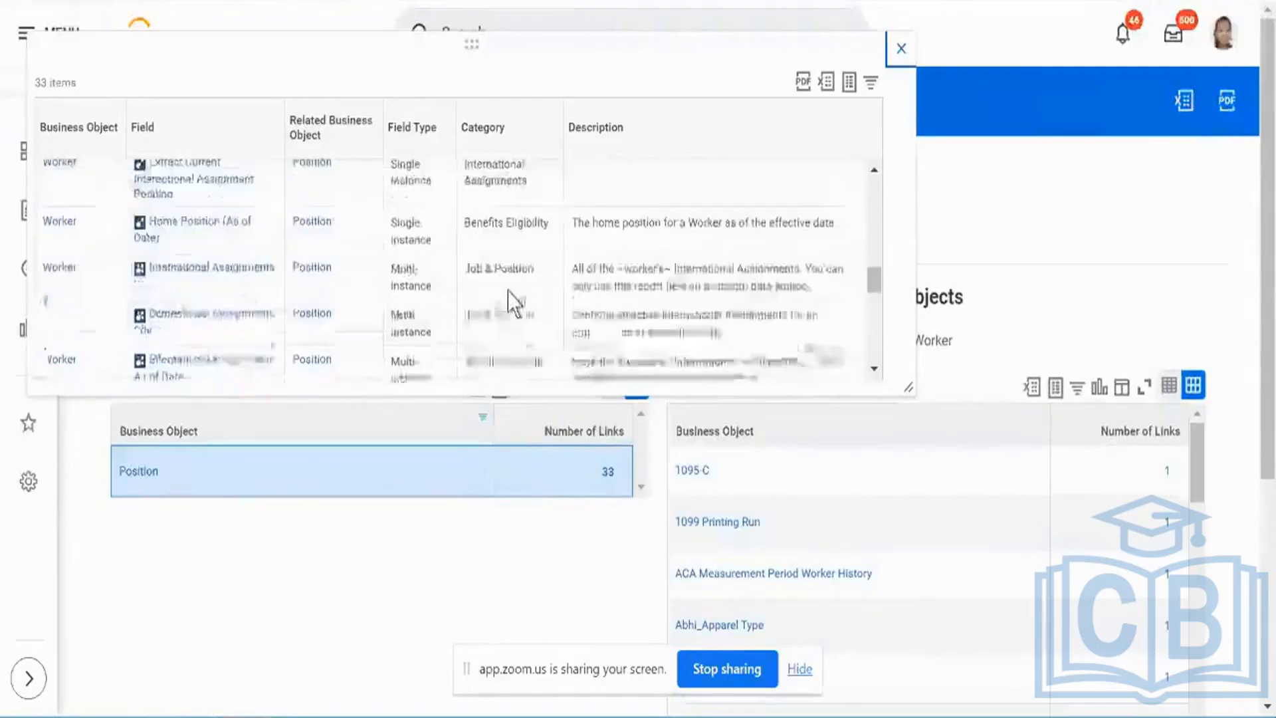
scroll(513, 303, down, 5)
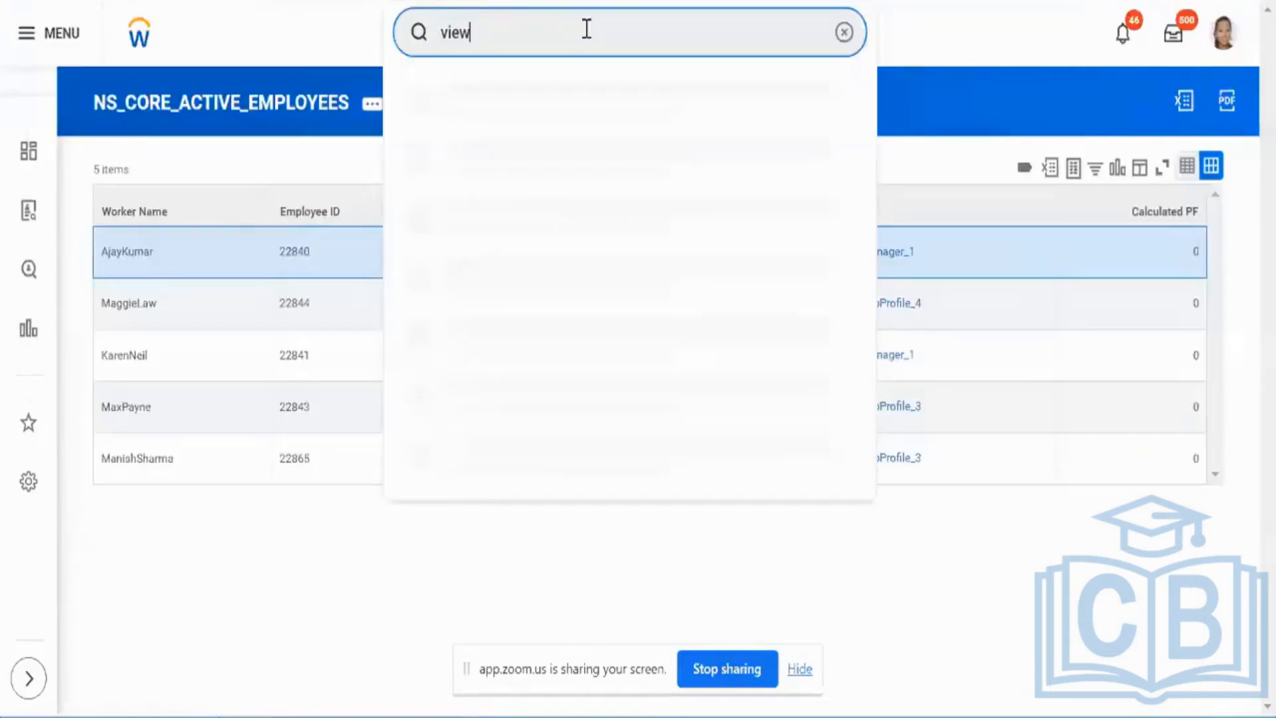
- Run the Business Object Details report ('bus obj') for Worker
text(bus obj)
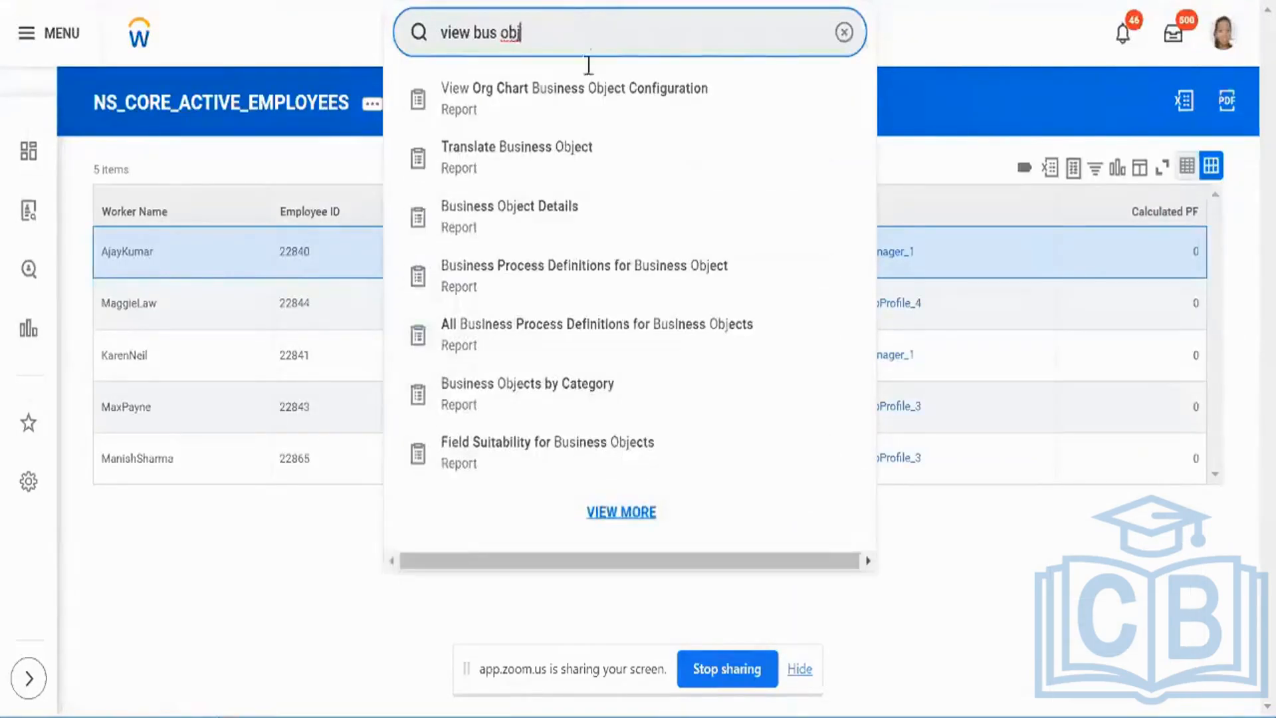
click(559, 223)
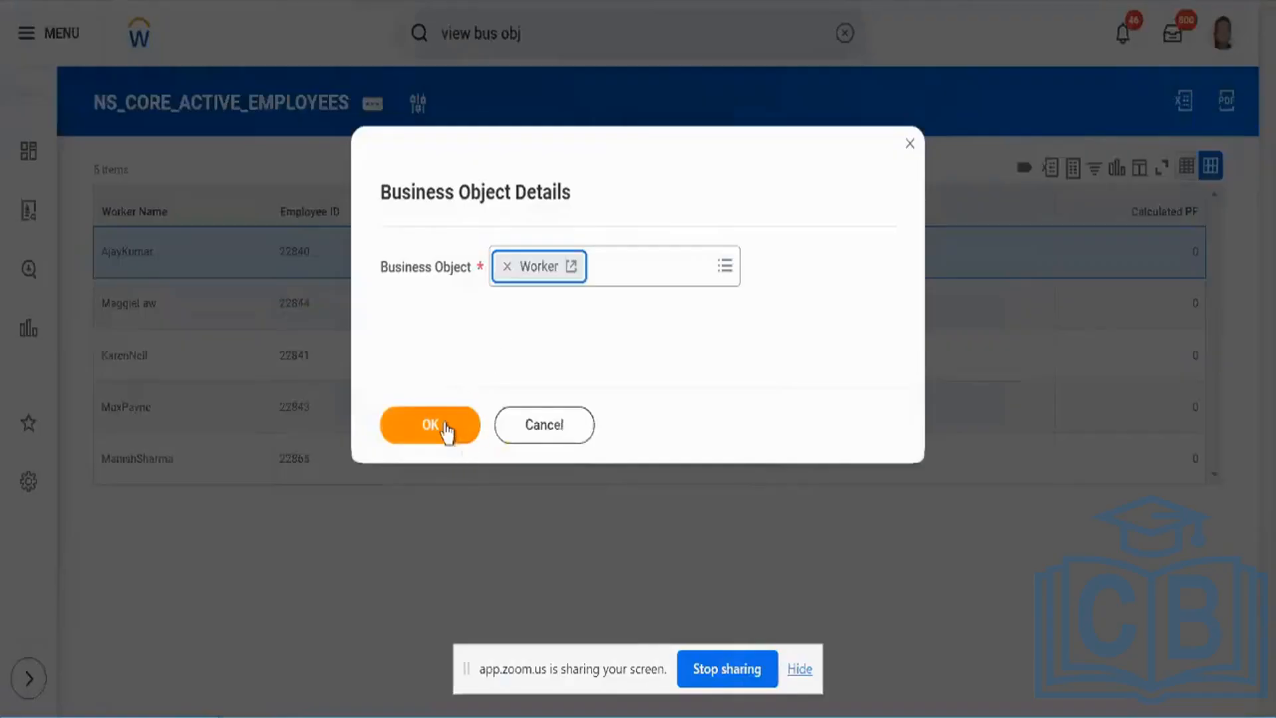
click(444, 427)
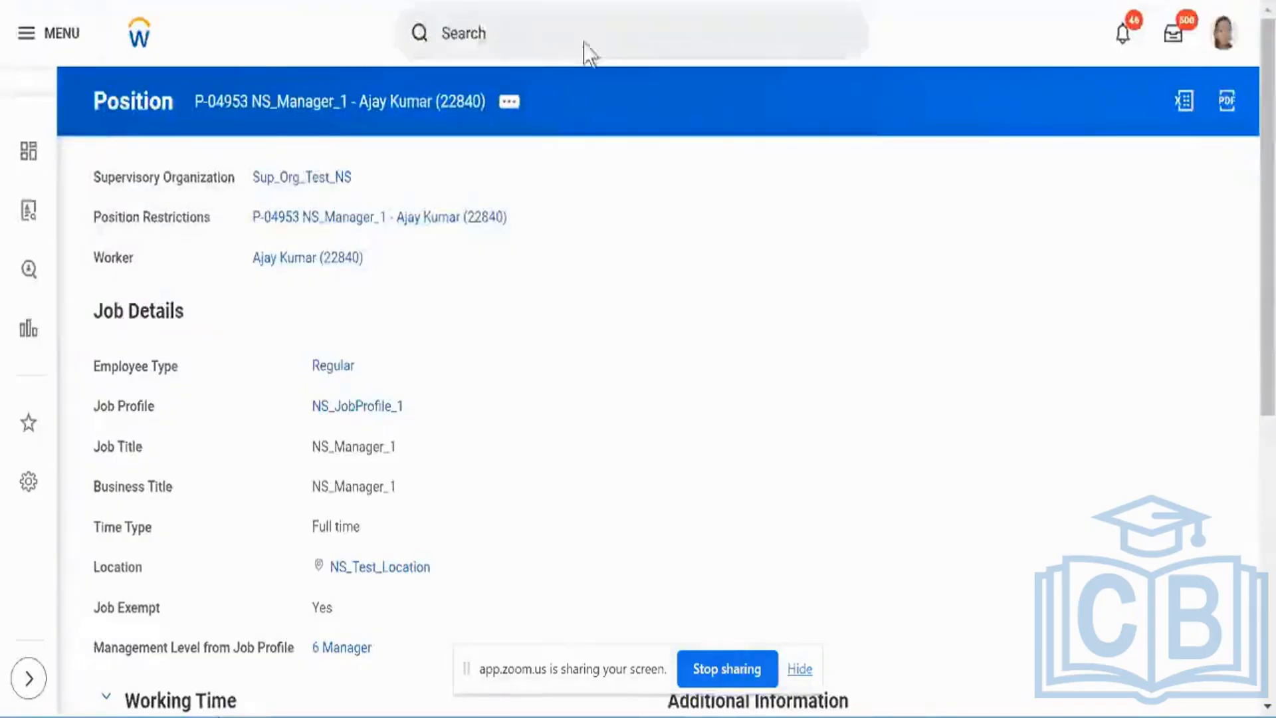
- Search '?' to bring up the Better Ways To Search page, then search within its text
click(584, 41)
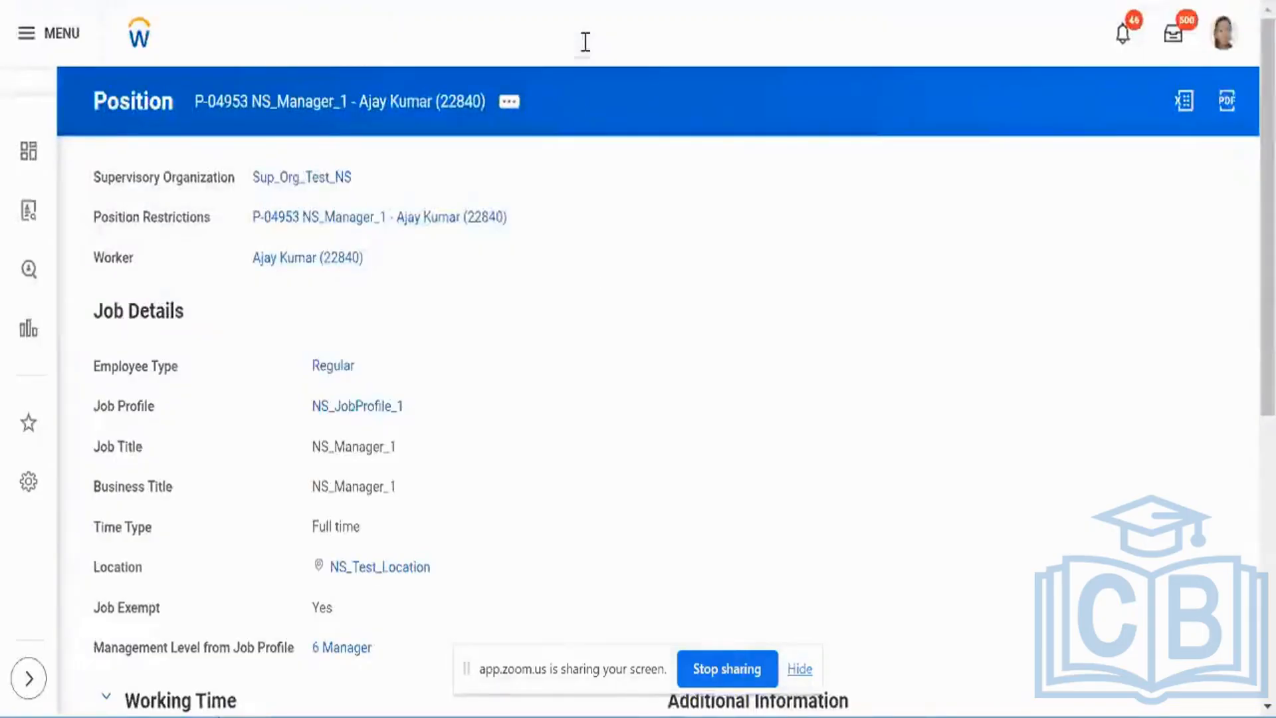
text(?)
key(Return)
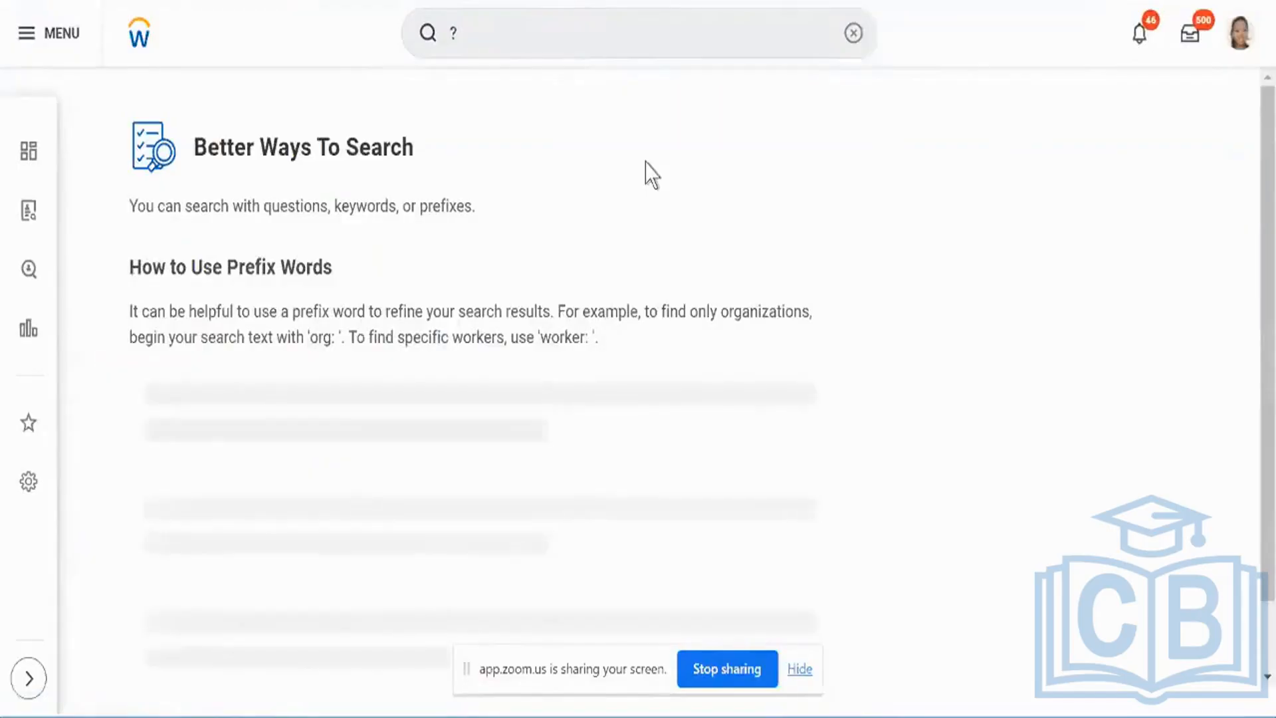
key(ctrl+f)
- Find 'business obj' on the page to locate the 'bo' search prefix
text(b)
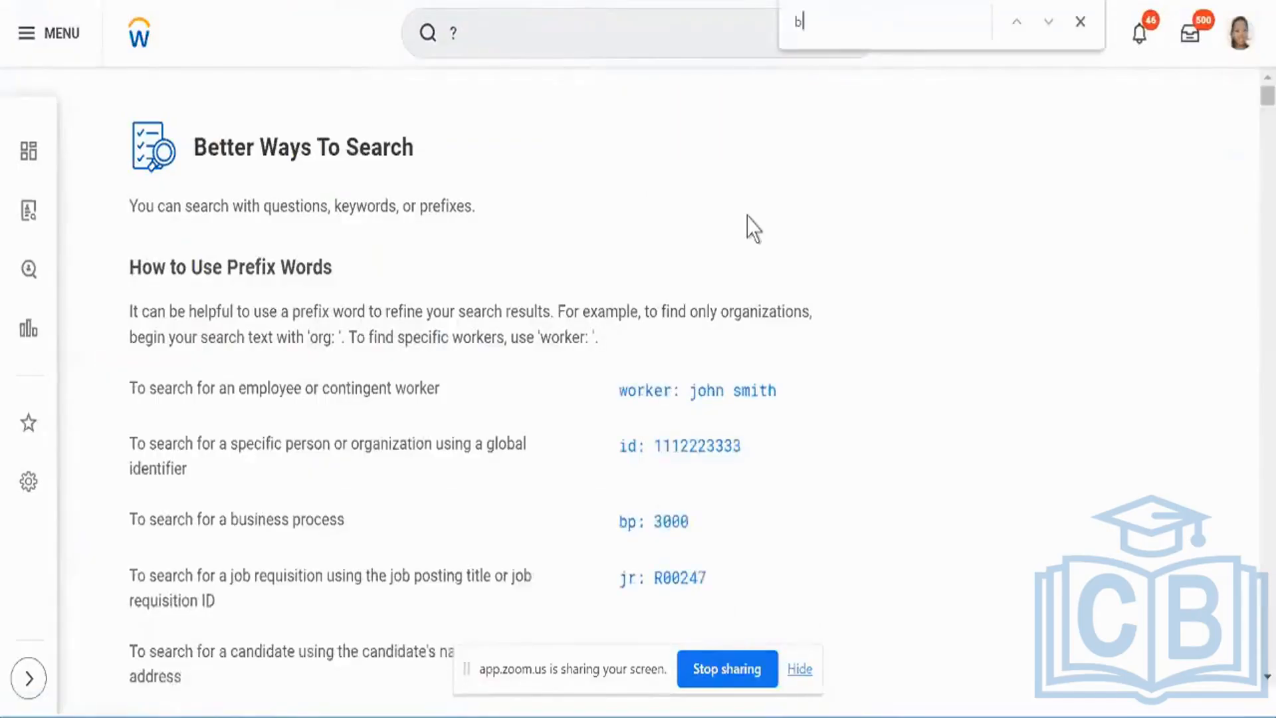
text(usiness ob)
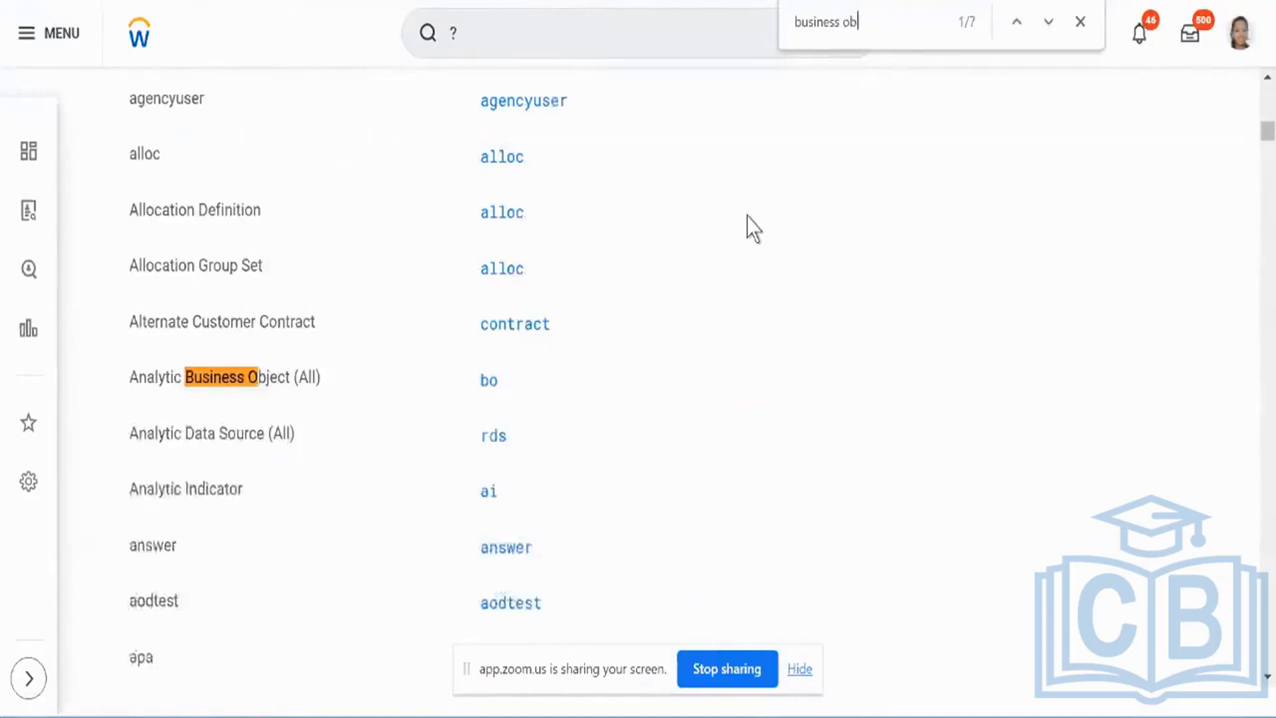
text(j)
key(Return)
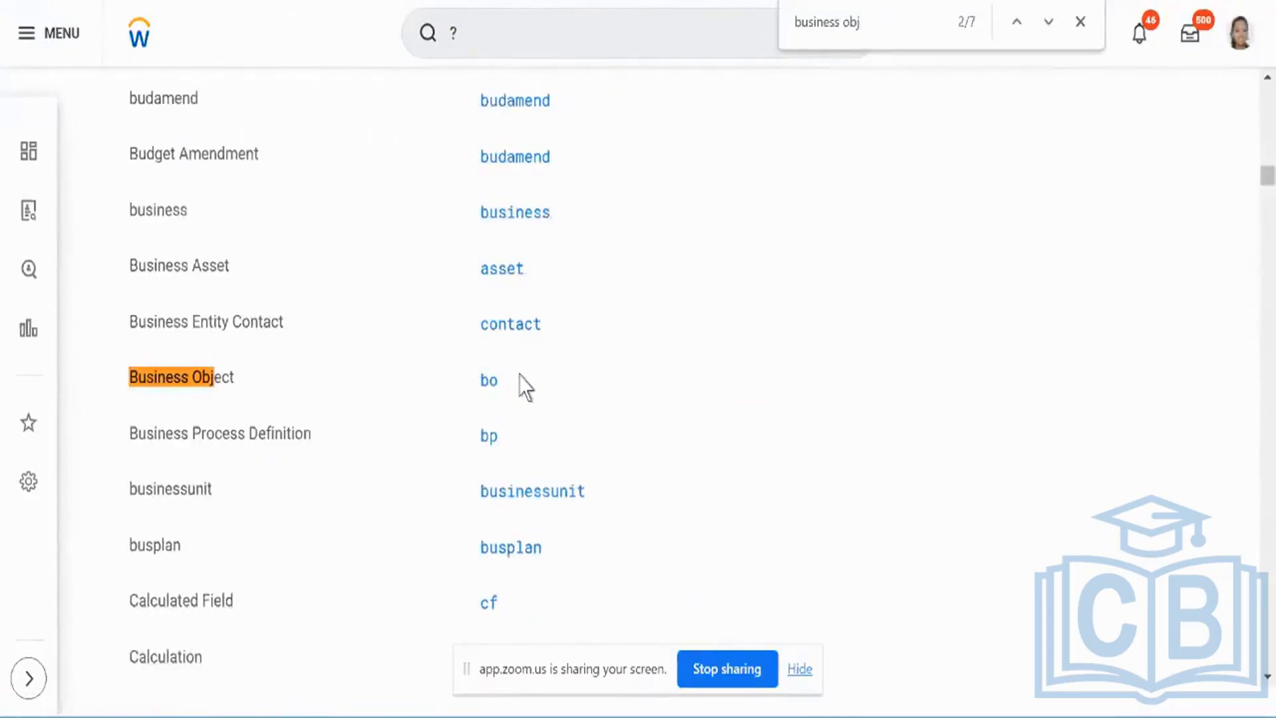
drag(525, 387, 468, 388)
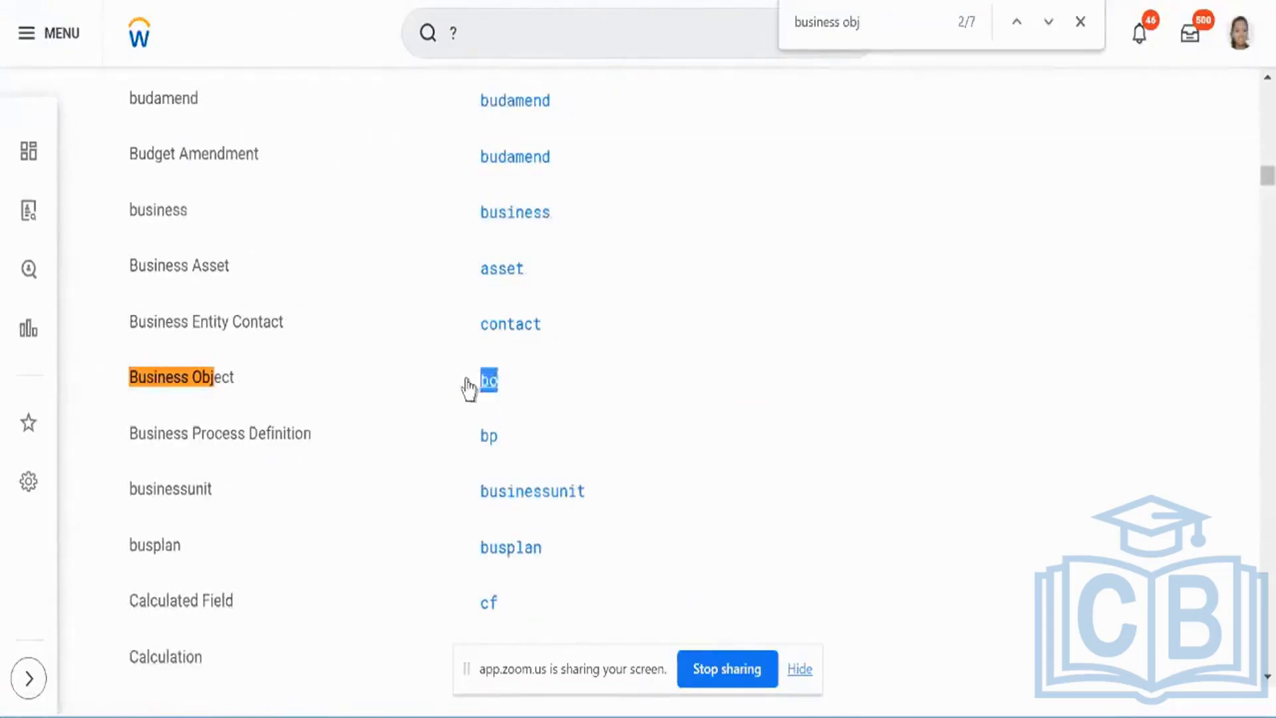
- Search 'bo: worker' to list the 88 matching business objects
click(477, 43)
click(477, 42)
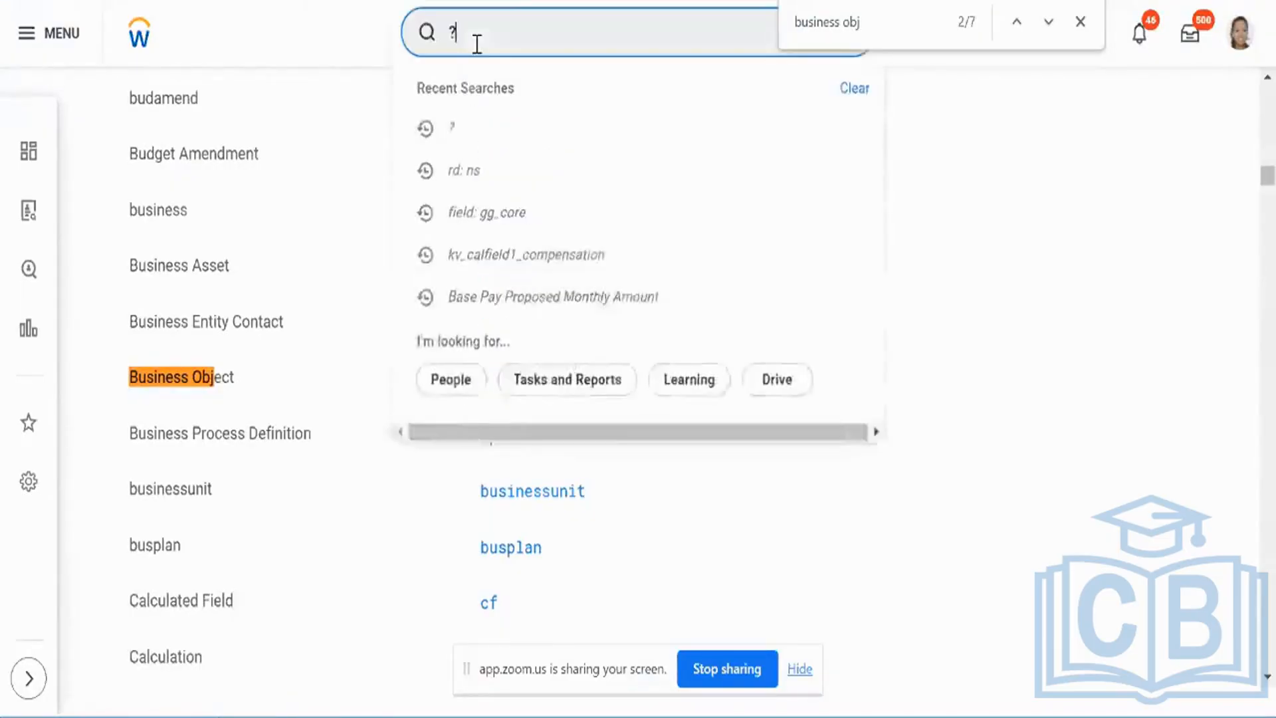
text(bo: worker)
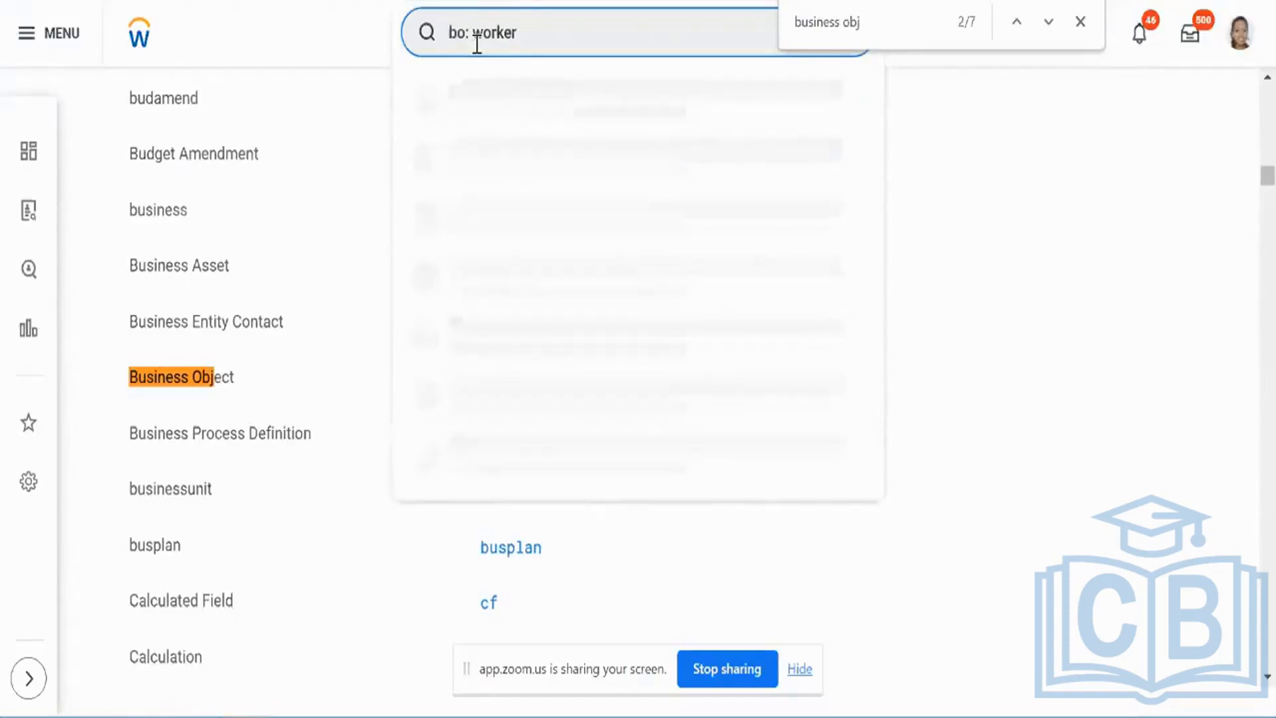
key(Return)
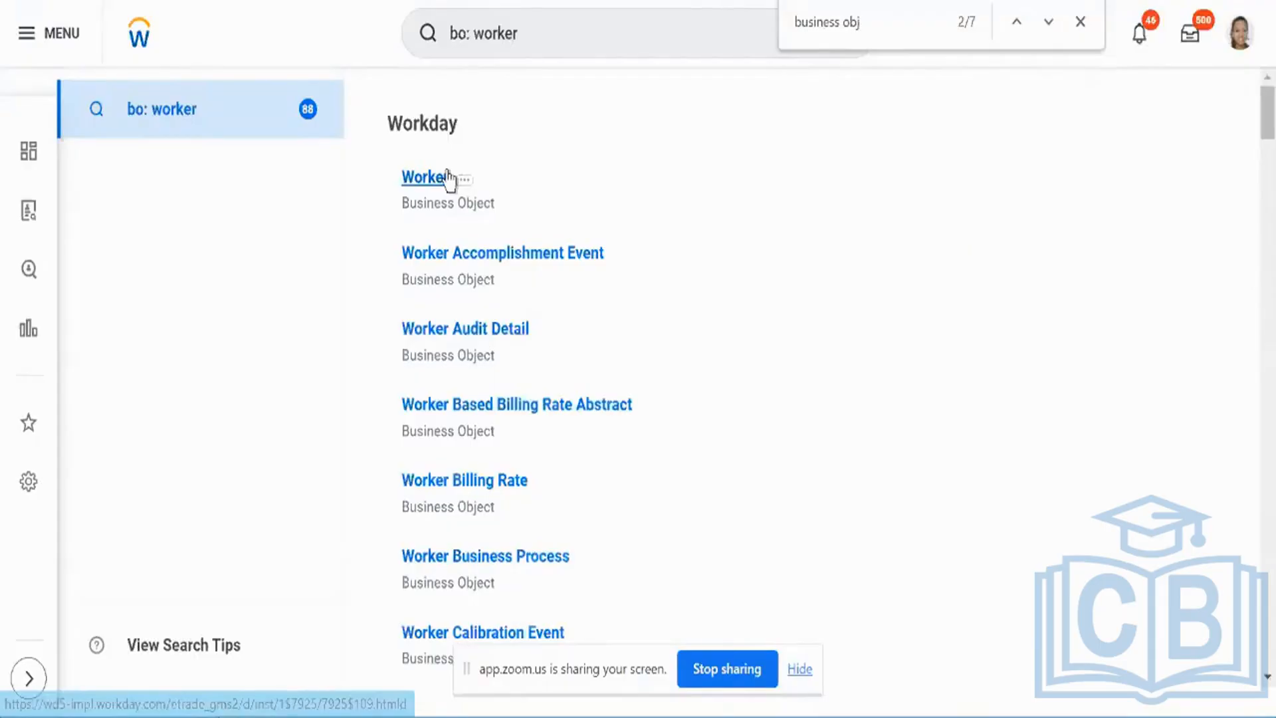
- Open the Worker business object and highlight its Links from Related Business Objects heading
click(421, 177)
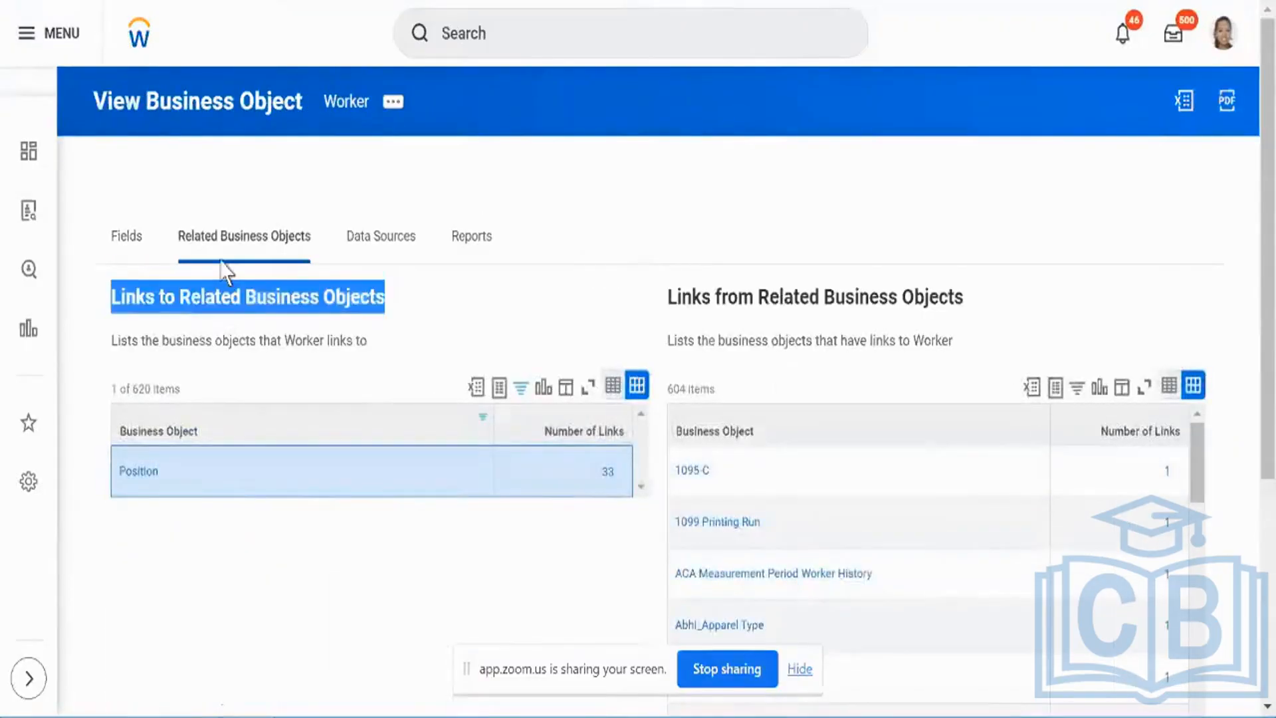
click(176, 288)
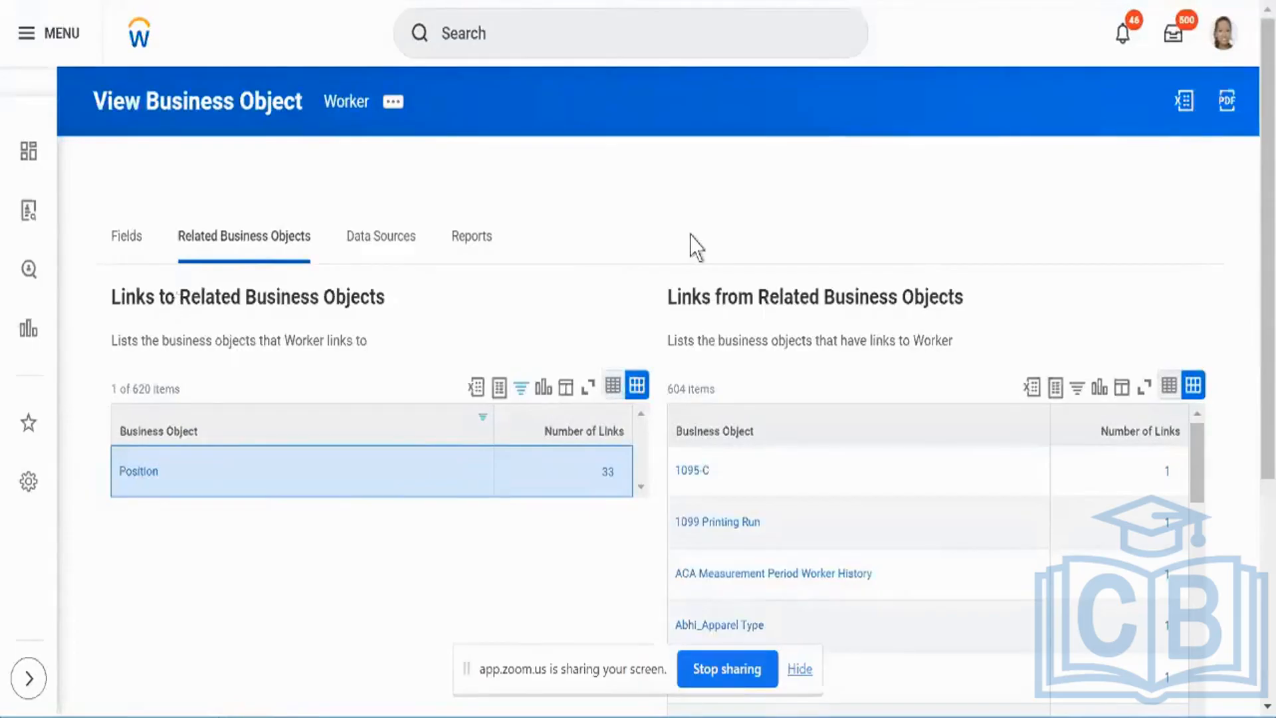
triple_click(700, 299)
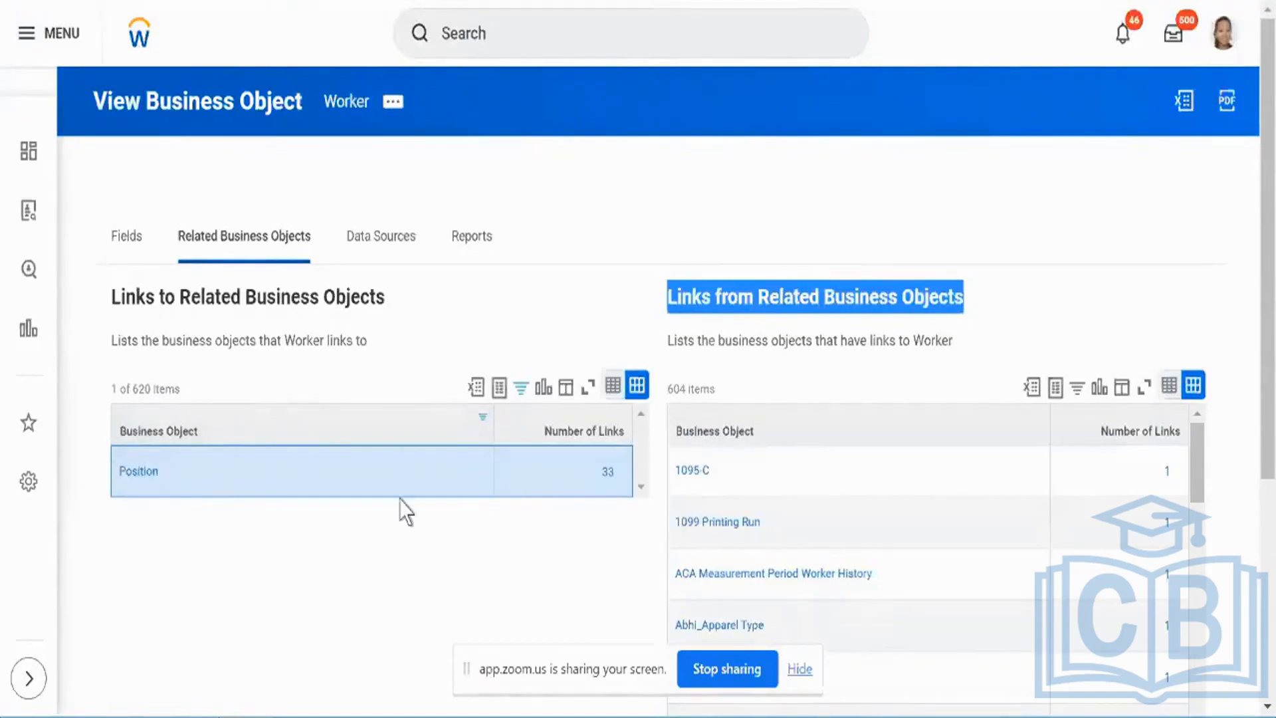
- Add Location to the Business Object filter with Position, showing Location (42) and Position (33)
click(359, 451)
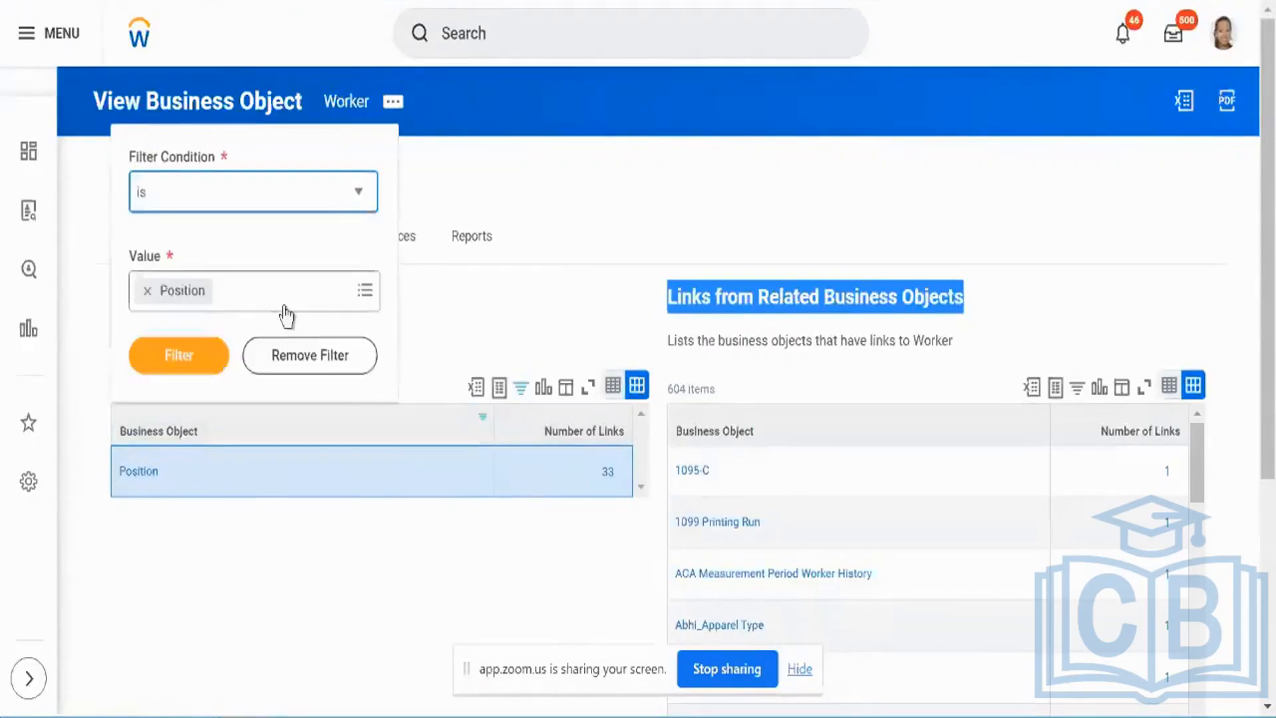
click(286, 312)
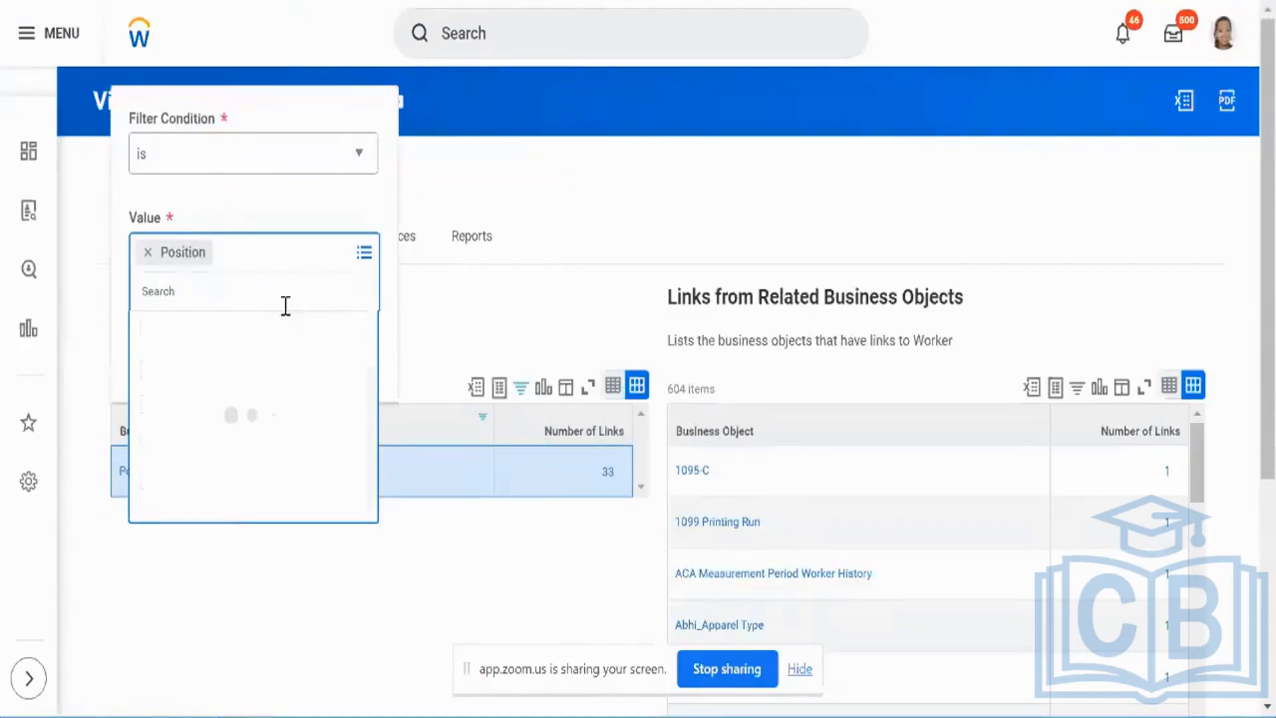
text(location)
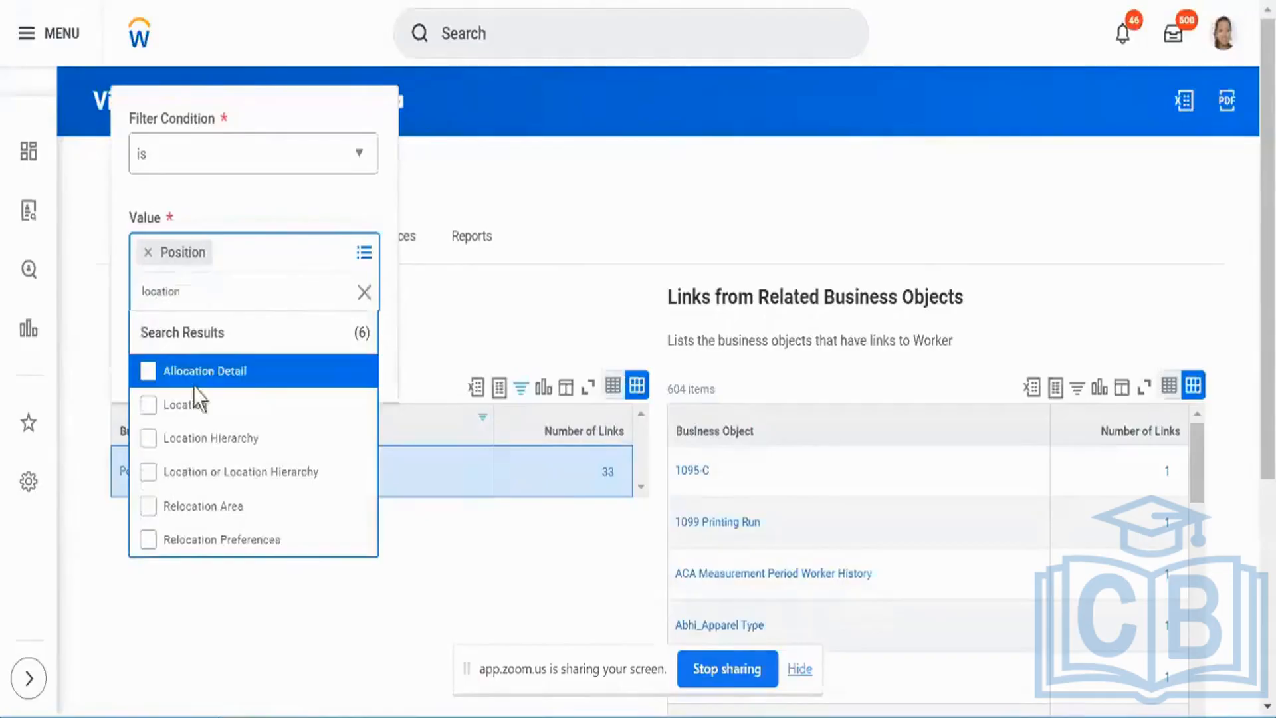
click(148, 407)
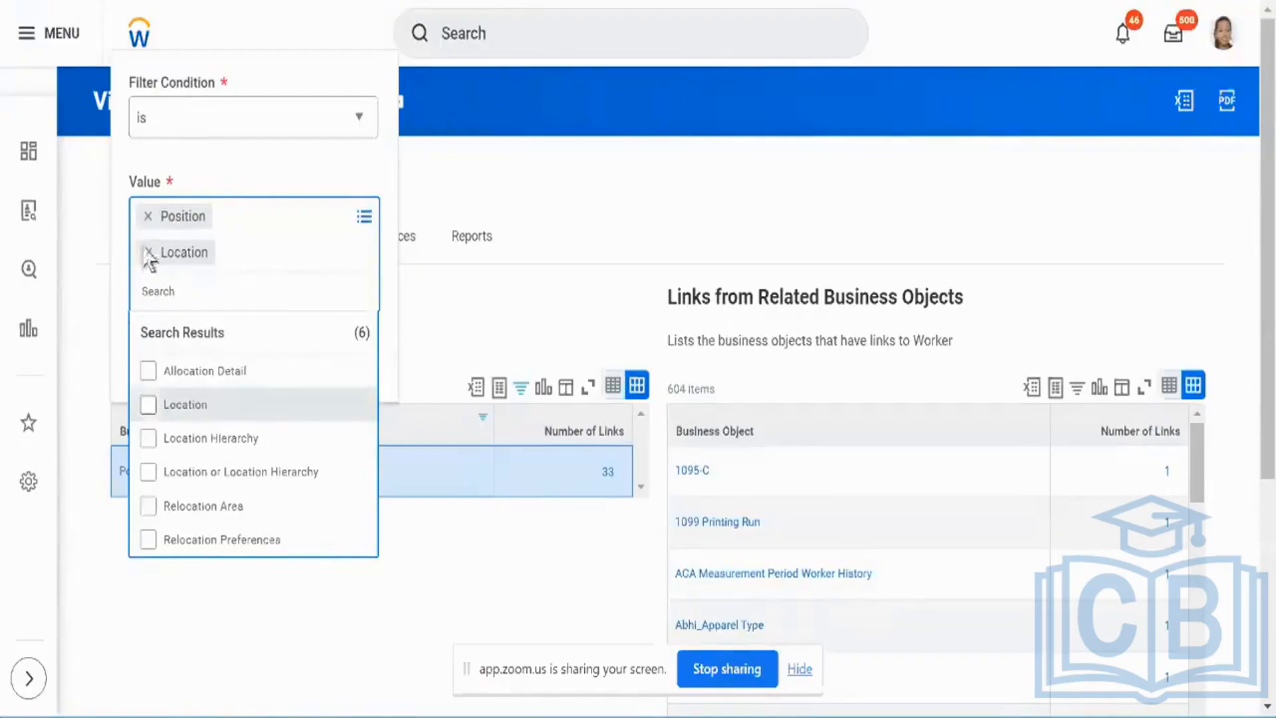
click(184, 155)
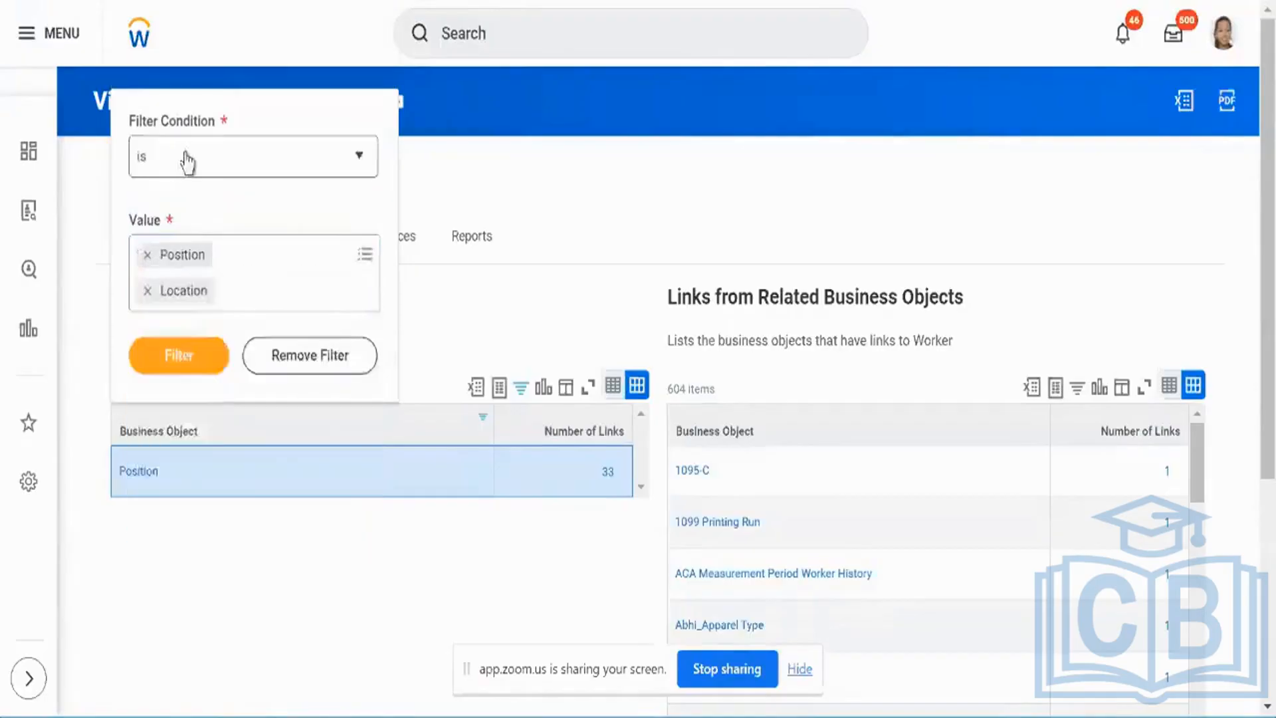
click(190, 356)
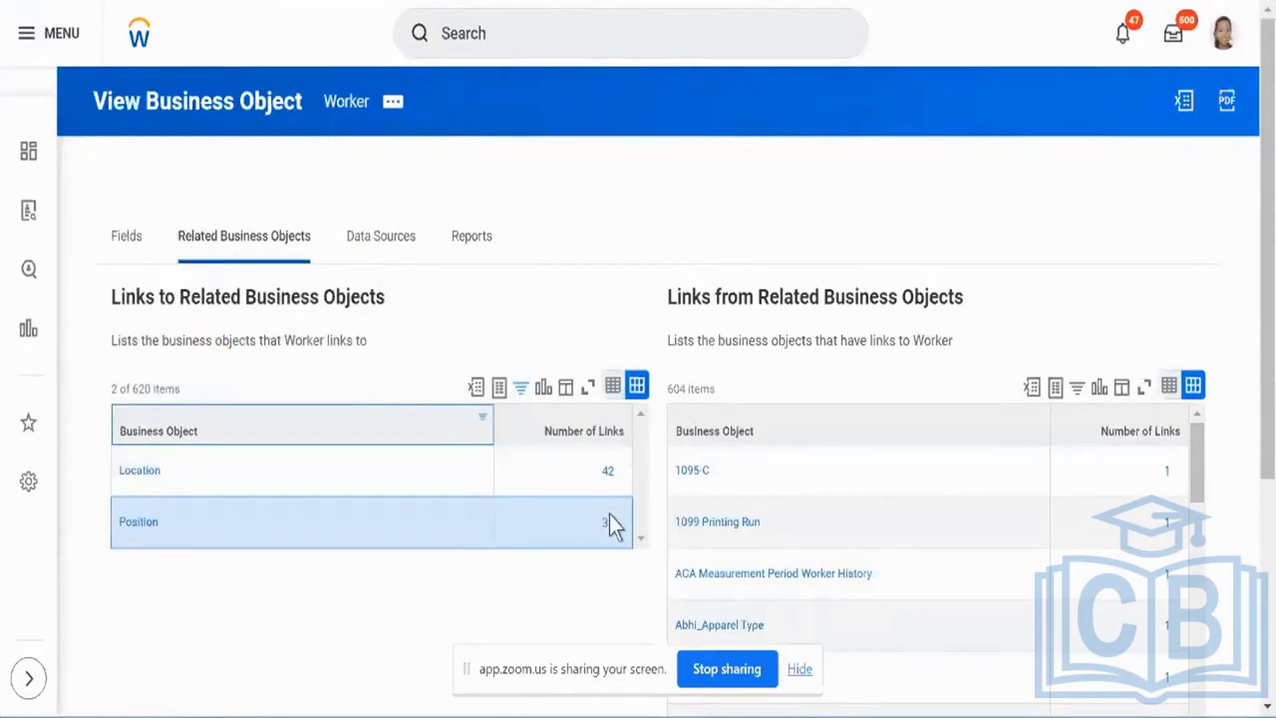
click(609, 471)
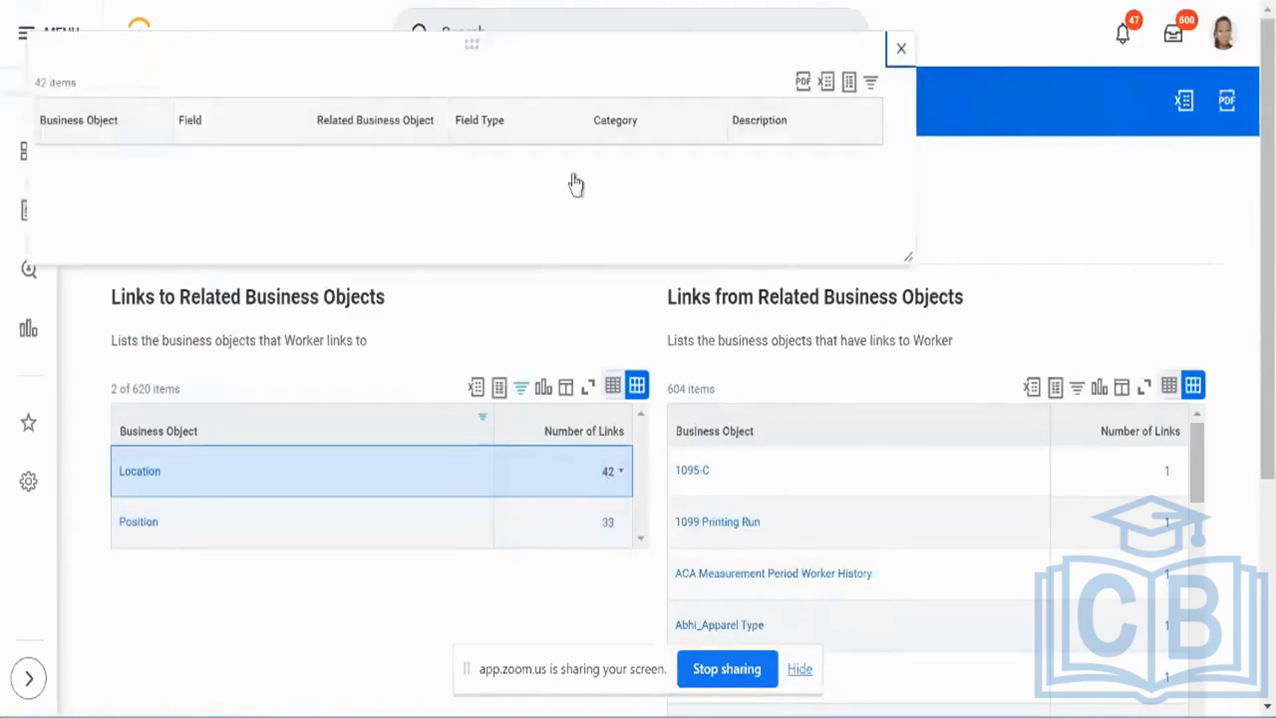
scroll(575, 180, down, 3)
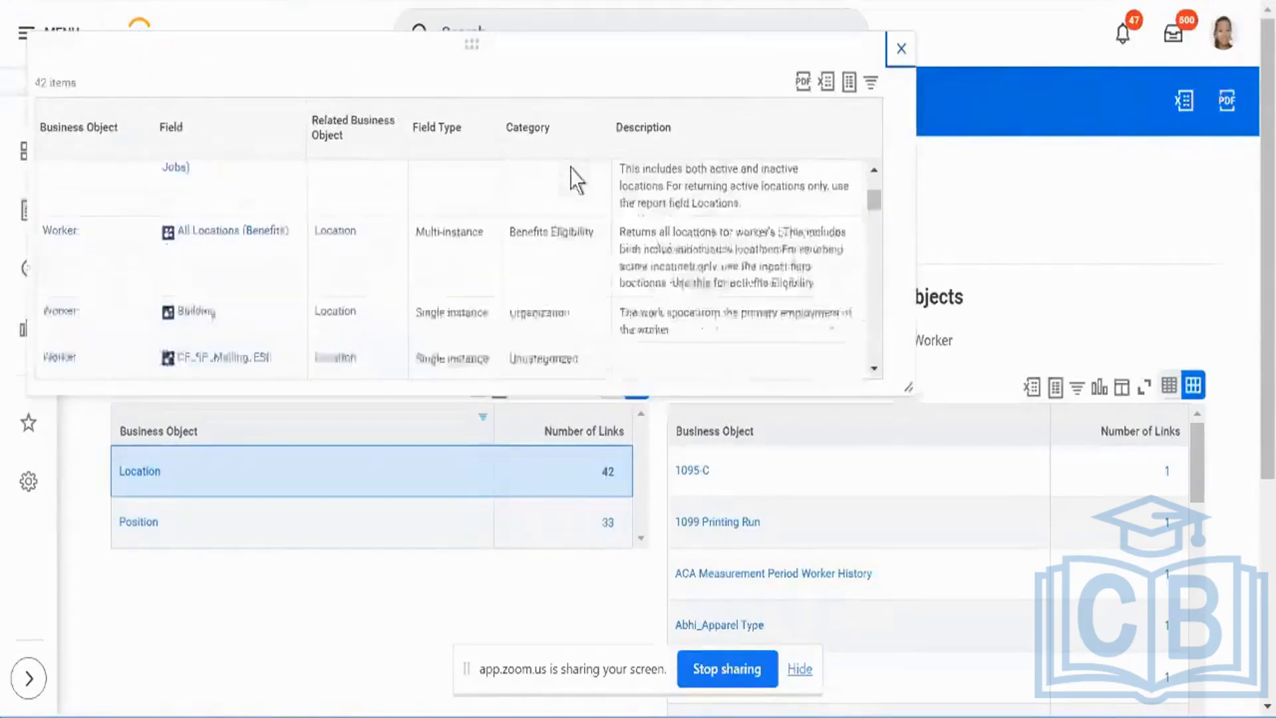
scroll(575, 179, down, 5)
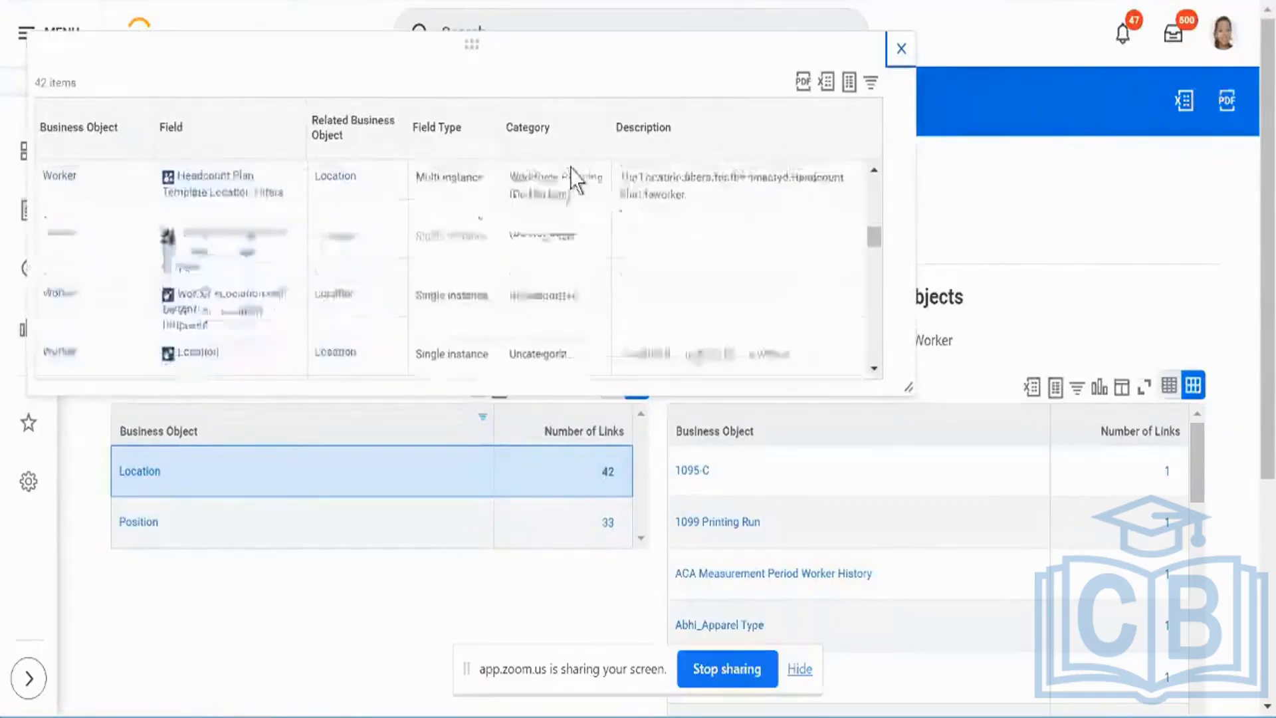
click(284, 283)
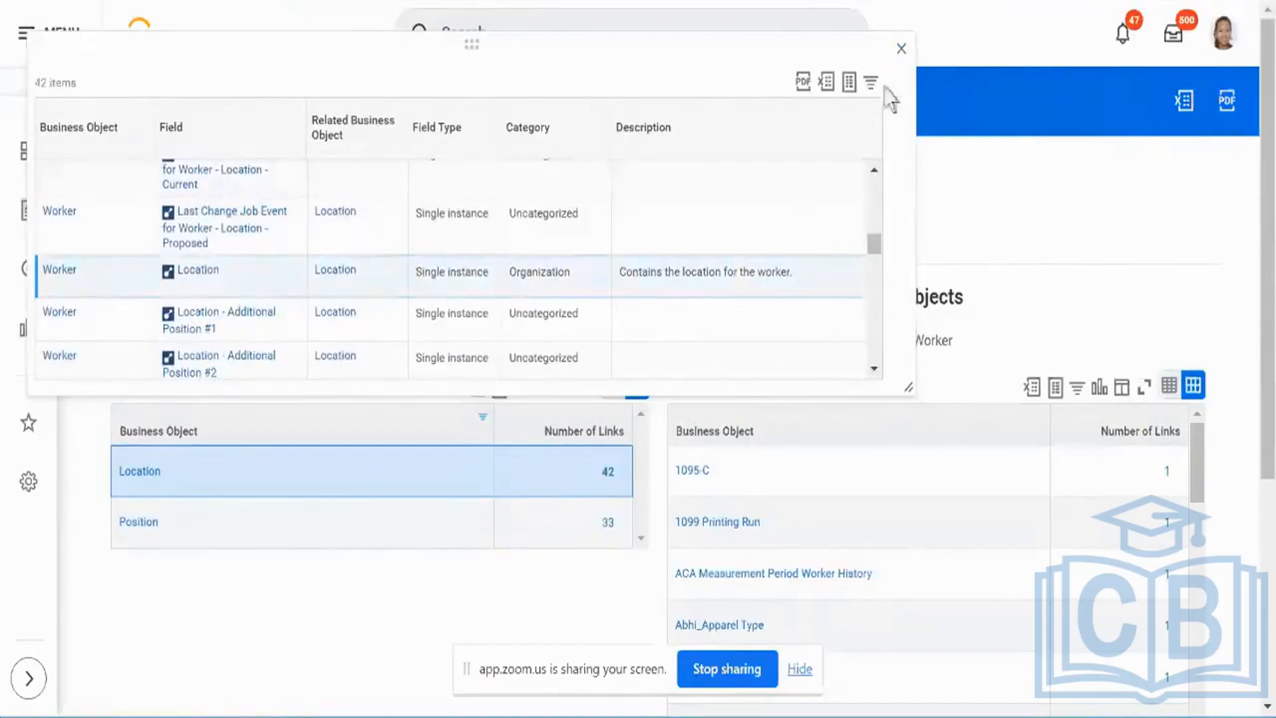
click(901, 52)
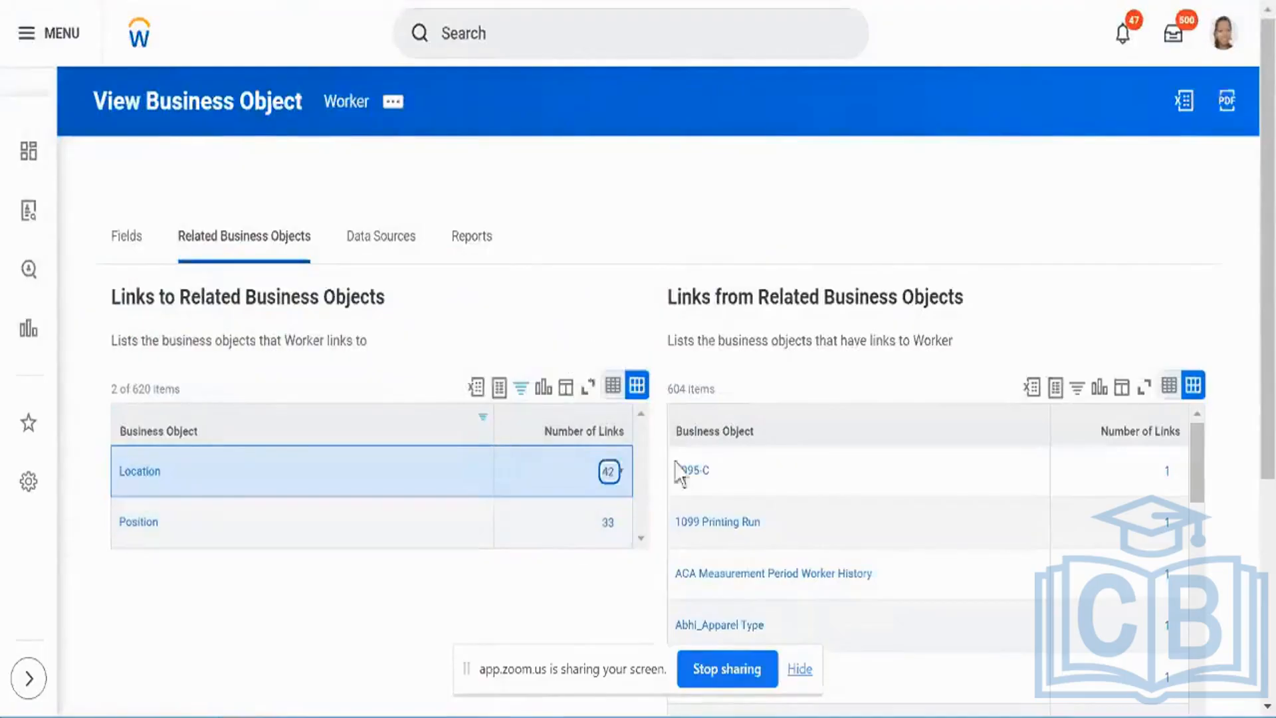
click(621, 304)
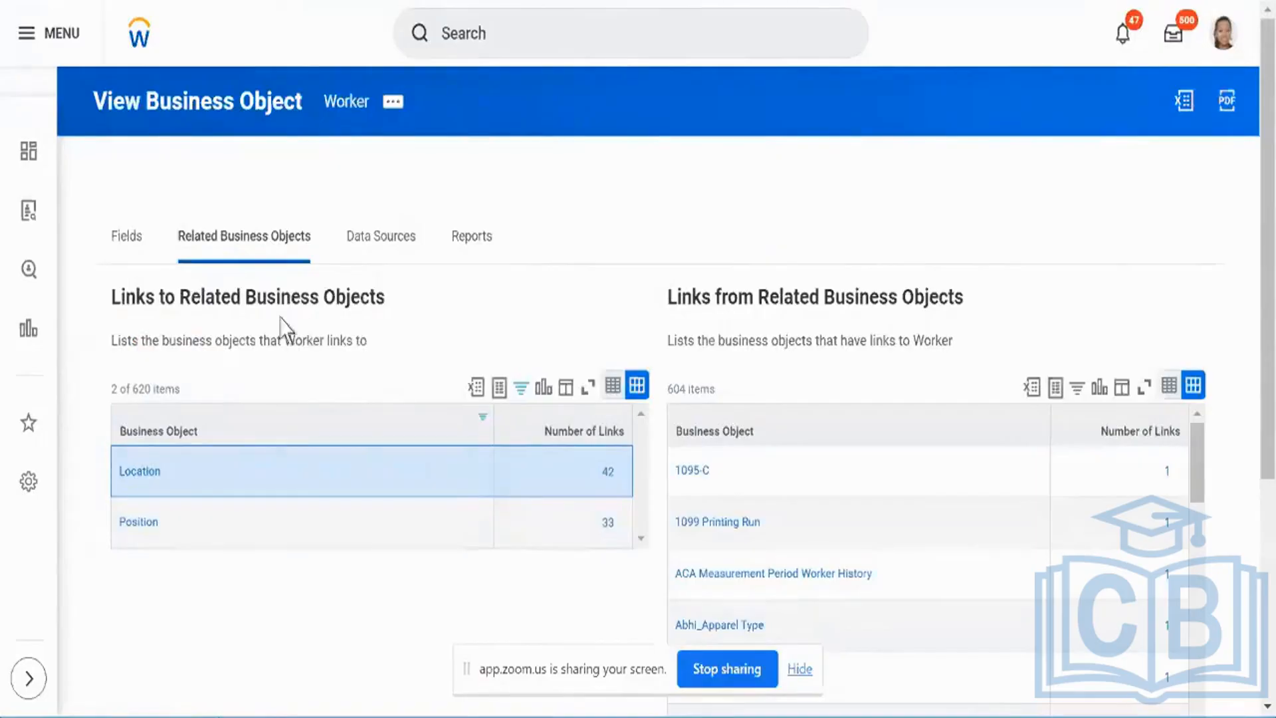
triple_click(259, 299)
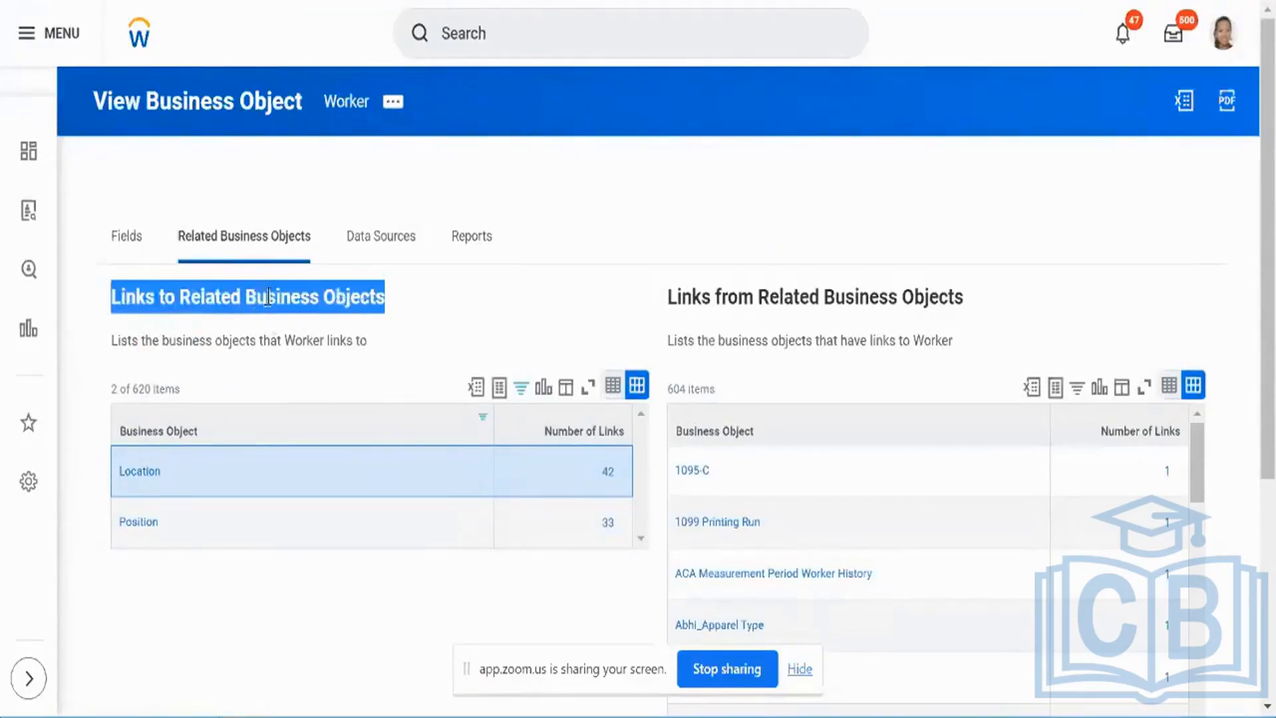
click(707, 303)
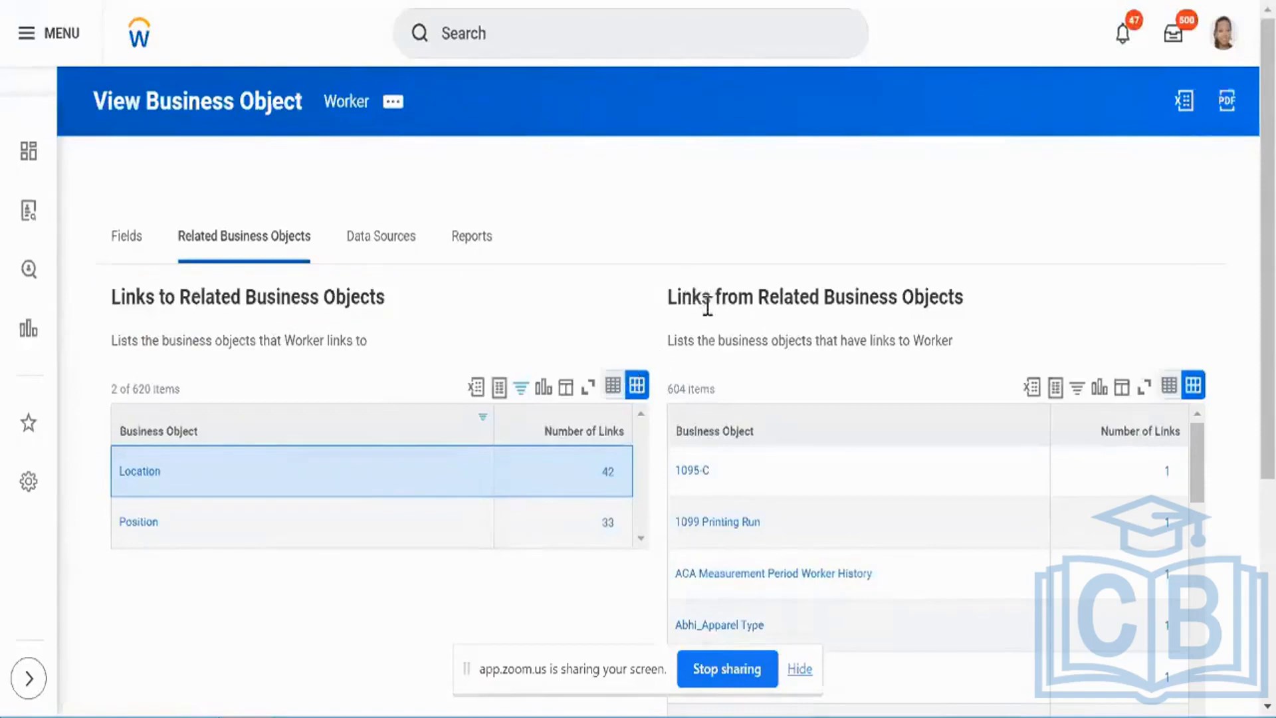
triple_click(708, 304)
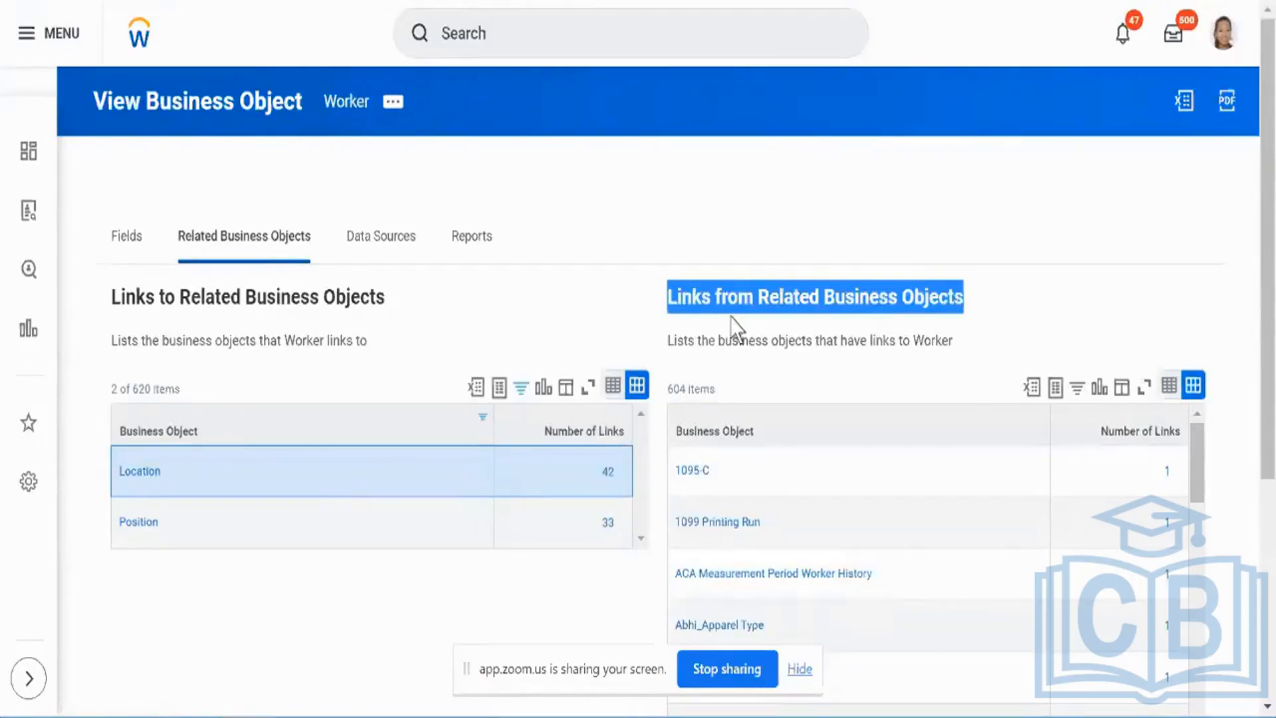
- Add Position to the incoming links' Business Object filter alongside Contingent Worker
text(tion)
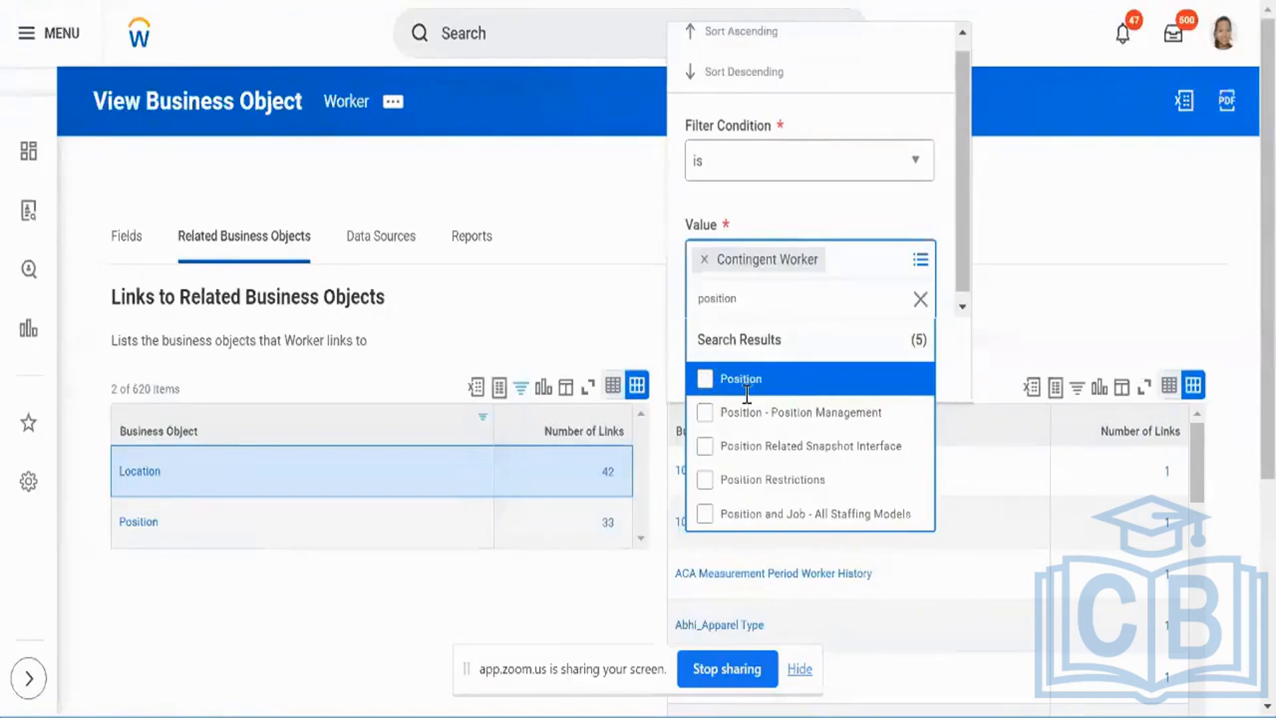
click(715, 391)
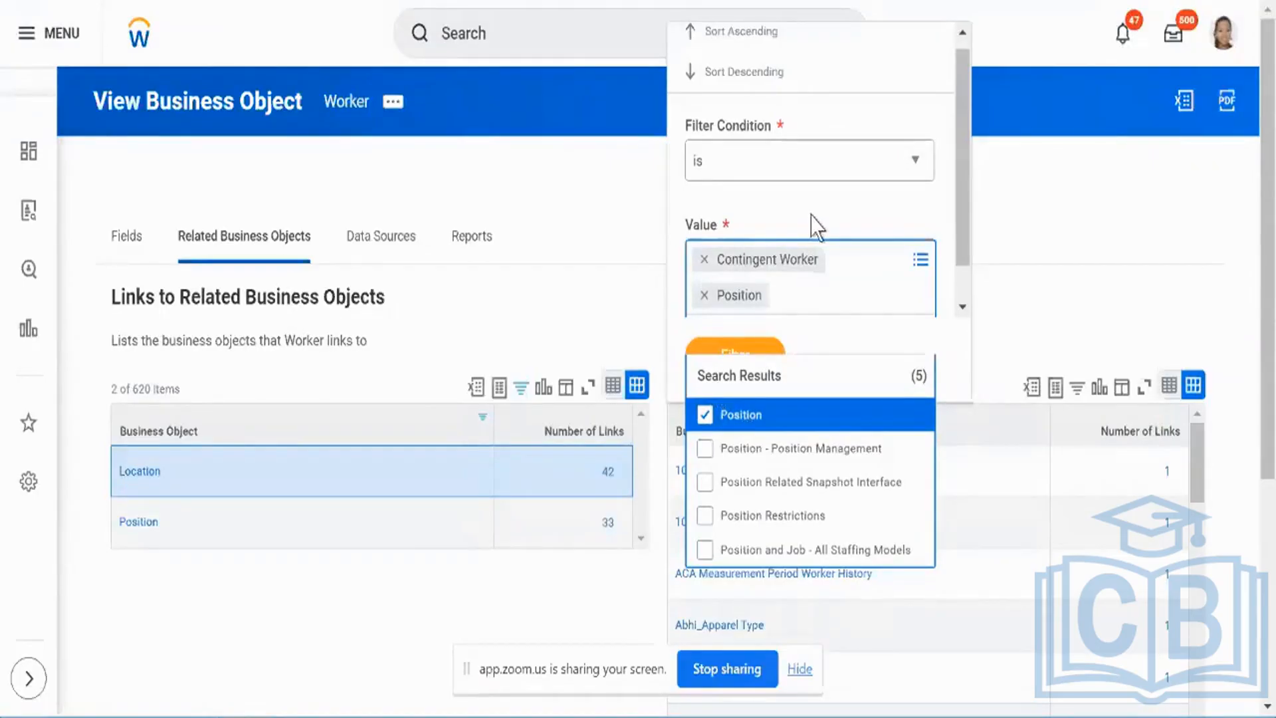
click(759, 332)
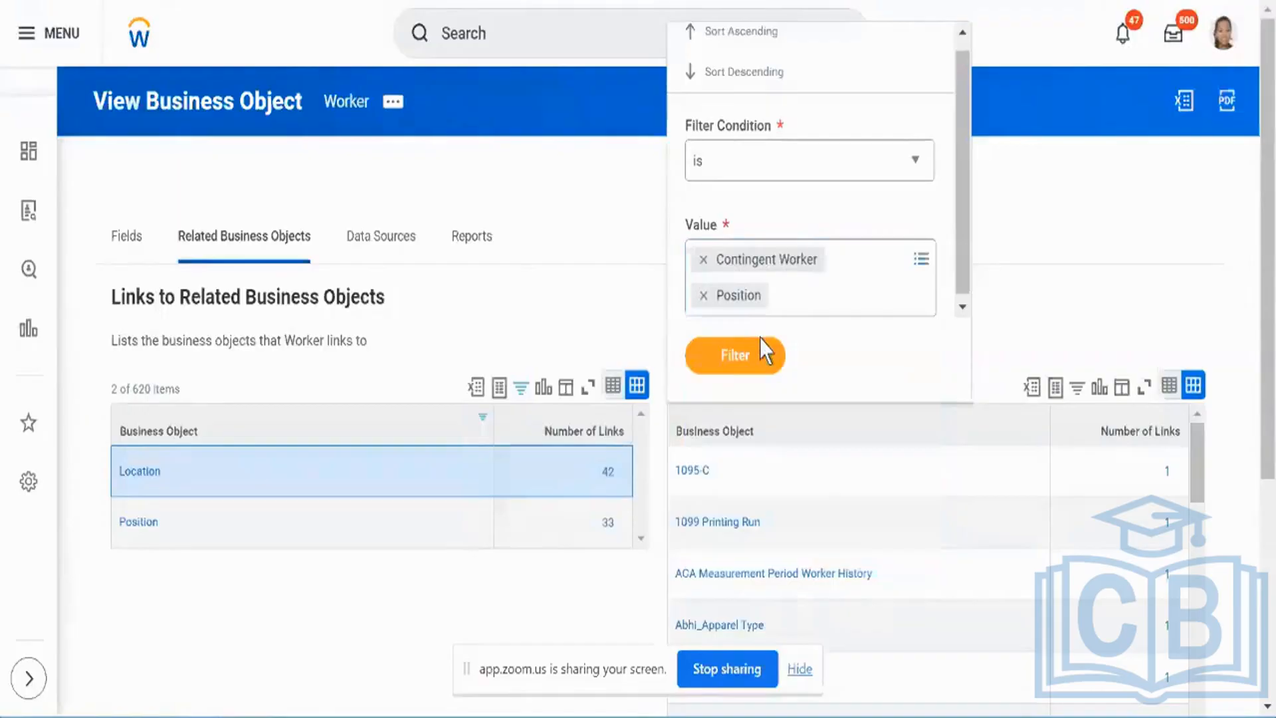
click(763, 345)
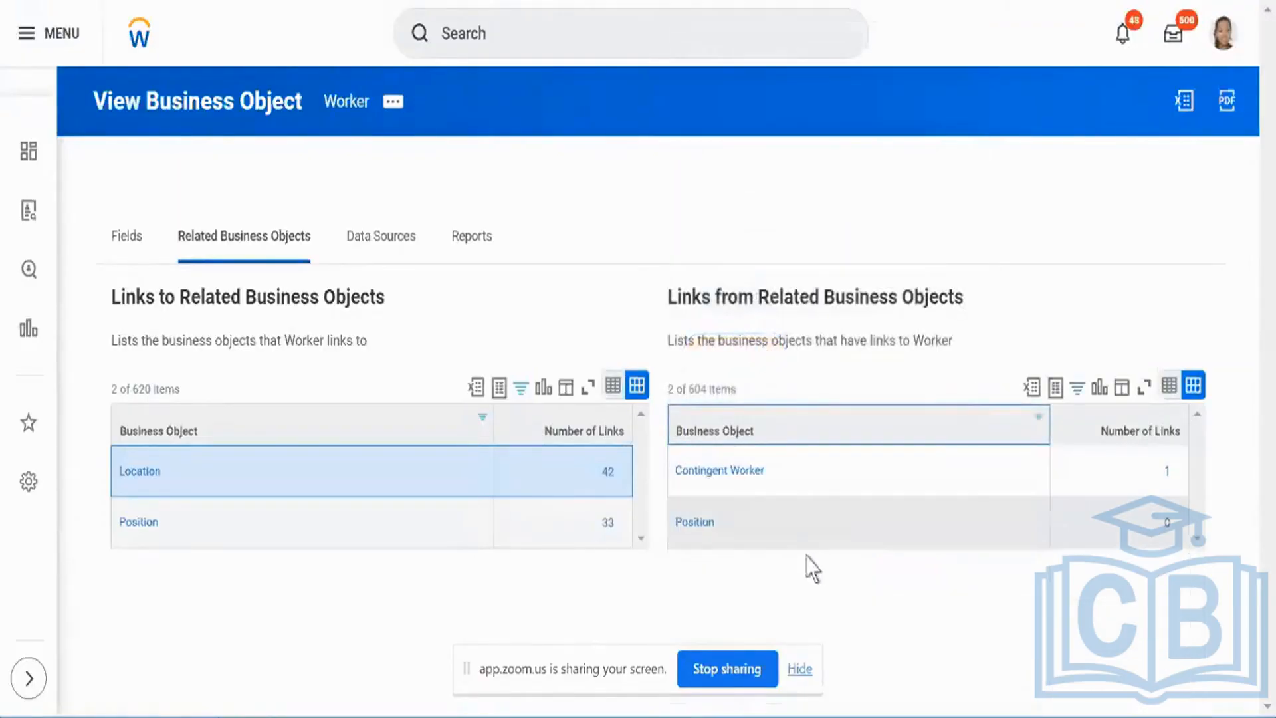
- Point out Position's zero links, then open Contingent Worker's single link details
click(1163, 521)
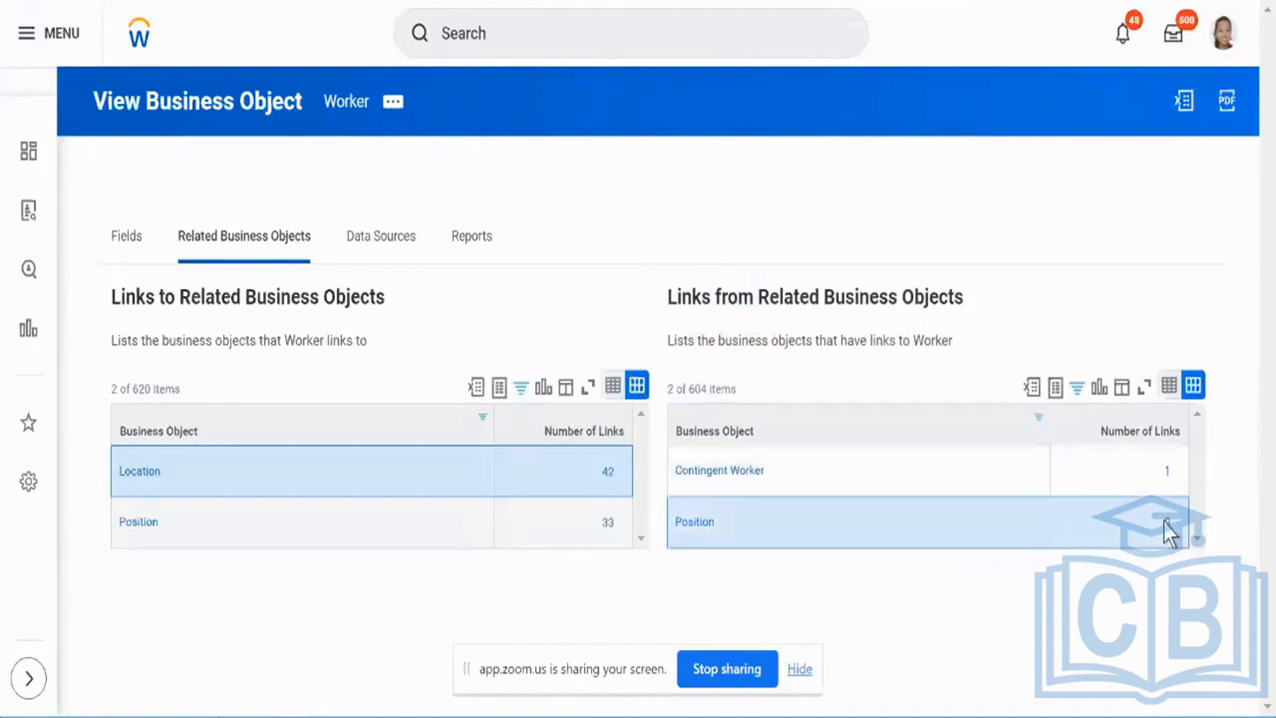
click(1154, 457)
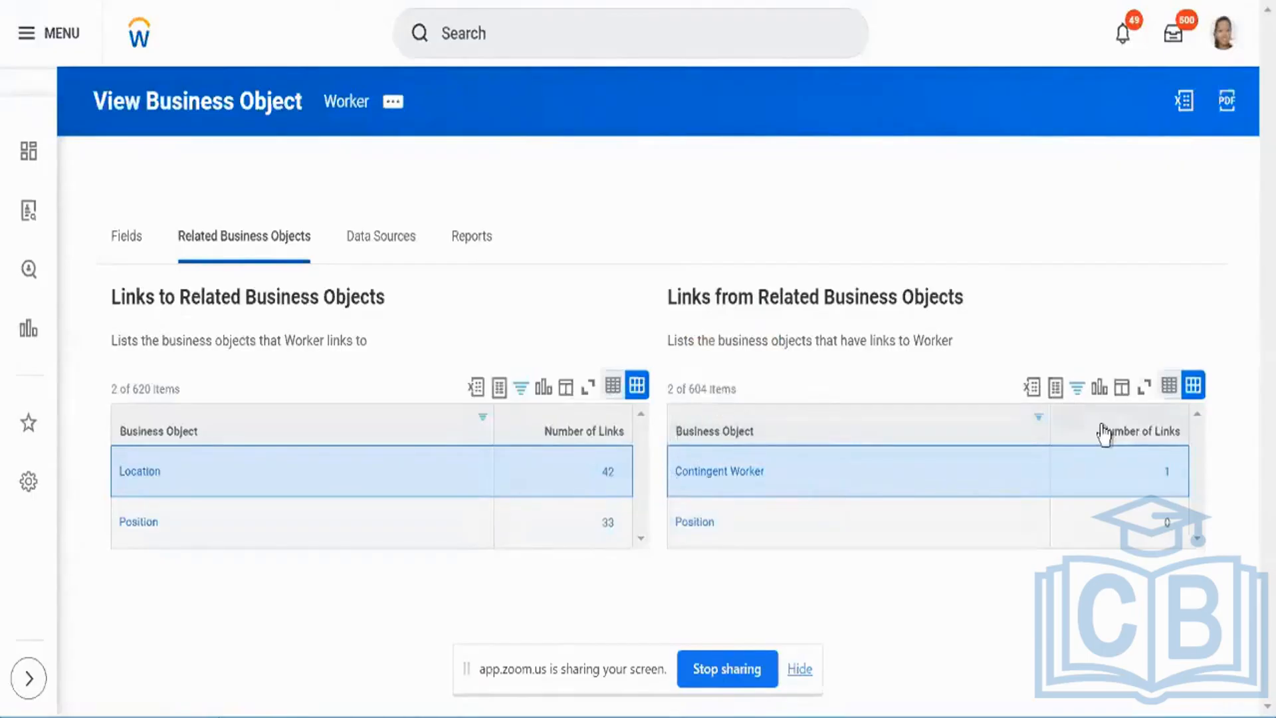
click(1163, 473)
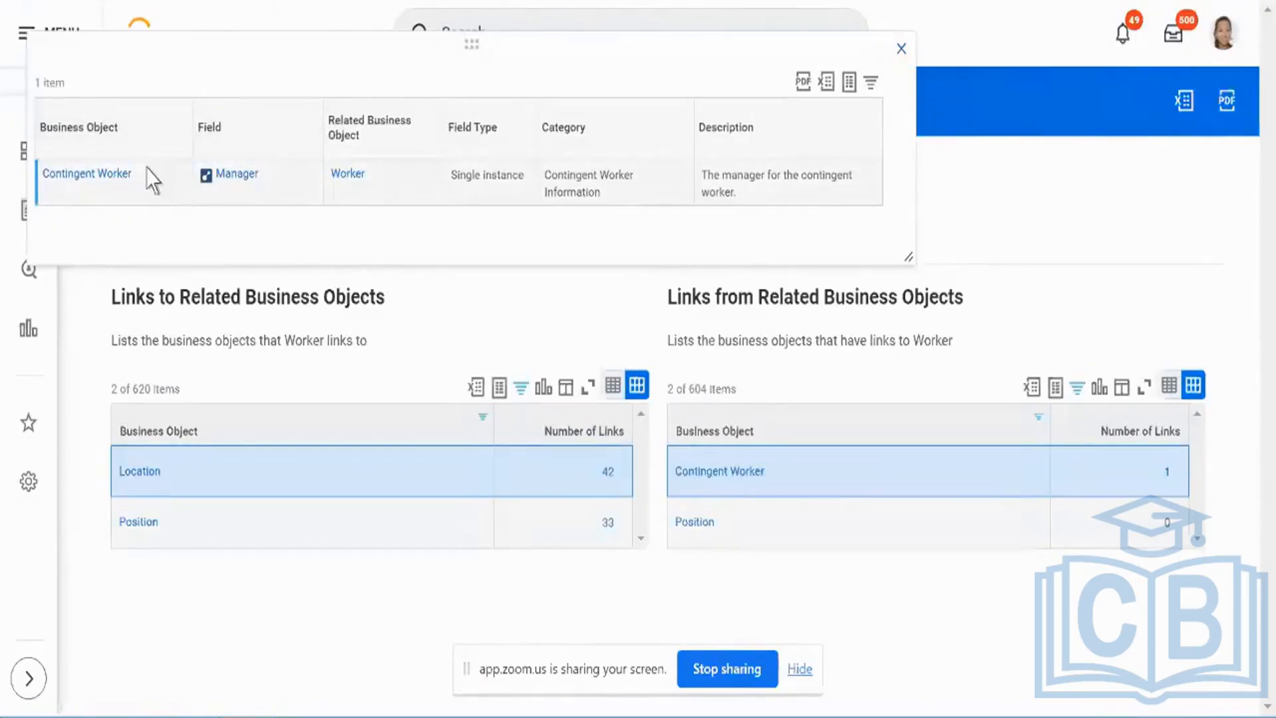
- Highlight Contingent Worker and its Manager field in the link details popup
drag(143, 176, 36, 193)
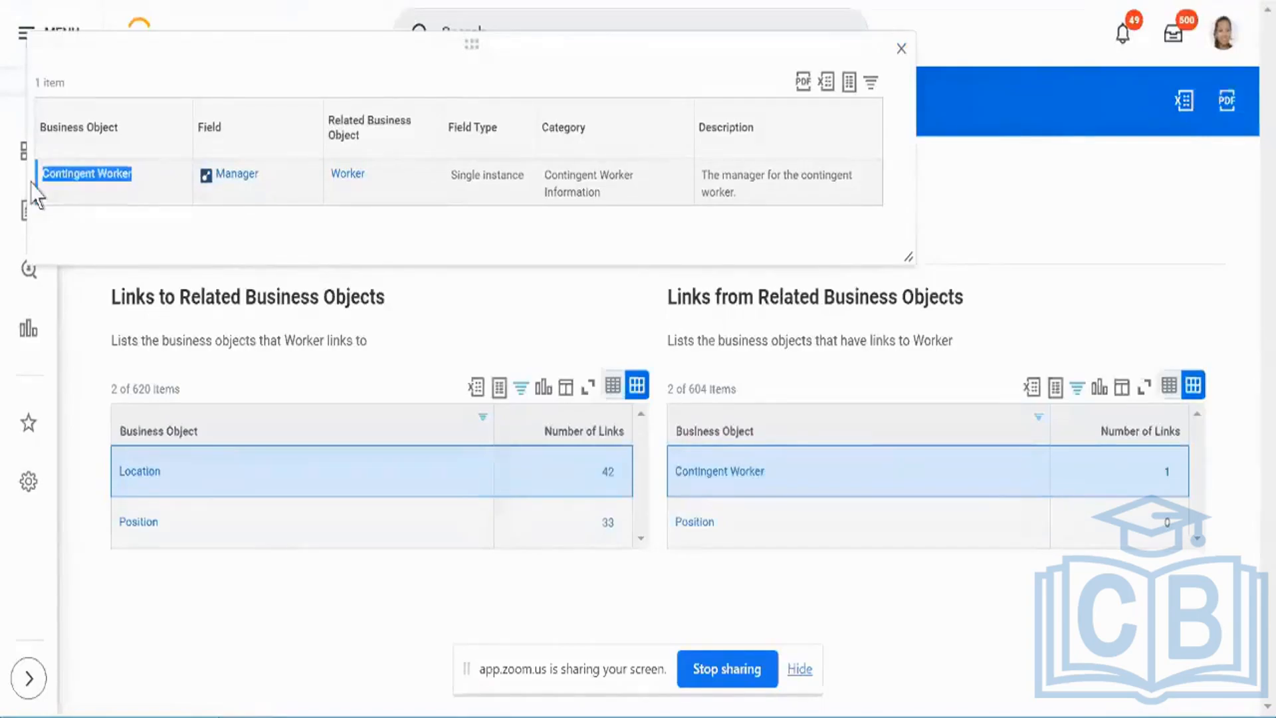
click(35, 194)
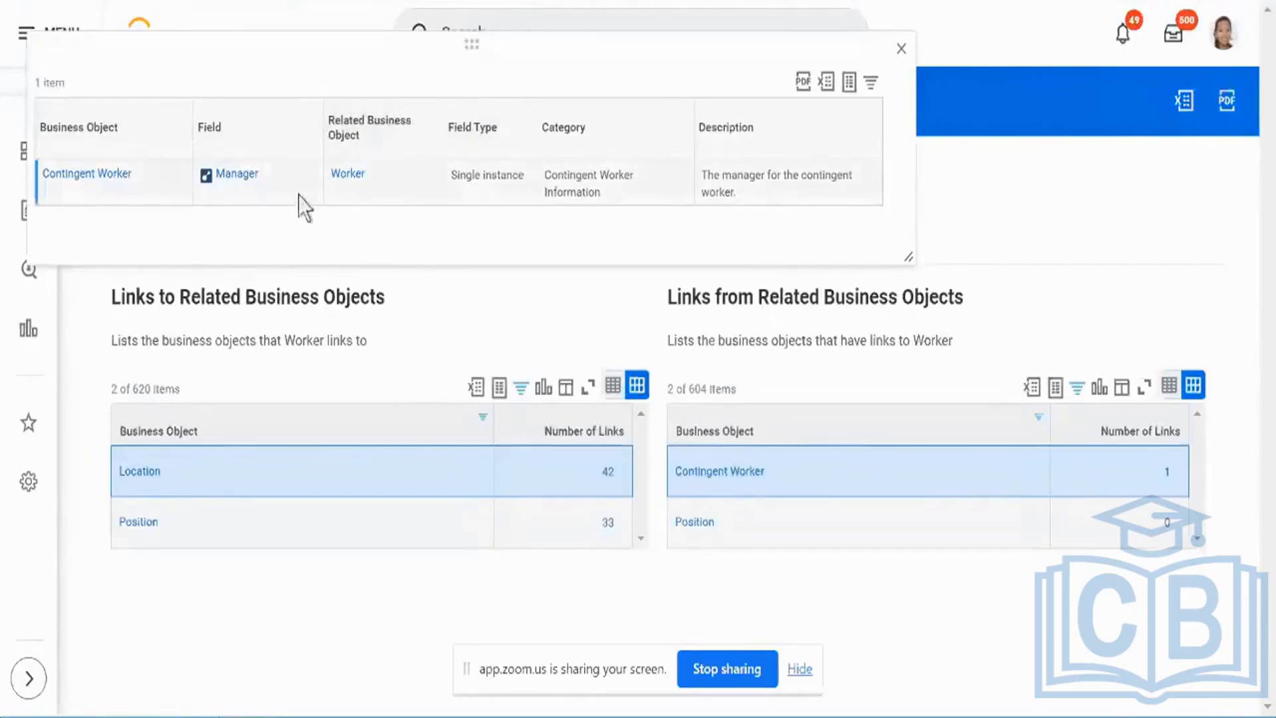
drag(282, 171, 206, 175)
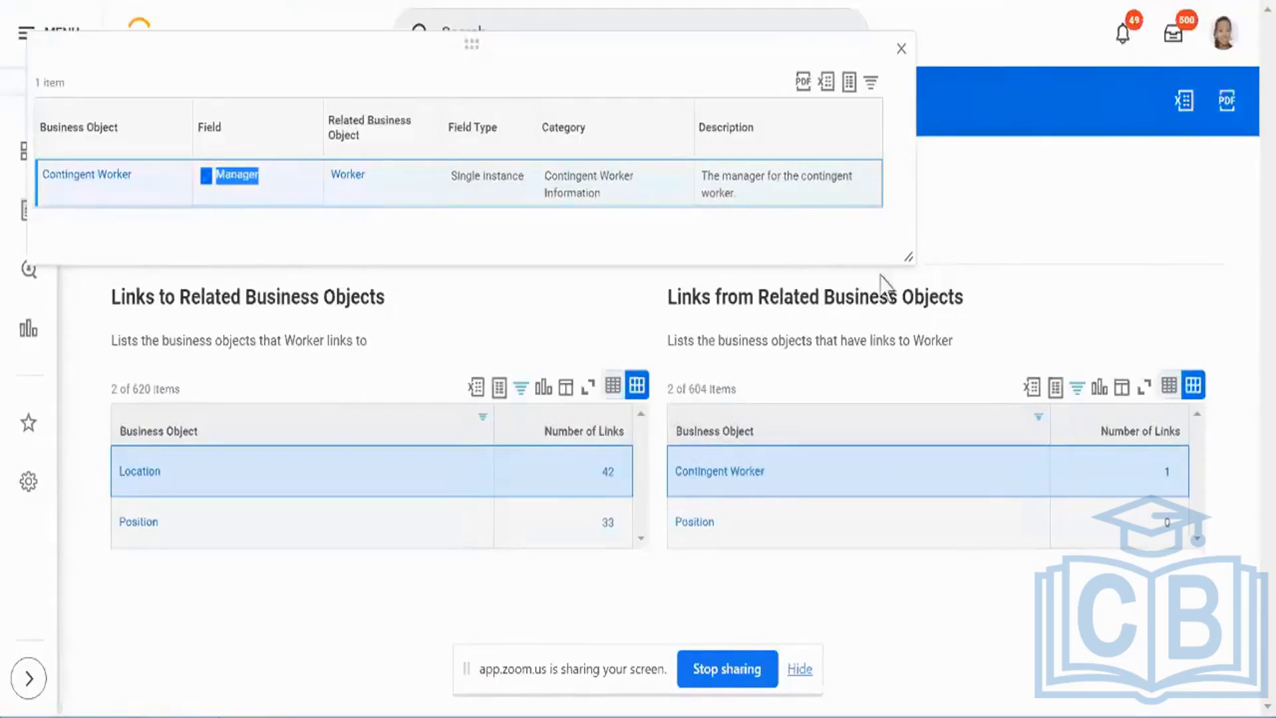
- Close the popup and highlight both Links to and Links from headings
click(902, 54)
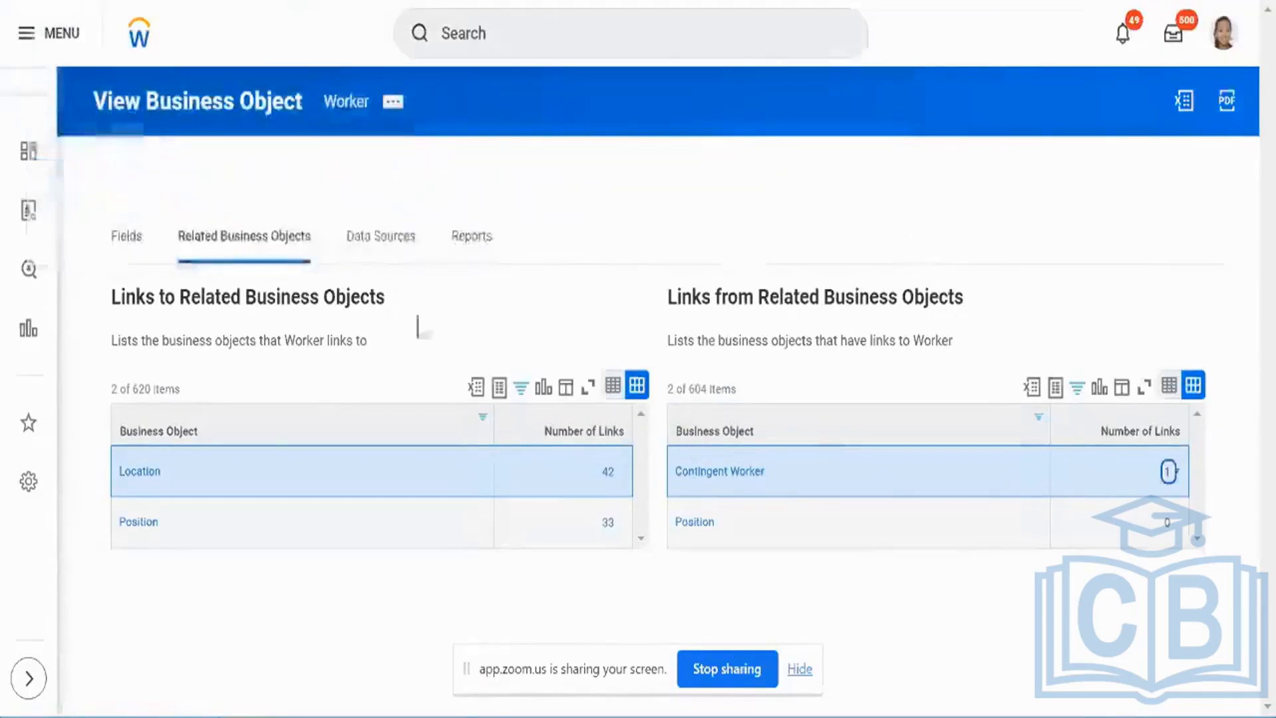
double_click(342, 303)
triple_click(342, 303)
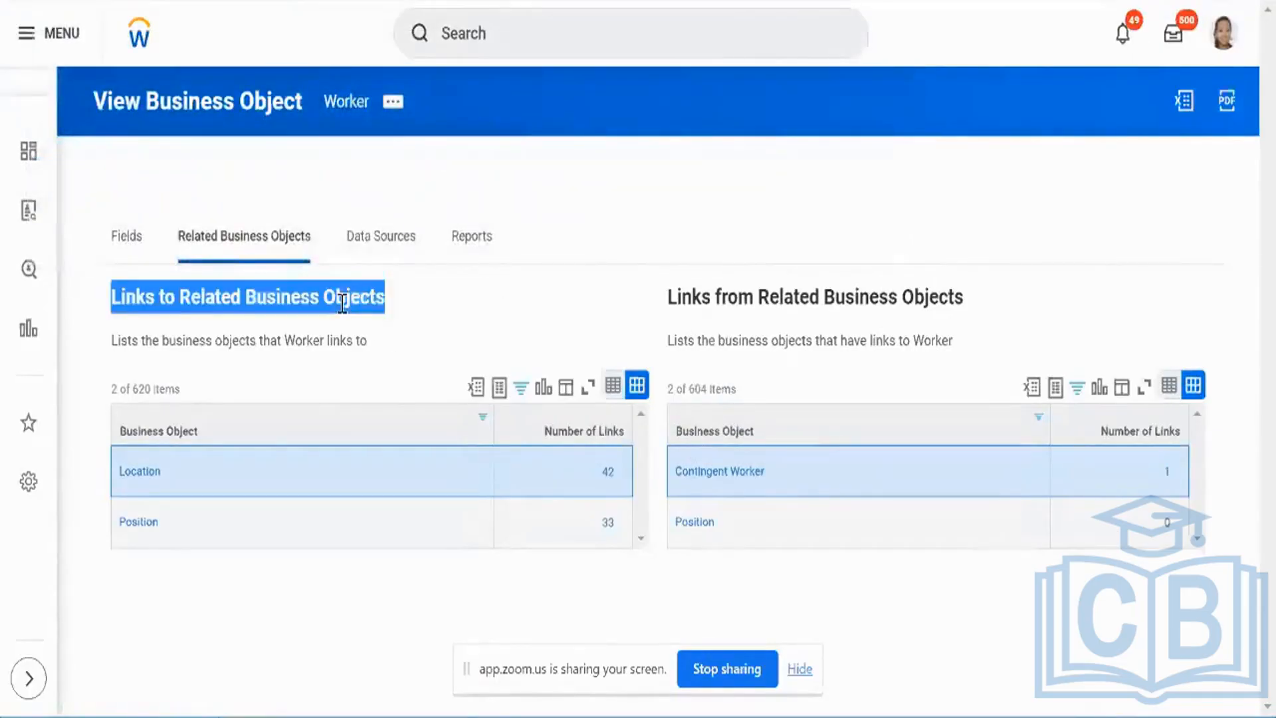
triple_click(774, 292)
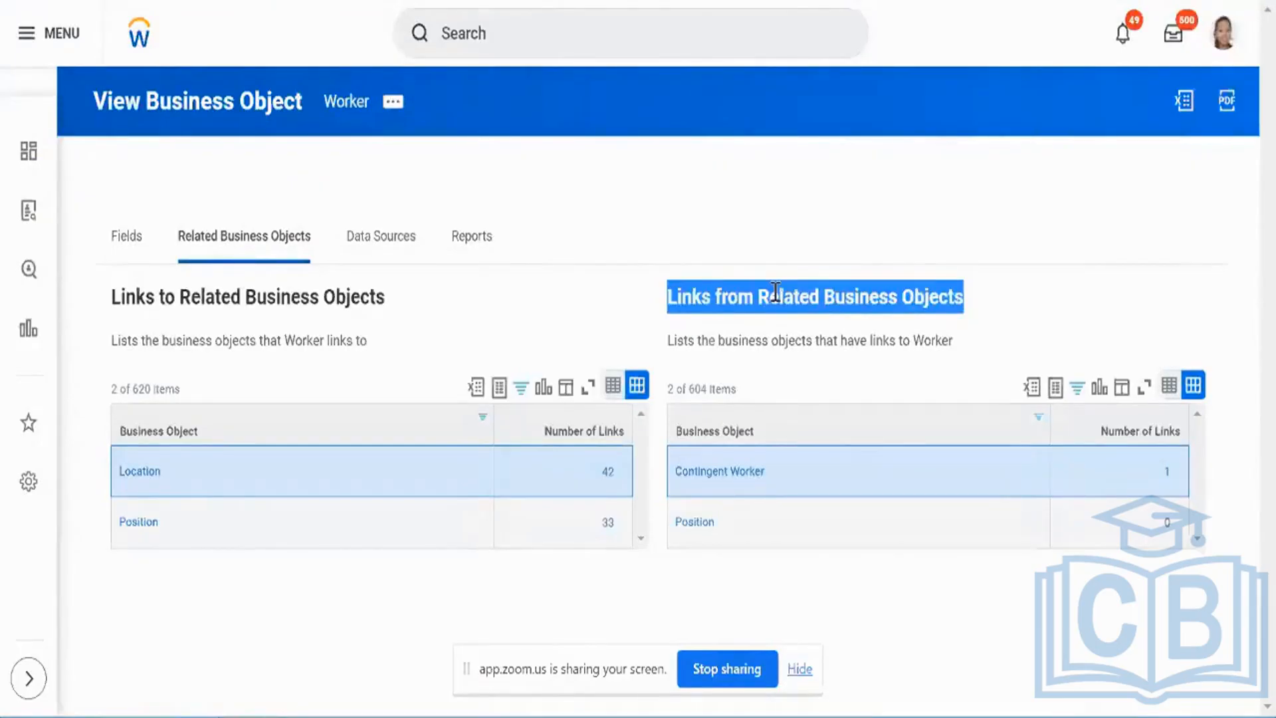
- Open the Position business object in a new tab and scroll through its 1190 fields
right_click(703, 525)
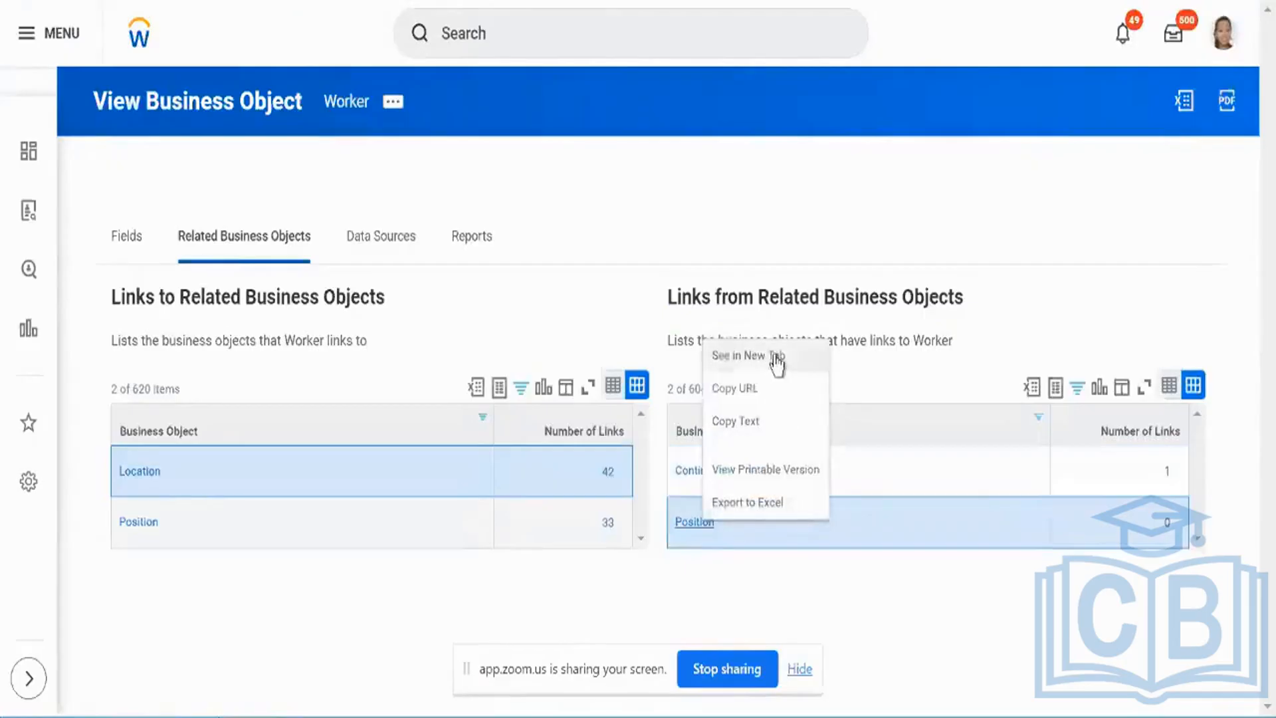
click(775, 359)
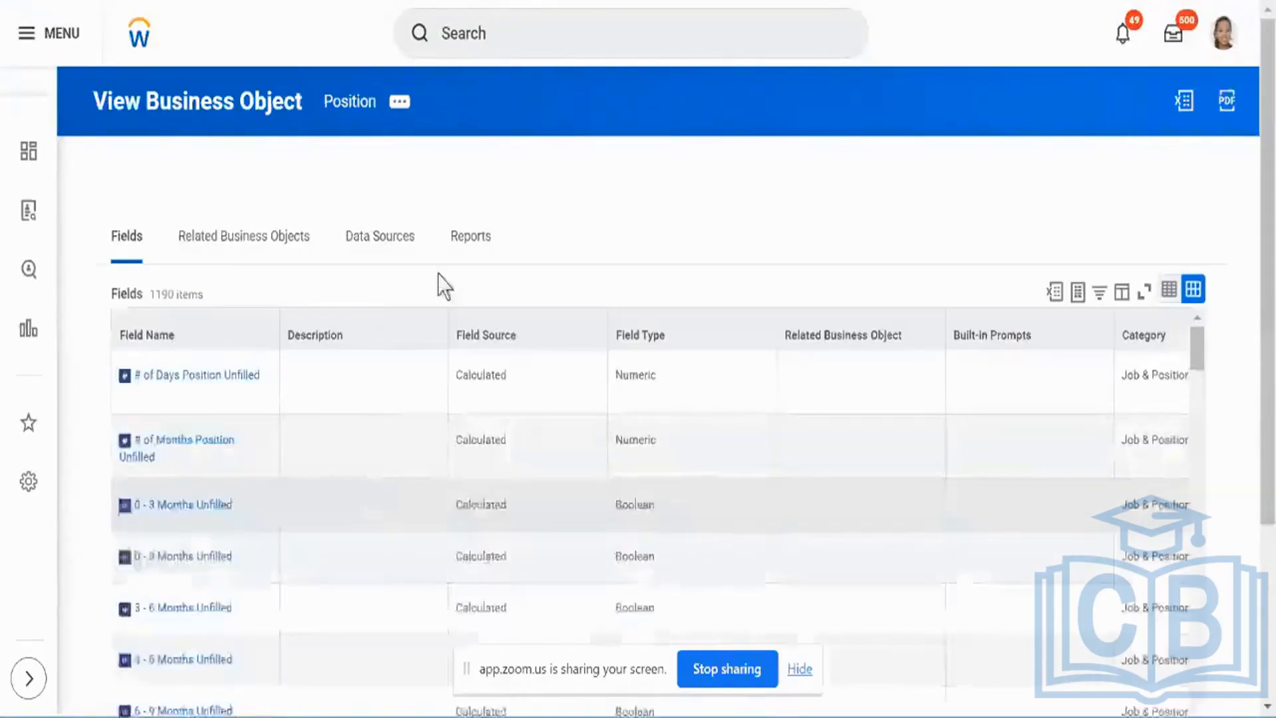
scroll(521, 276, down, 3)
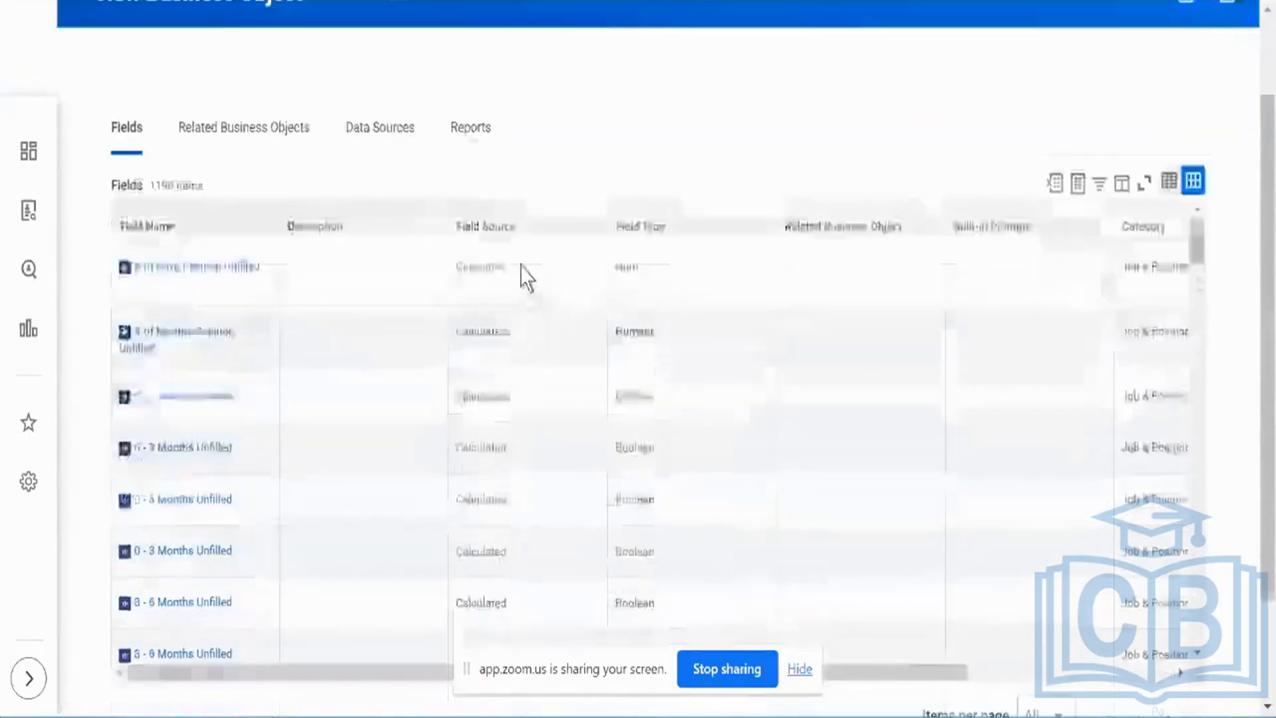
scroll(364, 129, up, 3)
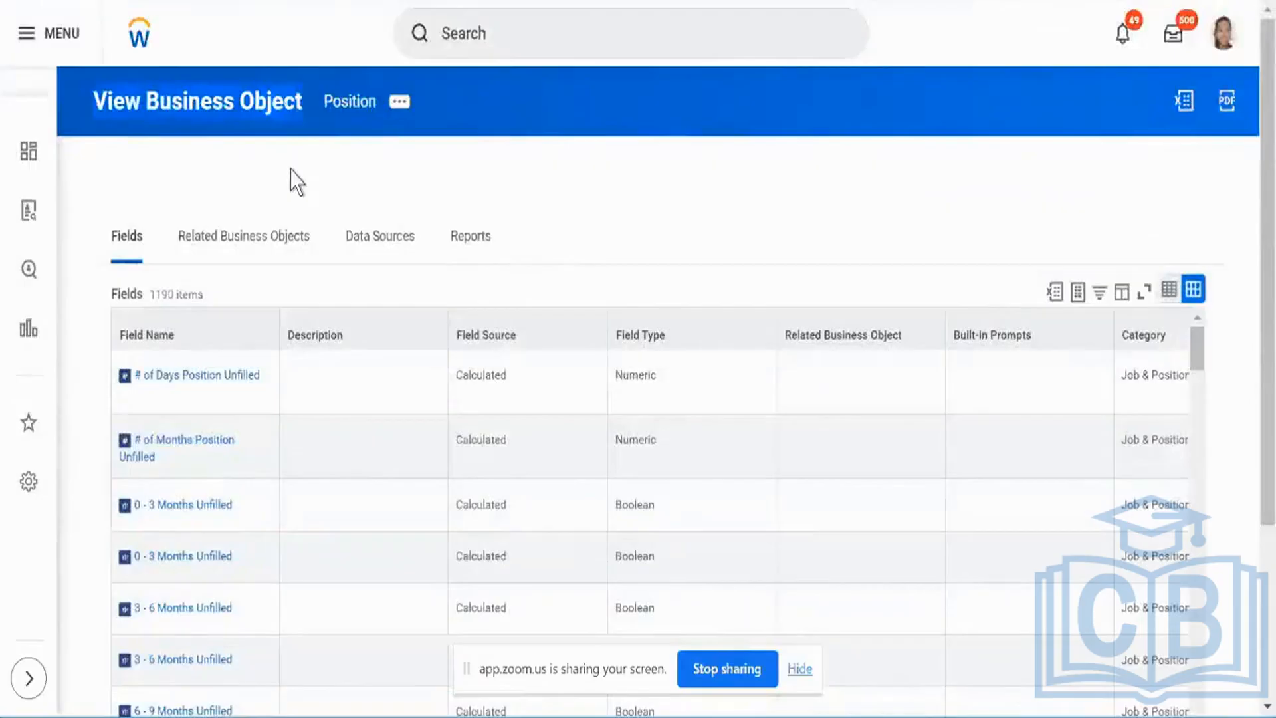
scroll(294, 178, down, 3)
scroll(329, 293, down, 10)
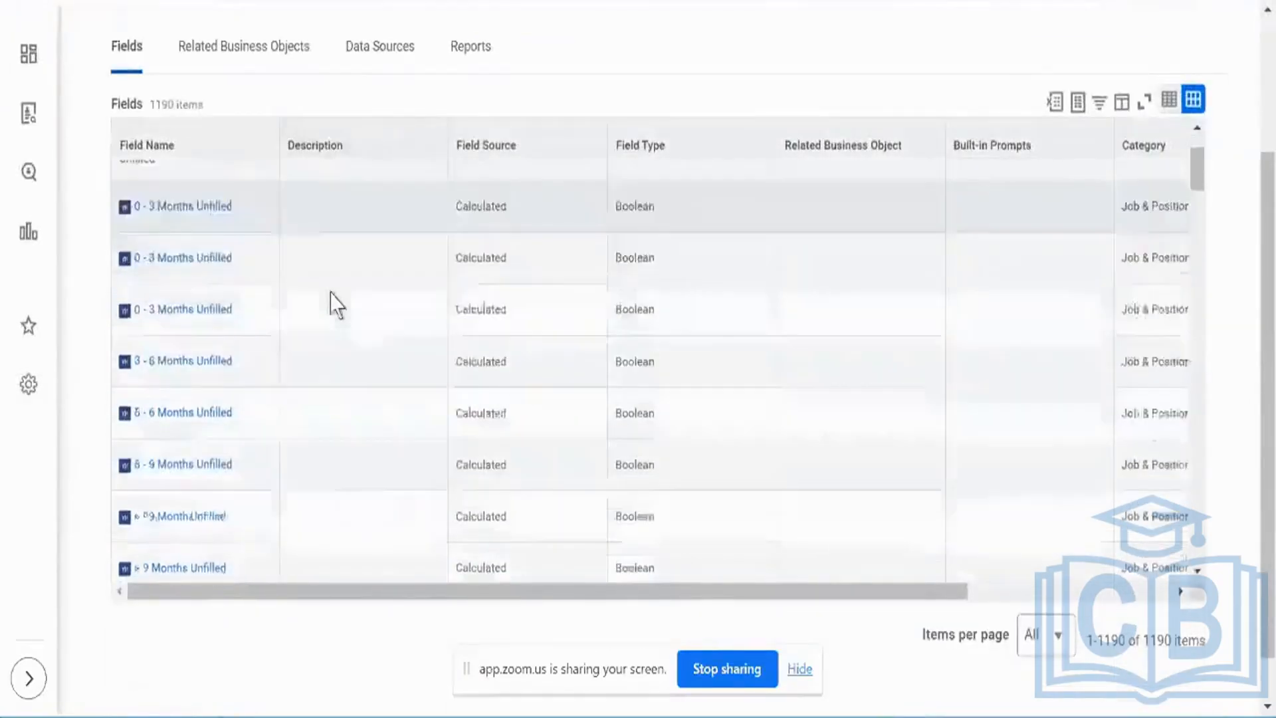
scroll(330, 293, down, 10)
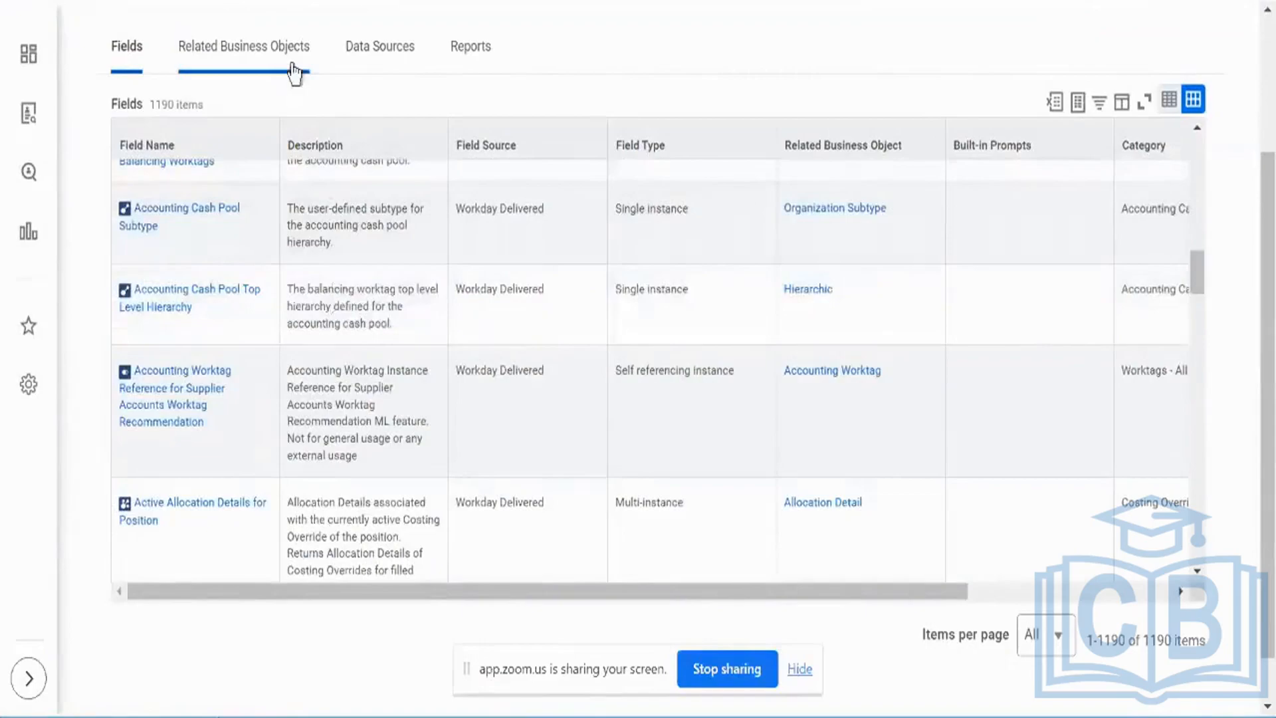
- Filter Position's Links to Related Business Objects to Worker only, showing 51 links
click(295, 72)
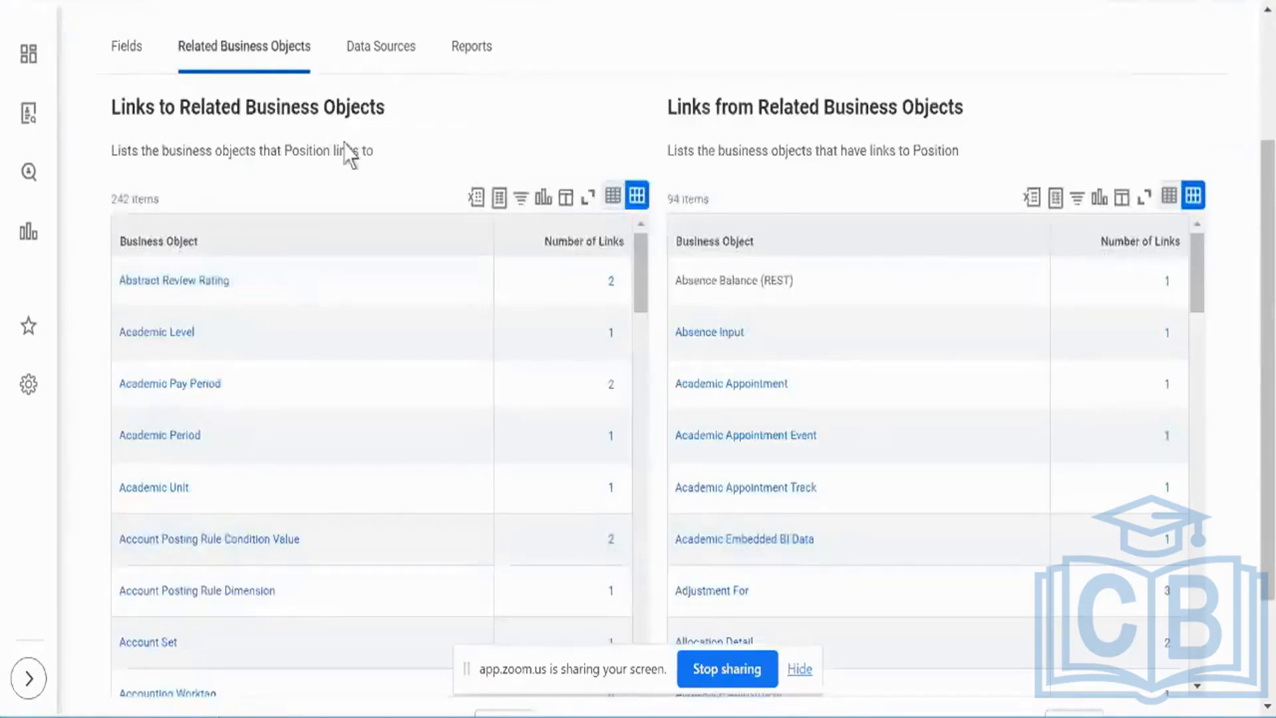
scroll(350, 156, up, 3)
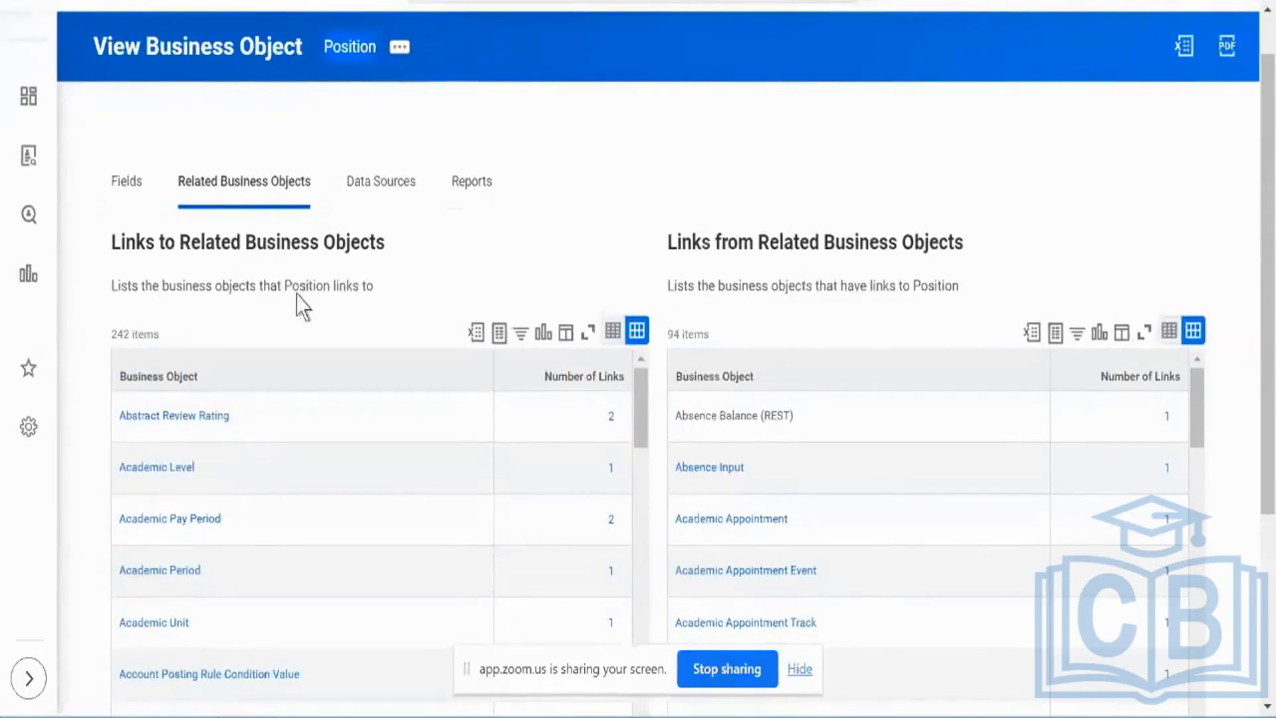
click(281, 366)
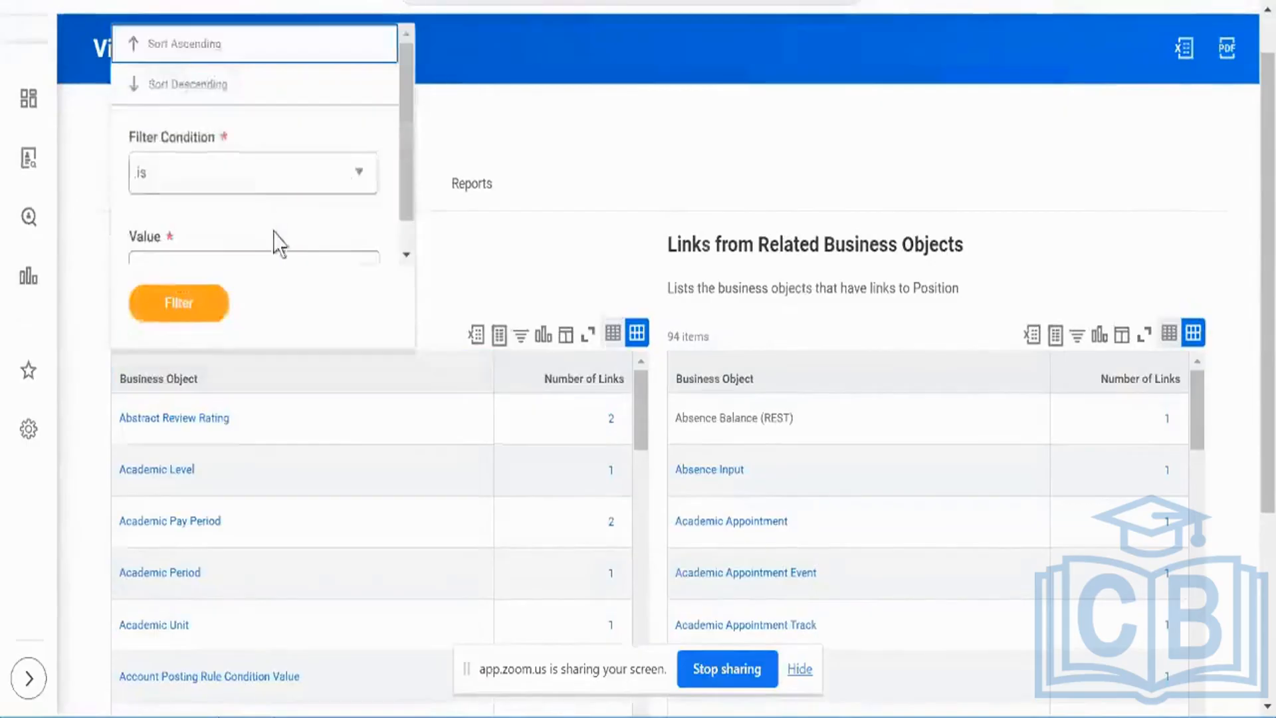
scroll(277, 242, down, 1)
click(276, 241)
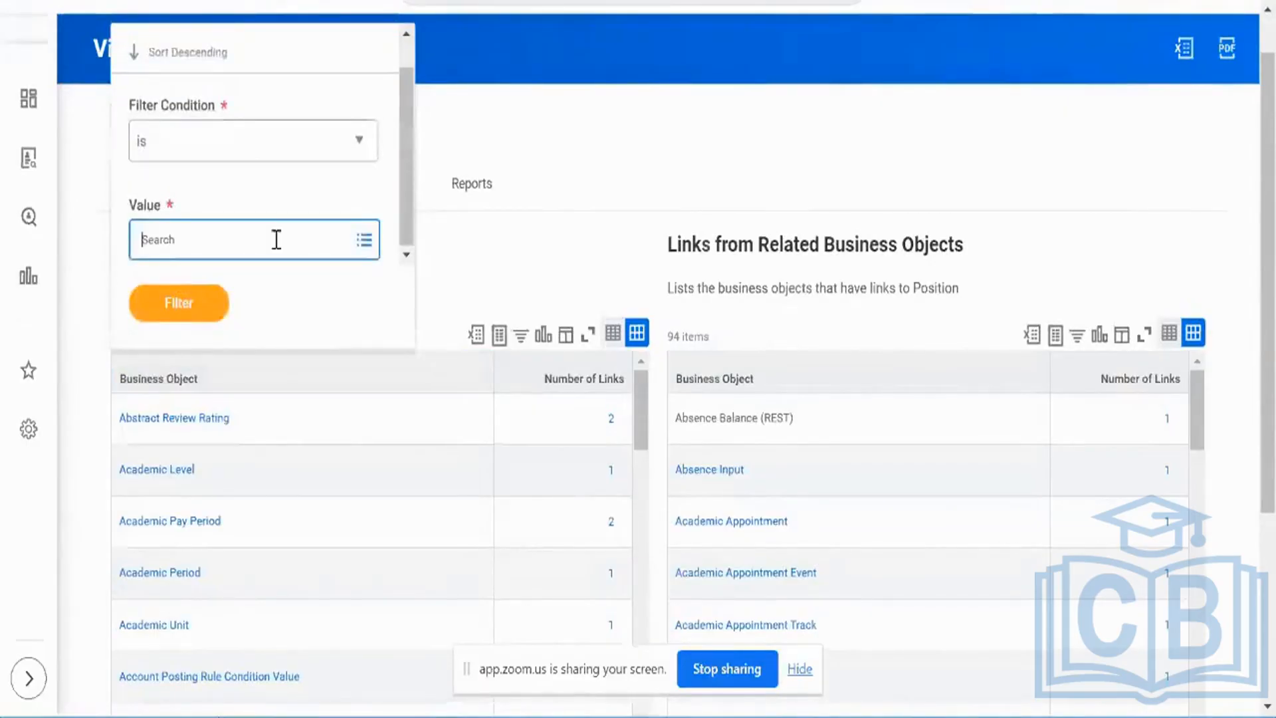
text(wo)
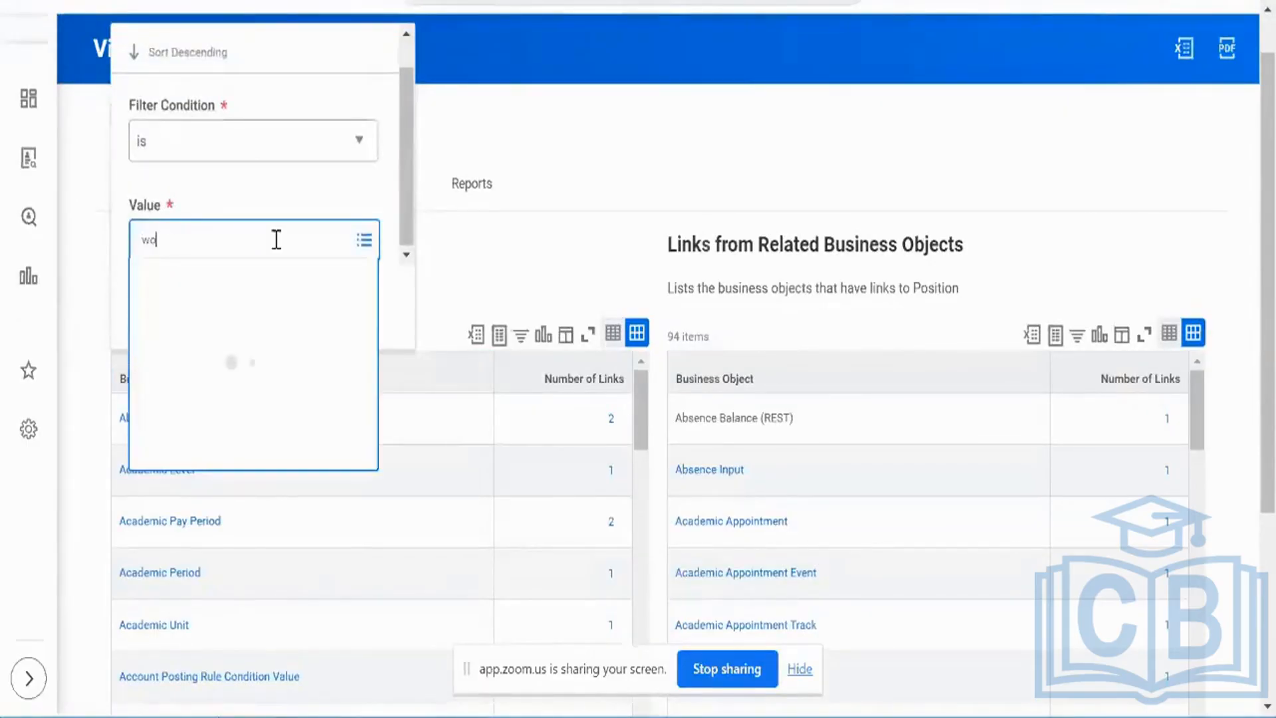
text(rker)
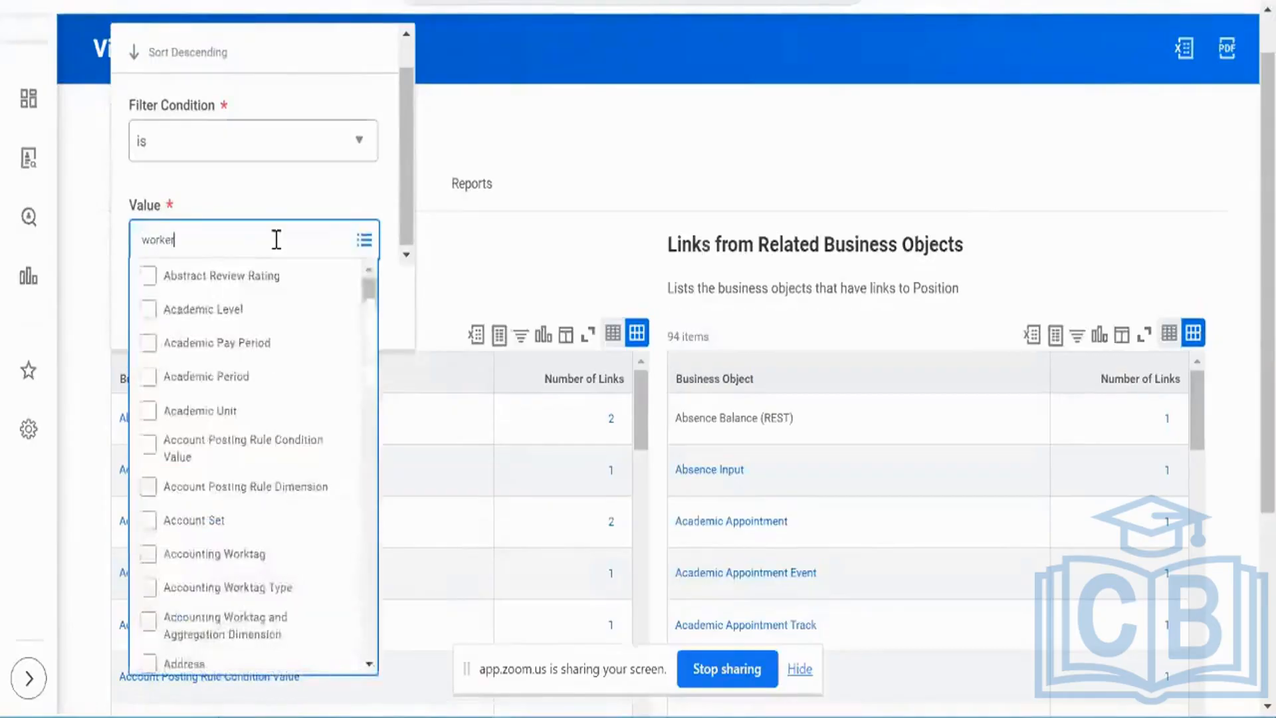
key(Return)
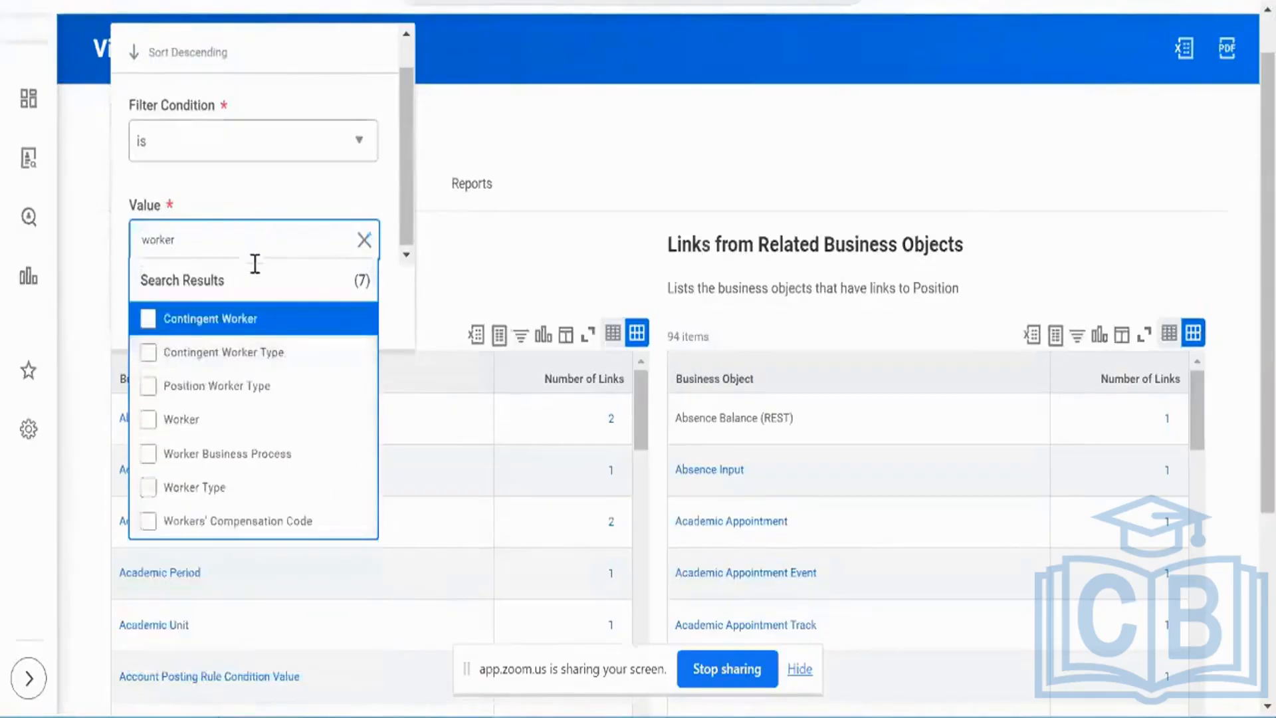
click(152, 428)
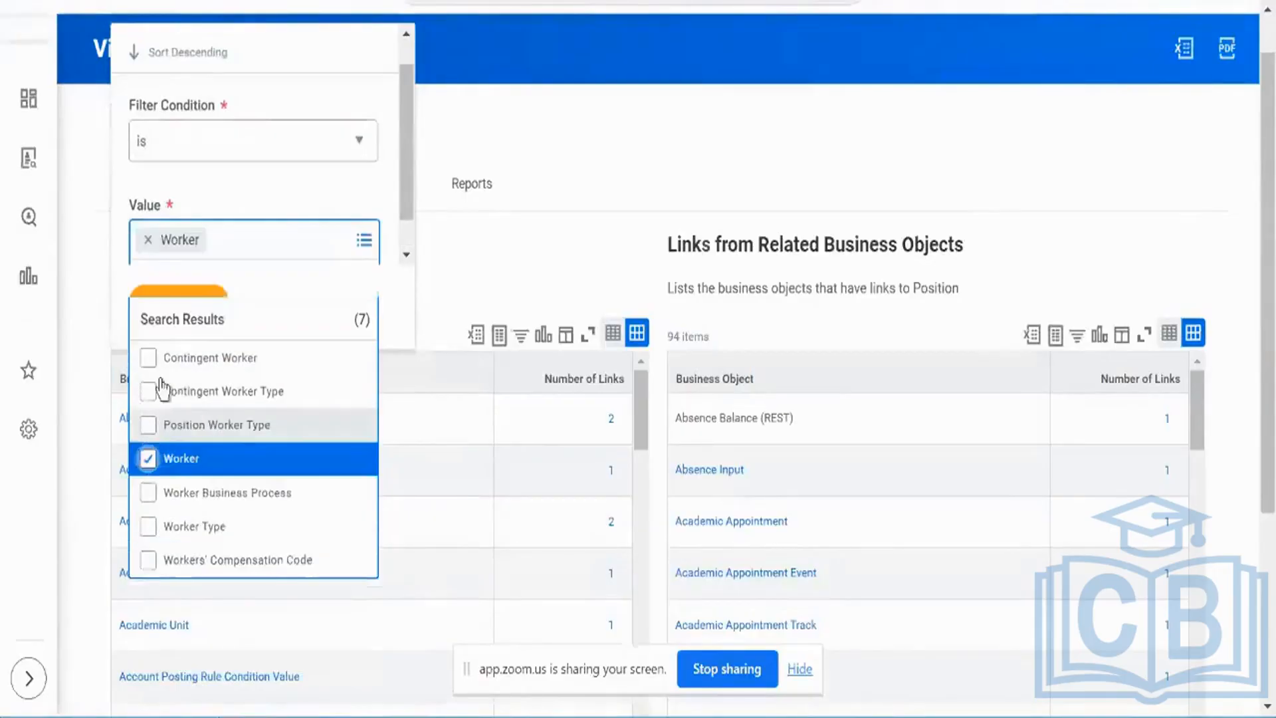
click(212, 208)
click(188, 300)
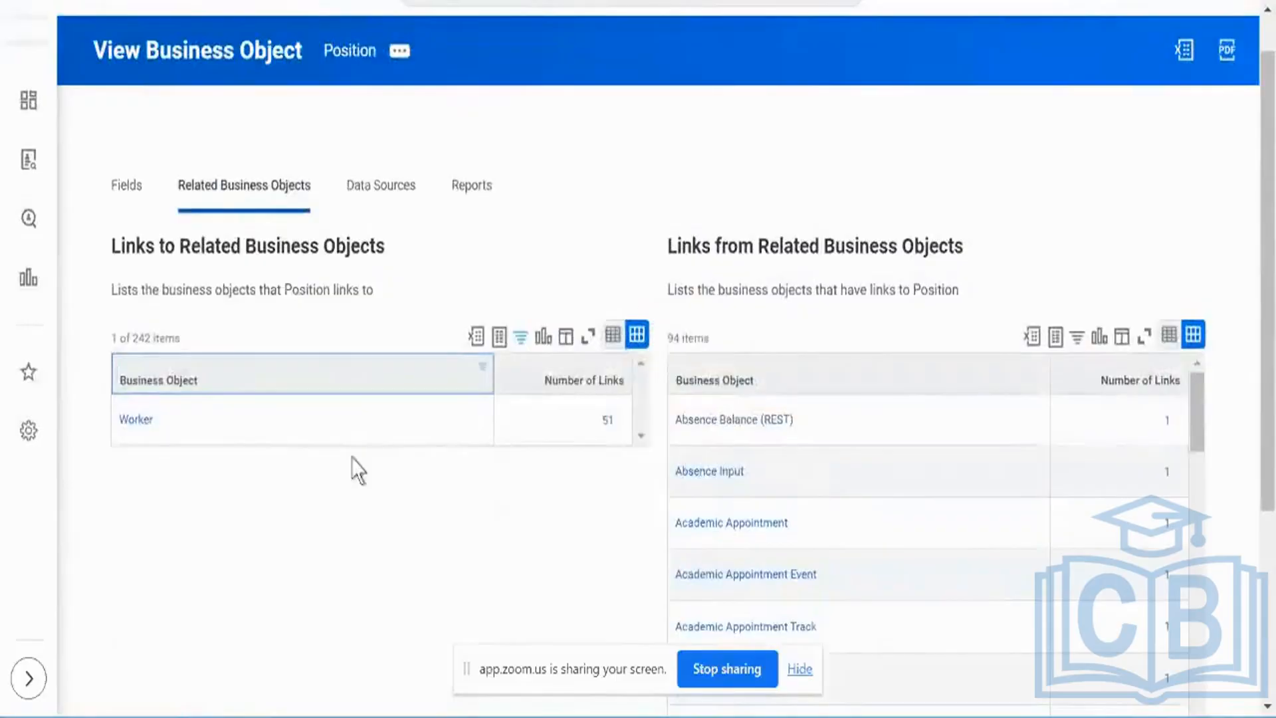
- Highlight the Links to heading and open the 51 fields linking Position to Worker
triple_click(193, 257)
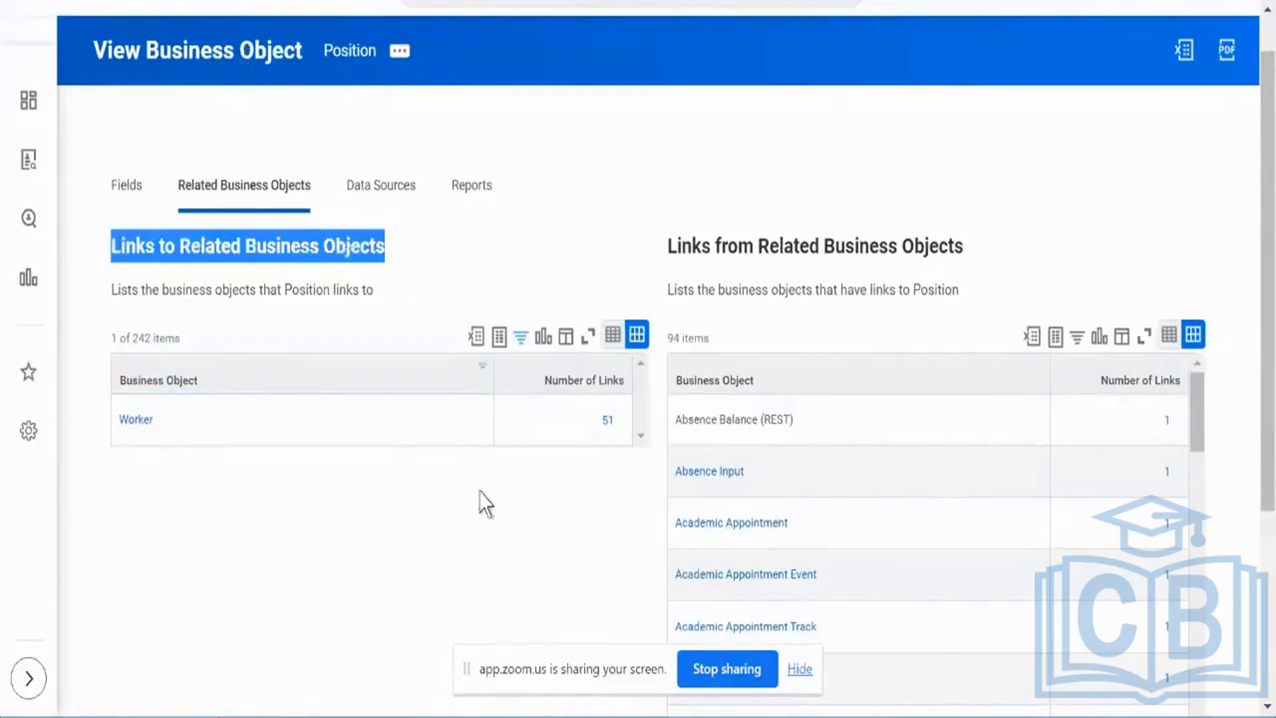
click(607, 421)
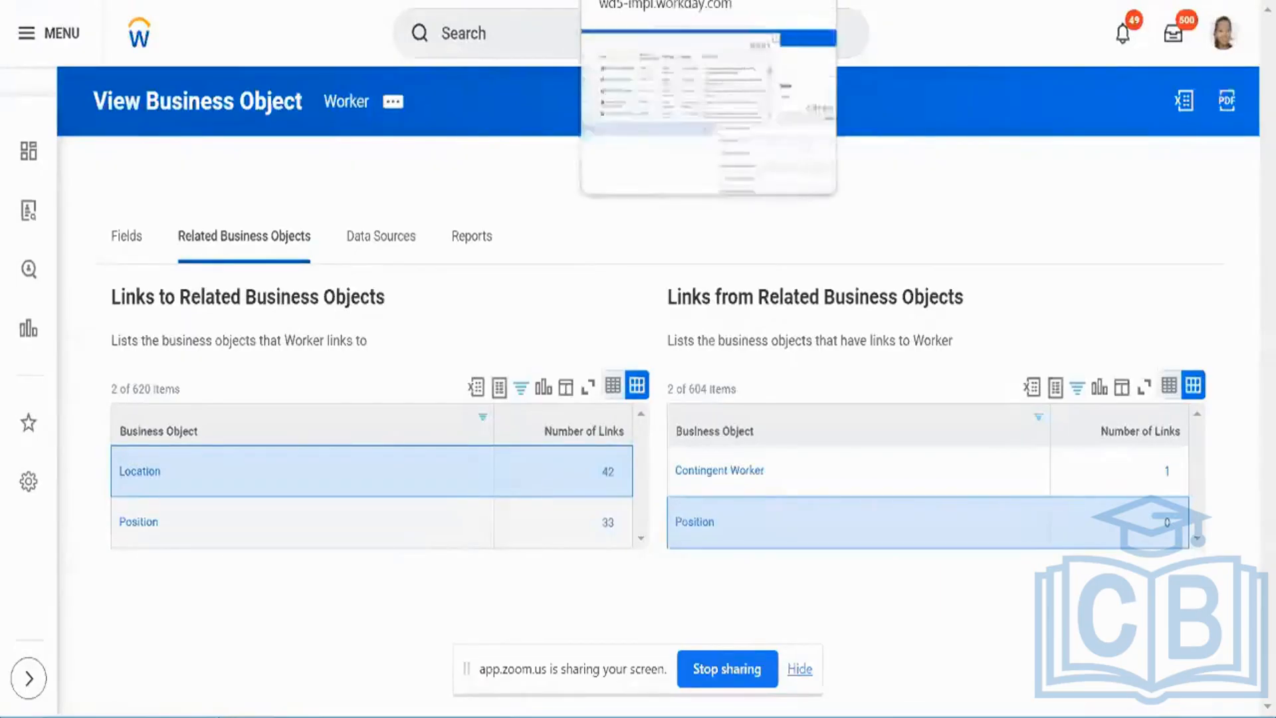
- Compare the 51 Position-to-Worker link fields with Worker's description, then close the list
click(654, 0)
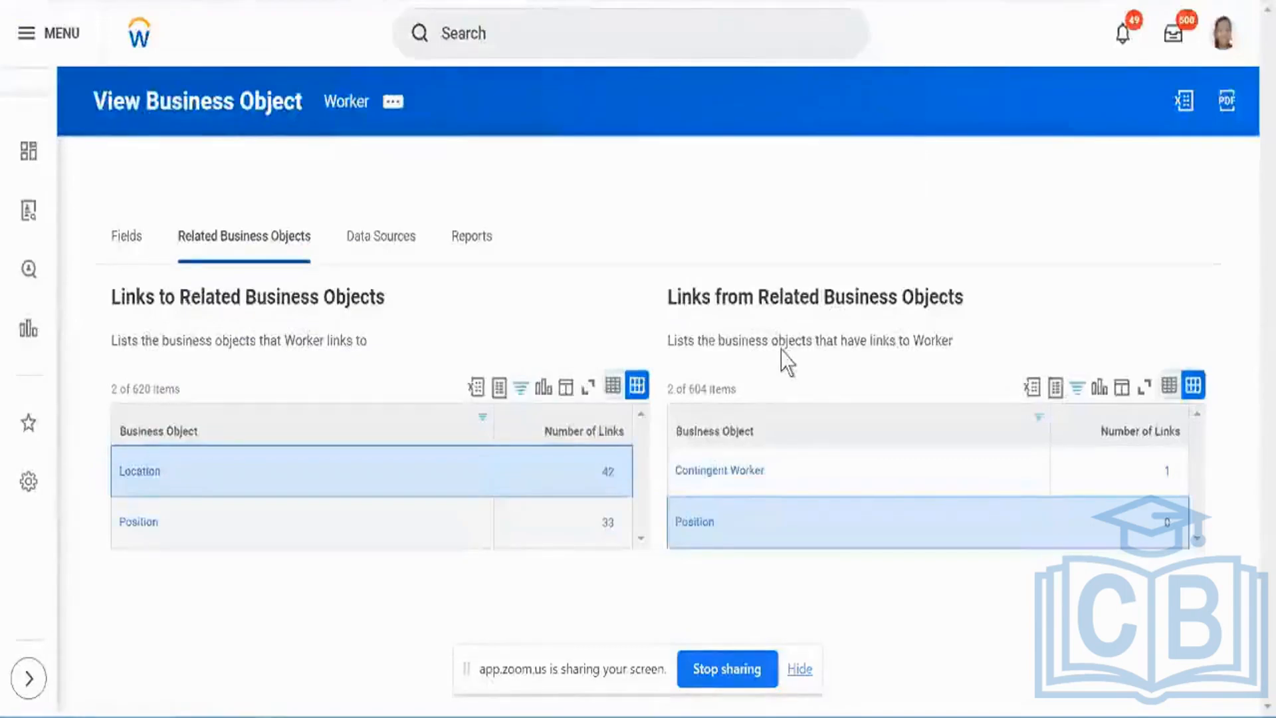
double_click(782, 351)
triple_click(782, 350)
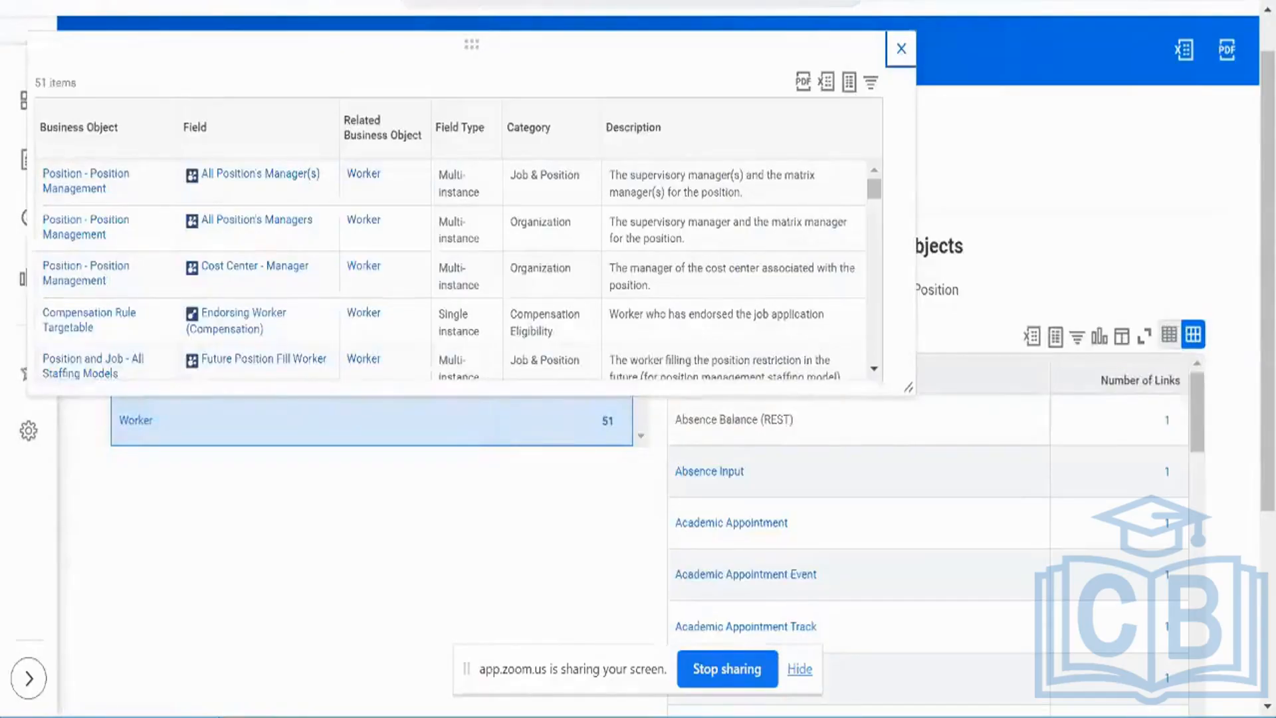
click(905, 49)
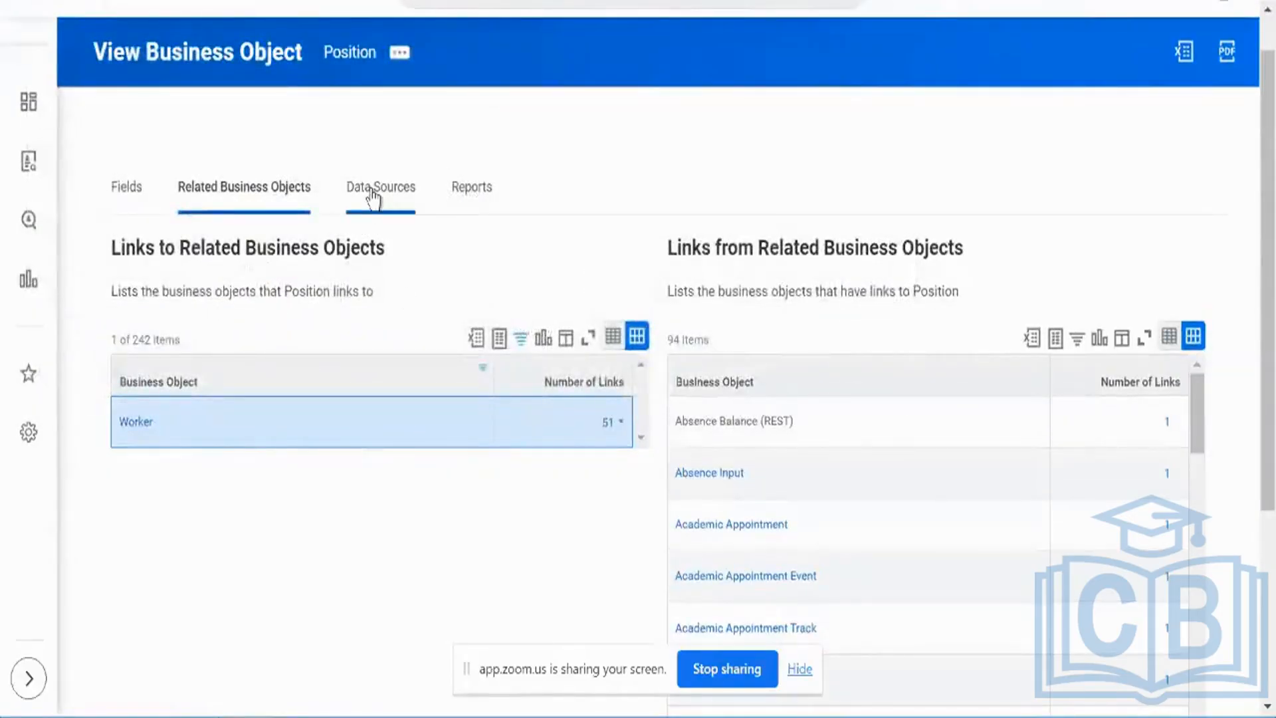
- View the 18 data sources built on Position, then switch to the Report Writer Overview PDF
click(374, 197)
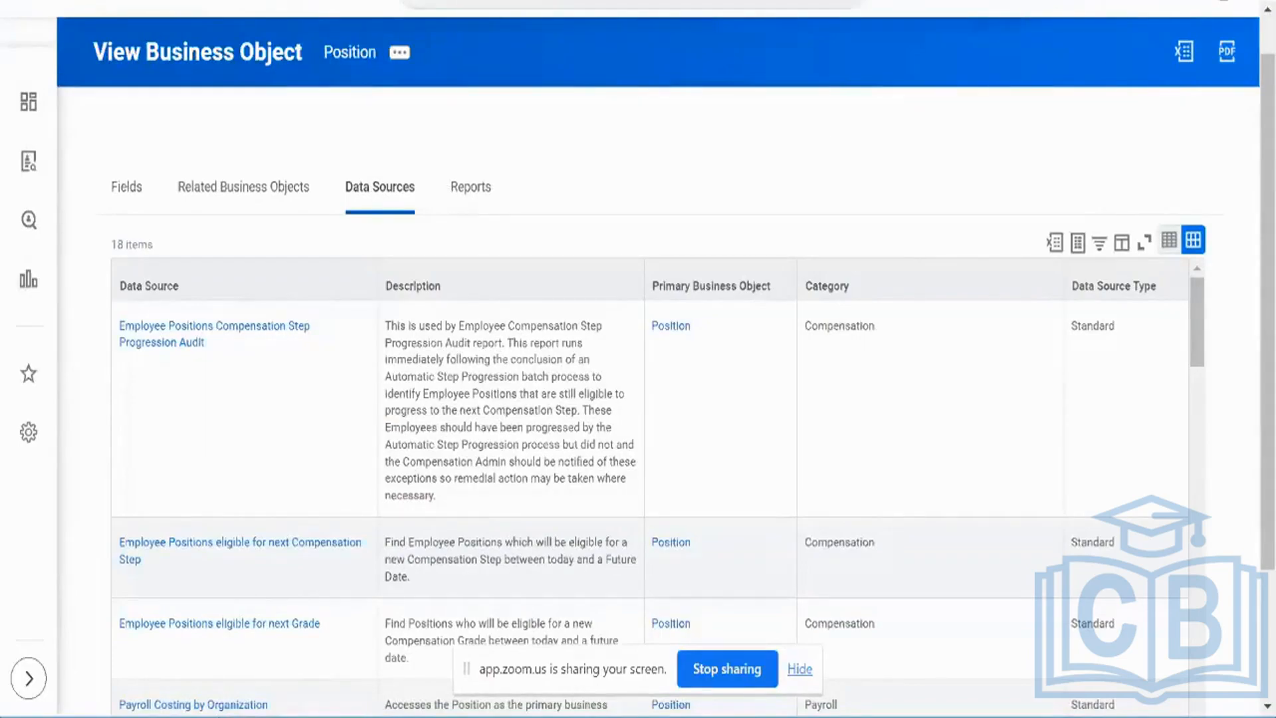
key(ctrl+Tab)
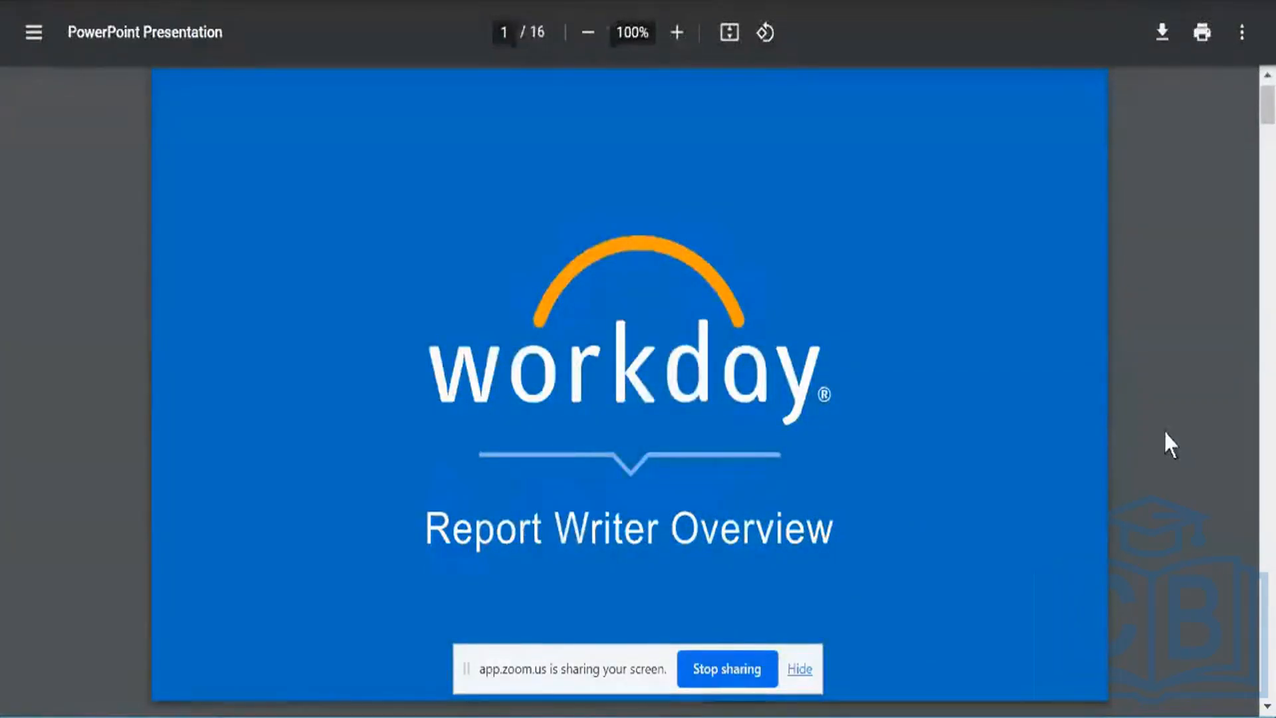
- Highlight the Scheduling Reports and Alerts items on the Agenda slide
scroll(1165, 434, down, 6)
scroll(1165, 444, down, 4)
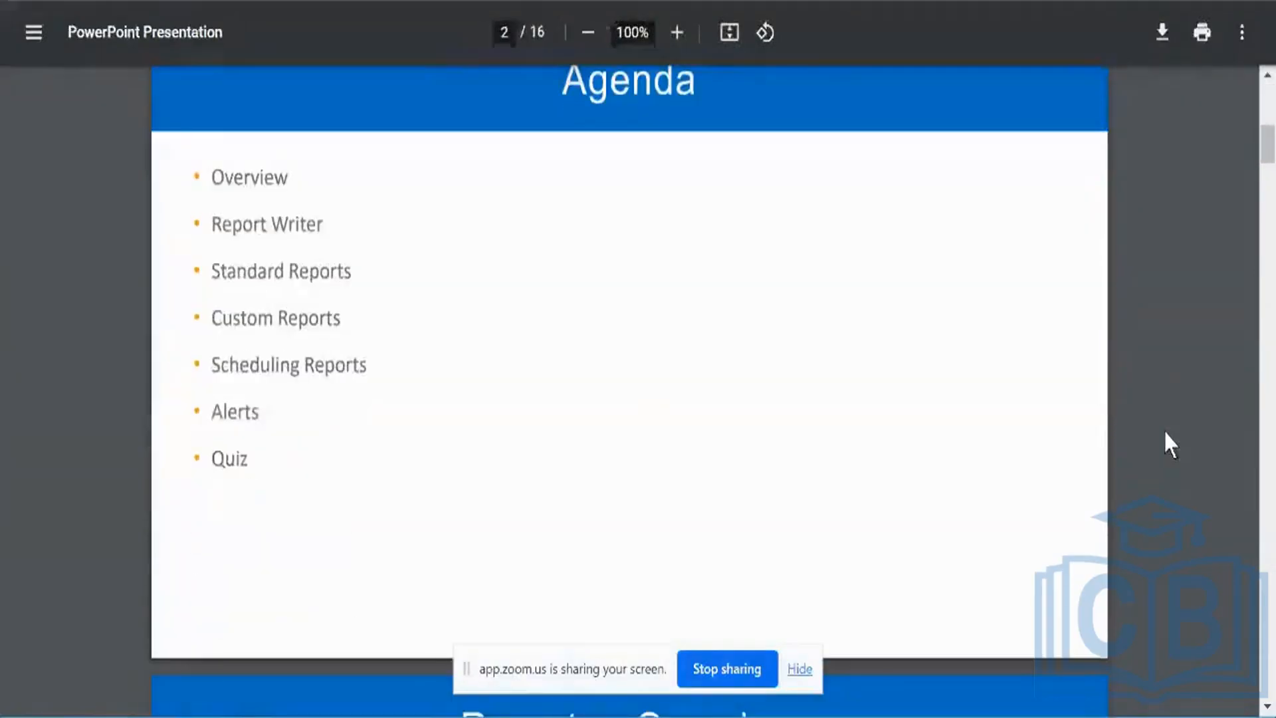
scroll(1165, 444, up, 1)
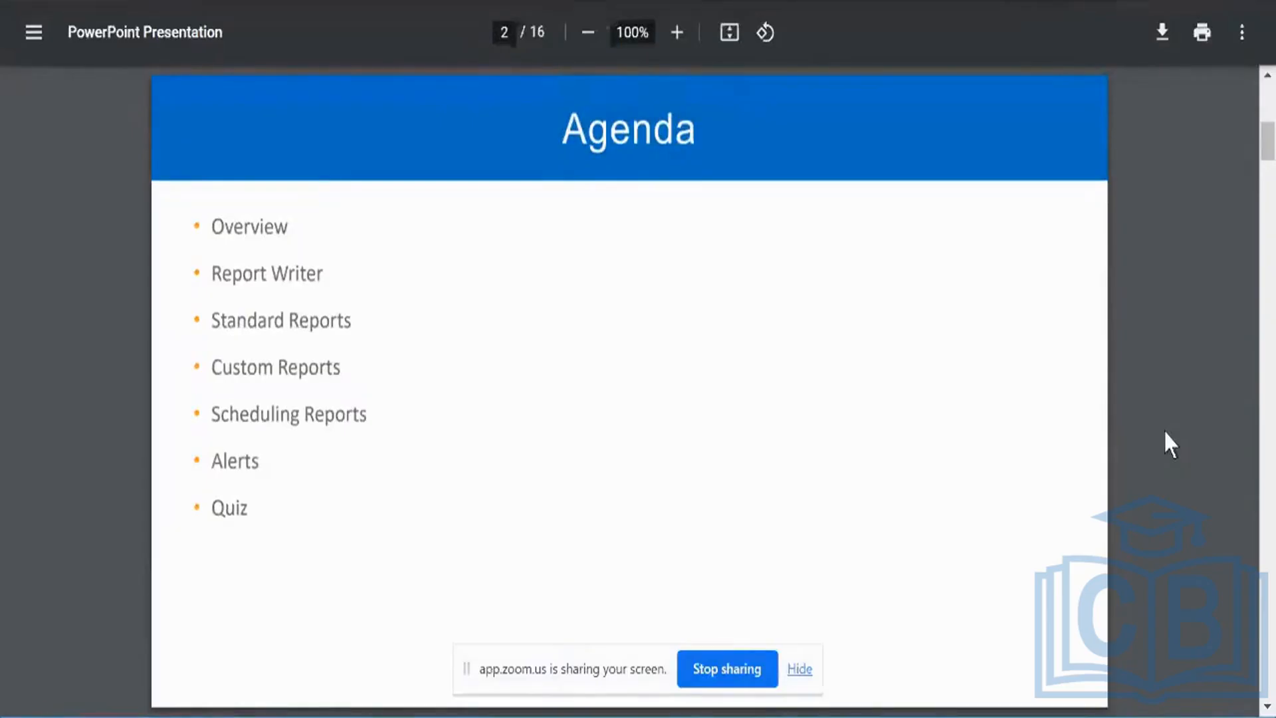
scroll(1165, 432, up, 1)
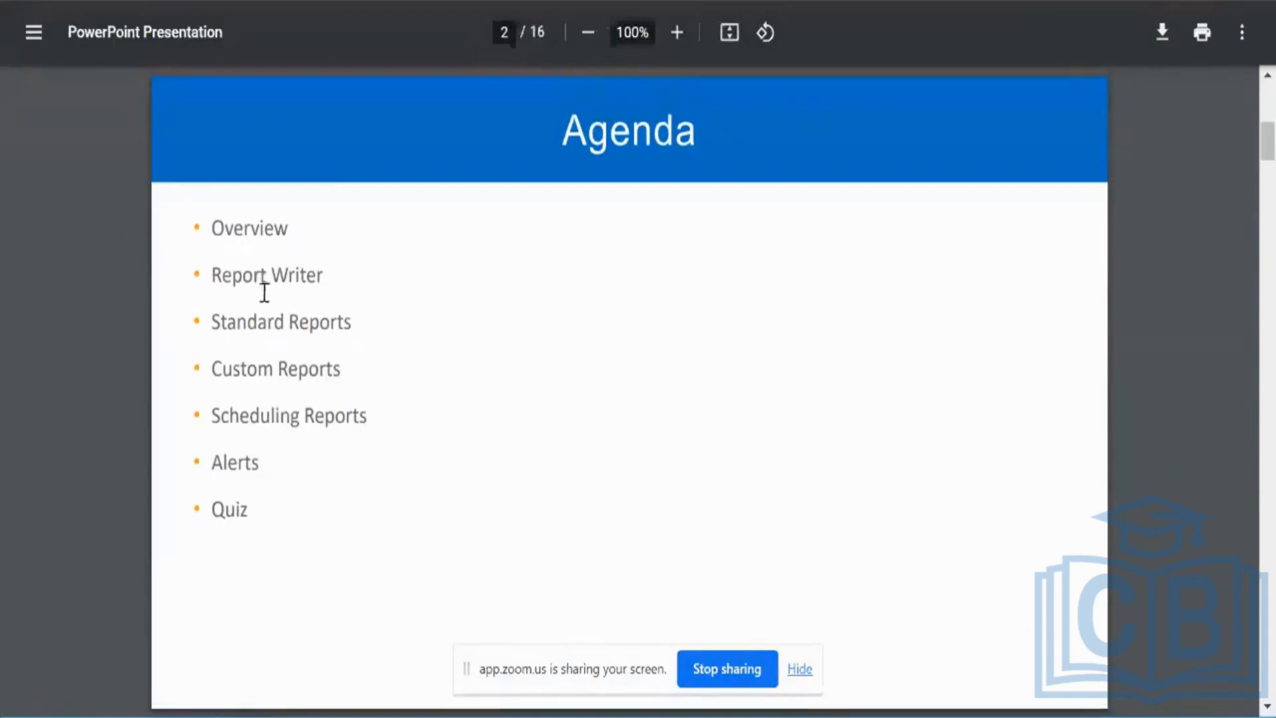
triple_click(248, 429)
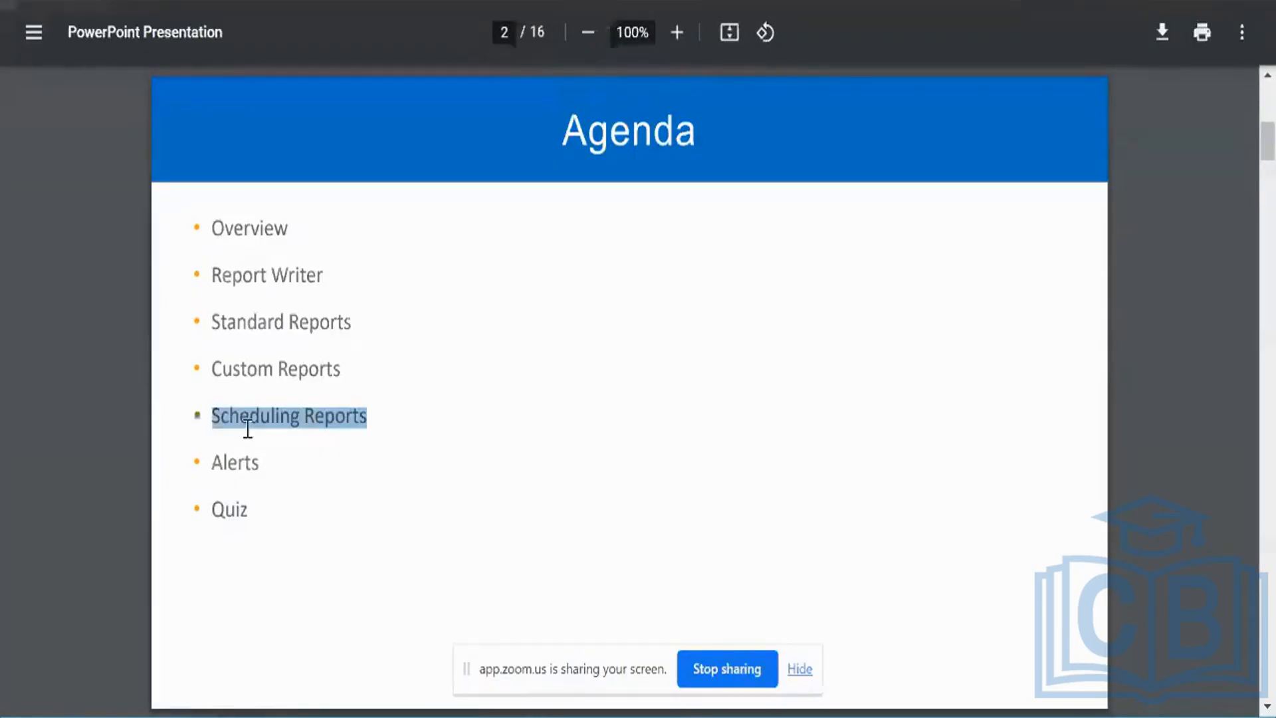
triple_click(249, 464)
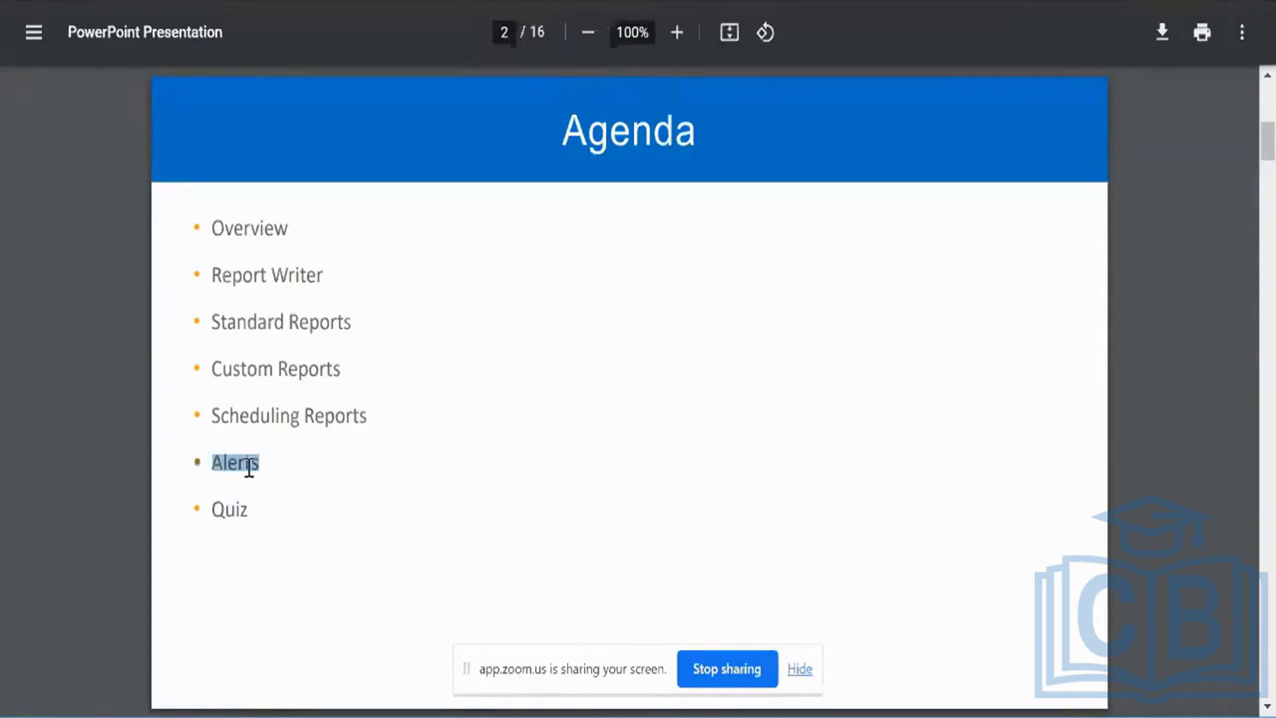
triple_click(287, 420)
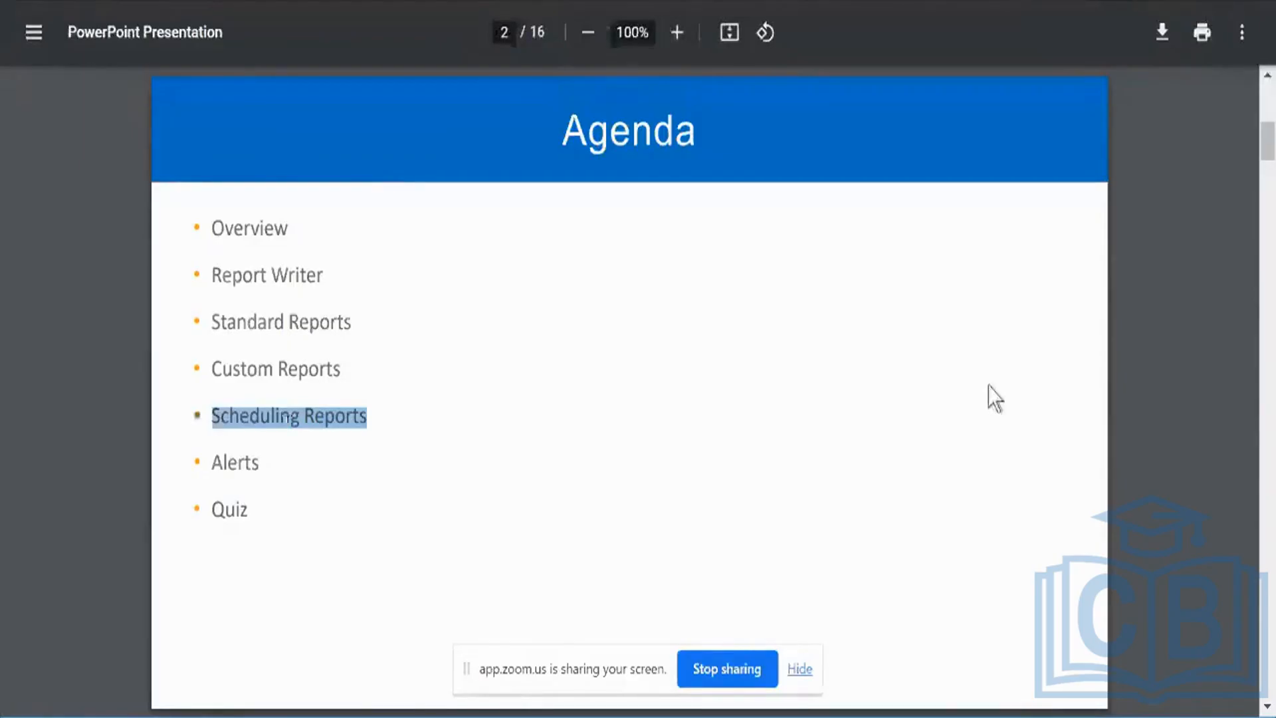
- Move on to slide 3 of 16, Reports - Overview
scroll(991, 396, down, 5)
scroll(996, 411, down, 3)
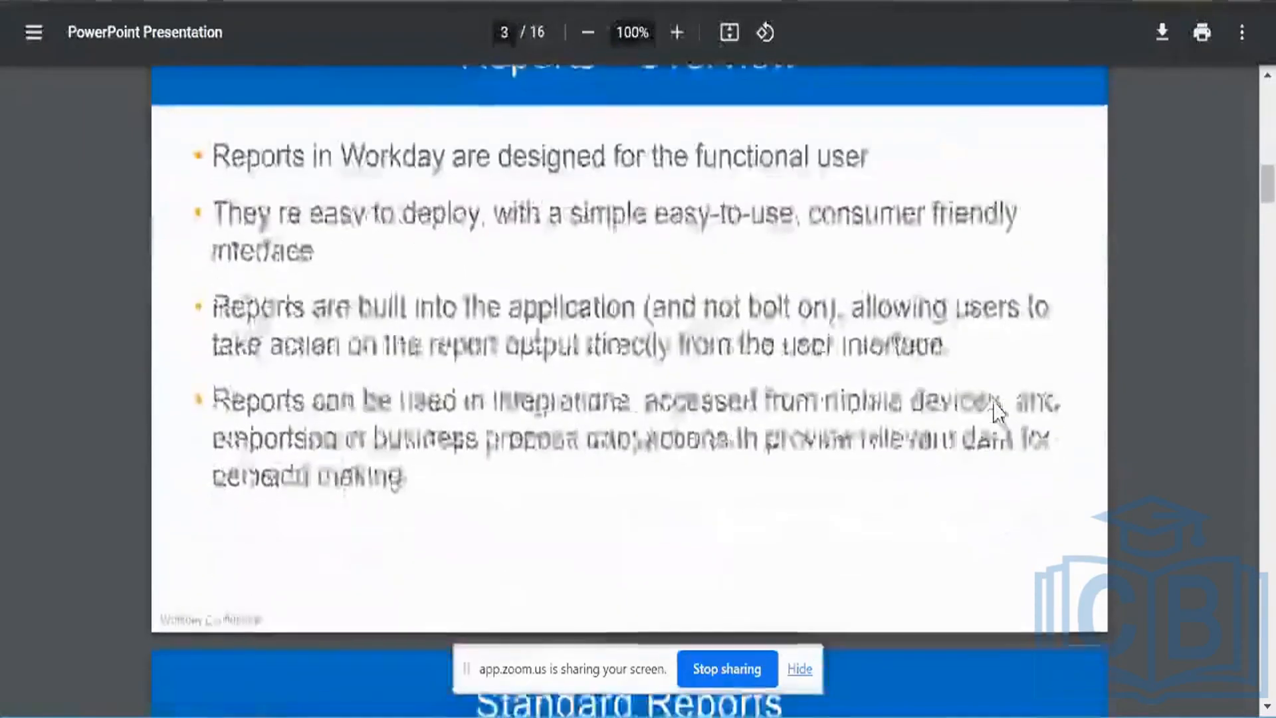
scroll(997, 411, up, 1)
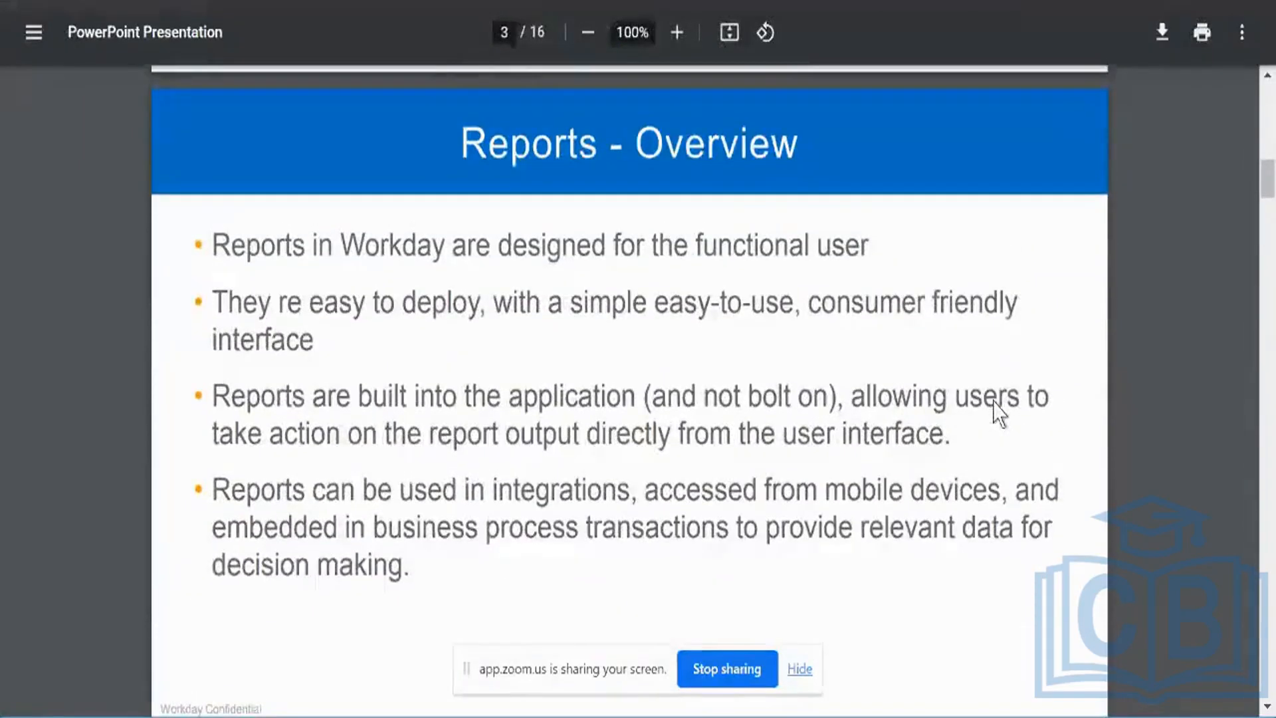
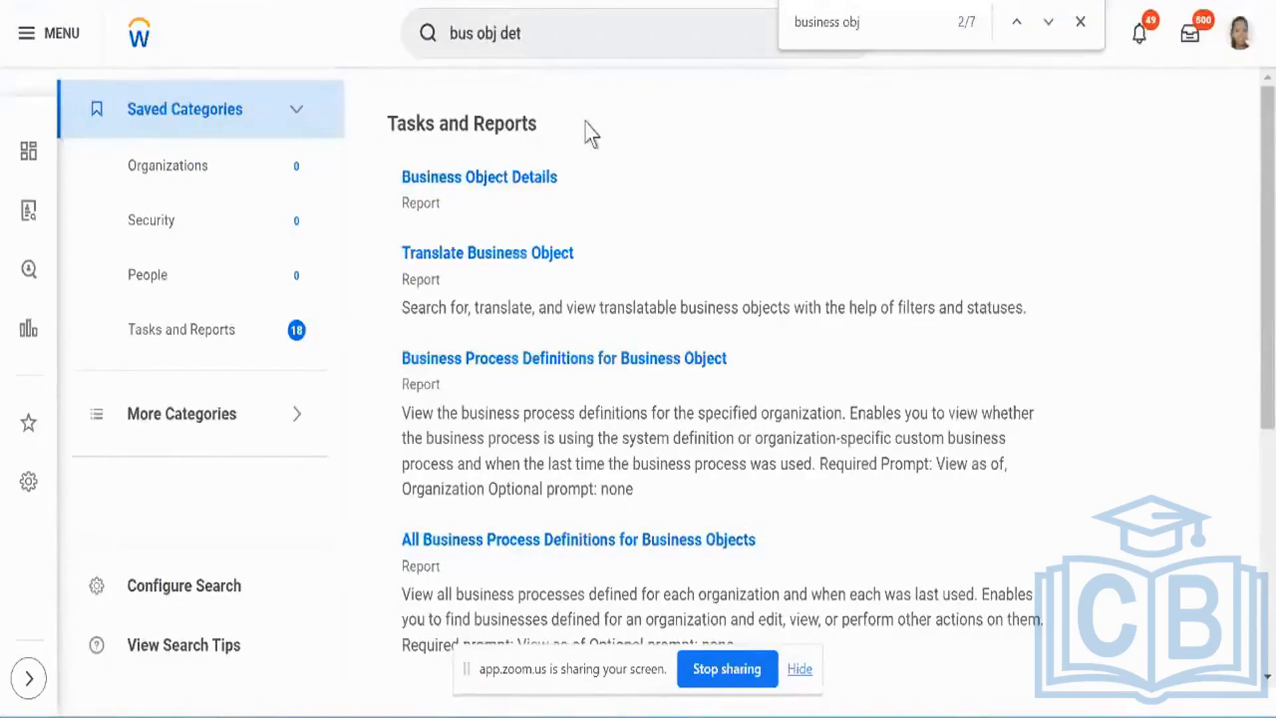
- Show Business Object Details' related actions and browse its Reports, UI Task and Audits submenus
mouse_move(564, 184)
click(574, 182)
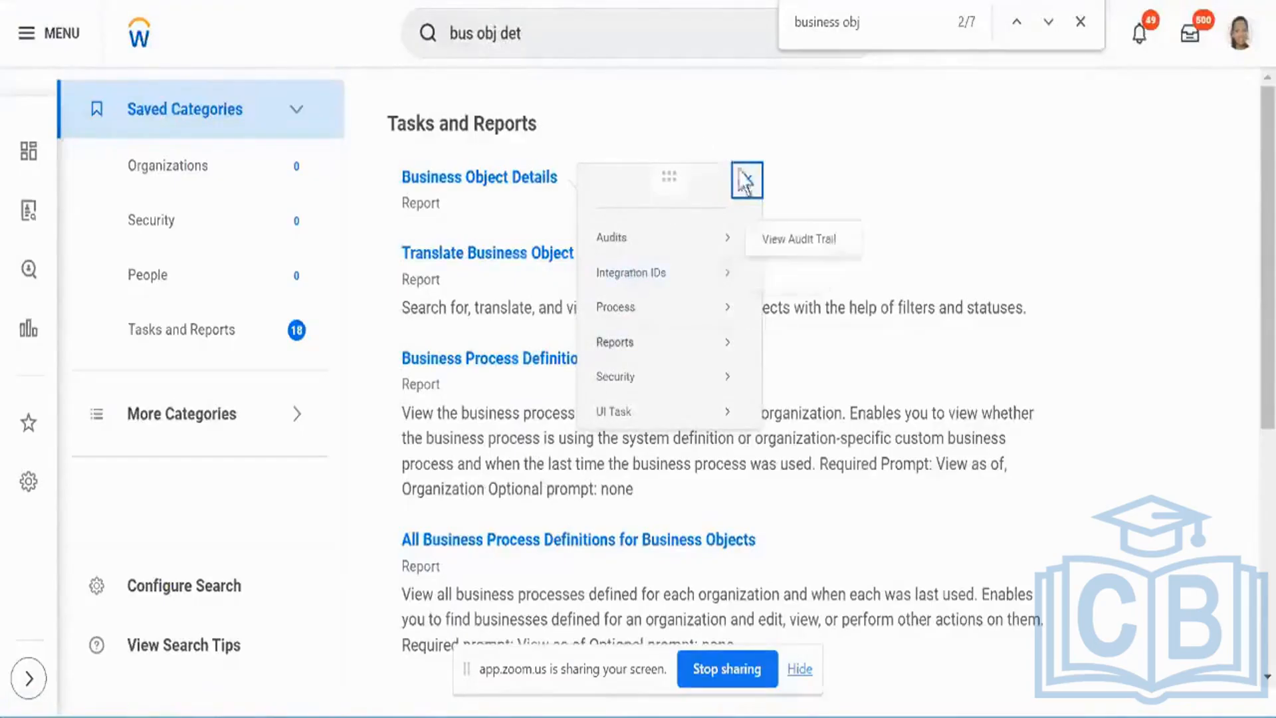
mouse_move(721, 354)
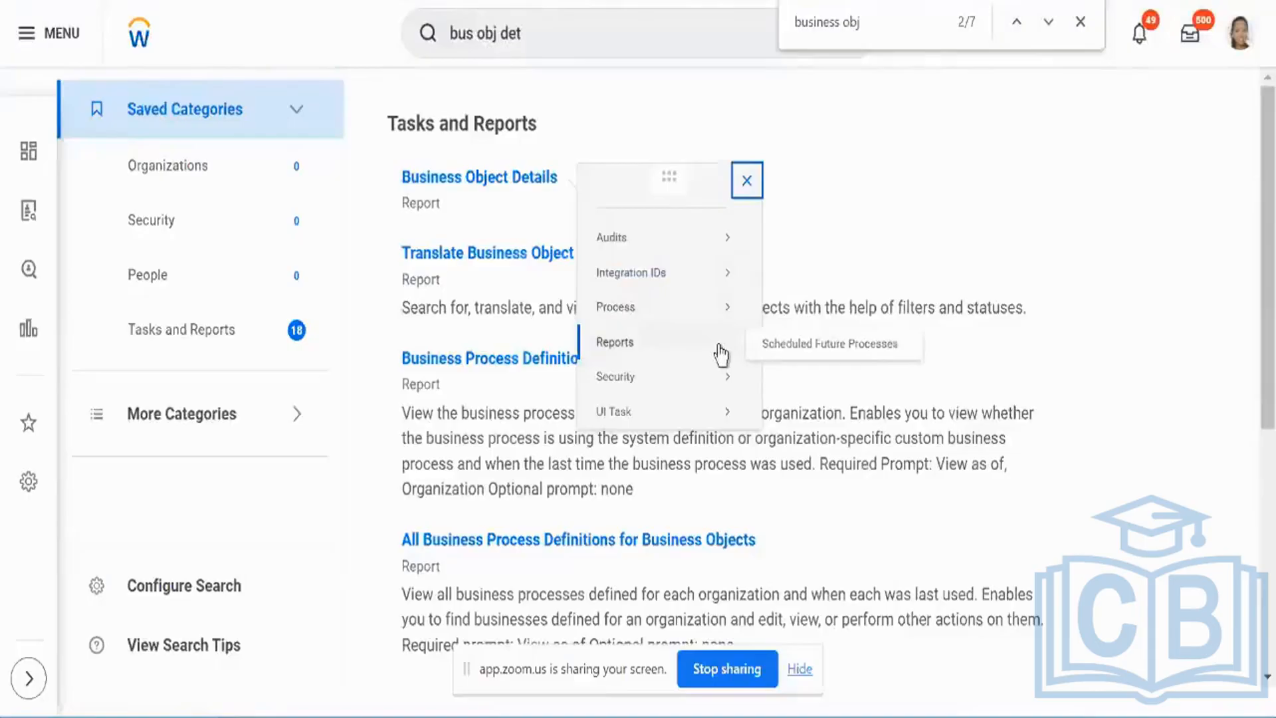
mouse_move(725, 414)
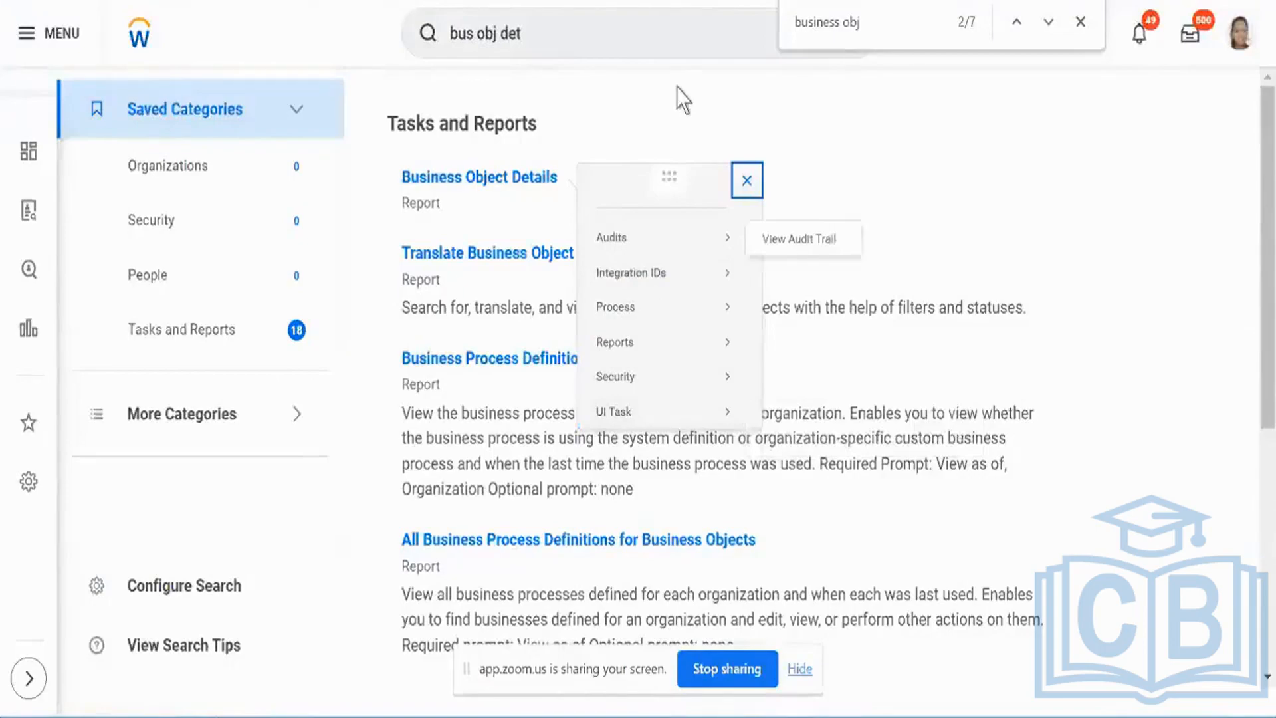
- Search report definitions for 'bus obj det' using the rd: prefix
click(454, 33)
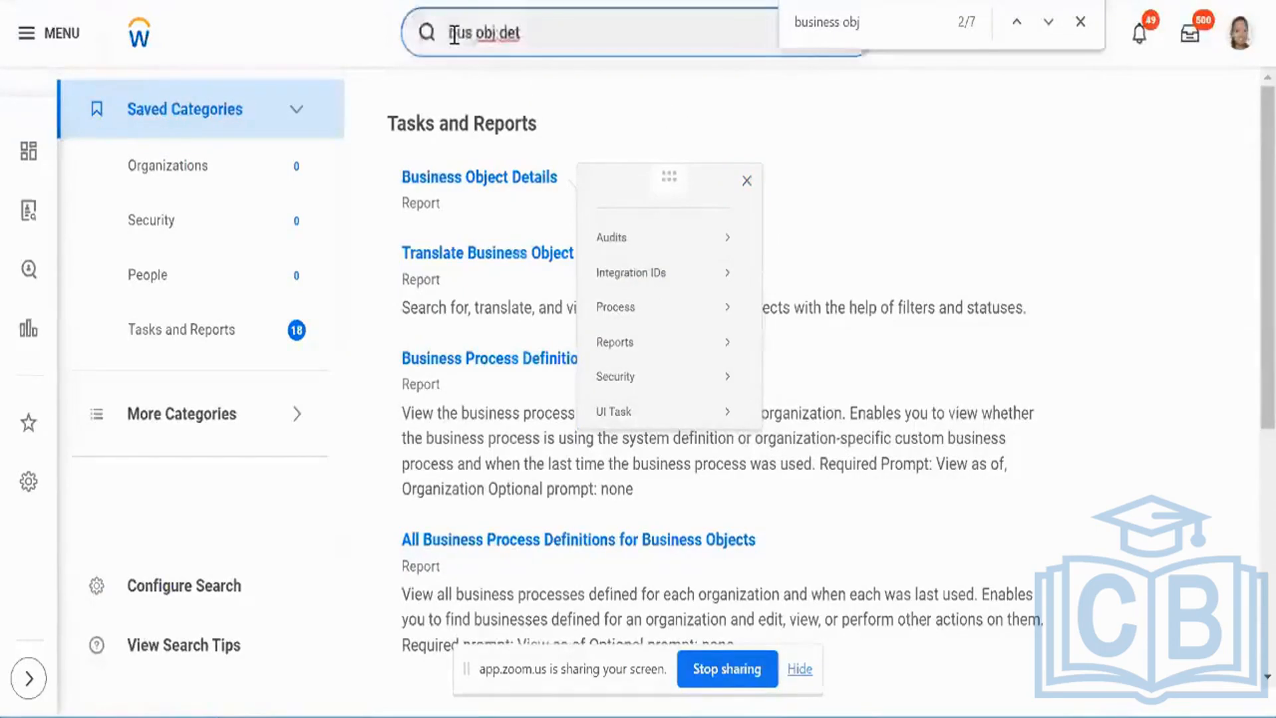
text(rd:)
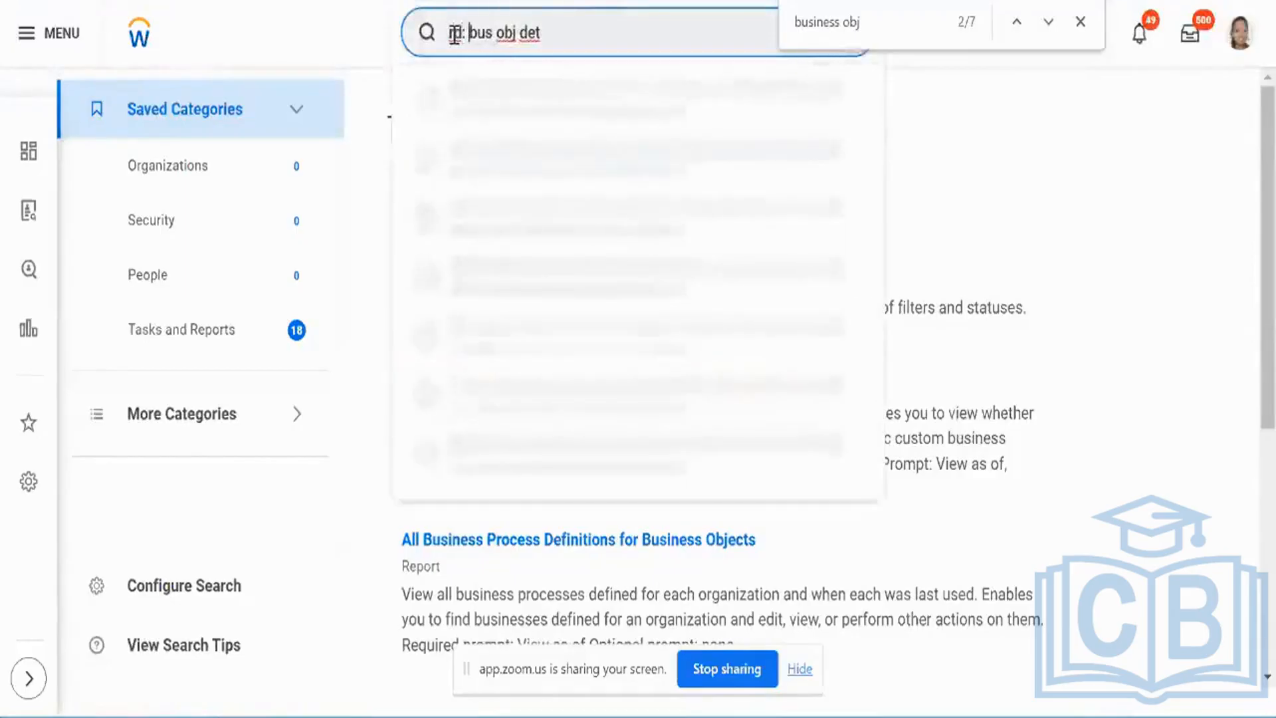
key(Return)
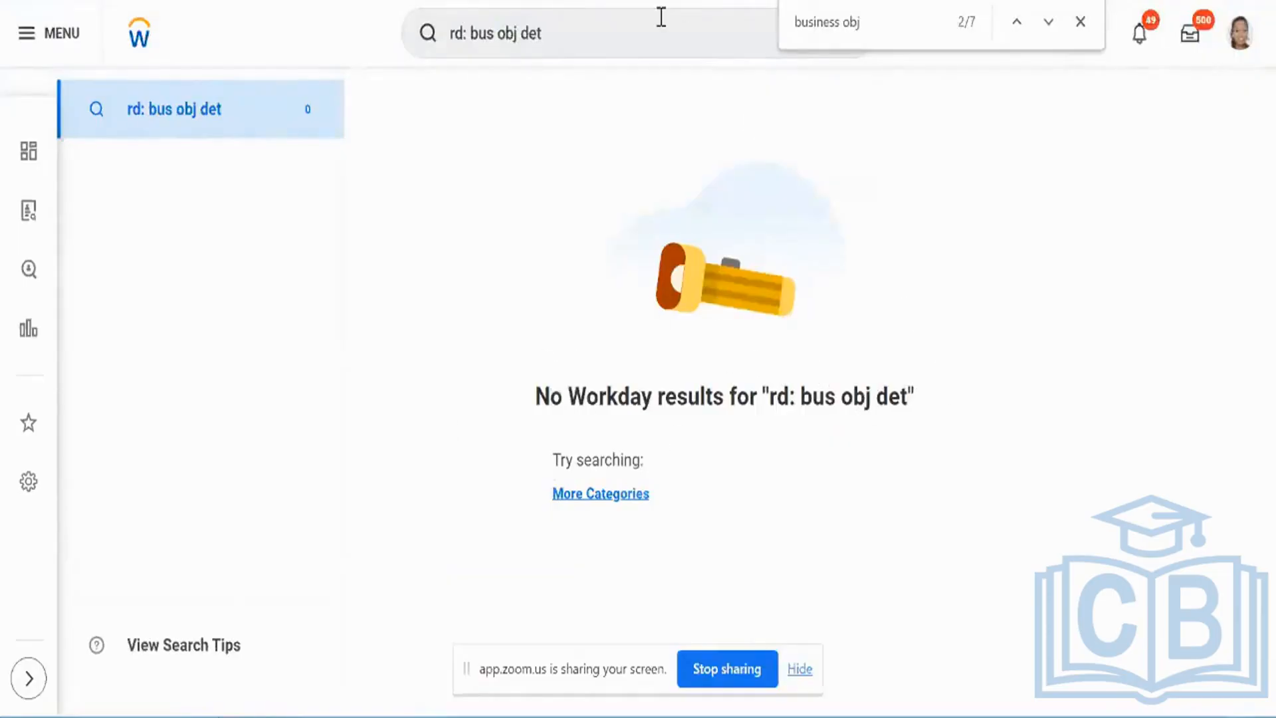
- Change the search to 'rd: employee', returning 70 report definitions
click(661, 17)
key(BackSpace)
key(BackSpace)
key(BackSpace)
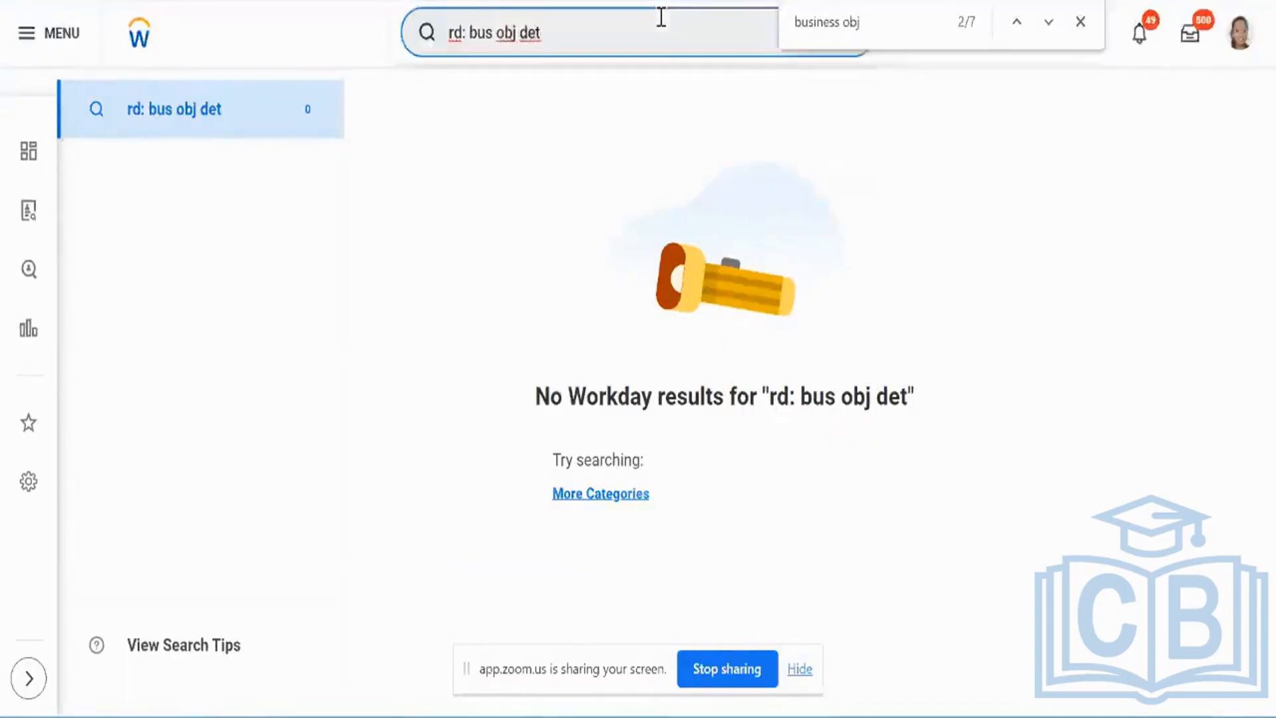
key(BackSpace)
key(BackSpace)
key(BackSpace)
key(BackSpace)
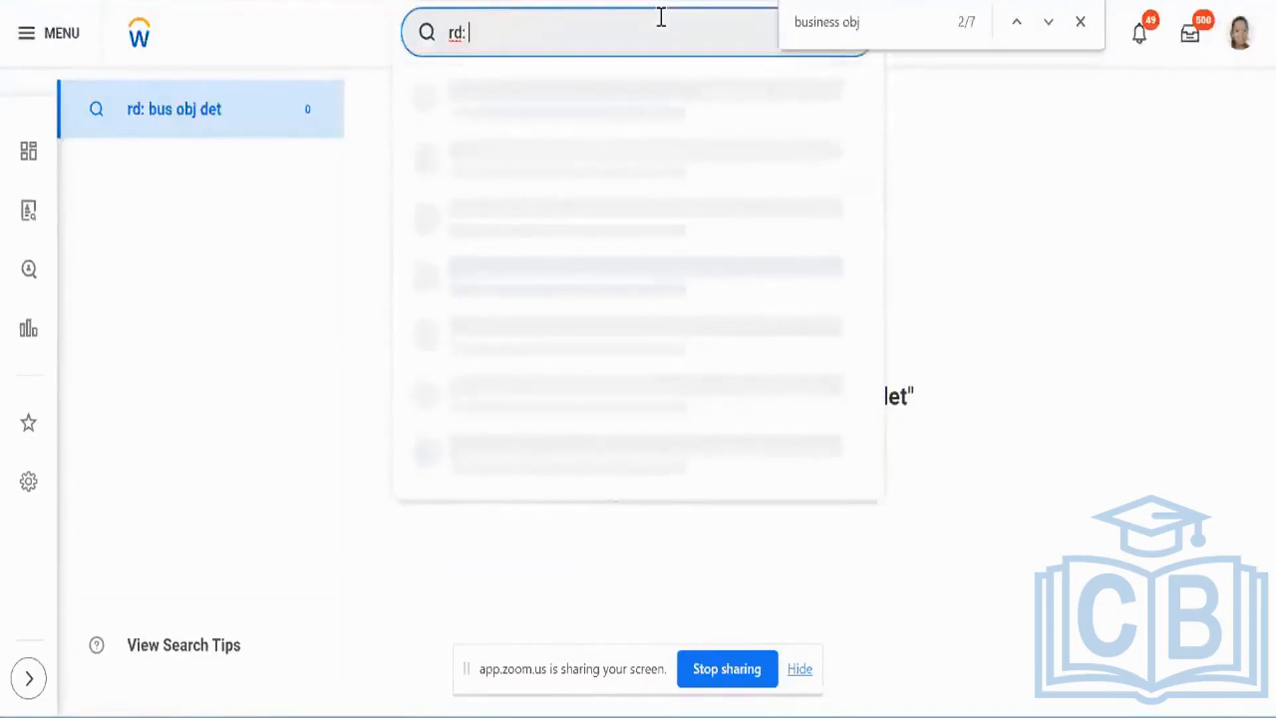
text(employee)
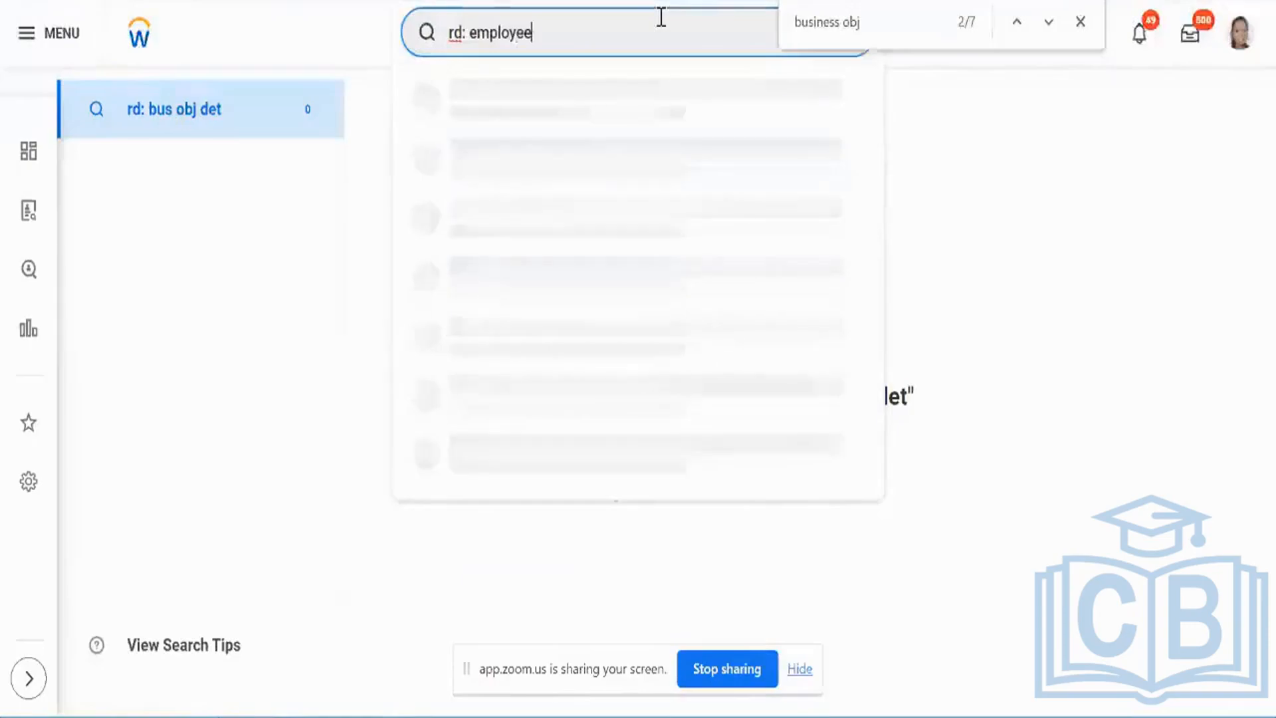
key(Return)
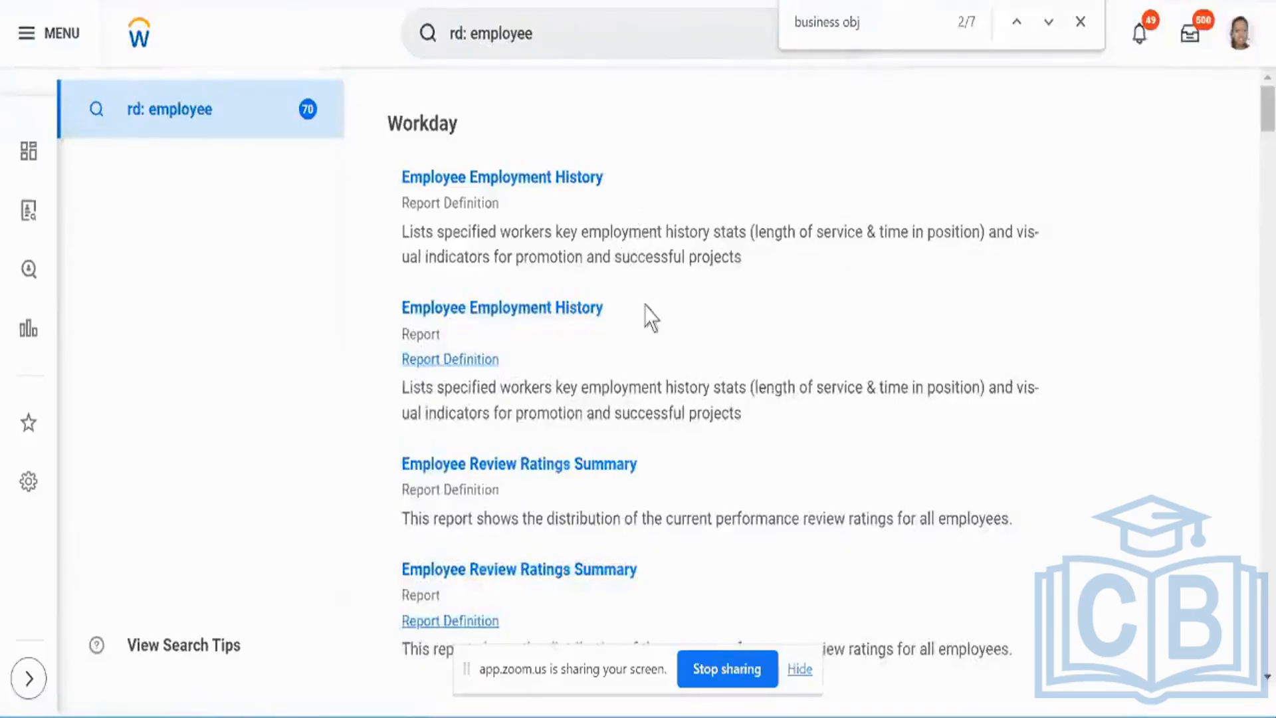
- Open the Employee Overview report in a new tab
scroll(650, 318, down, 3)
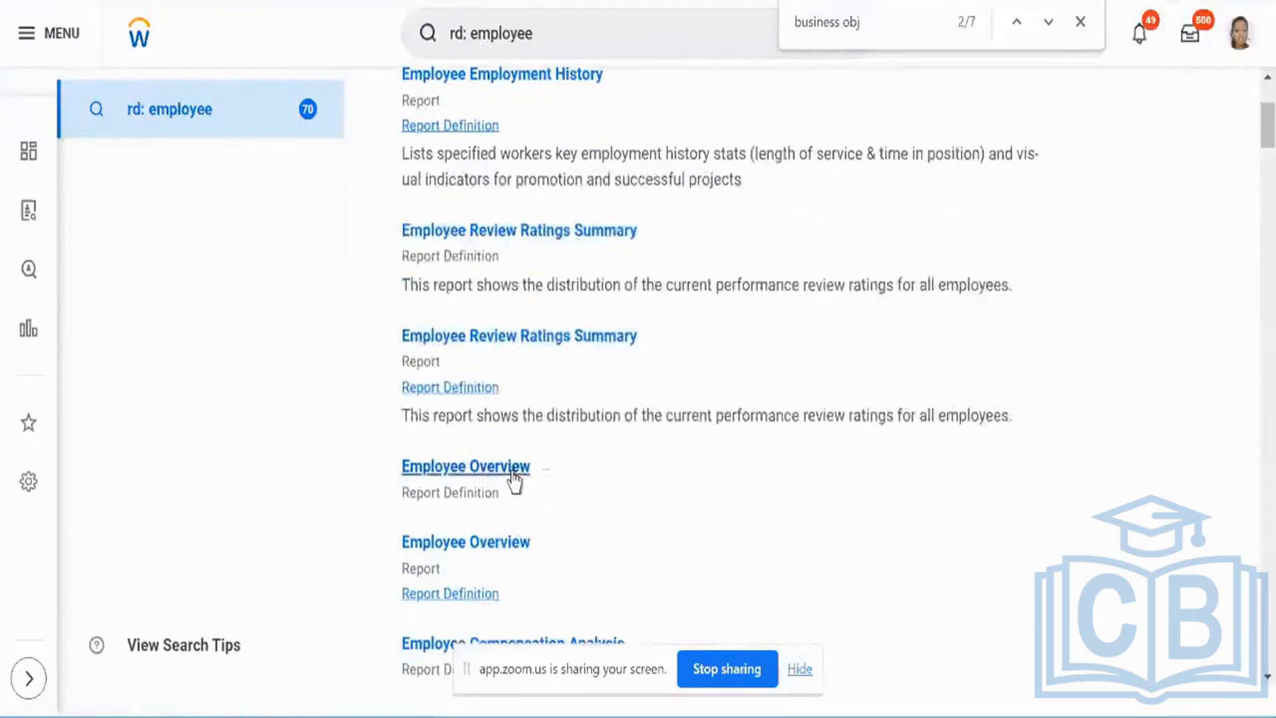
right_click(543, 473)
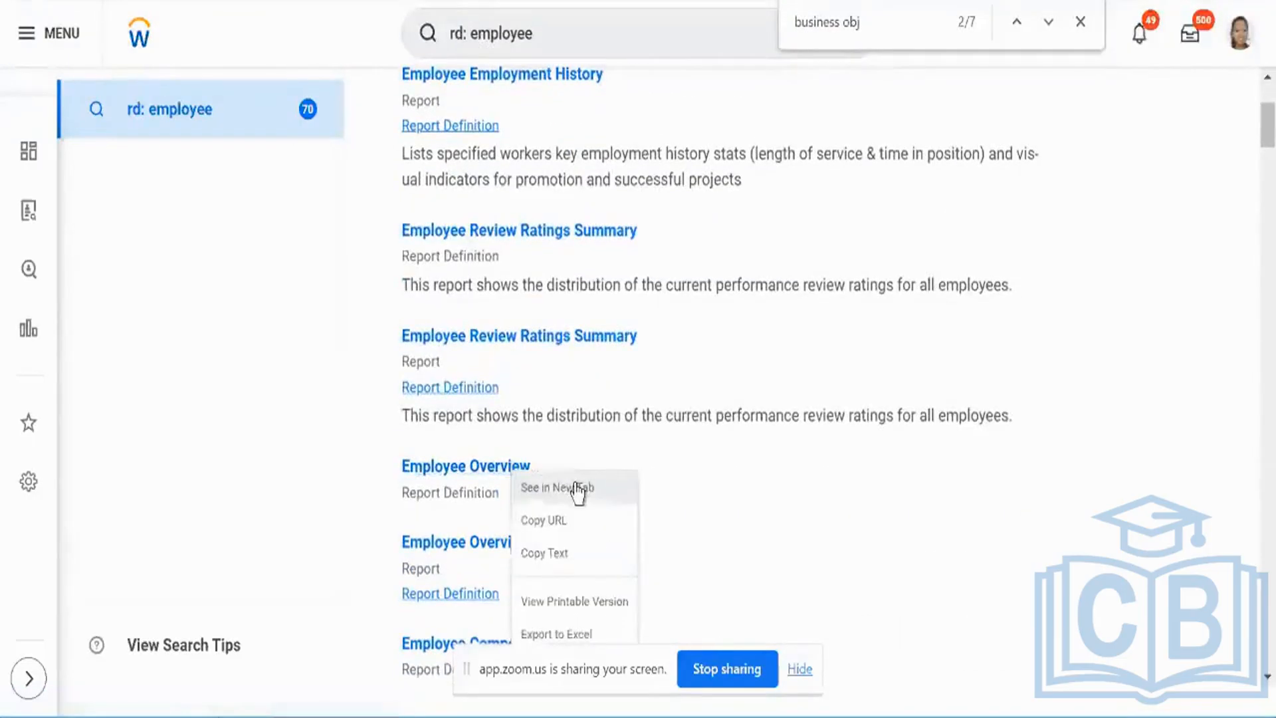
click(574, 488)
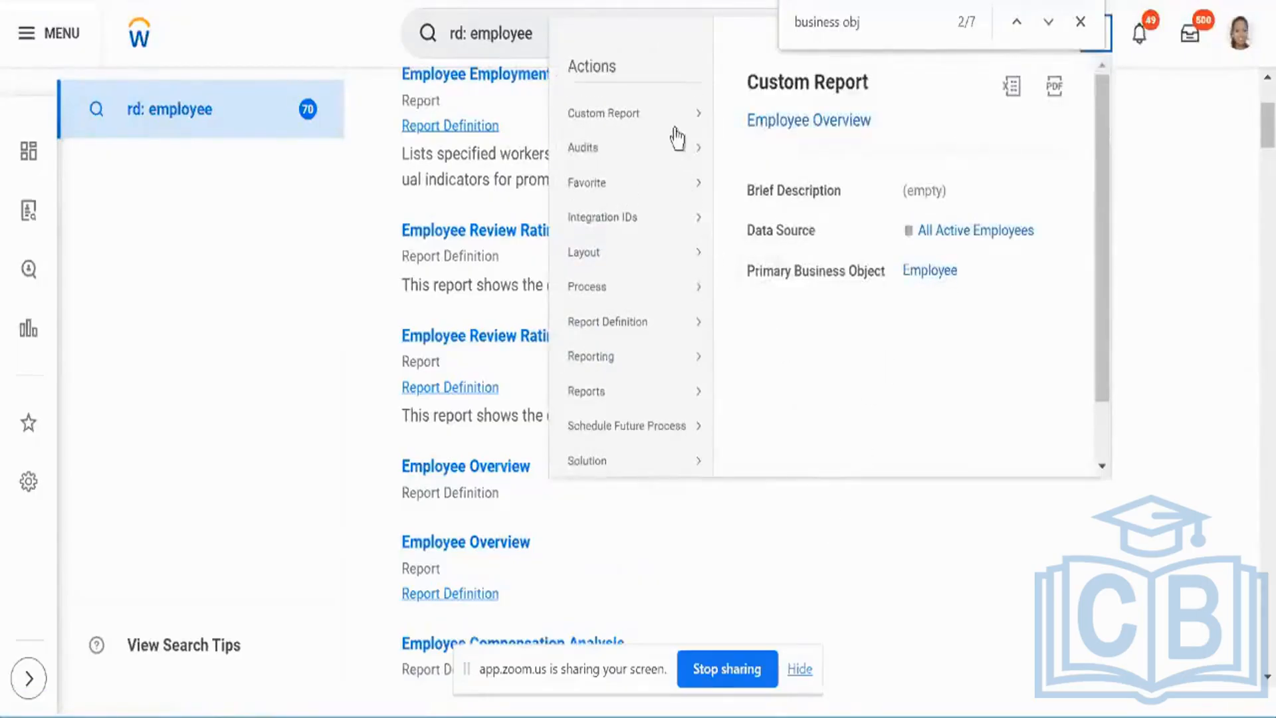
- Check the related actions for the Employee Directory report, then close the popup
mouse_move(676, 121)
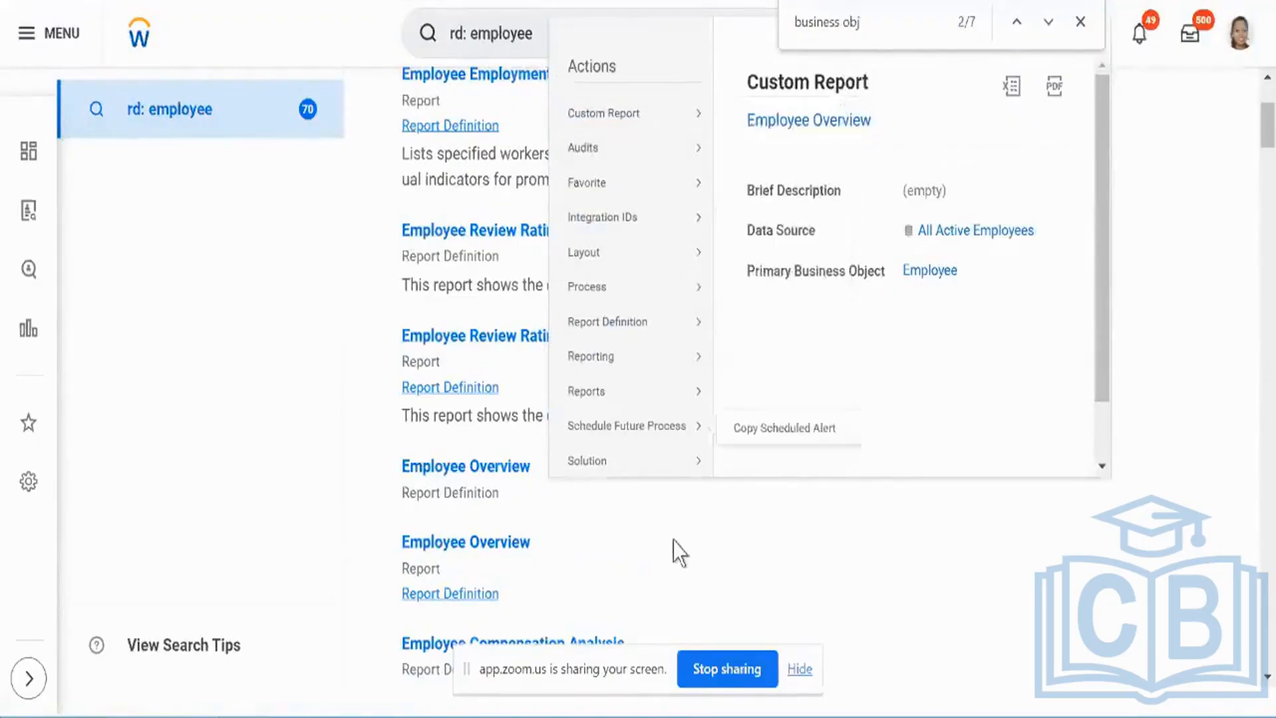
scroll(676, 551, down, 4)
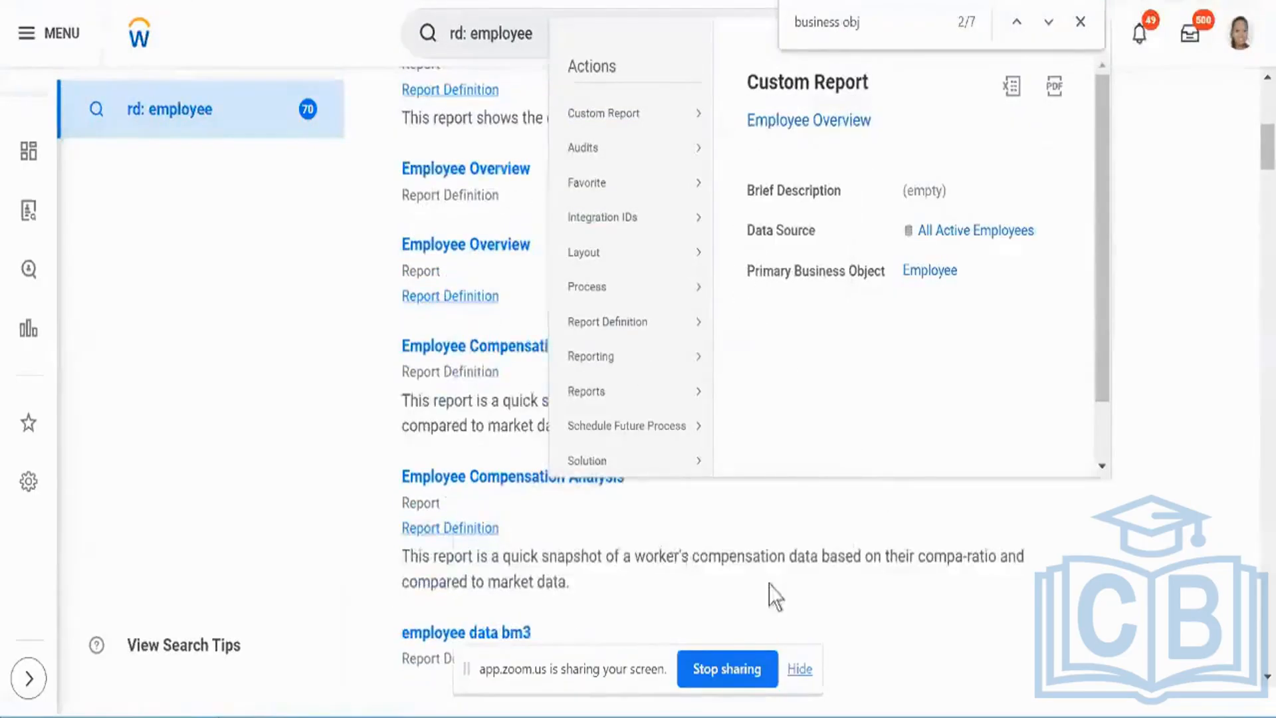
scroll(784, 589, down, 6)
click(840, 579)
double_click(836, 580)
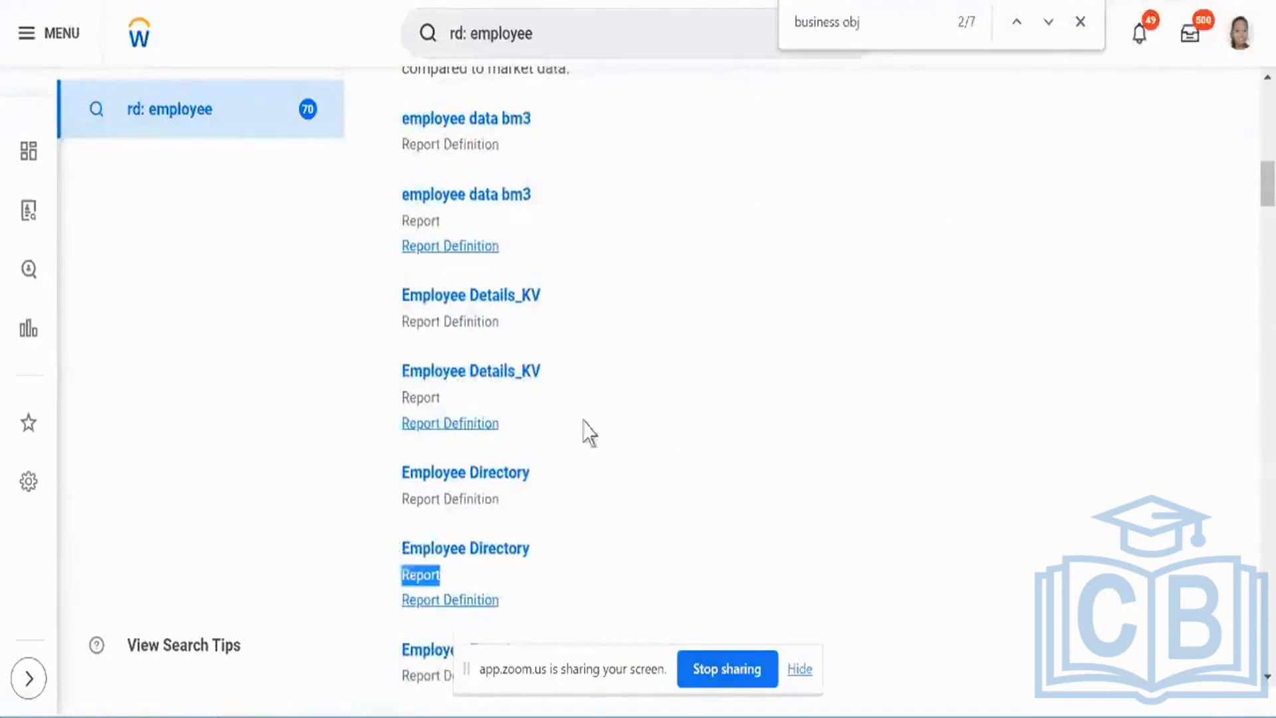
click(543, 475)
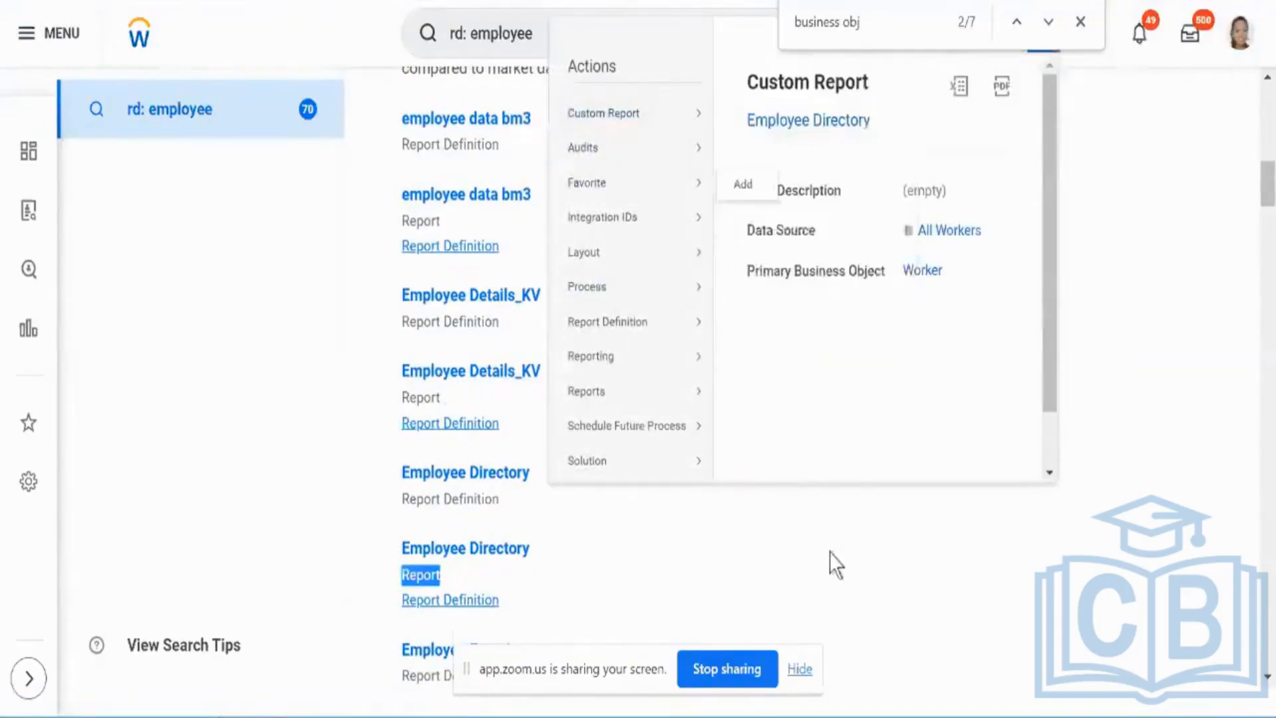
scroll(832, 565, down, 6)
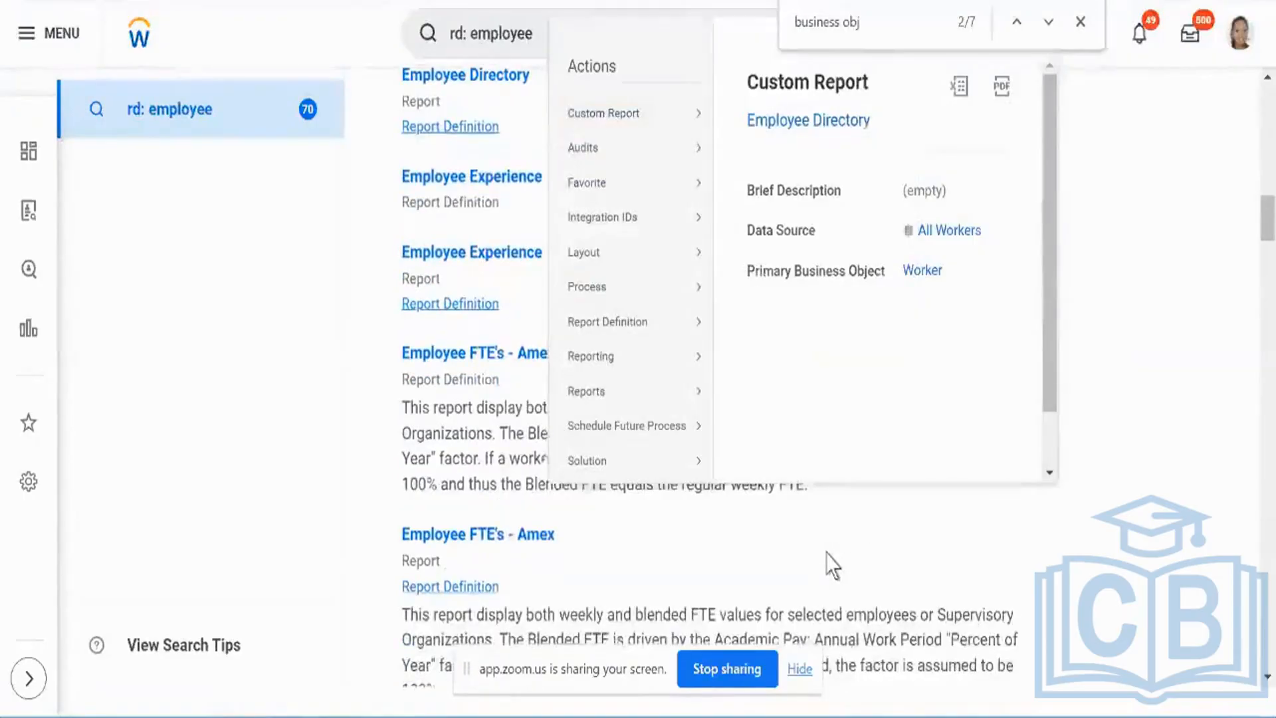
click(833, 565)
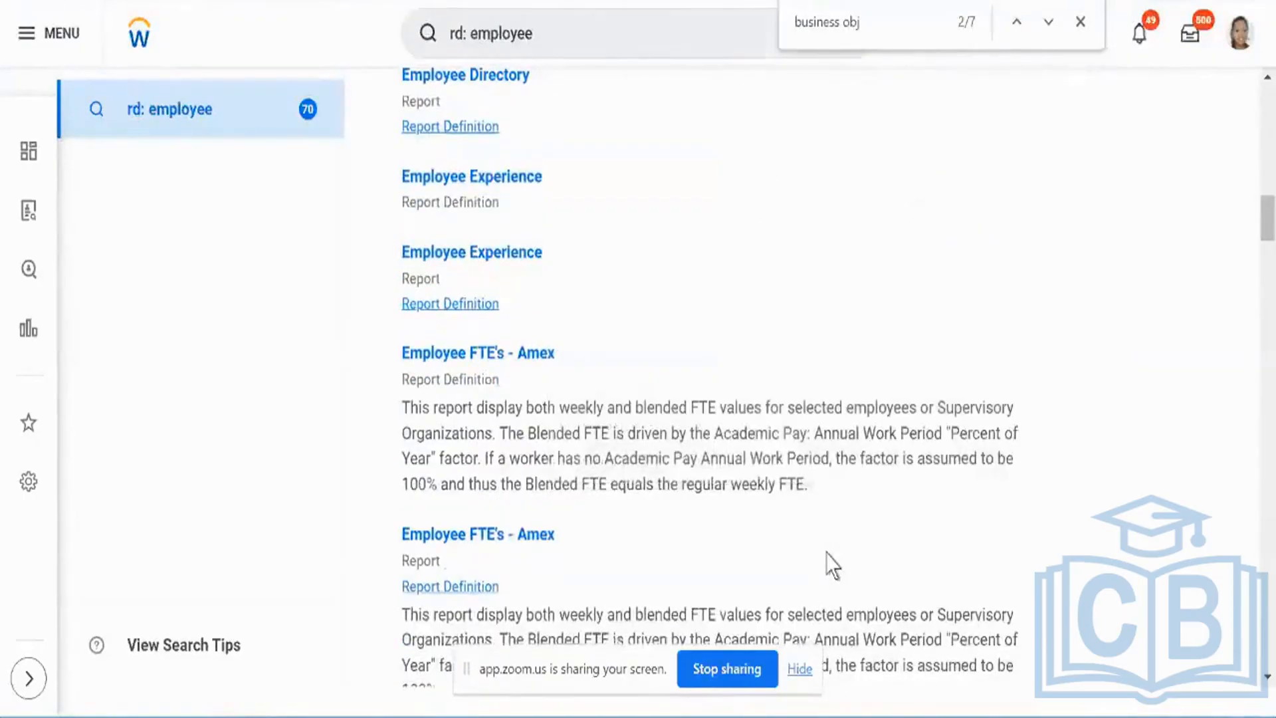
- Open the All Active employee report from further down the results in a new tab
scroll(833, 565, down, 8)
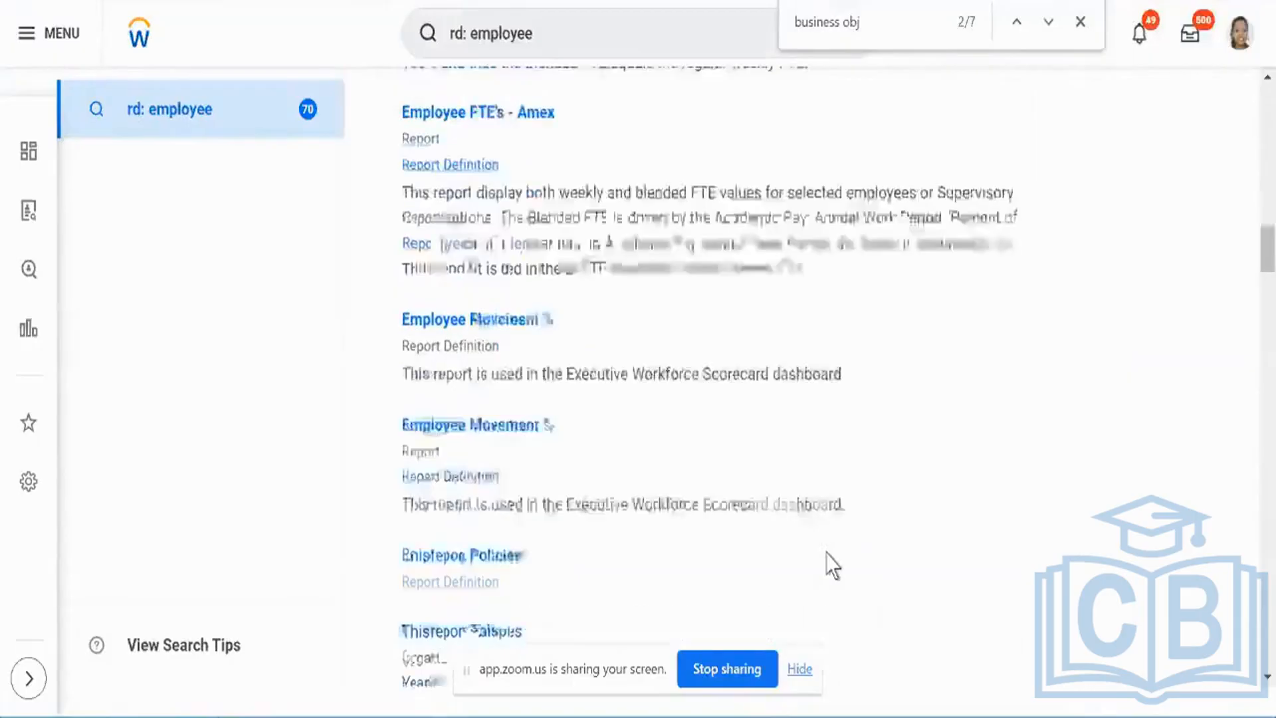
scroll(833, 565, down, 10)
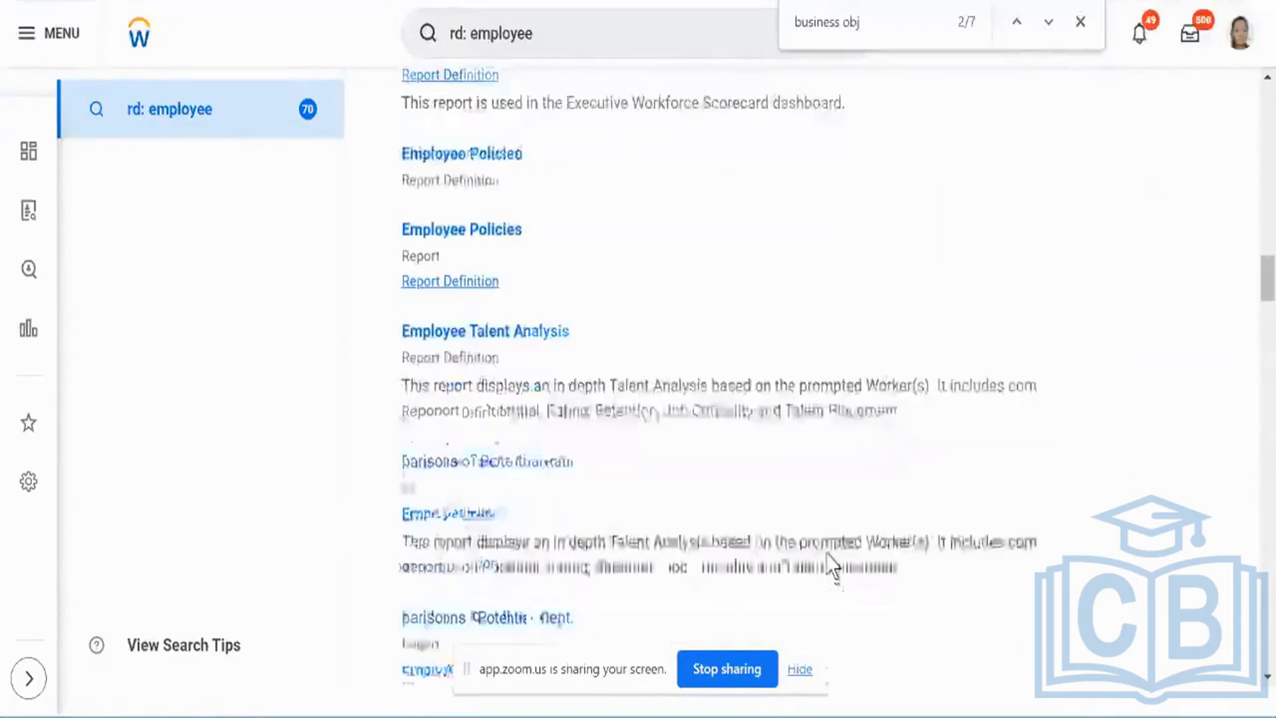
scroll(828, 552, down, 10)
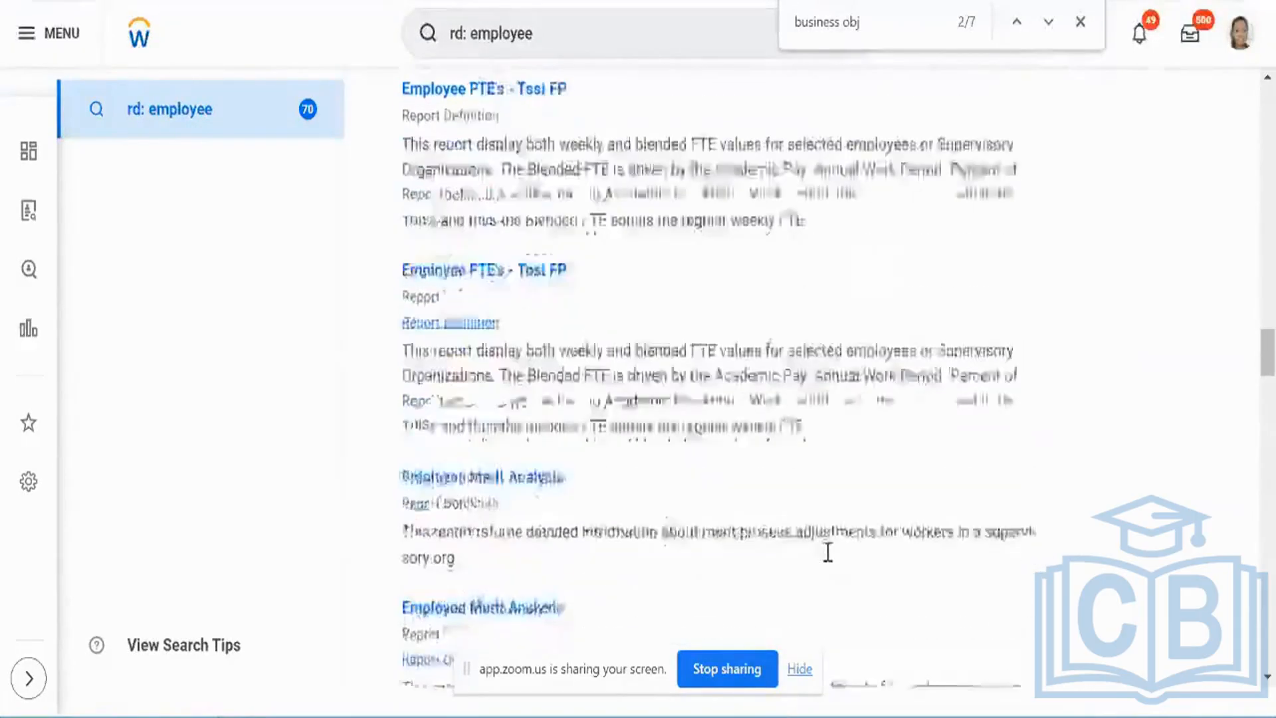
scroll(833, 564, down, 3)
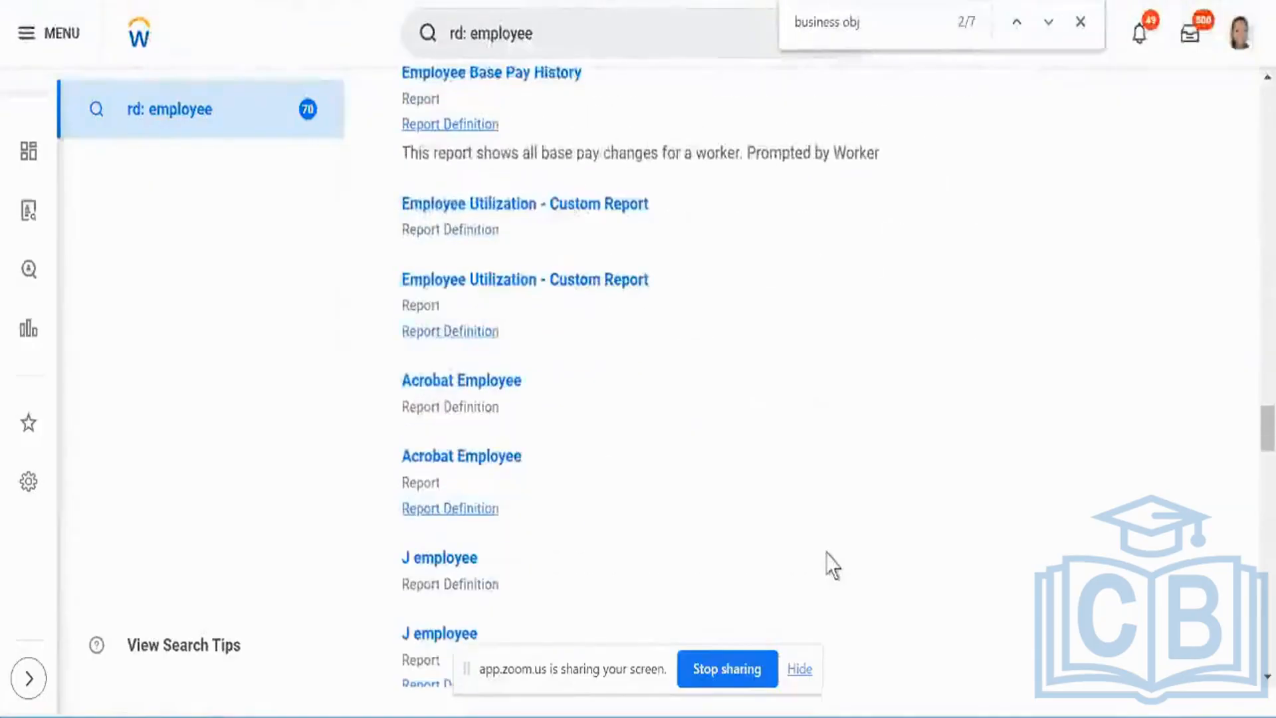
scroll(833, 565, down, 12)
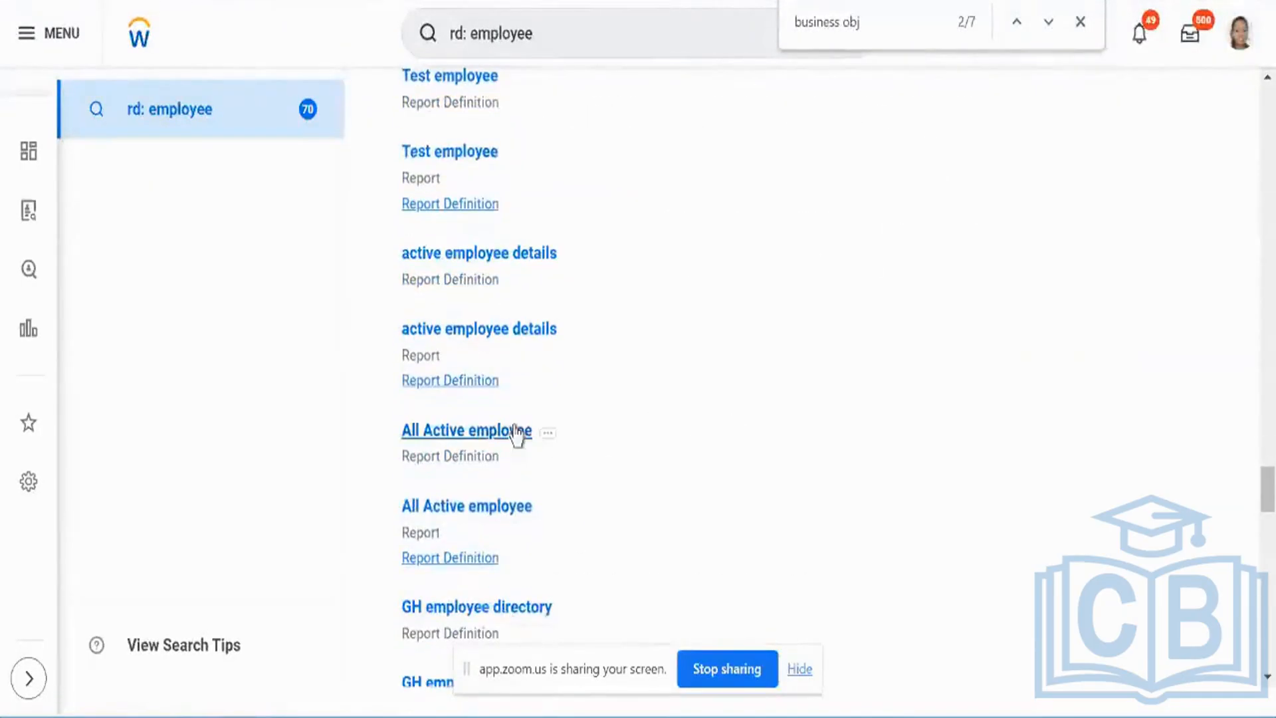
right_click(516, 431)
click(552, 446)
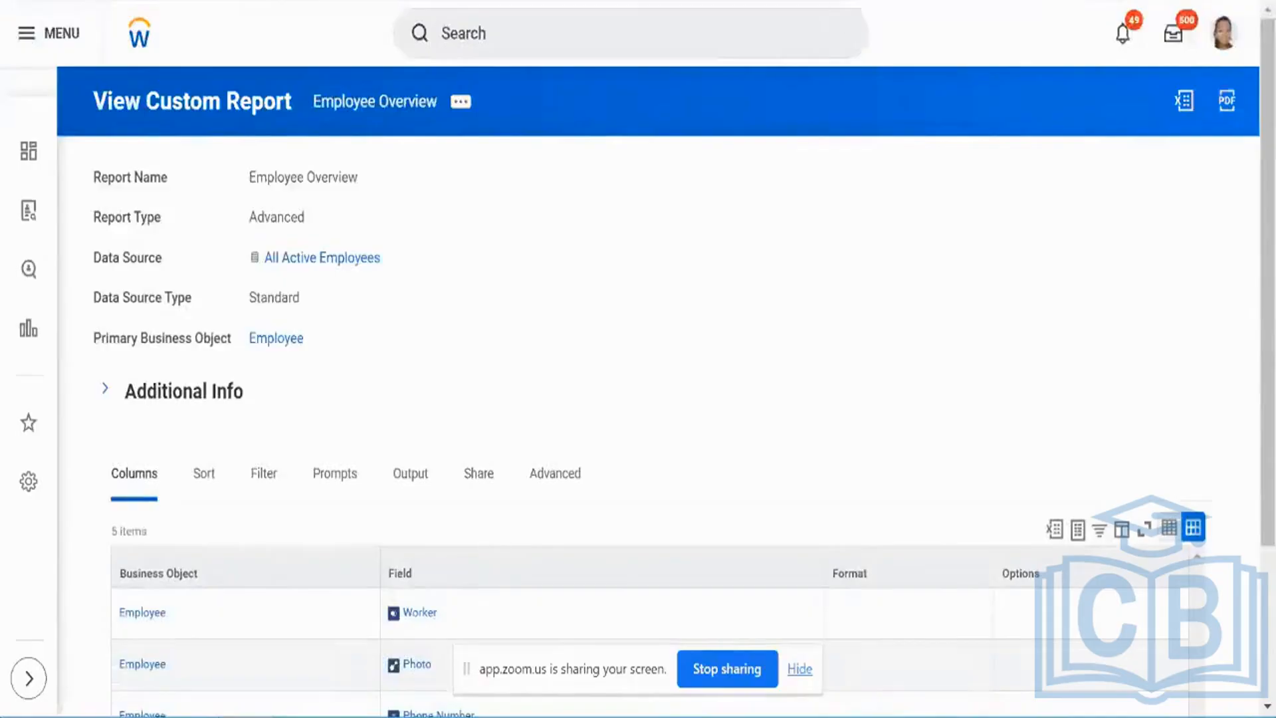
- Open the Employee Employment History report definition in a new tab
click(851, 1)
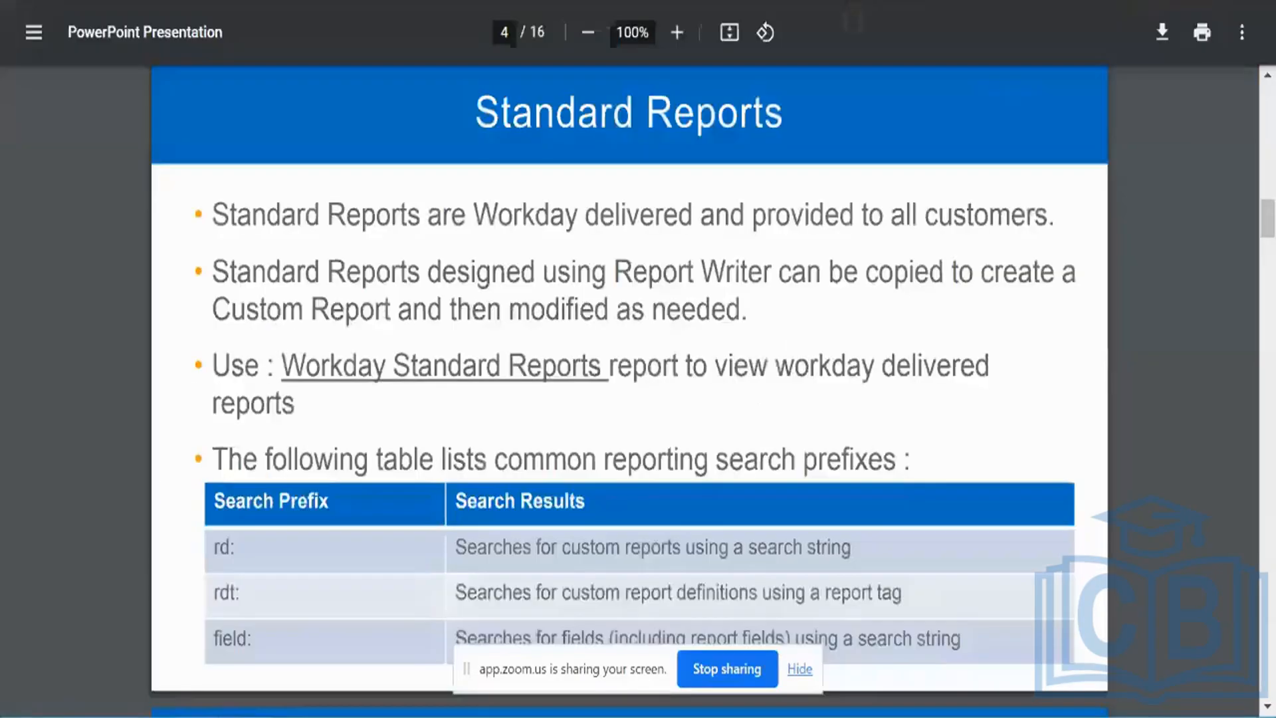
click(853, 2)
scroll(836, 402, down, 9)
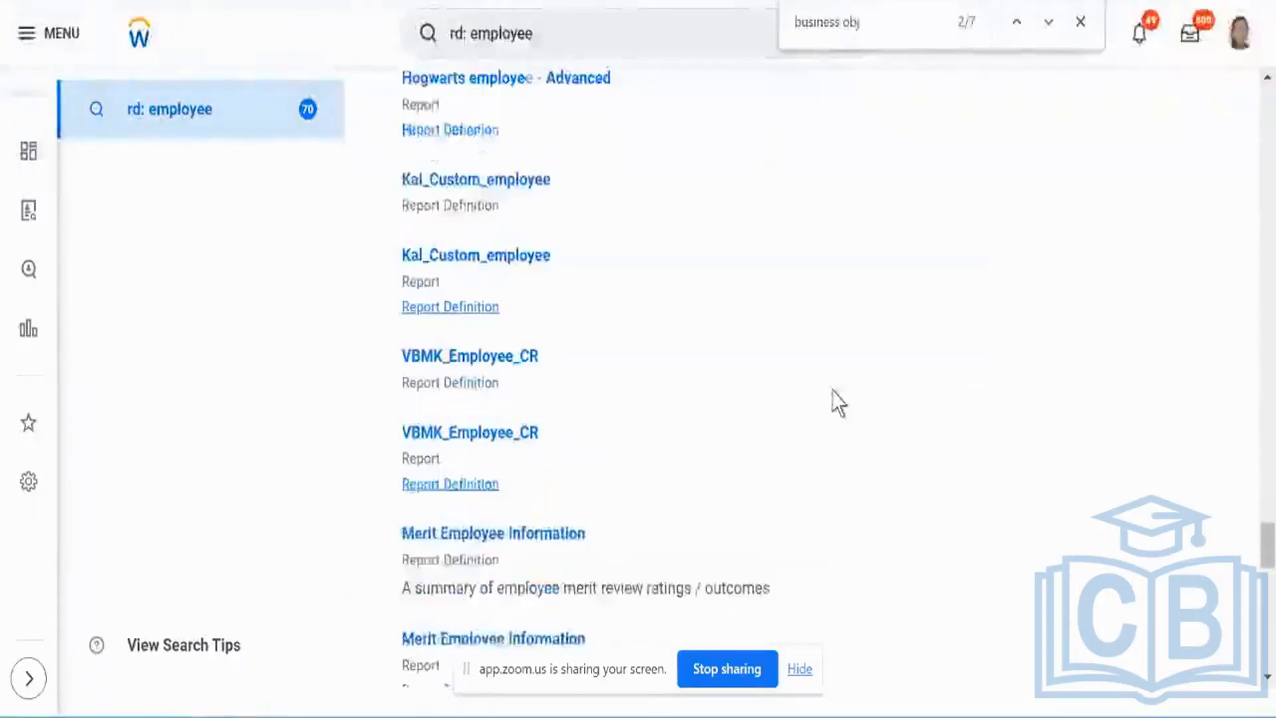
scroll(836, 402, down, 10)
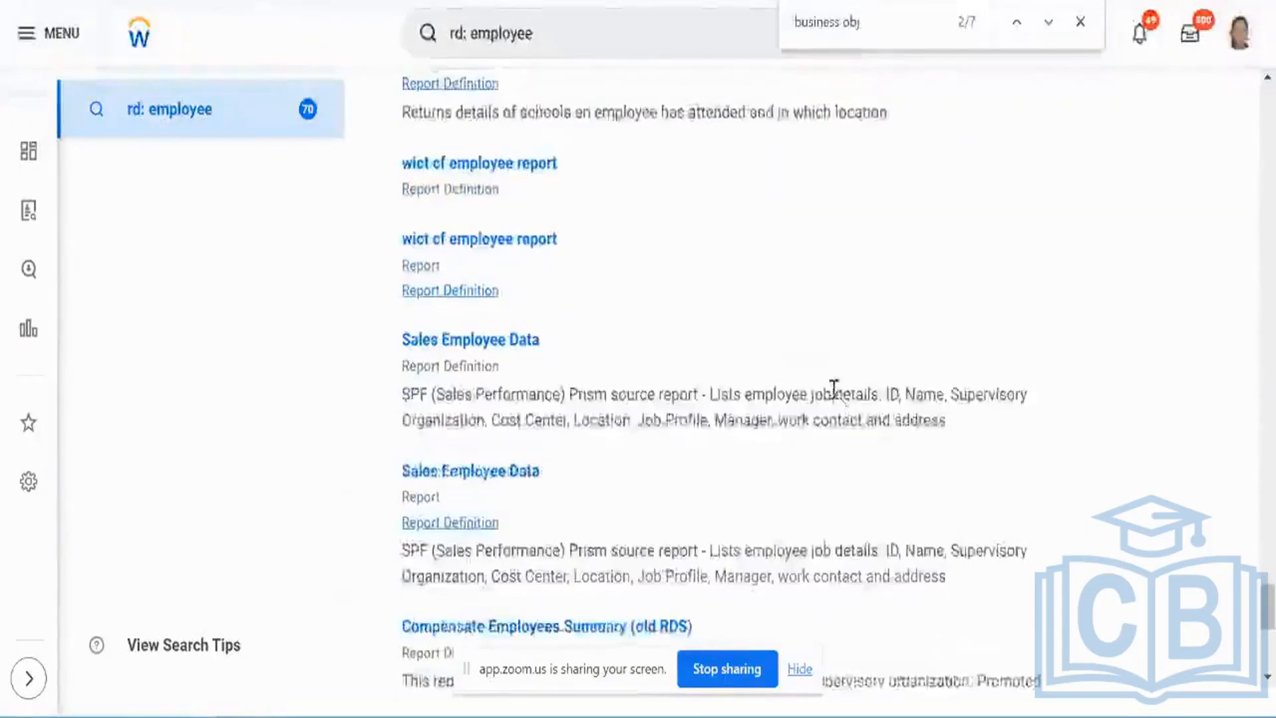
scroll(834, 389, down, 5)
scroll(834, 390, up, 20)
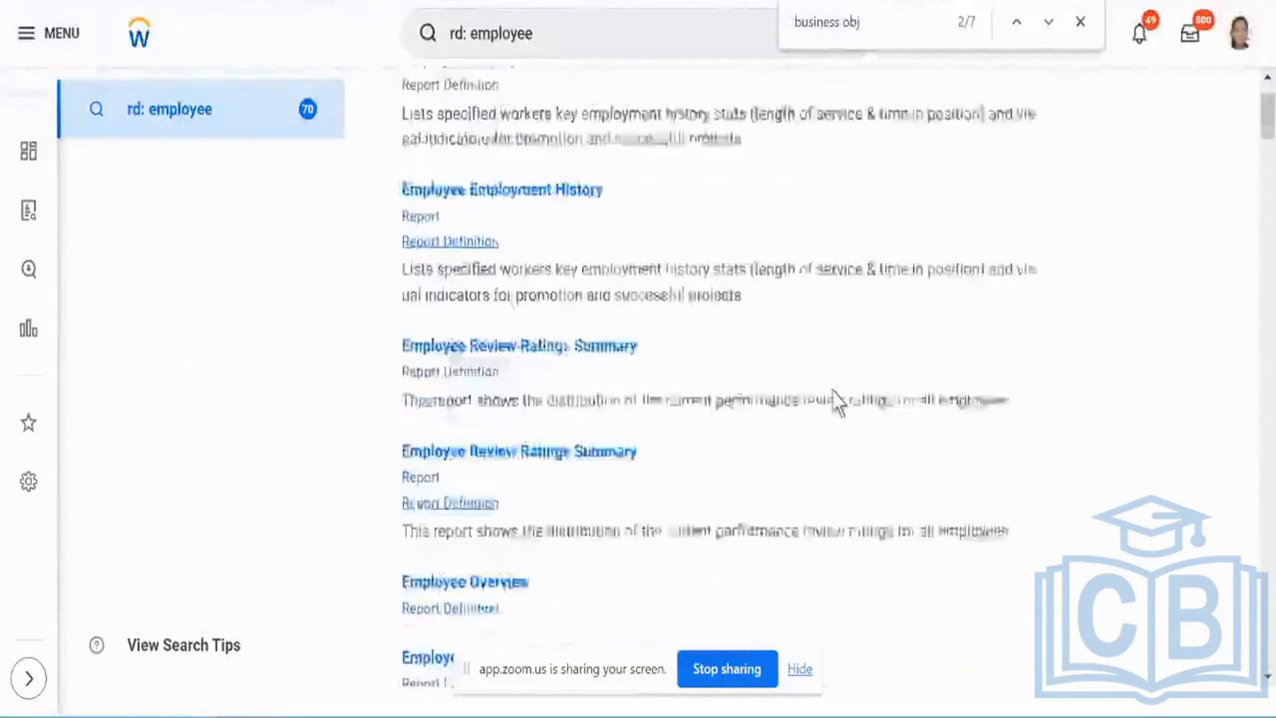
scroll(836, 402, up, 2)
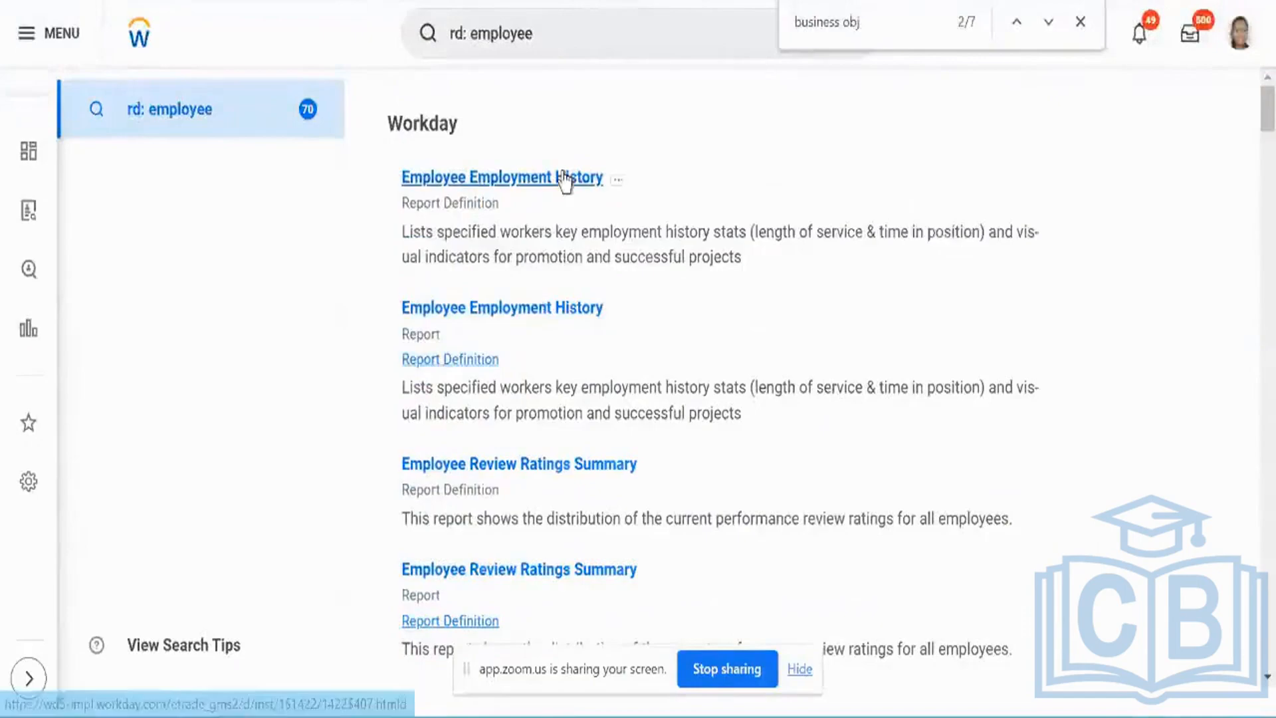
right_click(578, 193)
click(598, 208)
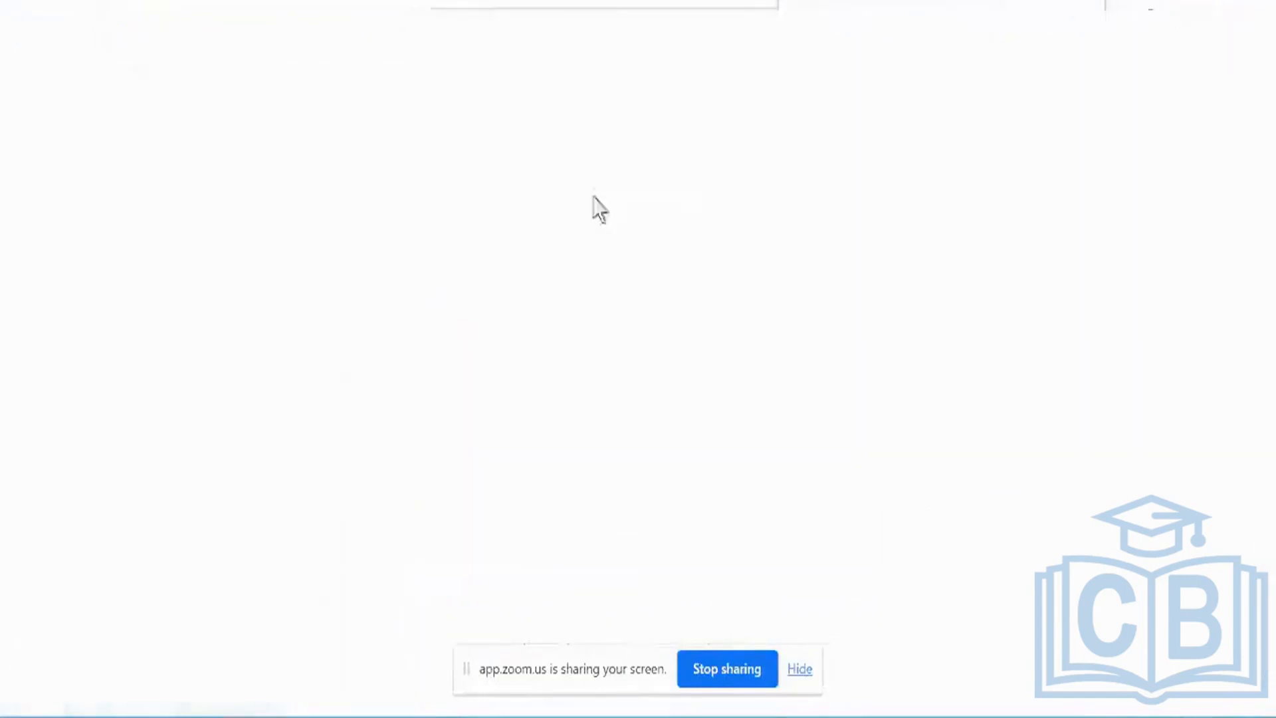
- Open Employee Review Ratings Summary in a new tab and return to the results
click(751, 2)
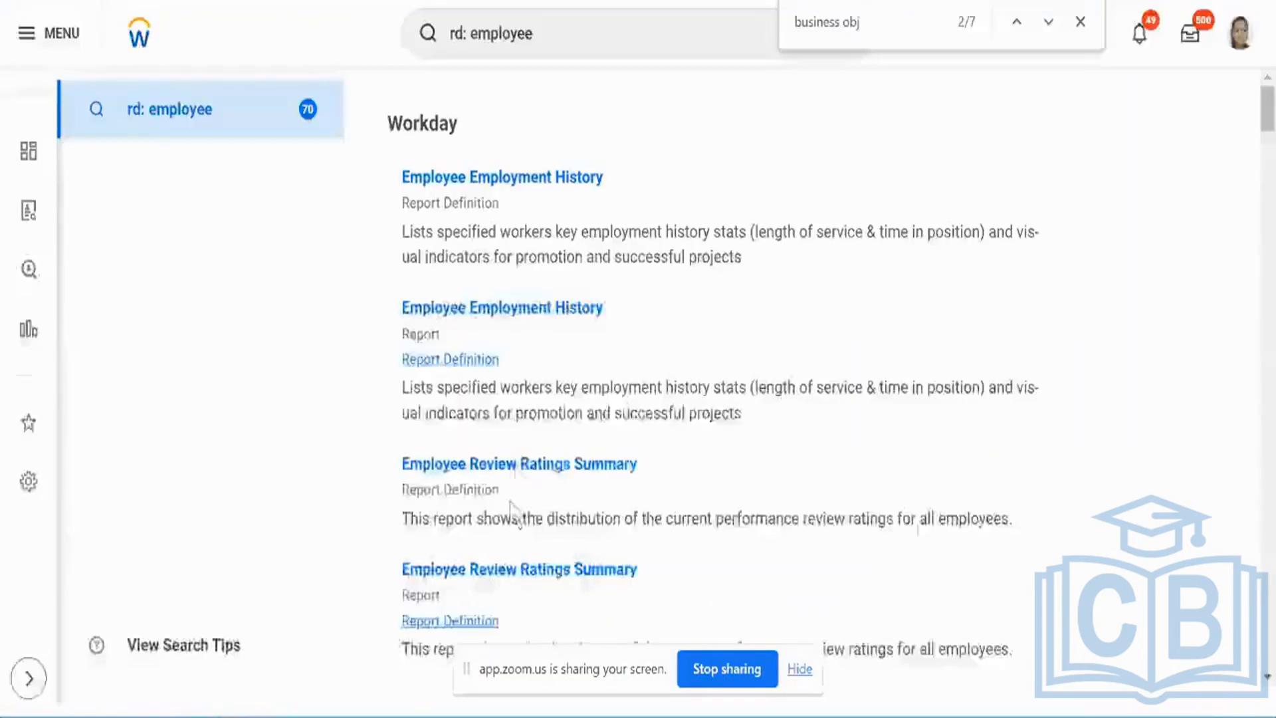
right_click(551, 460)
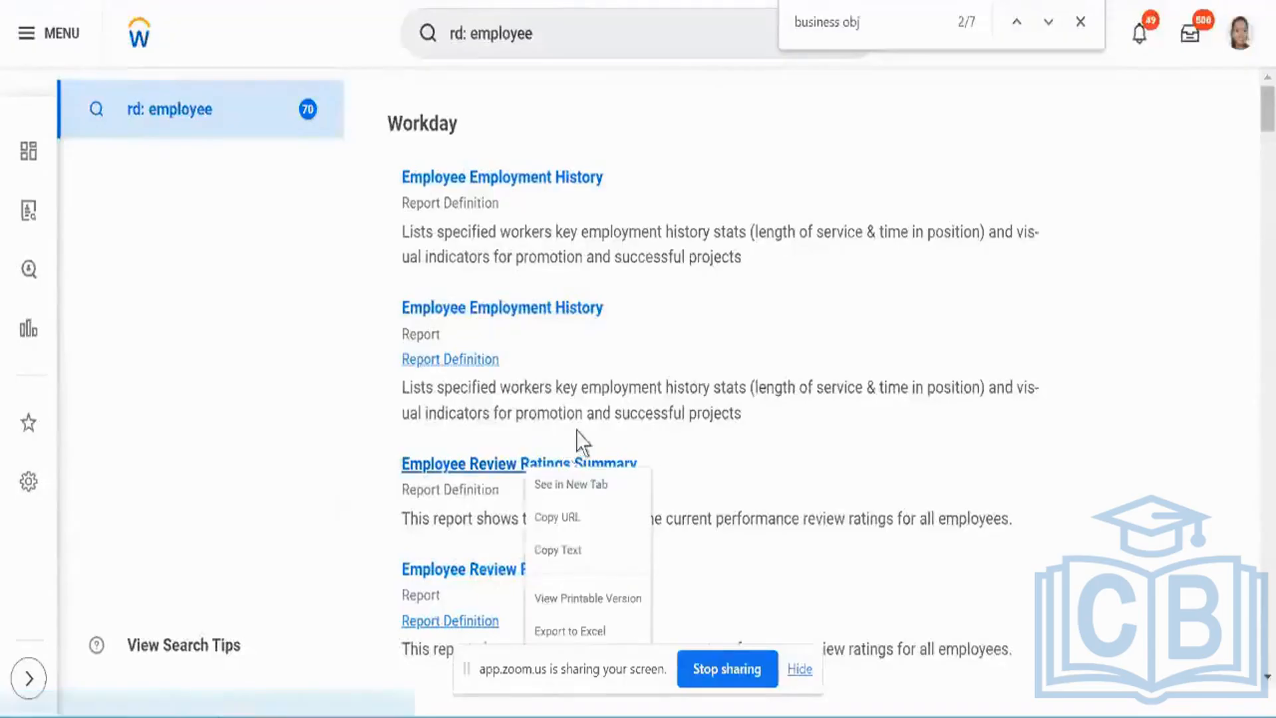
click(577, 488)
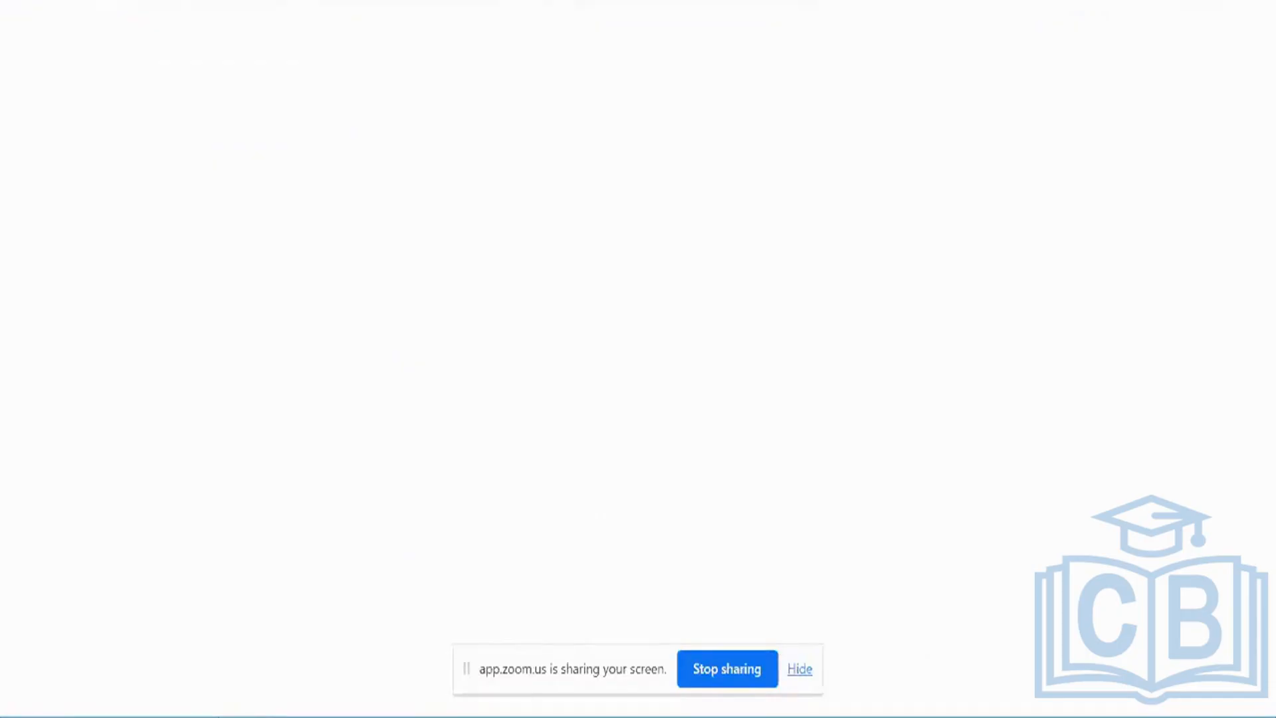
click(628, 2)
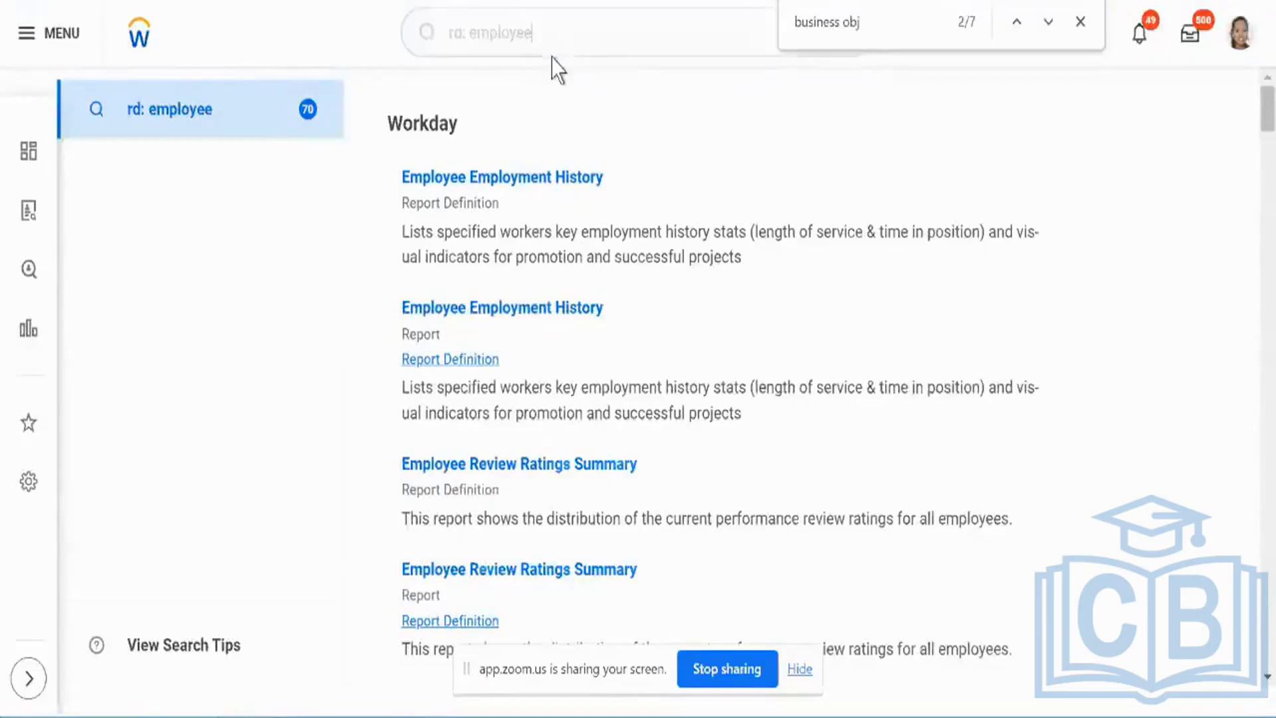
- Replace the search with 'view report' and show its full results
click(572, 44)
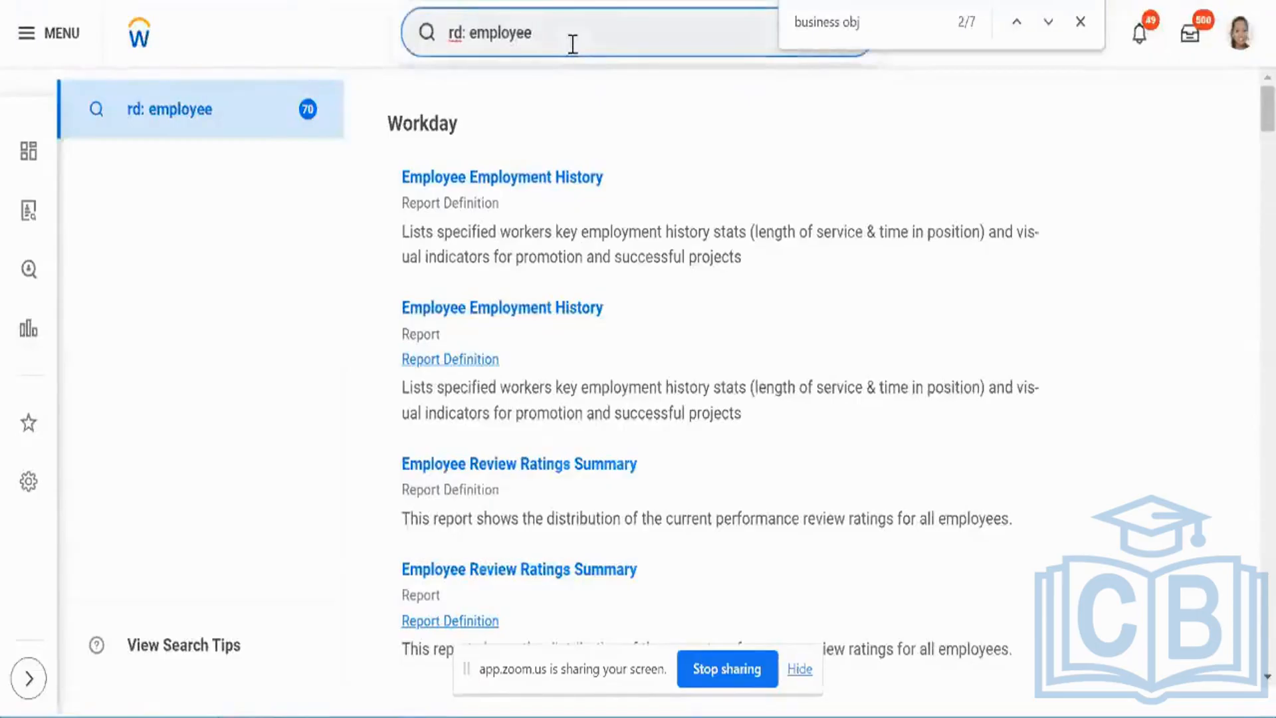
key(ctrl+a)
key(BackSpace)
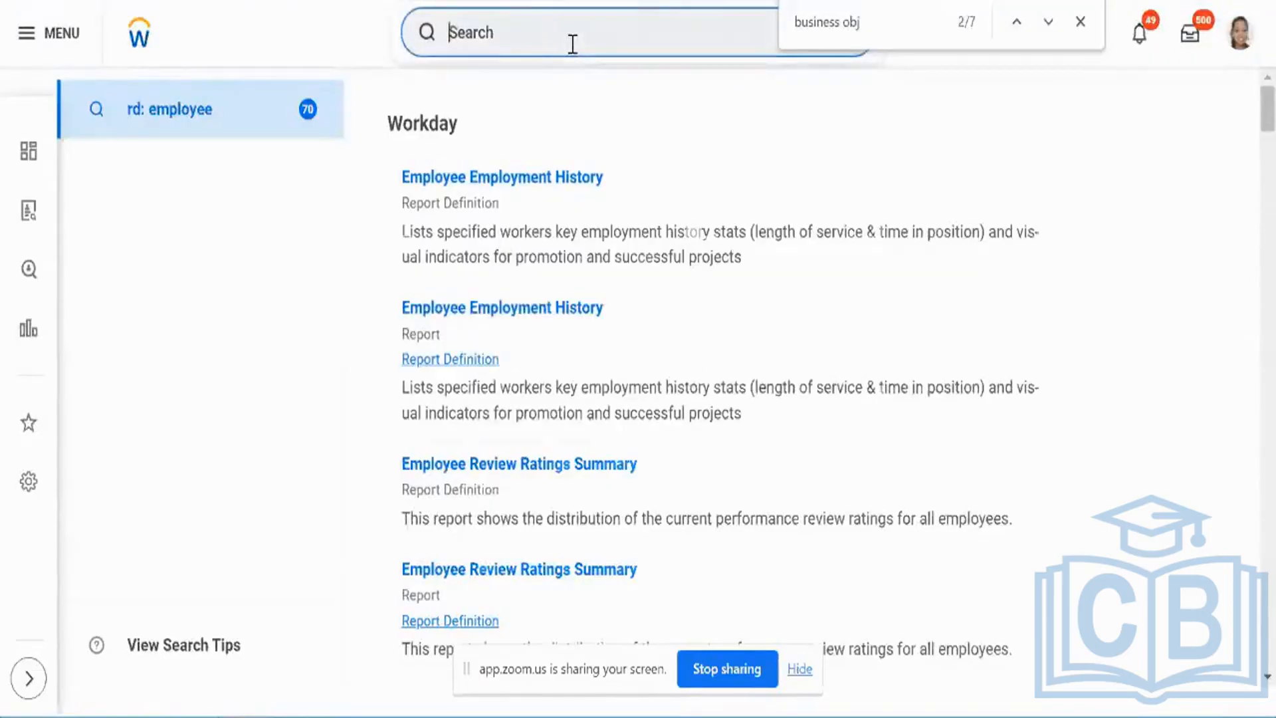
text(view report)
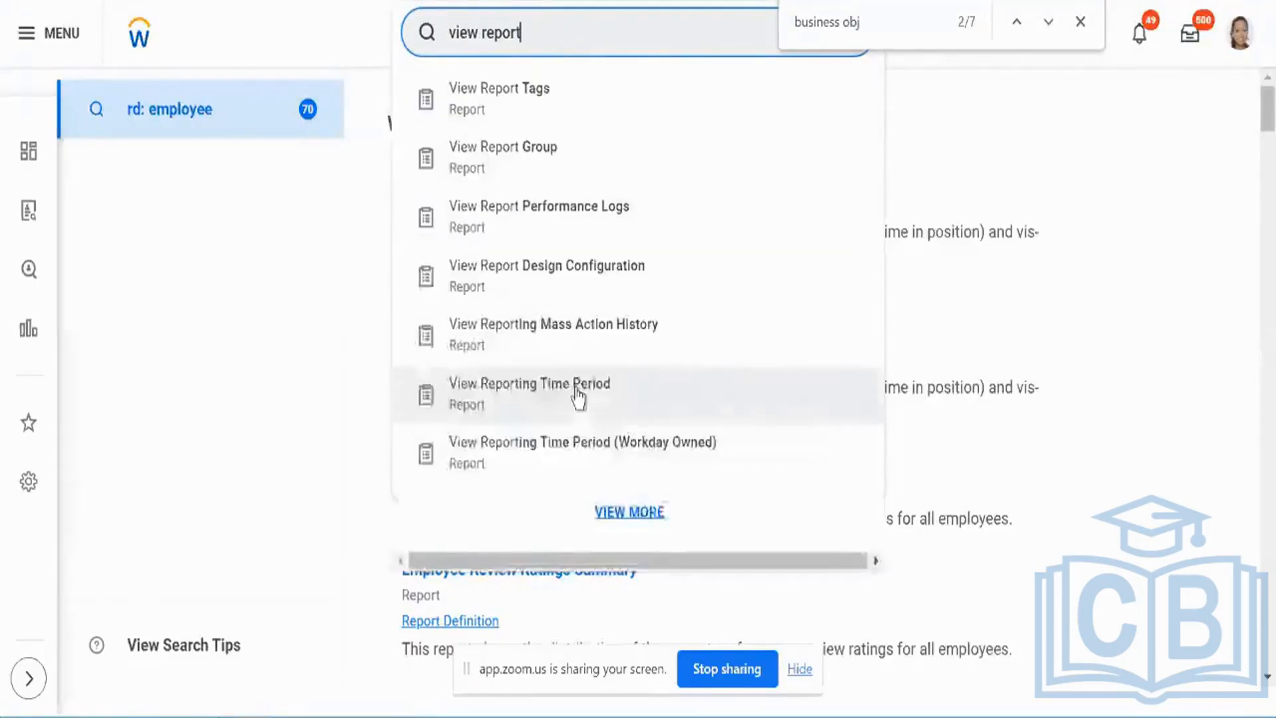
click(578, 397)
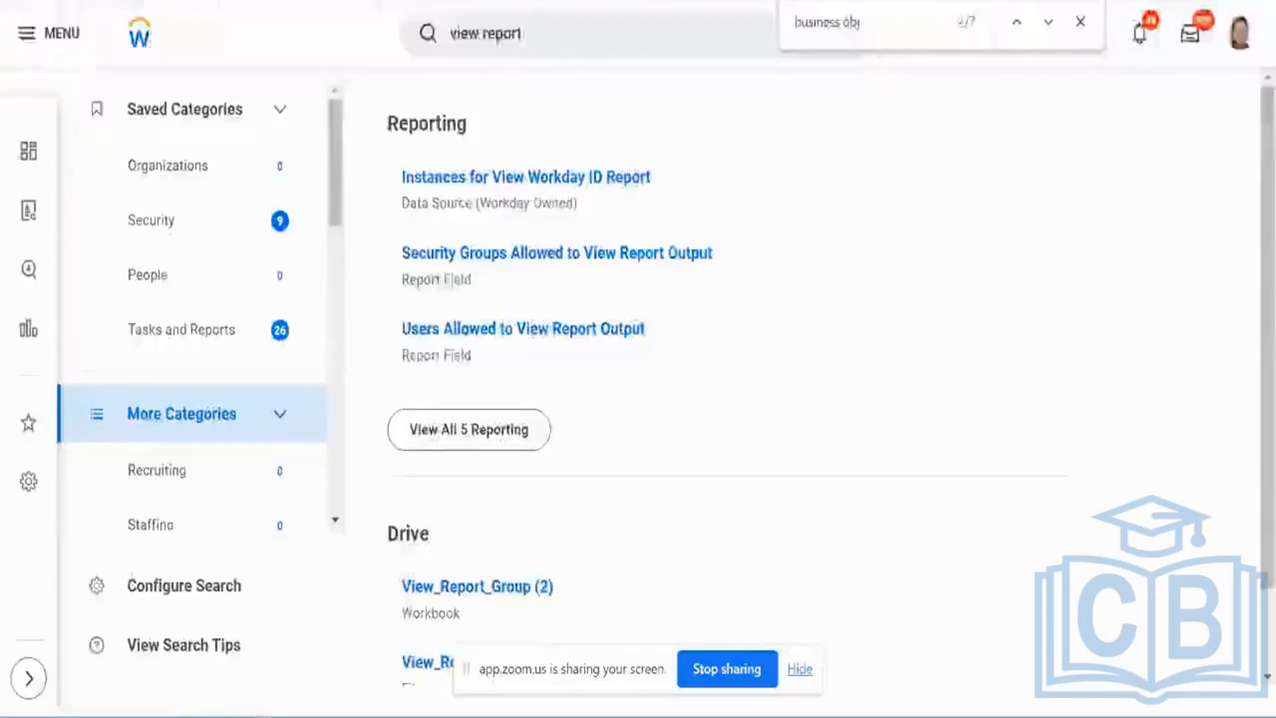
- Narrow the 'view report' results to Tasks and Reports, then clear the search box
scroll(709, 521, down, 1)
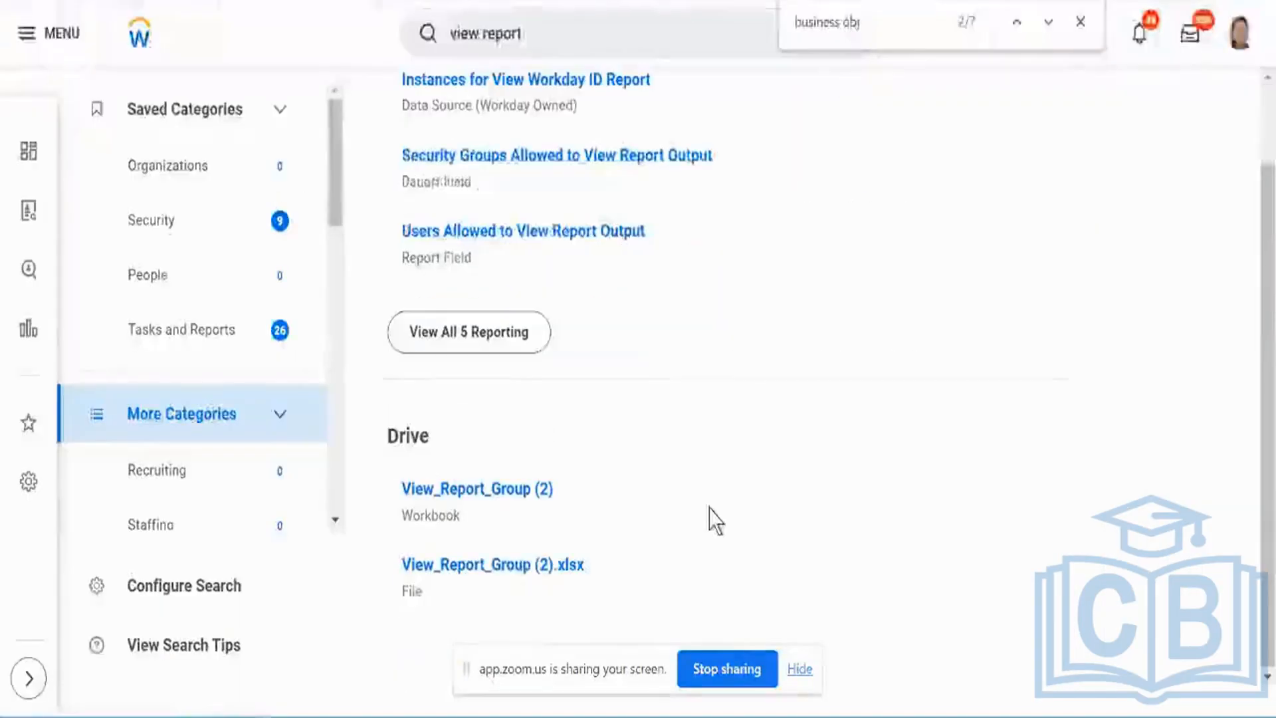
click(265, 328)
scroll(711, 416, down, 15)
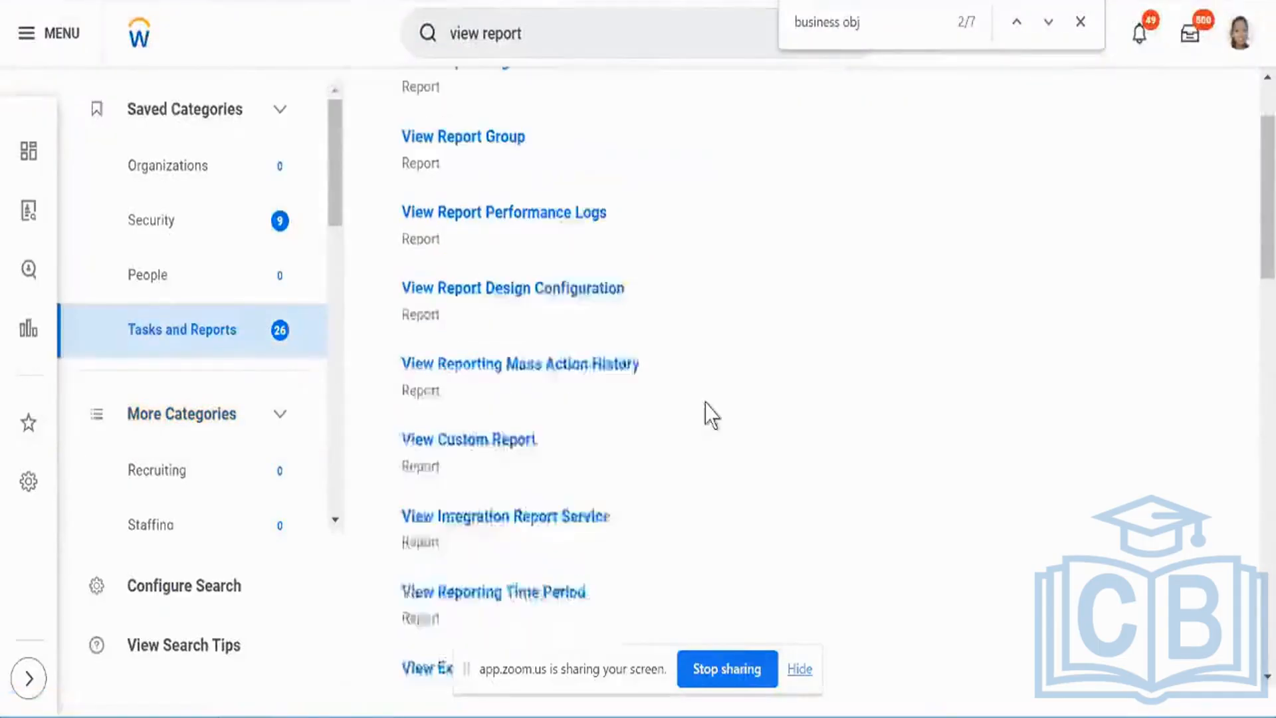
scroll(711, 415, down, 10)
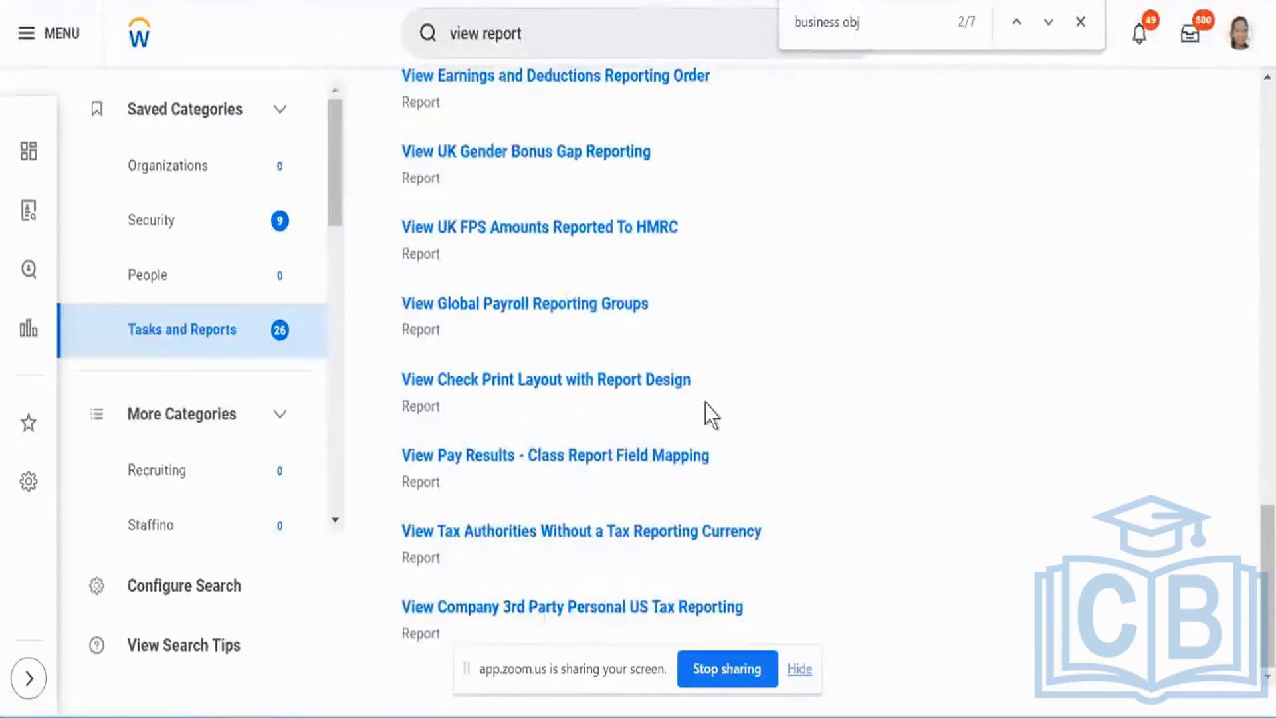
scroll(711, 416, up, 20)
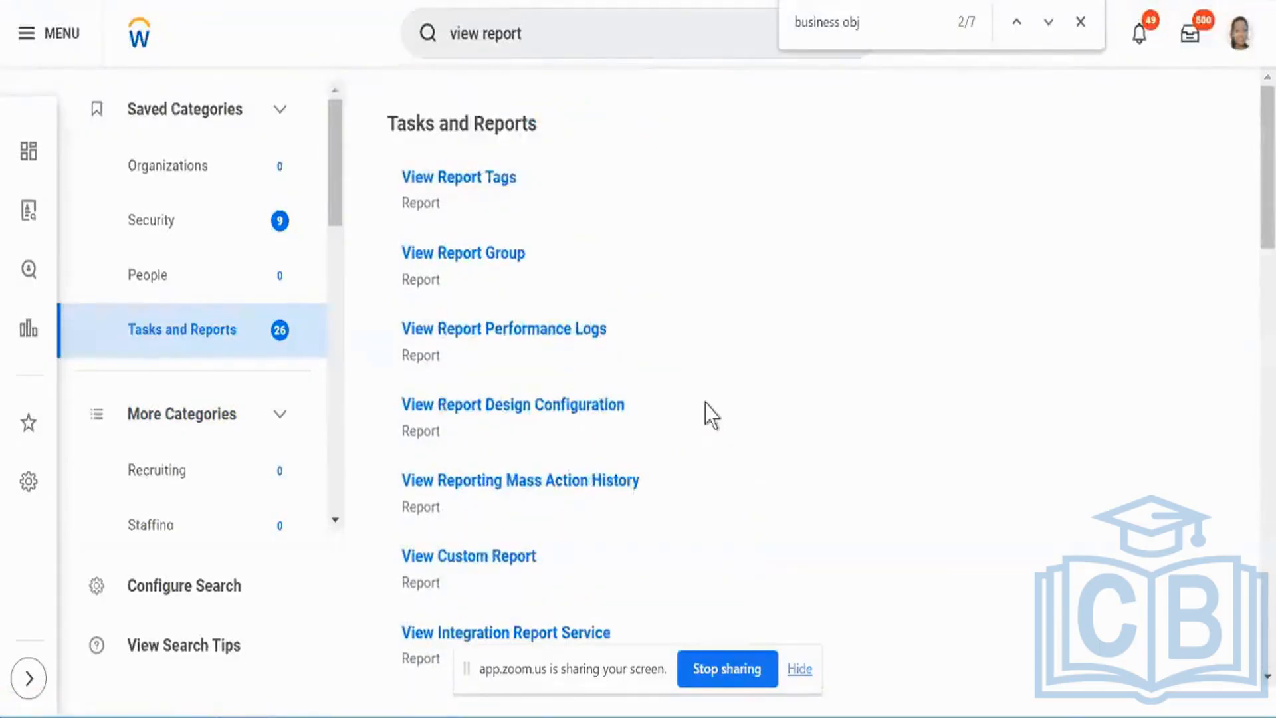
click(667, 21)
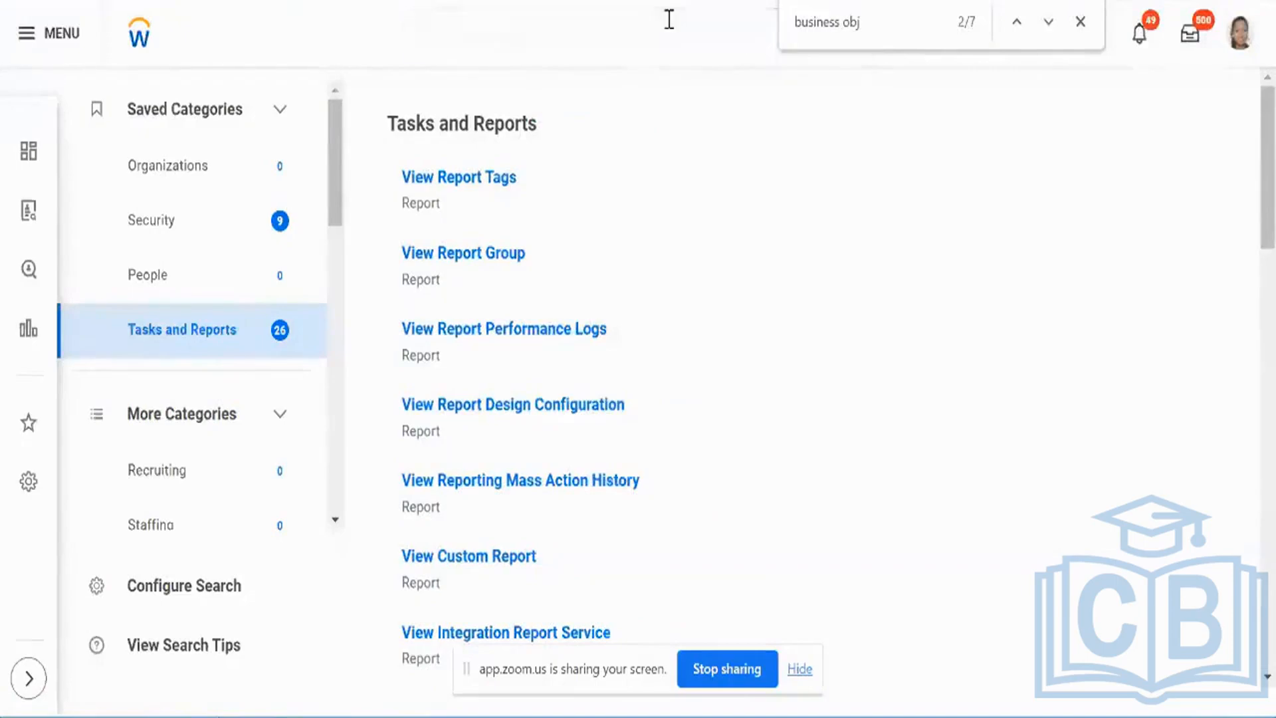
key(ctrl+shift+Left)
key(BackSpace)
- Search 'employee' and open the Employee PIP review template in a new tab
key(ctrl+BackSpace)
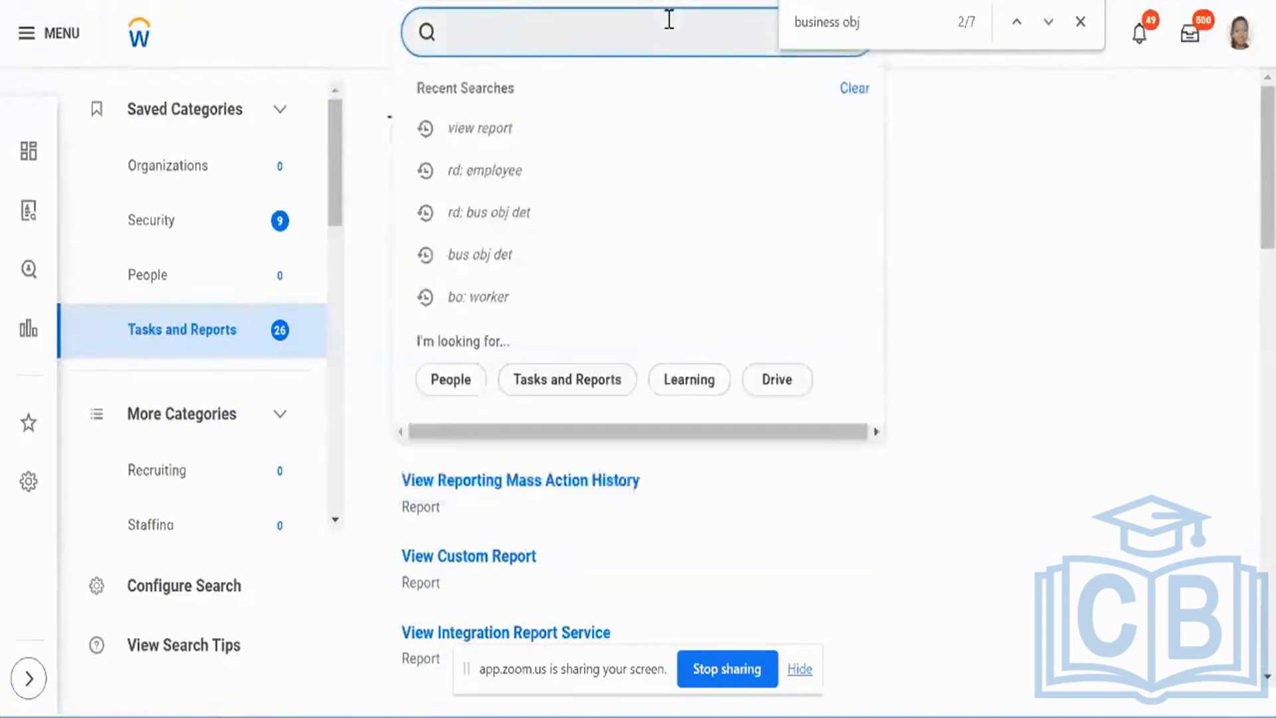
text(employee)
key(Return)
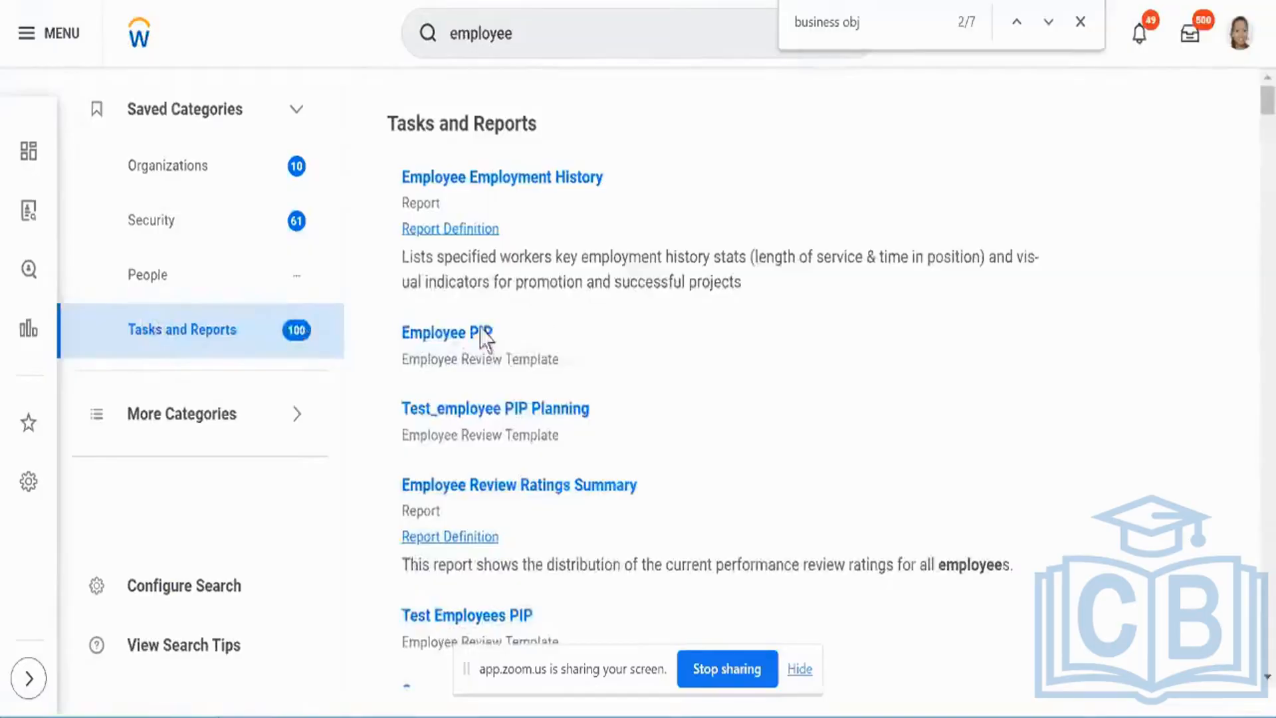
right_click(526, 355)
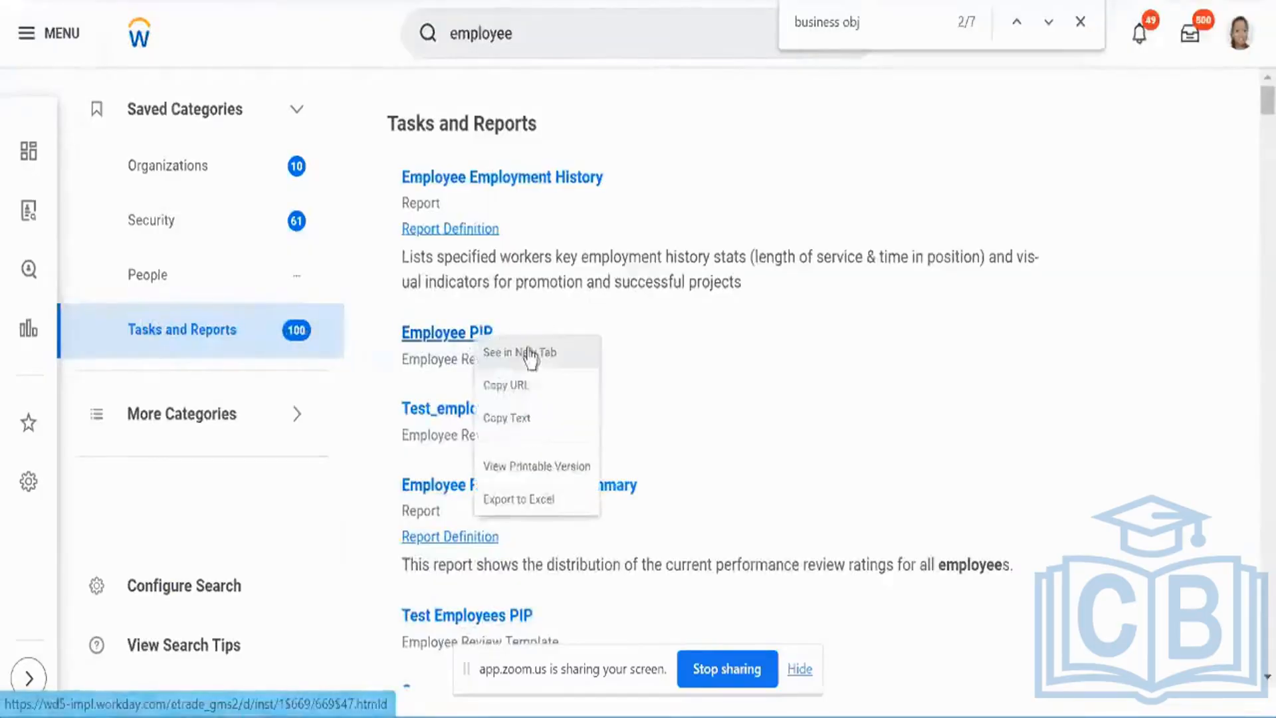
click(527, 358)
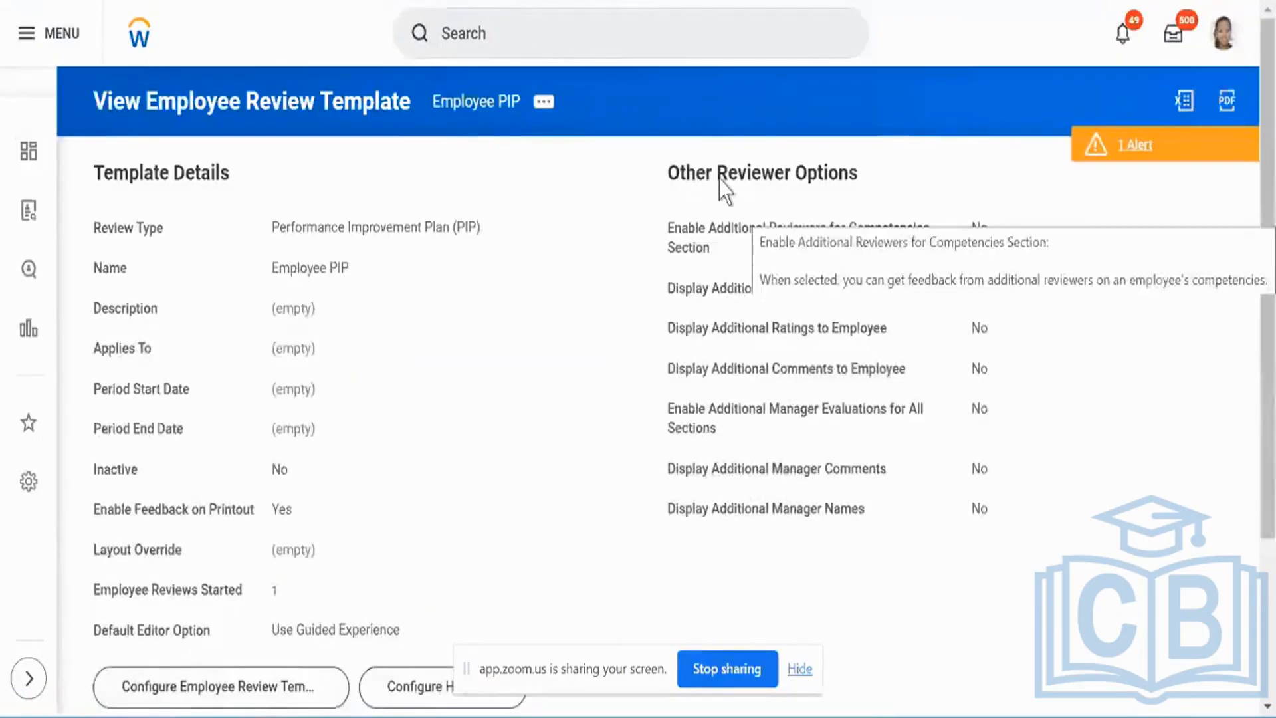
scroll(535, 269, down, 3)
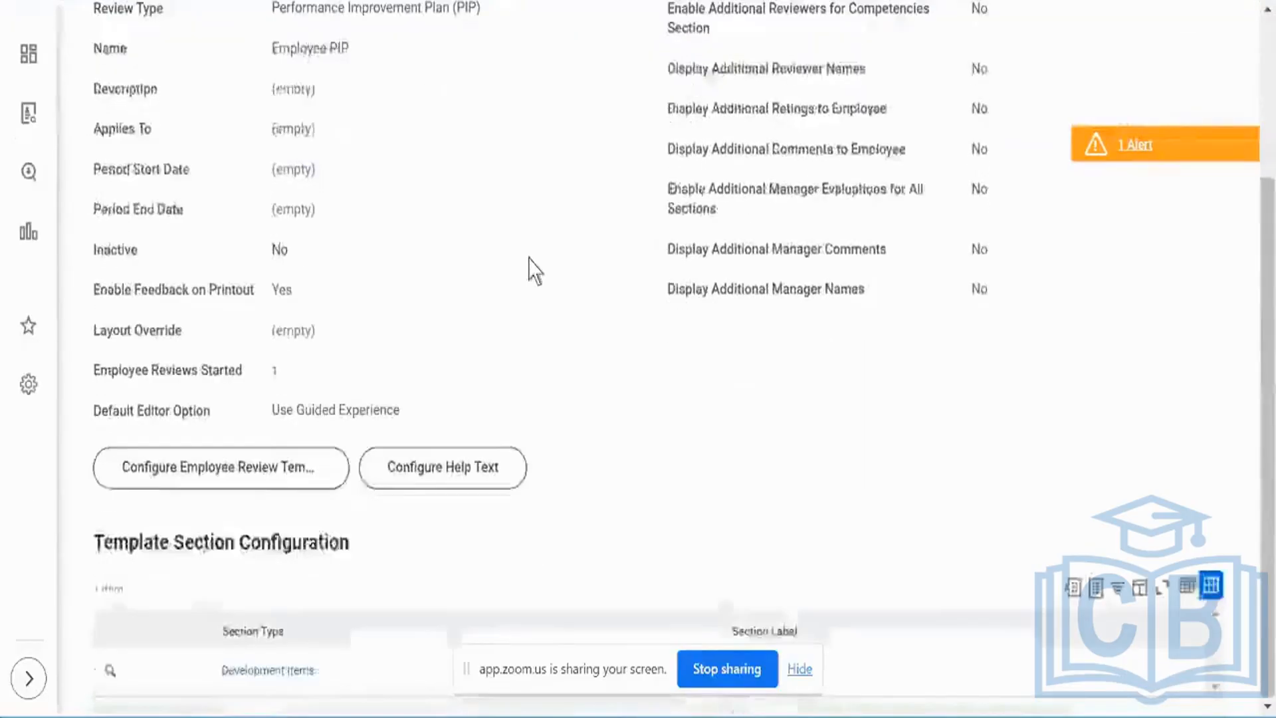
scroll(535, 269, up, 2)
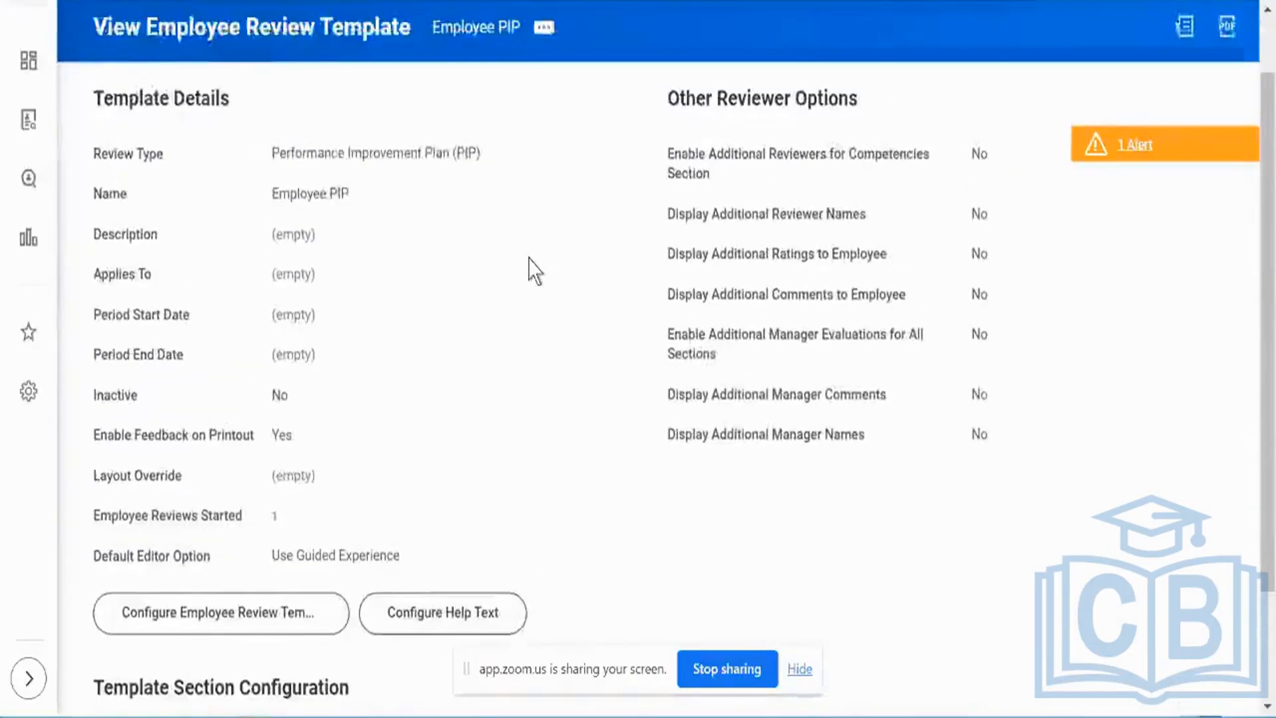
scroll(535, 269, up, 1)
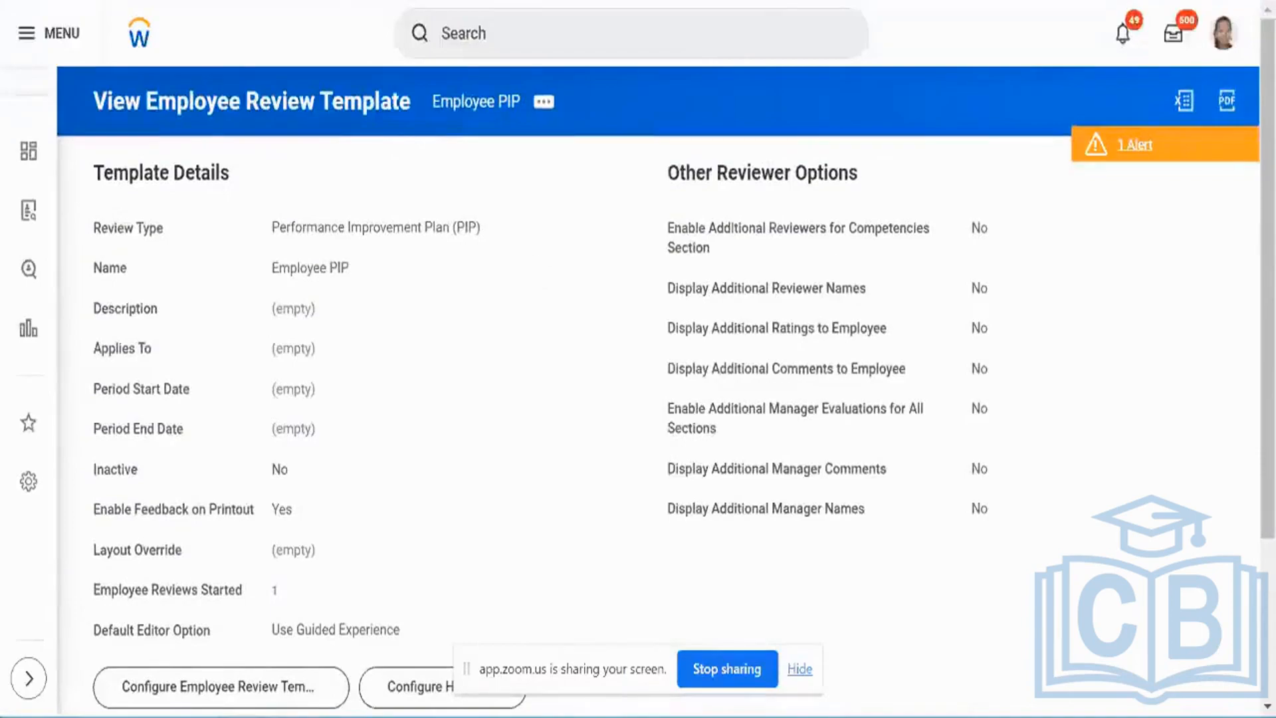
click(532, 2)
- Open the Employee Overview report from the employee search results
scroll(685, 372, down, 1)
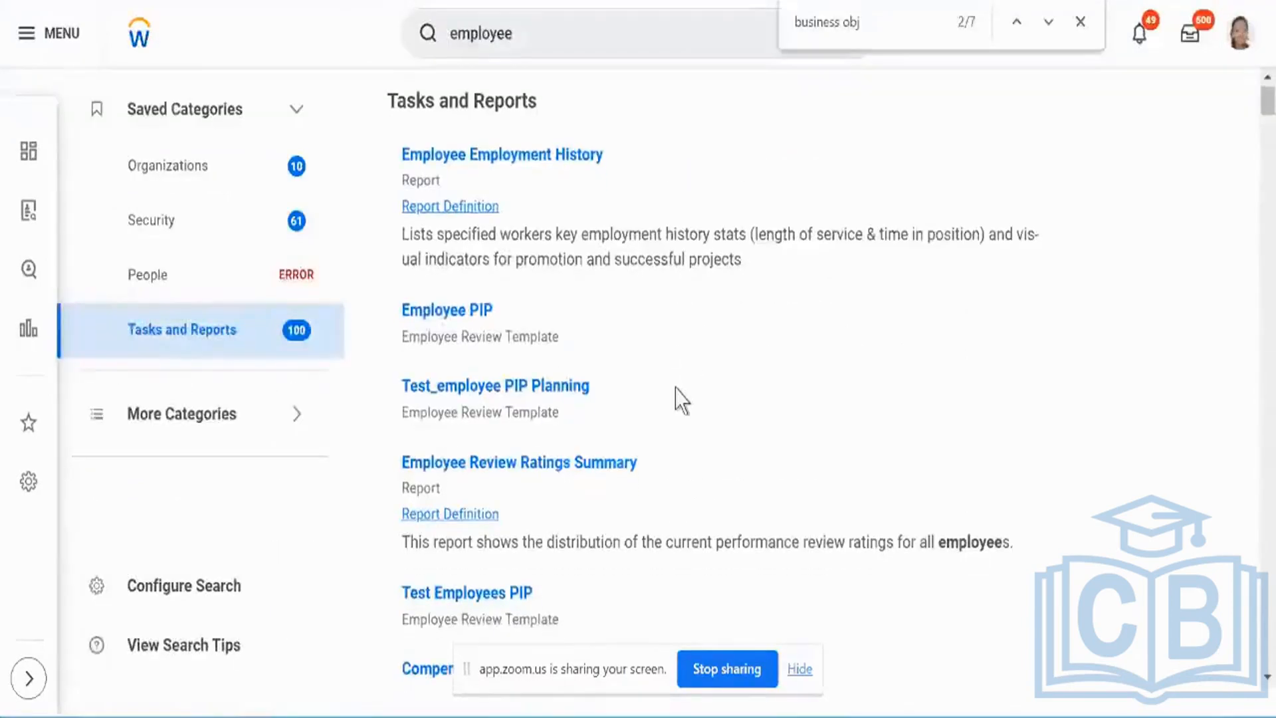
scroll(682, 398, down, 3)
scroll(678, 392, down, 2)
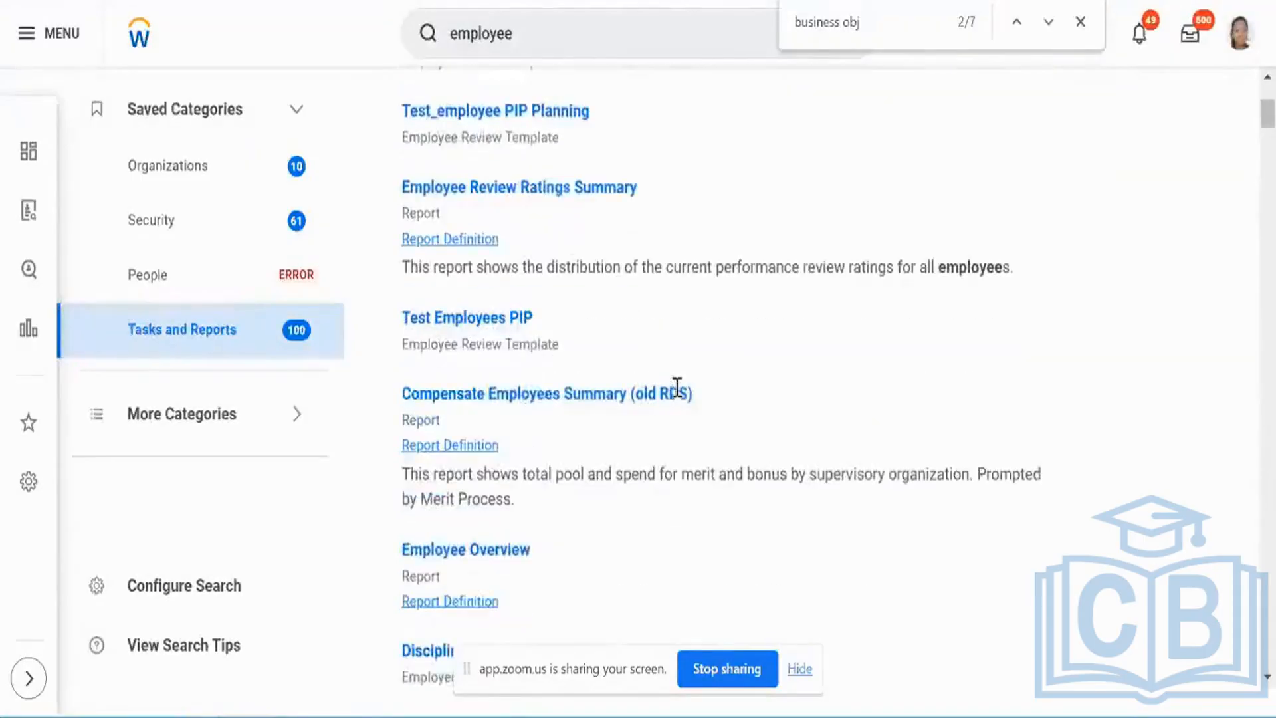
scroll(678, 392, down, 2)
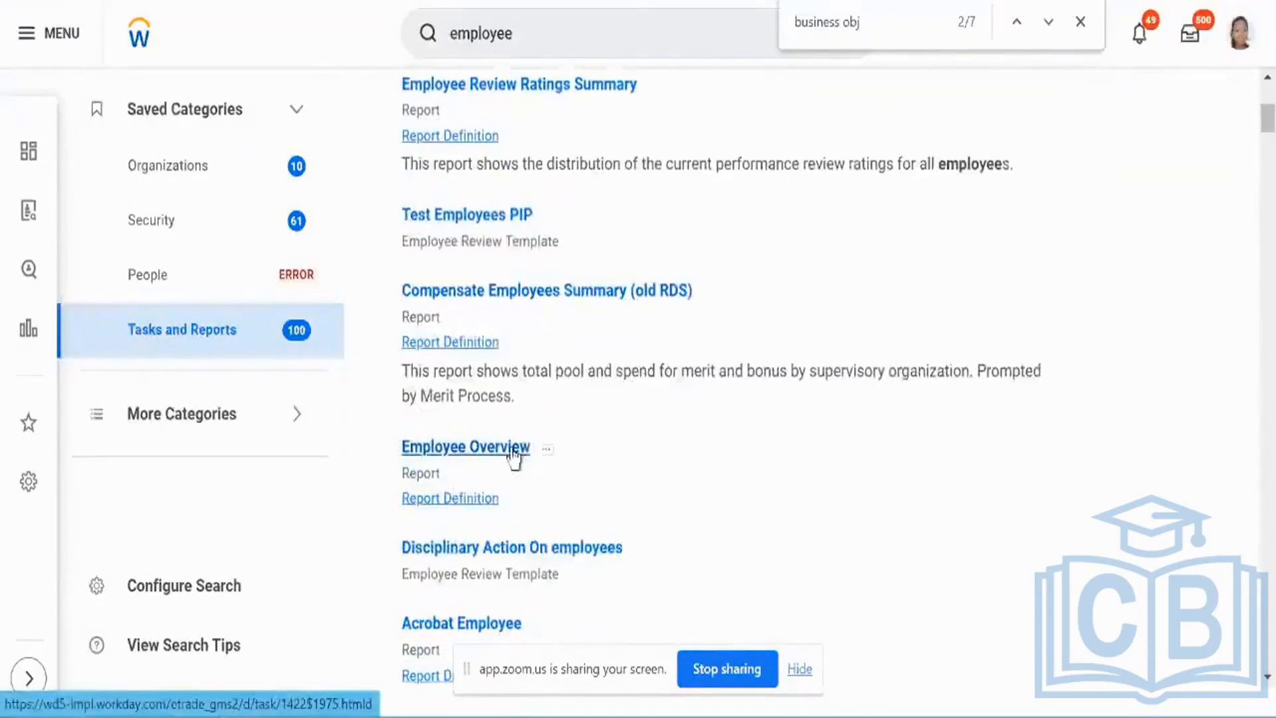
right_click(536, 470)
click(548, 465)
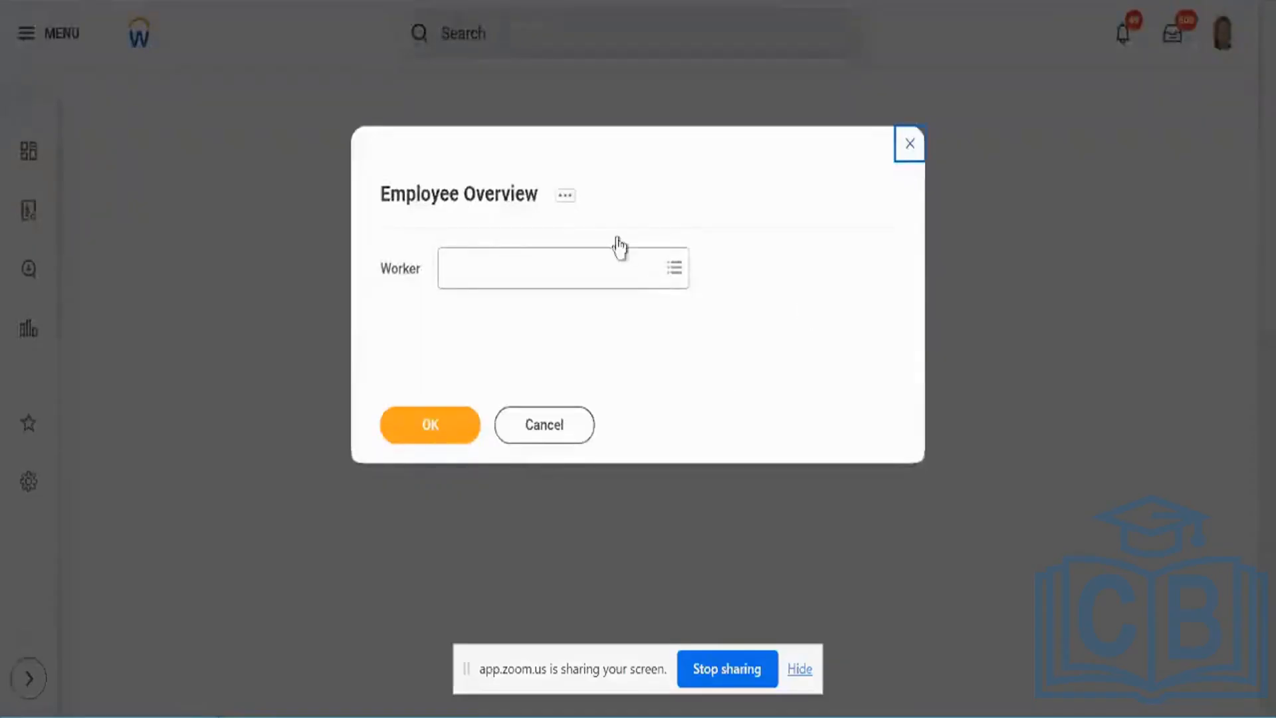
- Run Employee Overview for the chosen worker, showing their photo, phone and active projects
click(537, 274)
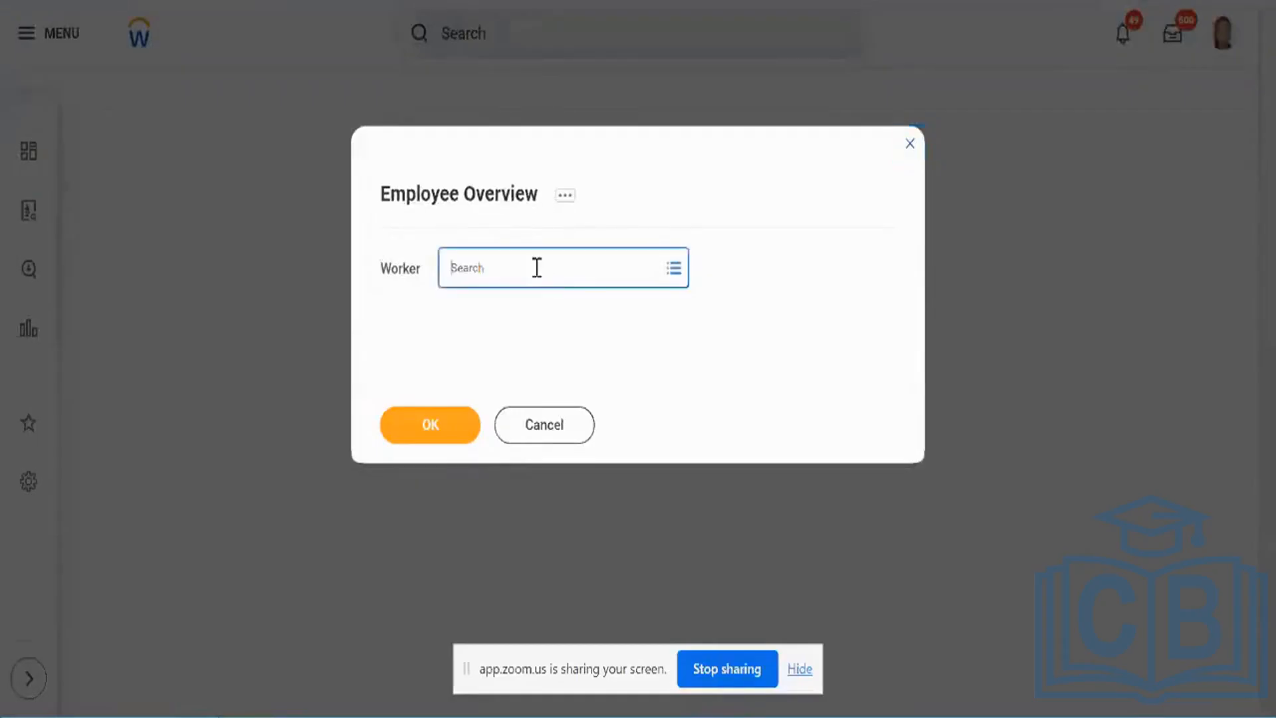
text(carol li)
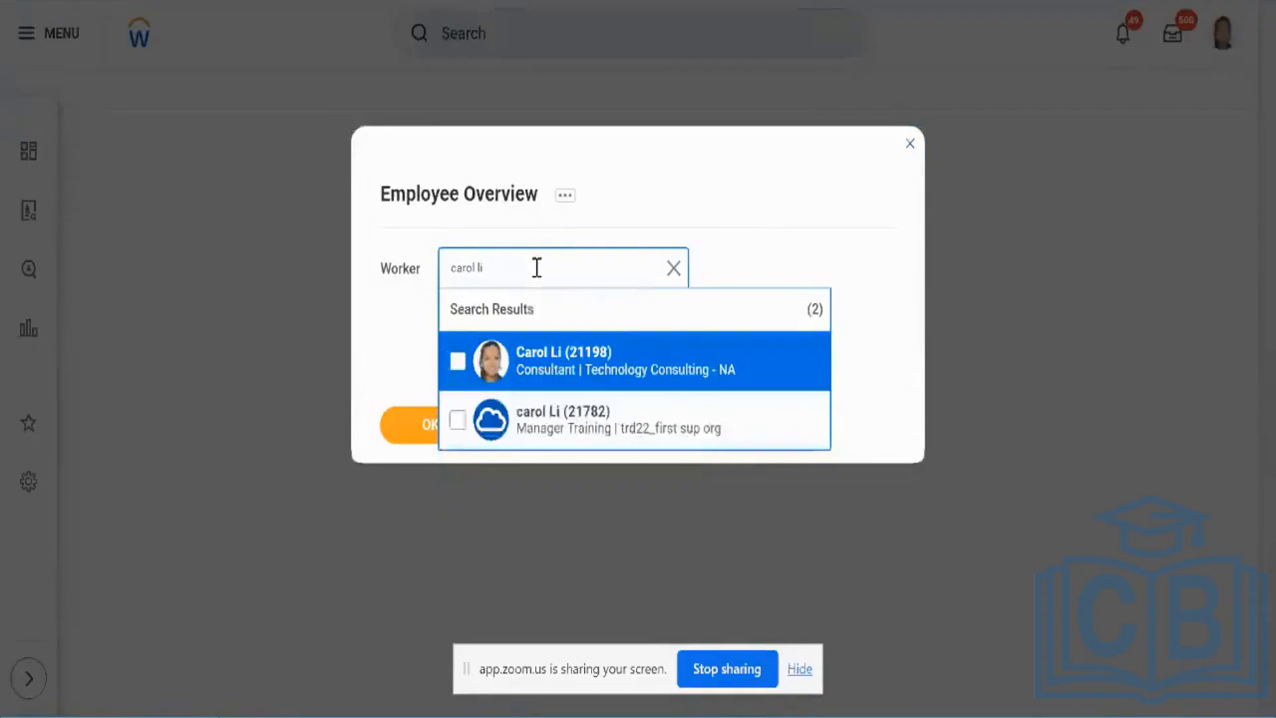
key(Return)
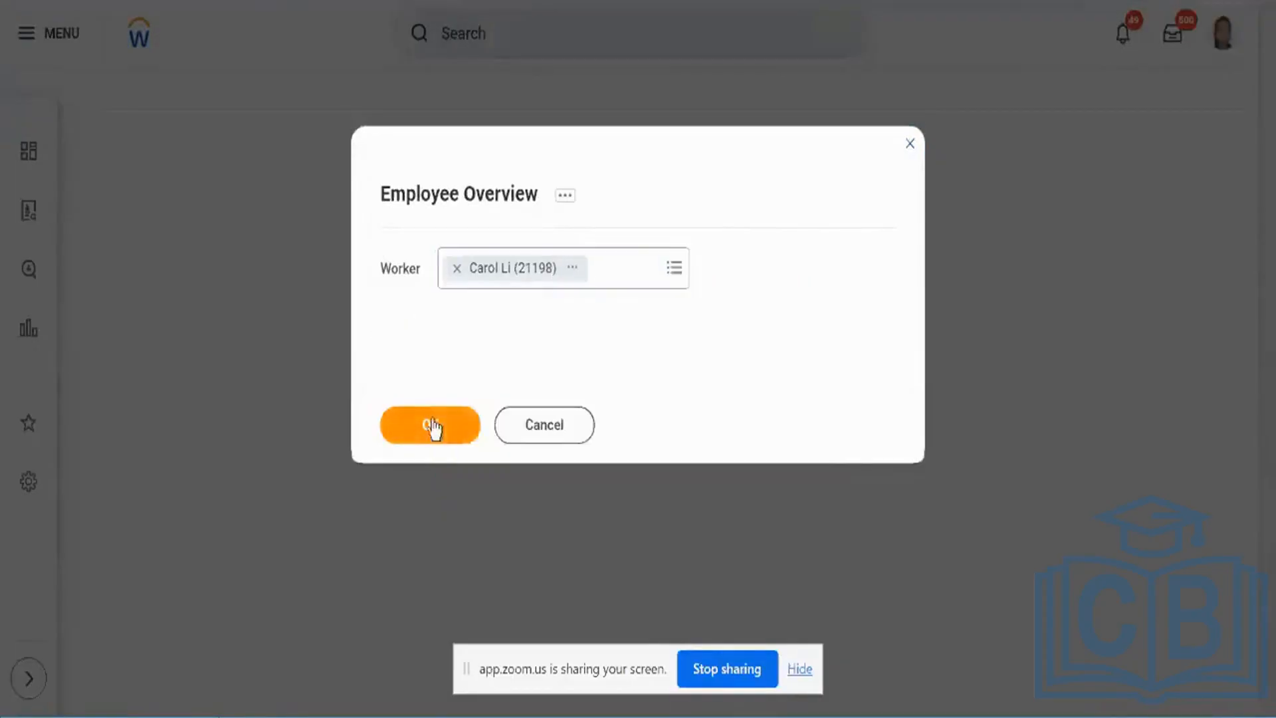
click(432, 424)
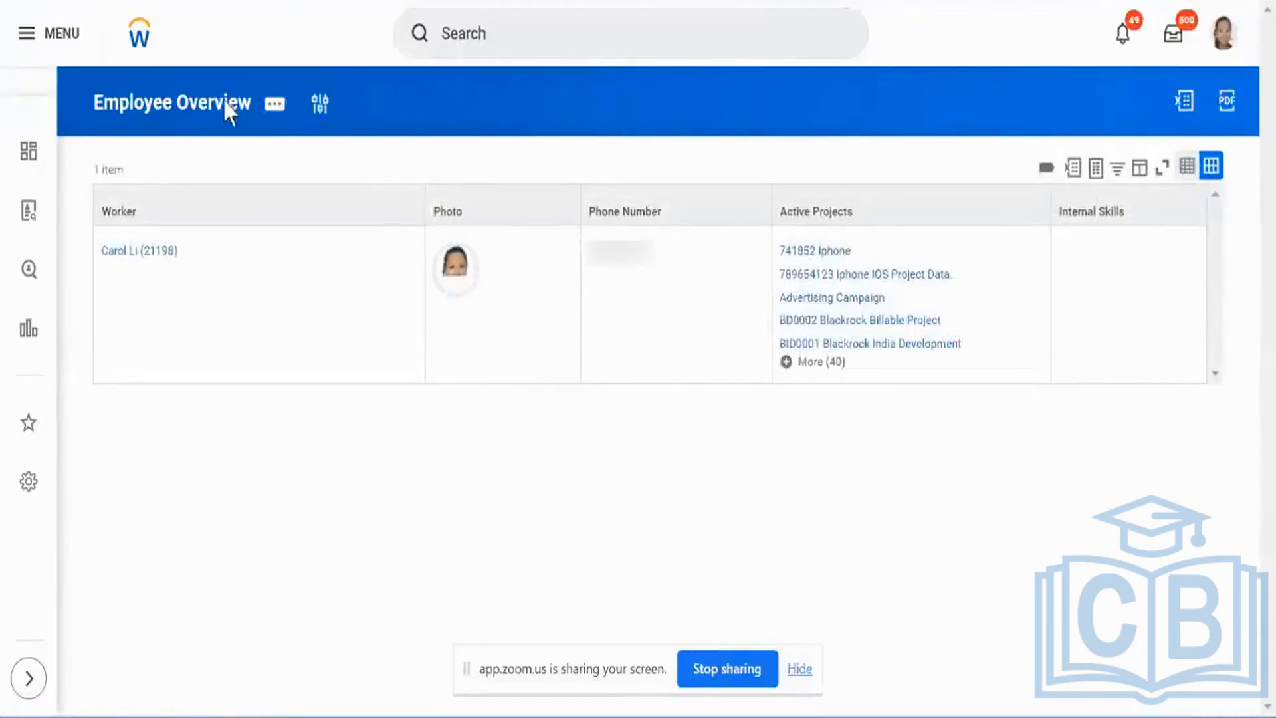
- Open the Employee Overview report definition in a new tab via its related actions
click(275, 107)
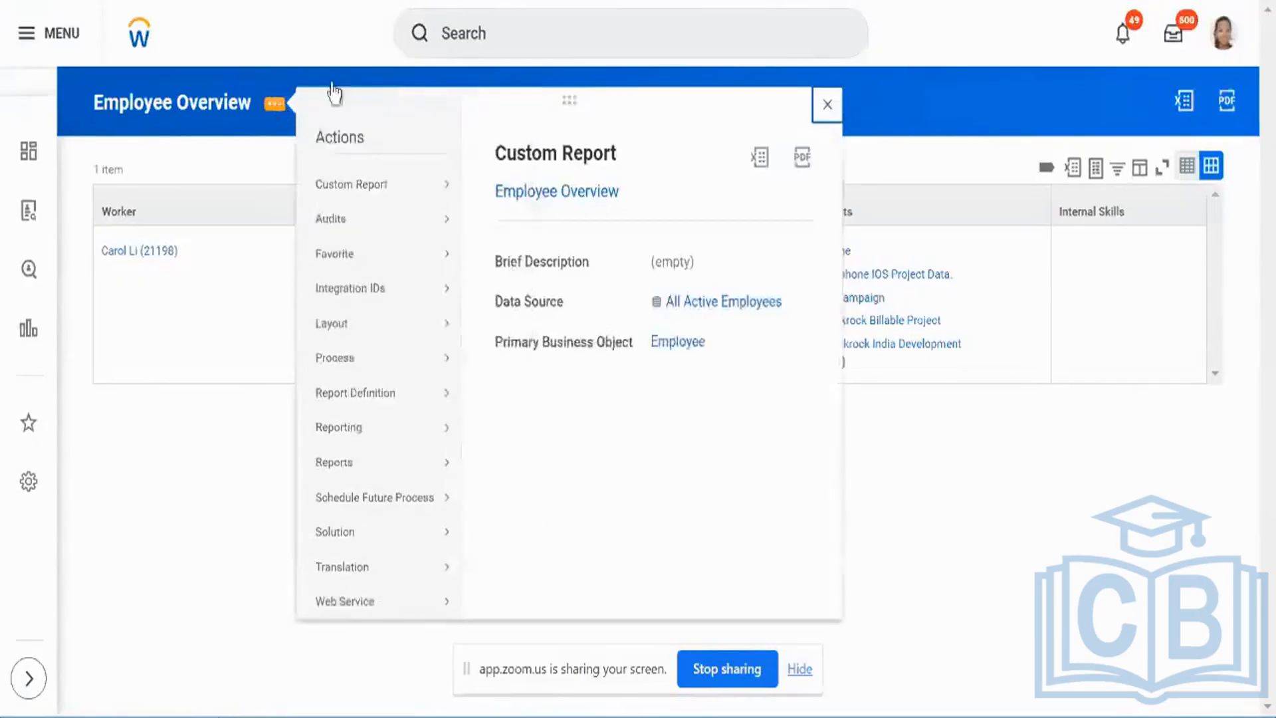
right_click(582, 208)
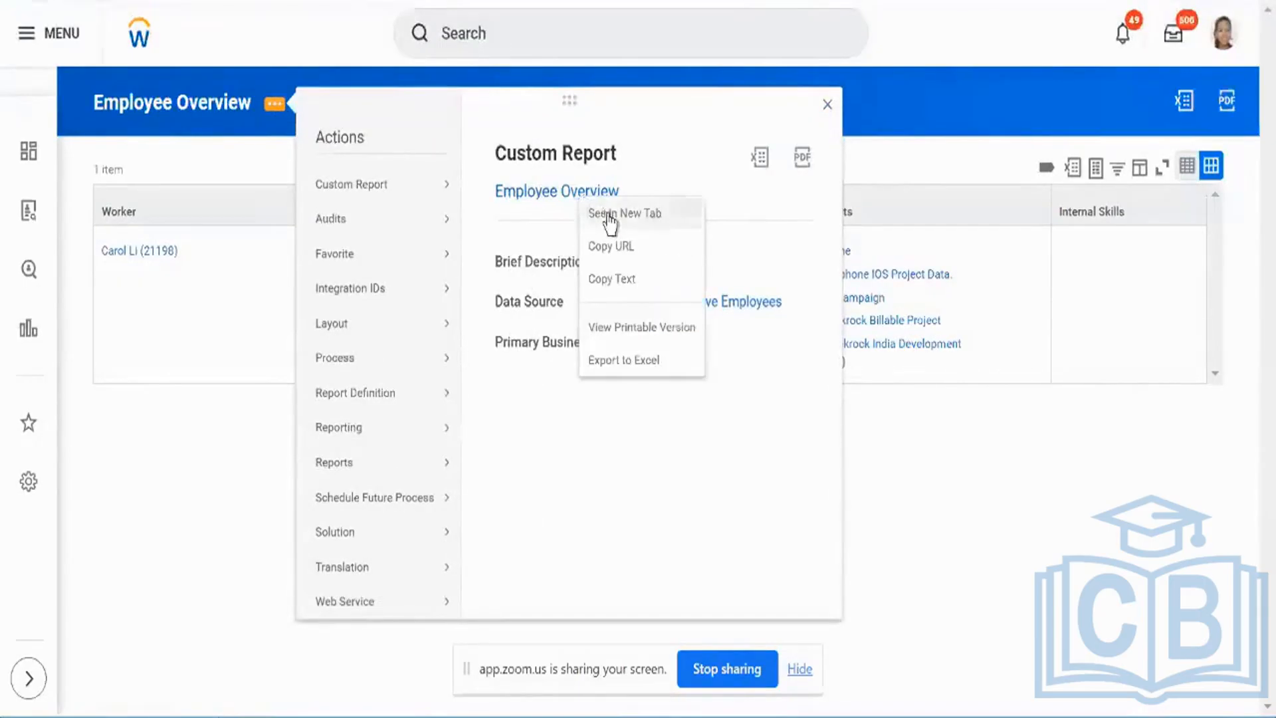
click(607, 214)
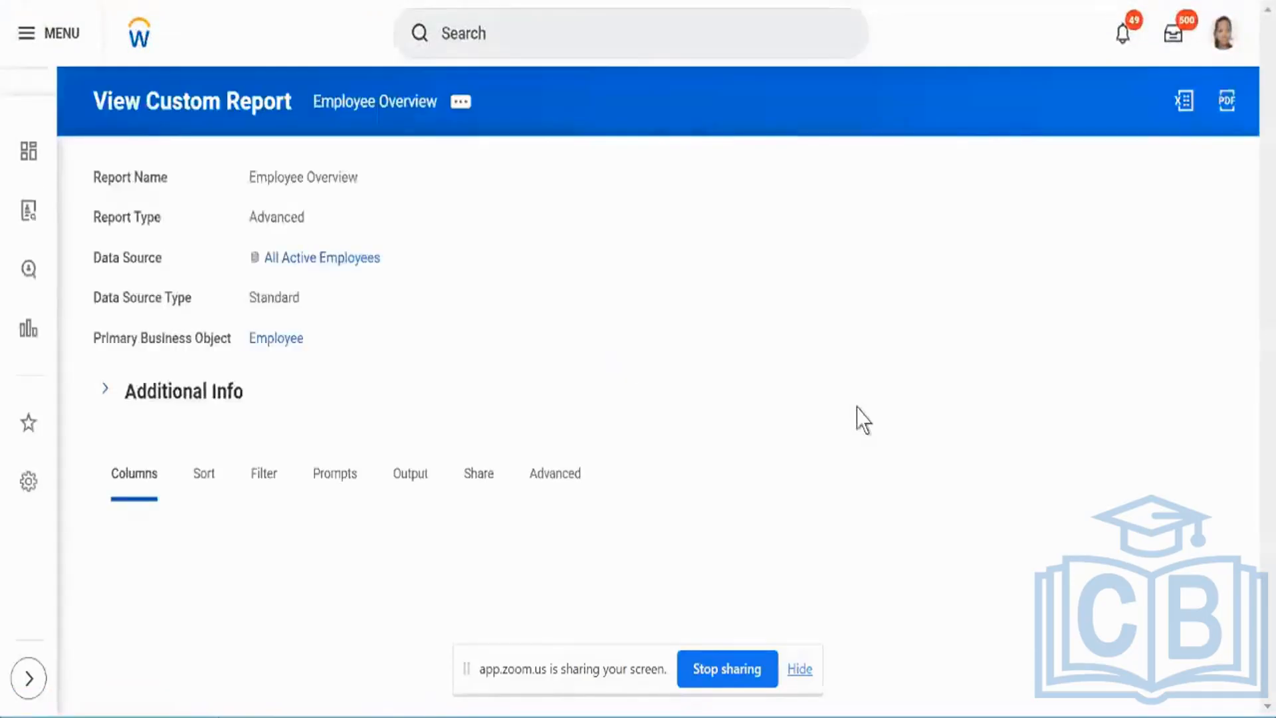
- Review the Employee Overview definition's columns, then bring up the Standard Reports slide (4 of 16)
scroll(861, 417, down, 3)
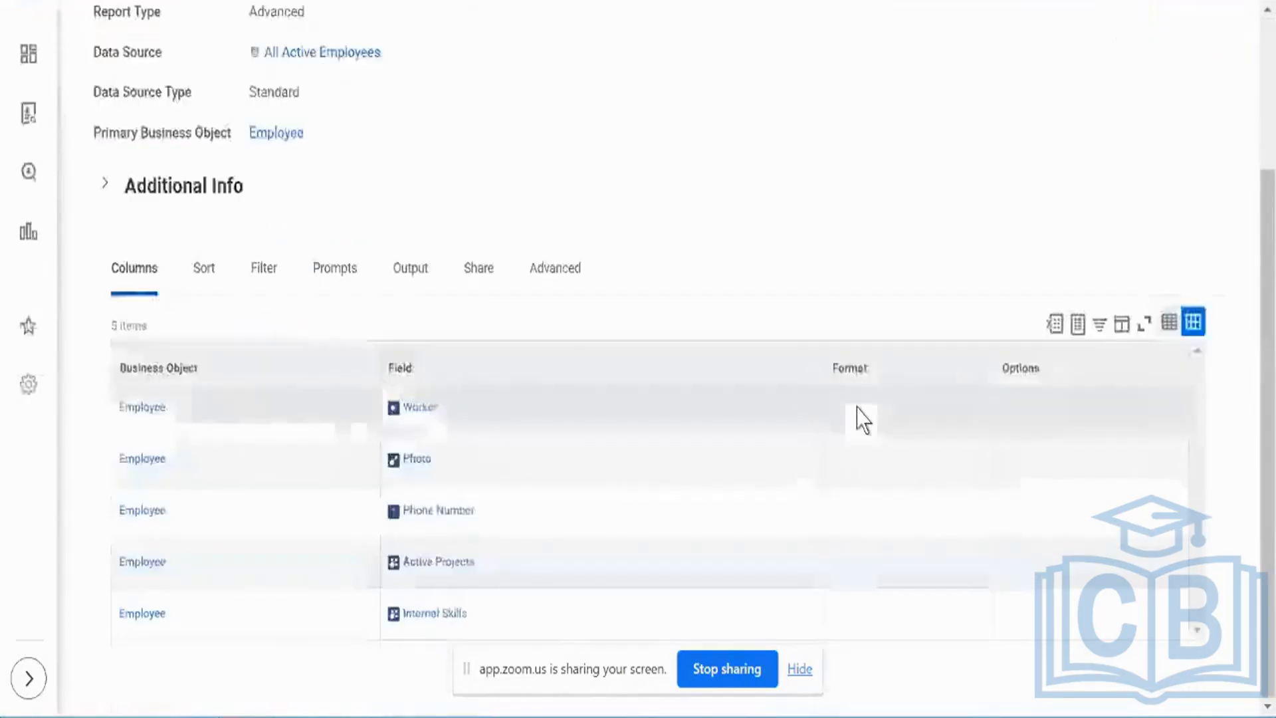
scroll(860, 416, up, 3)
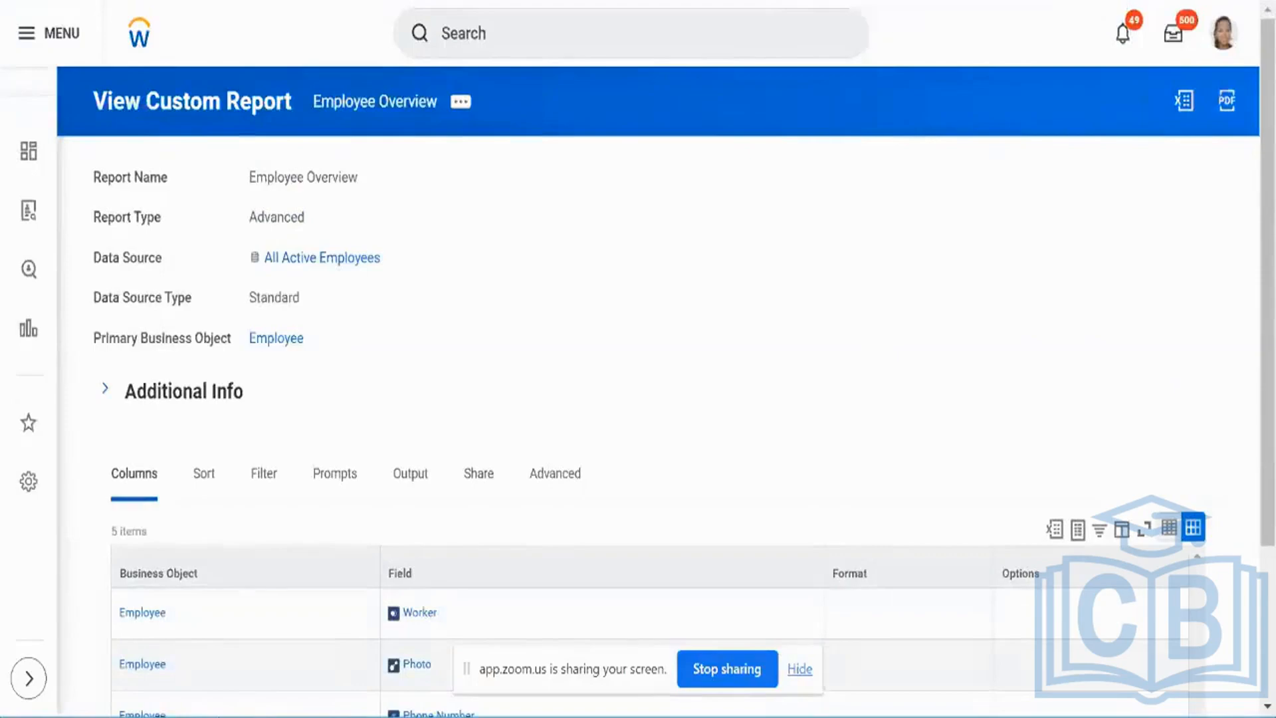
click(918, 1)
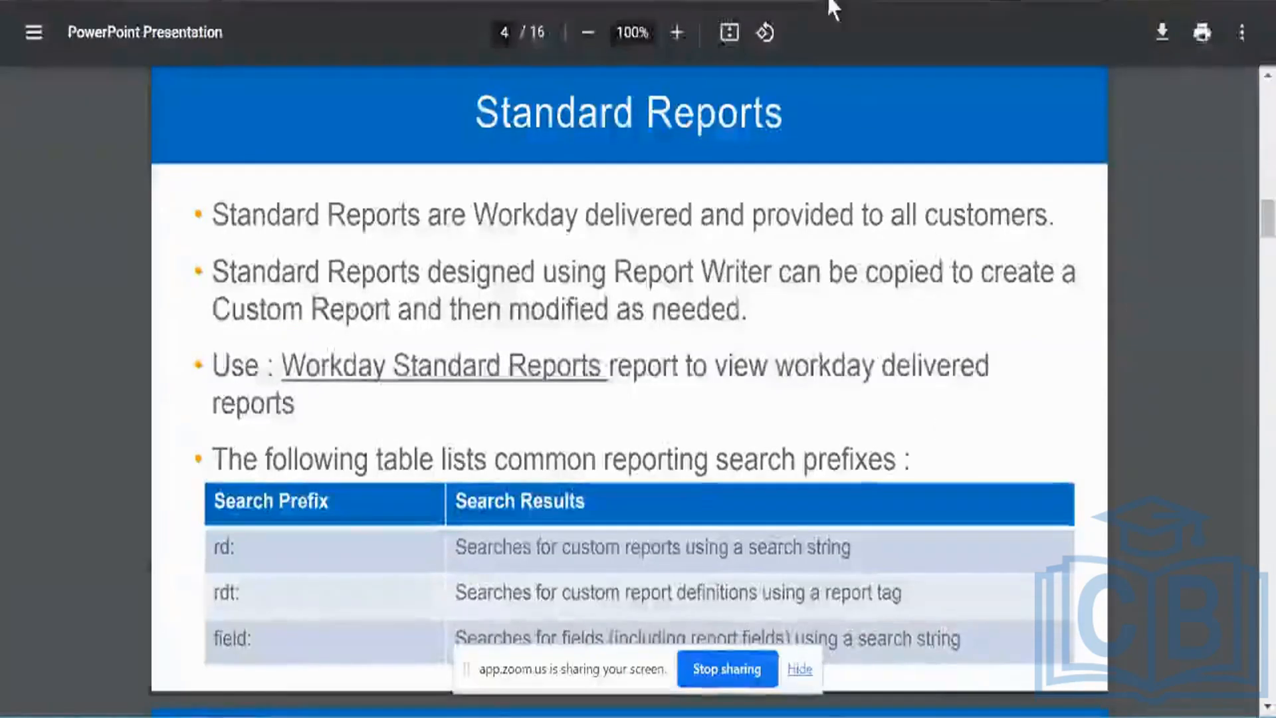
click(831, 1)
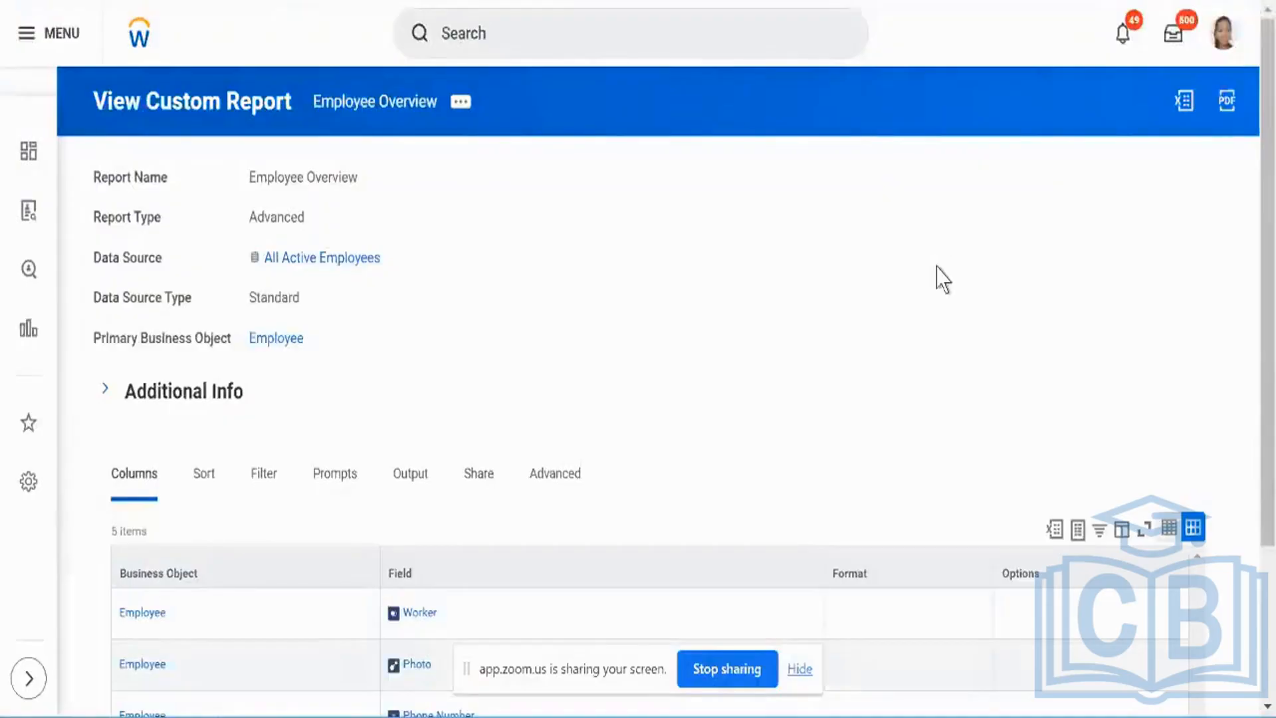
scroll(942, 287, down, 3)
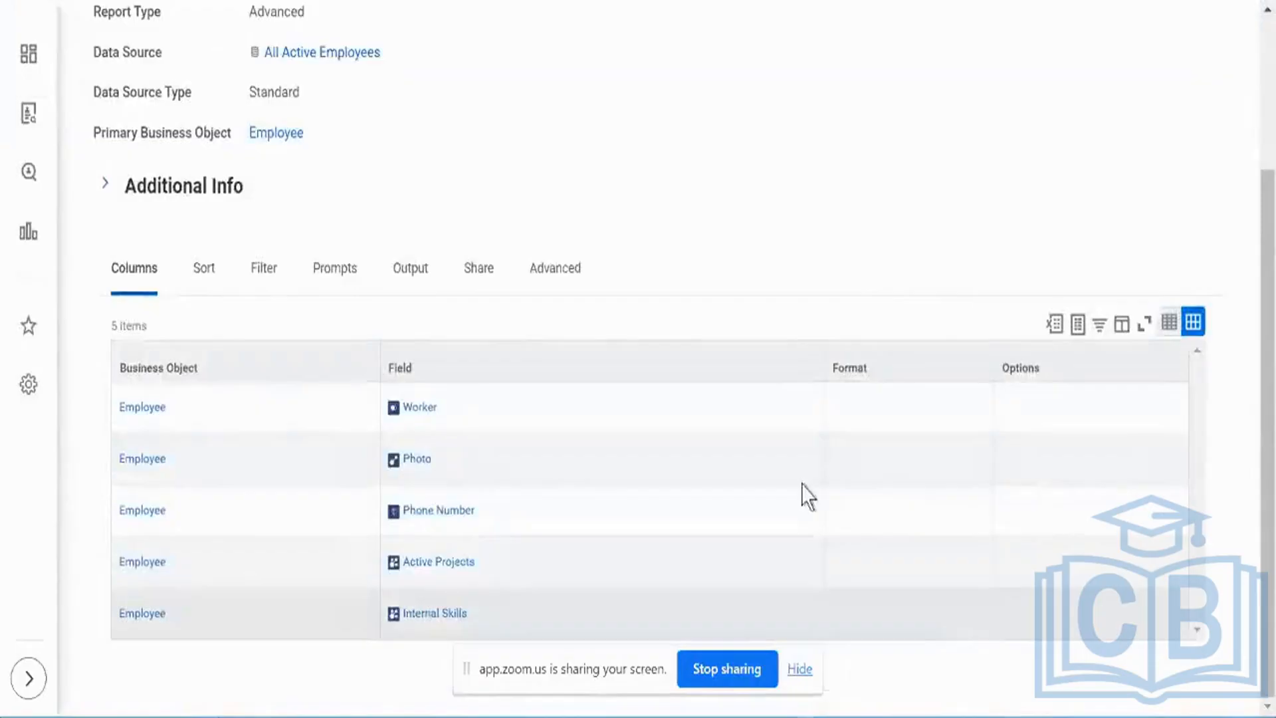
scroll(575, 170, up, 3)
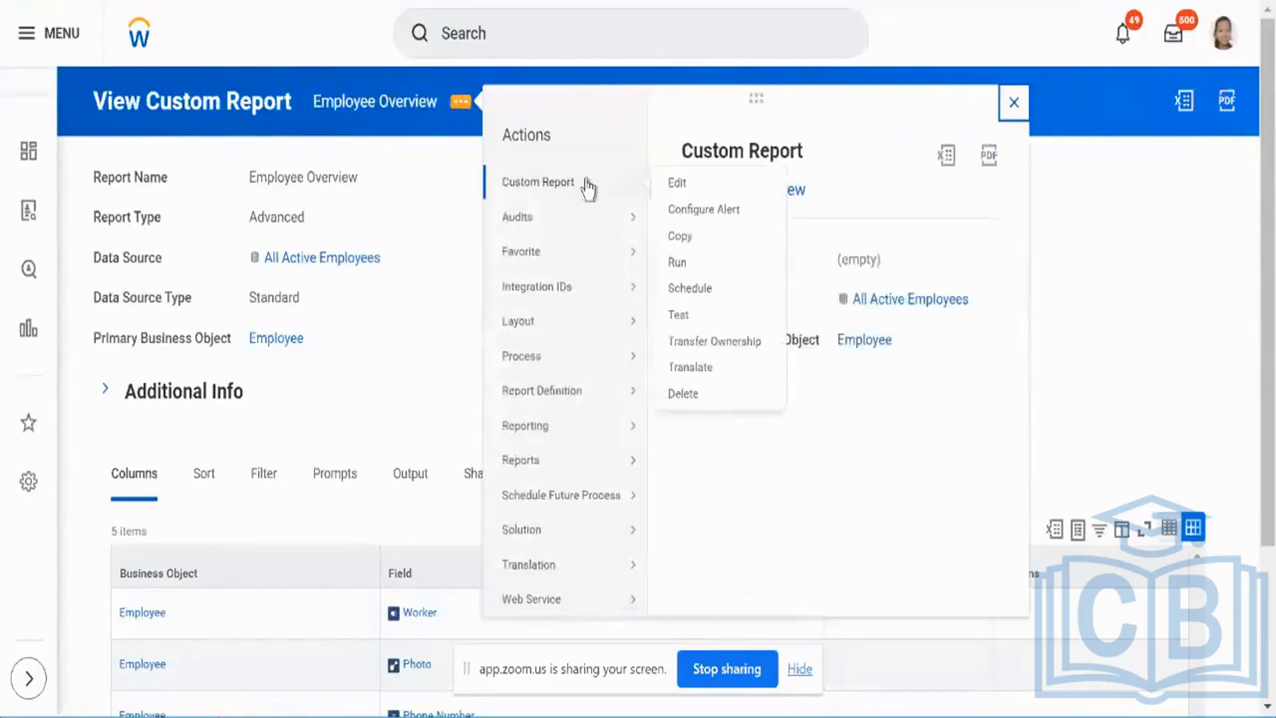
click(1189, 174)
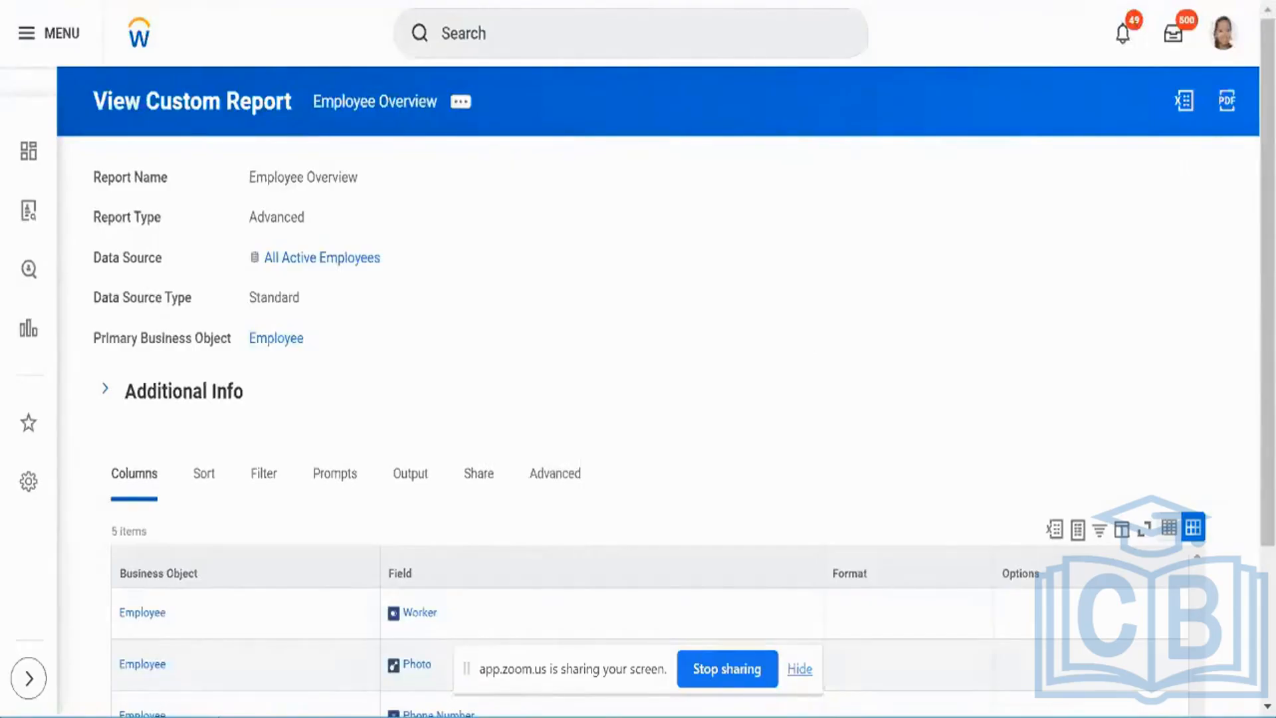
key(ctrl+Tab)
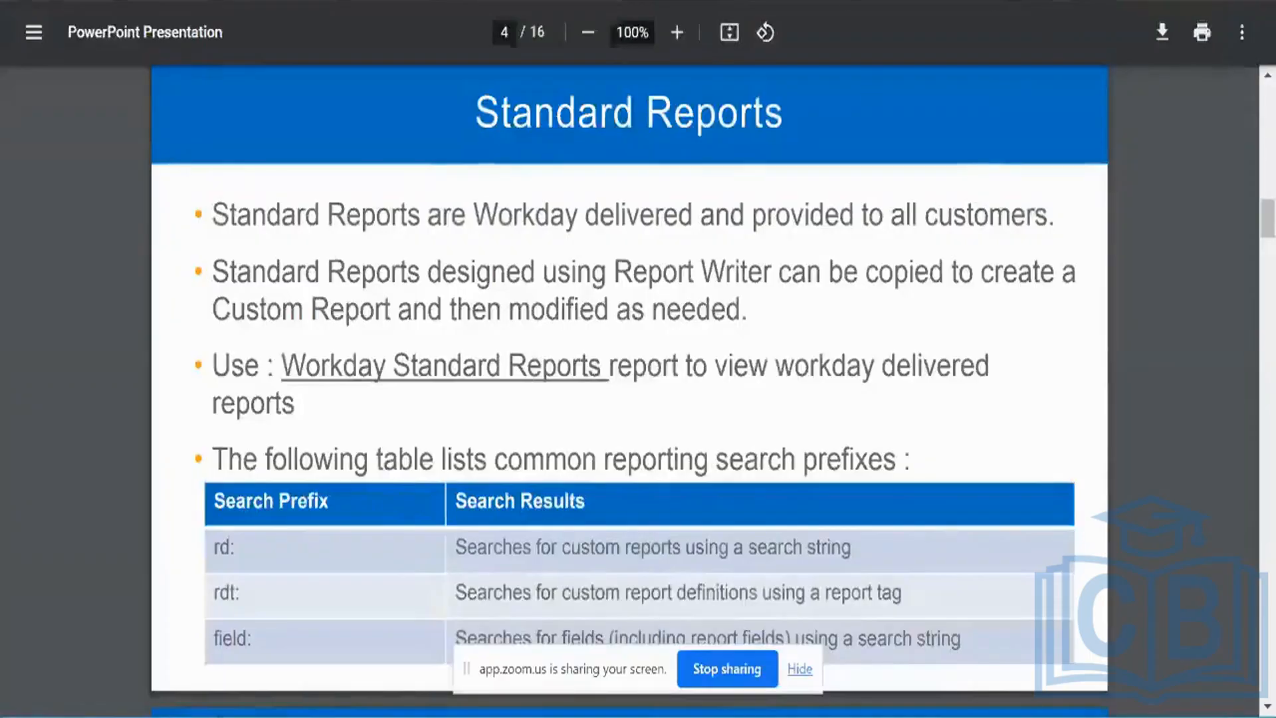
- Search 'workday stand repo' and open the Workday Standard Reports report
key(ctrl+Tab)
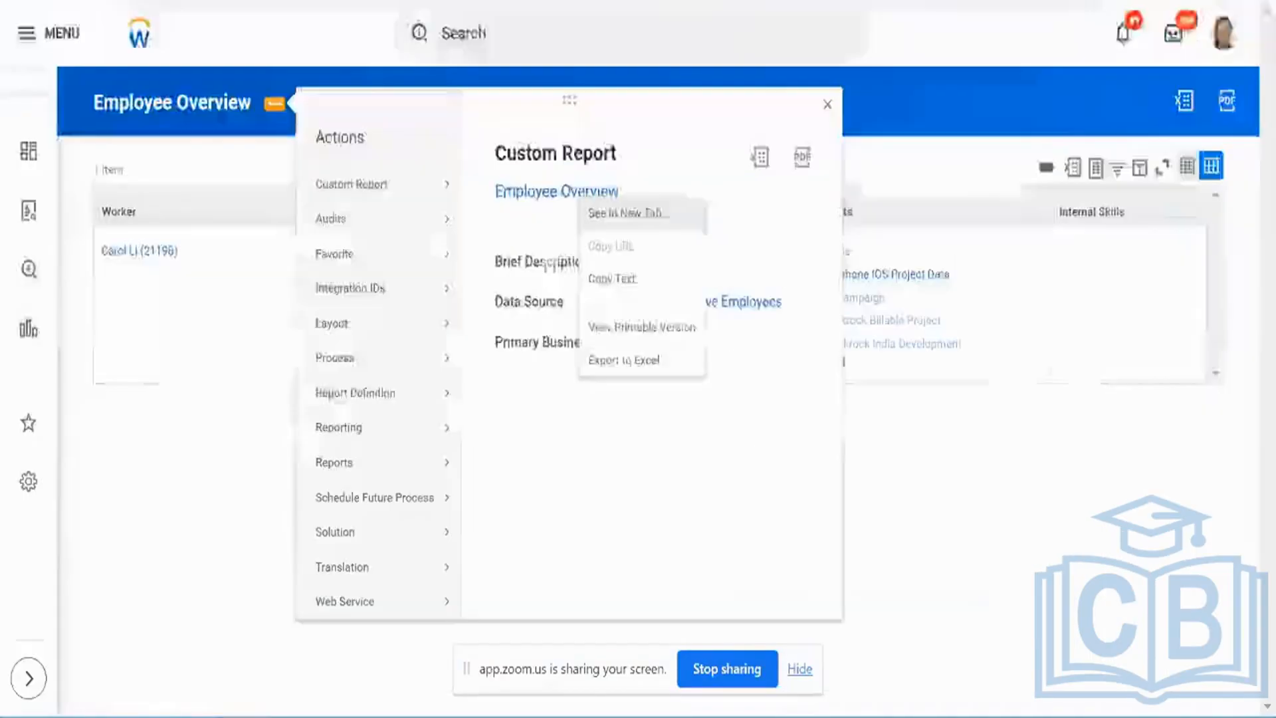
click(663, 50)
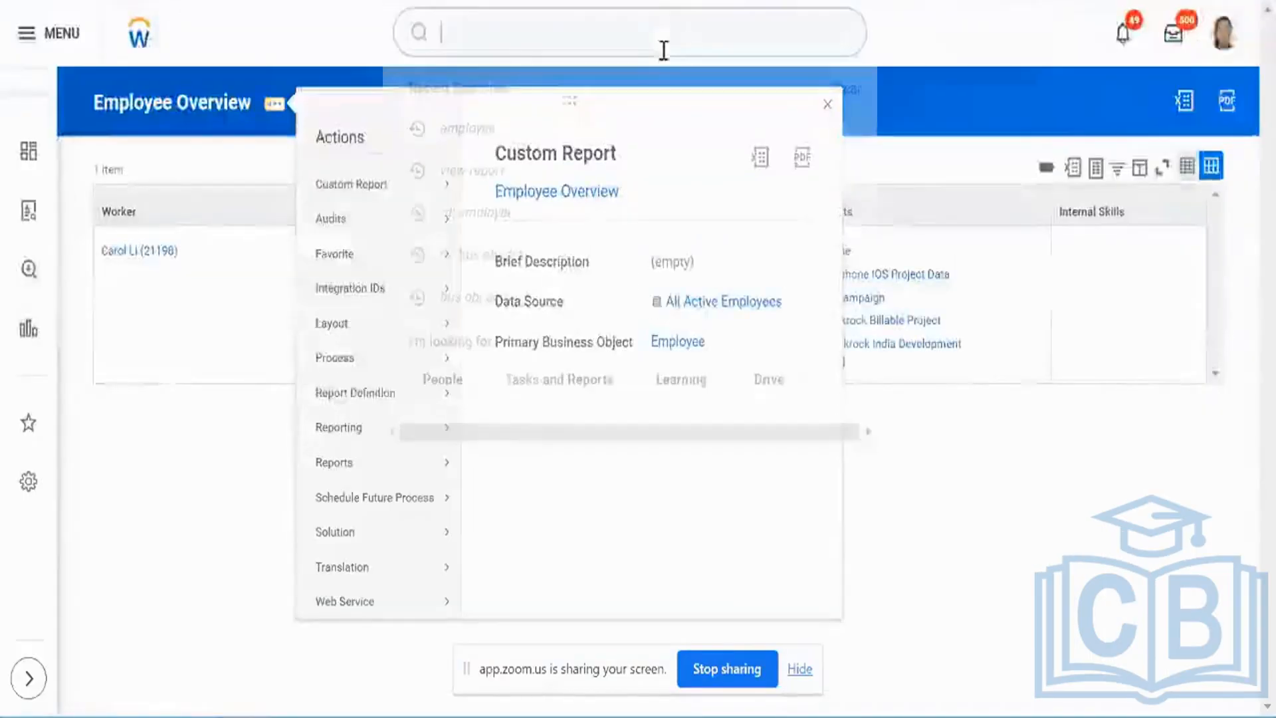
text(workday stand repo)
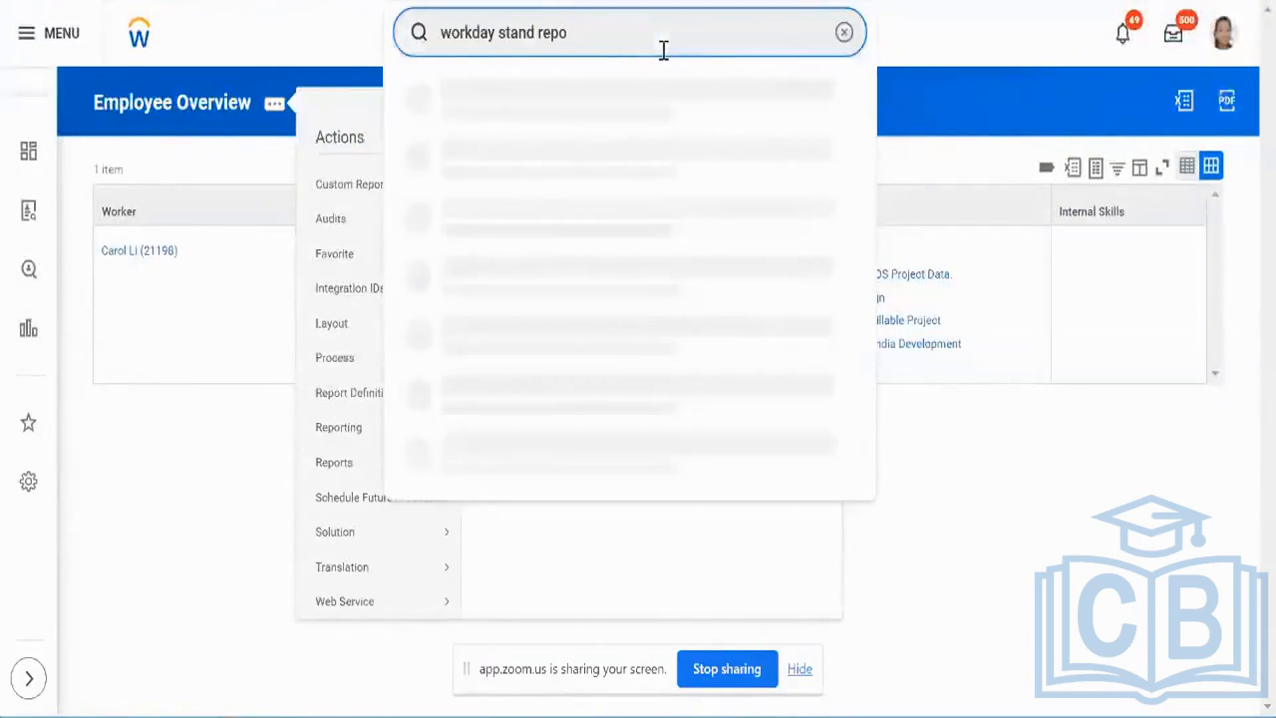
click(582, 94)
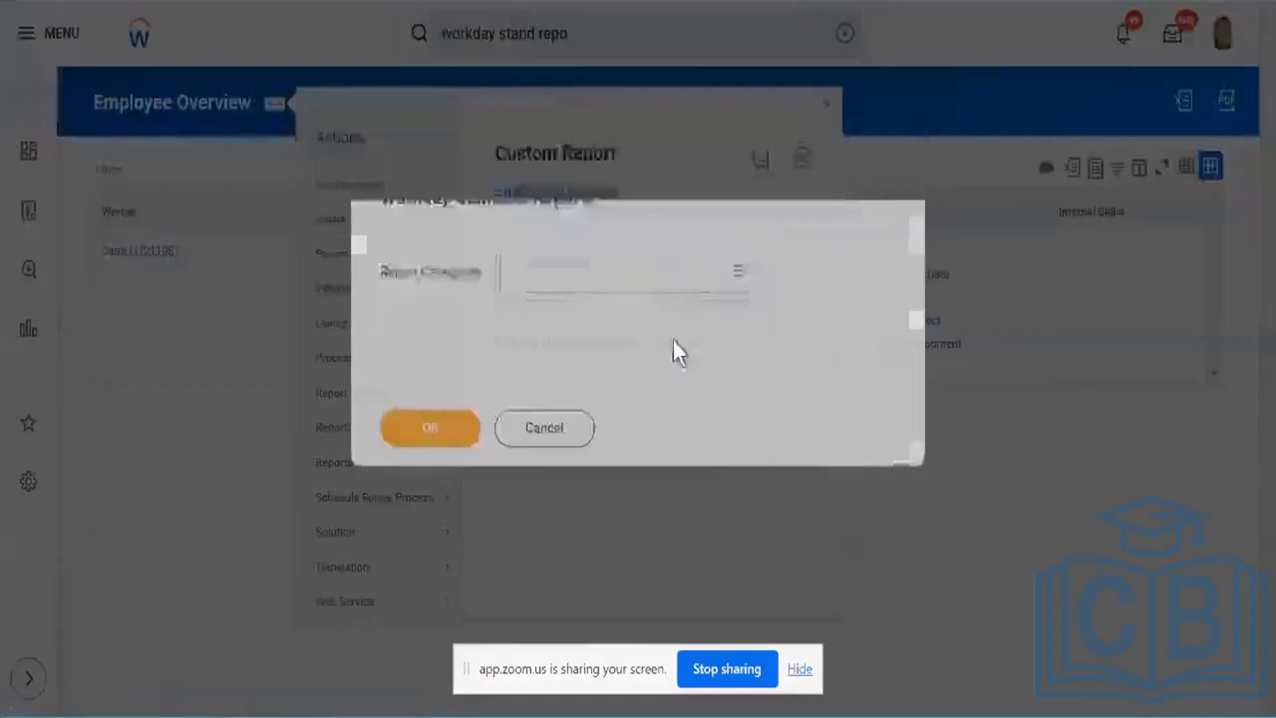
- Run it for the Worker Data category and select the Find Workers report name
click(642, 278)
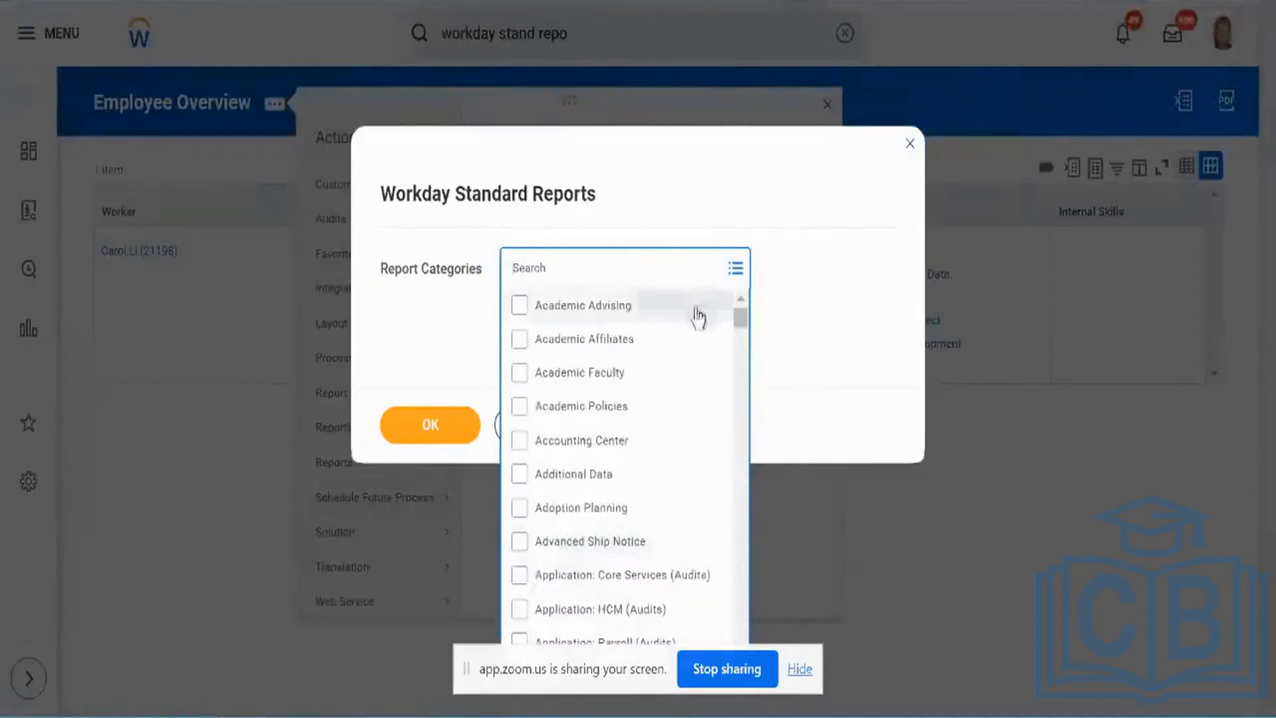
text(work)
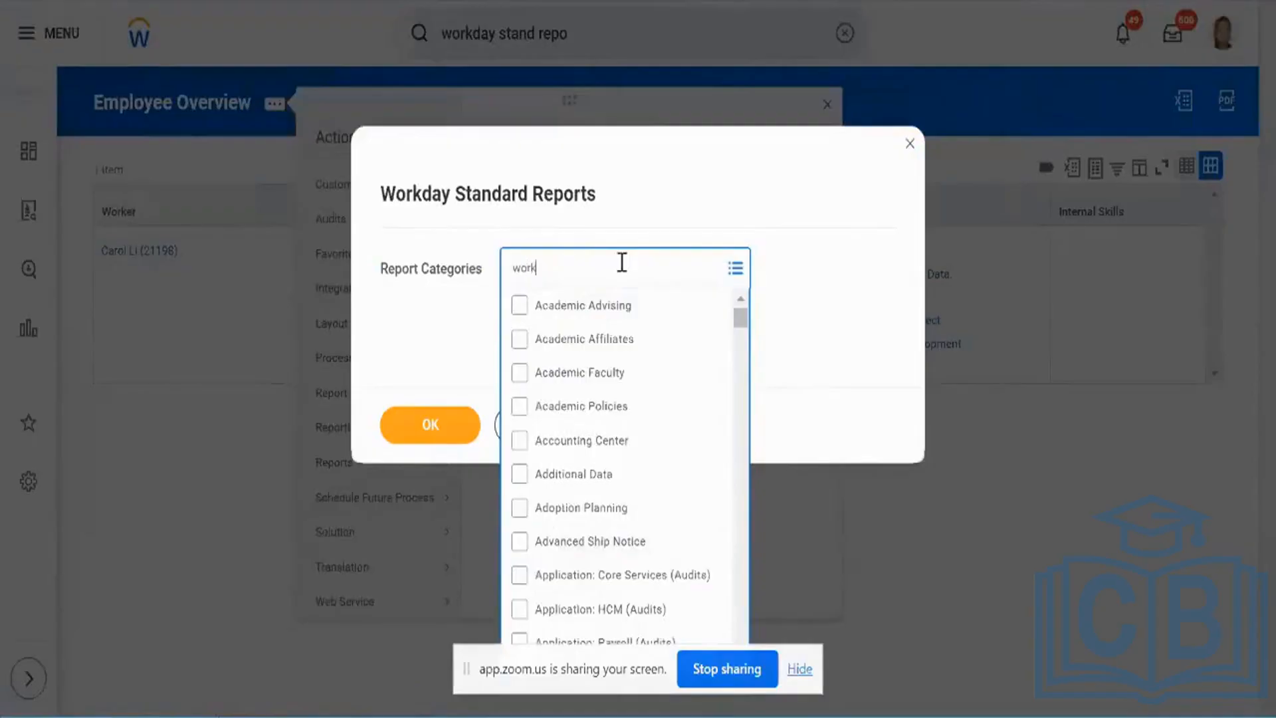
text(er)
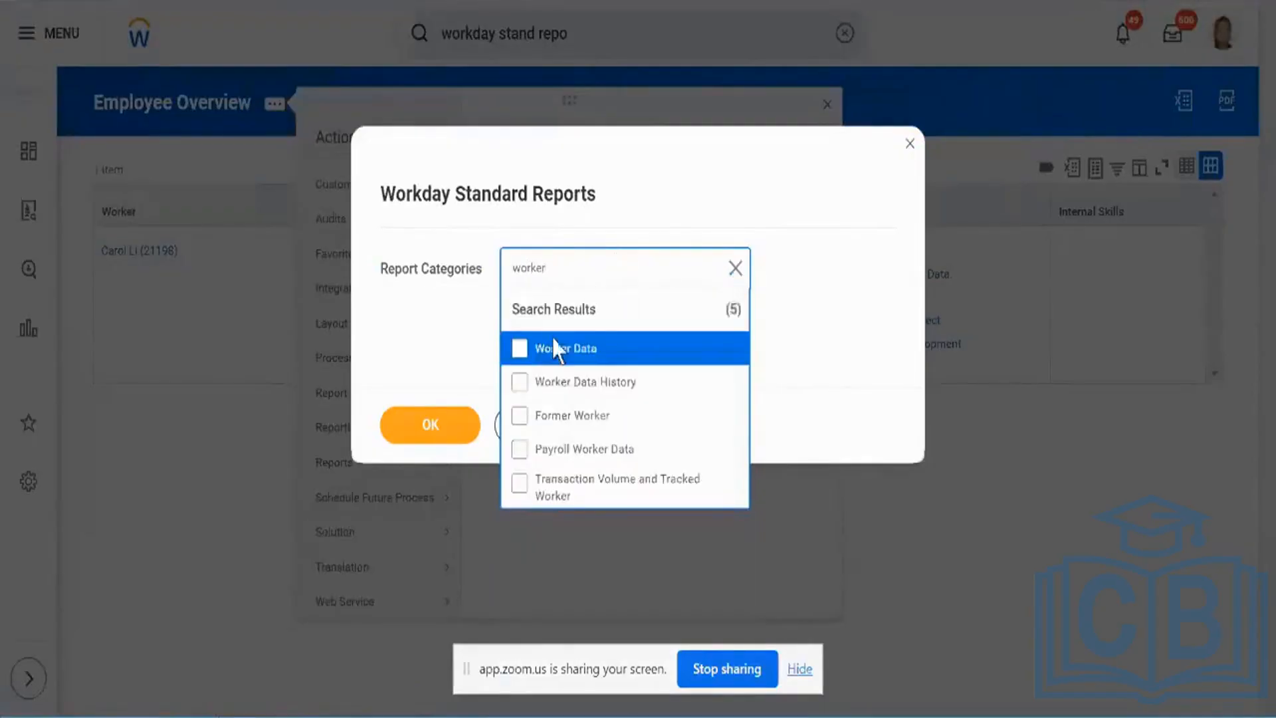
click(520, 349)
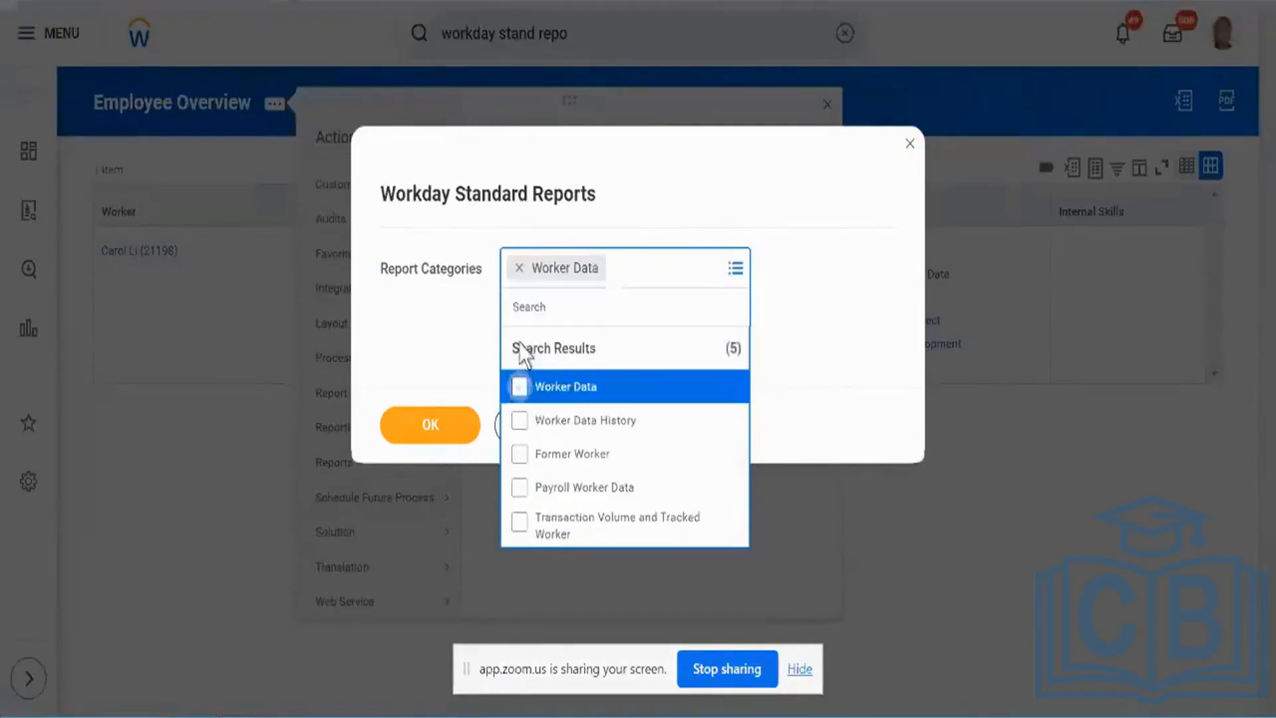
click(426, 424)
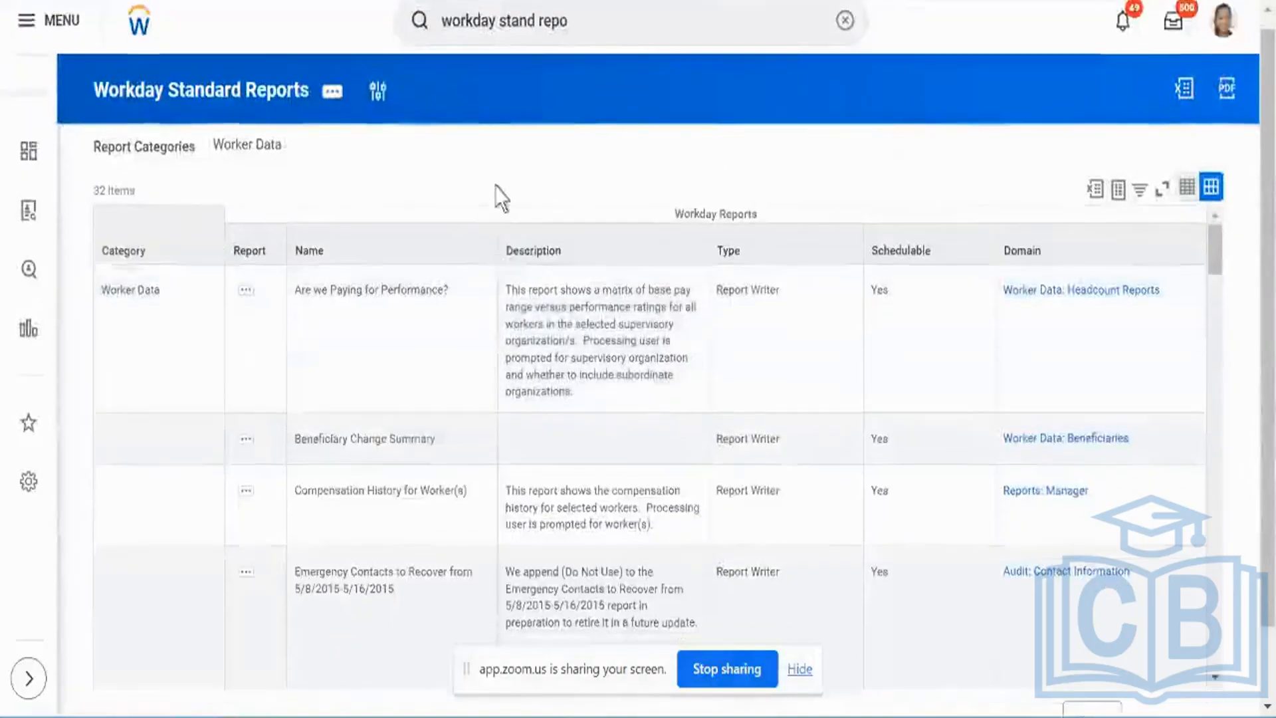
scroll(495, 187, down, 1)
scroll(480, 344, down, 10)
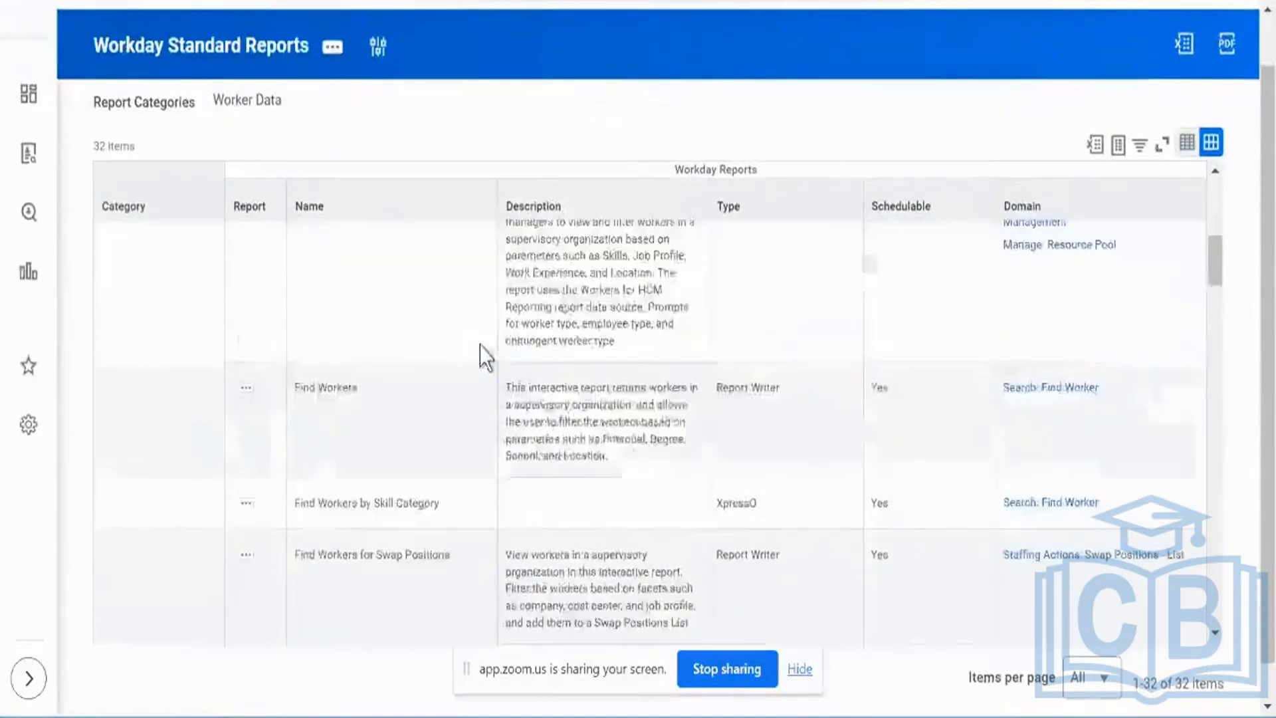
triple_click(329, 381)
key(ctrl+c)
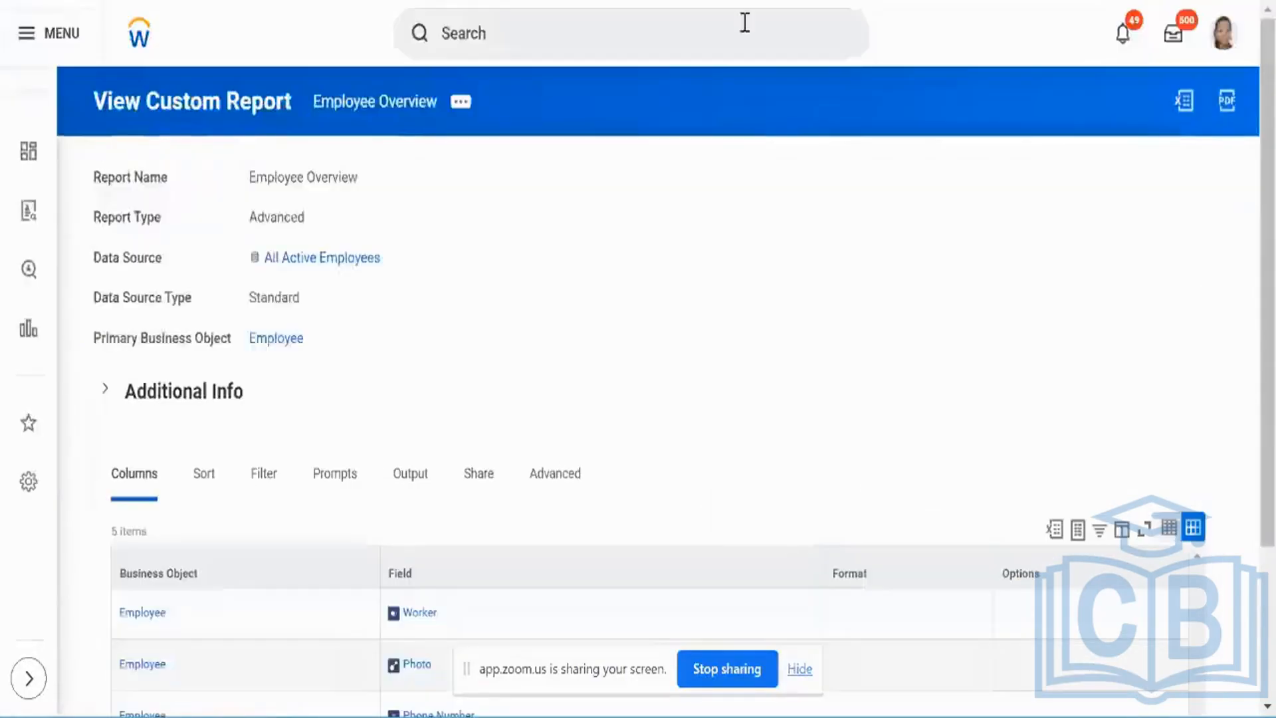
- Search for Find Workers and open the report listing all 1274 workers
click(732, 22)
key(ctrl+v)
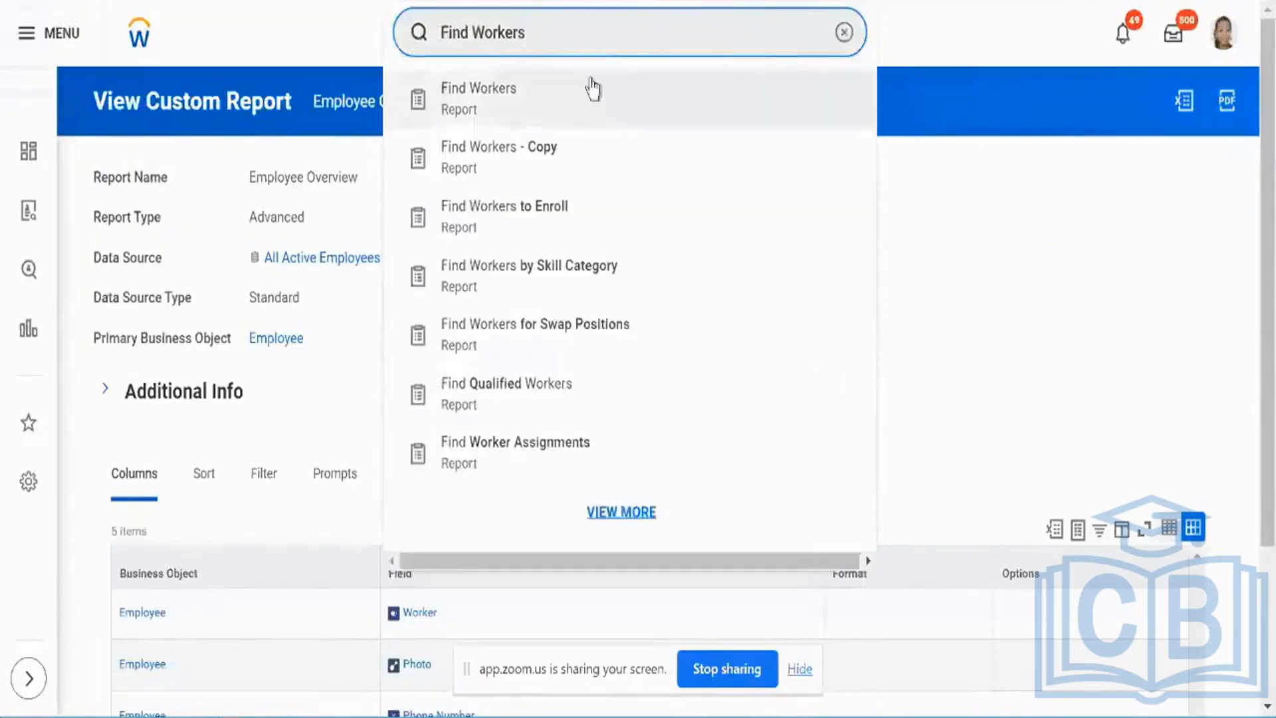
click(593, 89)
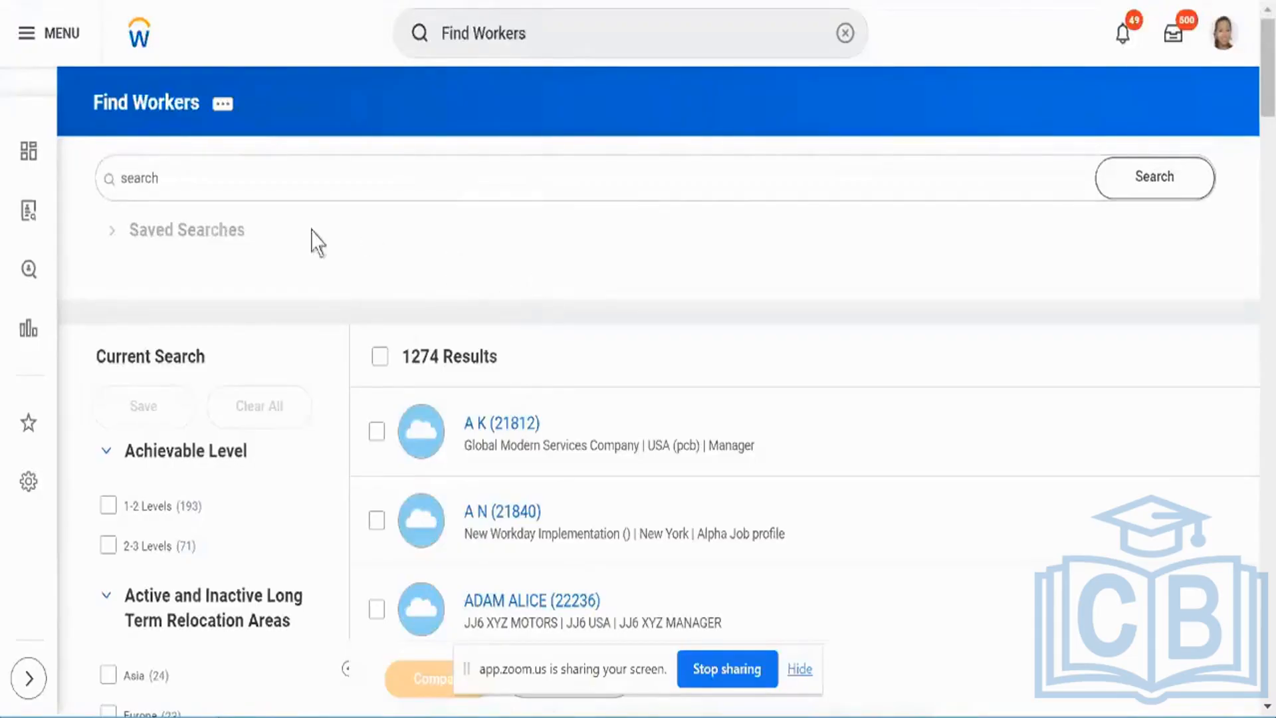
- Search the Find Workers report for a worker's name, narrowing 1274 results to 3
triple_click(195, 91)
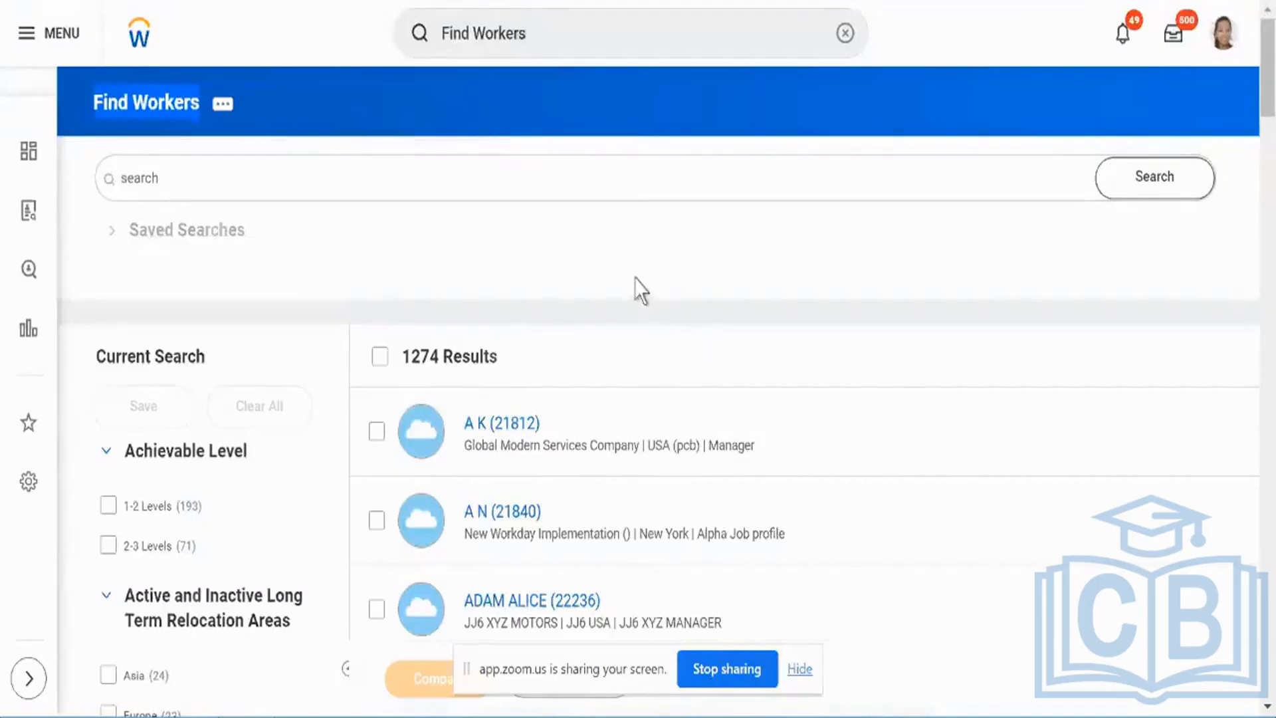
click(638, 190)
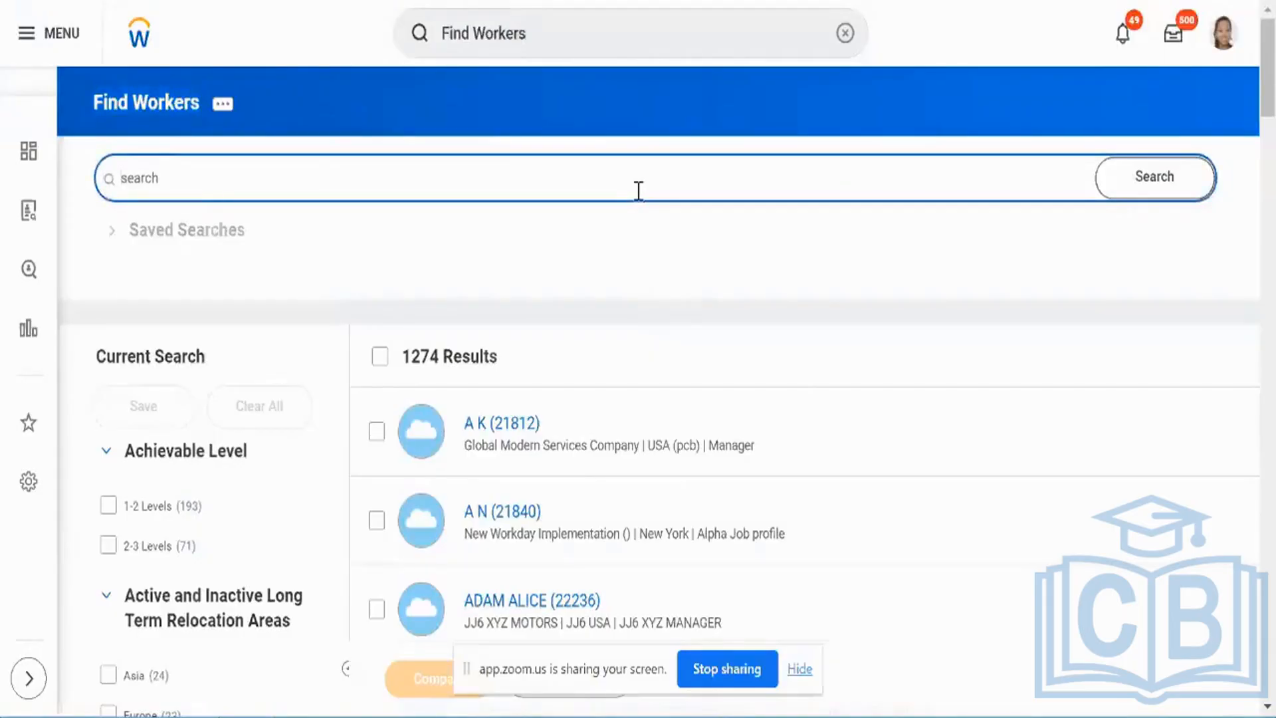
text(co)
text(rol li)
click(1133, 182)
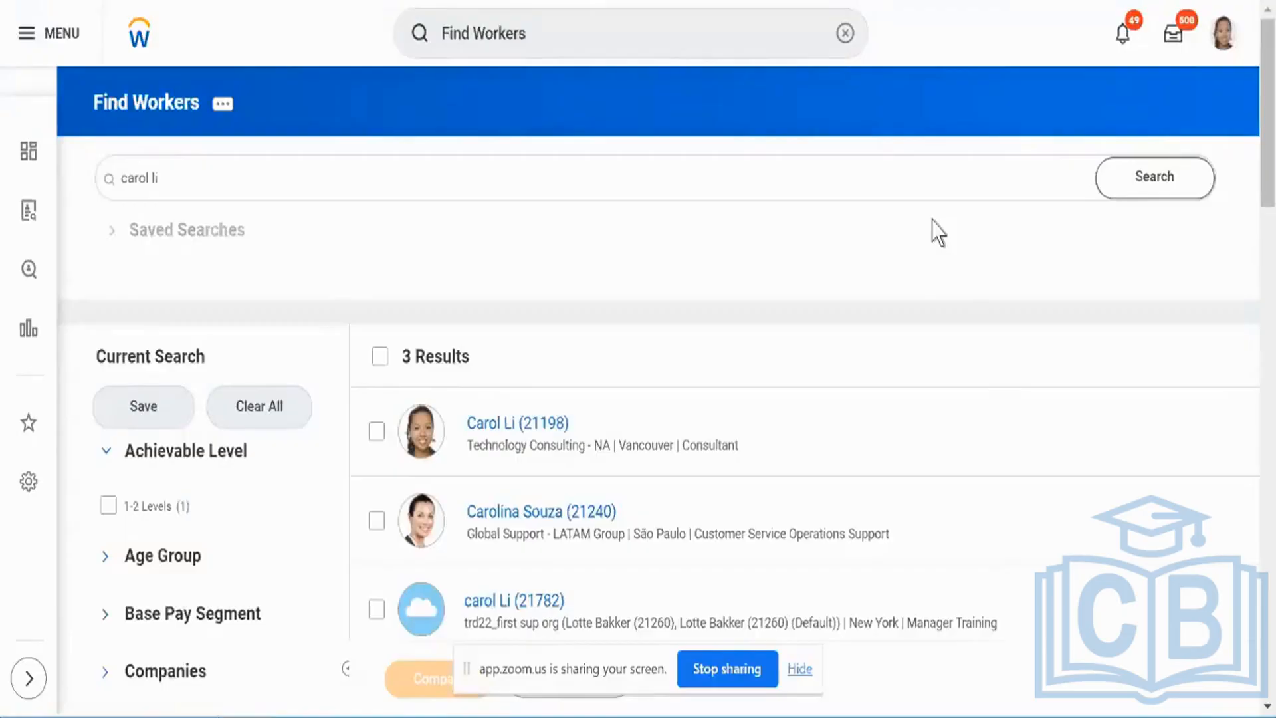
- Choose to copy the Find Workers standard report into a custom report
click(222, 105)
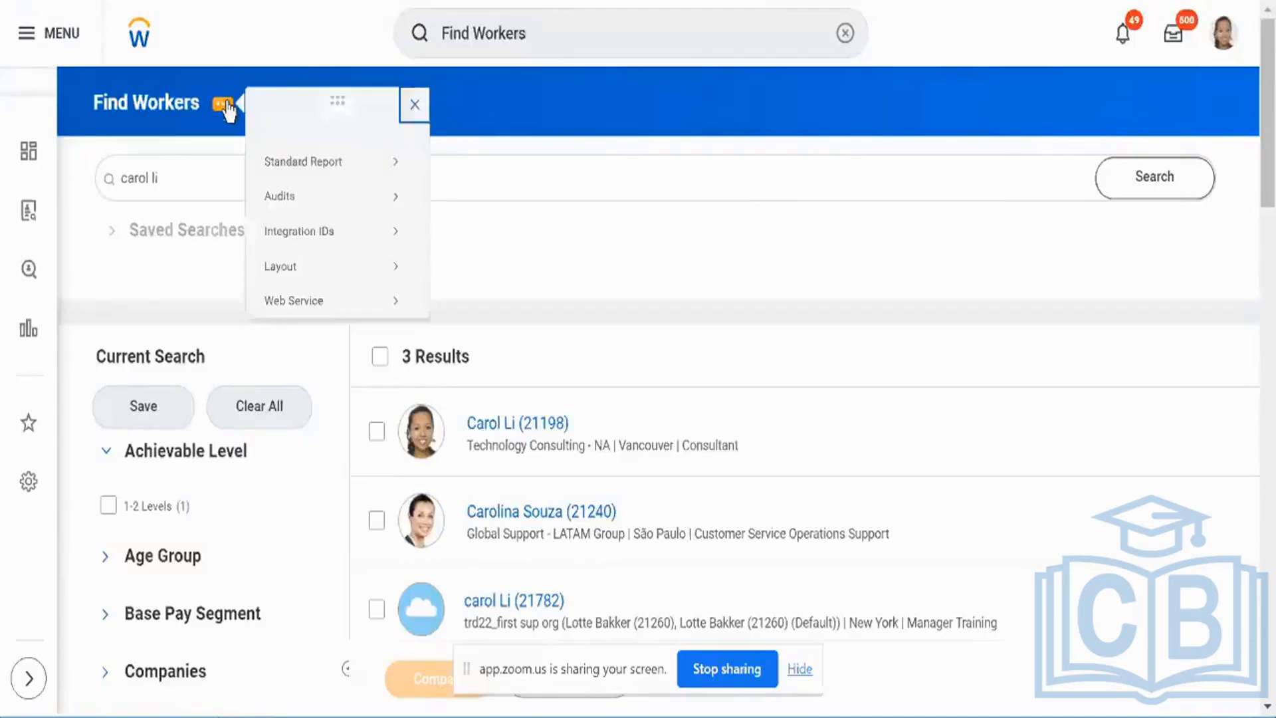
mouse_move(284, 162)
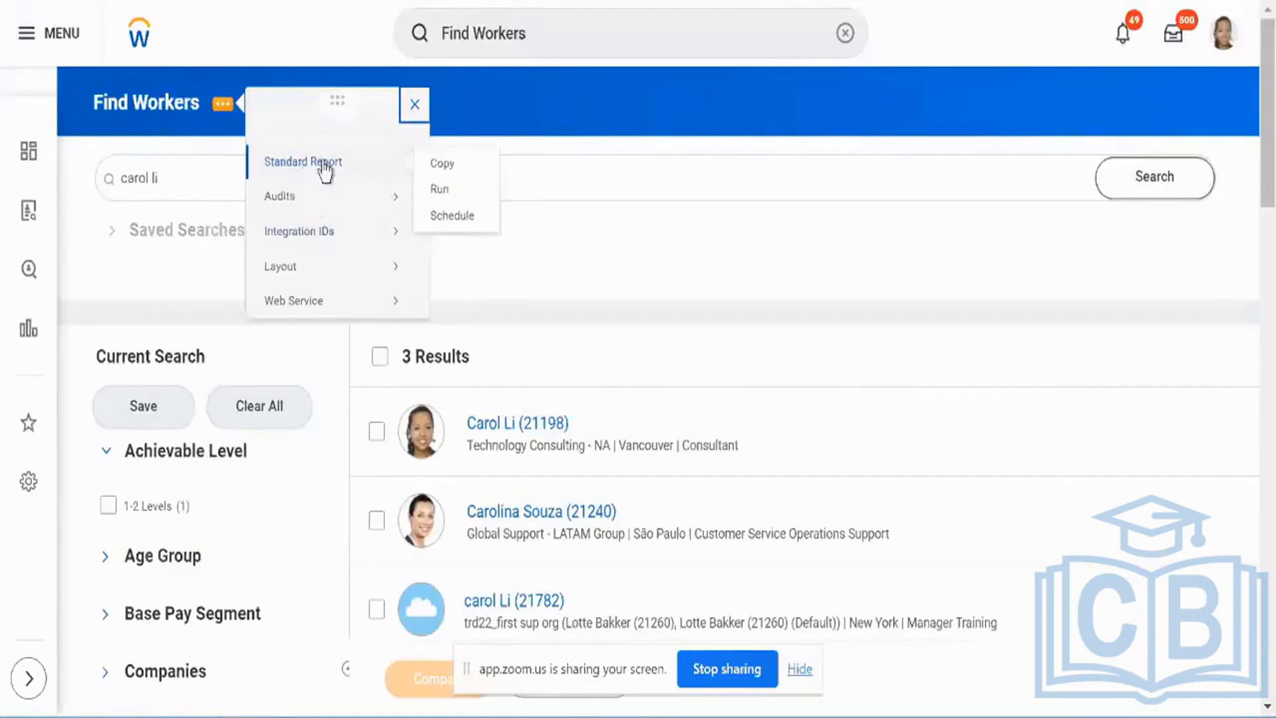
click(443, 166)
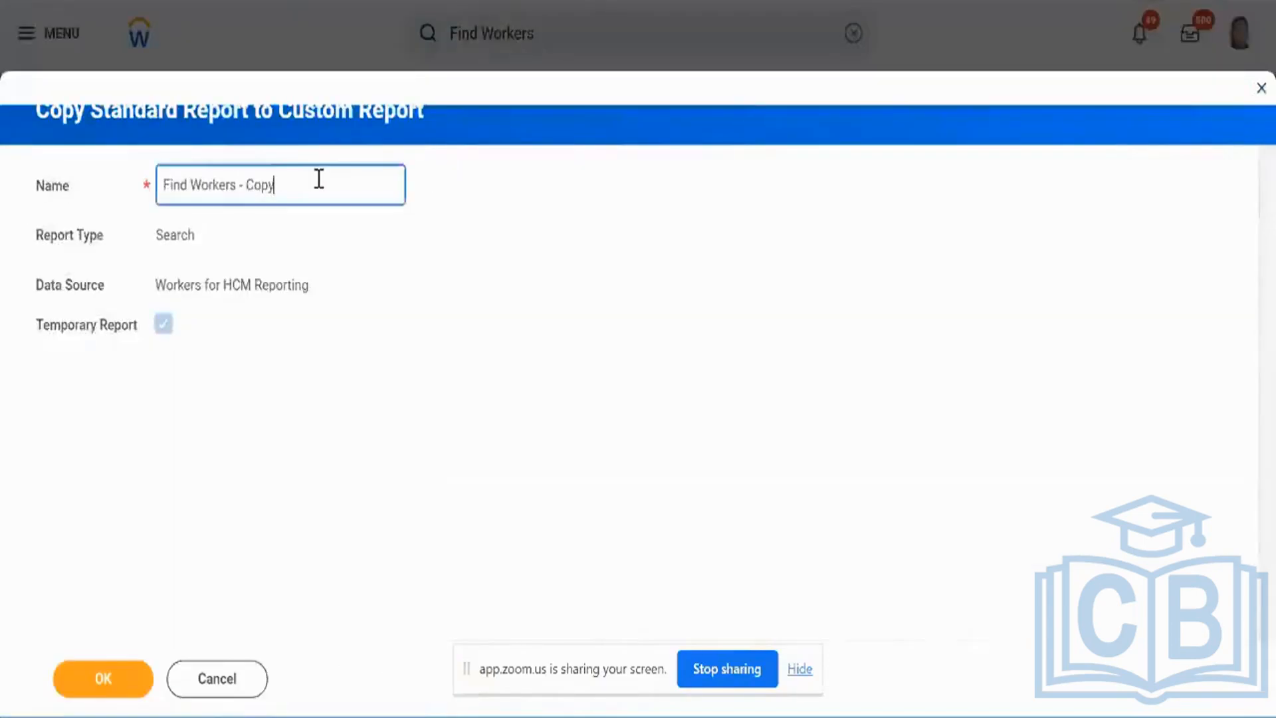
- Rename the copy to 'Aryan Find Workers' and confirm creating the temporary custom report
double_click(319, 178)
key(BackSpace)
key(Home)
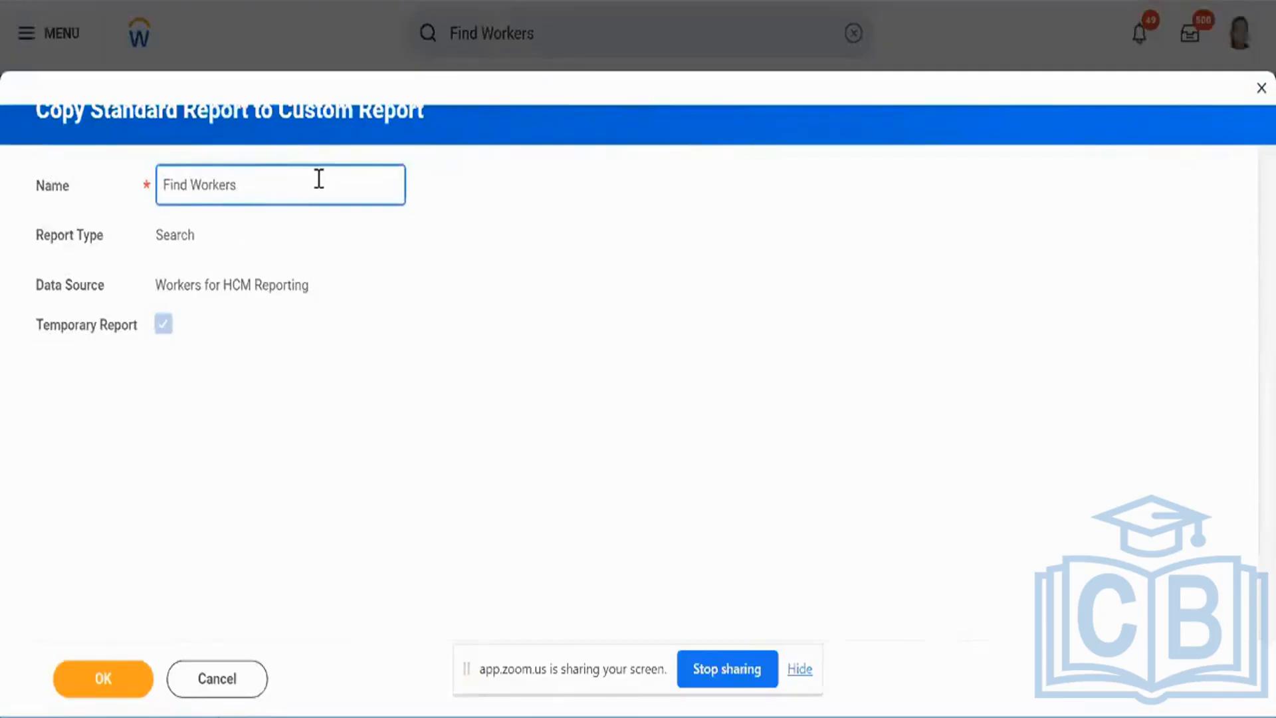
text(Aryan)
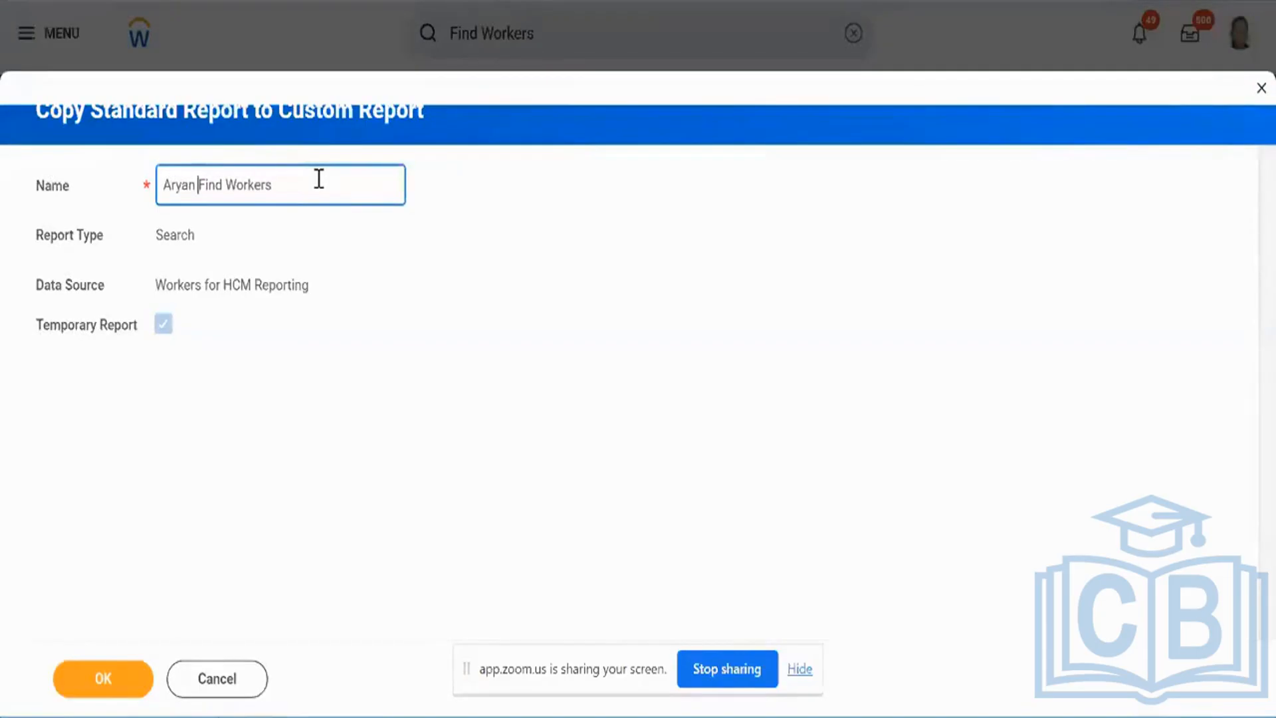
click(107, 116)
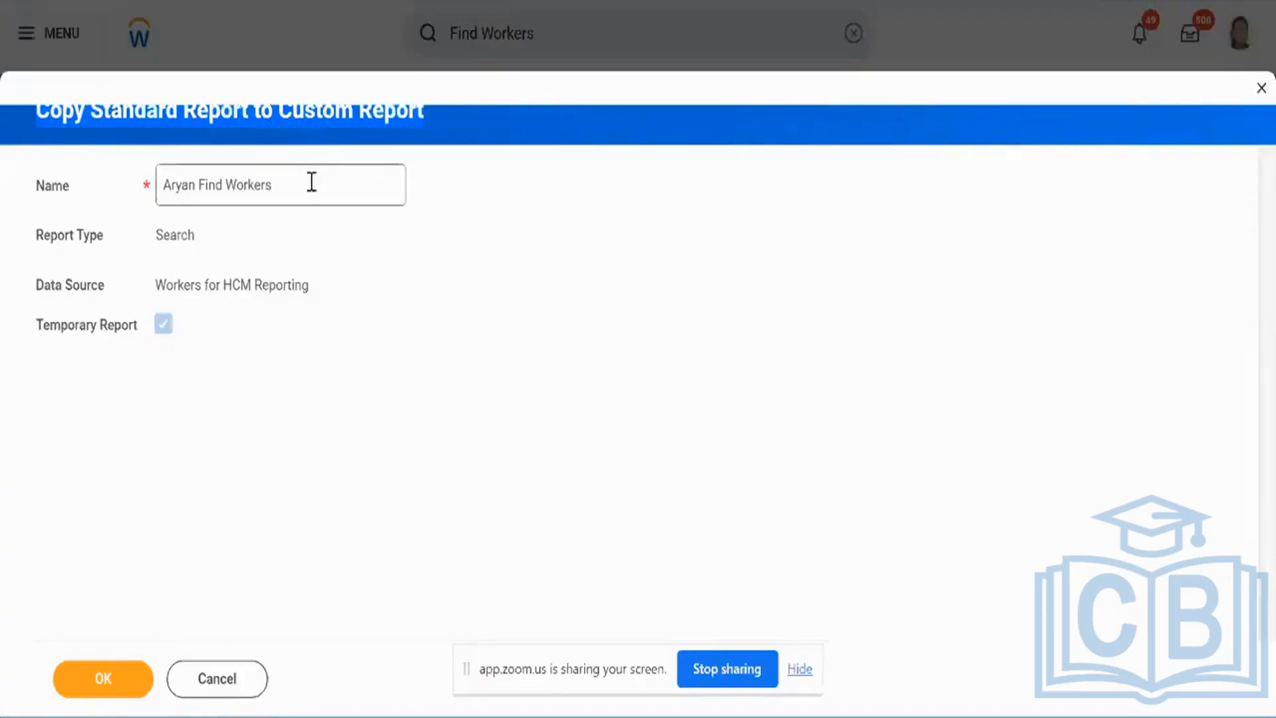
click(220, 172)
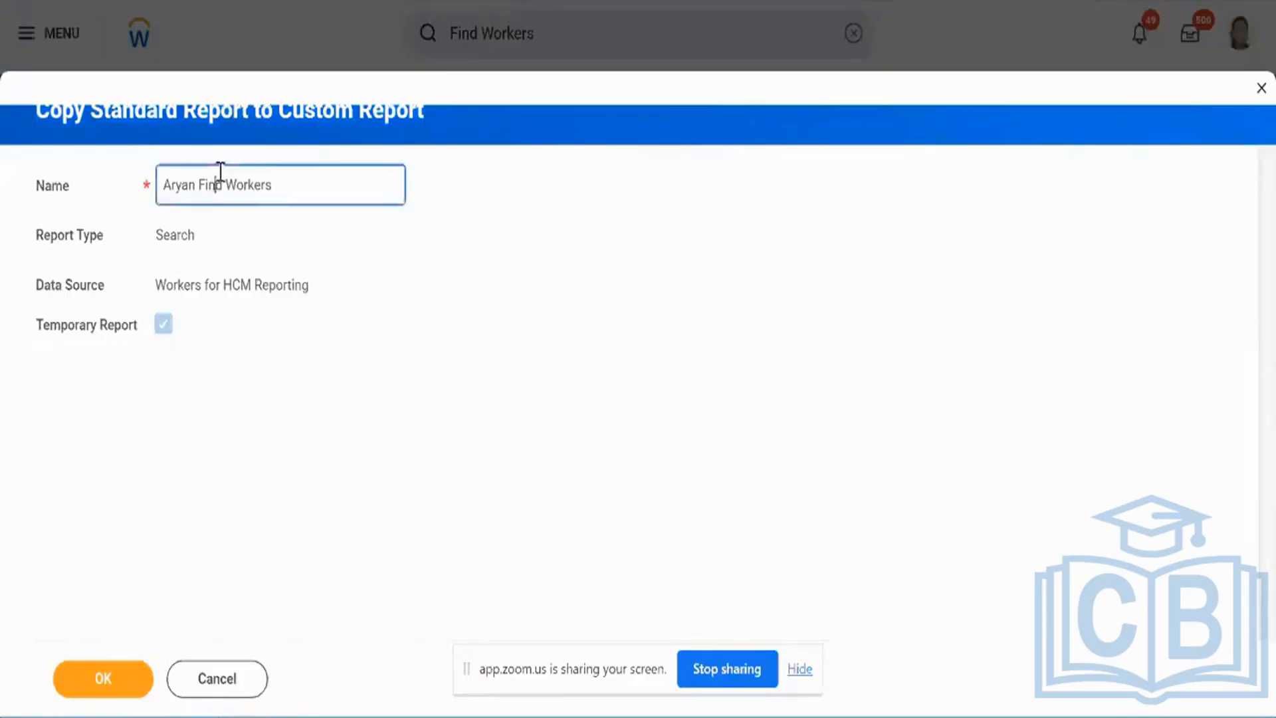
key(ctrl+a)
click(141, 695)
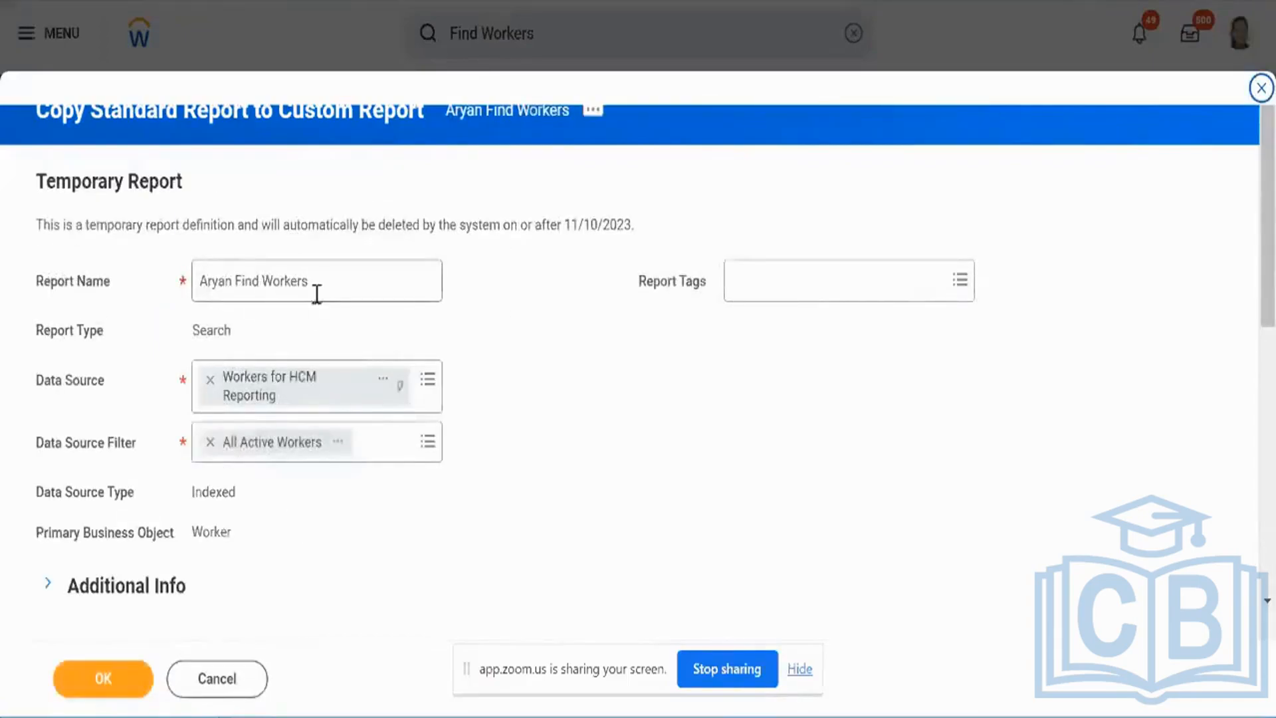
scroll(203, 352, down, 3)
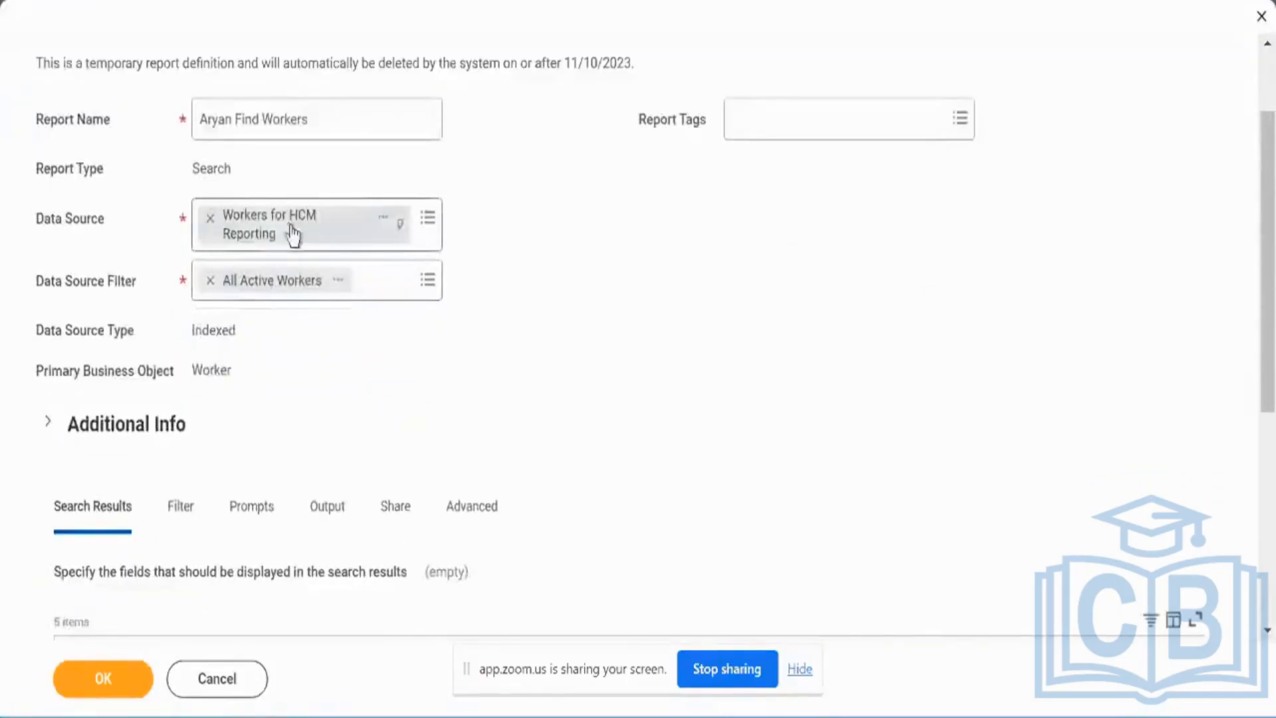
click(383, 219)
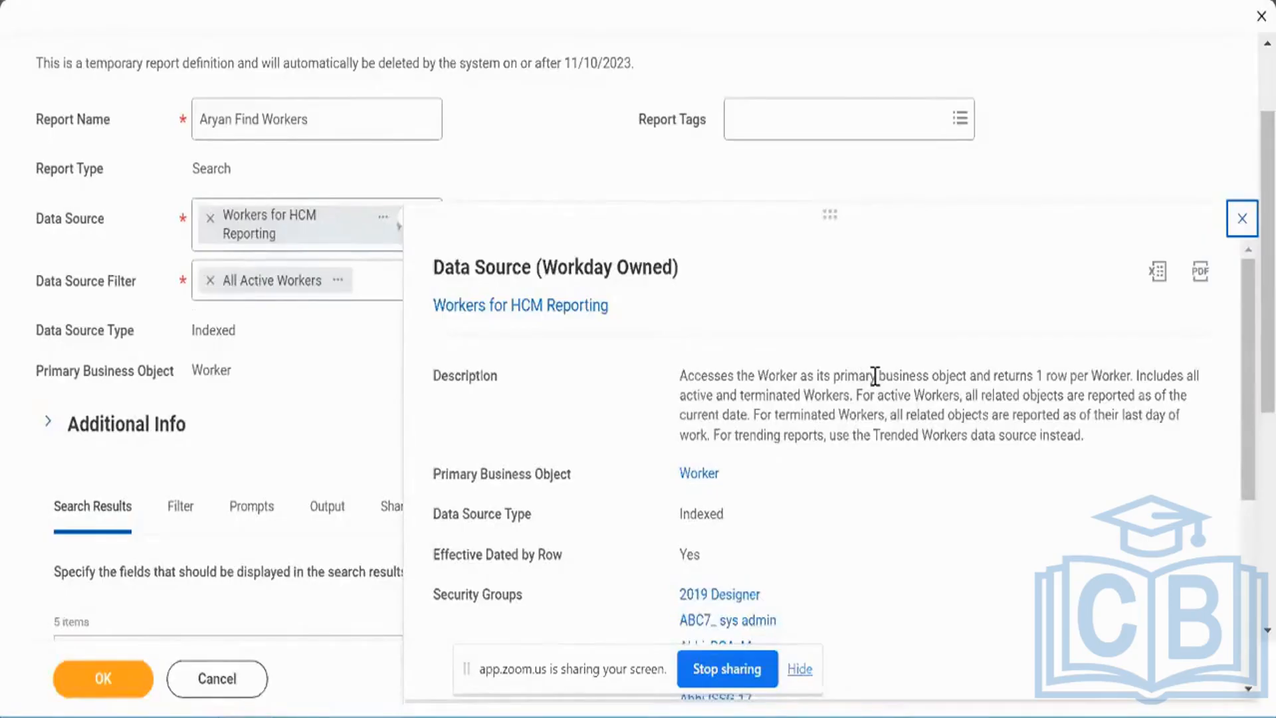
triple_click(878, 376)
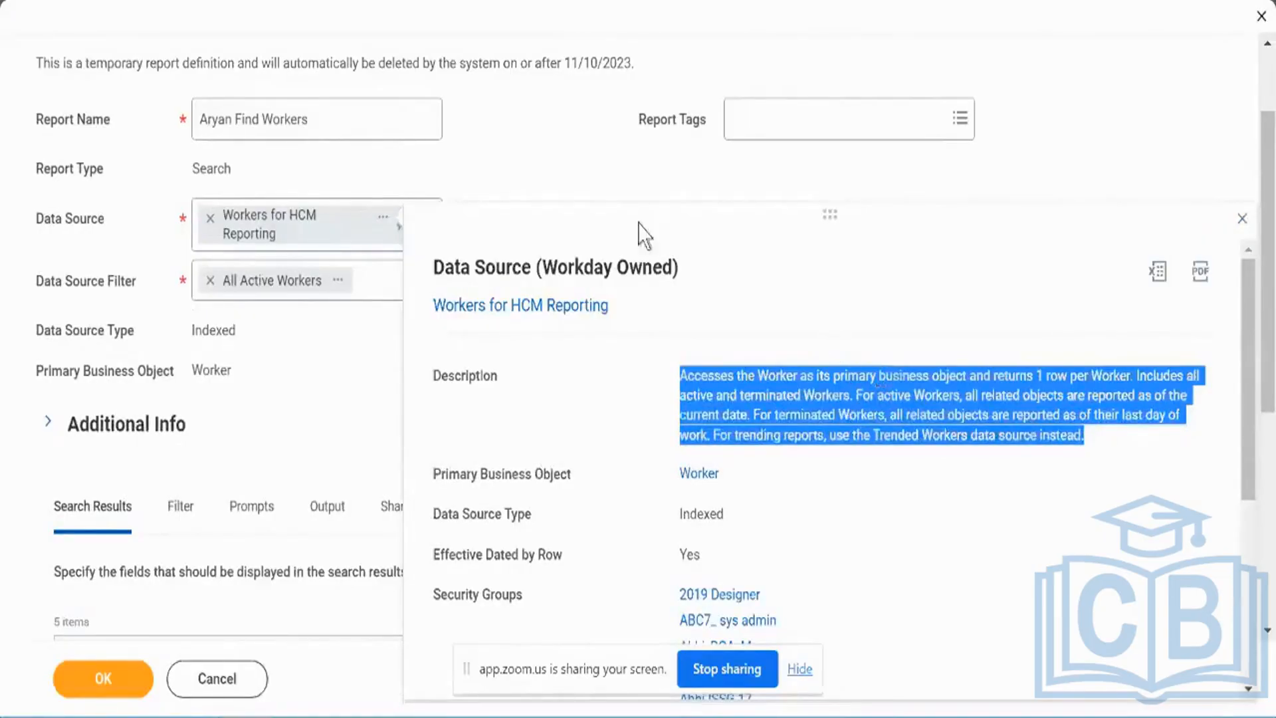
click(612, 162)
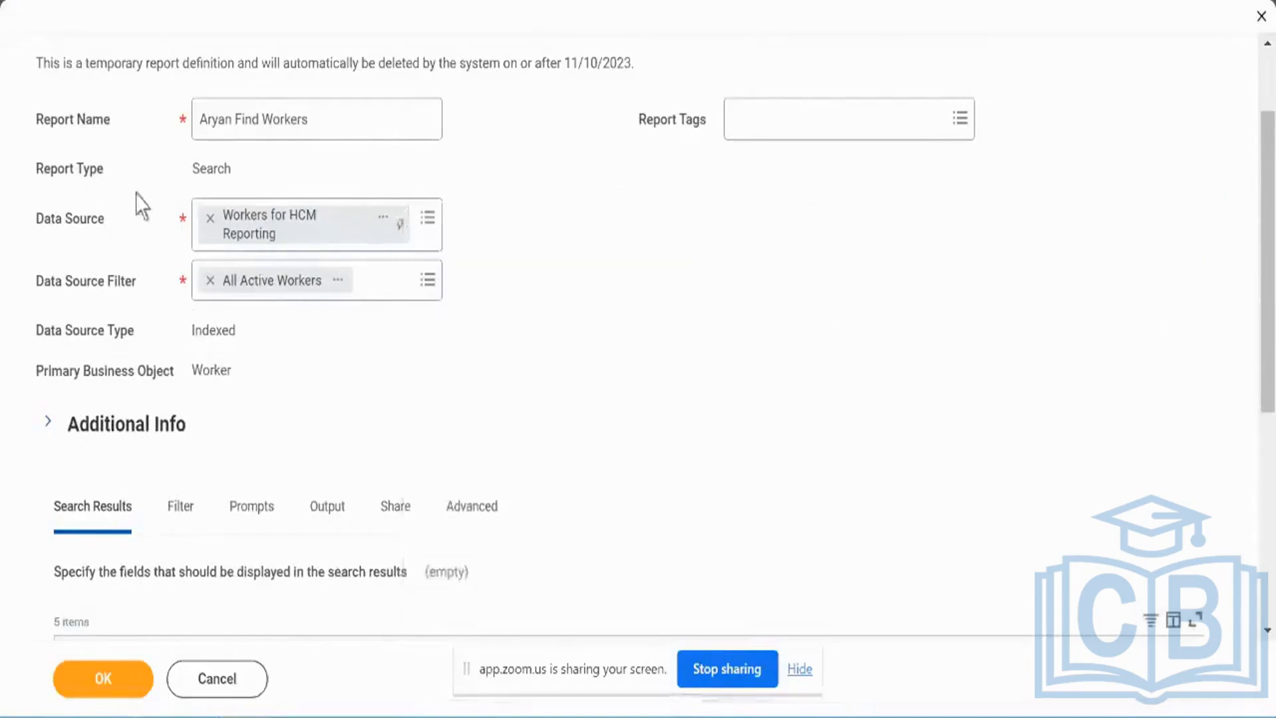
triple_click(113, 283)
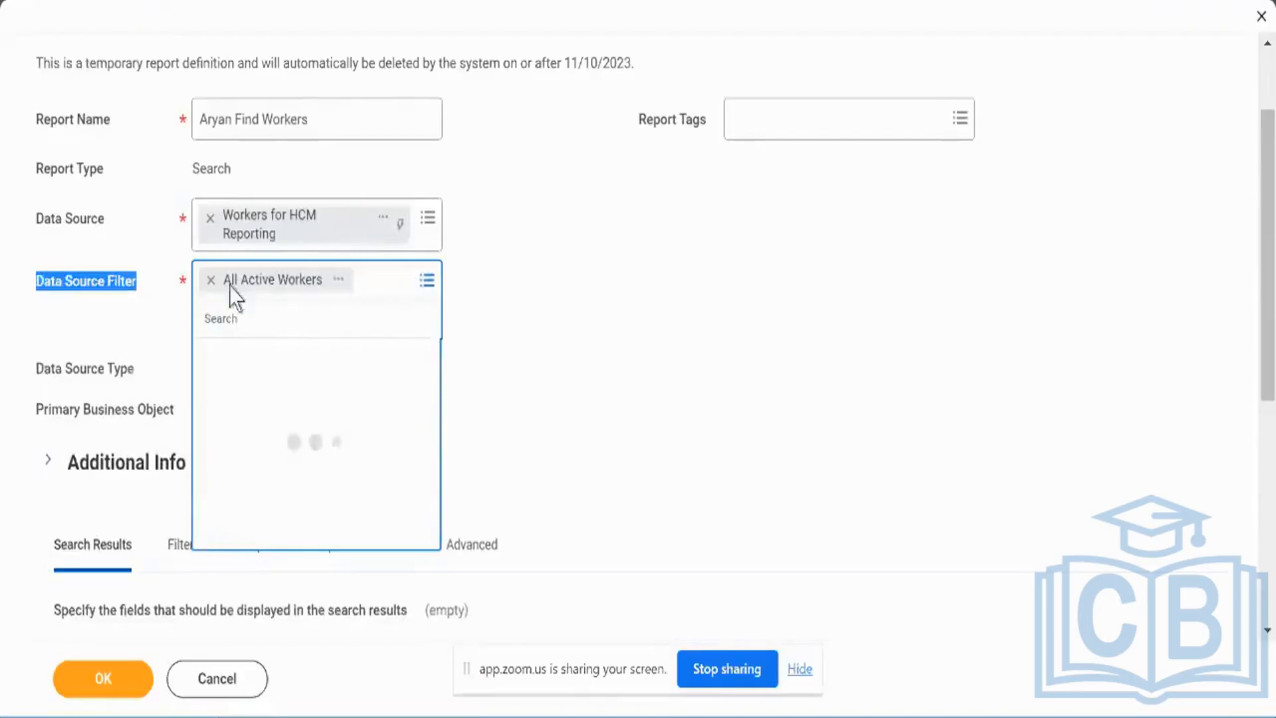
click(606, 319)
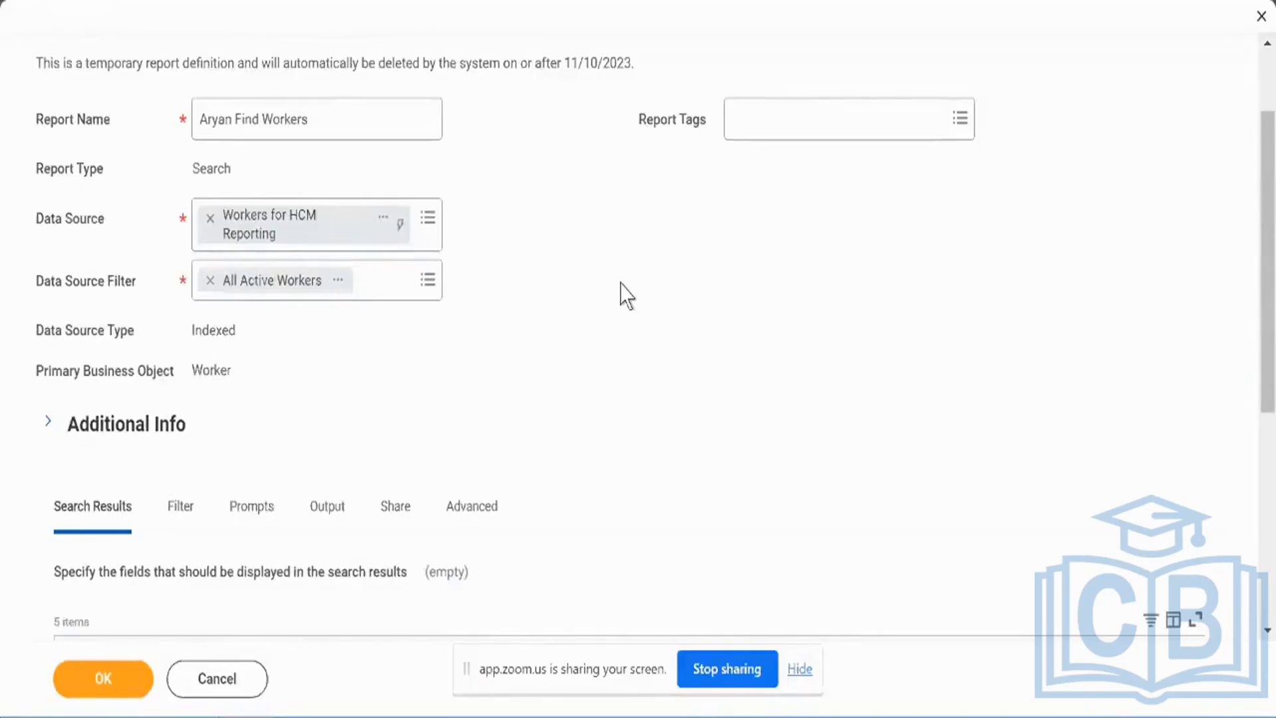
- Insert a Search Results row below Photo, search 'manager' and pick Manager - Level 01
scroll(625, 295, down, 5)
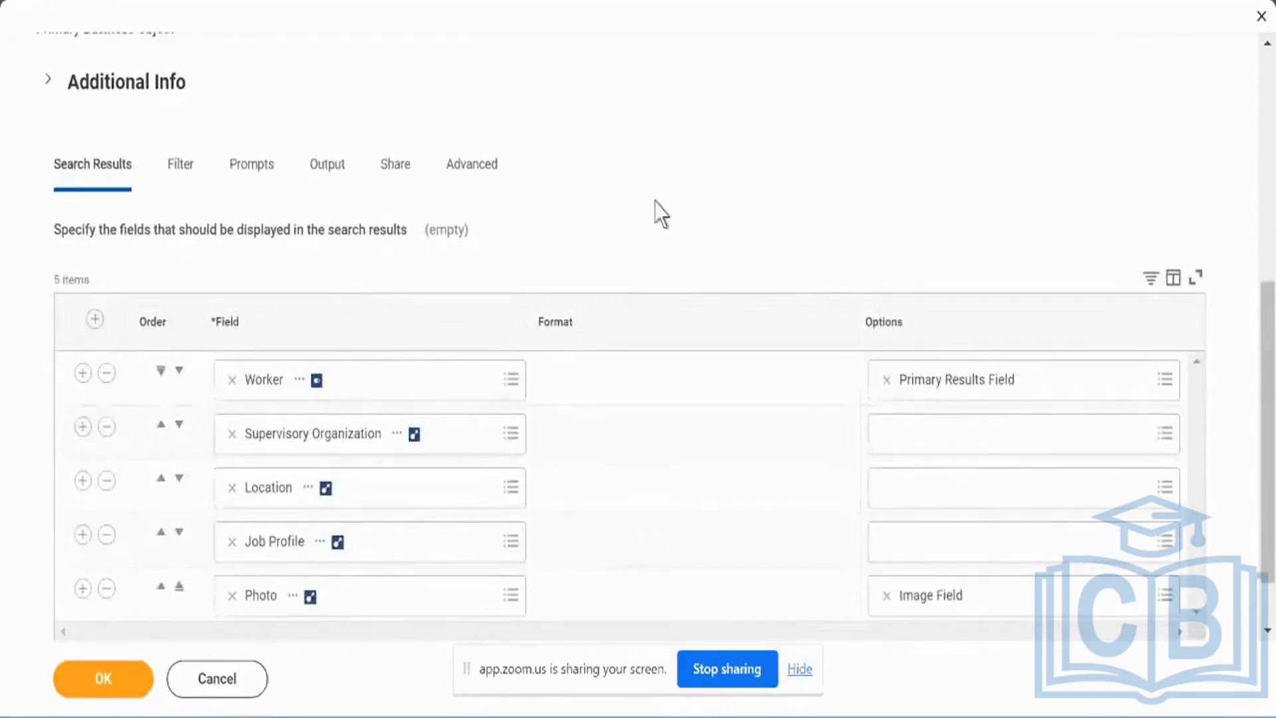
scroll(661, 212, down, 1)
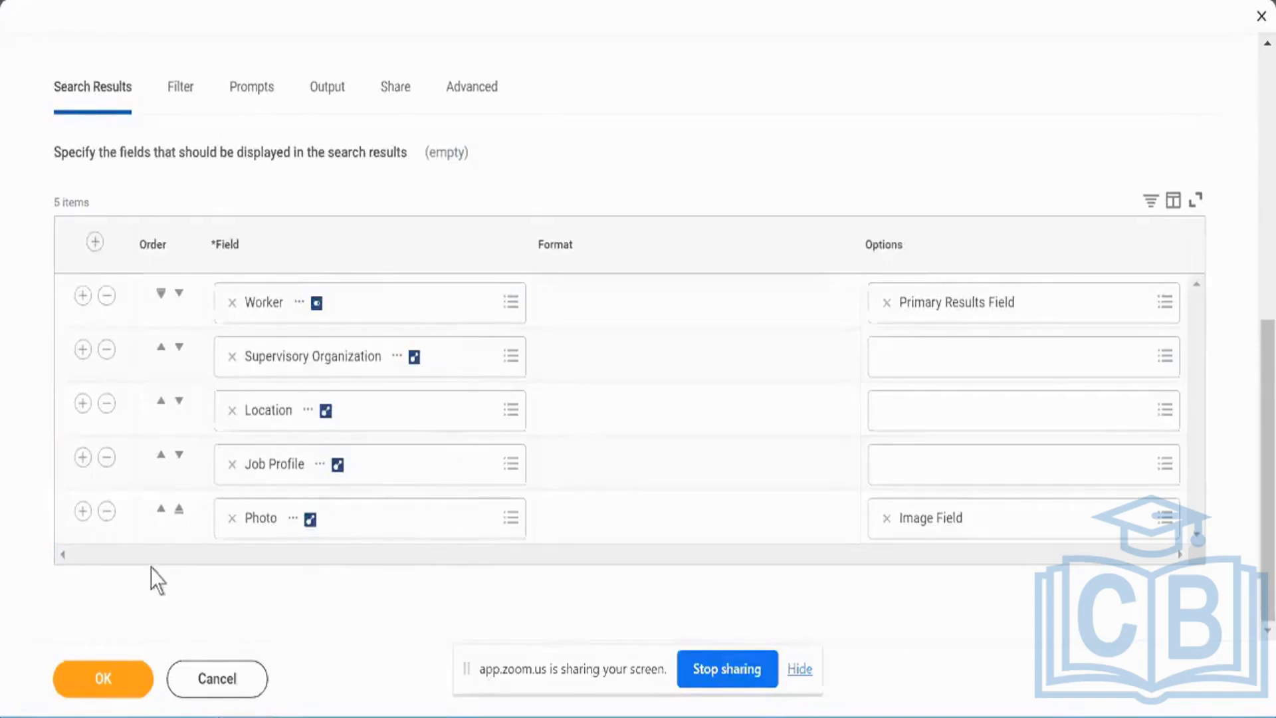
click(82, 512)
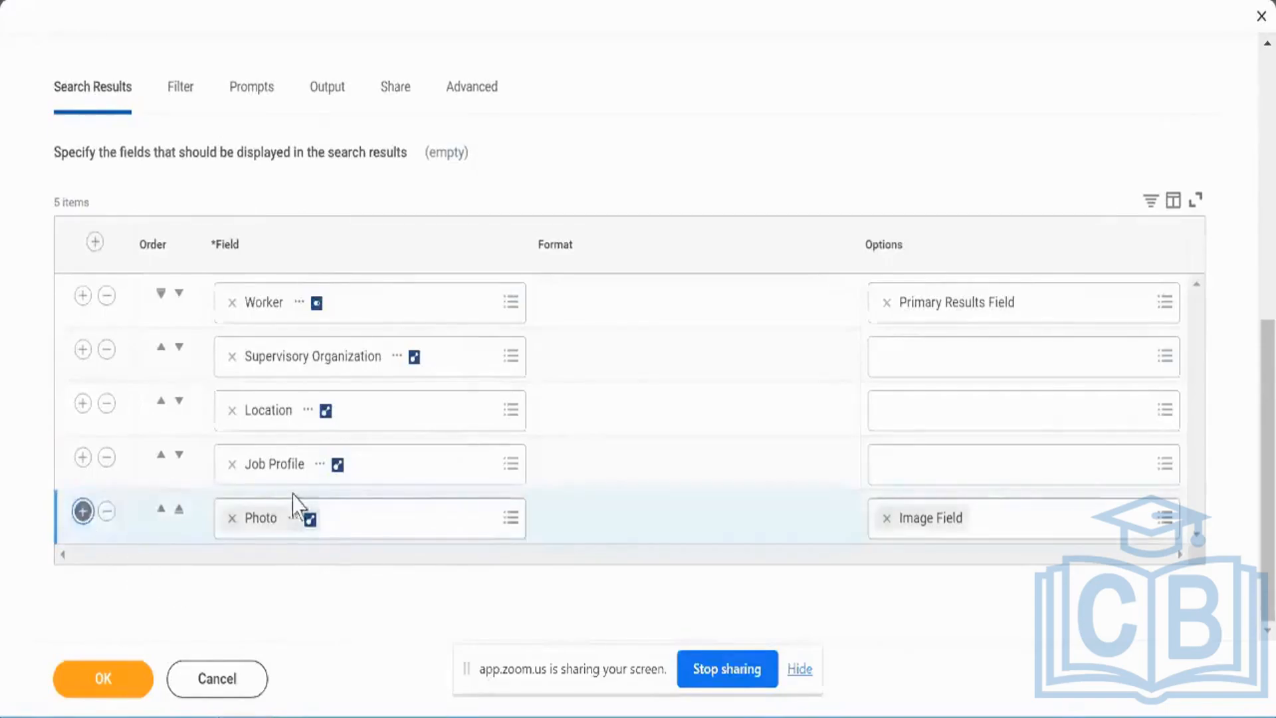
click(365, 568)
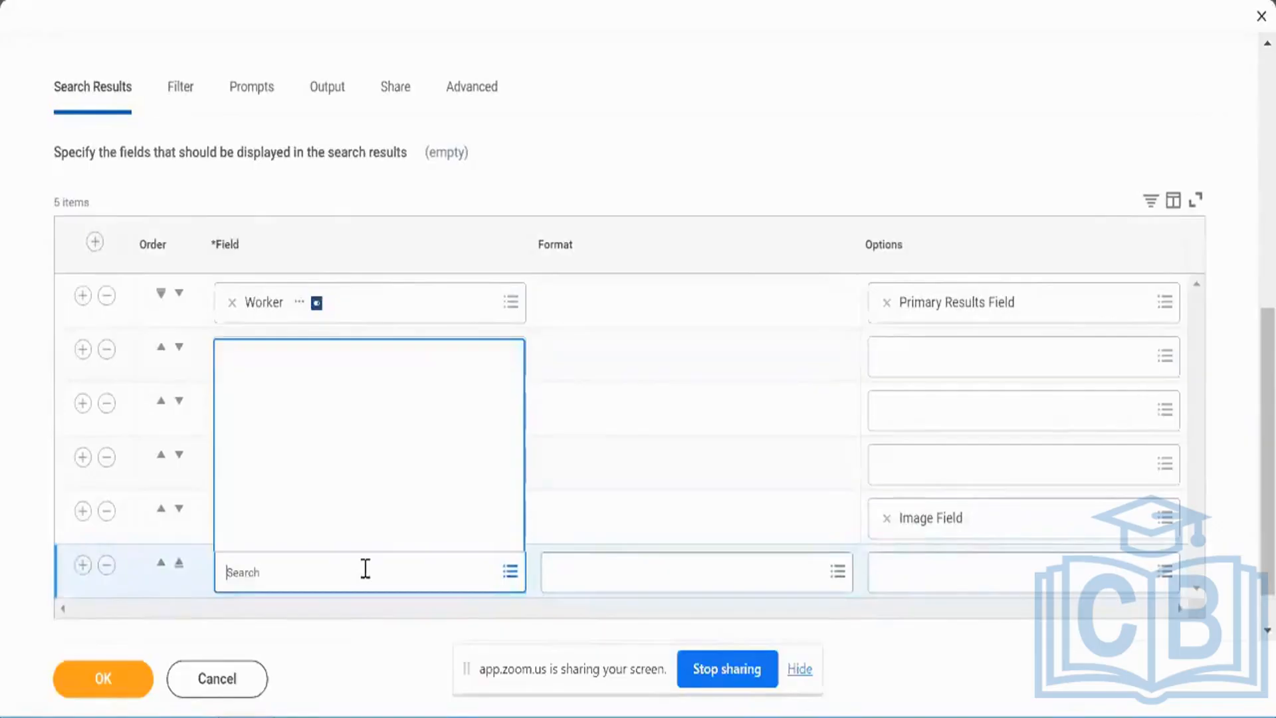
text(manager)
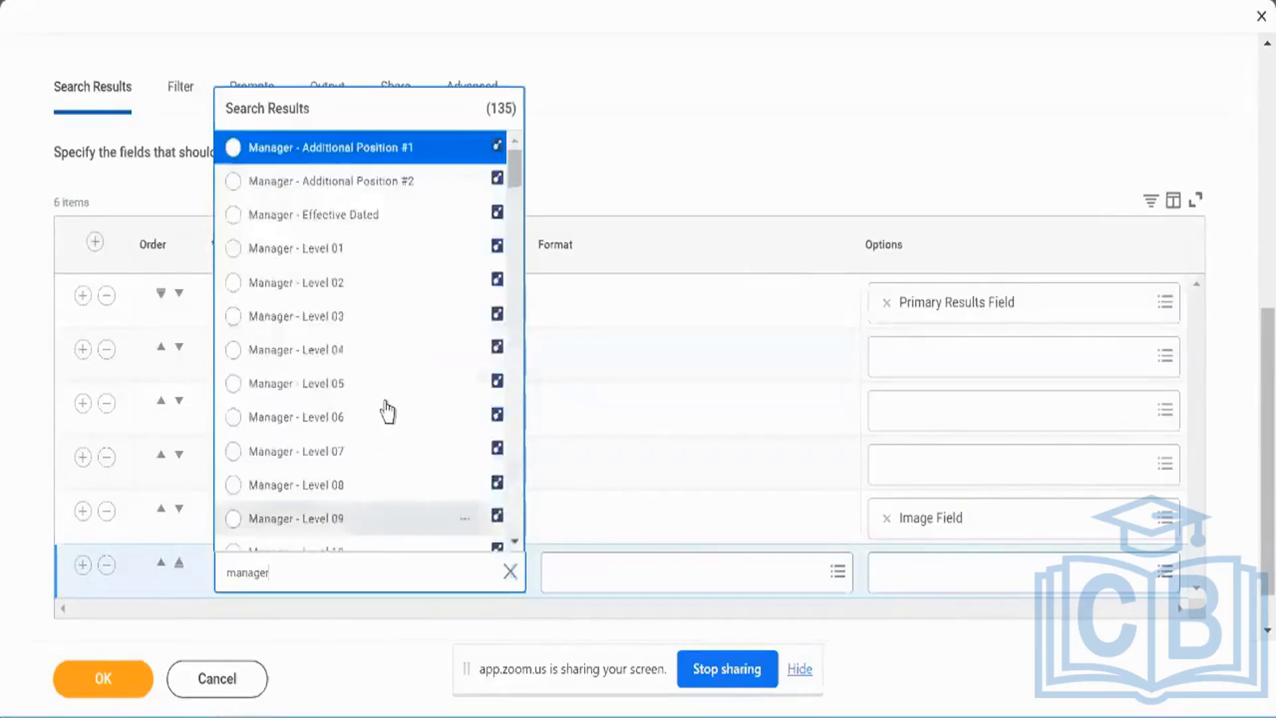
scroll(385, 413, down, 4)
scroll(387, 412, down, 3)
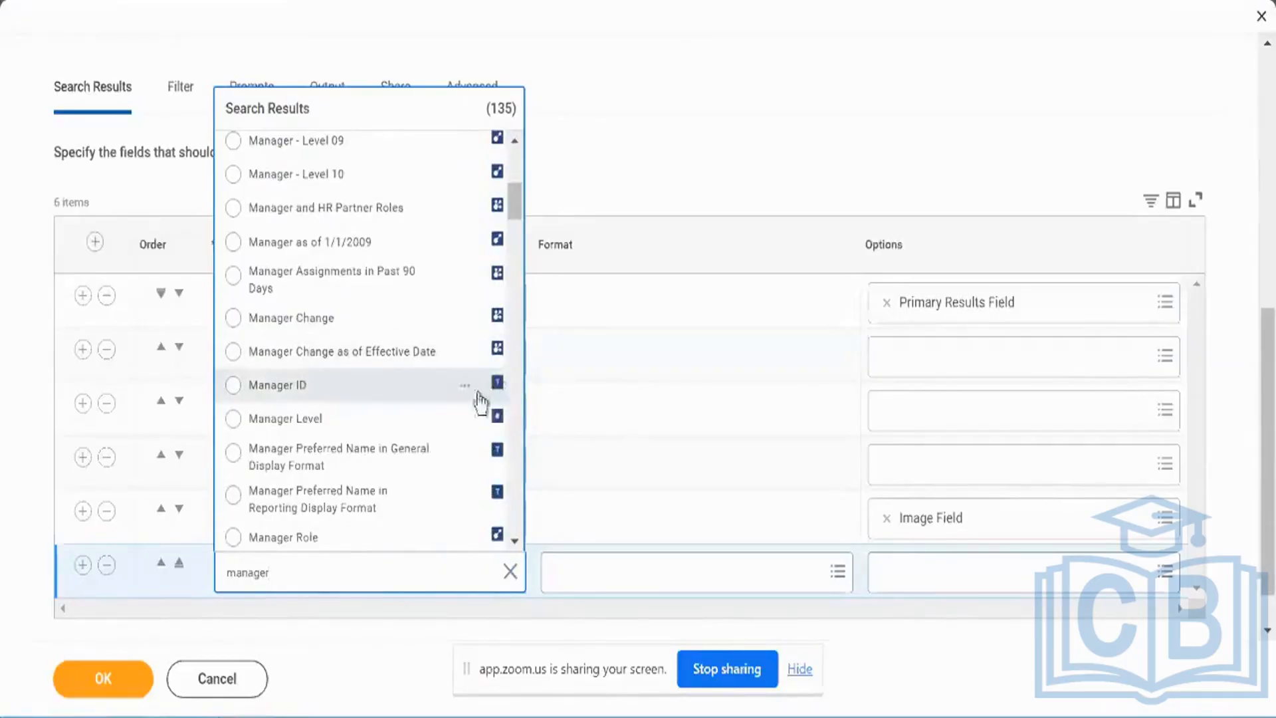
scroll(382, 421, down, 1)
scroll(382, 421, down, 3)
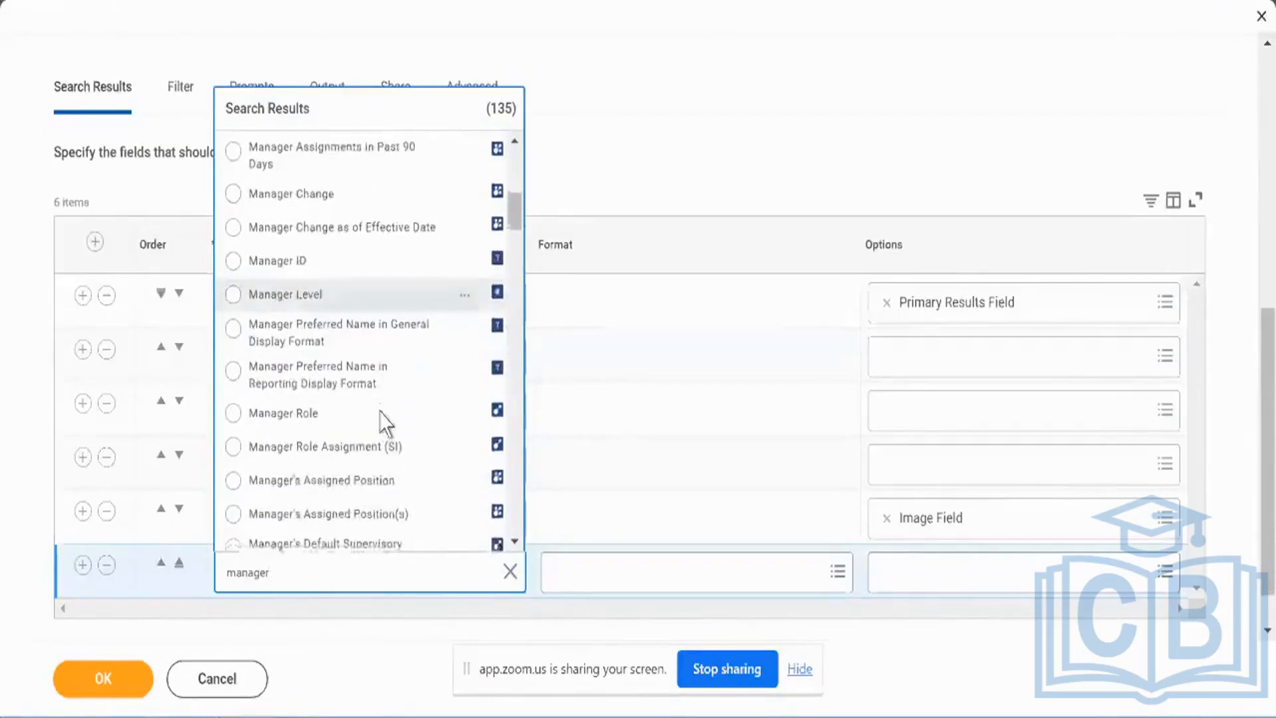
scroll(384, 422, down, 3)
scroll(384, 421, down, 8)
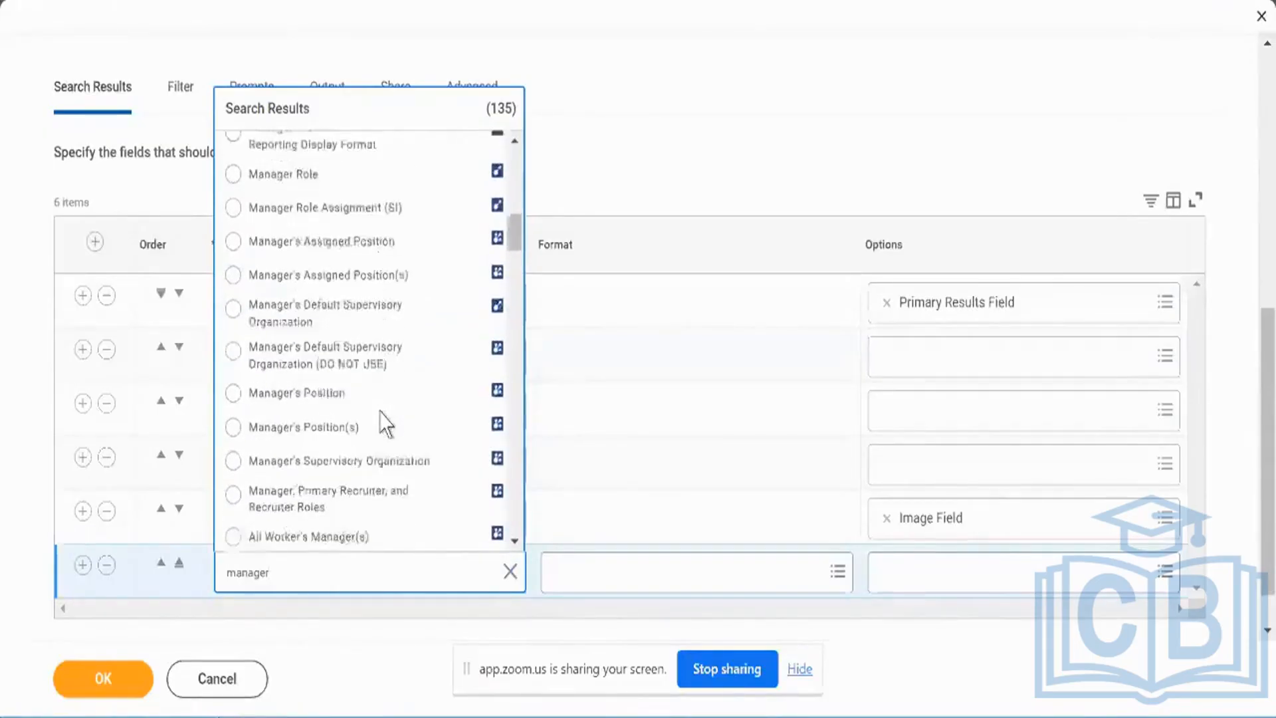
scroll(384, 423, down, 20)
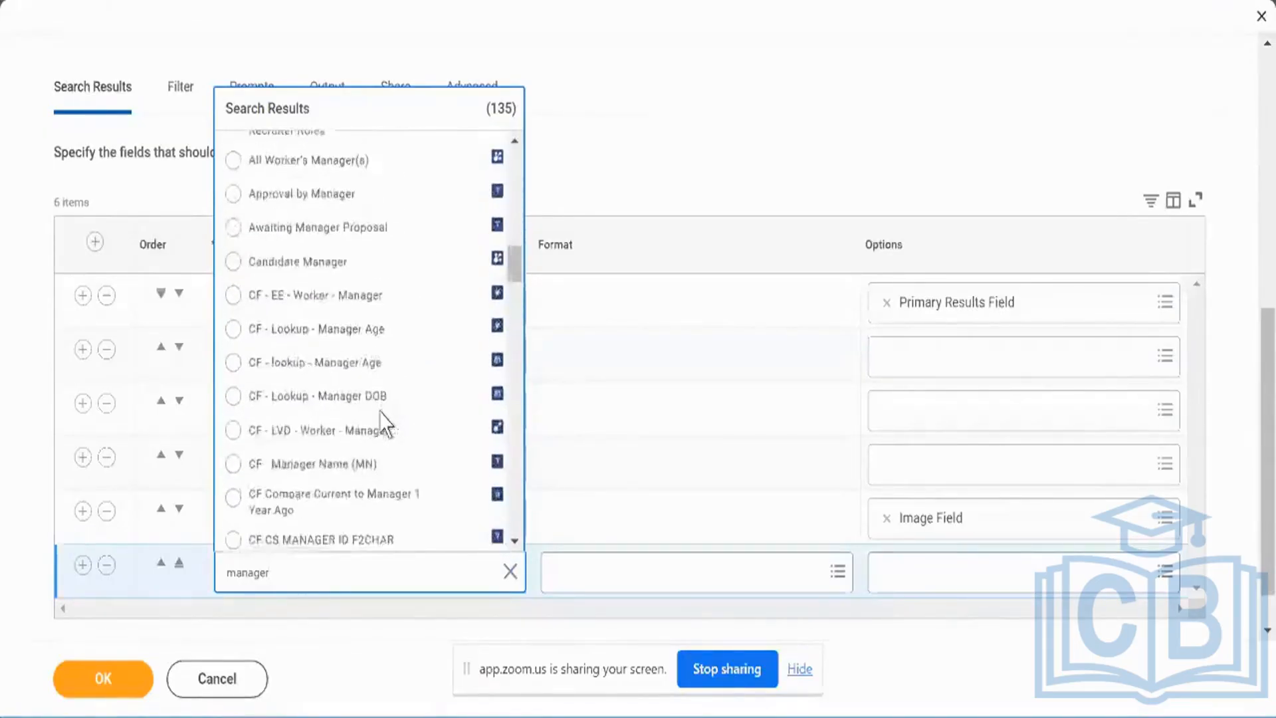
scroll(383, 422, down, 10)
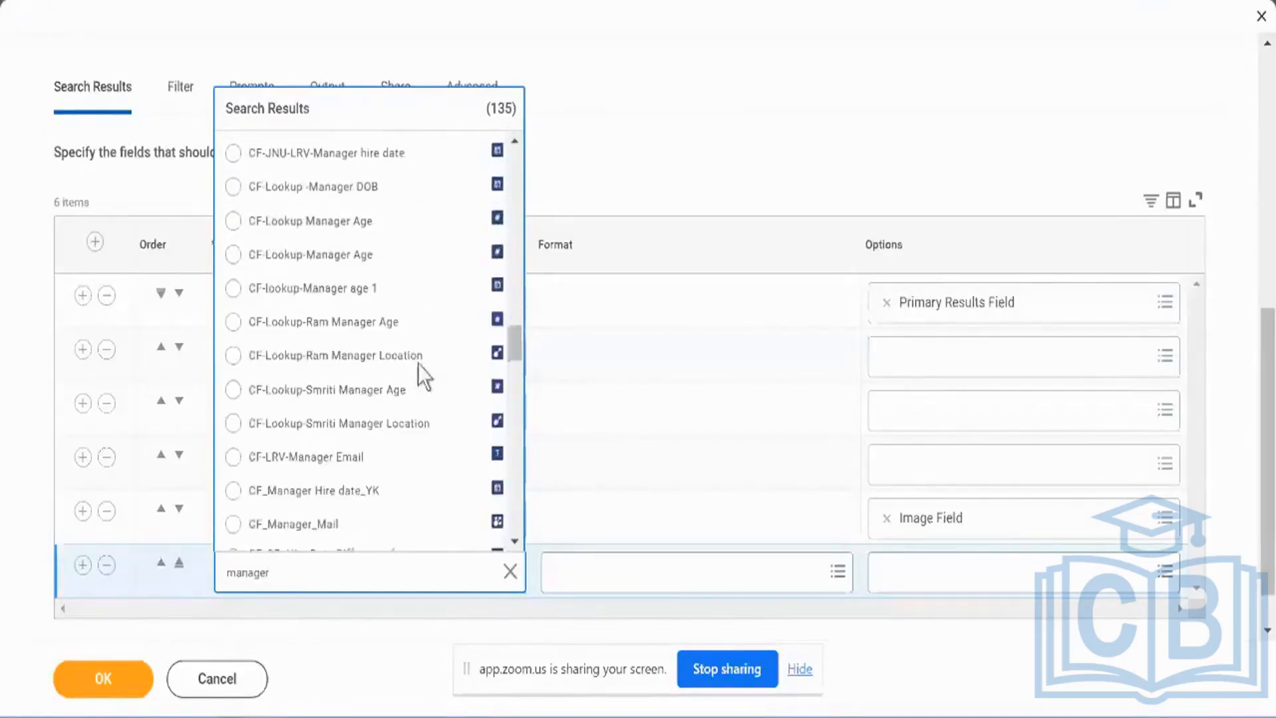
scroll(385, 364, down, 12)
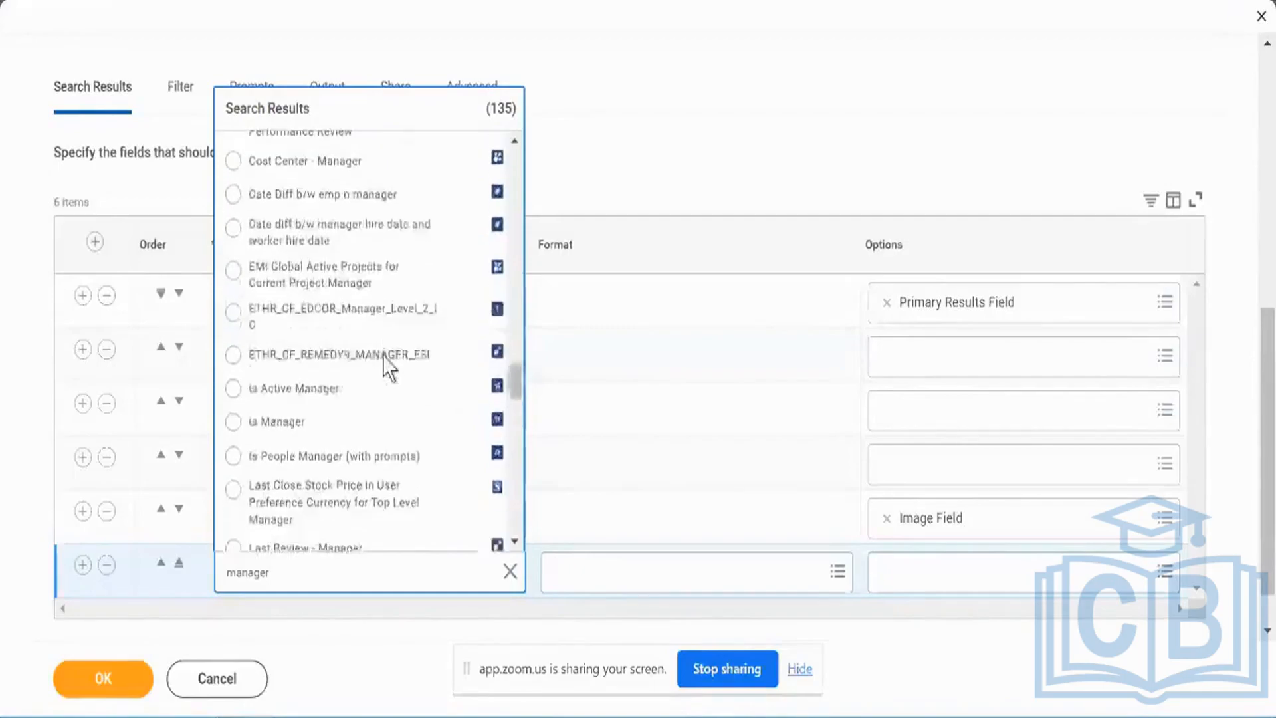
scroll(386, 364, down, 5)
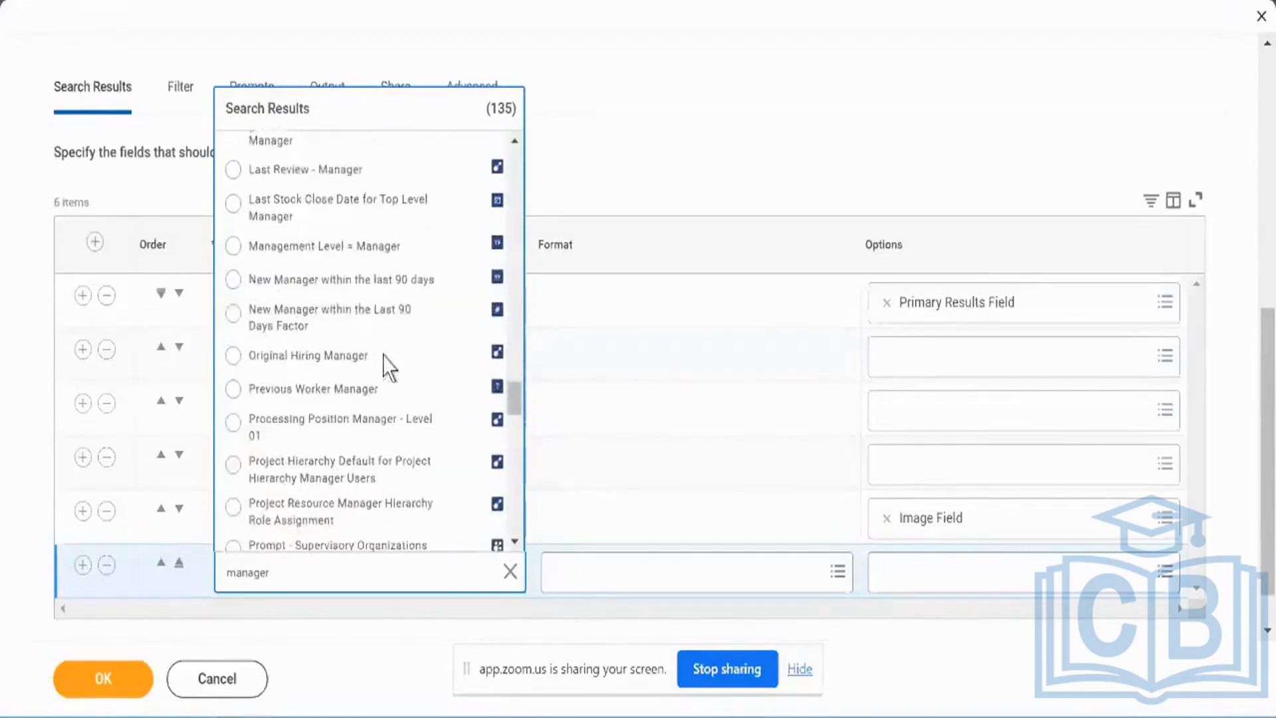
scroll(384, 356, up, 9)
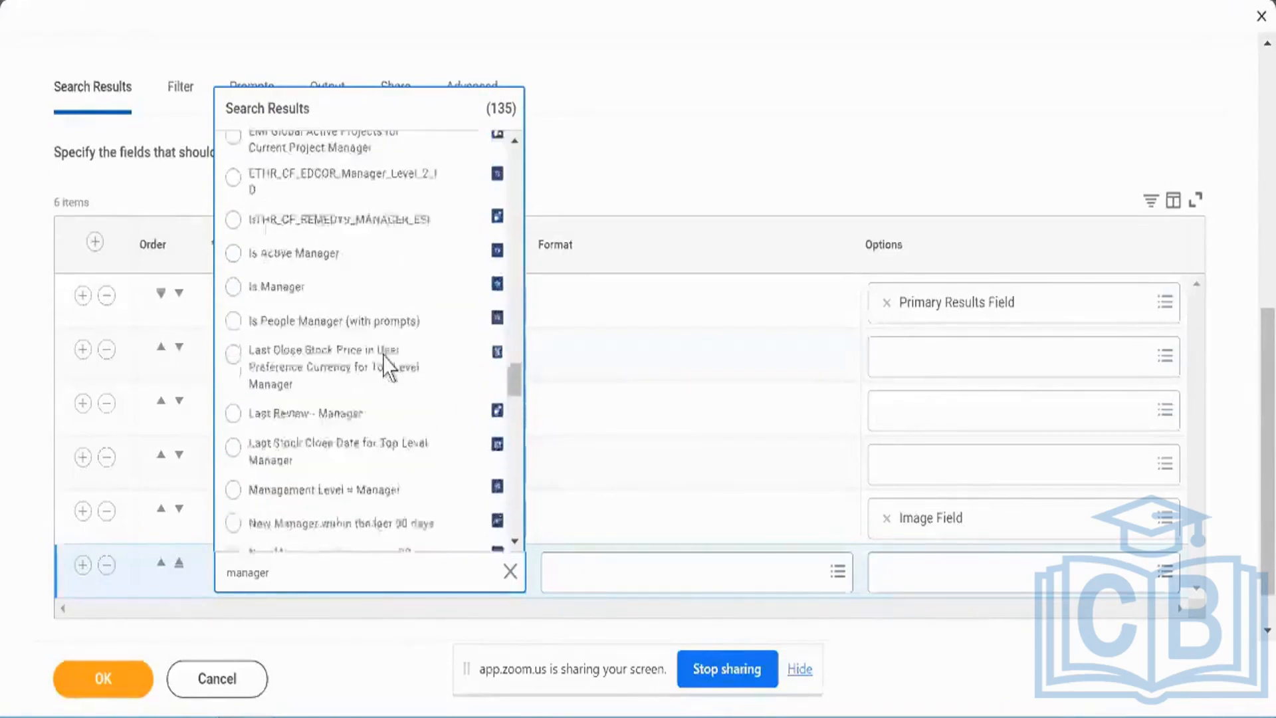
scroll(389, 366, up, 15)
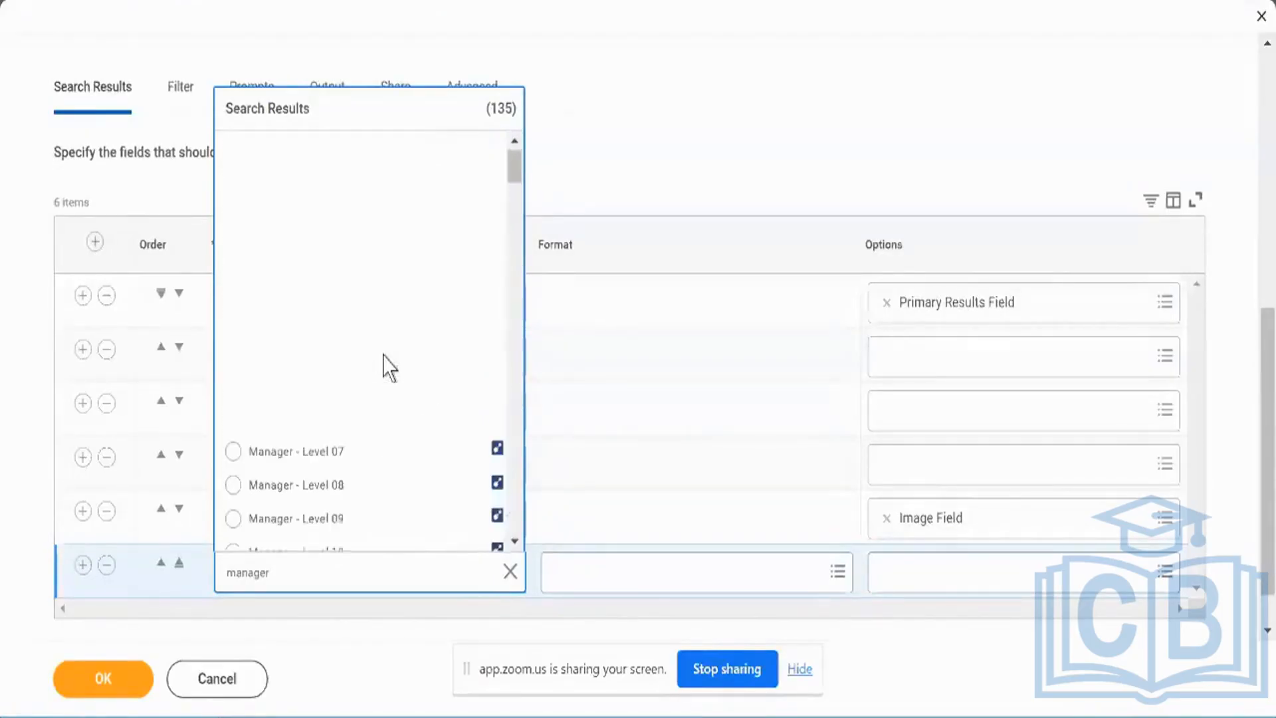
mouse_move(326, 257)
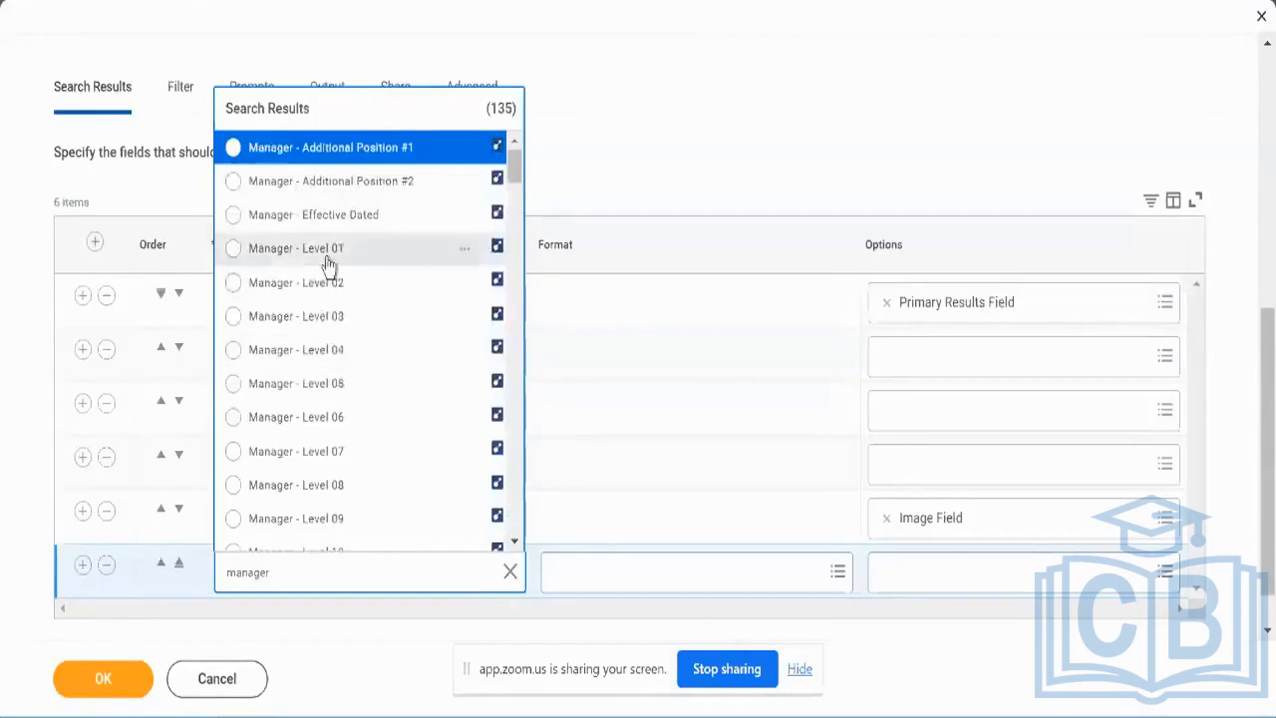
click(467, 250)
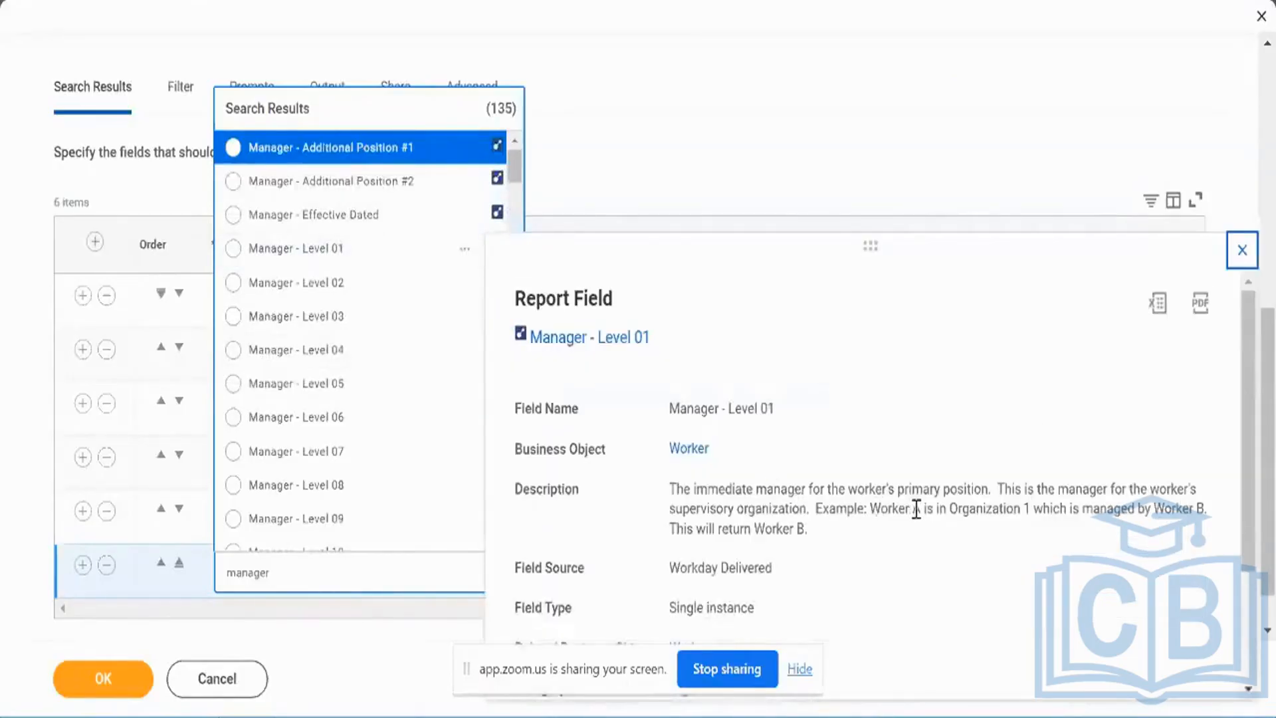
click(343, 255)
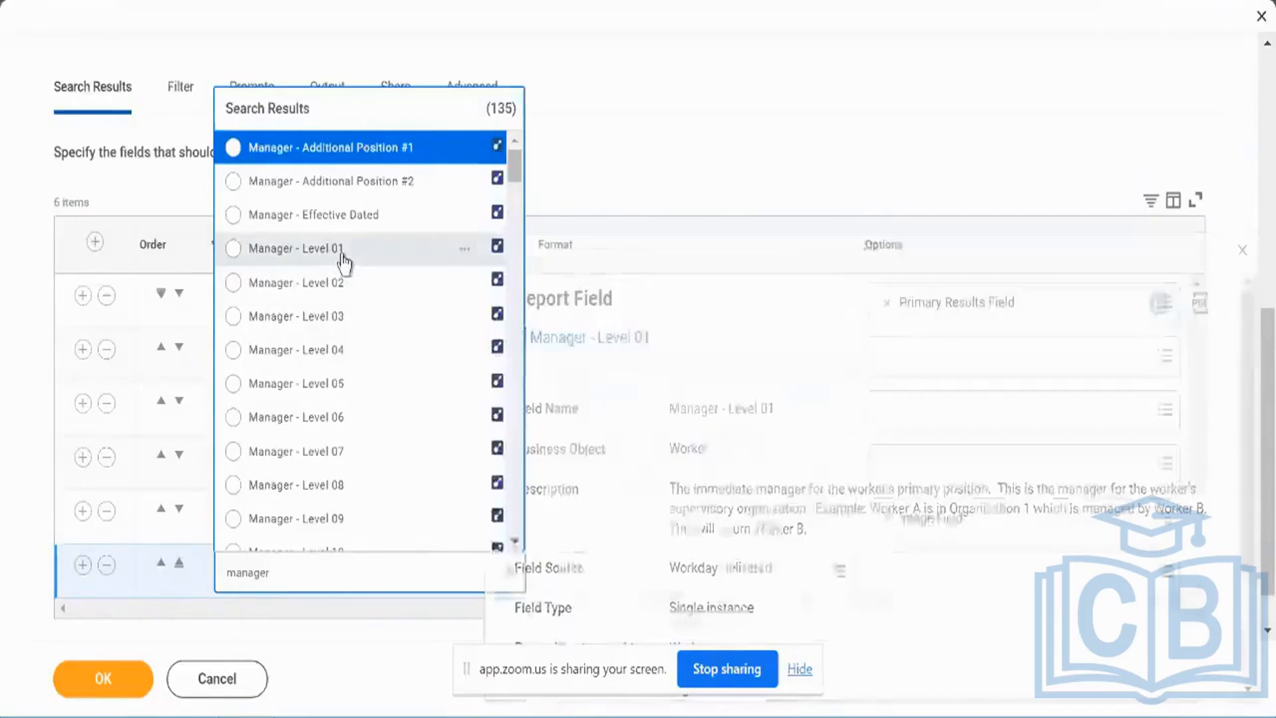
click(343, 262)
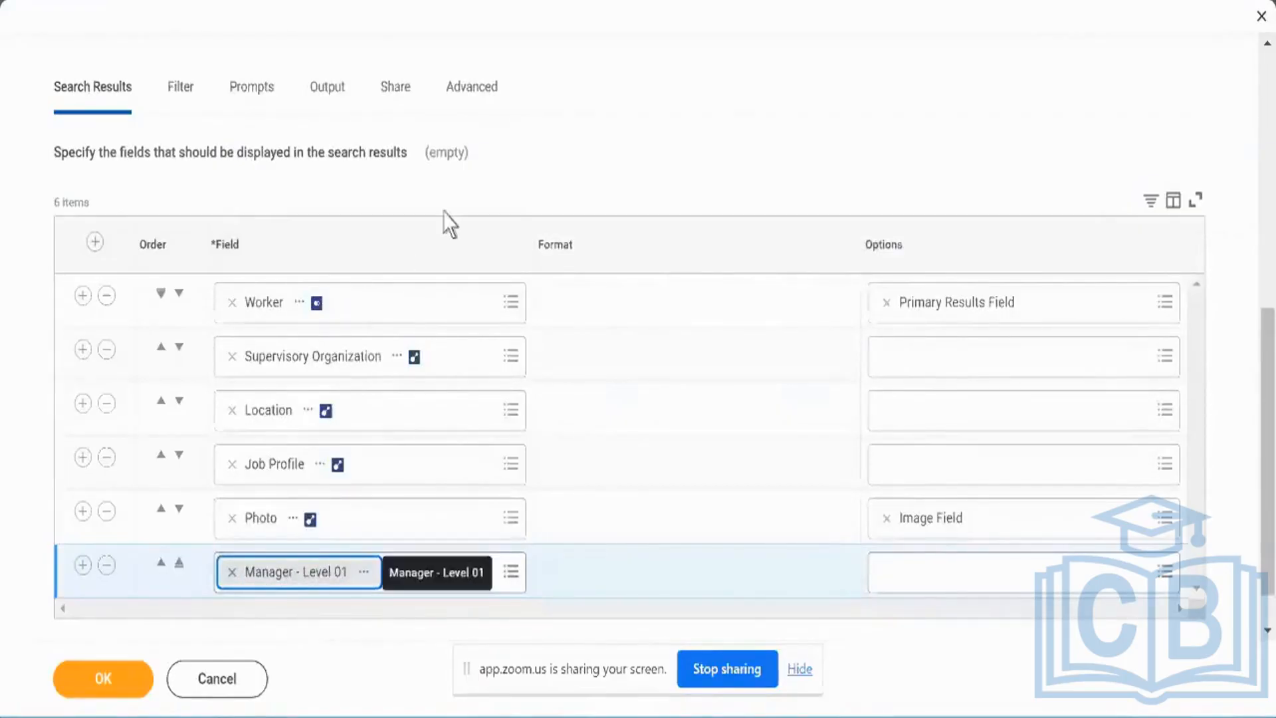
scroll(444, 225, up, 8)
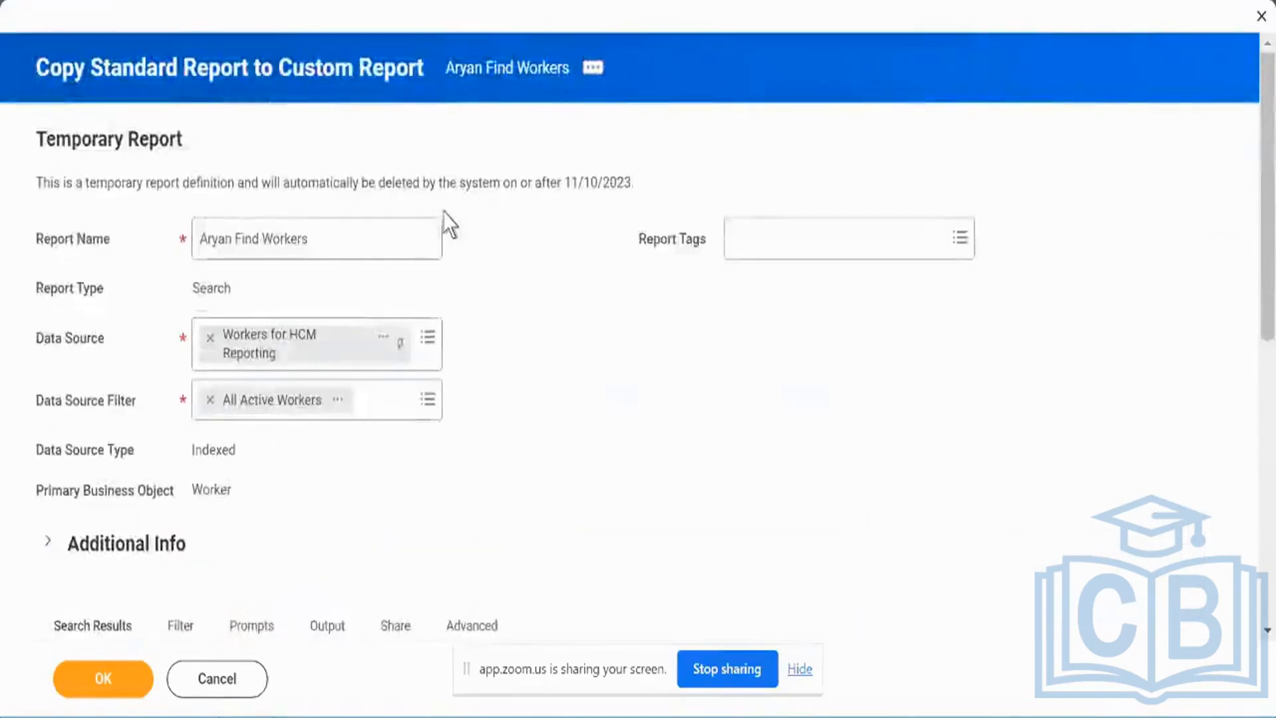
triple_click(220, 63)
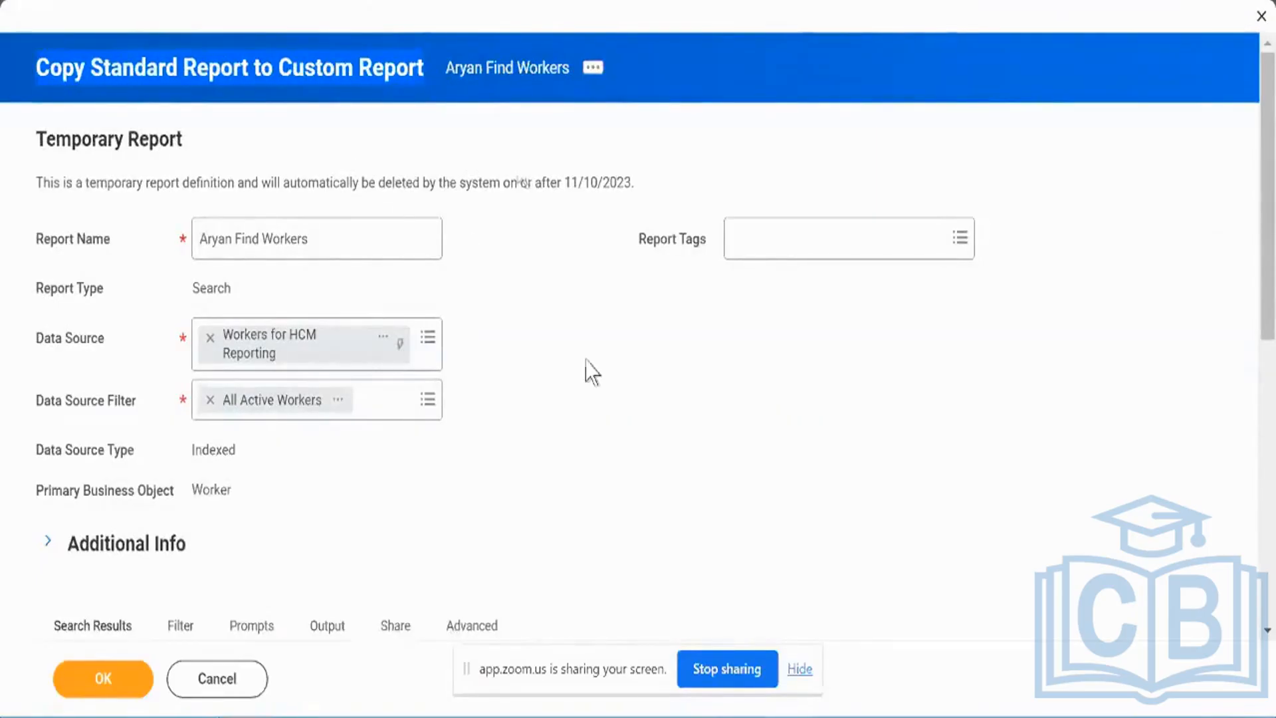
scroll(591, 373, down, 5)
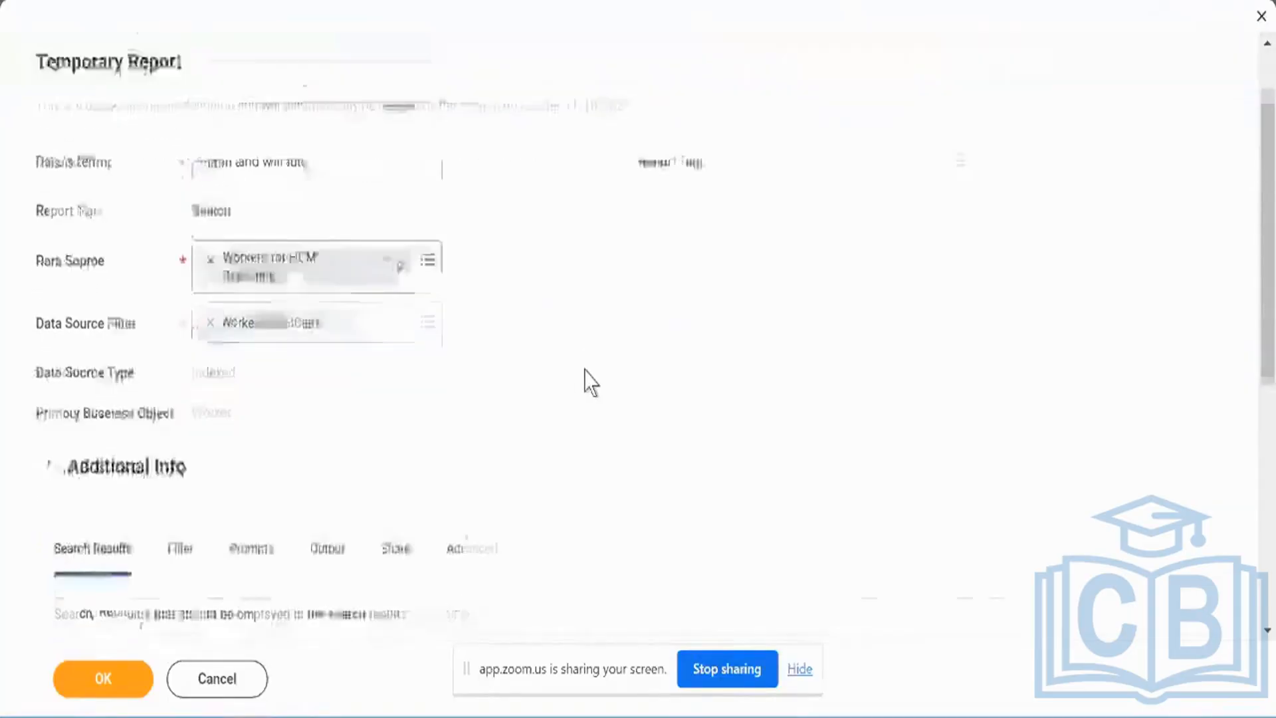
scroll(590, 382, down, 3)
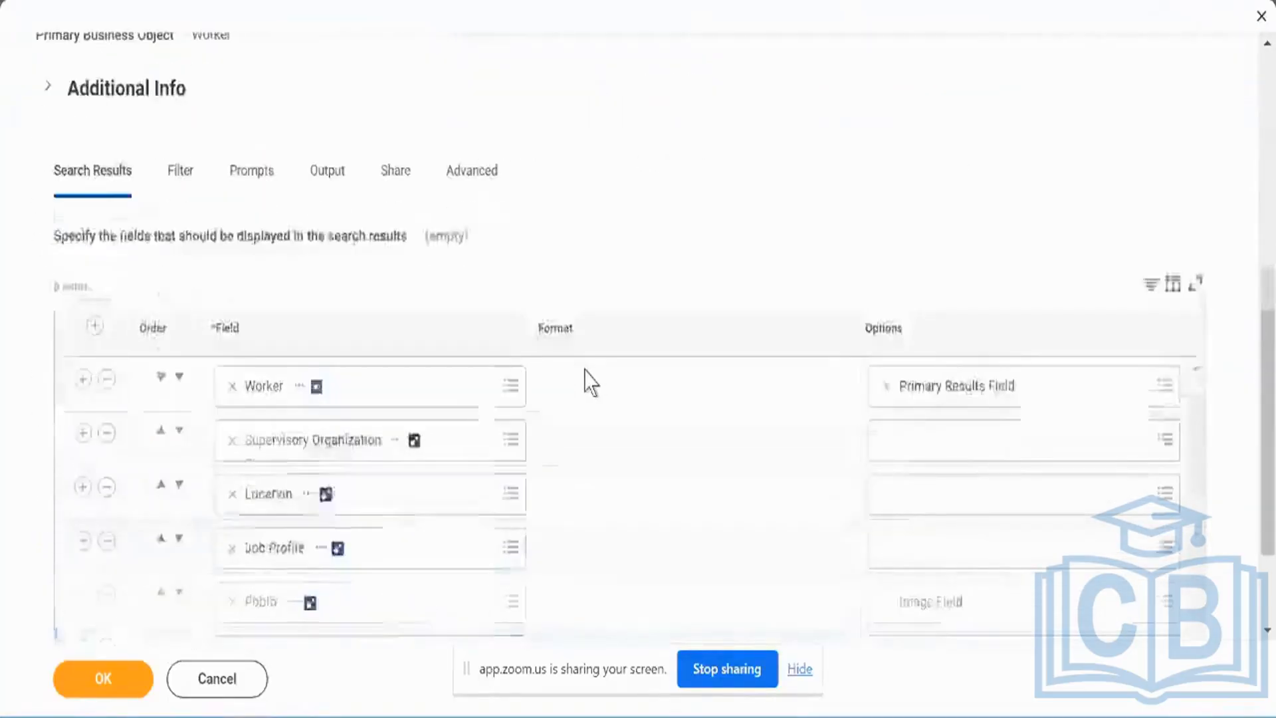
scroll(591, 384, down, 2)
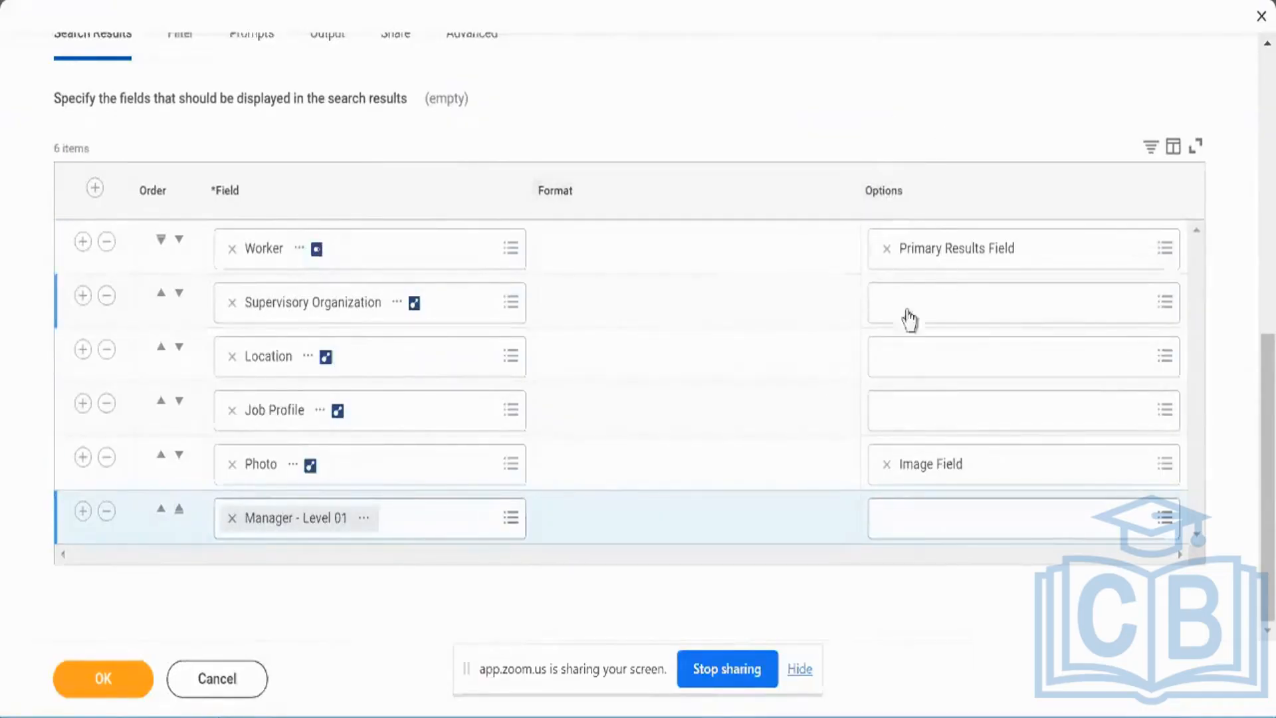
- Browse the Manager - Level 01 valid options, including Detail Result Field, and dismiss without changes
click(988, 514)
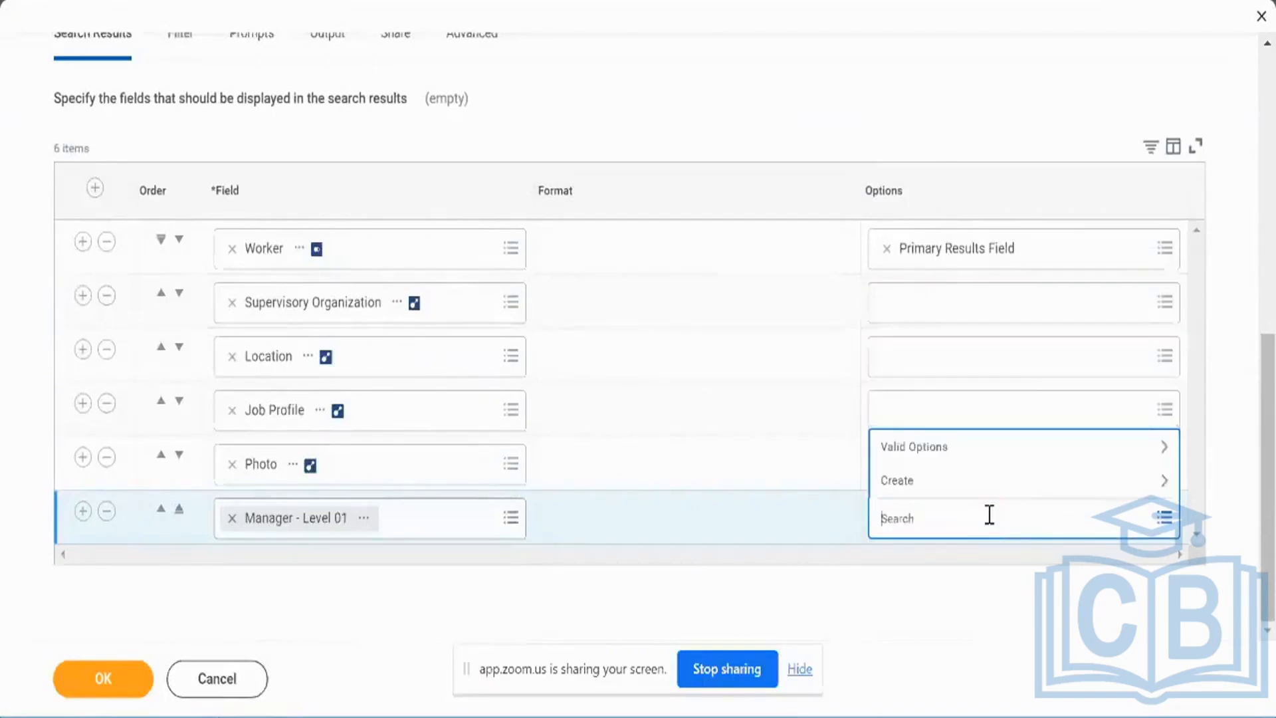
click(957, 457)
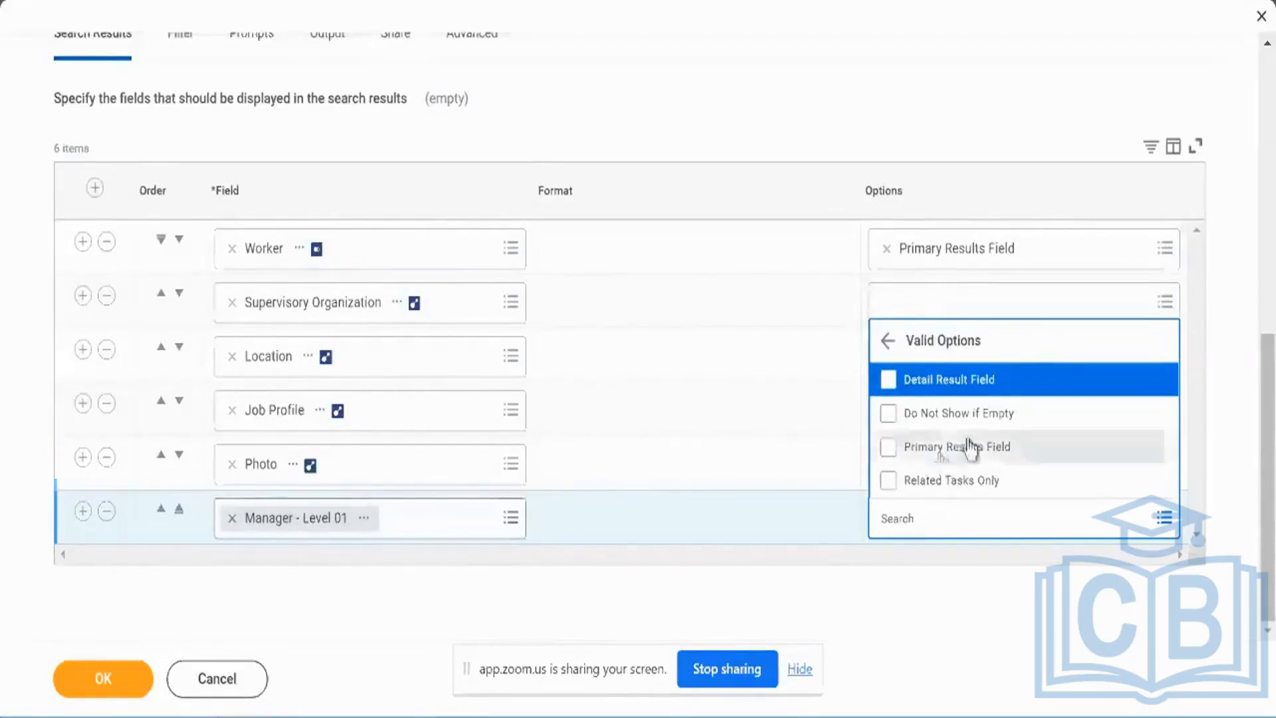
click(1009, 389)
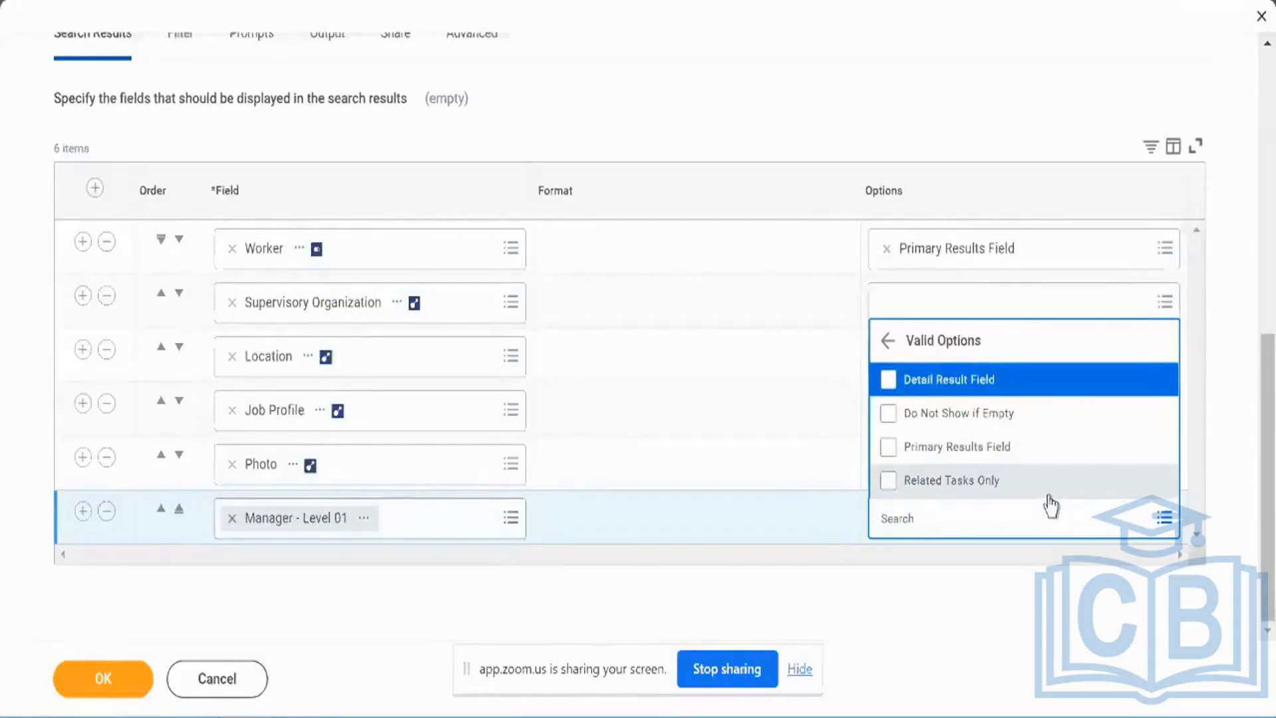
click(798, 338)
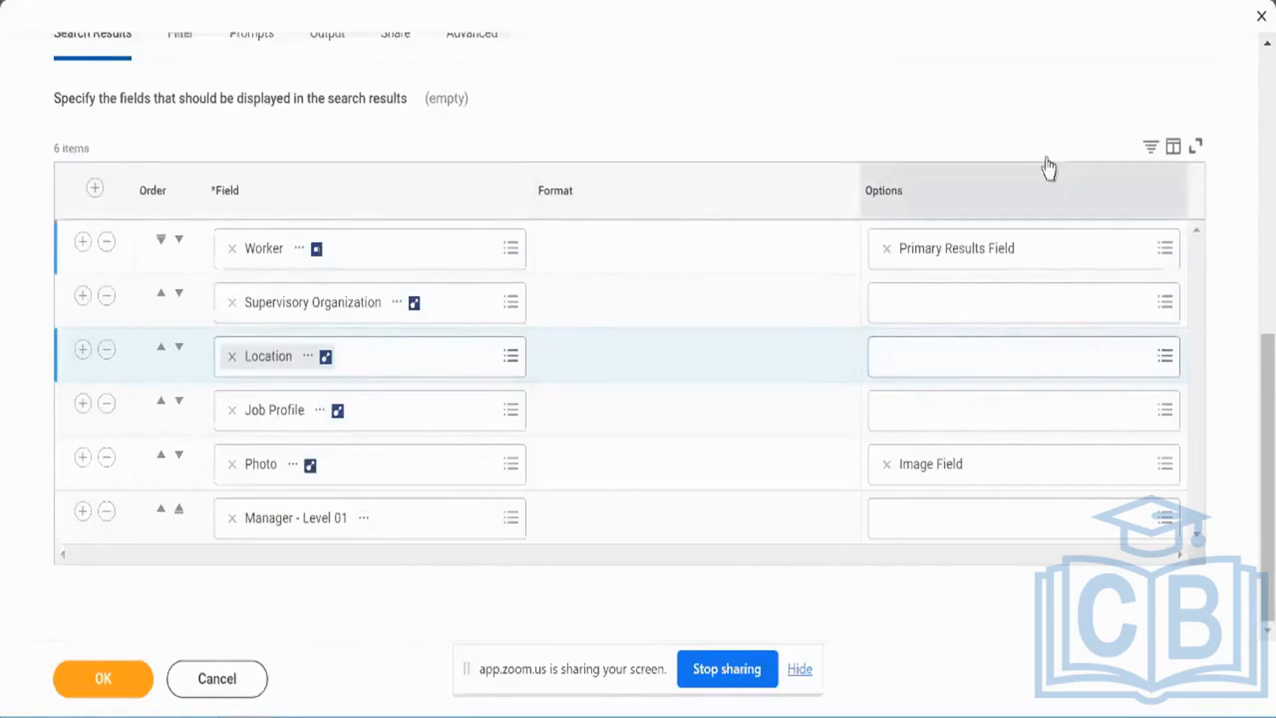
- Switch to the Filter tab, showing an empty Filter on Instances list
scroll(399, 262, up, 1)
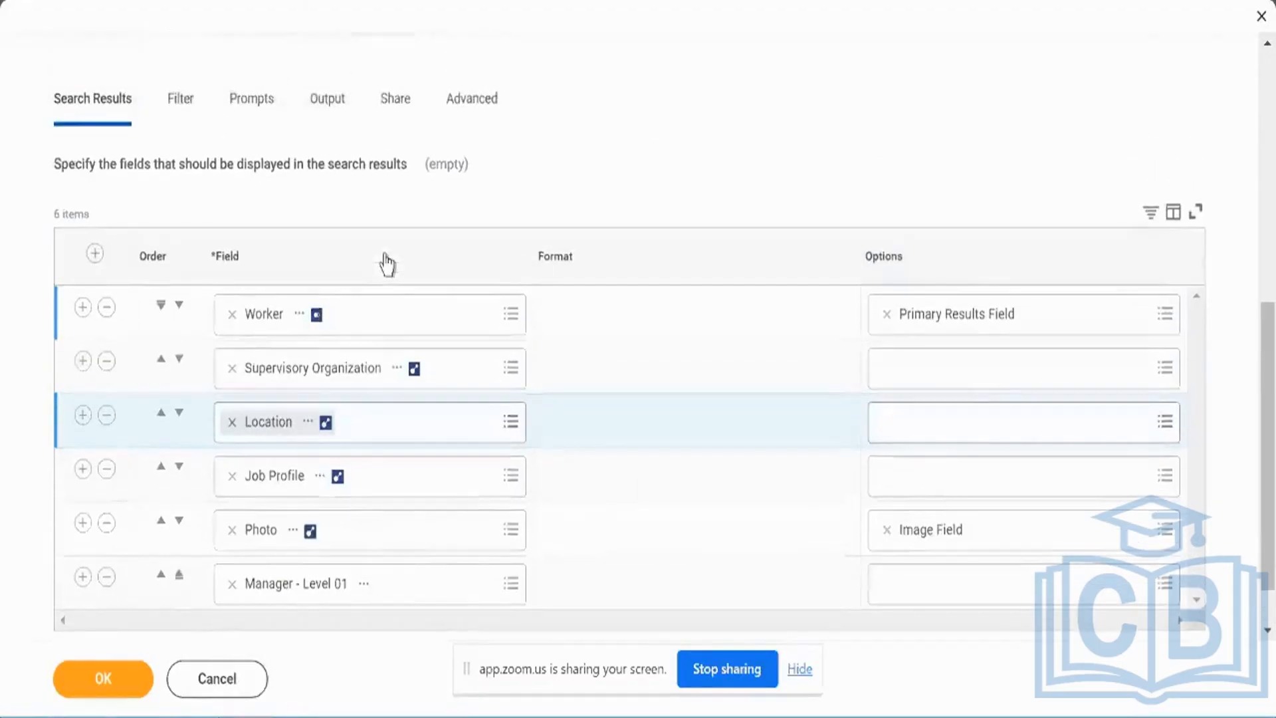
scroll(387, 263, up, 1)
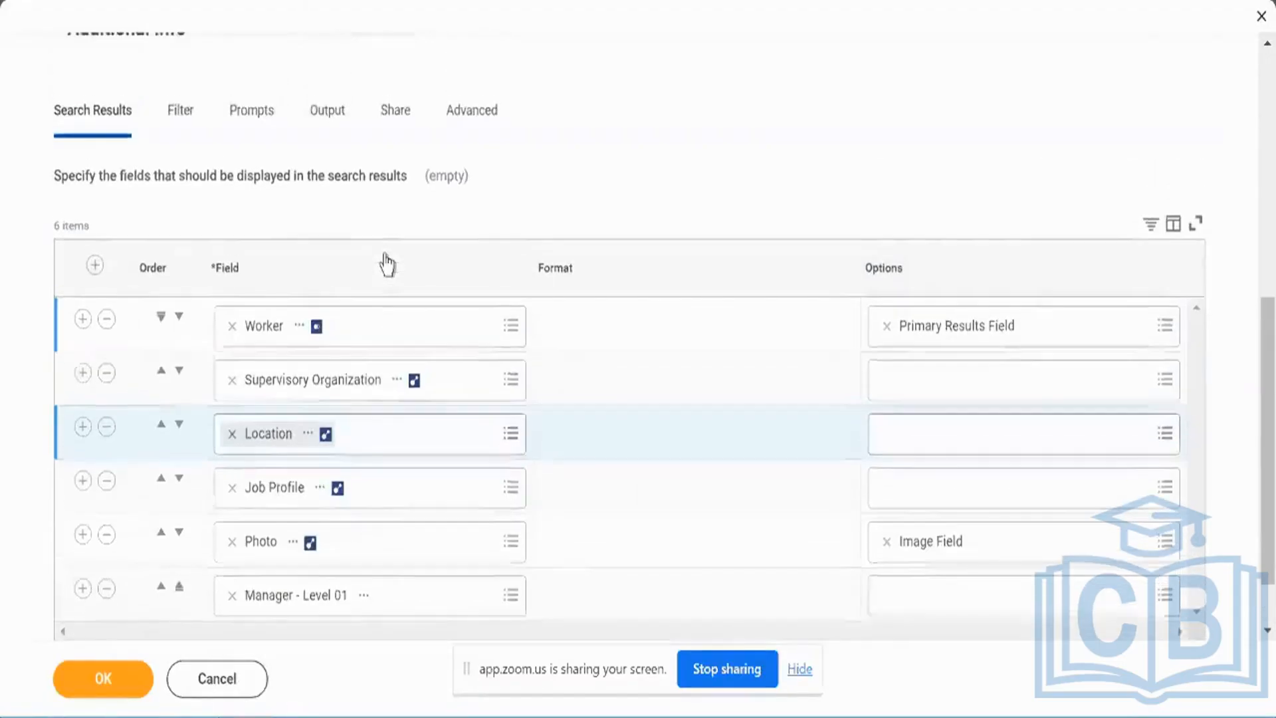
click(192, 129)
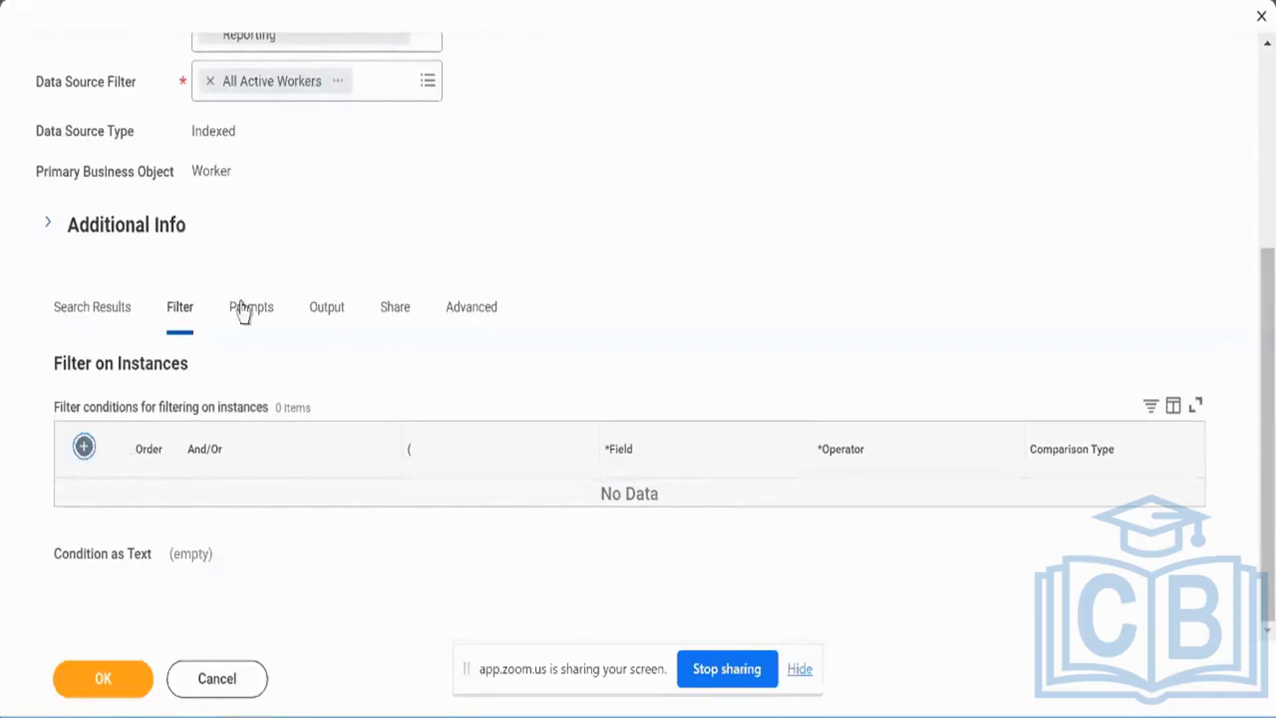
- Add a new instance filter row on the field Location Address - Country
click(661, 522)
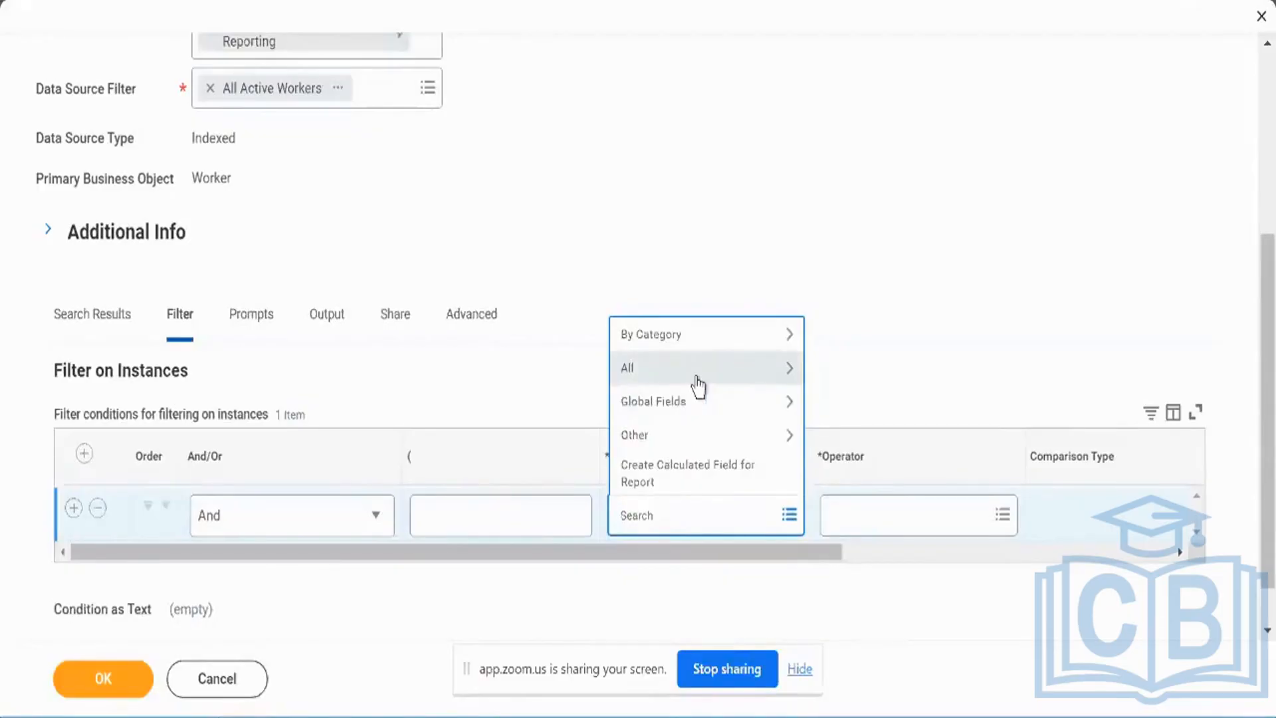
text(lo)
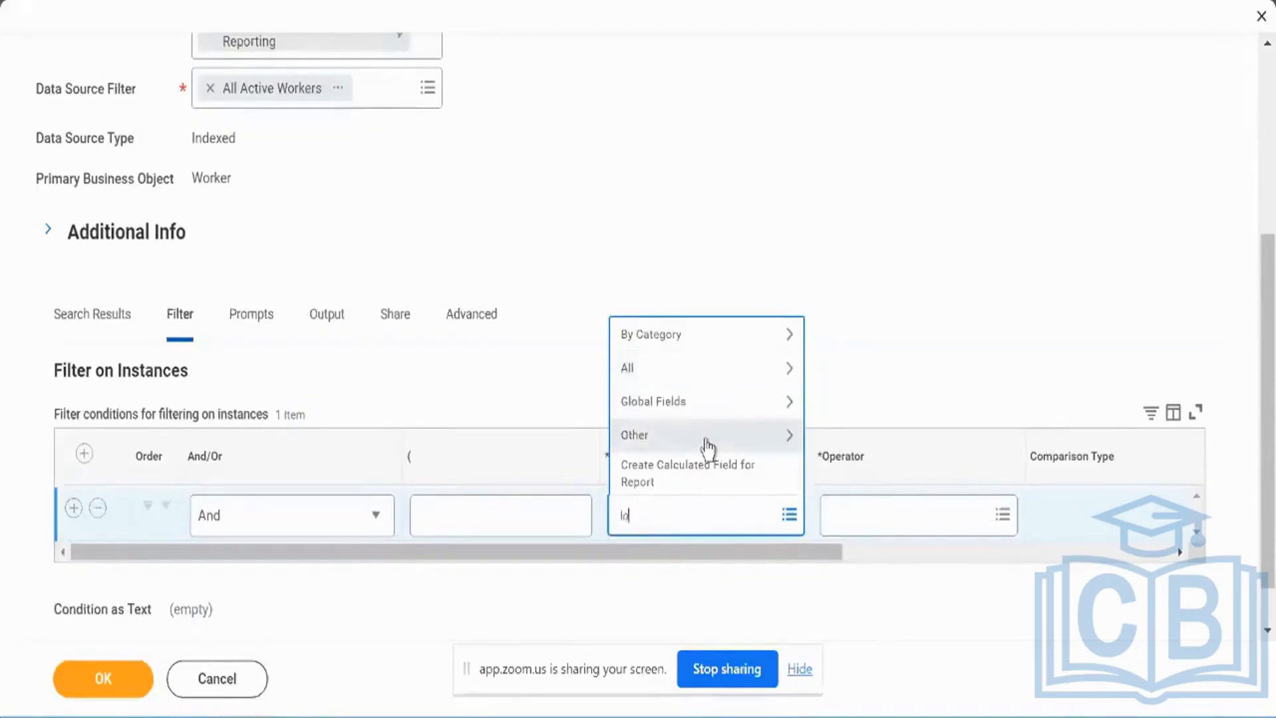
text(cation country)
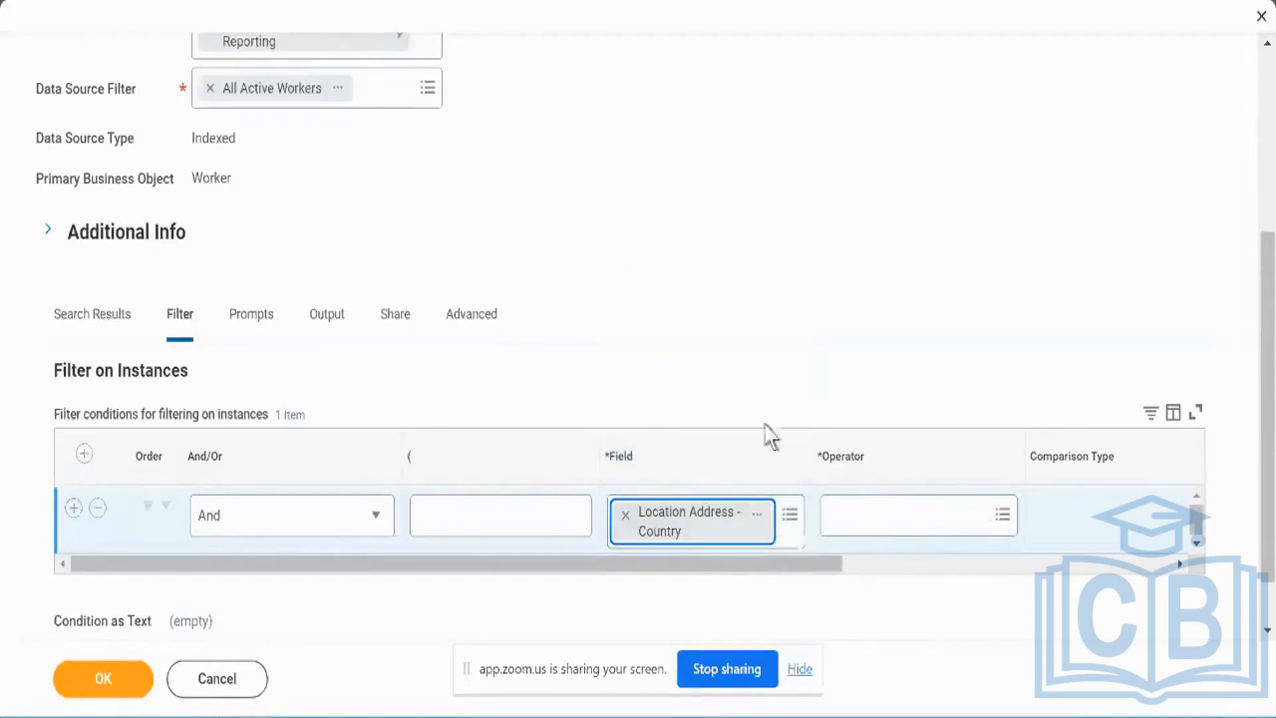
click(757, 516)
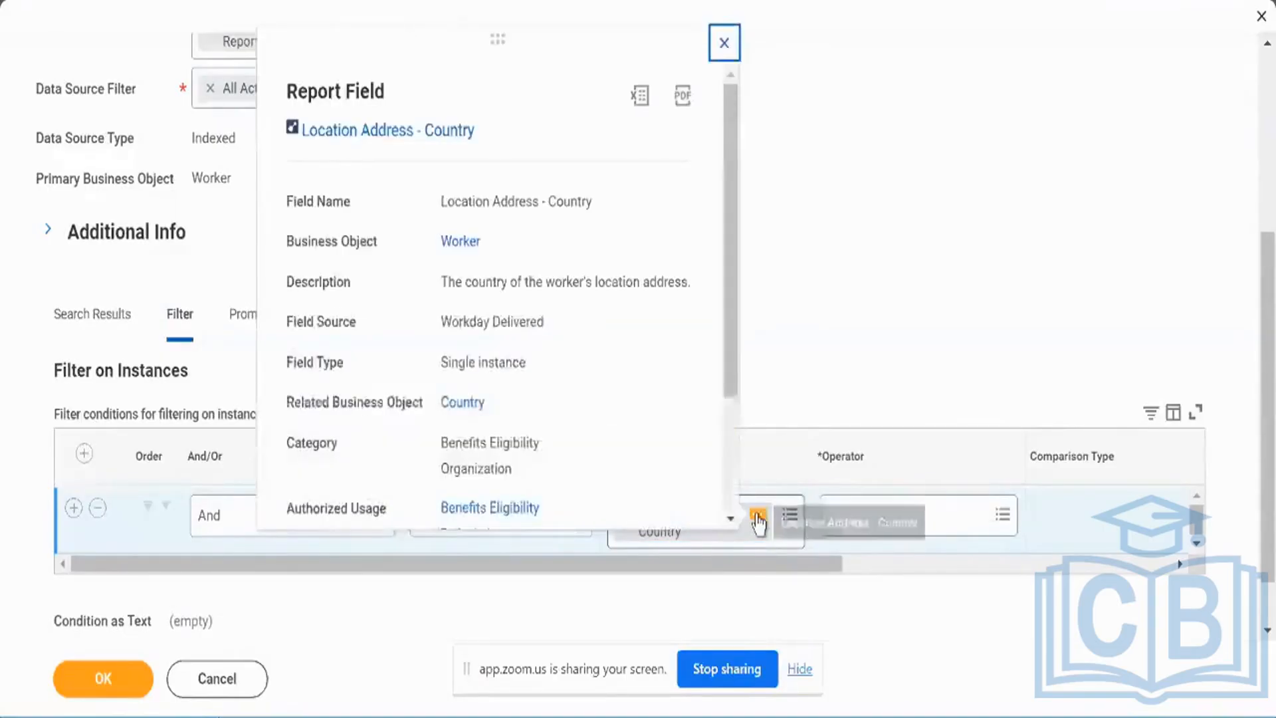
triple_click(605, 285)
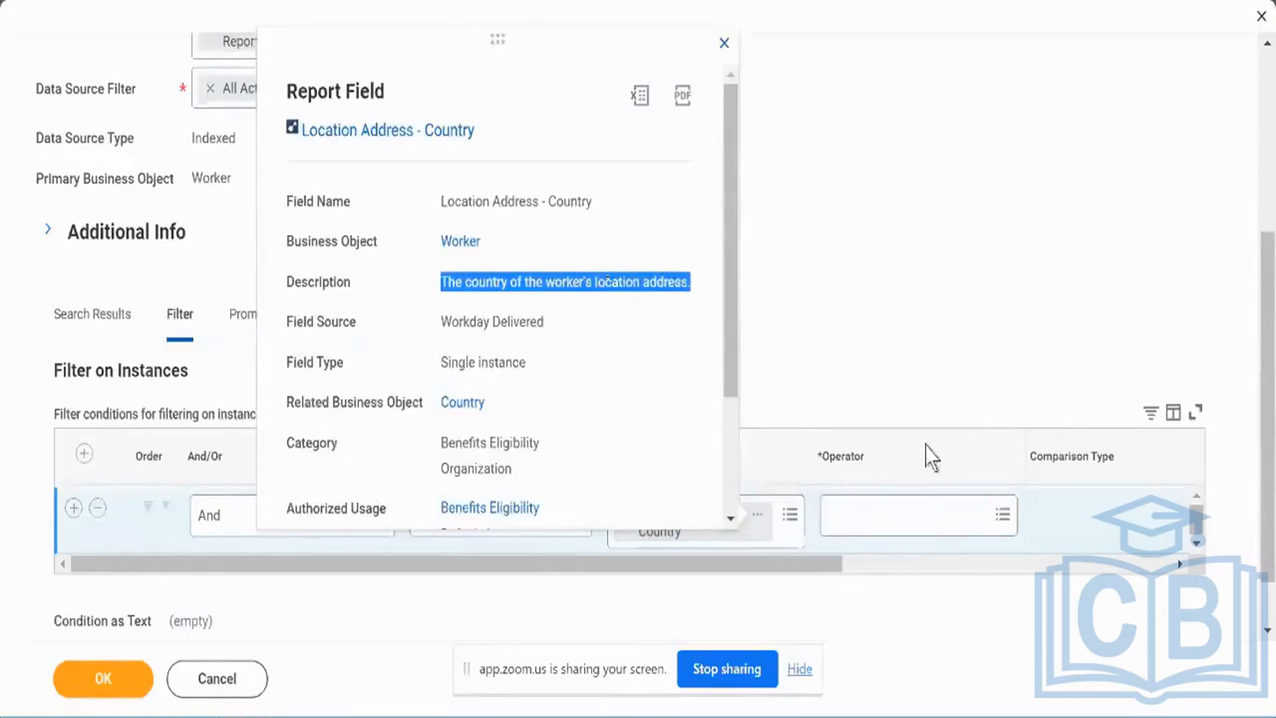
click(944, 509)
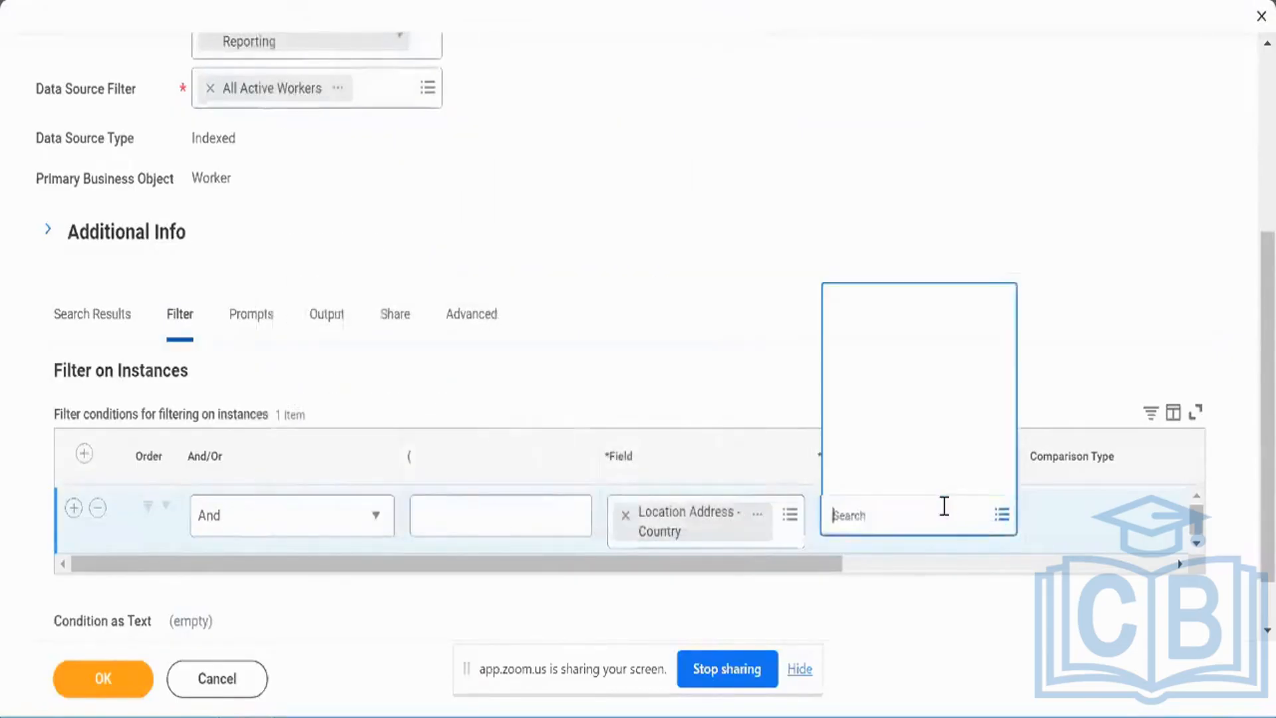
- Set the filter operator to 'in the selection list' with value United States of America
text(in)
key(Return)
scroll(945, 507, right, 3)
scroll(944, 516, right, 2)
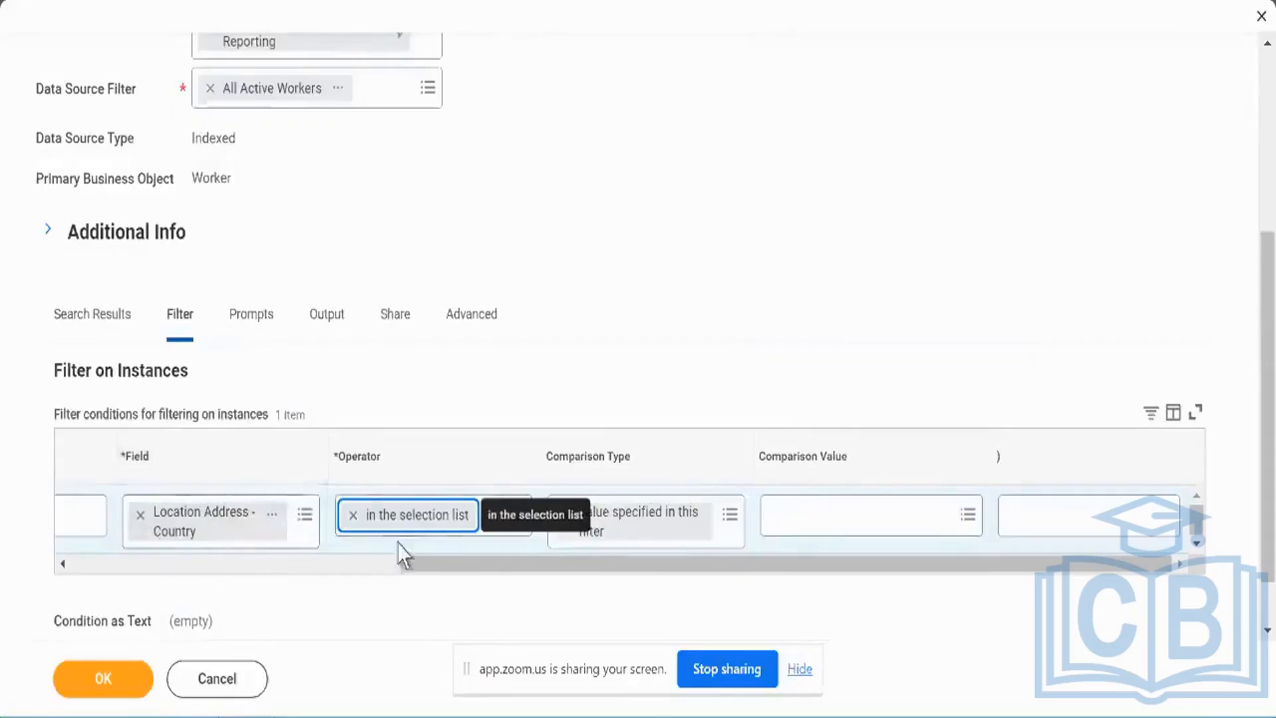
click(849, 535)
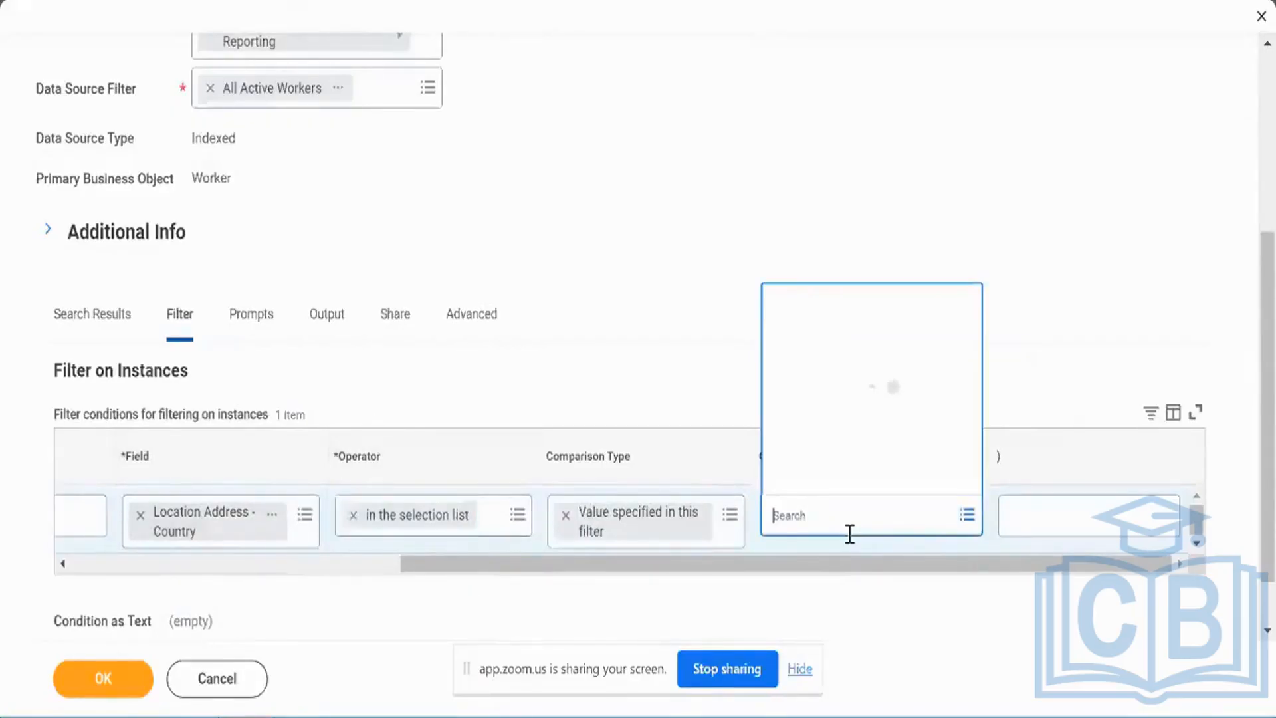
text(ameri)
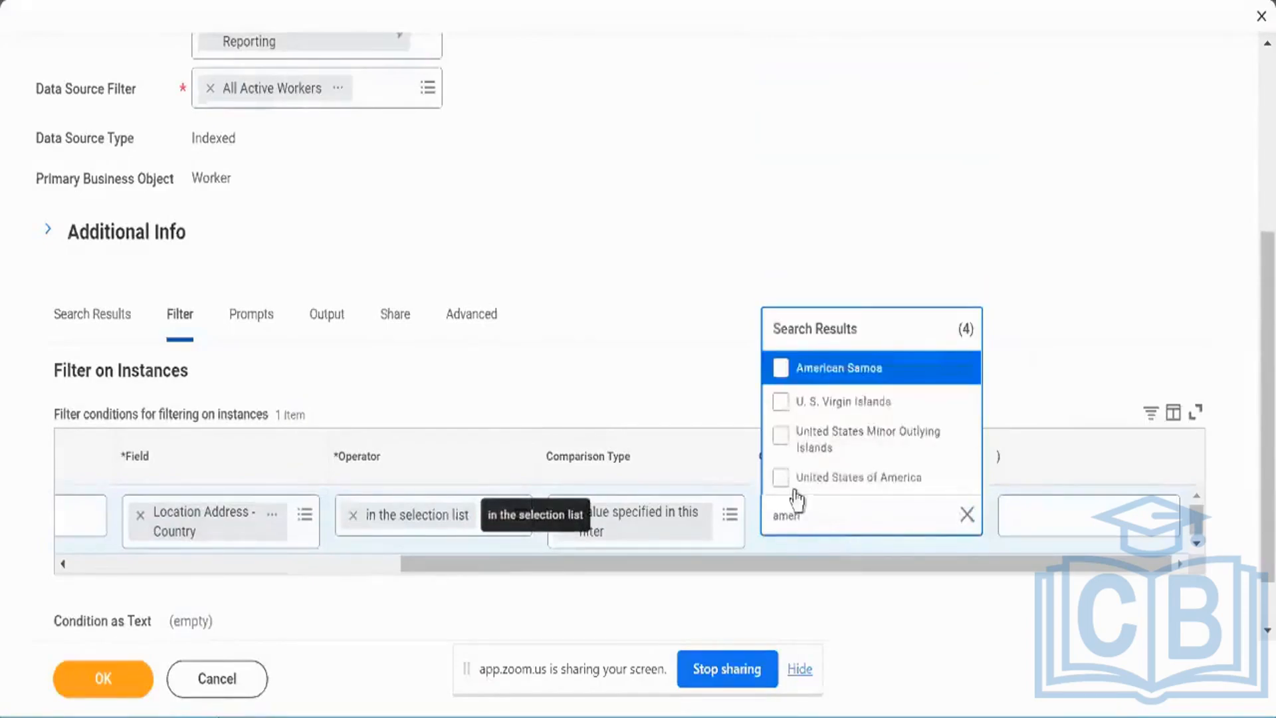
click(781, 477)
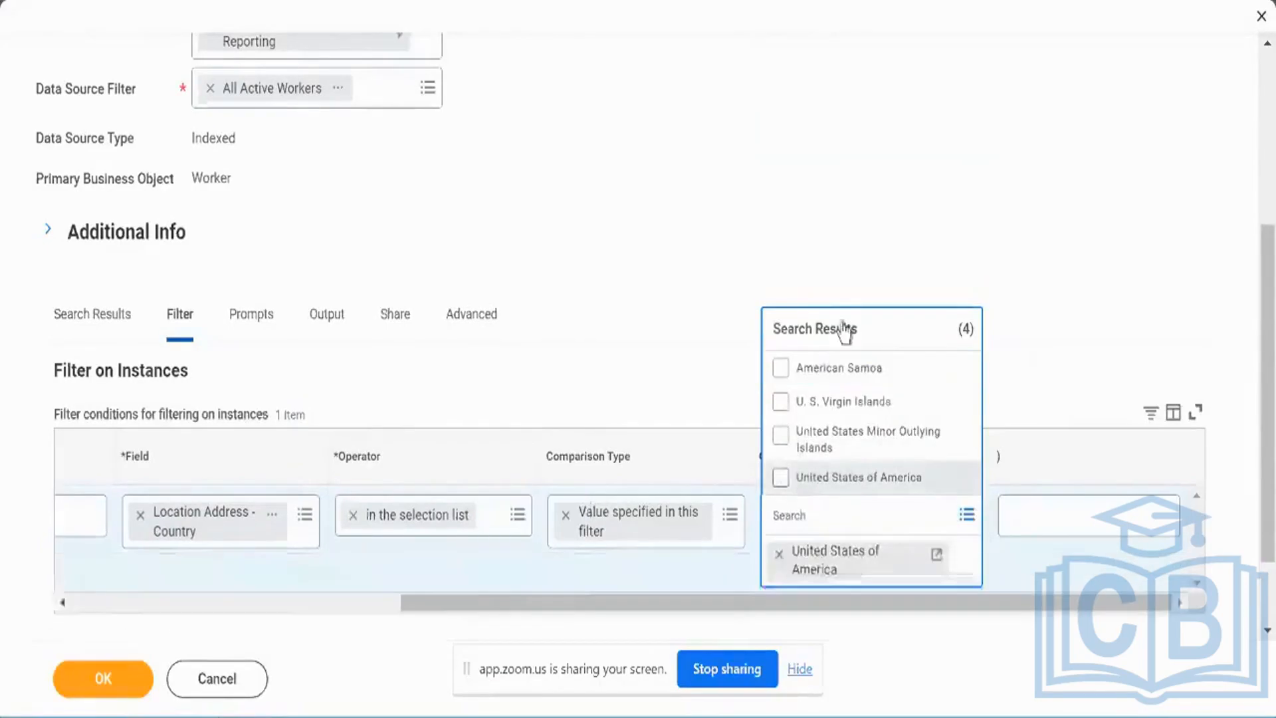
click(897, 234)
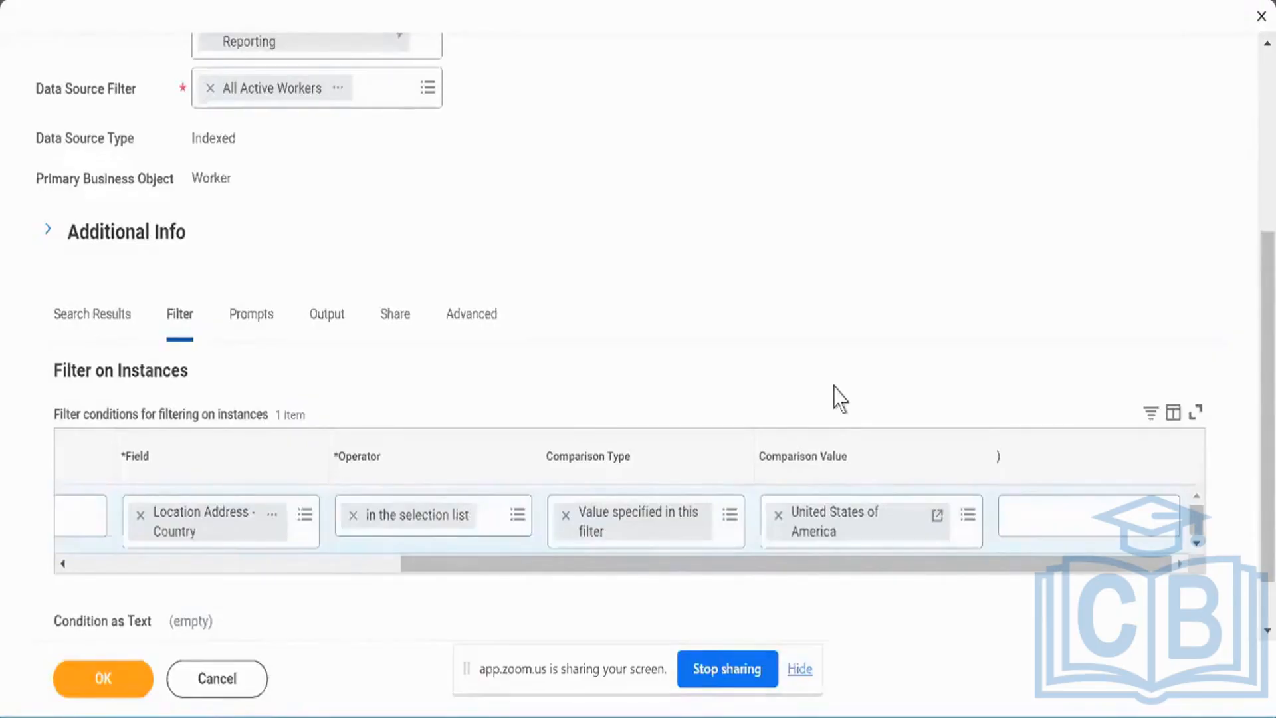
click(271, 566)
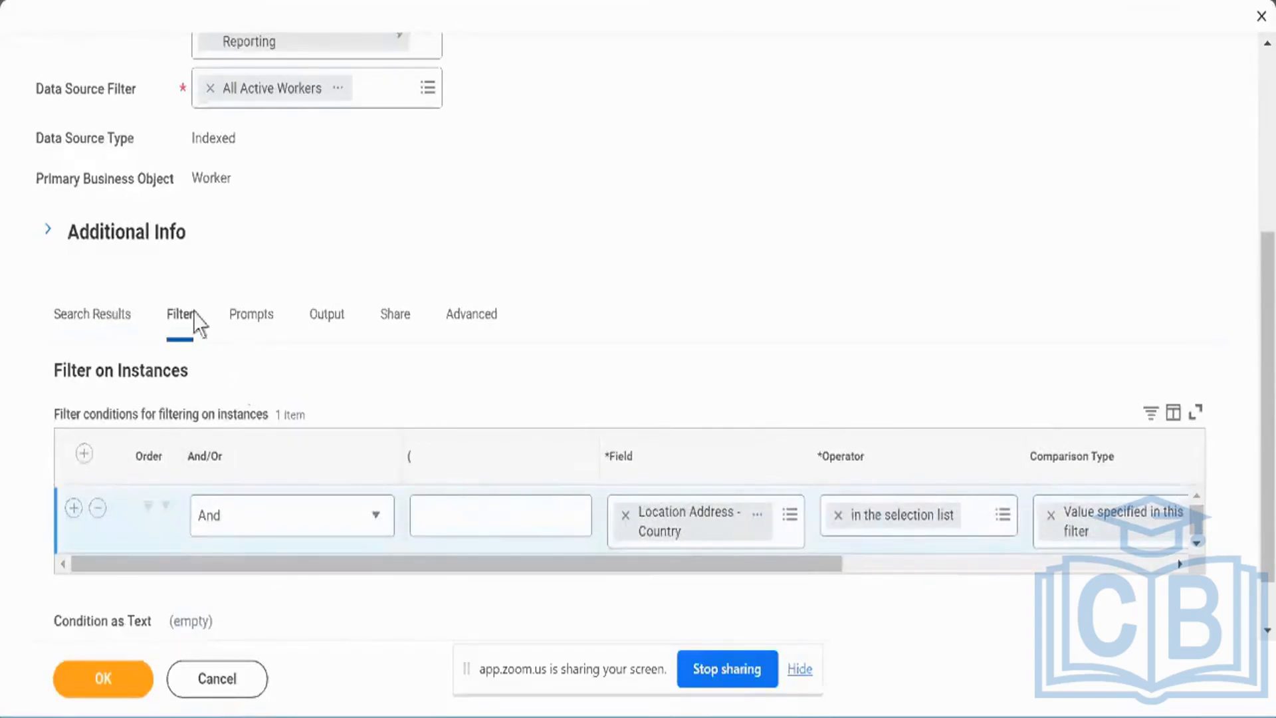
- Review the Prompts tab, submit the report, and view the image-field-must-be-last error
click(237, 325)
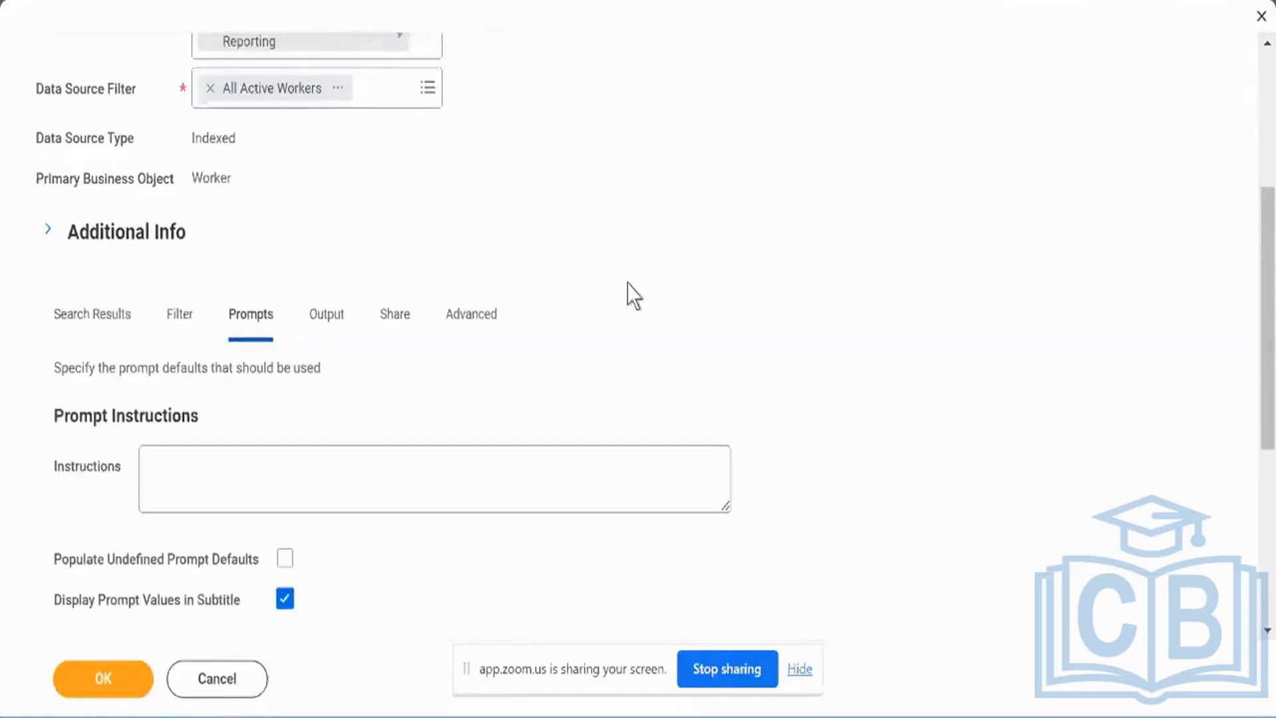
scroll(635, 296, down, 3)
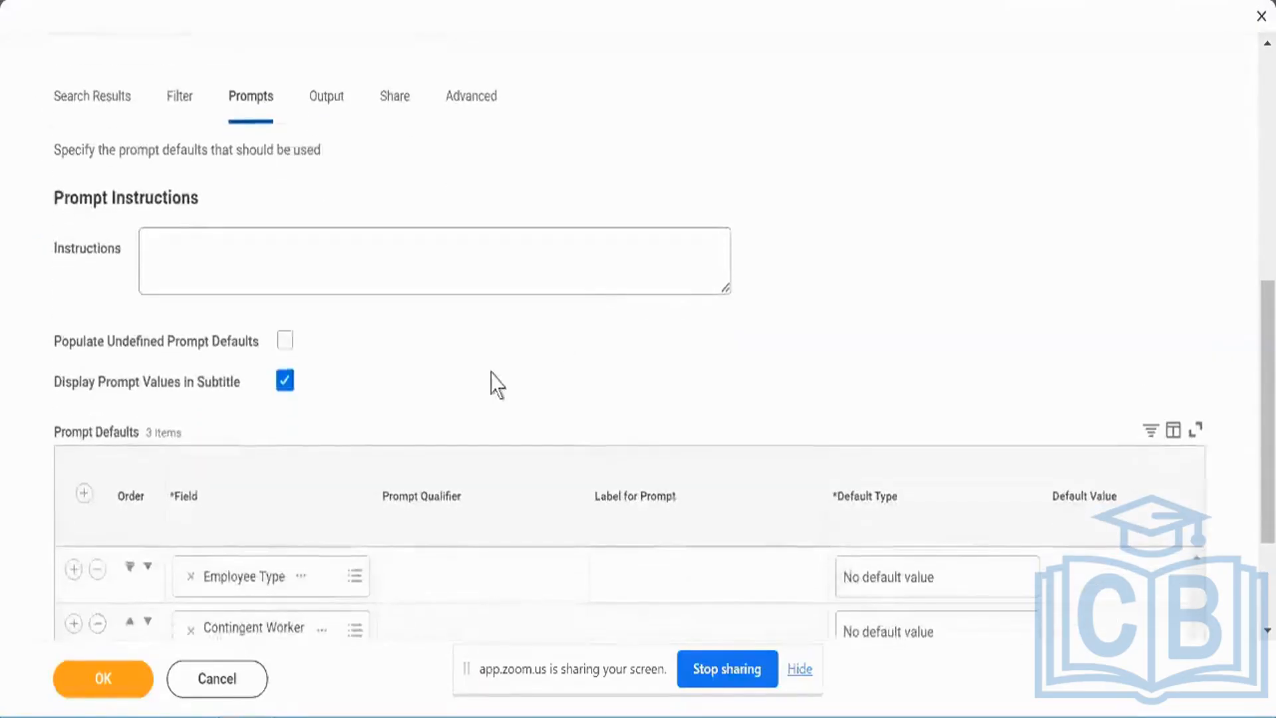
scroll(496, 384, down, 2)
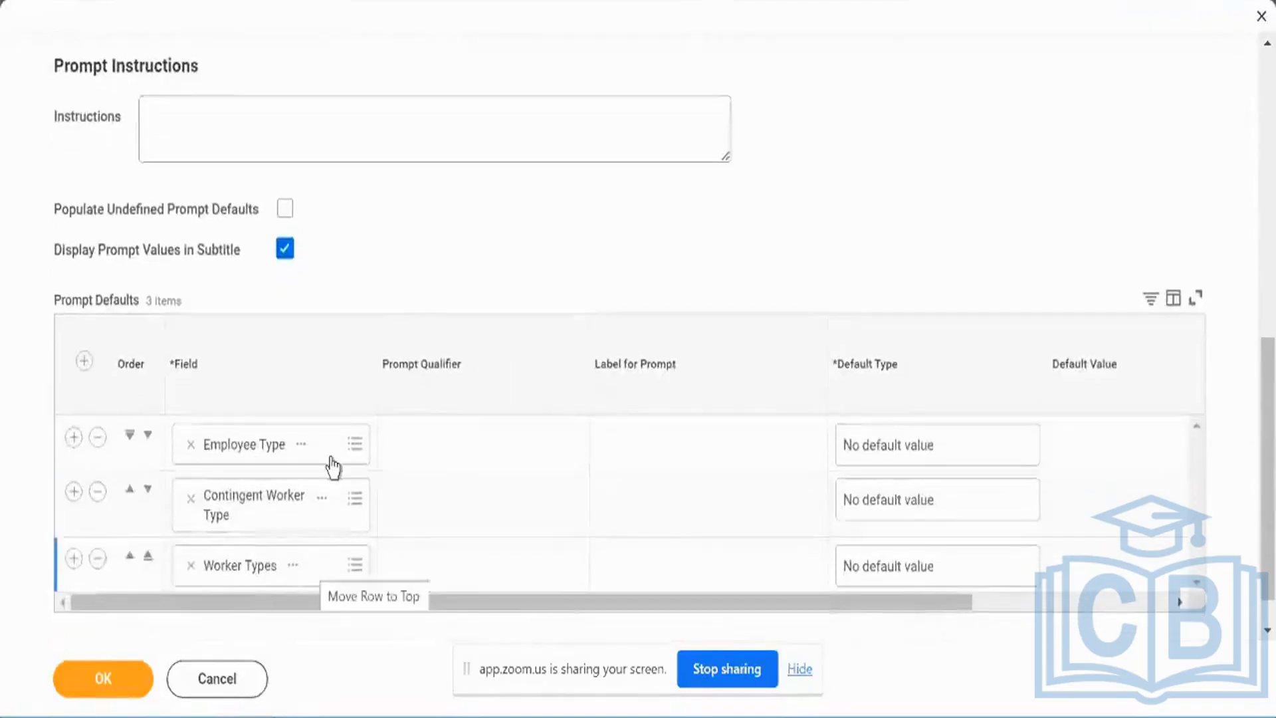
click(129, 687)
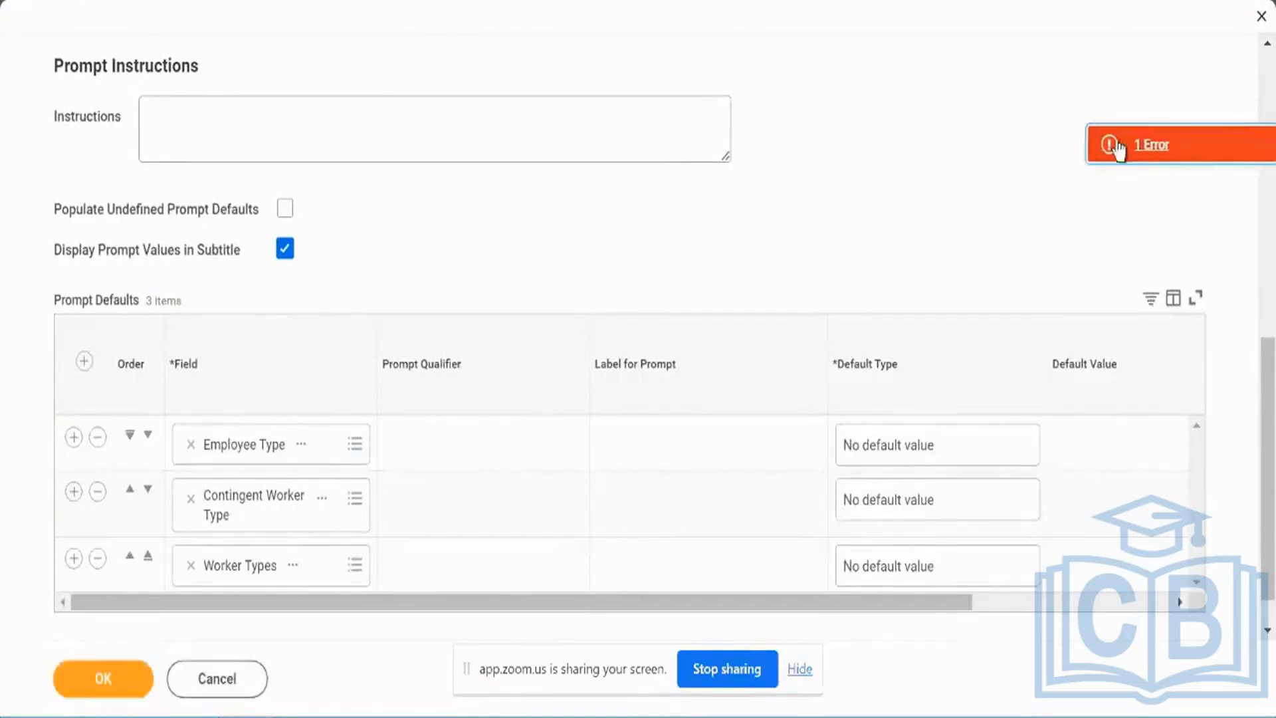
click(1152, 147)
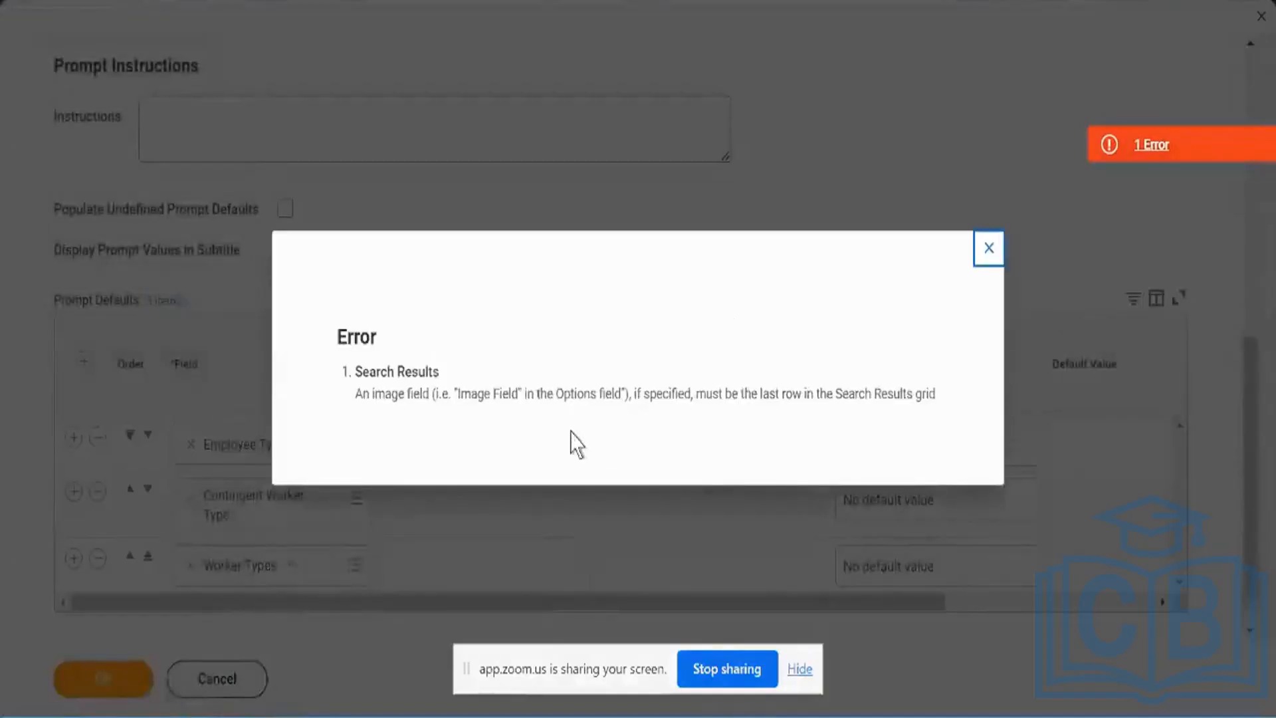
click(510, 140)
scroll(123, 213, up, 5)
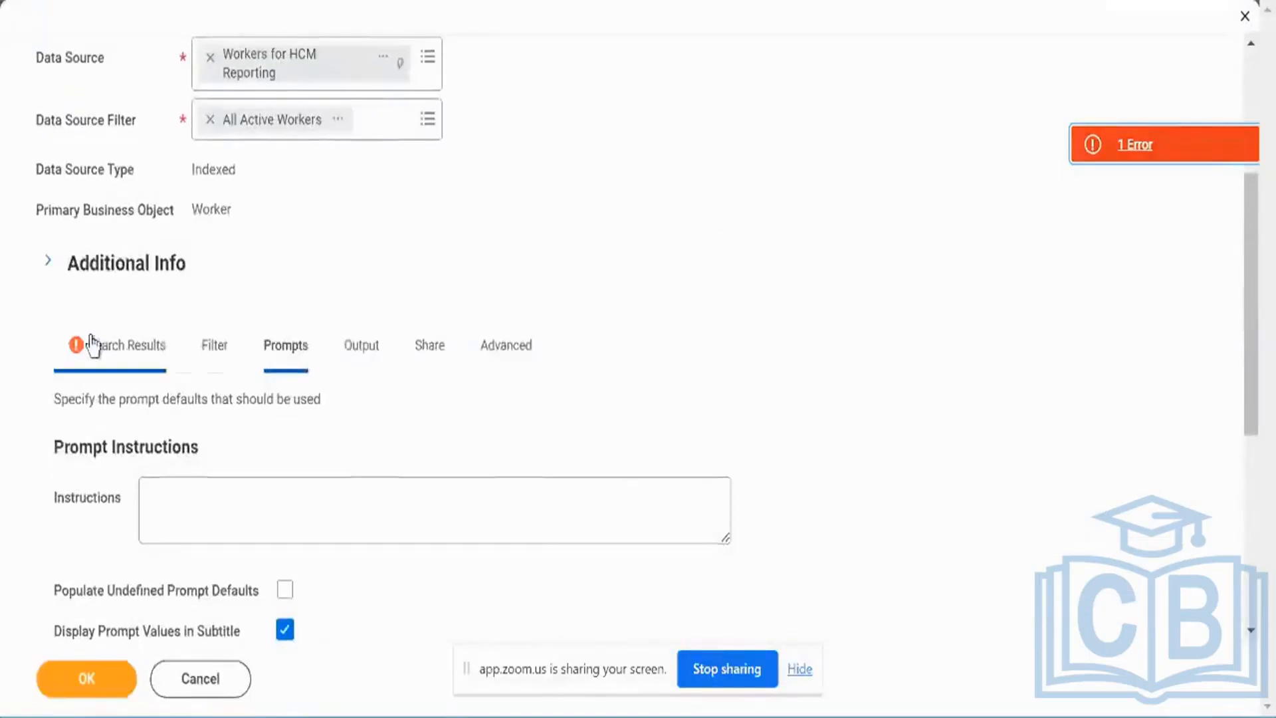
click(94, 344)
scroll(513, 270, down, 5)
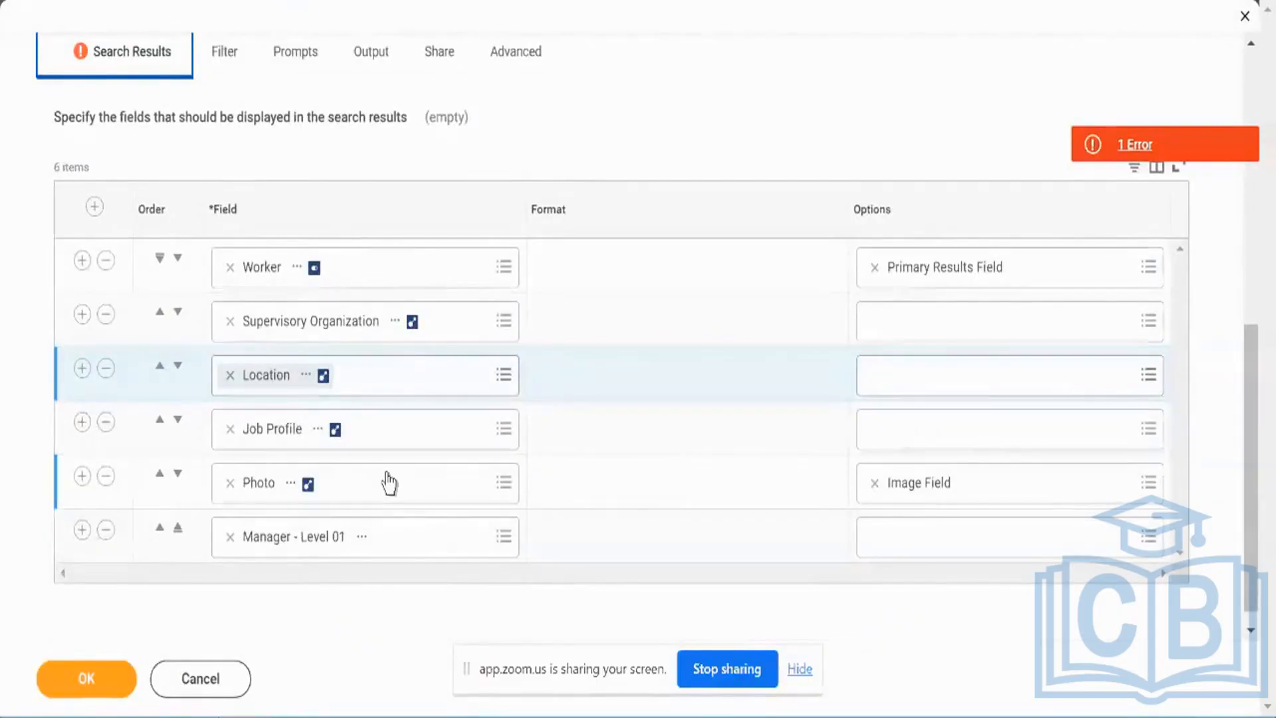
click(178, 474)
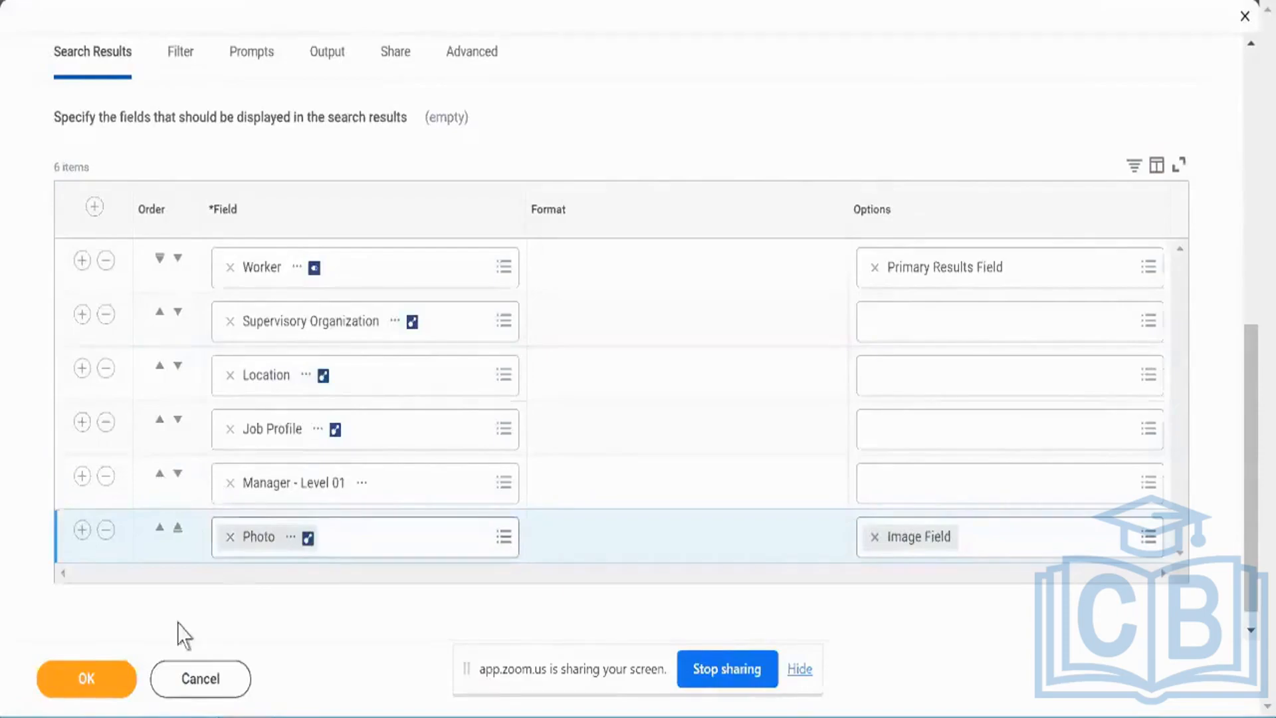
click(106, 695)
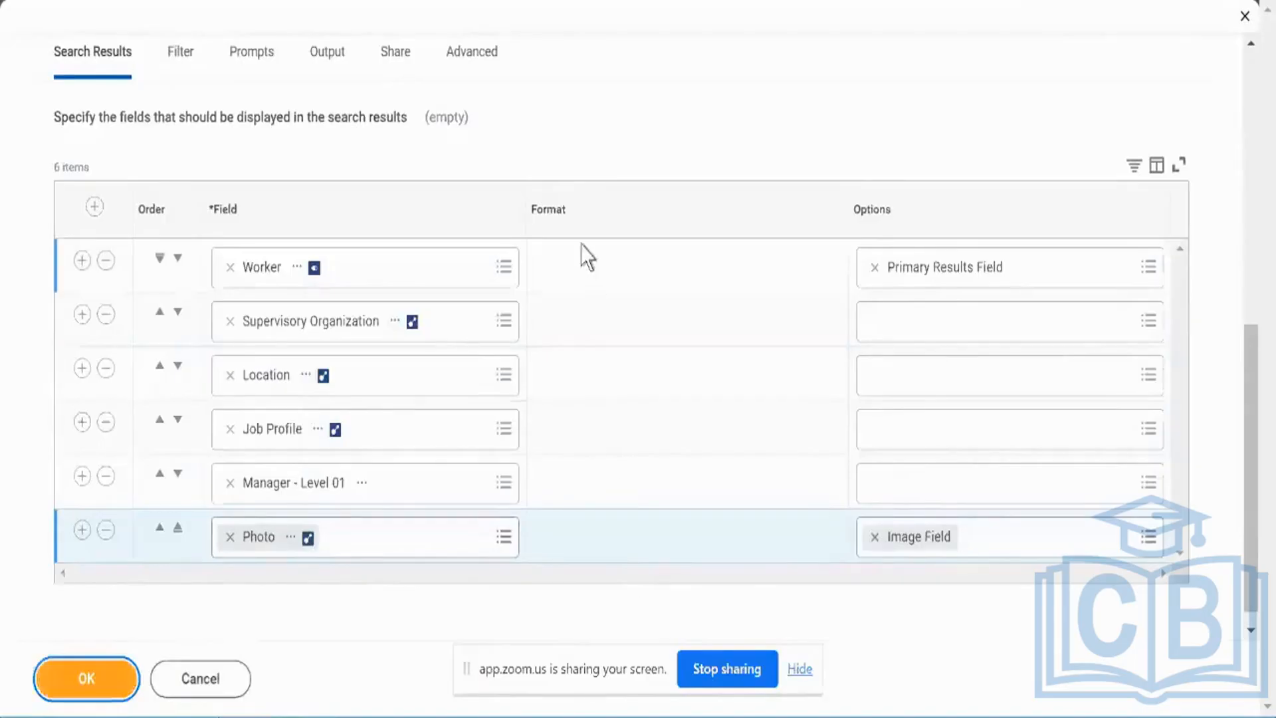
scroll(597, 194, up, 2)
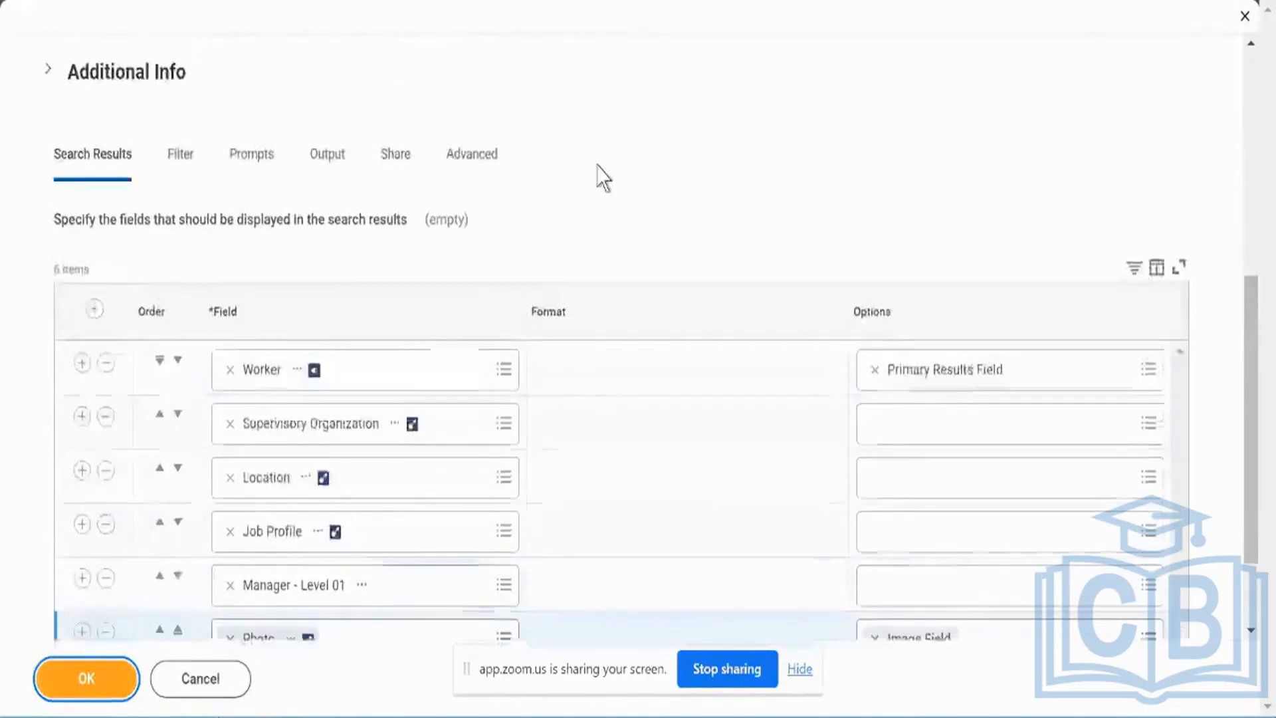
scroll(635, 252, up, 7)
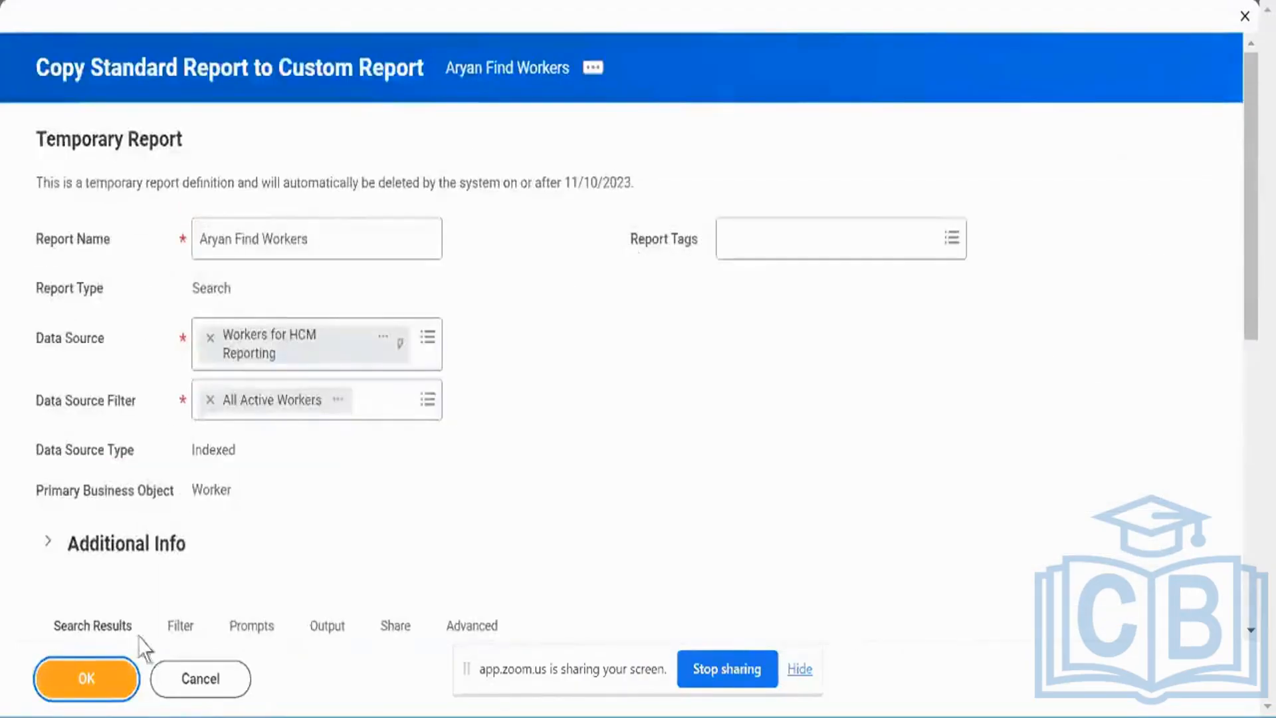
- Save the Aryan Find Workers copy and open its View Custom Report page in a new tab
click(56, 696)
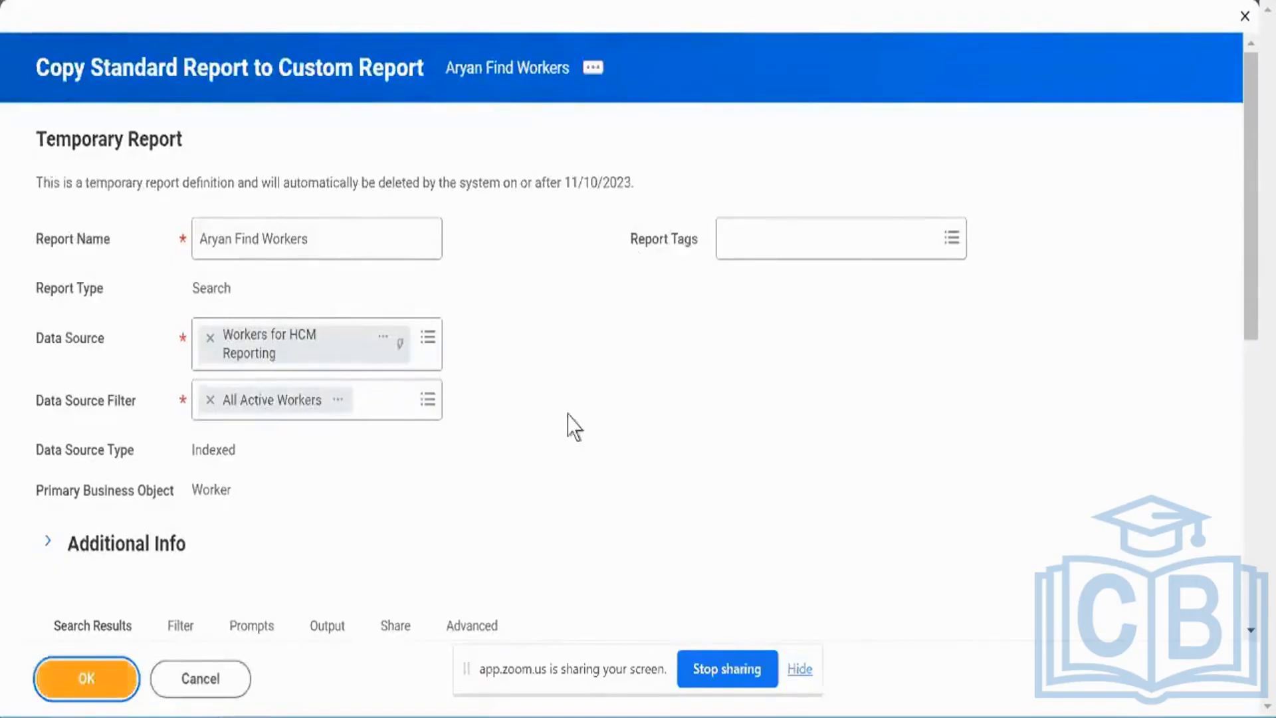
scroll(558, 295, down, 7)
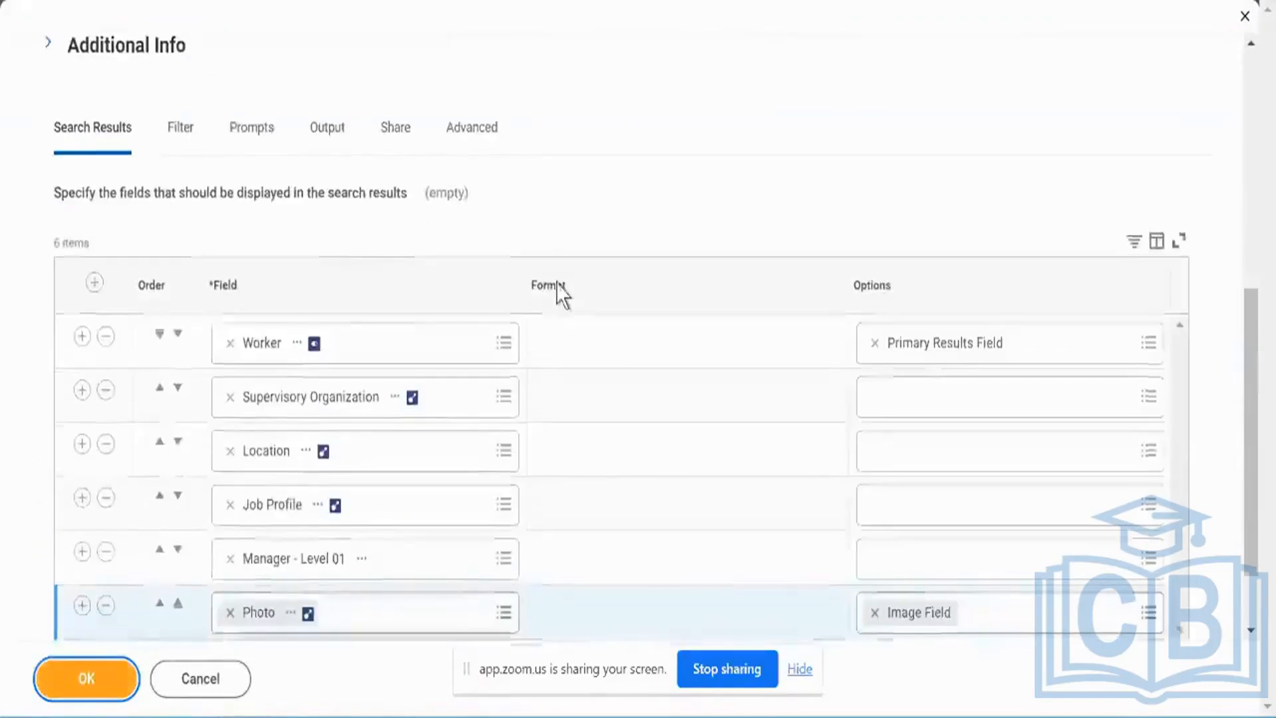
click(178, 131)
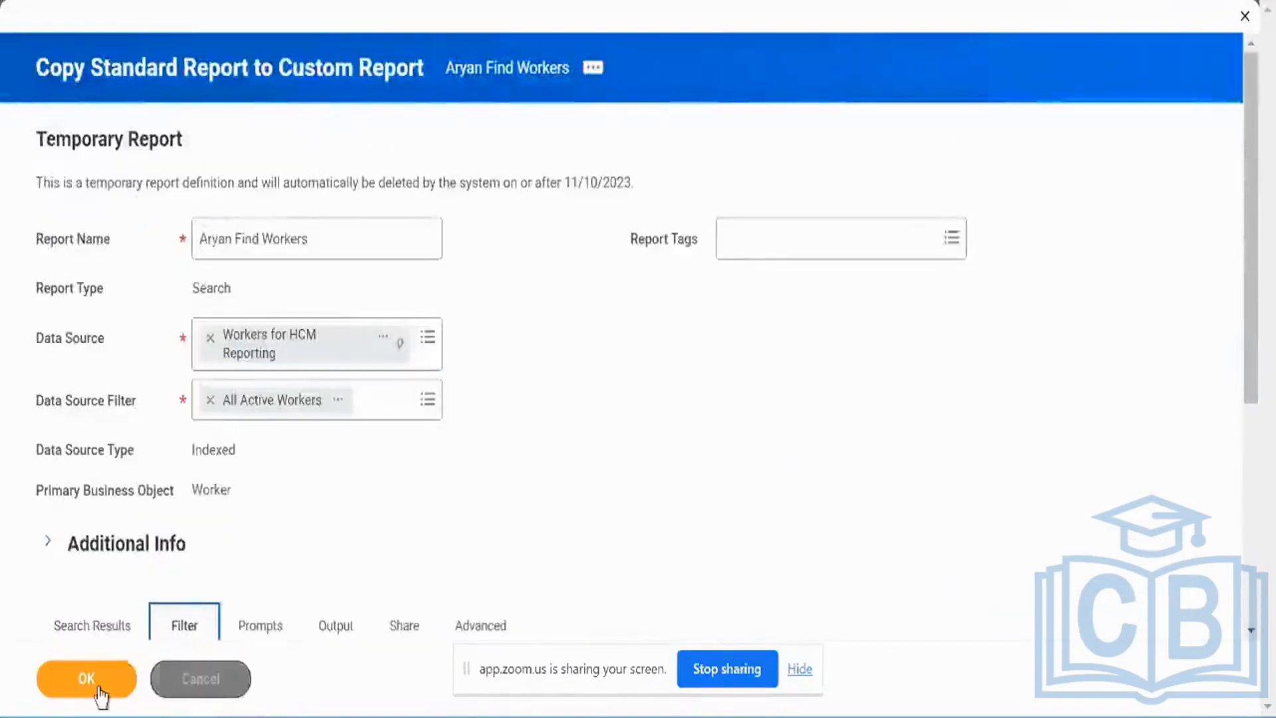
click(91, 689)
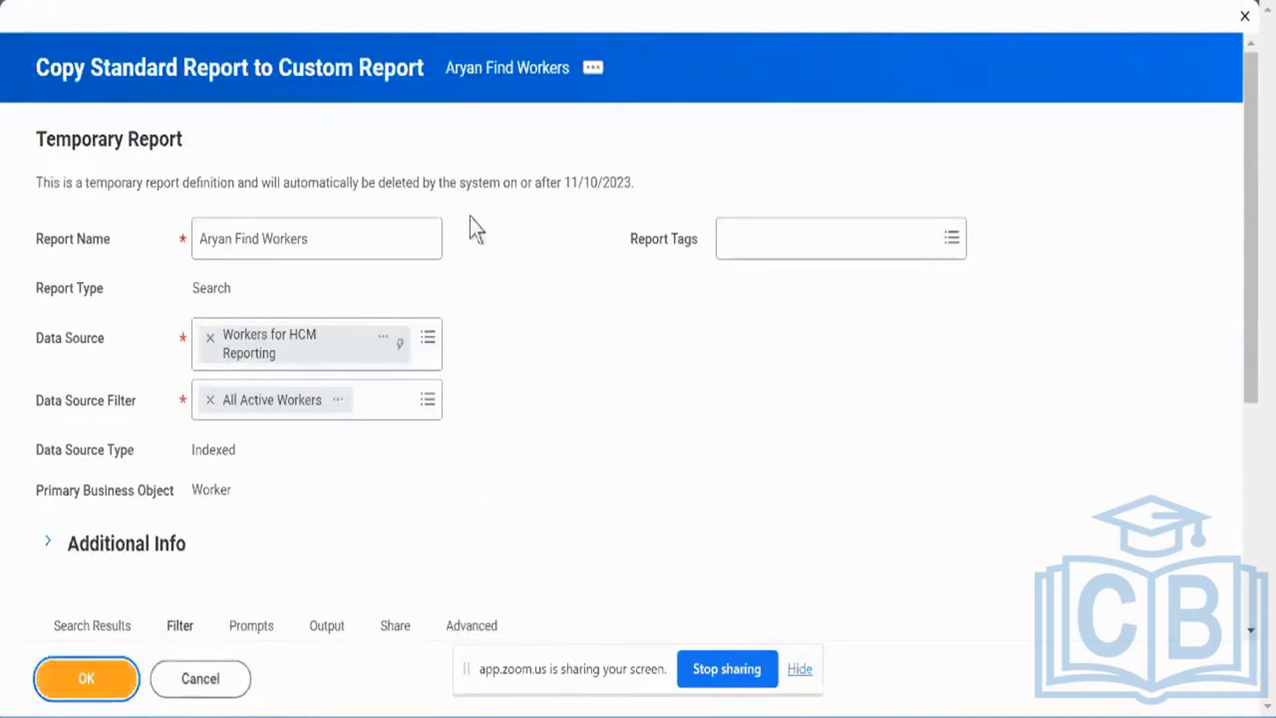
right_click(485, 67)
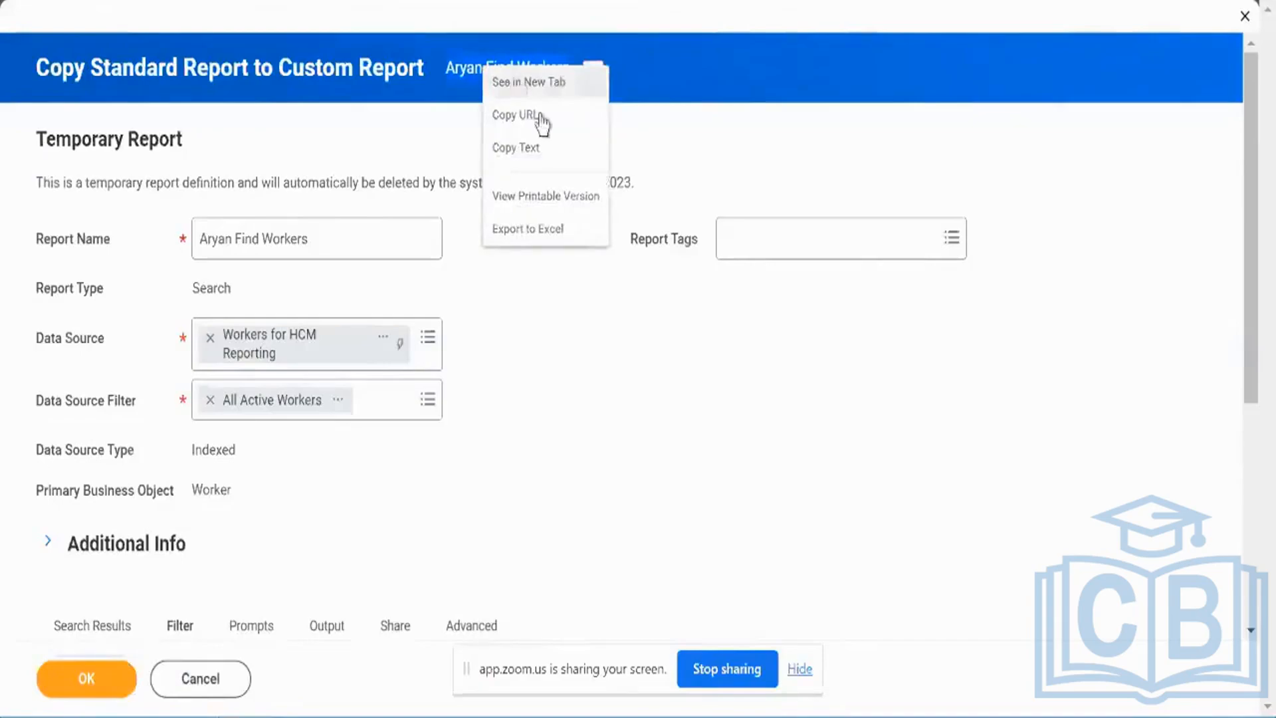
click(548, 87)
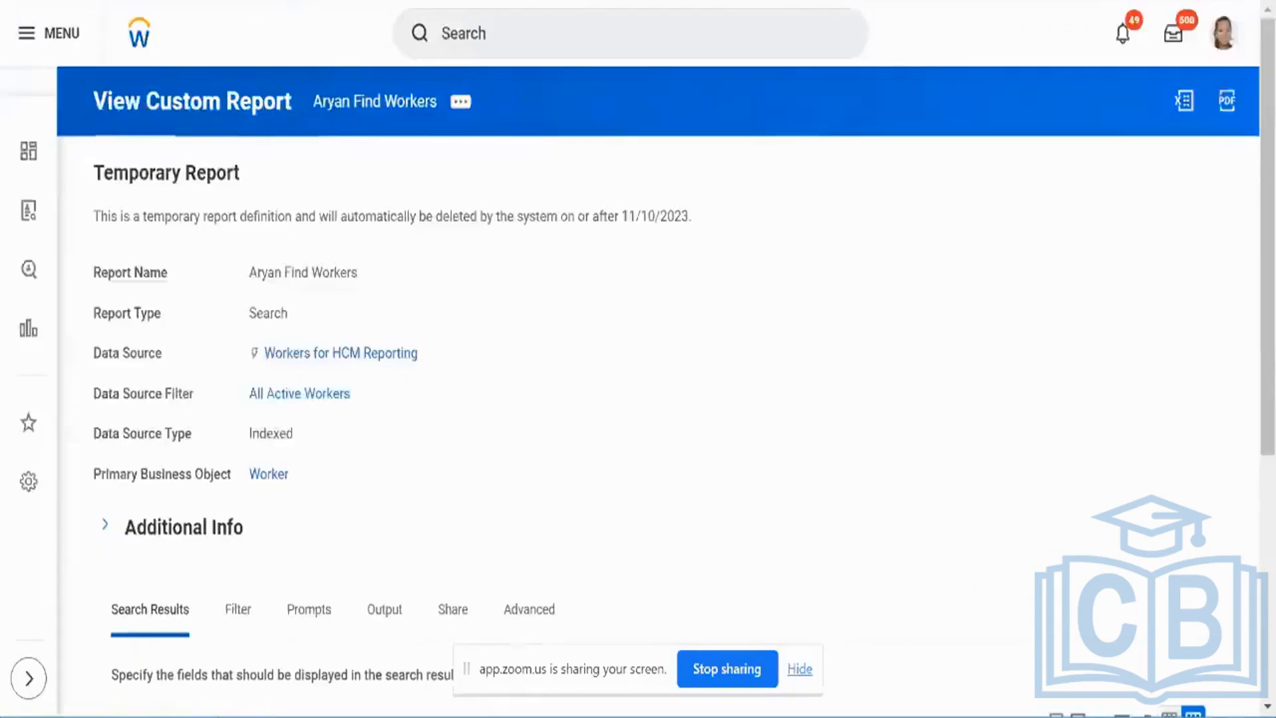
- Choose Custom Report > Edit from the related actions to edit Aryan Find Workers
scroll(253, 483, down, 6)
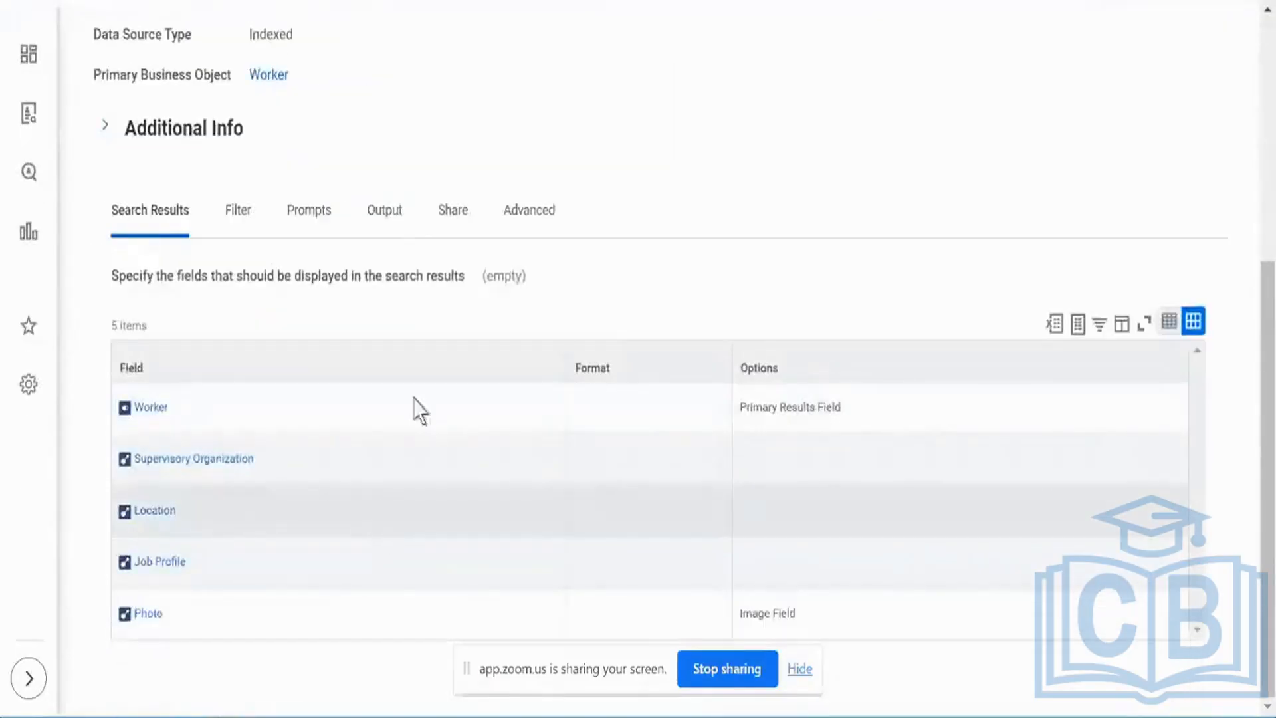
scroll(418, 410, up, 6)
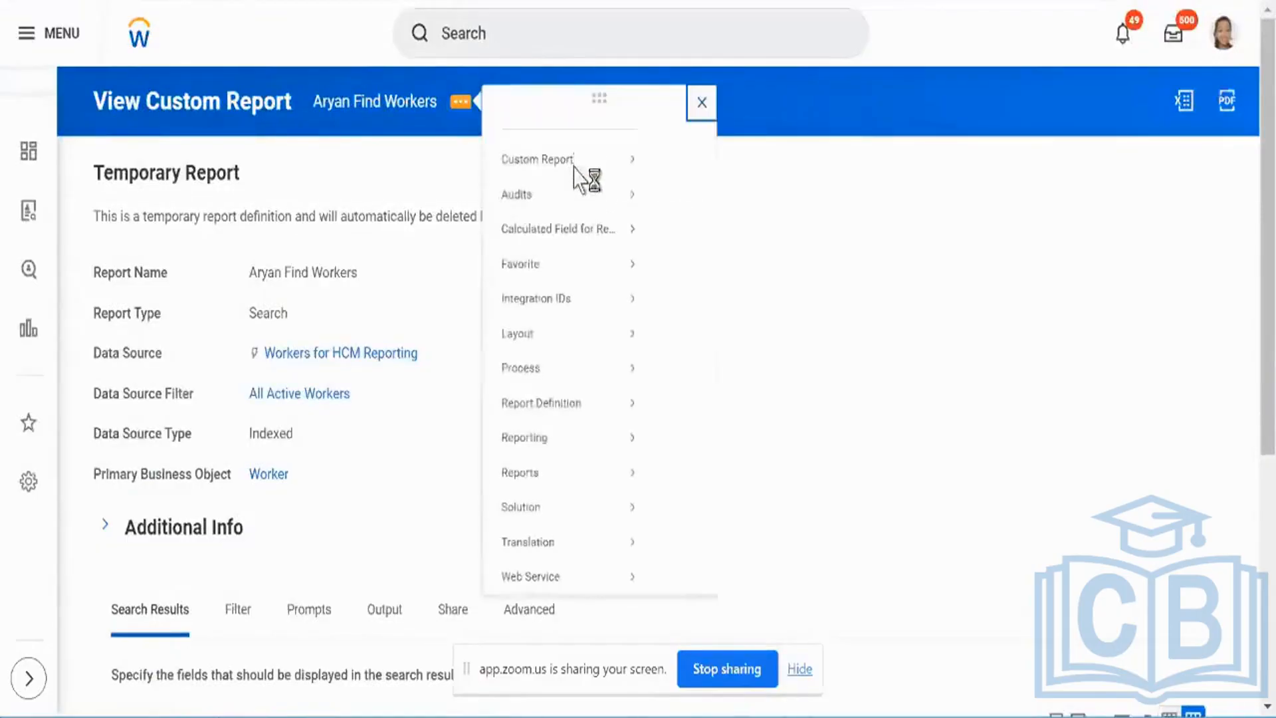
mouse_move(580, 178)
click(691, 192)
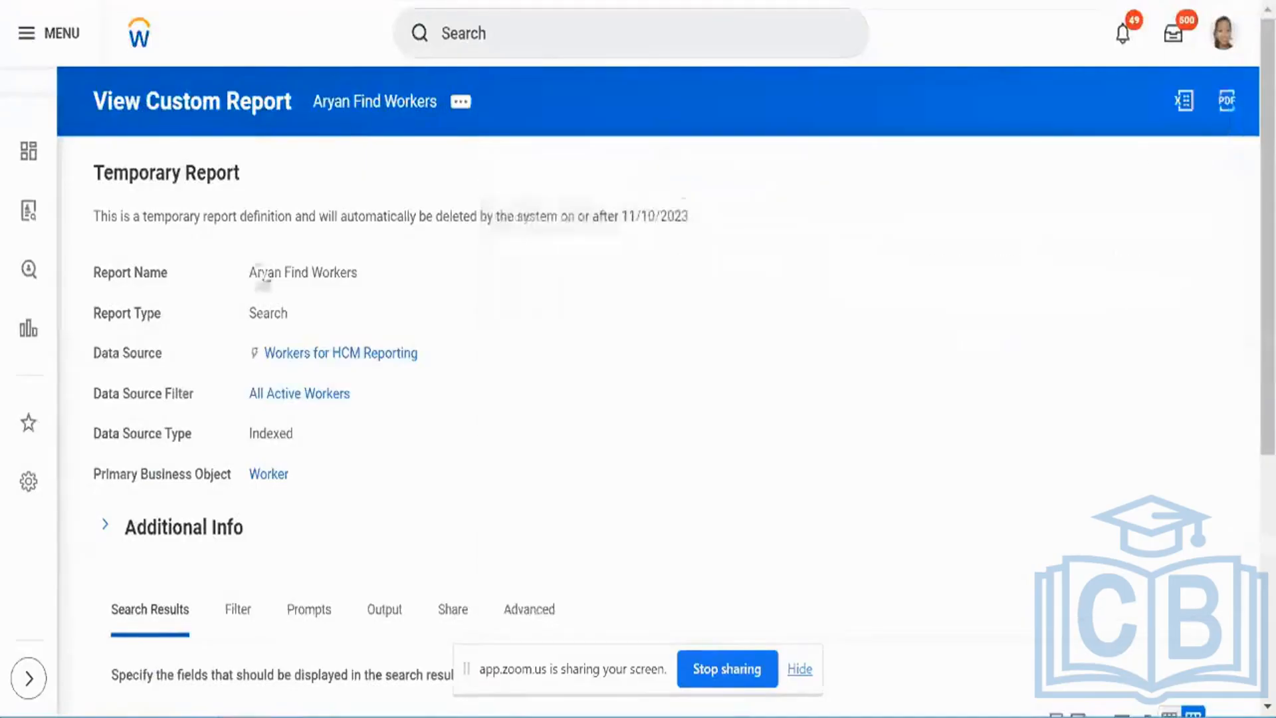
scroll(541, 439, down, 6)
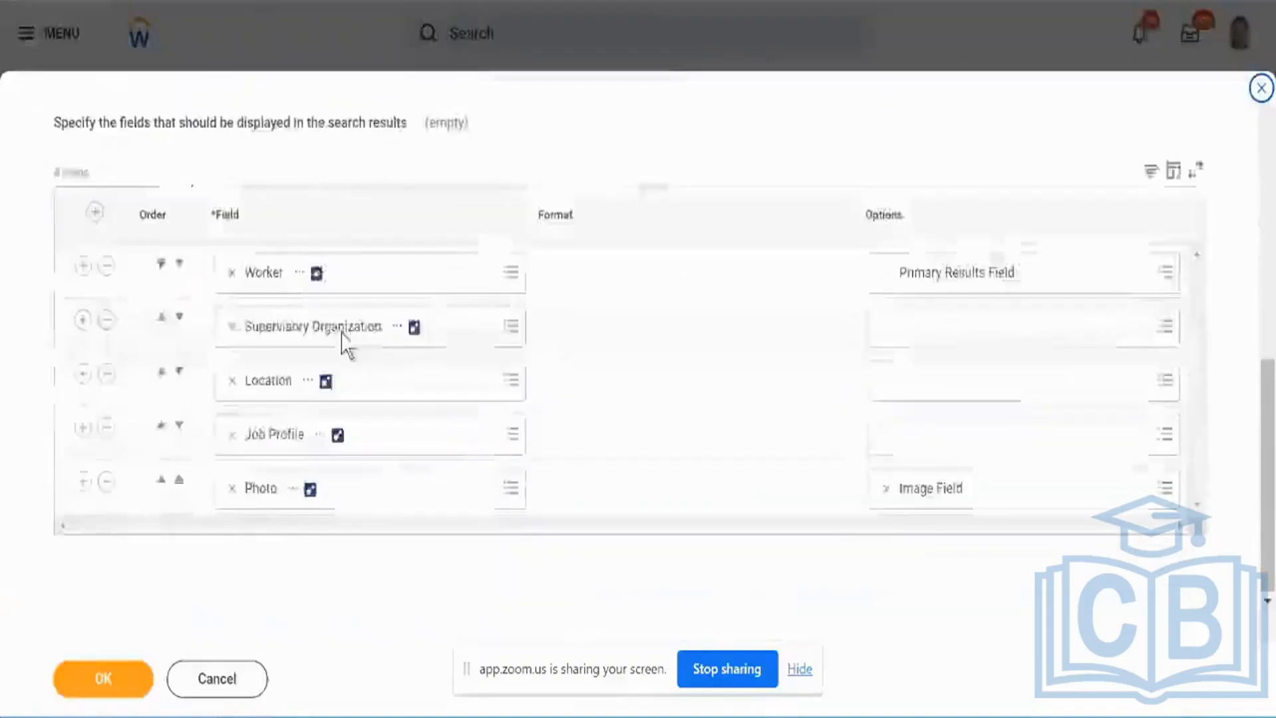
- Add a new result field row, searching 'manager level 1' to pick Manager - Level 01
click(83, 512)
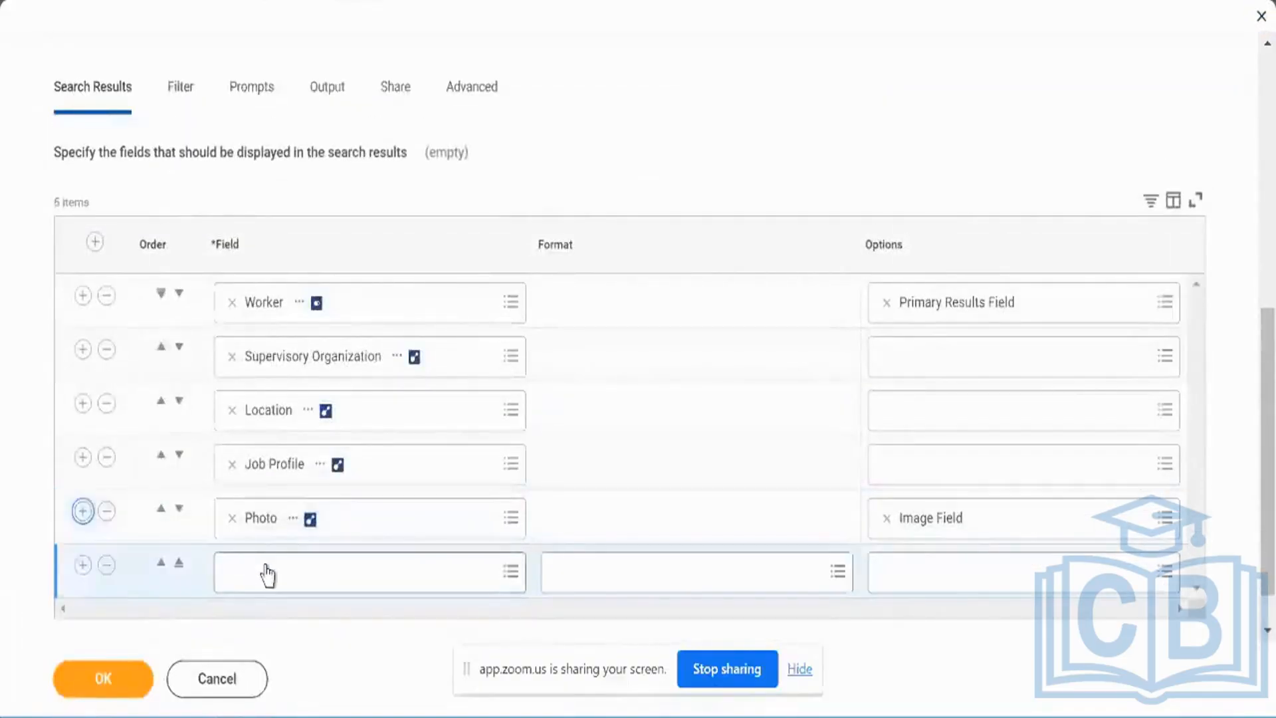
click(268, 573)
text(mN)
key(BackSpace)
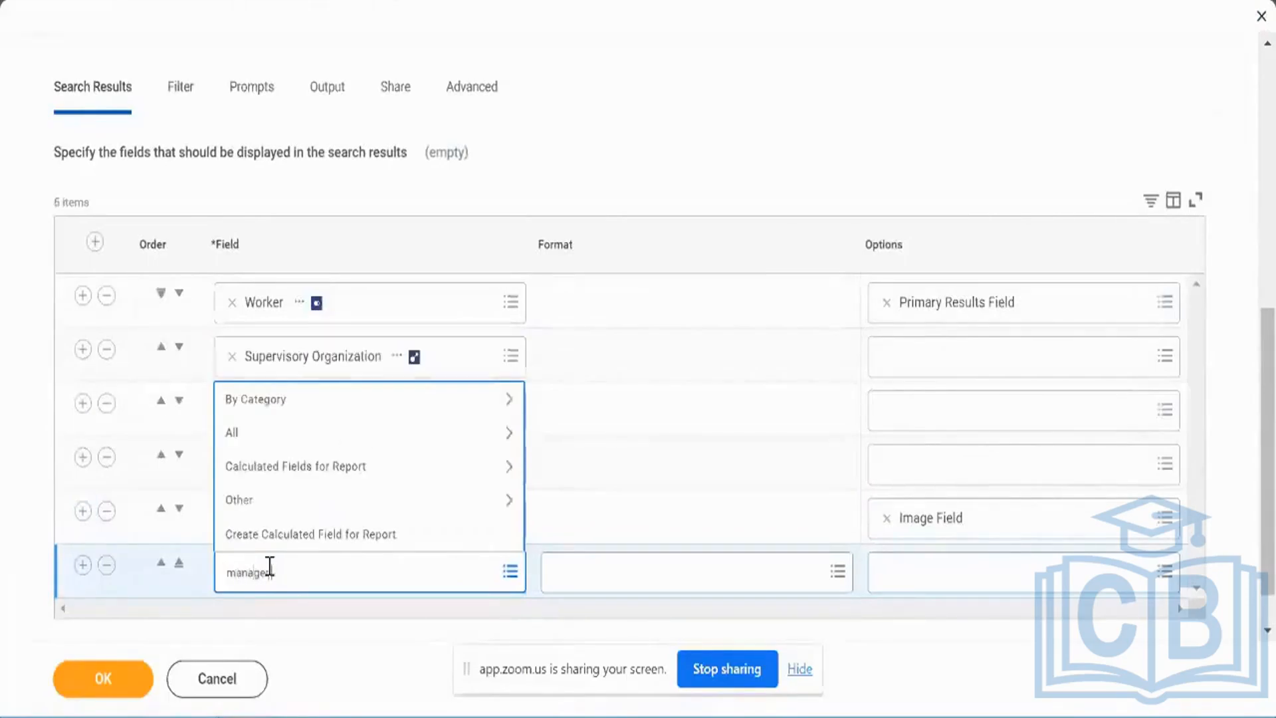
text(anage level 1)
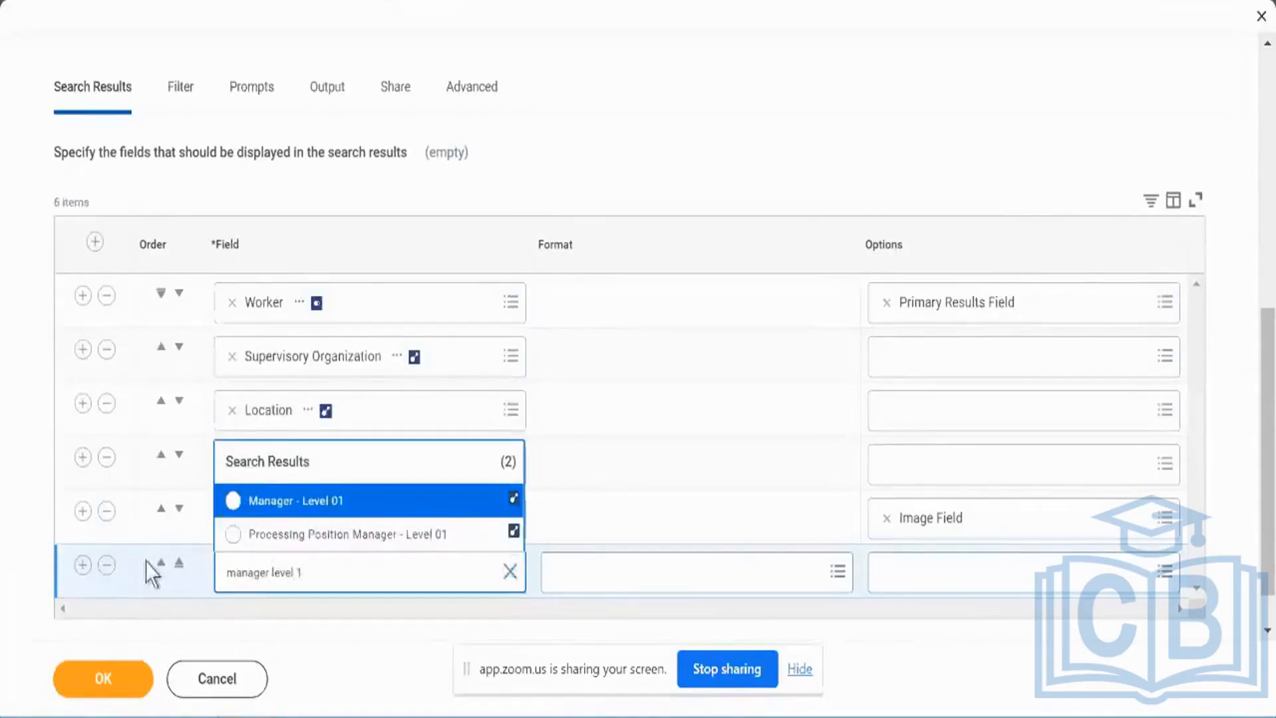
click(234, 502)
- Restore Photo in row 5 and move it below Manager - Level 01 to be last
click(232, 517)
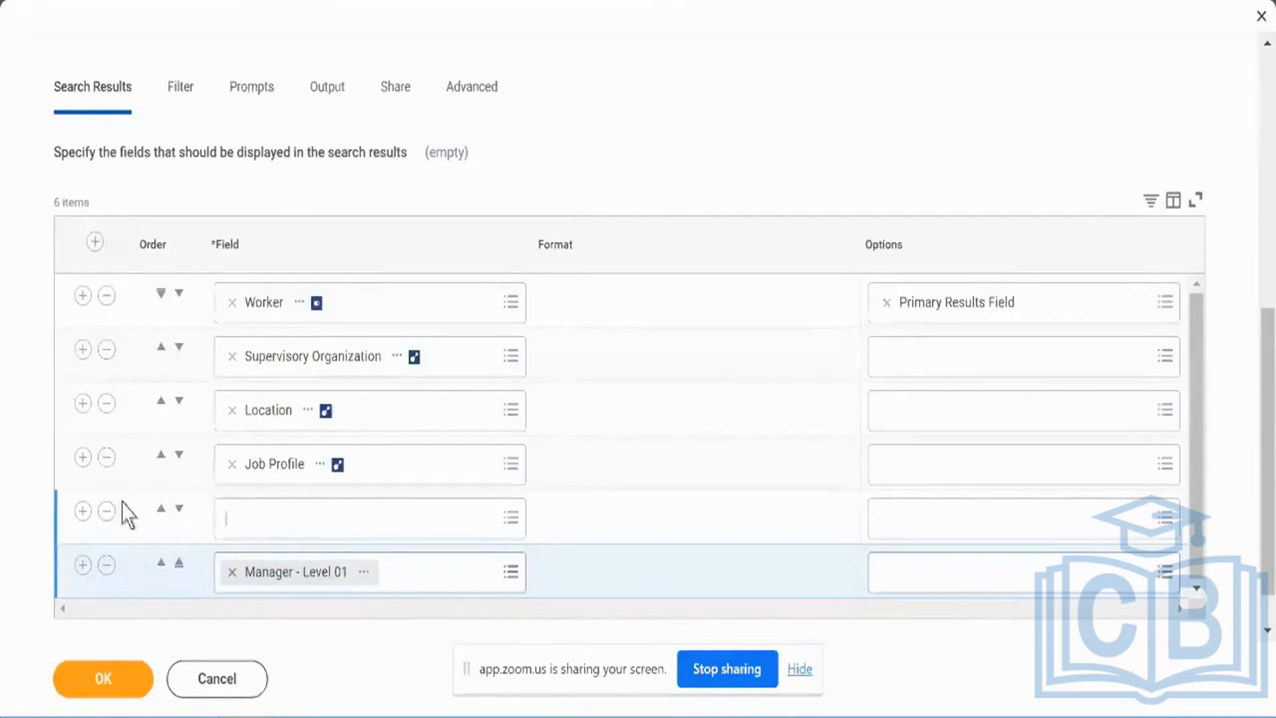
text(photo)
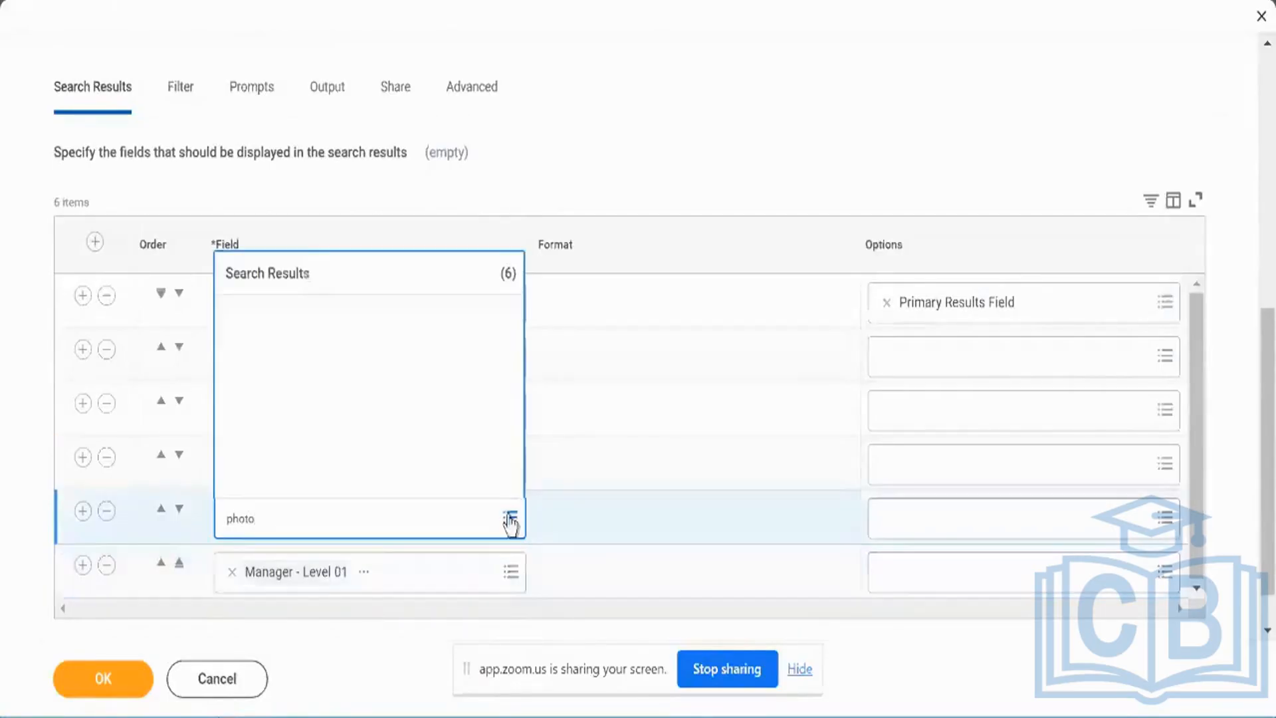
click(232, 311)
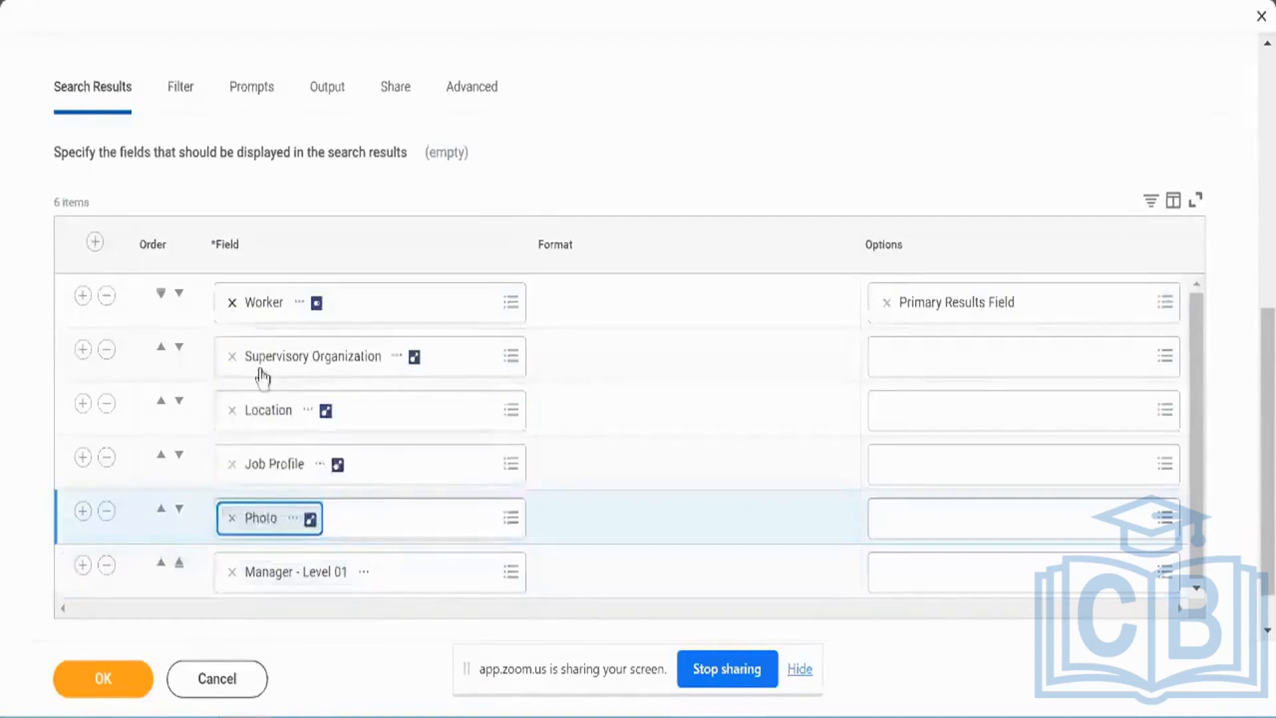
click(175, 513)
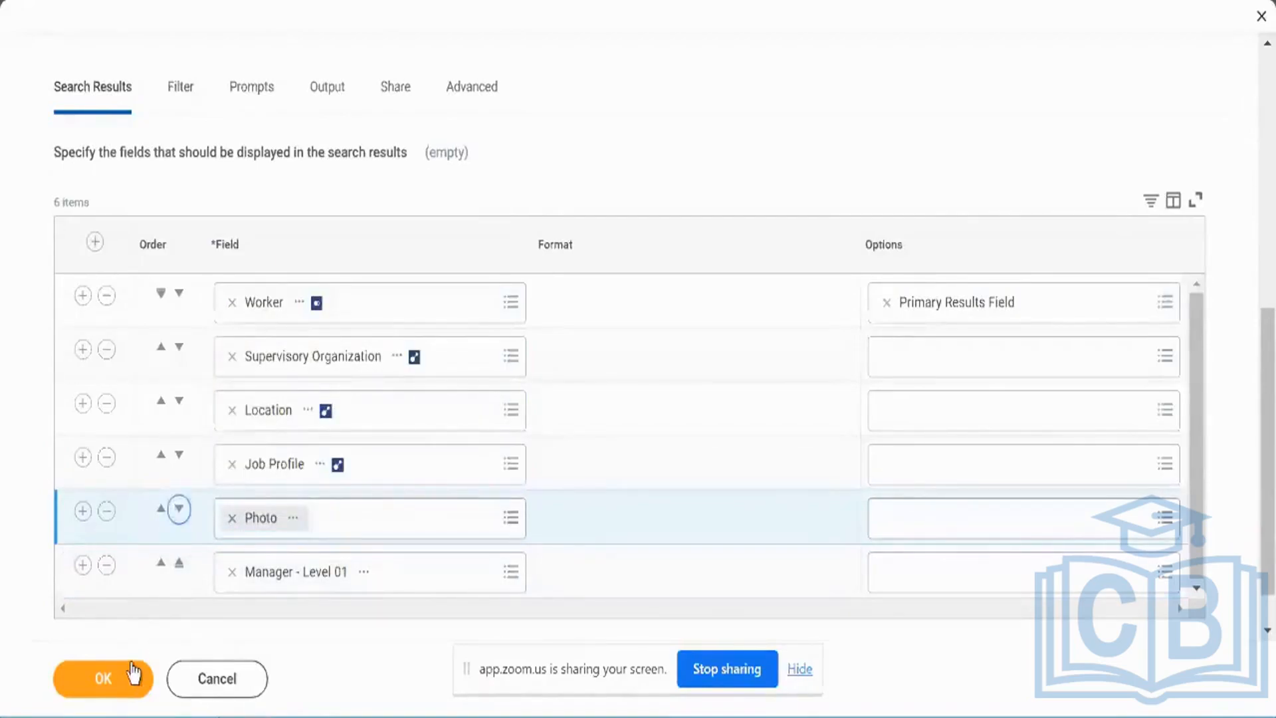
click(181, 521)
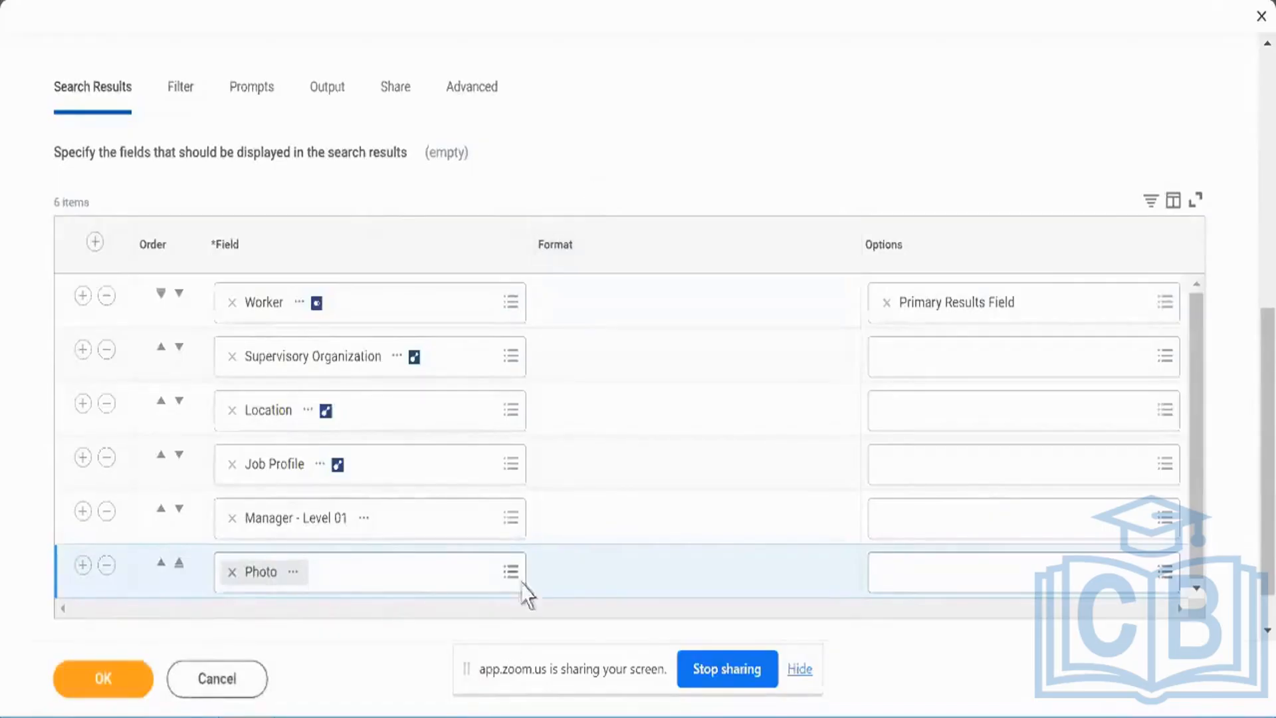
- Remove the Photo field from the Aryan Find Workers result columns and save
scroll(603, 186, up, 8)
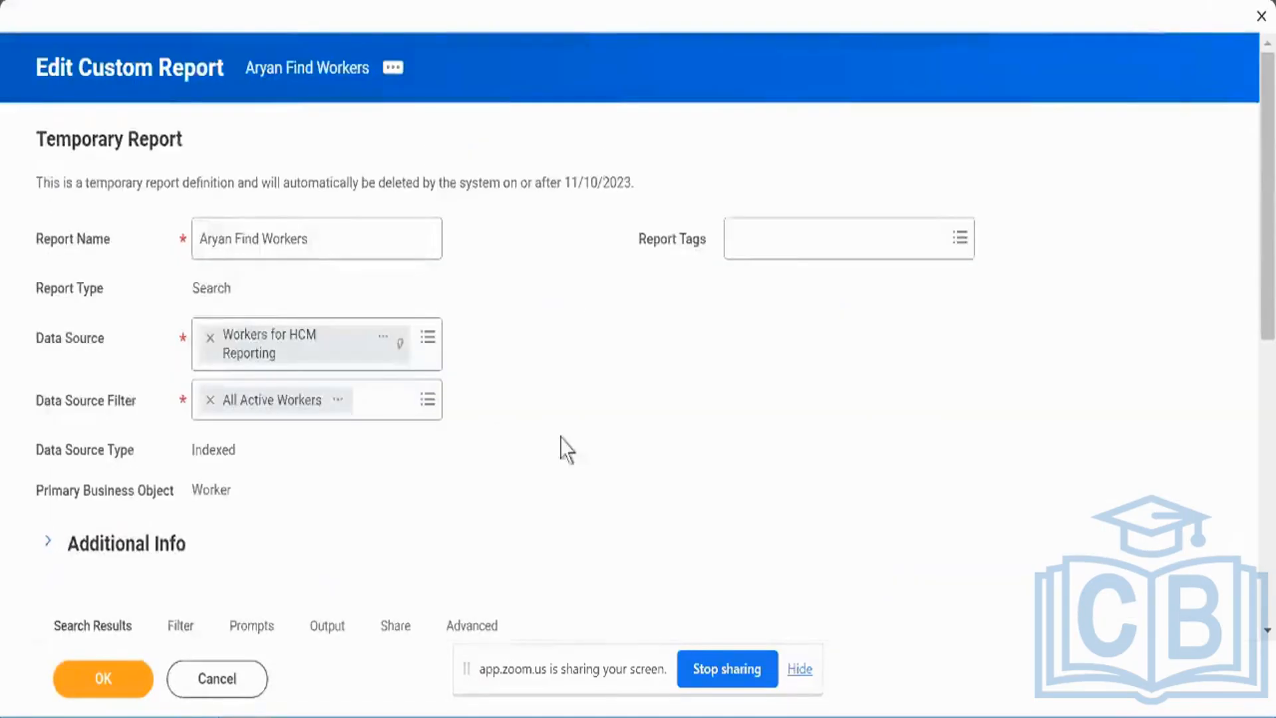
scroll(551, 472, down, 9)
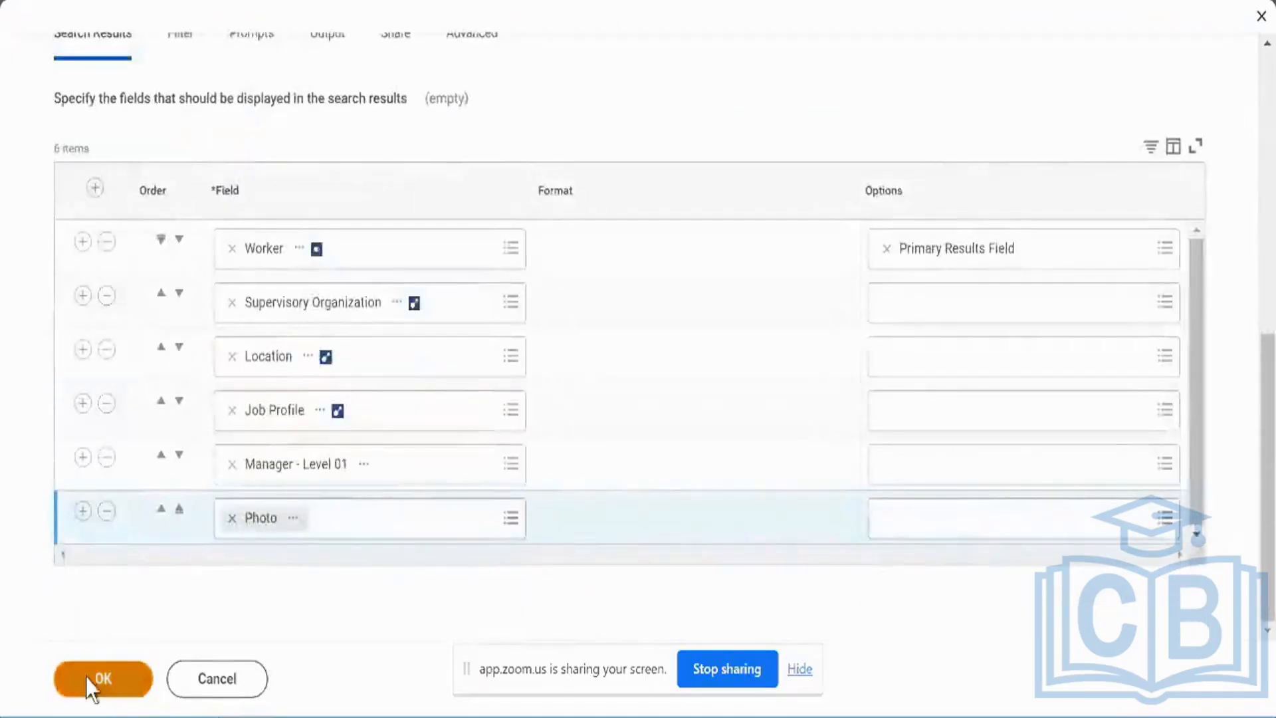
click(86, 676)
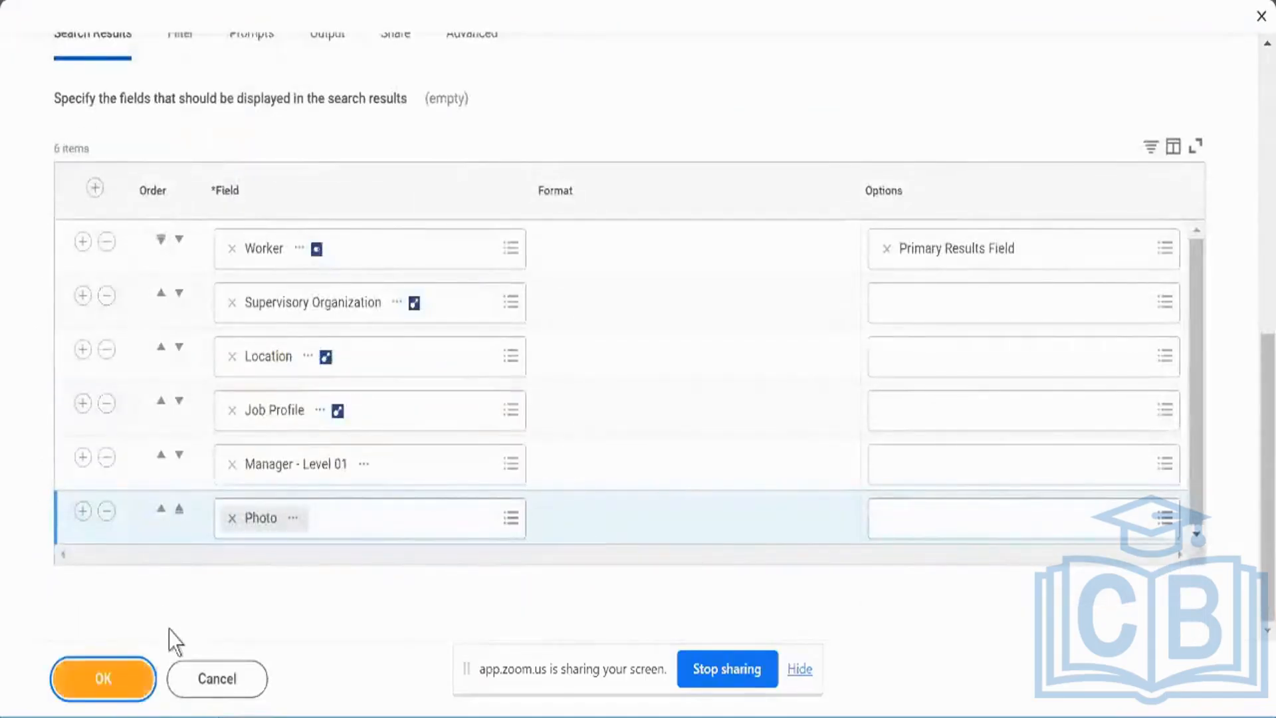
click(106, 511)
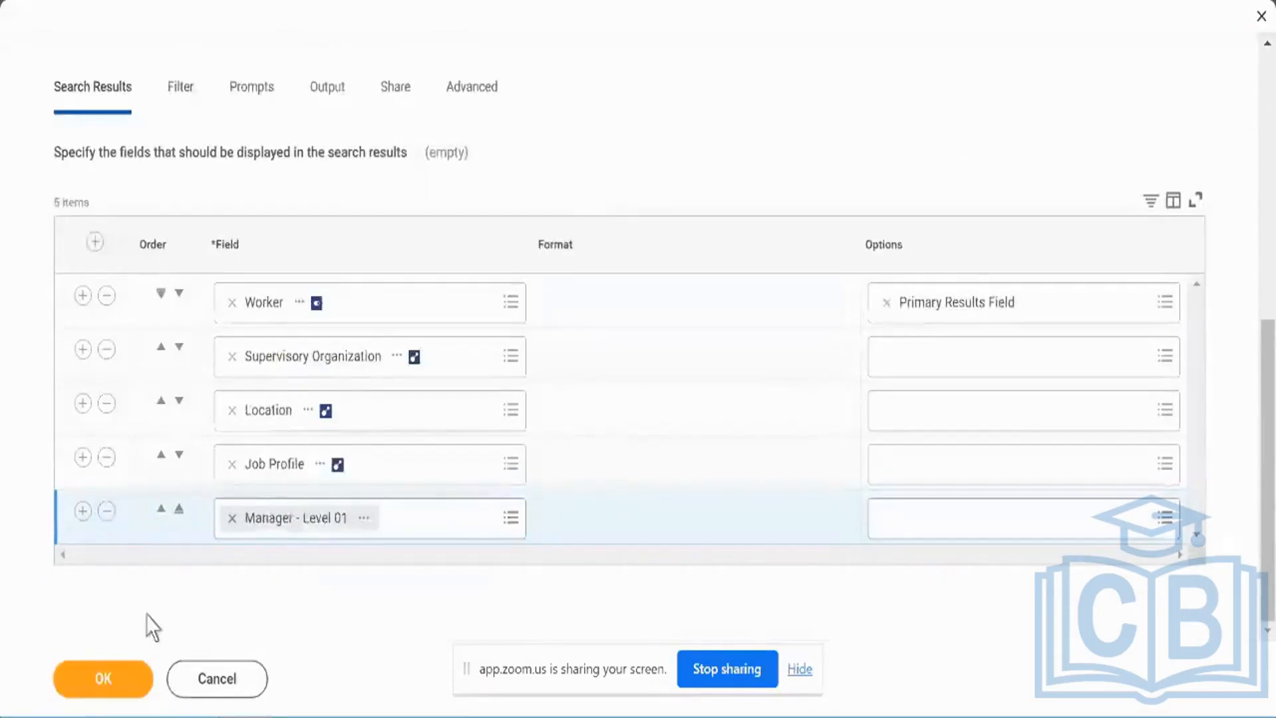
click(80, 688)
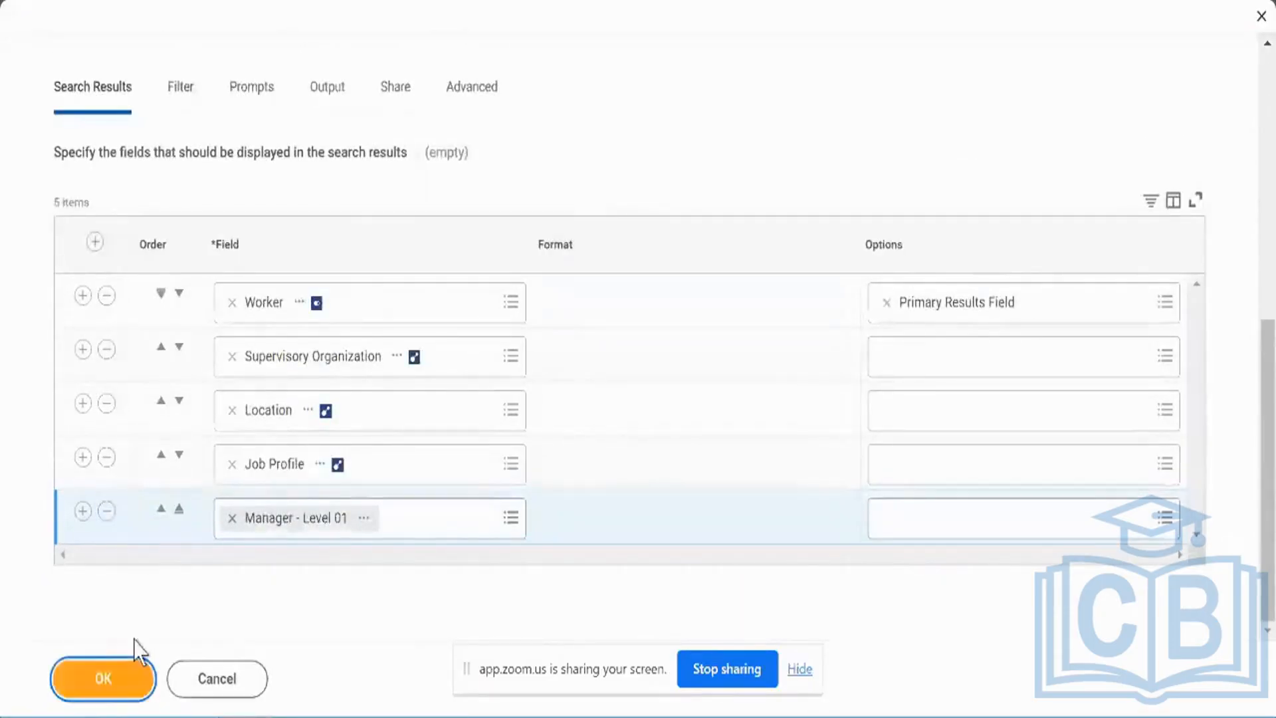
- Turn on Populate Undefined Prompt Defaults in the report's prompt settings and save
scroll(580, 168, up, 5)
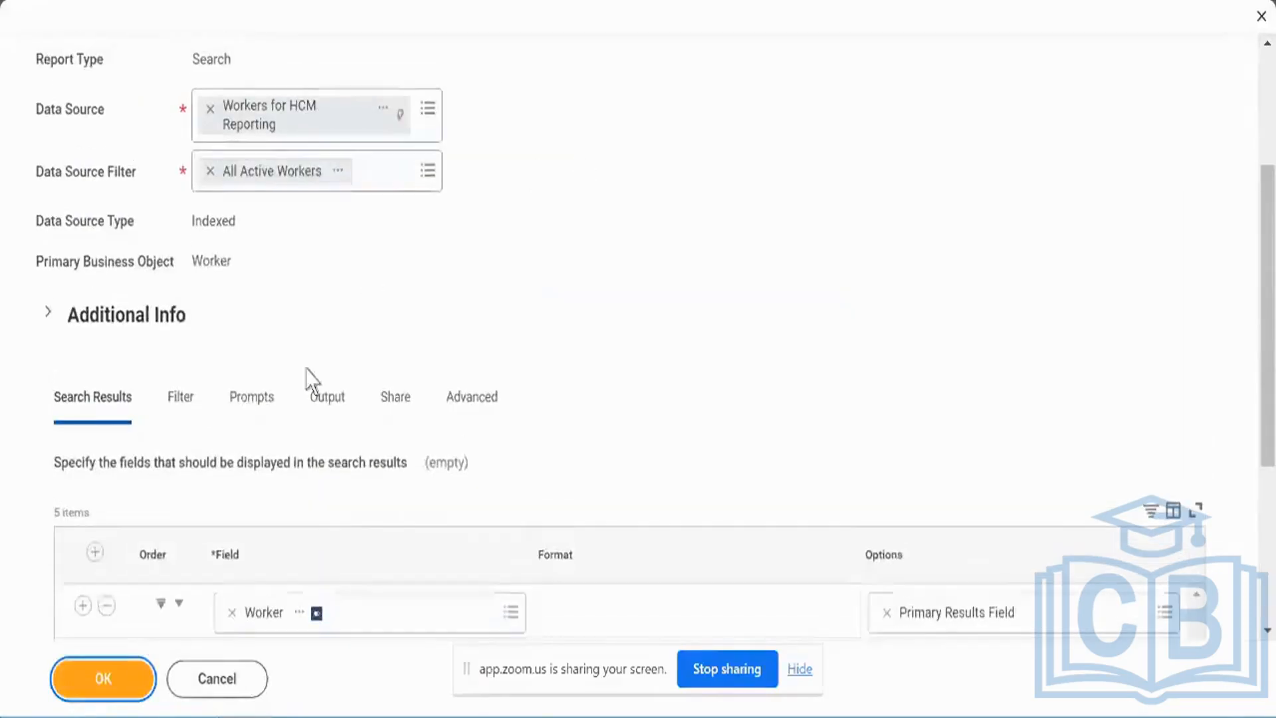
click(266, 398)
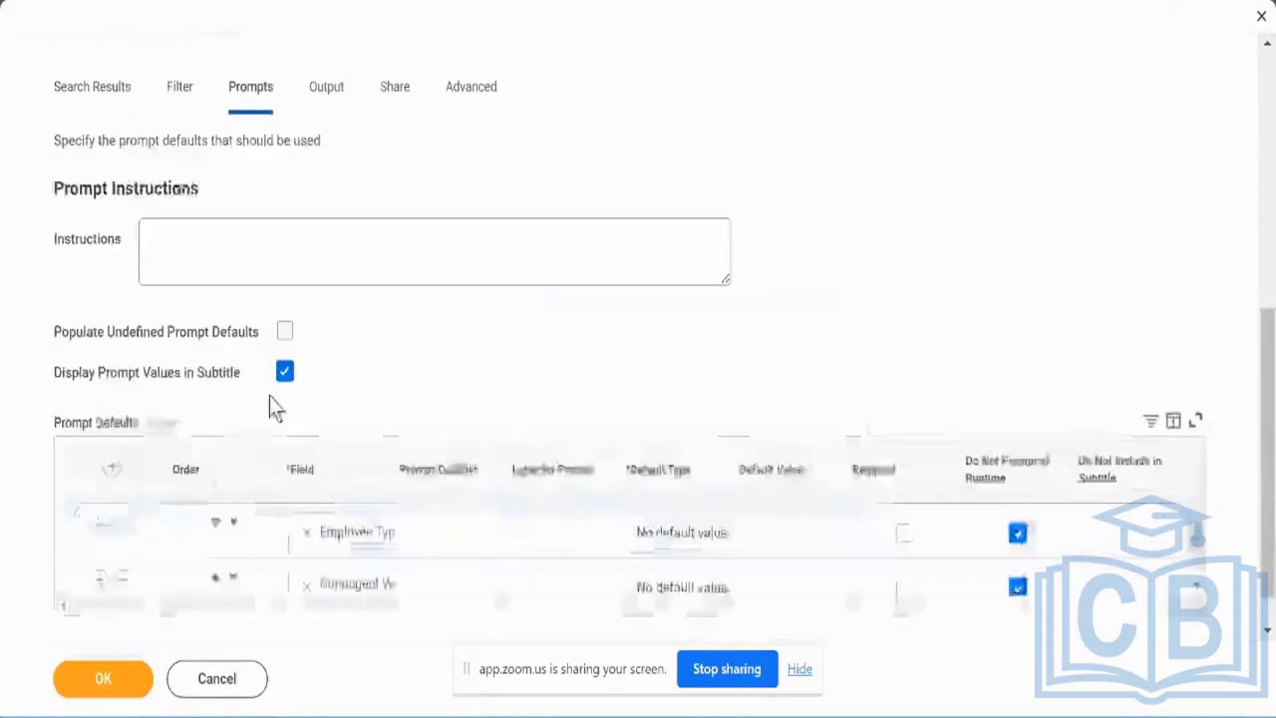
scroll(427, 432, down, 3)
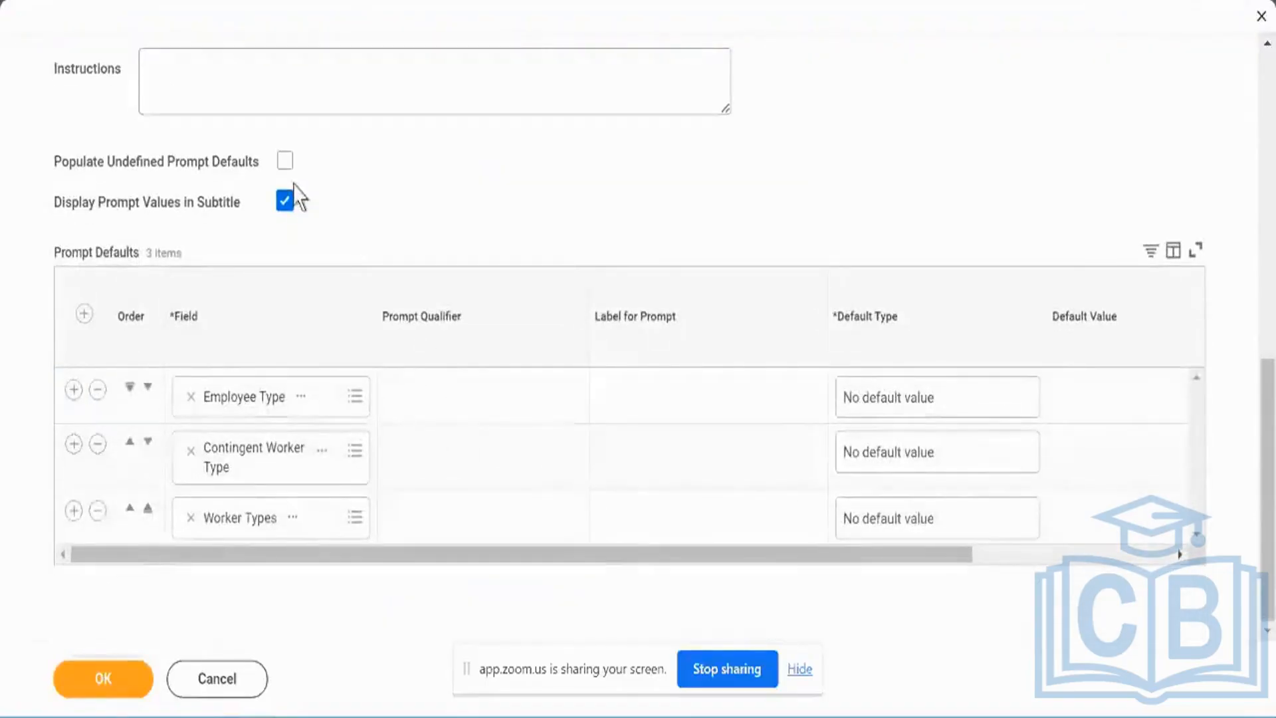
click(285, 162)
click(103, 678)
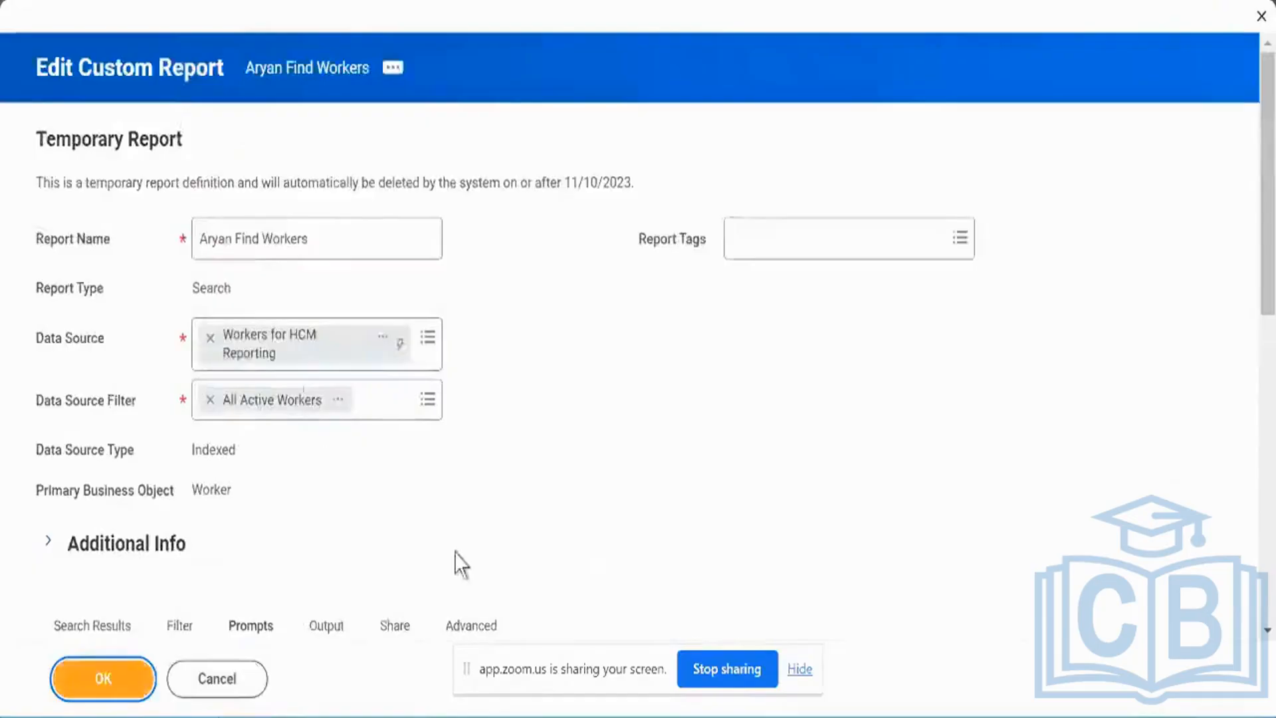
- Review the full report error list flagging Facet Filters rows 48–54
scroll(525, 551, down, 5)
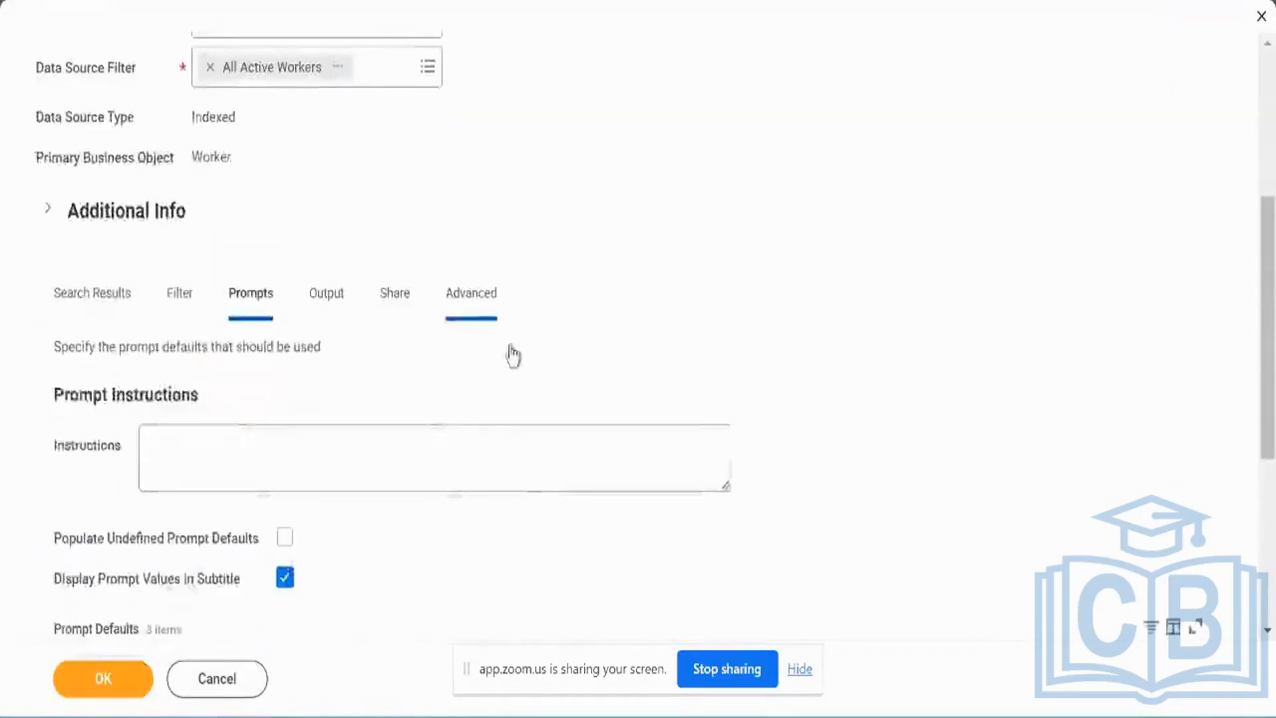
scroll(505, 349, down, 5)
scroll(491, 312, down, 1)
scroll(505, 189, up, 5)
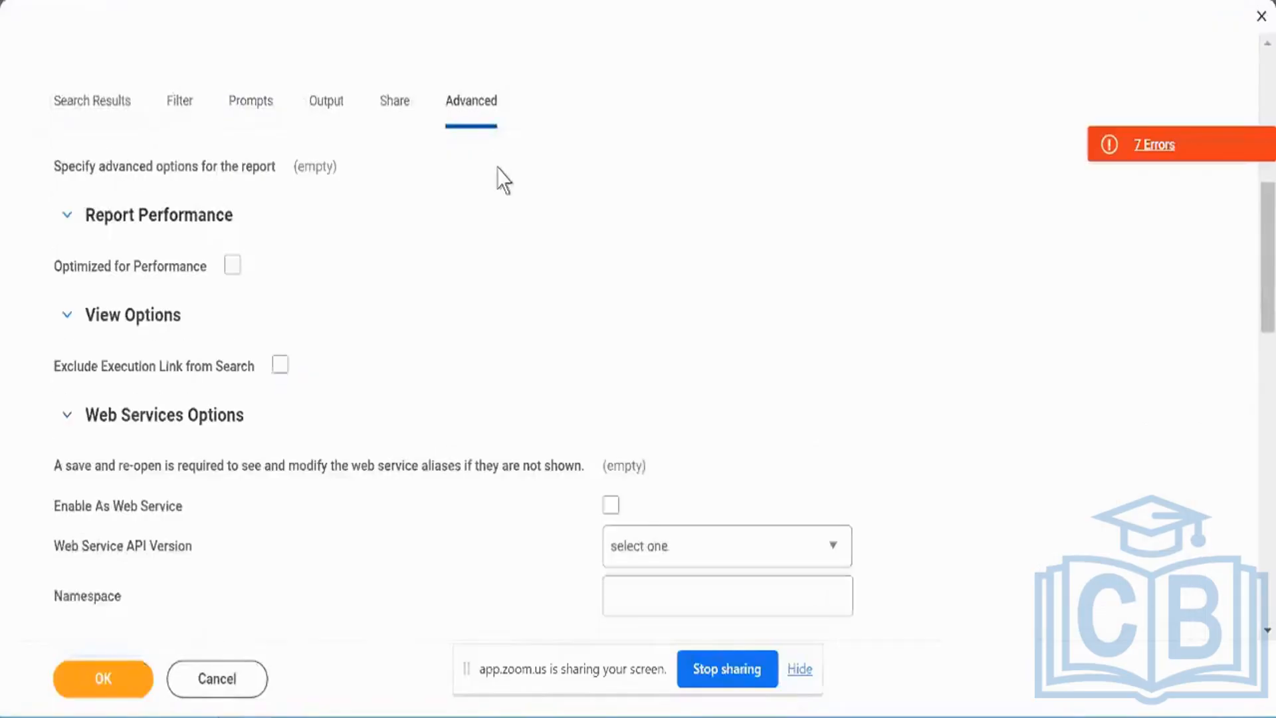
click(1156, 147)
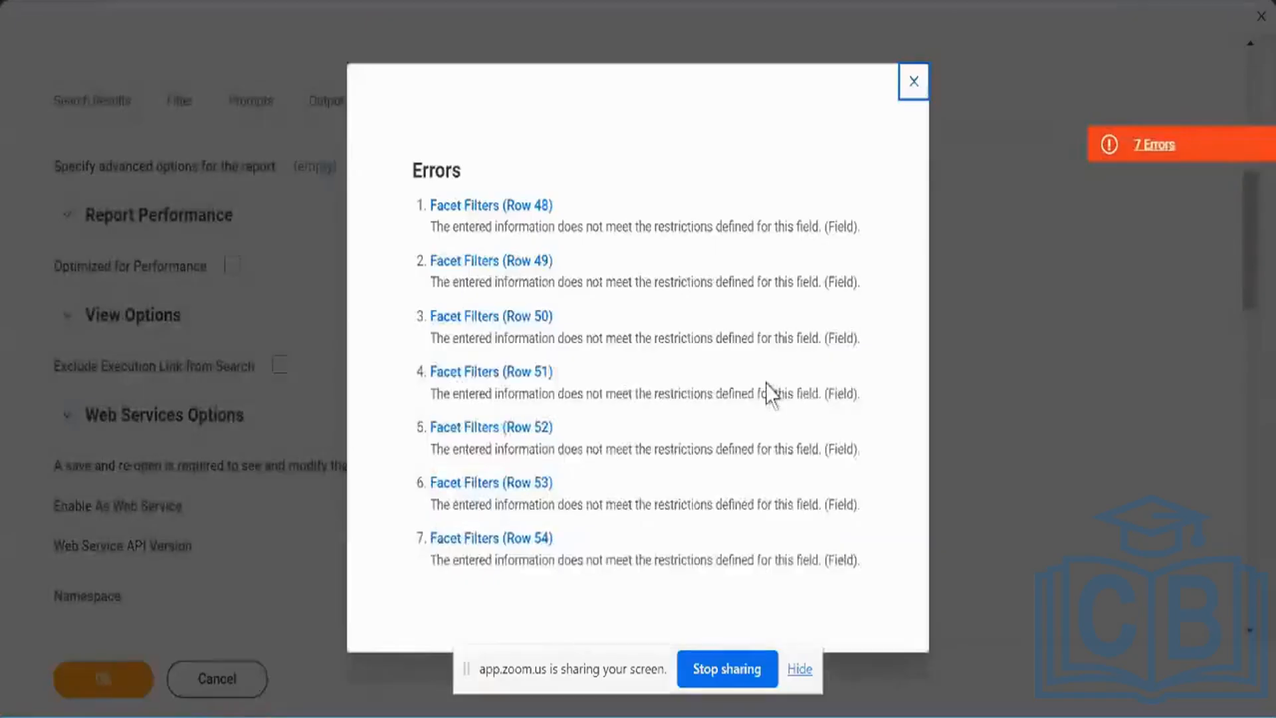
click(341, 296)
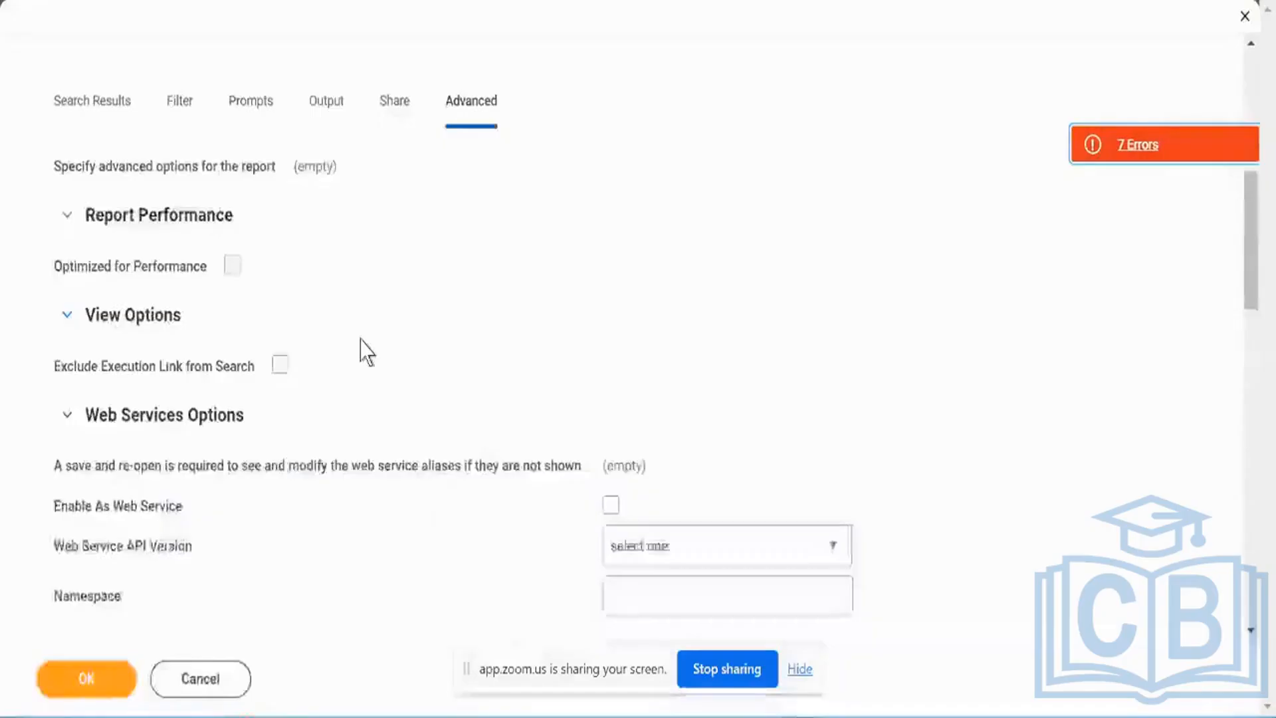
- Scroll down to the report's Facet Filters grid
scroll(360, 339, down, 10)
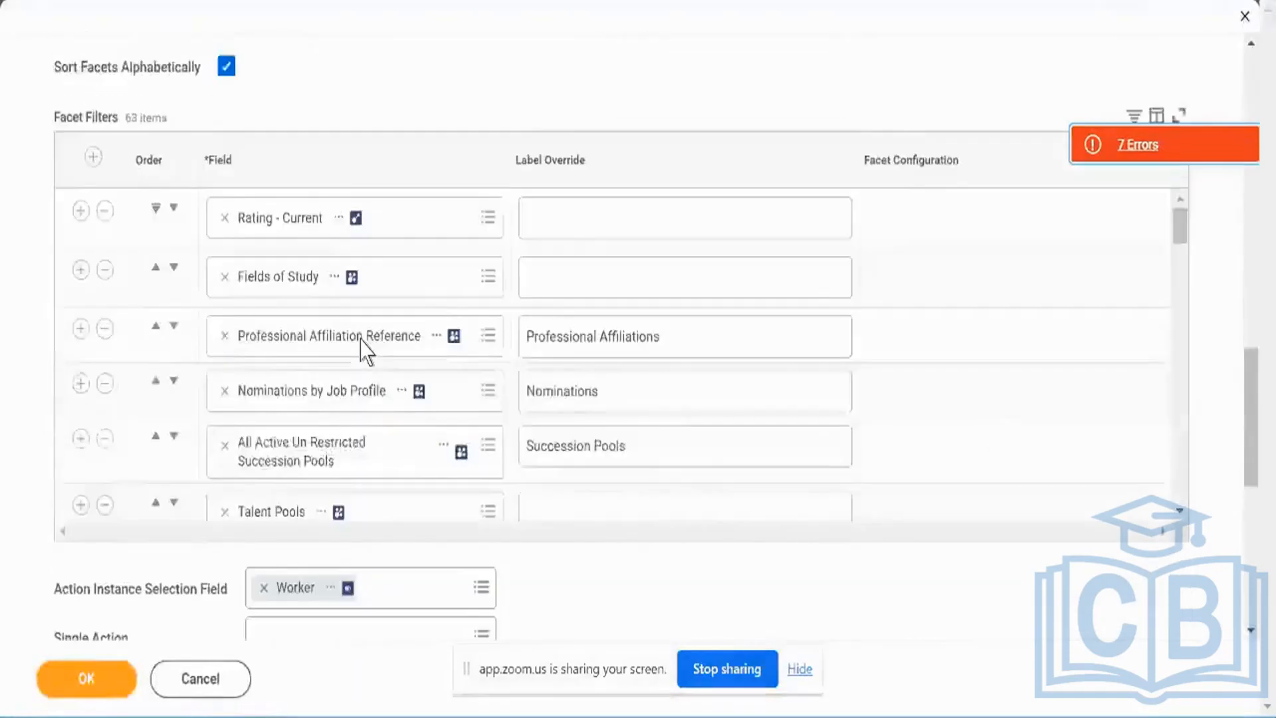
scroll(362, 346, down, 1)
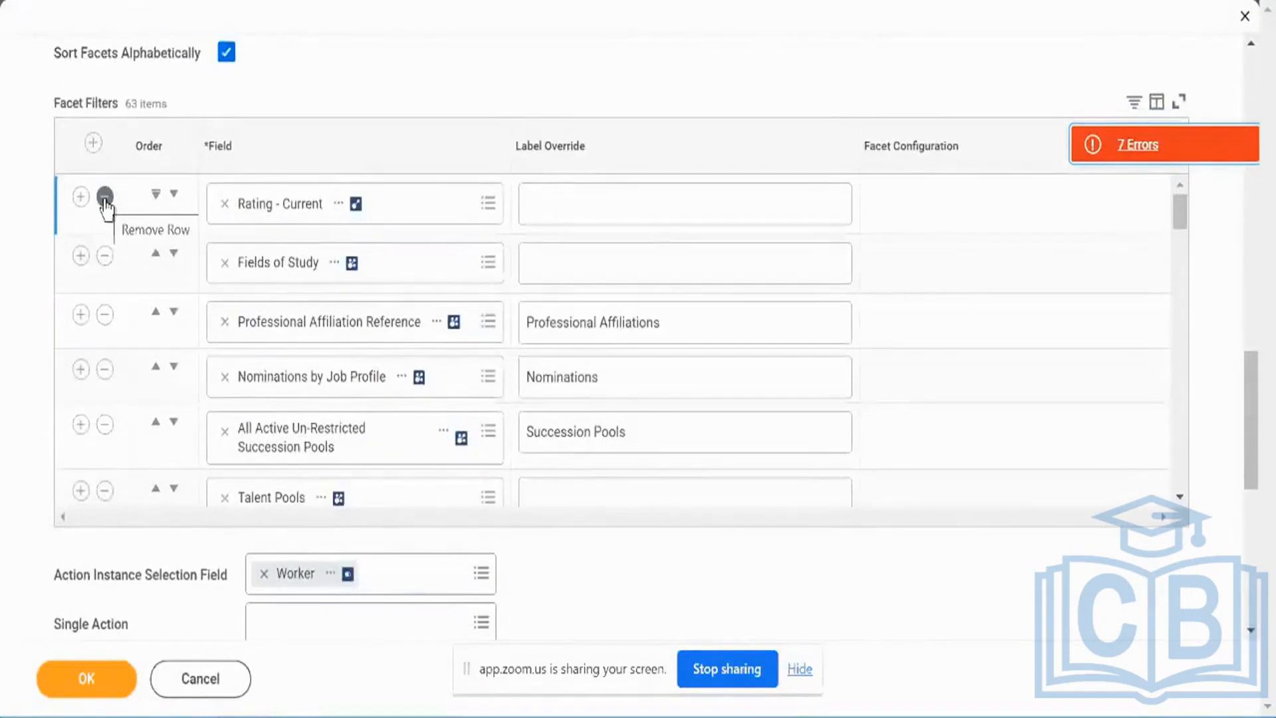
scroll(174, 370, down, 12)
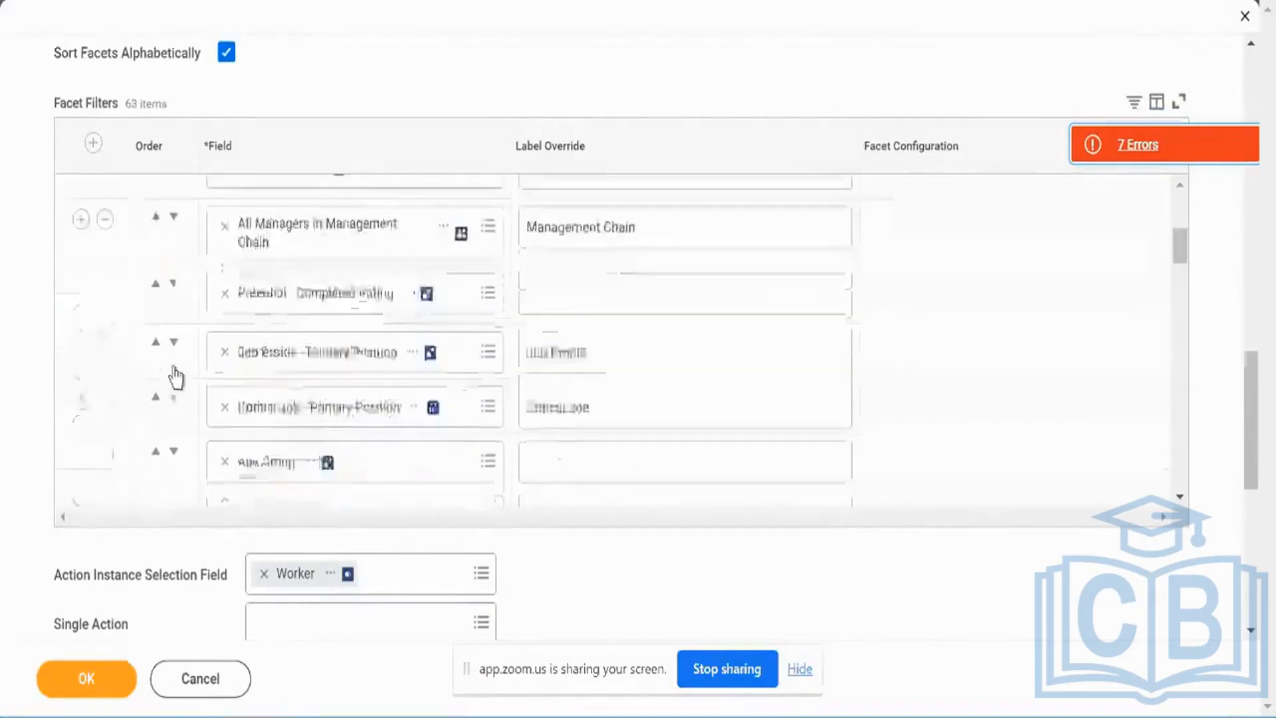
scroll(176, 378, down, 10)
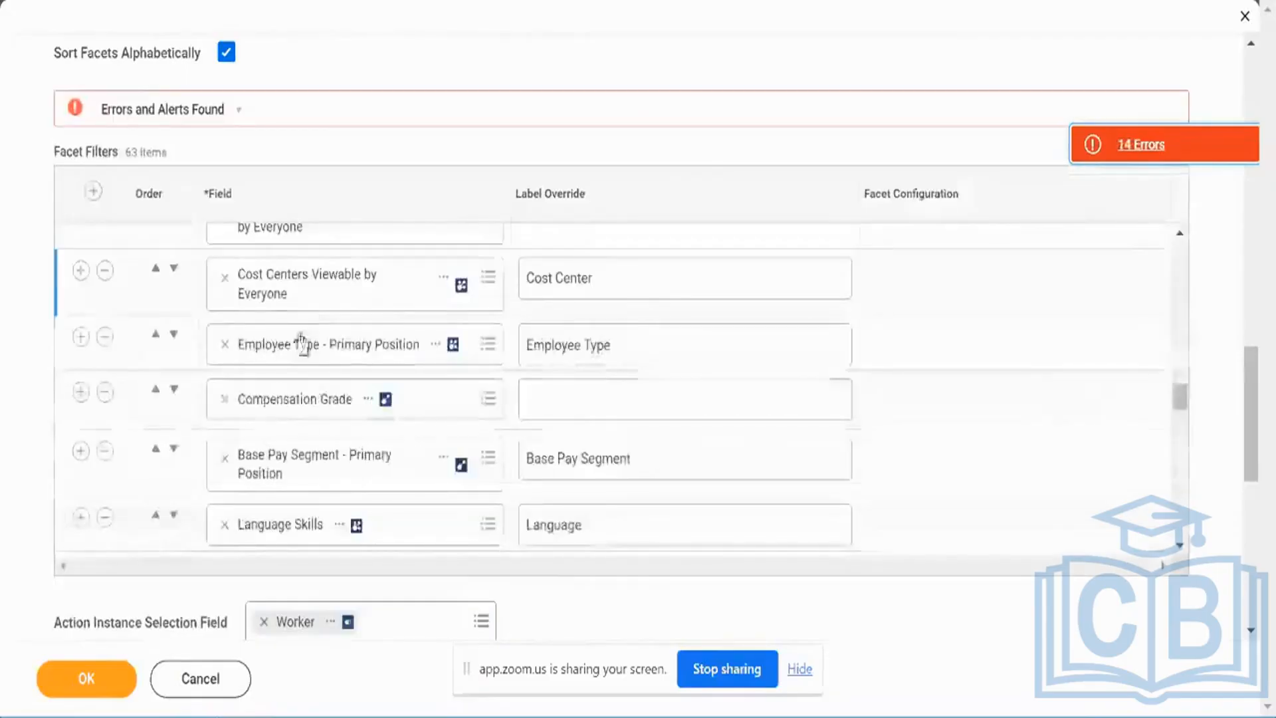
- Expand Errors and Alerts Found and locate facet filter rows 50–54 with field restriction errors
scroll(273, 394, up, 3)
click(223, 117)
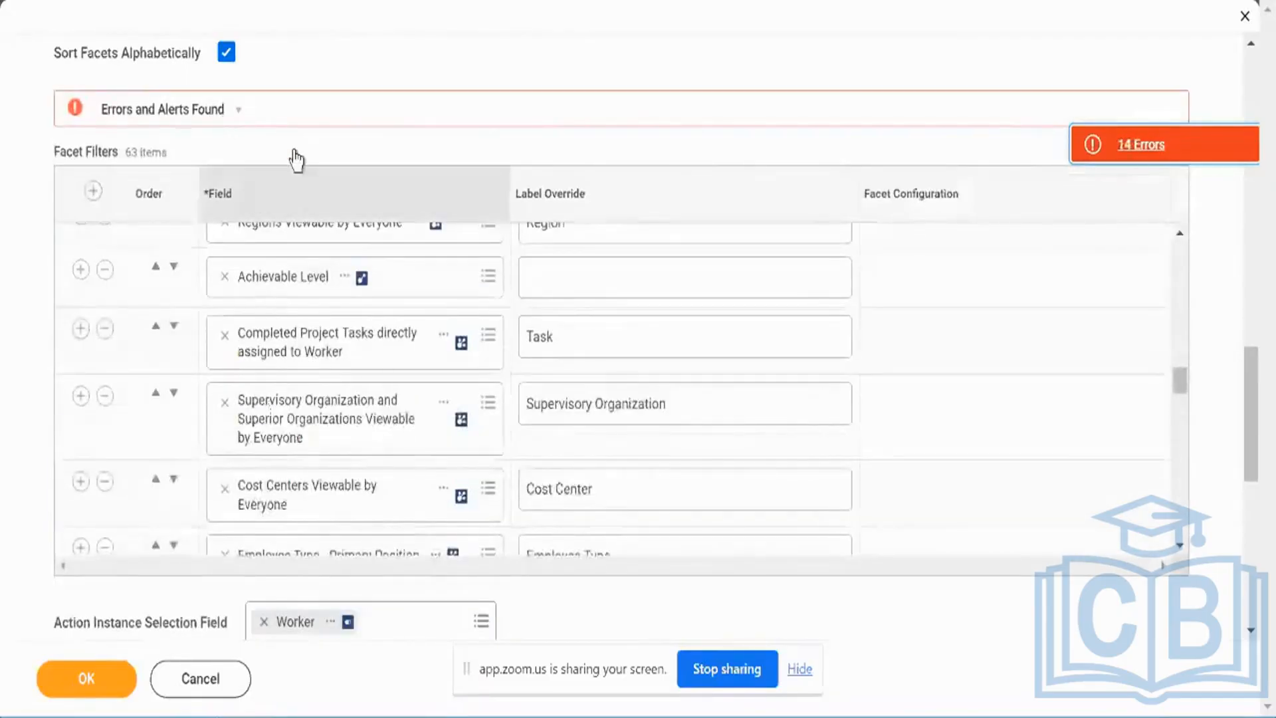
scroll(348, 367, down, 2)
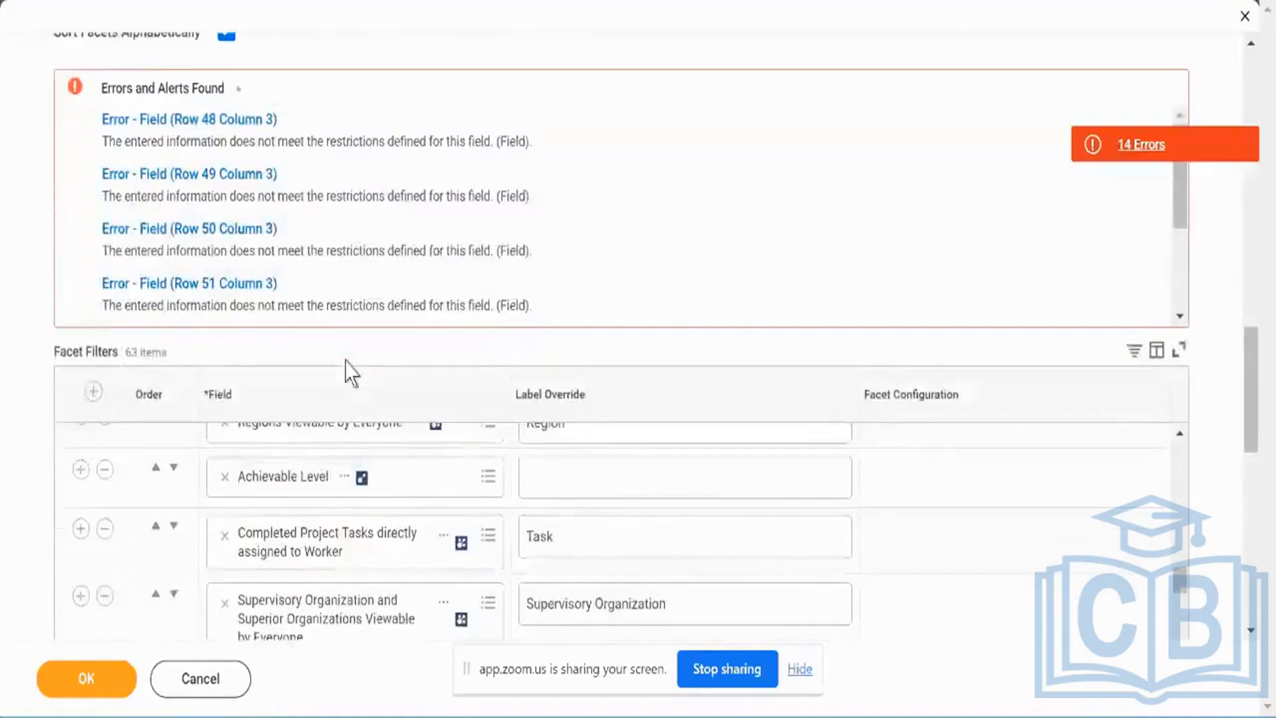
scroll(368, 490, down, 15)
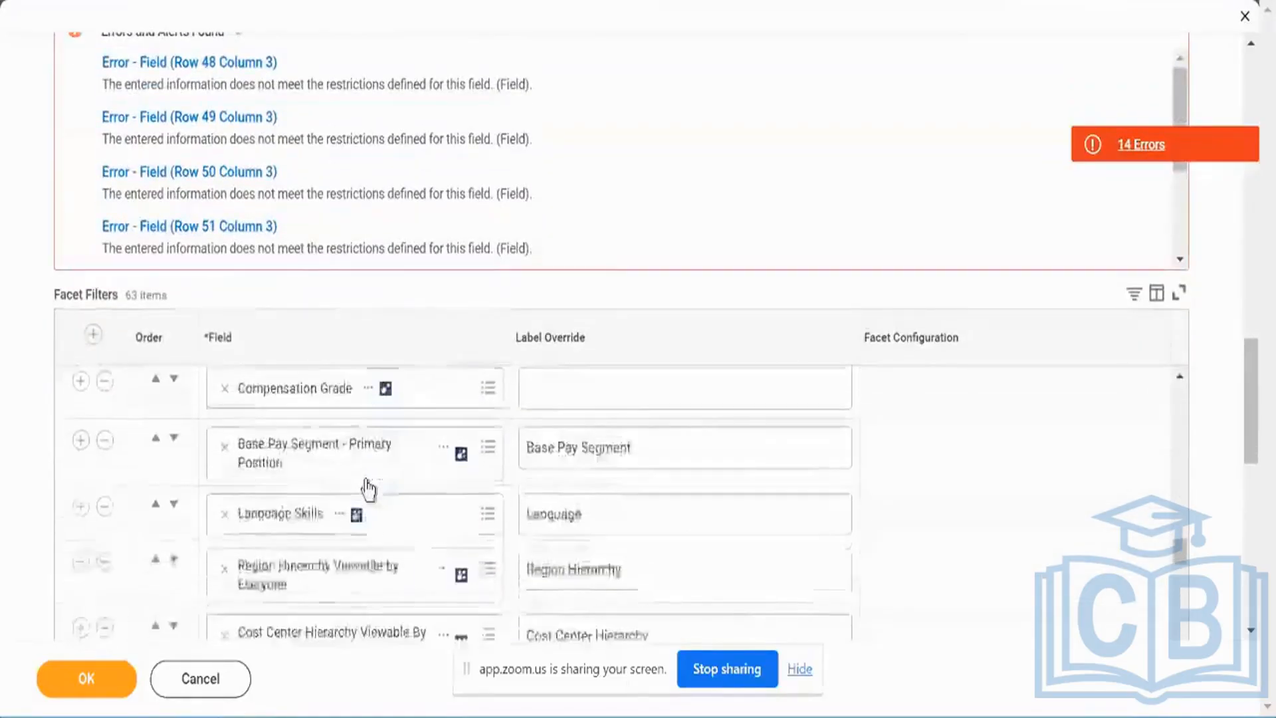
scroll(368, 490, down, 10)
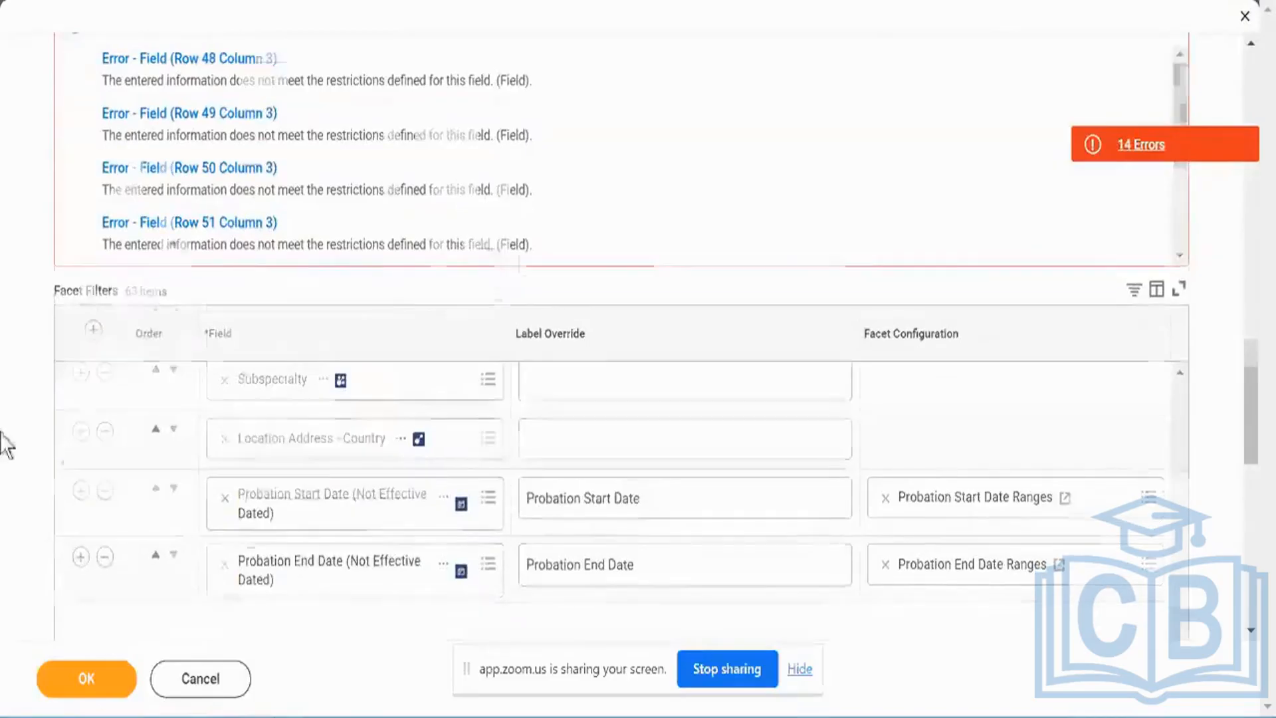
scroll(53, 429, down, 5)
scroll(460, 385, up, 2)
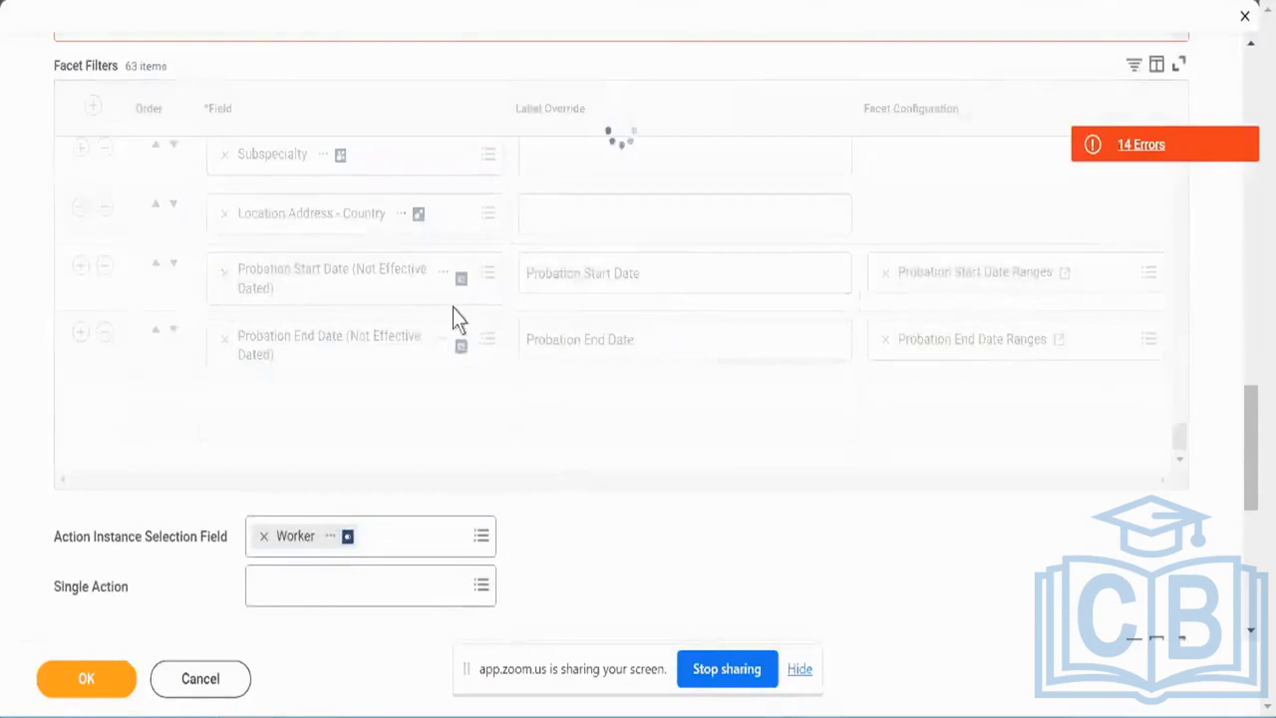
scroll(456, 315, down, 2)
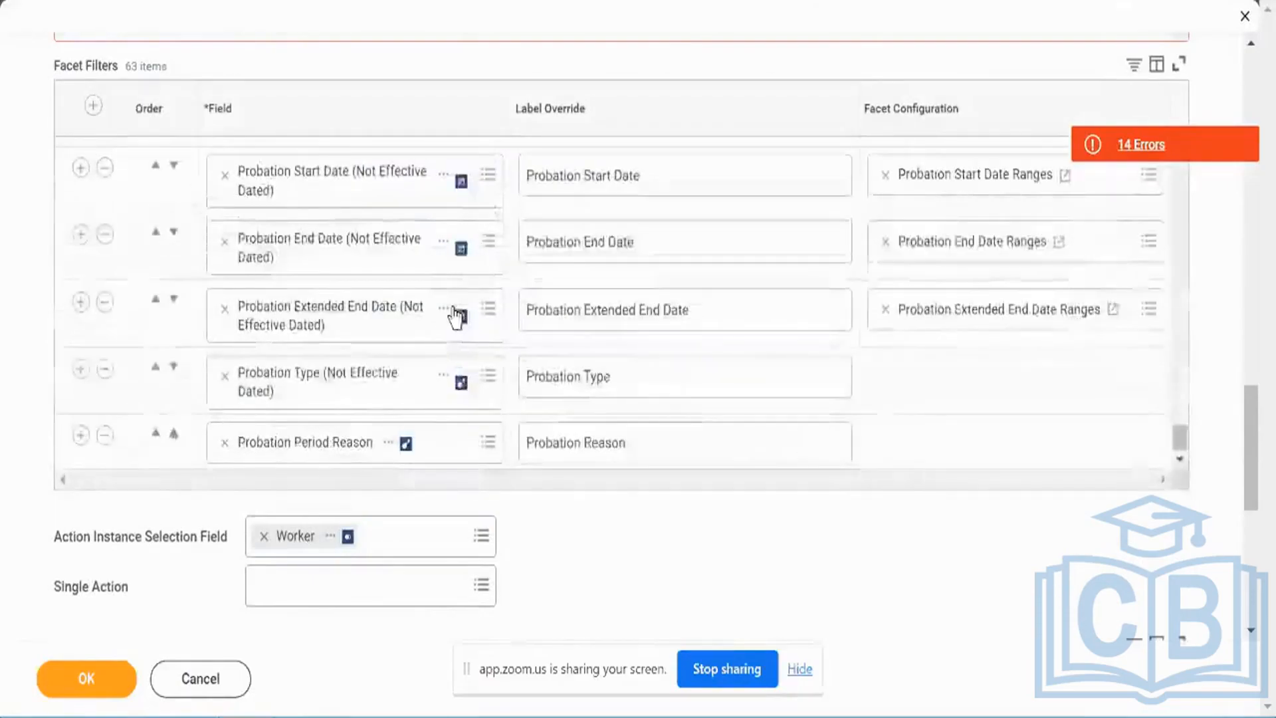
scroll(505, 407, up, 10)
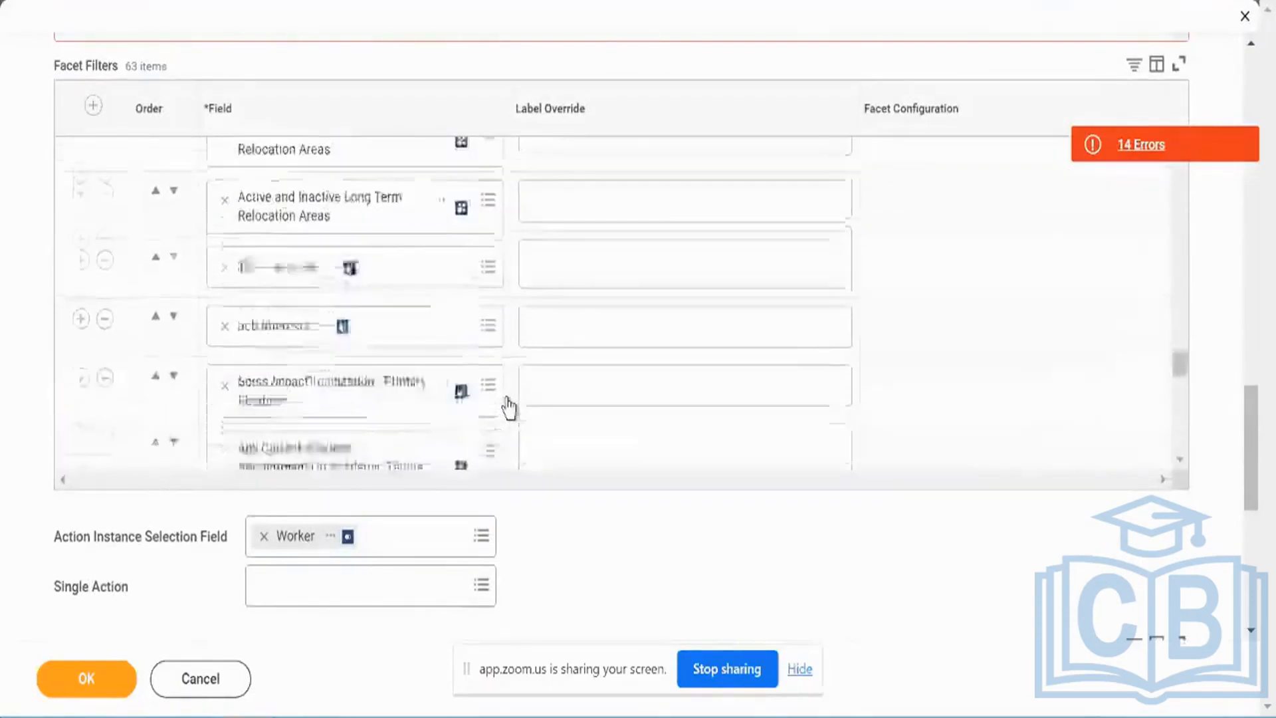
scroll(332, 48, up, 8)
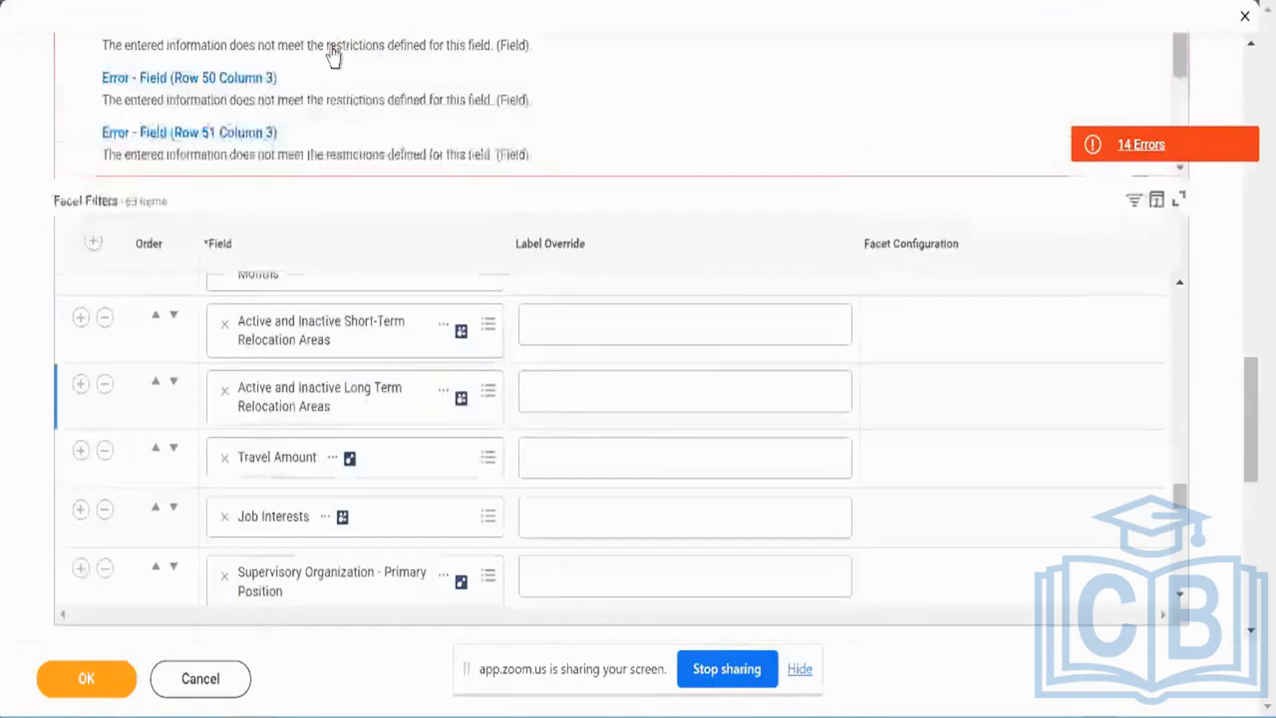
scroll(371, 365, down, 3)
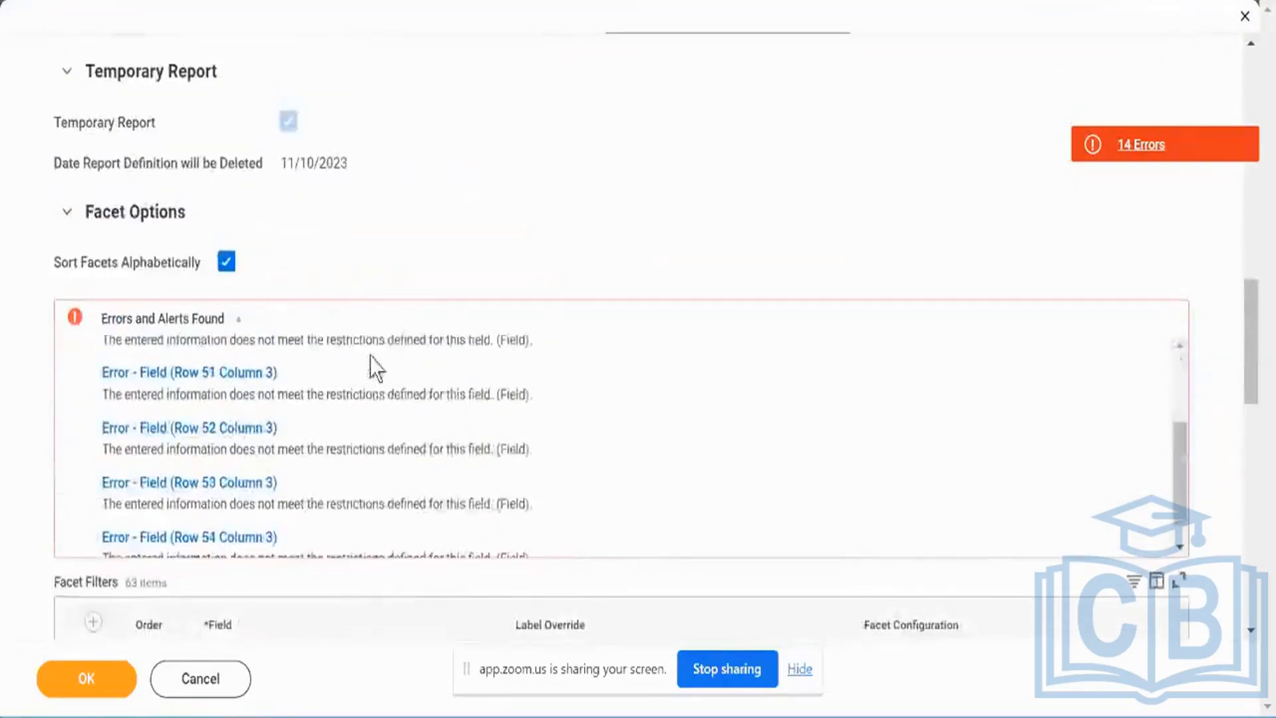
scroll(419, 228, down, 4)
scroll(422, 231, down, 4)
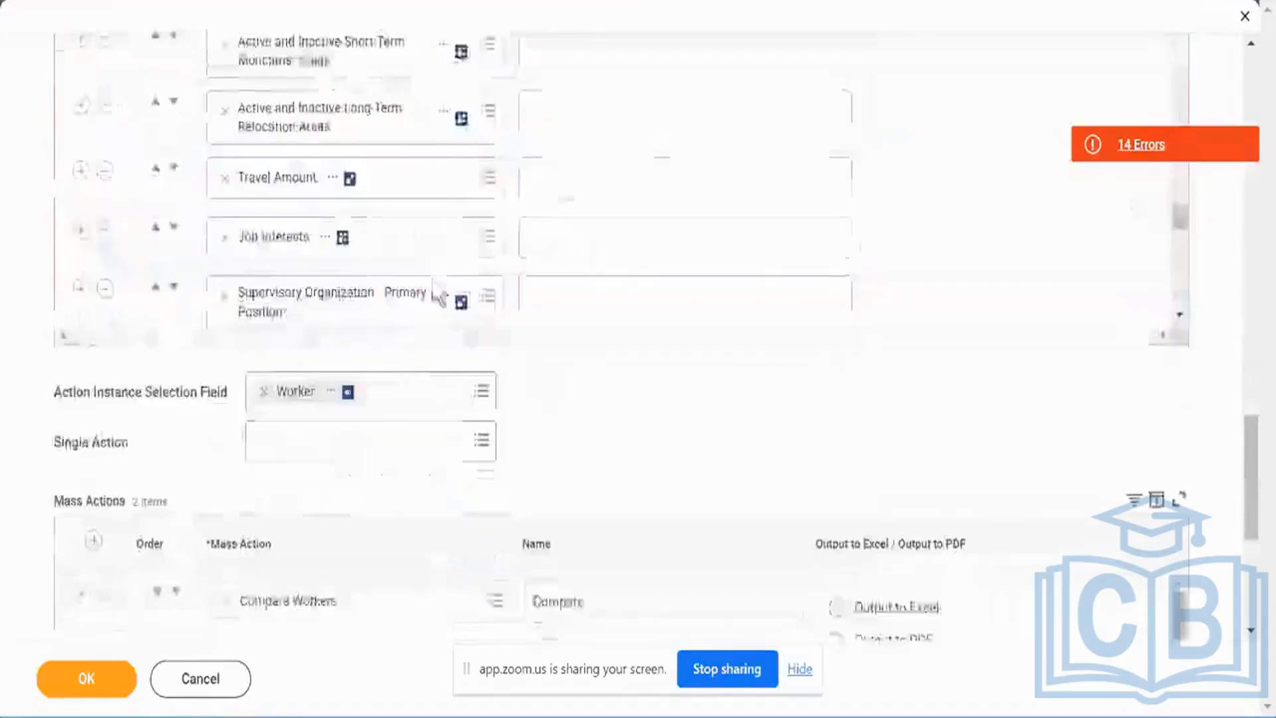
scroll(442, 251, up, 5)
scroll(444, 251, up, 5)
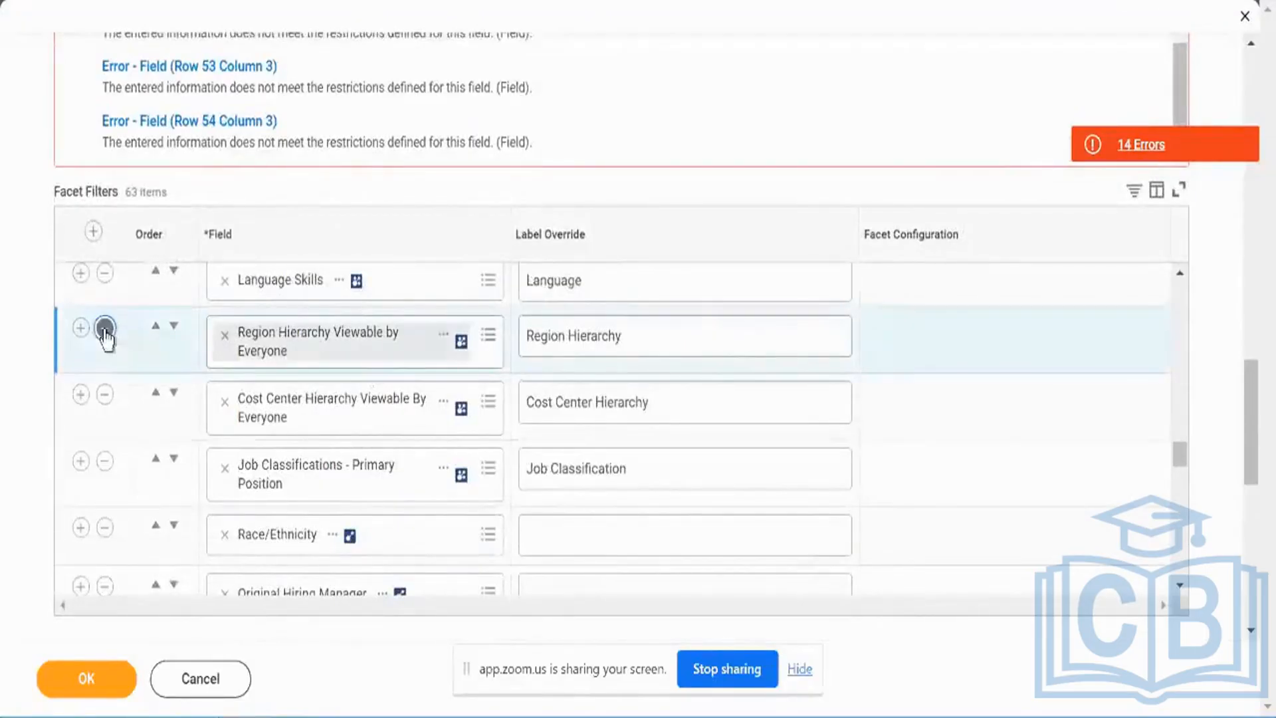
- Remove Region Hierarchy, Race/Ethnicity, Cost Center Hierarchy, Job Classifications and Original Hiring Manager filter rows, then submit
click(105, 328)
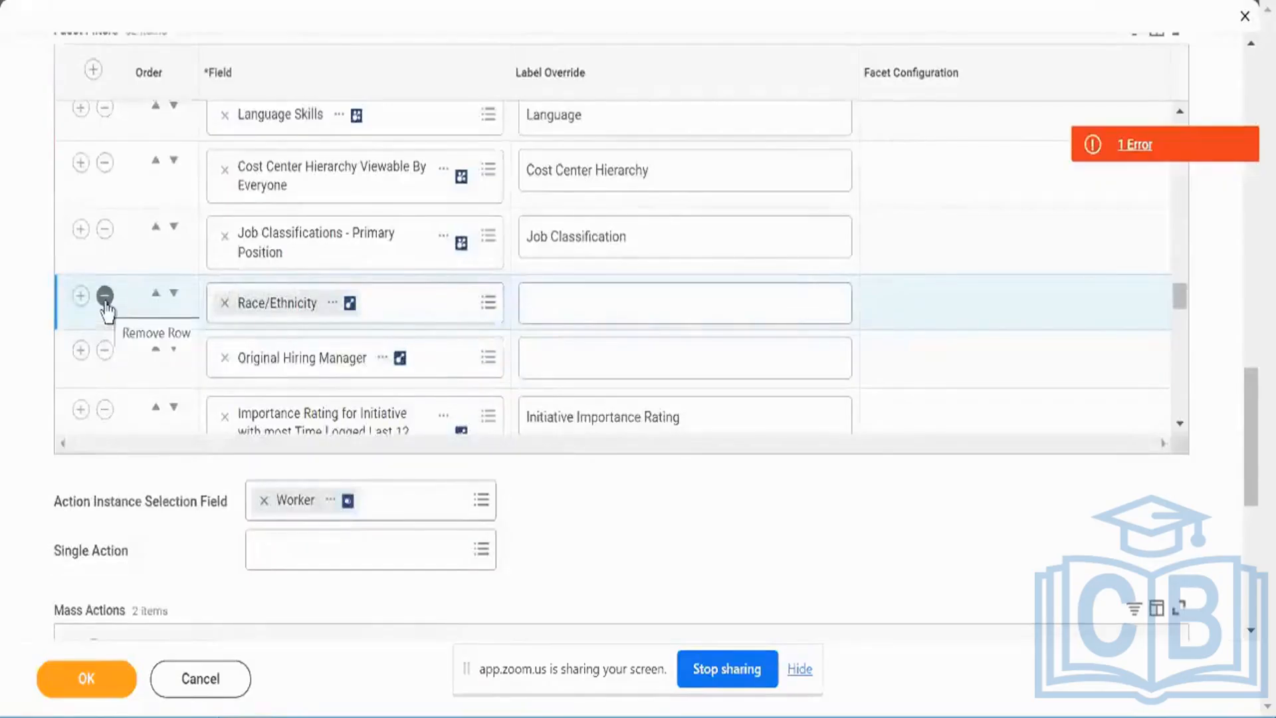
click(106, 306)
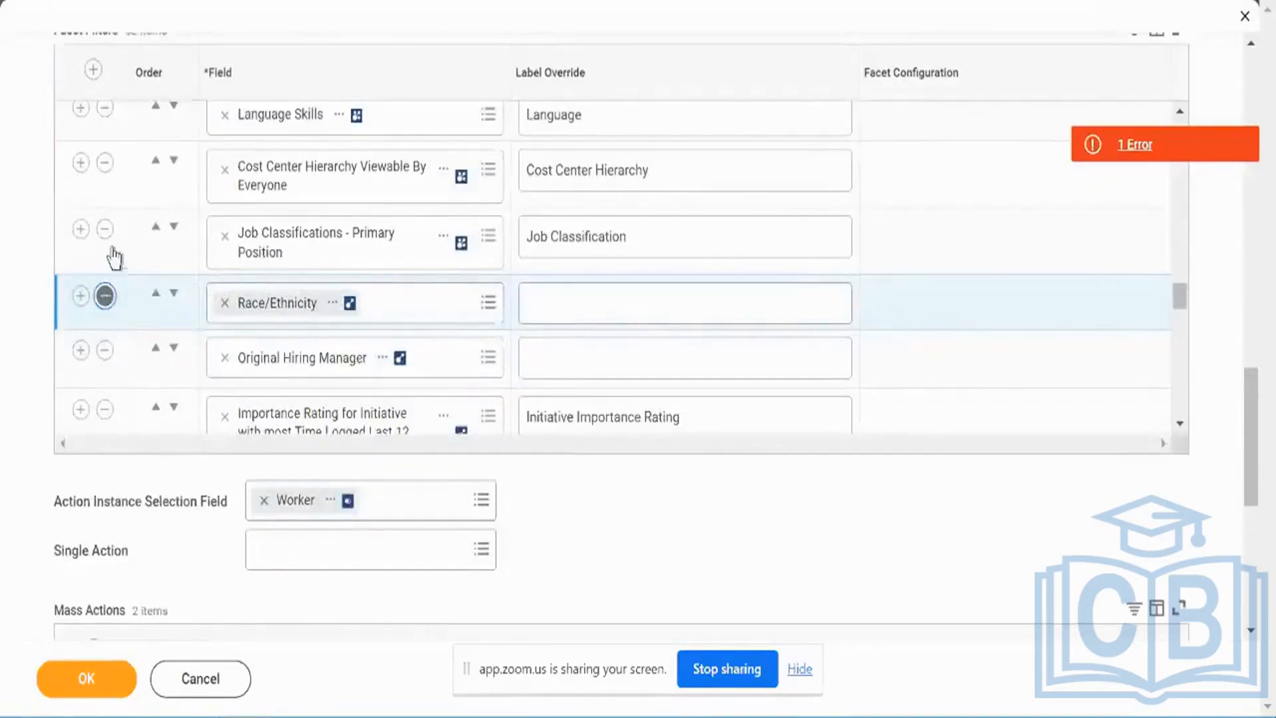
click(104, 164)
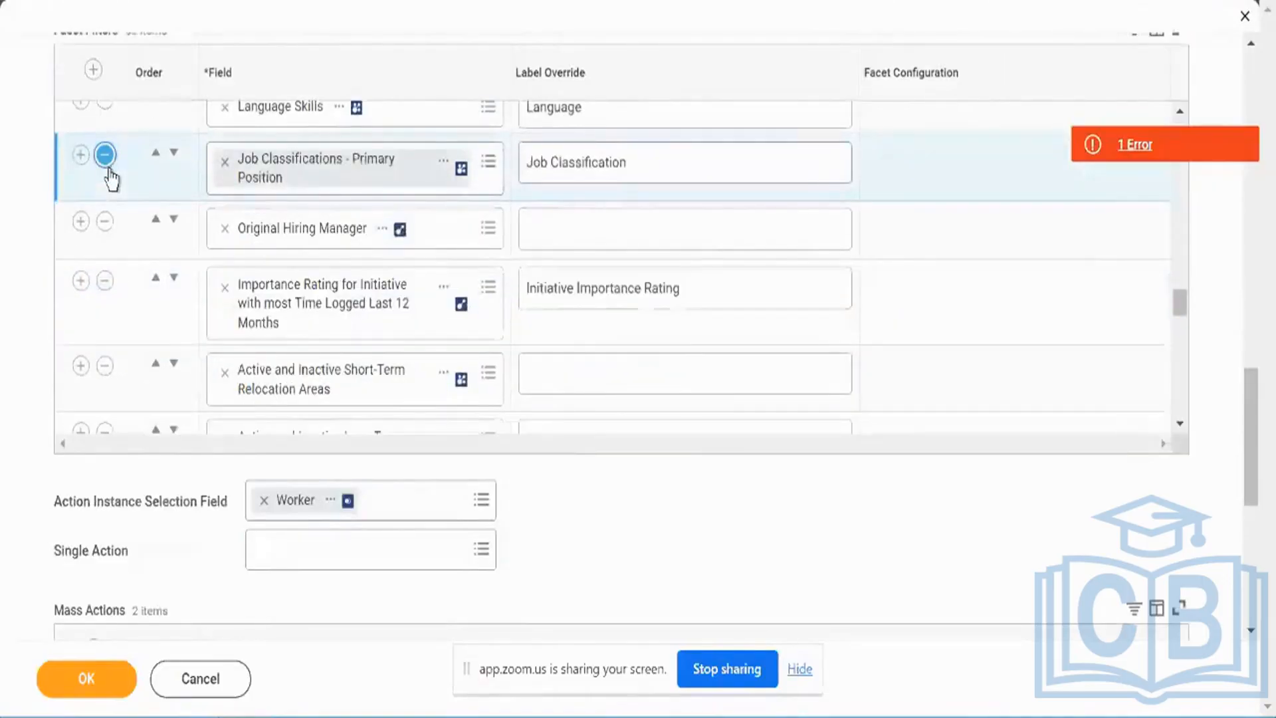
click(104, 155)
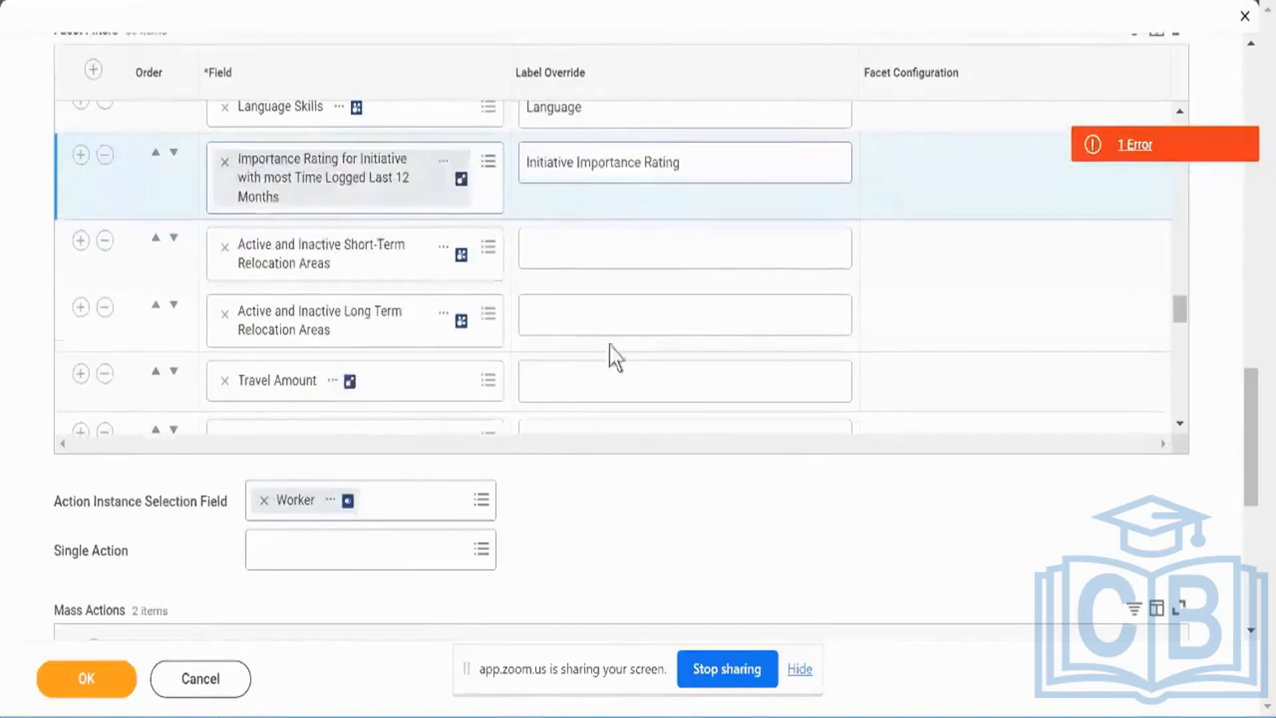
scroll(544, 281, up, 5)
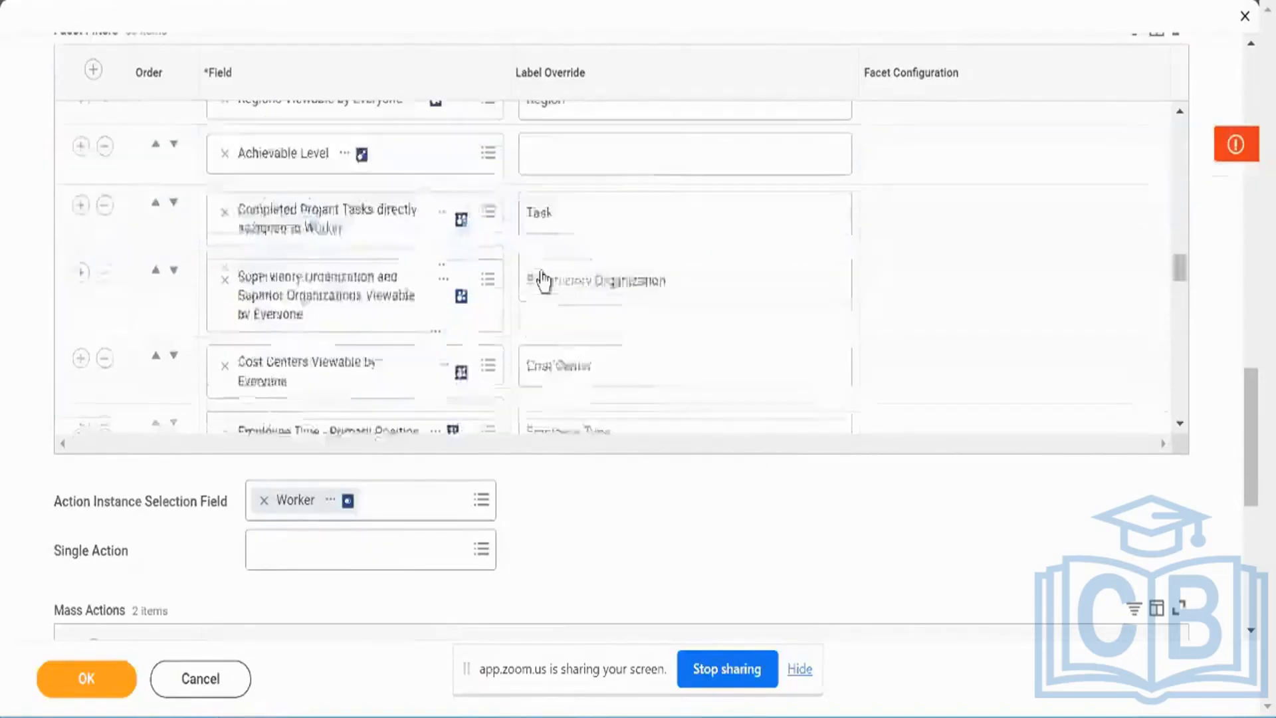
click(120, 677)
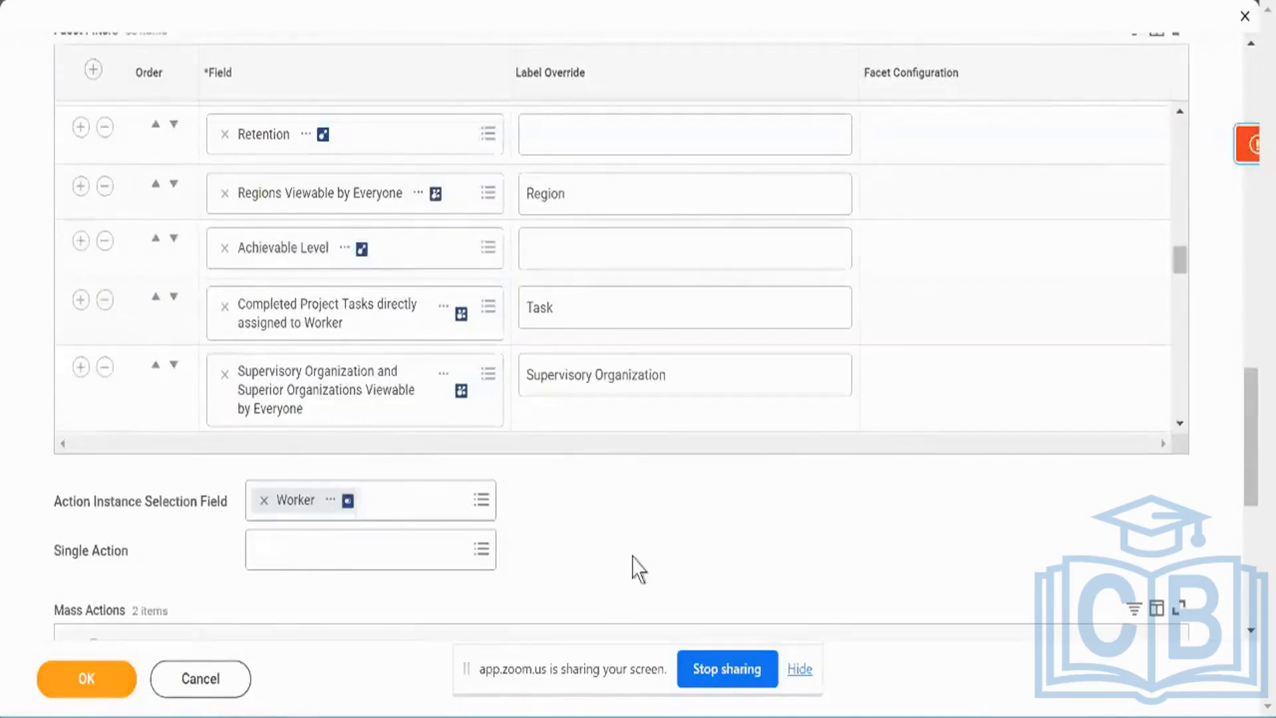
scroll(634, 567, up, 2)
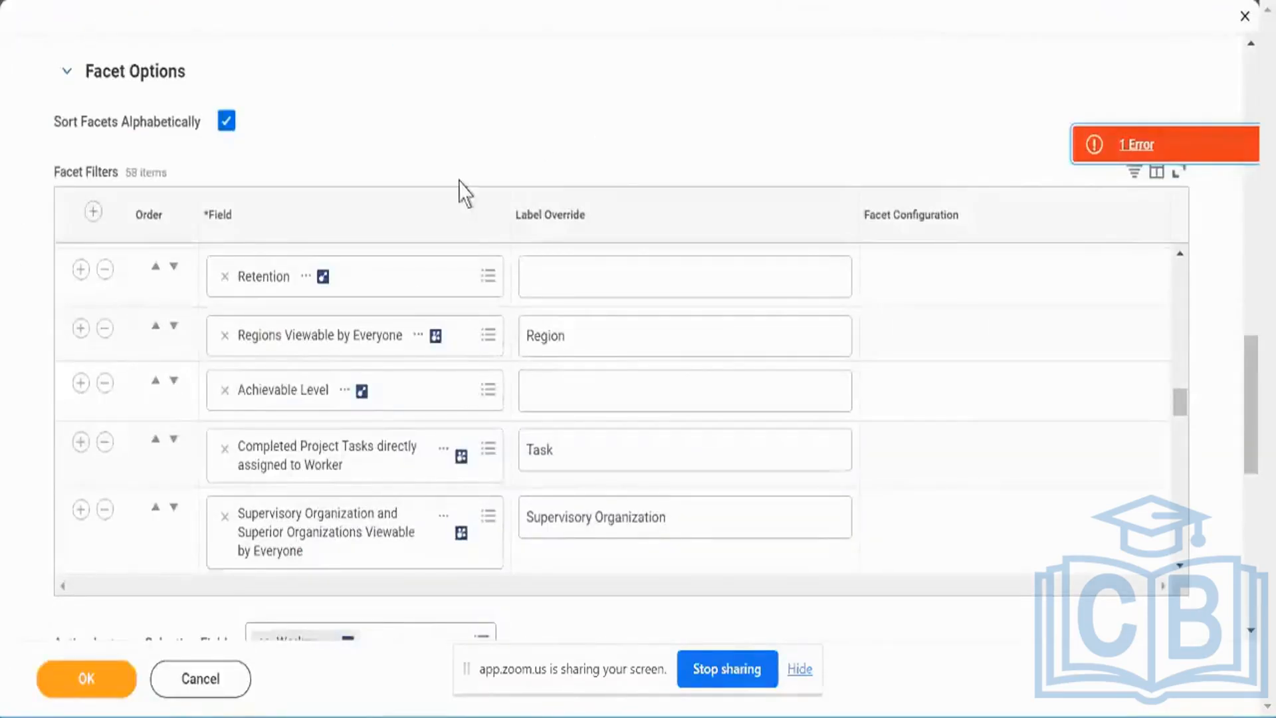
- Exit the report editor and open Aryan_RPT_Test_Report by searching 'rd: aryan'
click(71, 432)
click(105, 397)
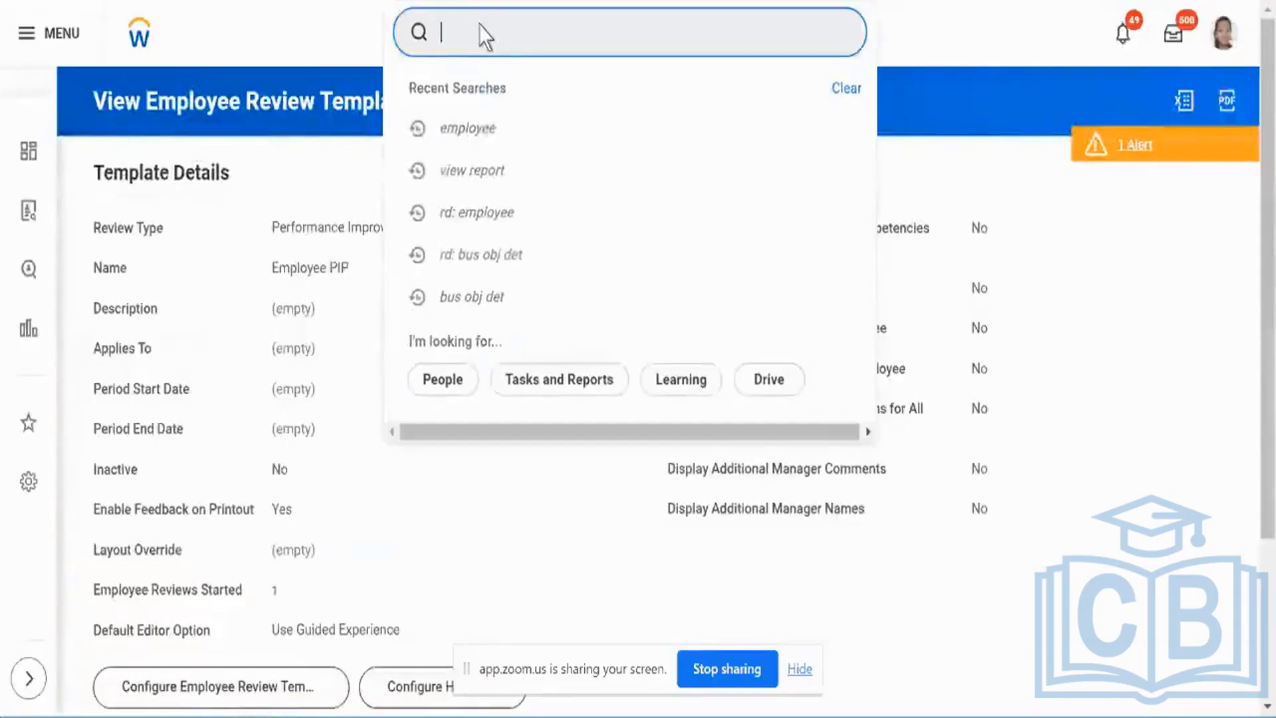
text(rd:)
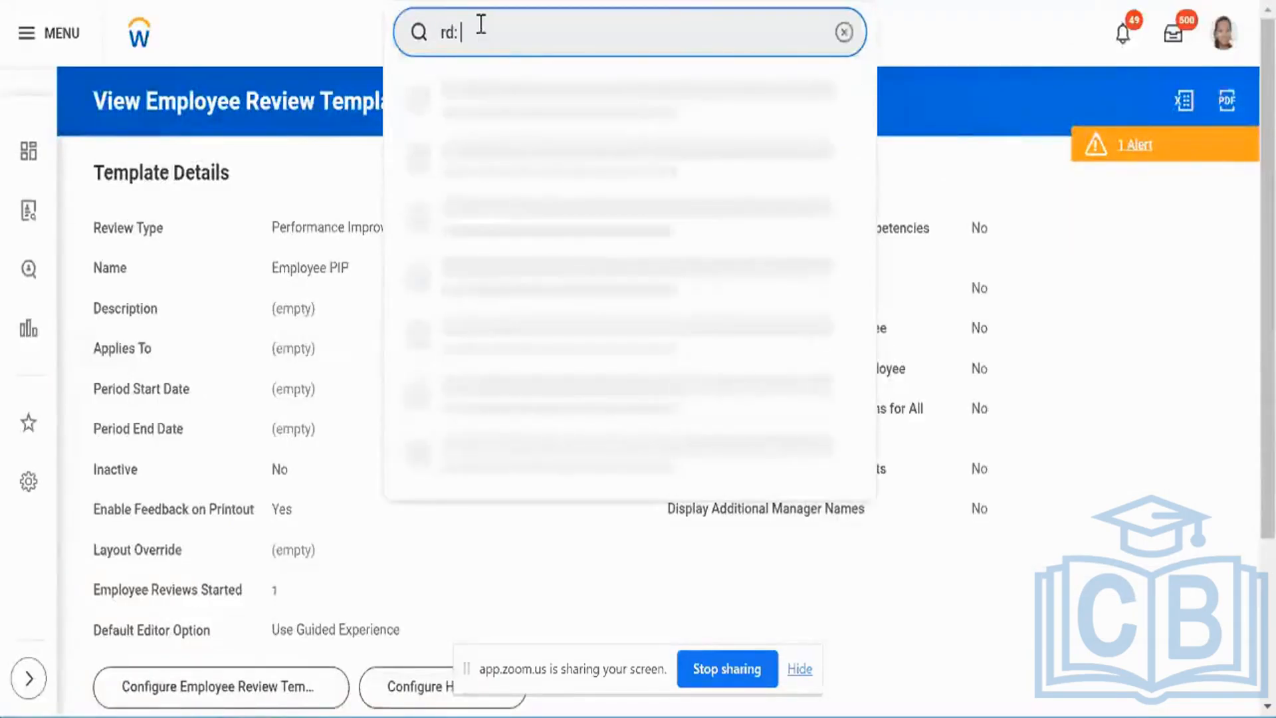
text( aryan)
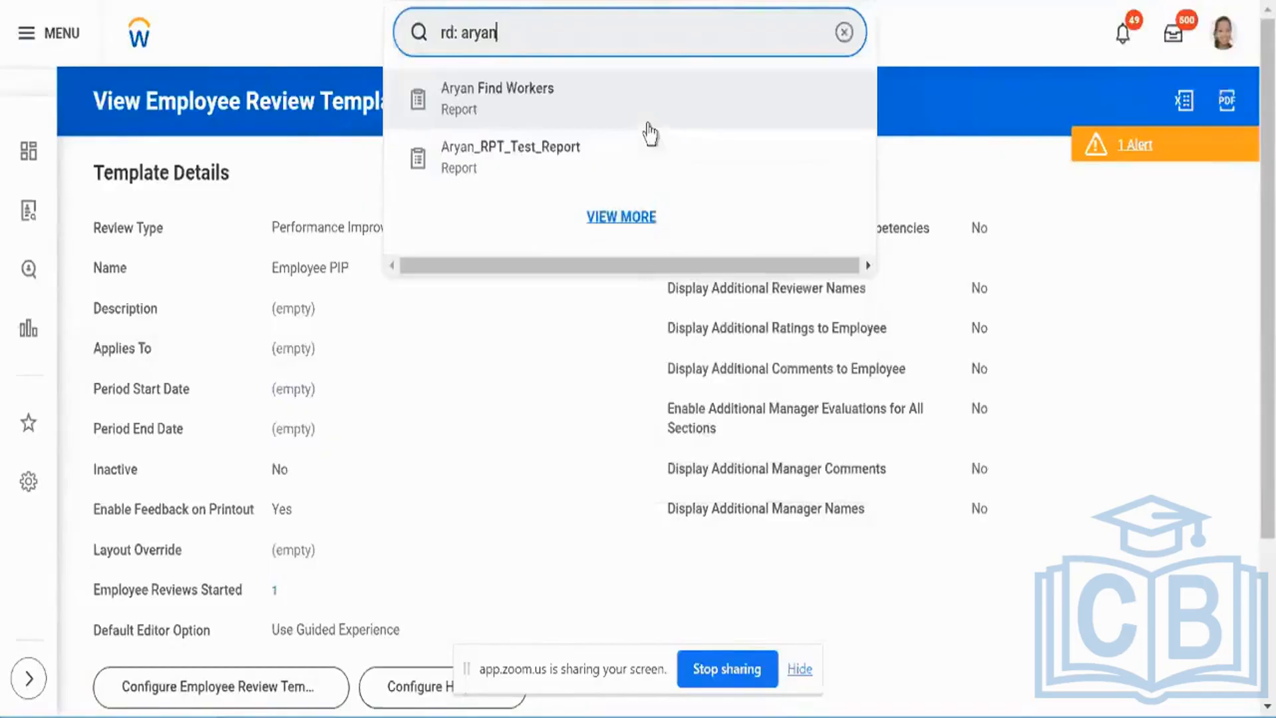
click(544, 154)
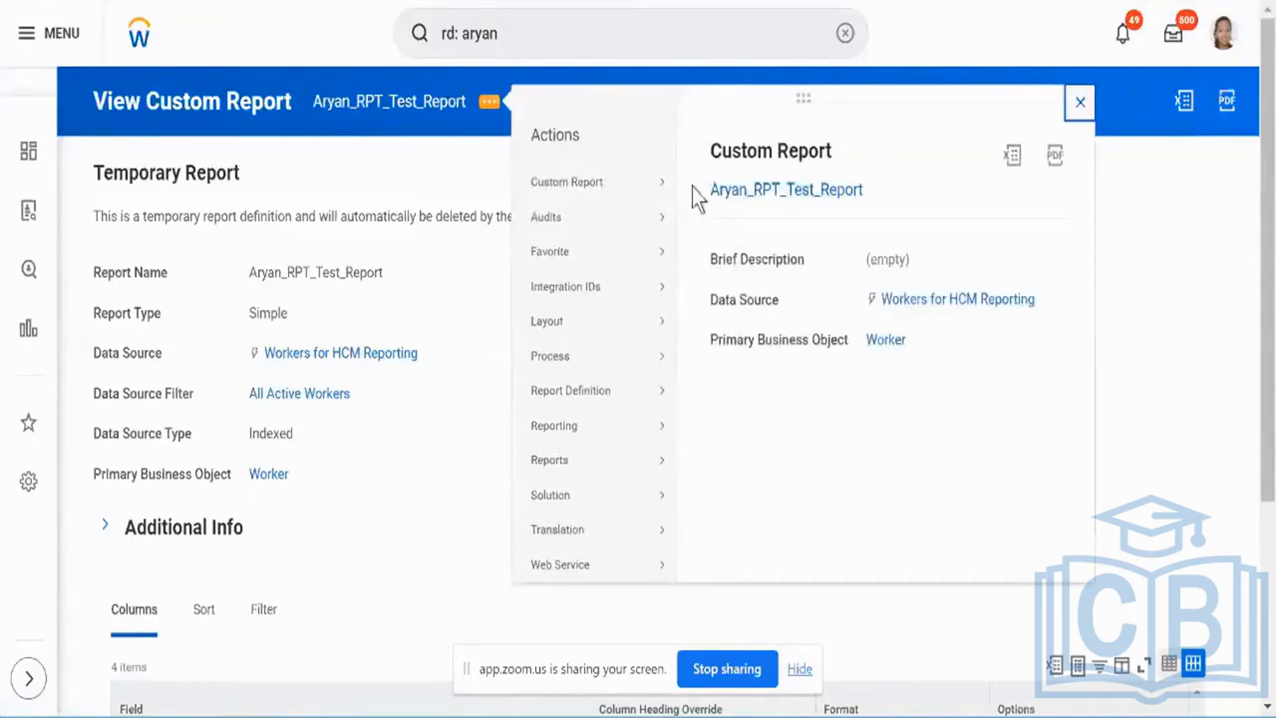
mouse_move(651, 193)
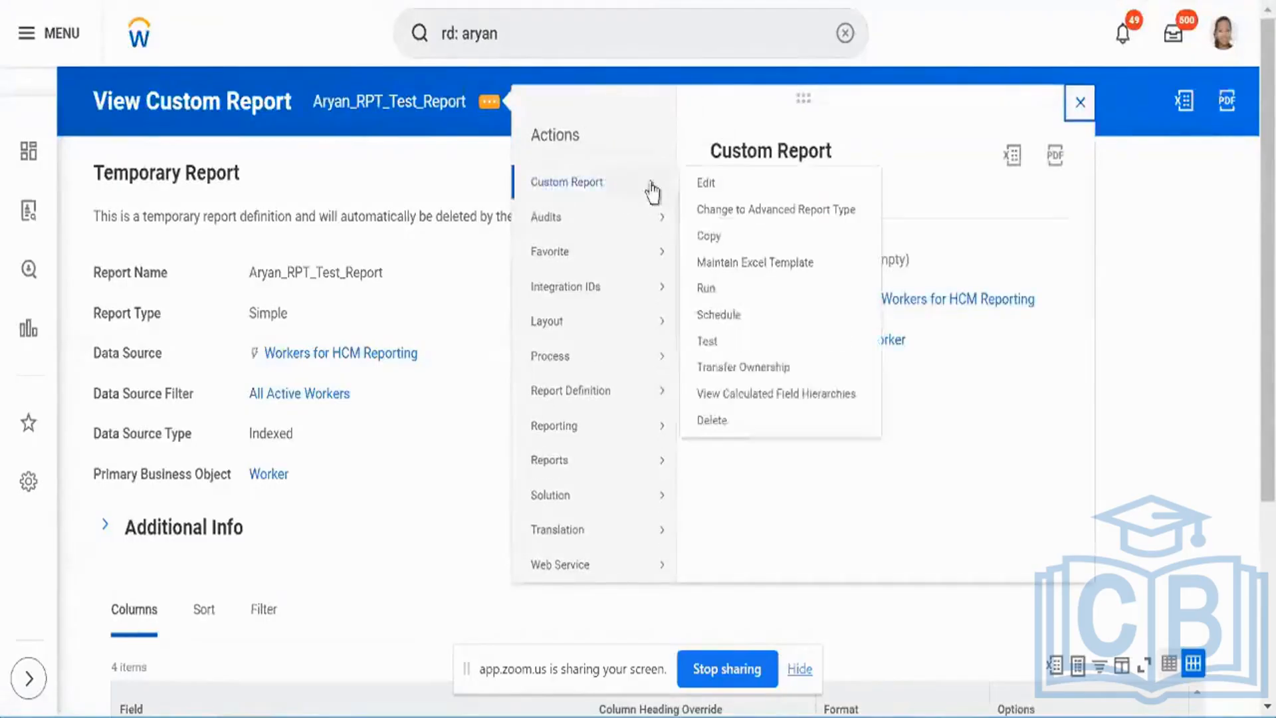
click(713, 312)
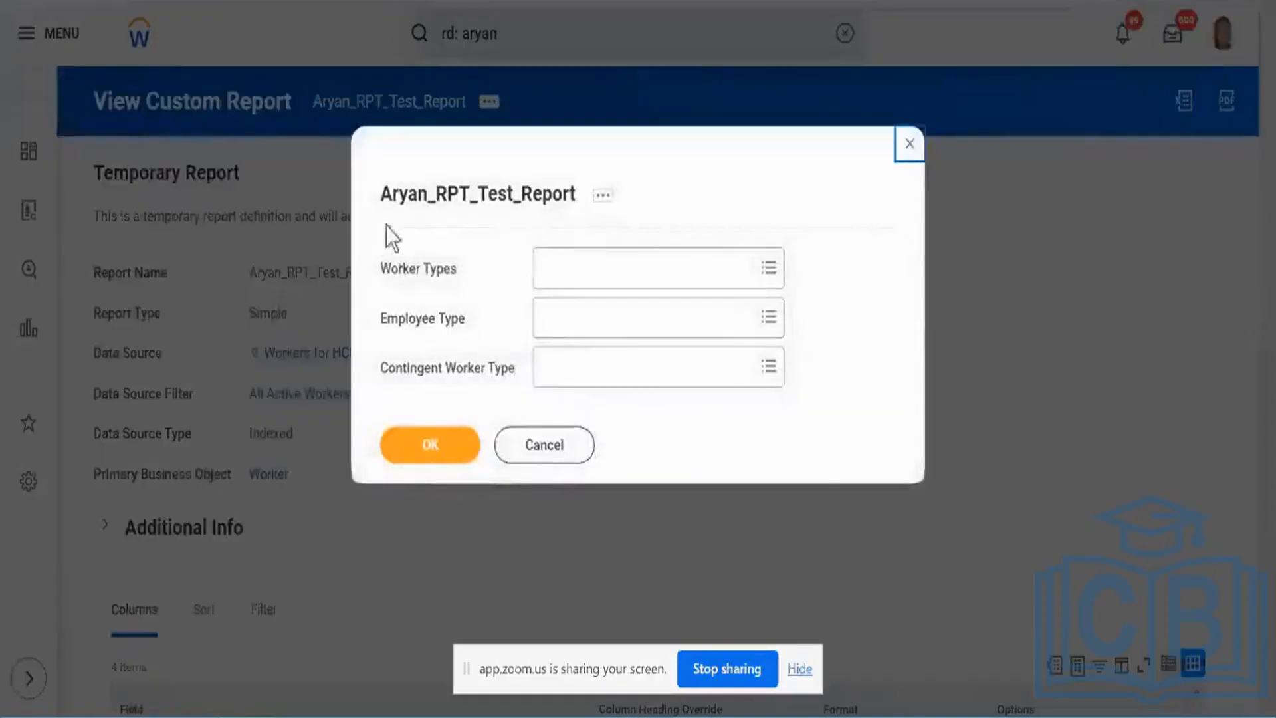
triple_click(390, 269)
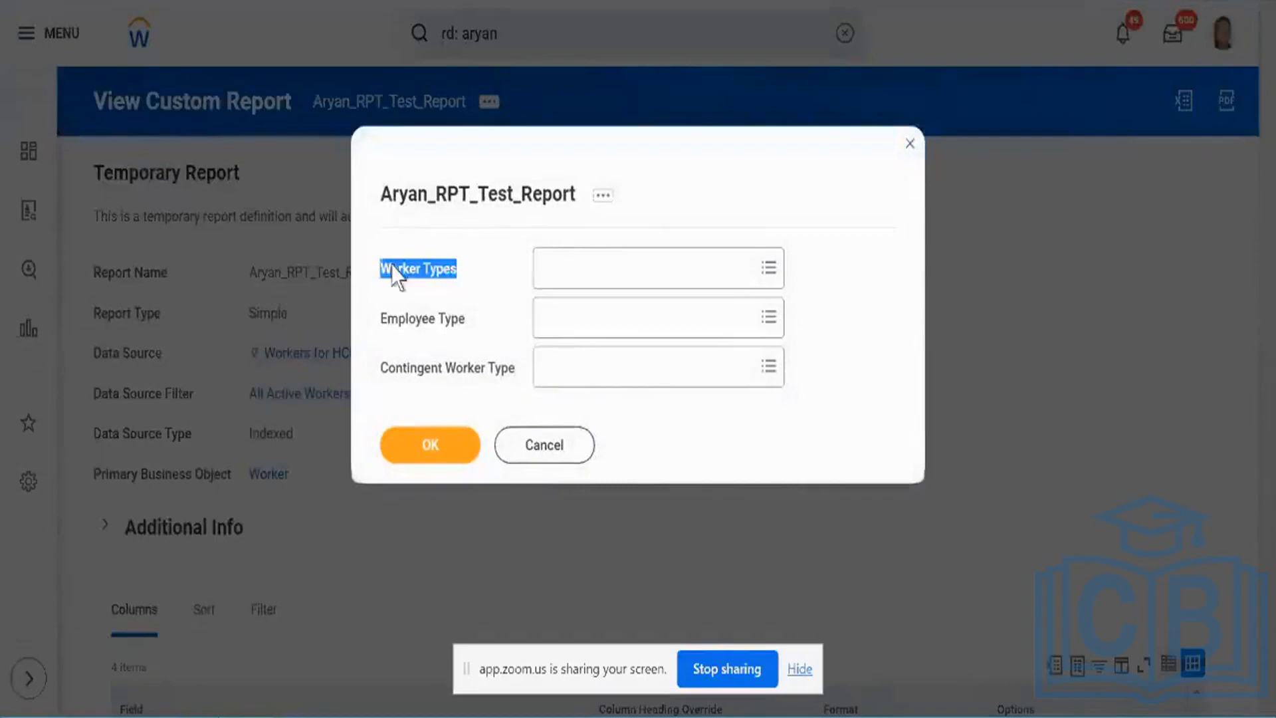
triple_click(415, 314)
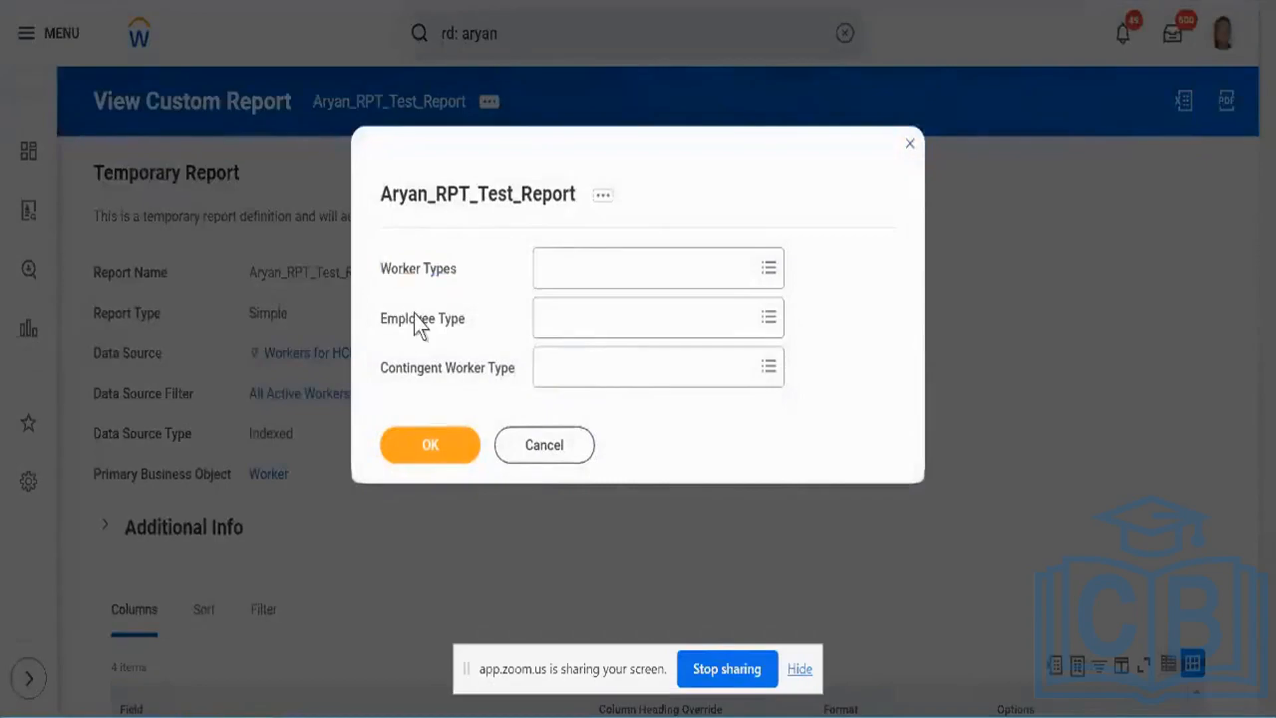
triple_click(447, 383)
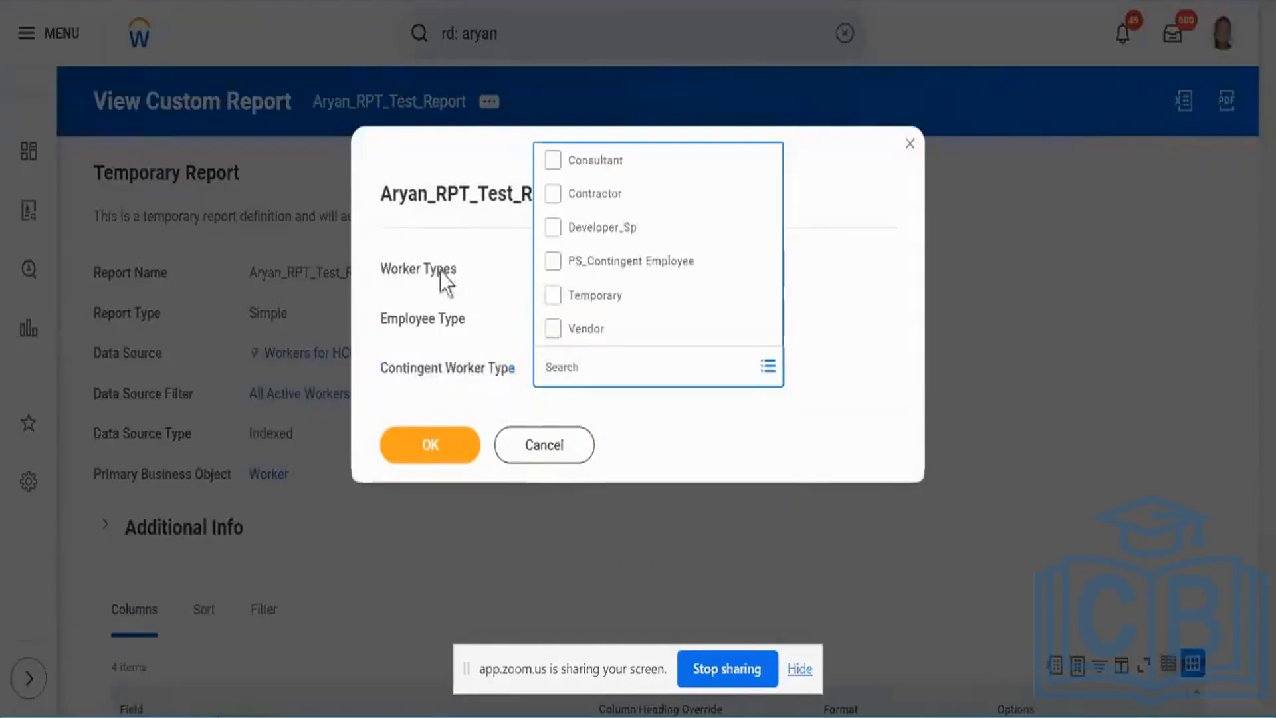
click(465, 307)
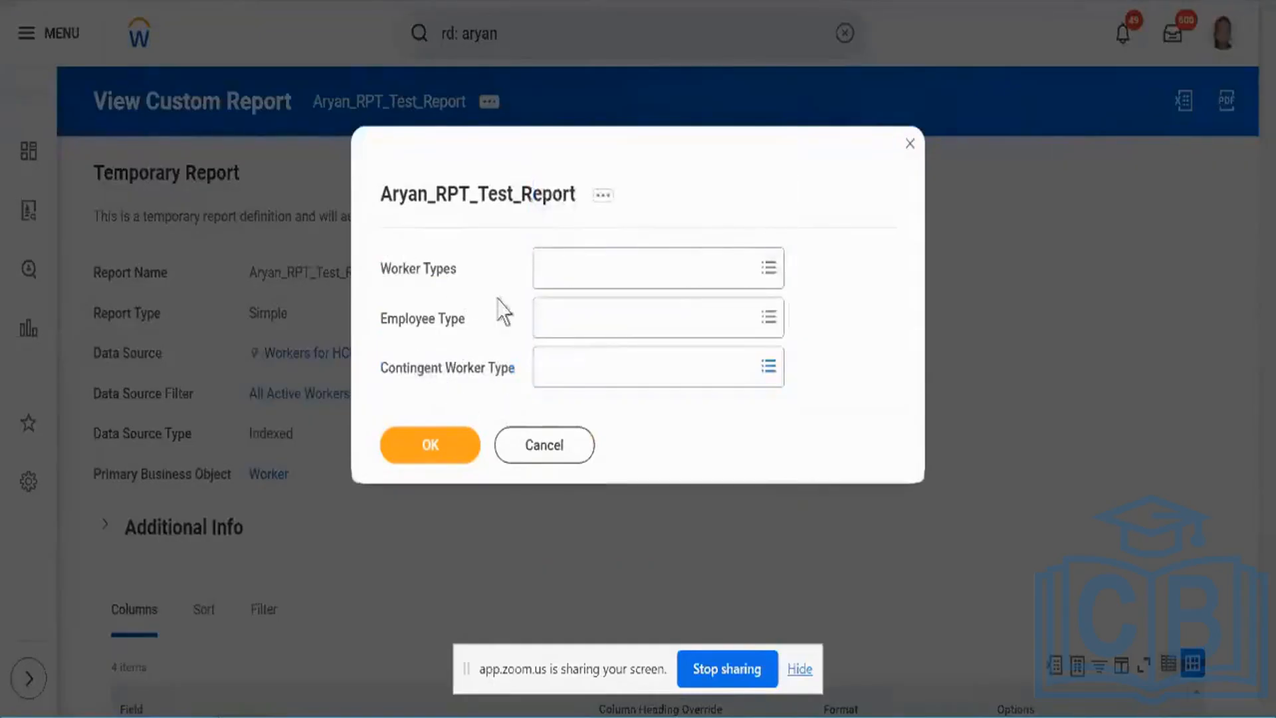
right_click(928, 2)
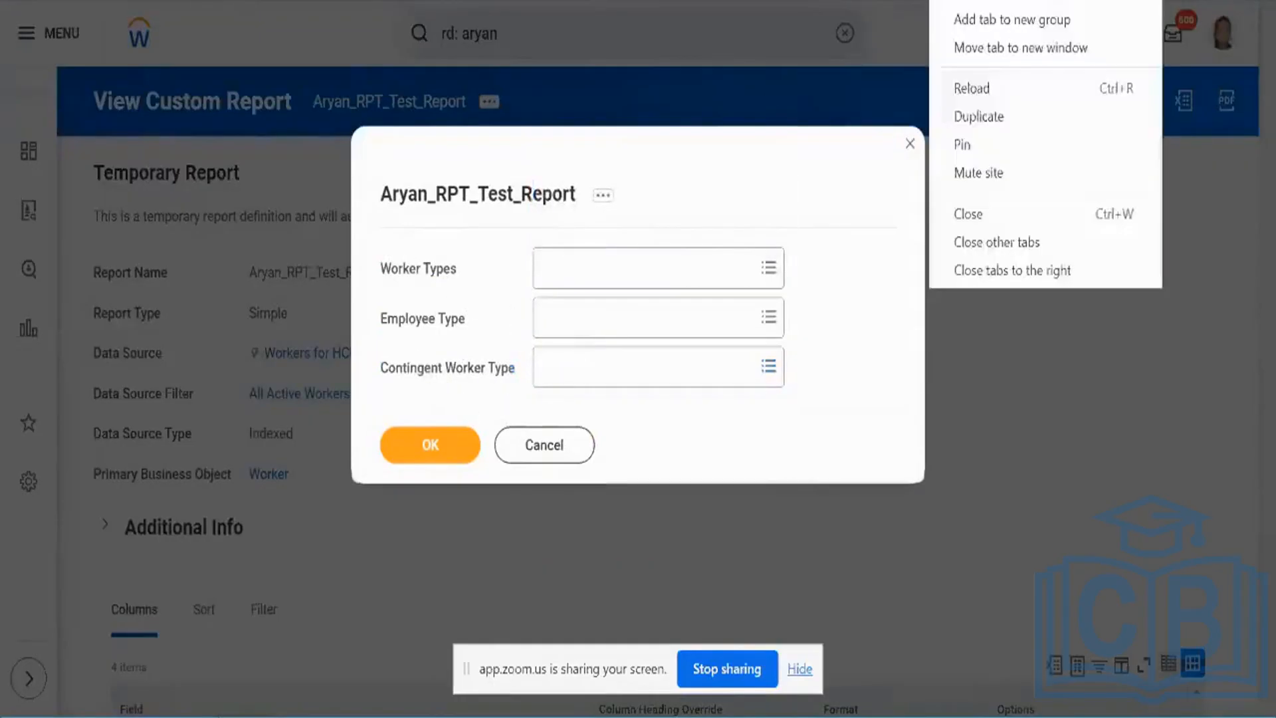
click(966, 109)
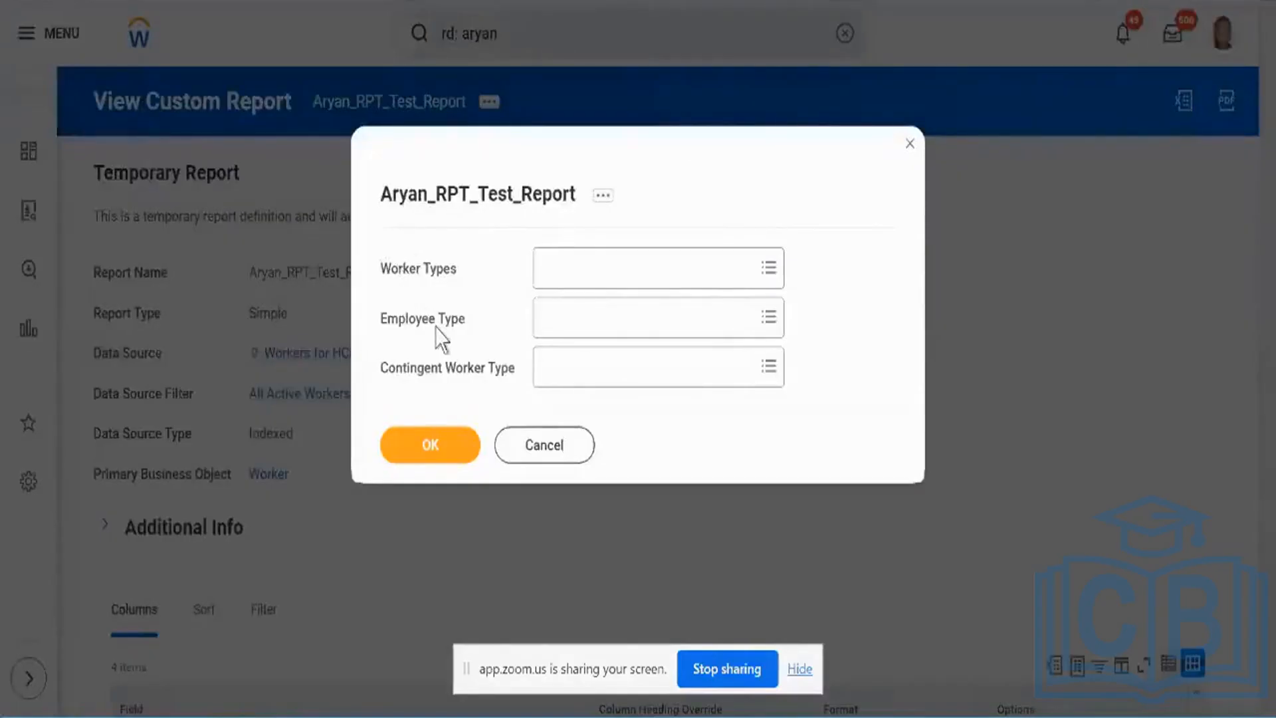
double_click(459, 376)
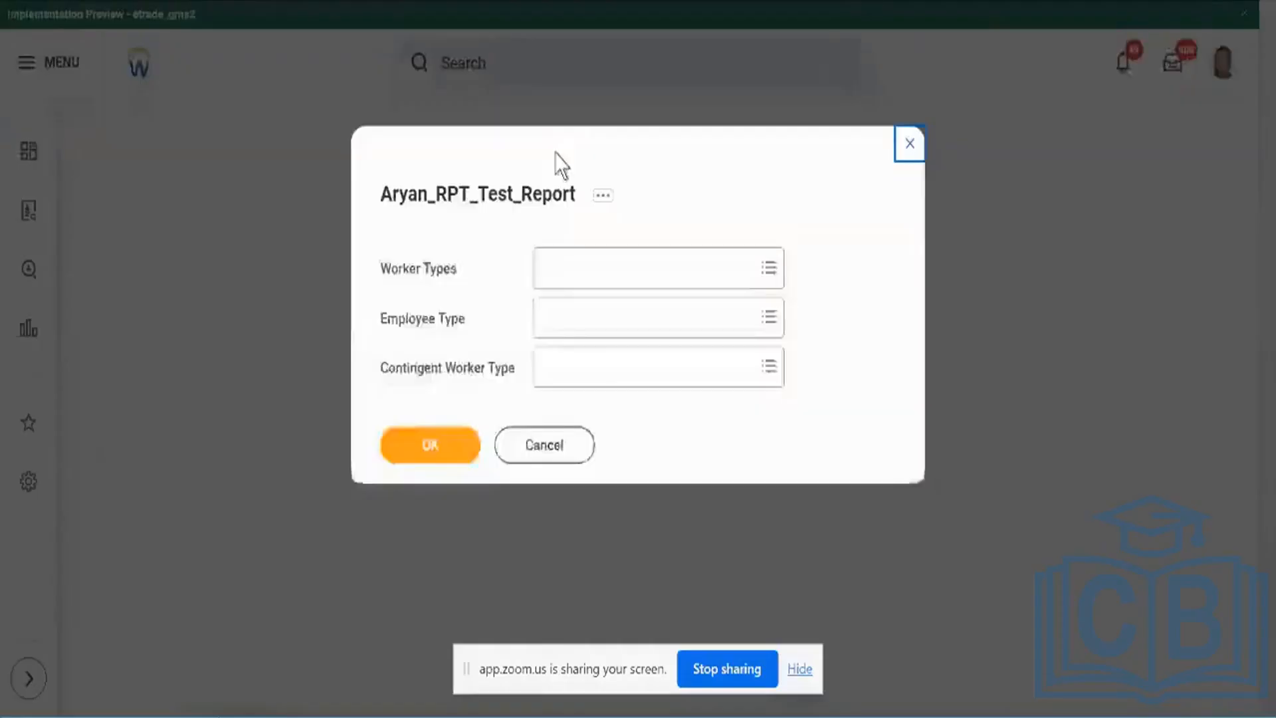
click(568, 458)
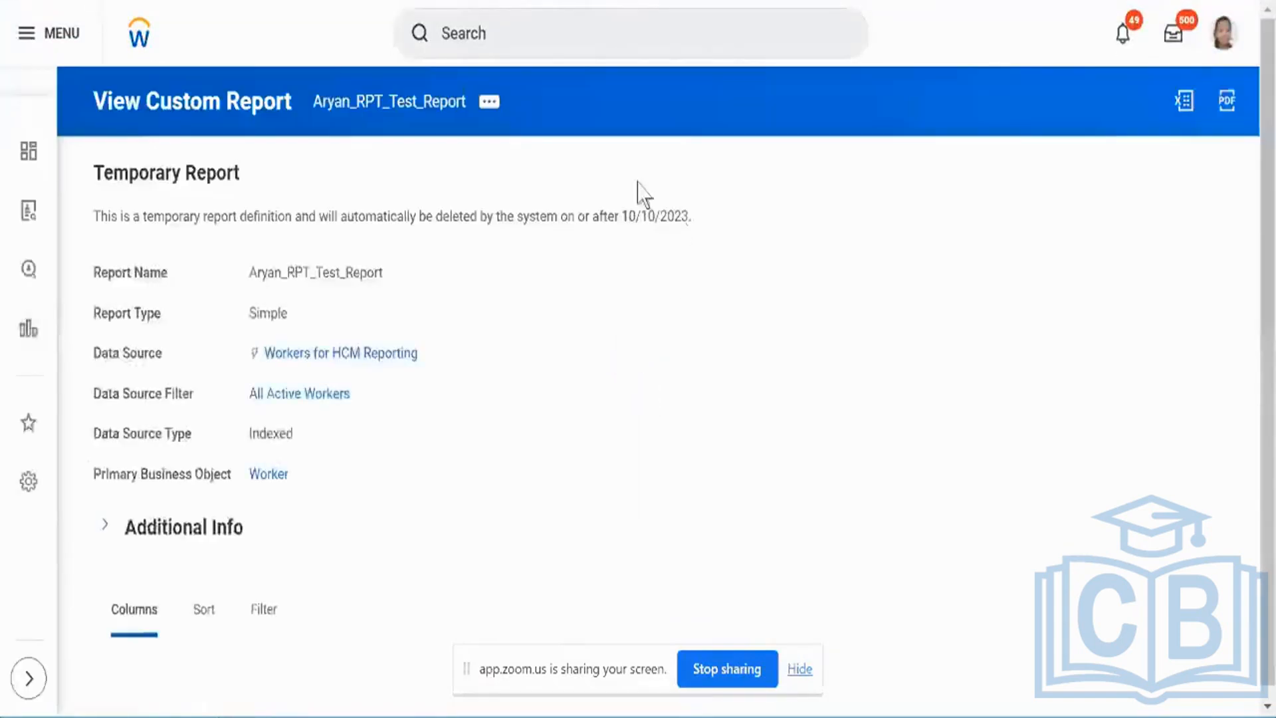
- Open Aryan_RPT_Test_Report via Custom Report > Edit and expand its Additional Info section
click(490, 103)
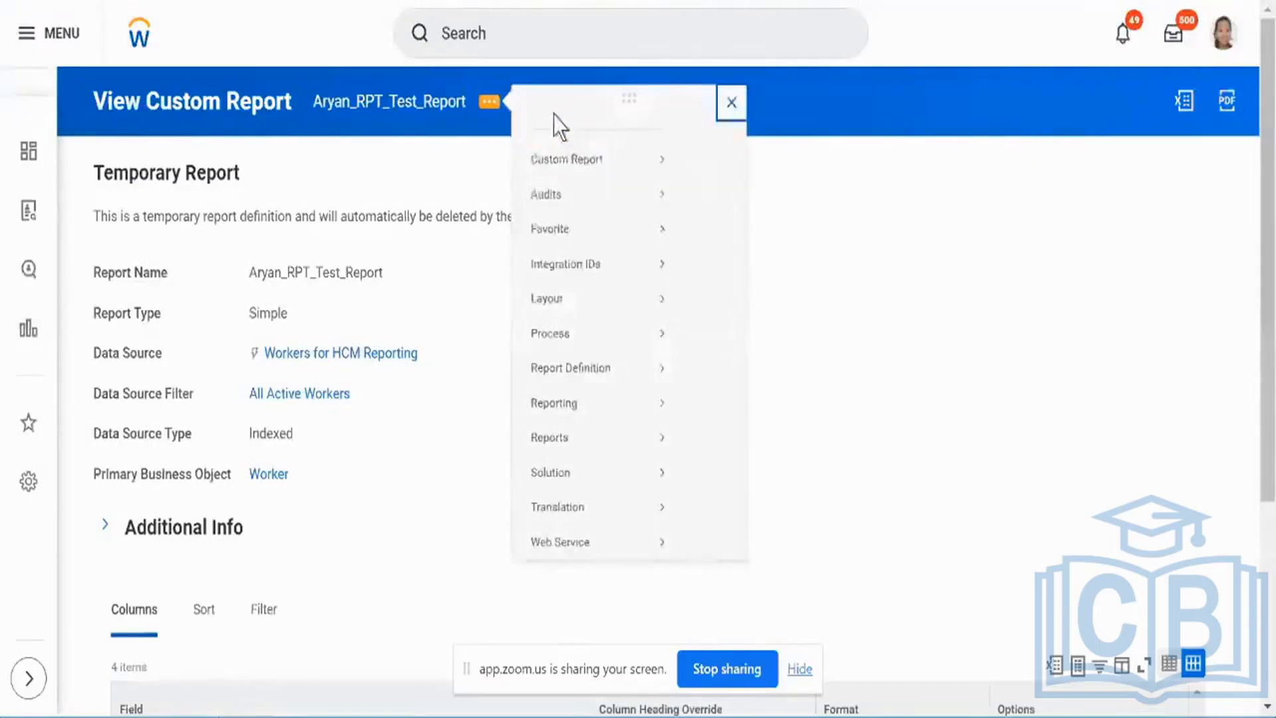
mouse_move(608, 183)
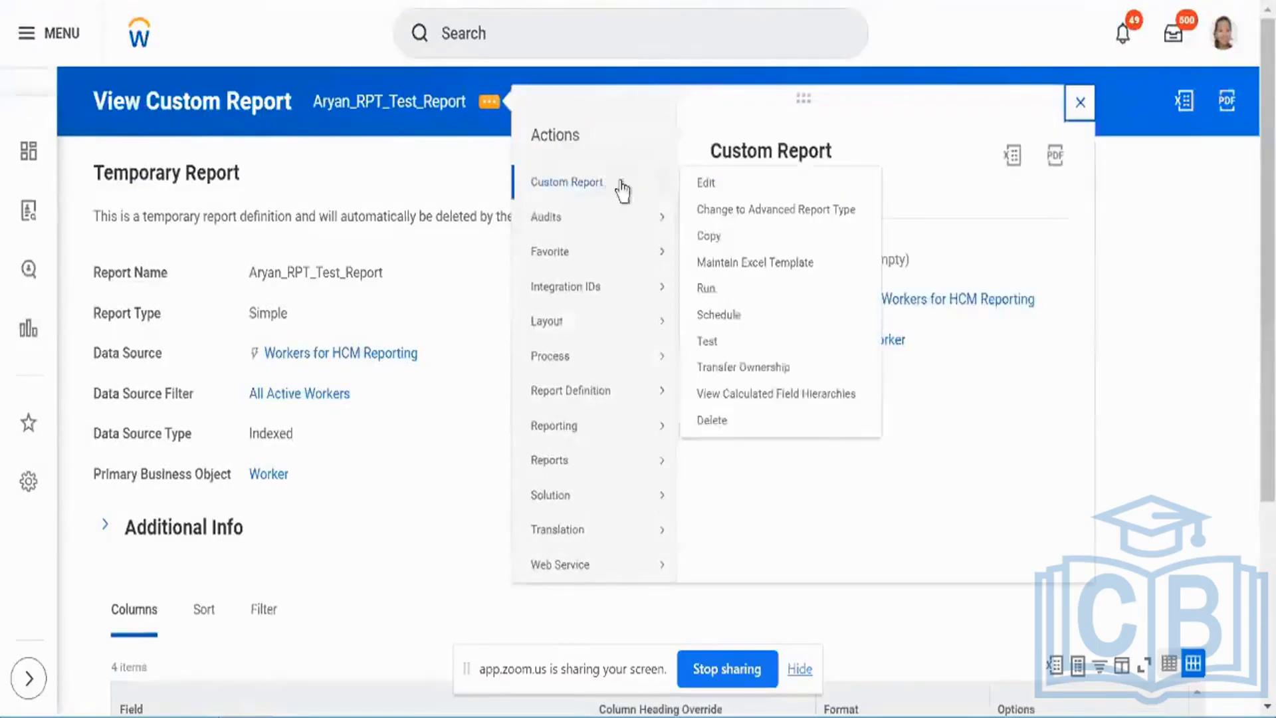
click(697, 180)
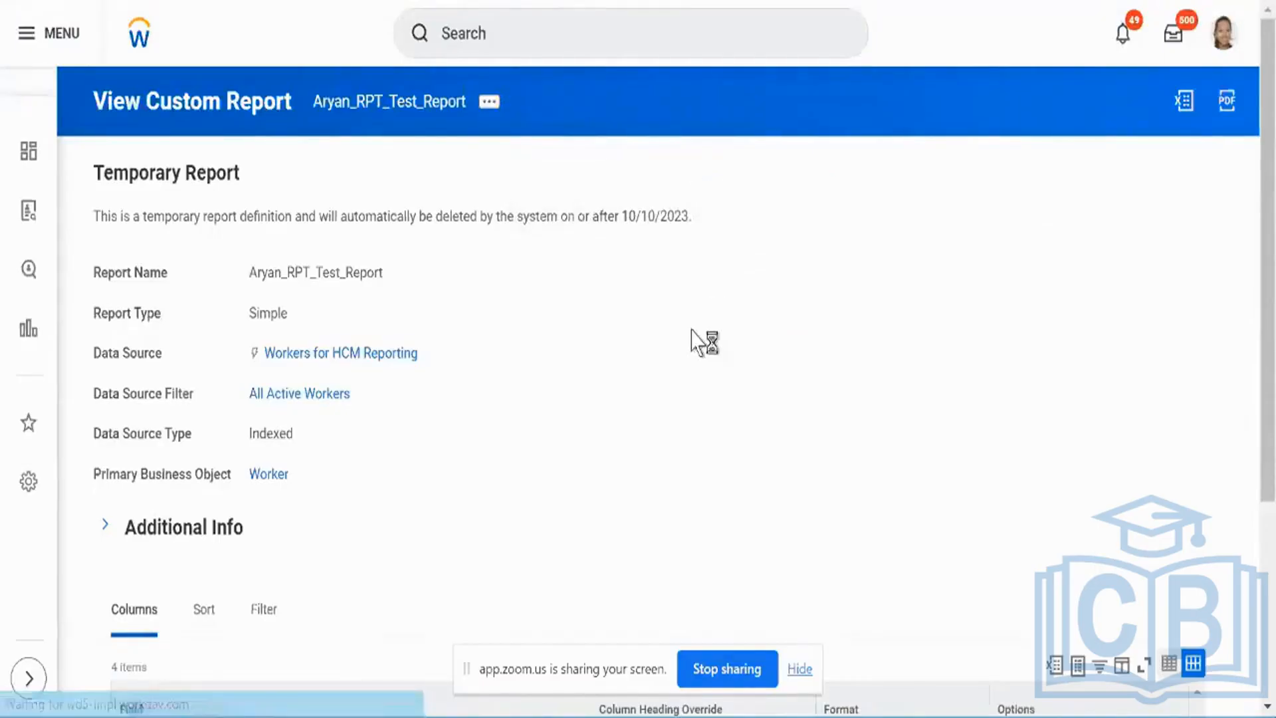
scroll(691, 364, down, 7)
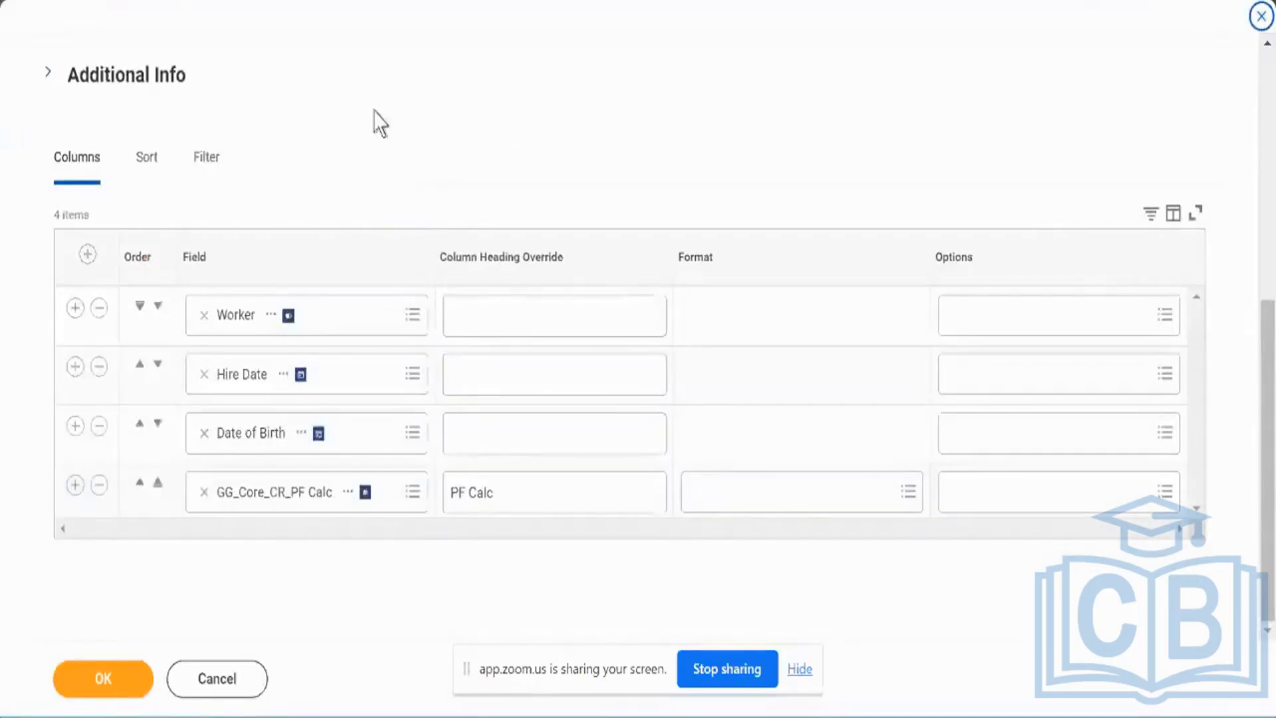
click(120, 75)
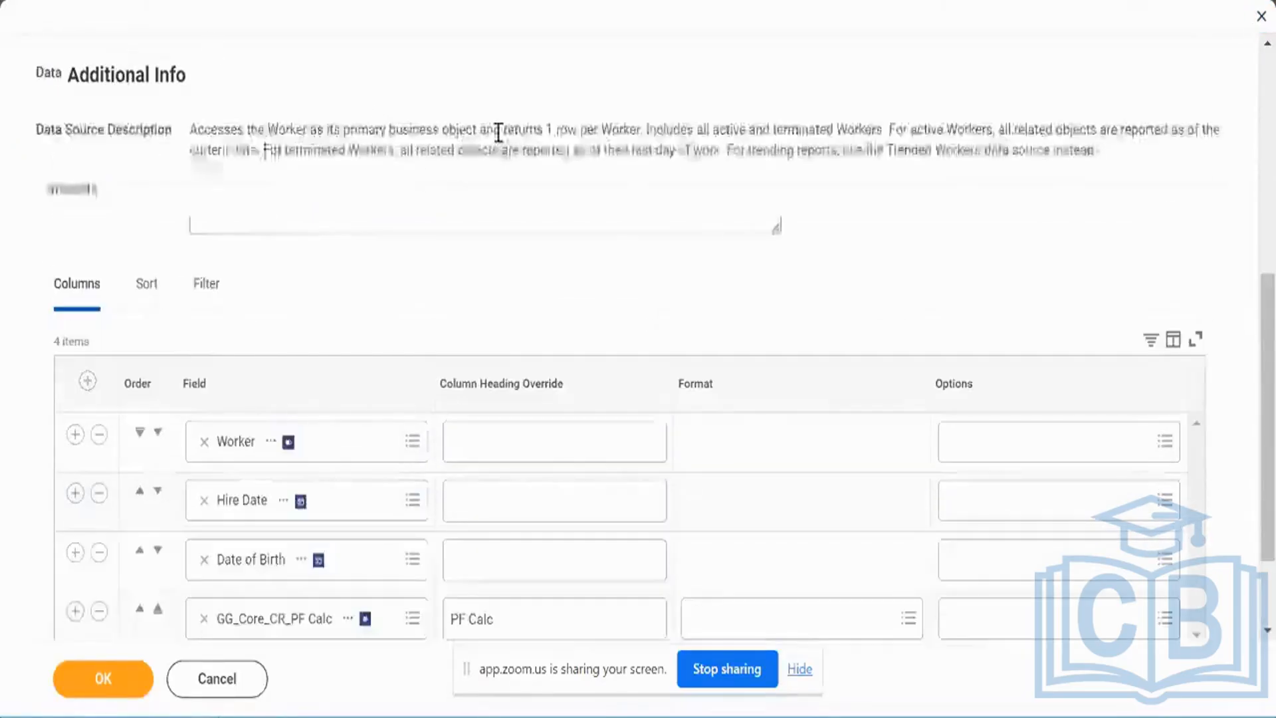
scroll(544, 253, up, 6)
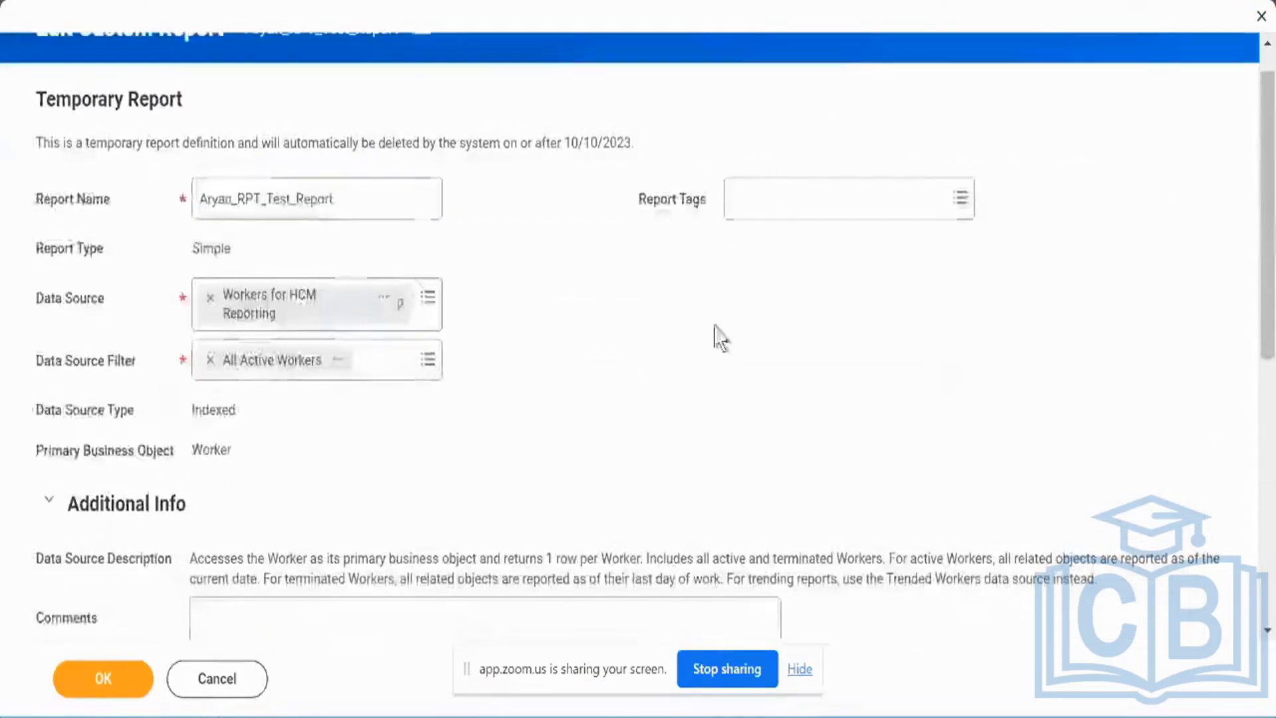
- Cancel editing Aryan_RPT_Test_Report, then start Custom Report > Copy and cancel it
click(243, 693)
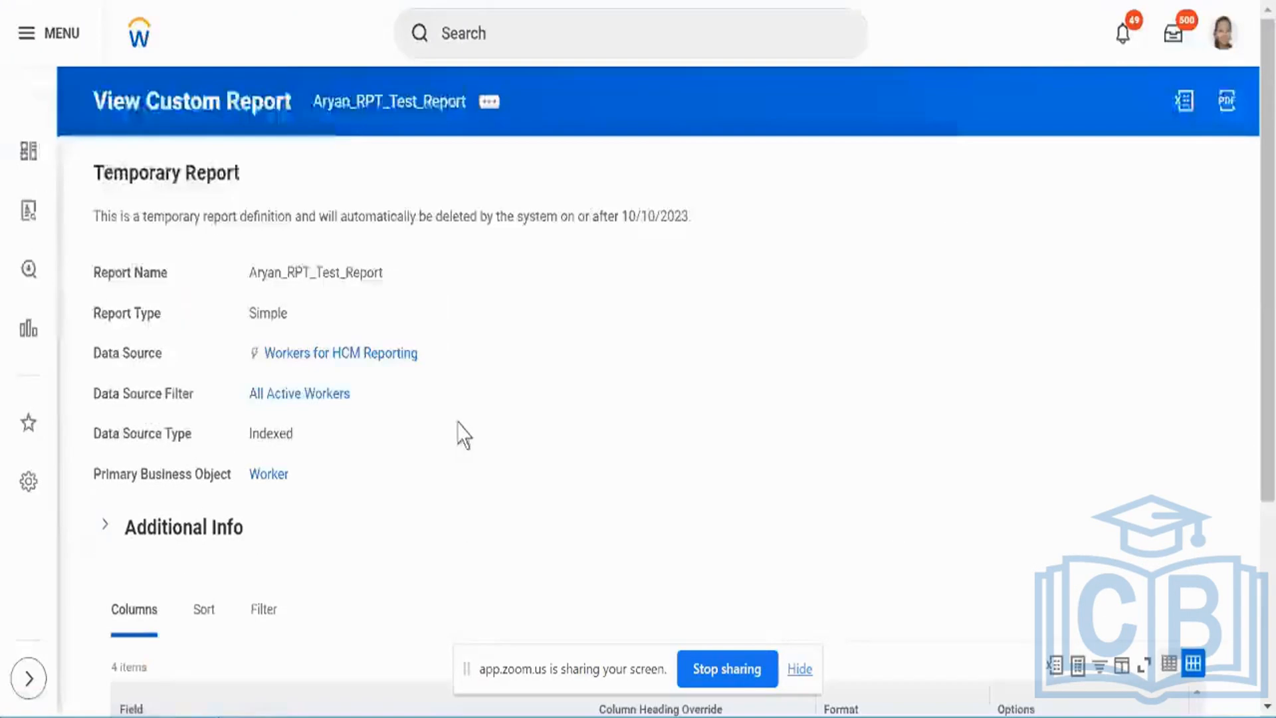
click(488, 106)
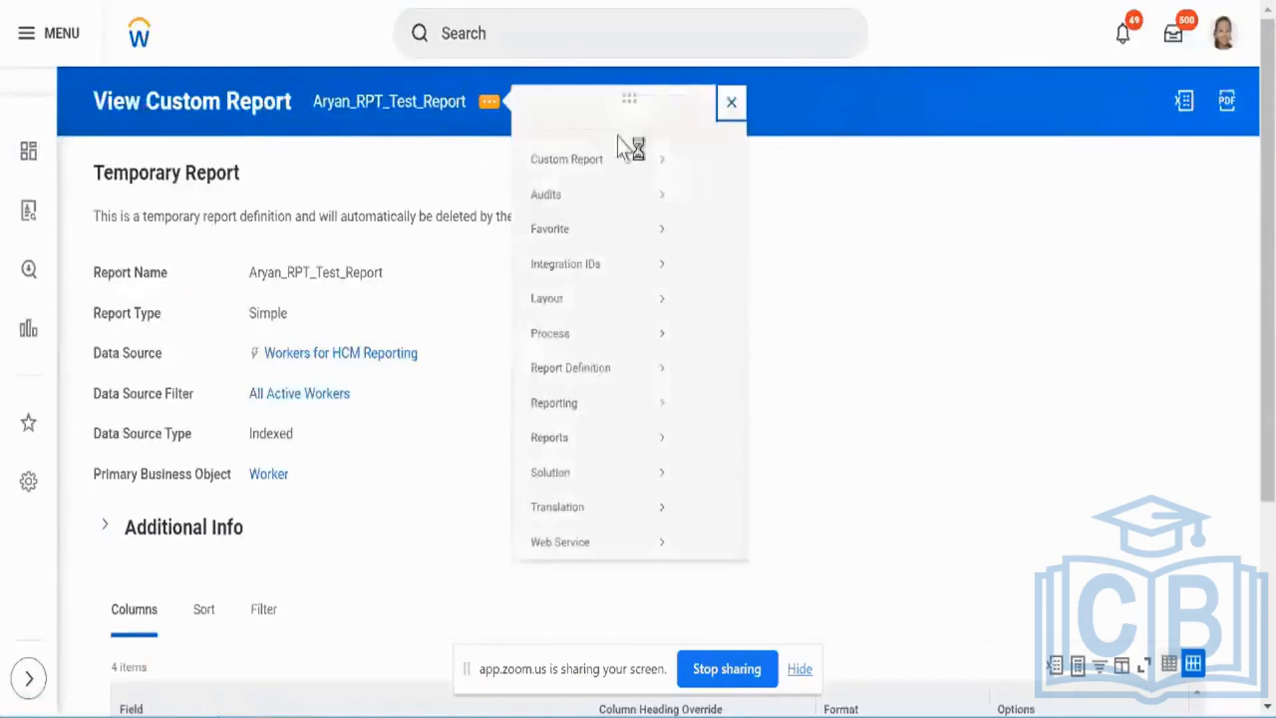
mouse_move(653, 181)
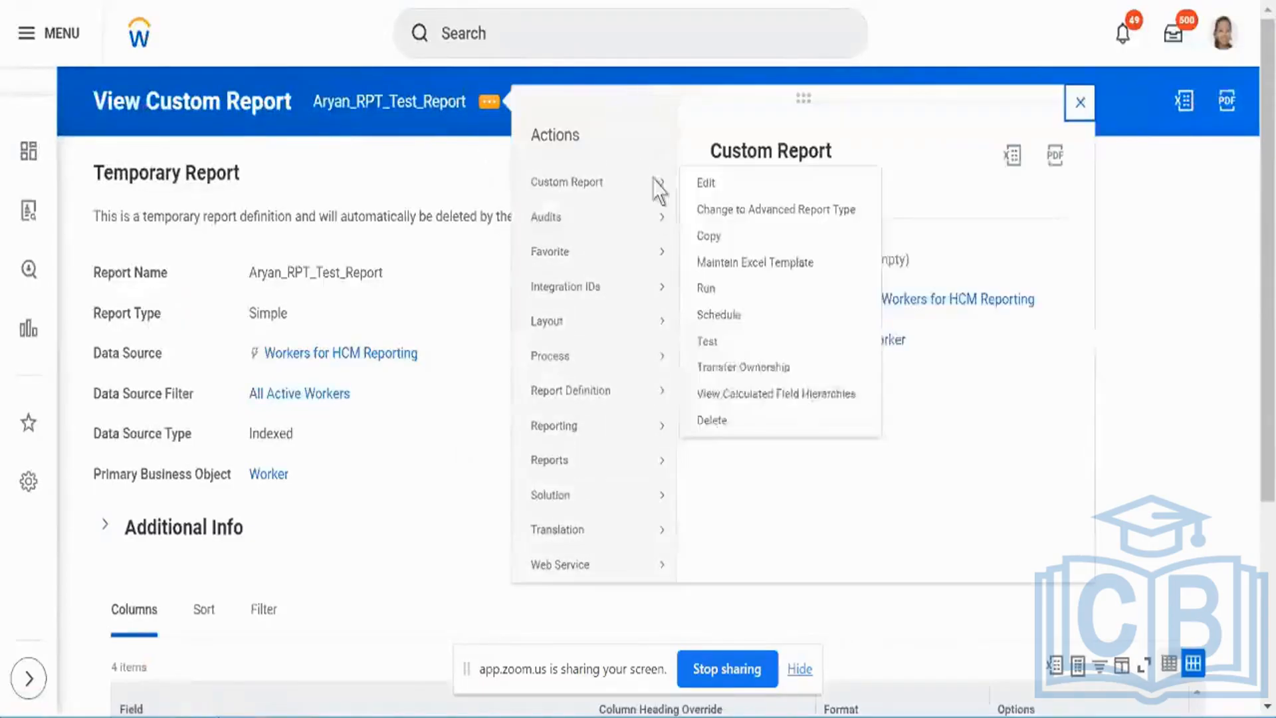
click(709, 236)
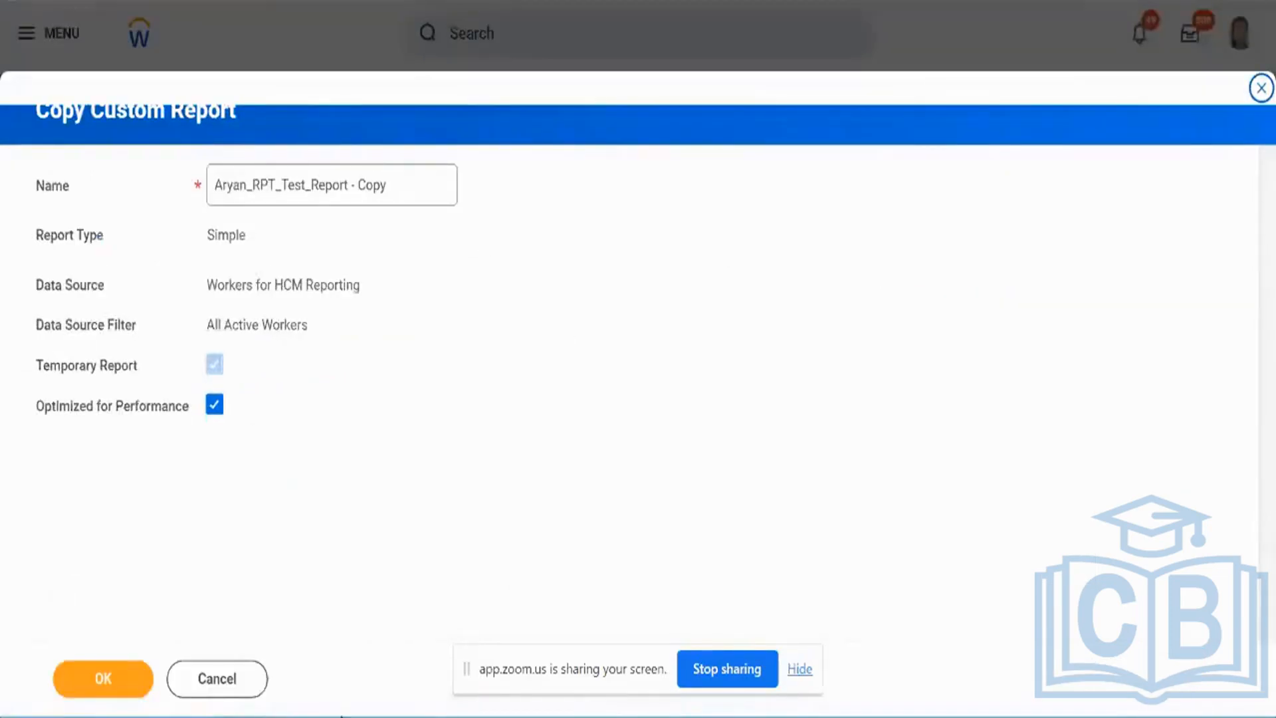
click(226, 681)
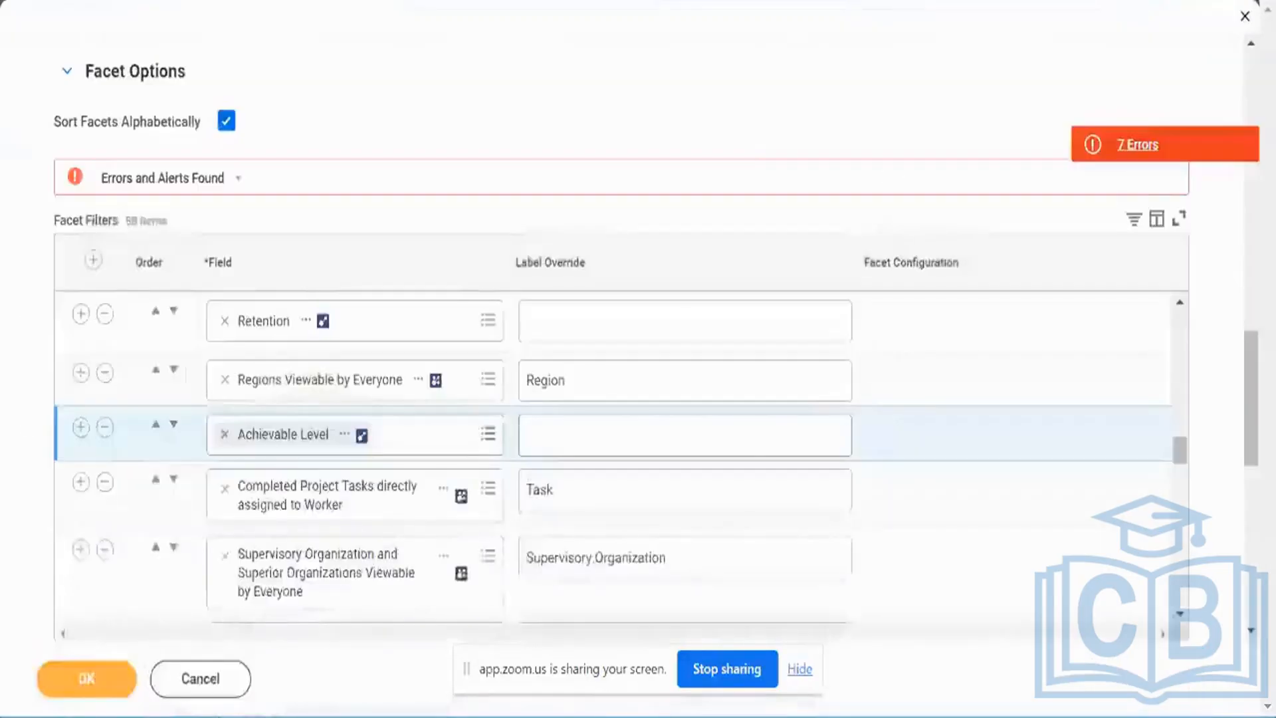
- Remove the Achievable Level and Completed Project Tasks facet filters and submit
click(105, 431)
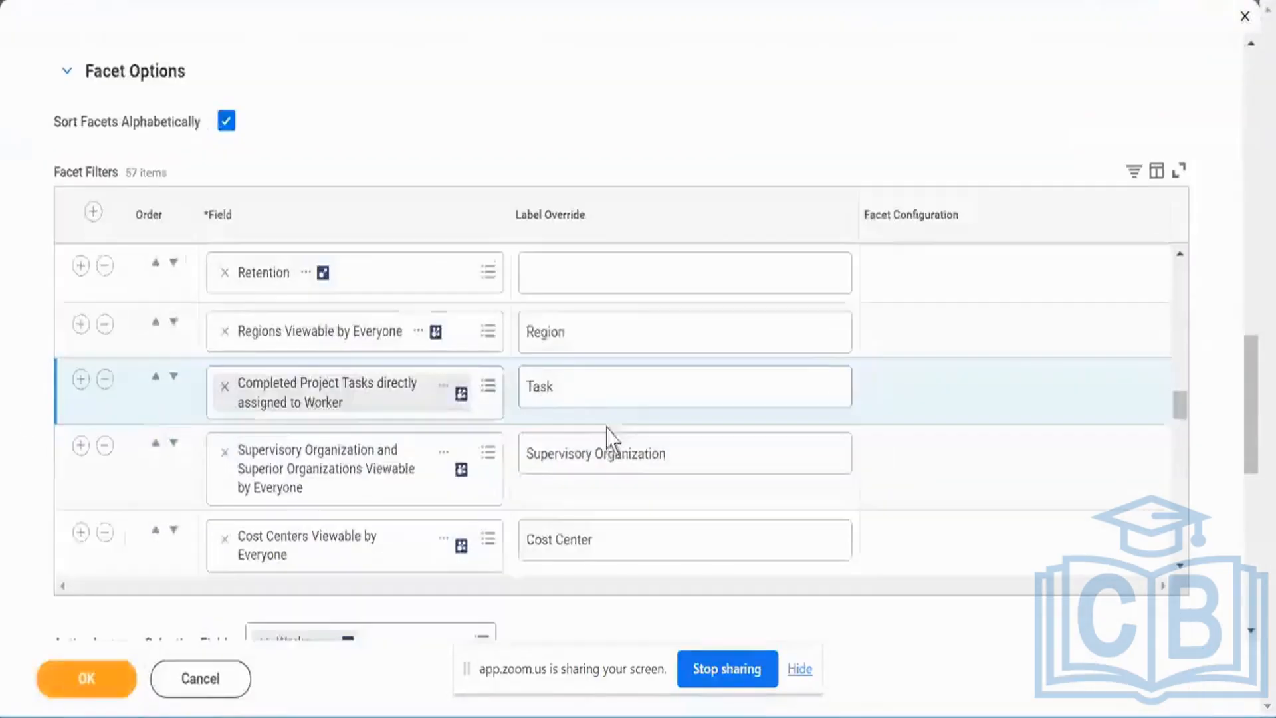
click(105, 379)
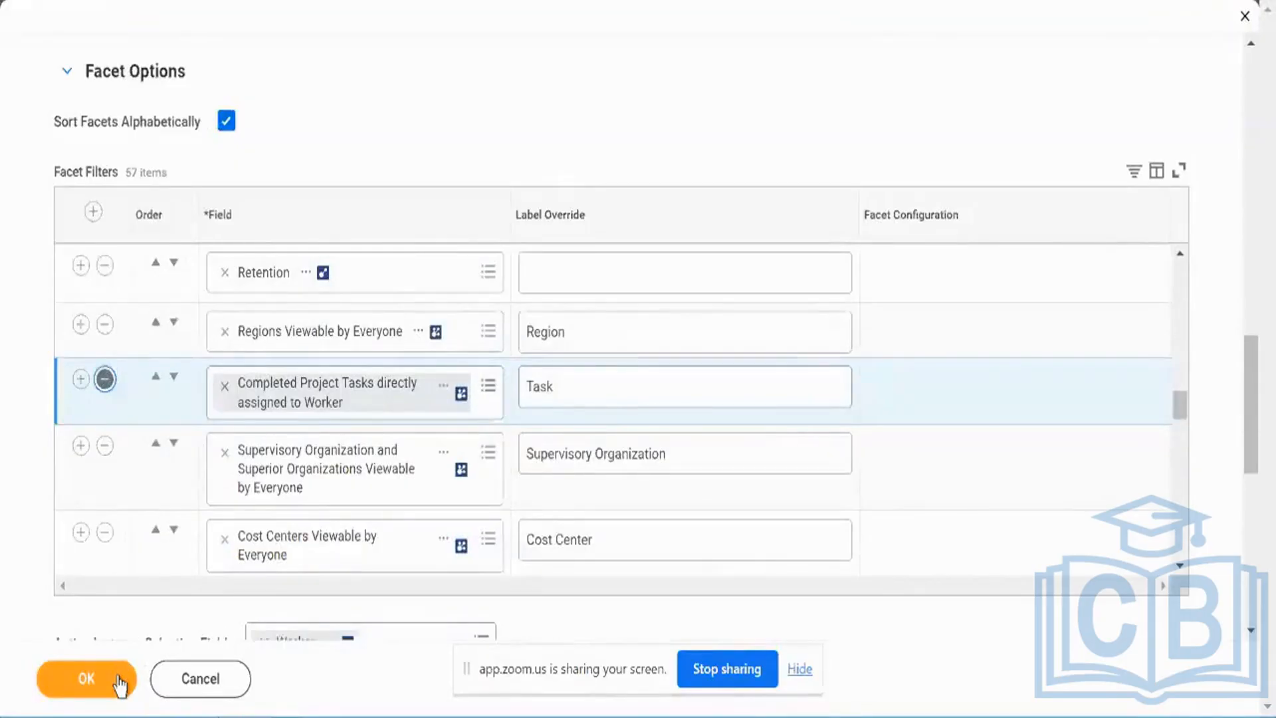
click(119, 684)
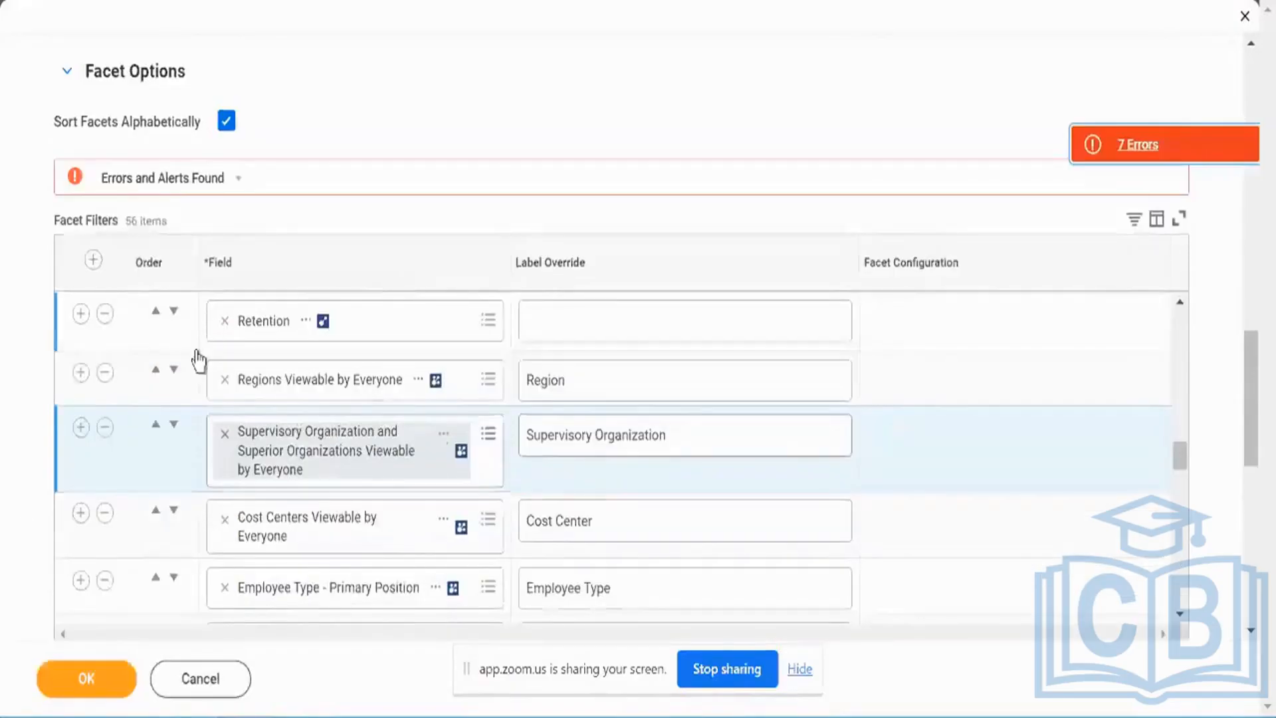
- Remove Regions Viewable by Everyone and another invalid facet filter, leaving 54 facet filters
scroll(275, 73, up, 2)
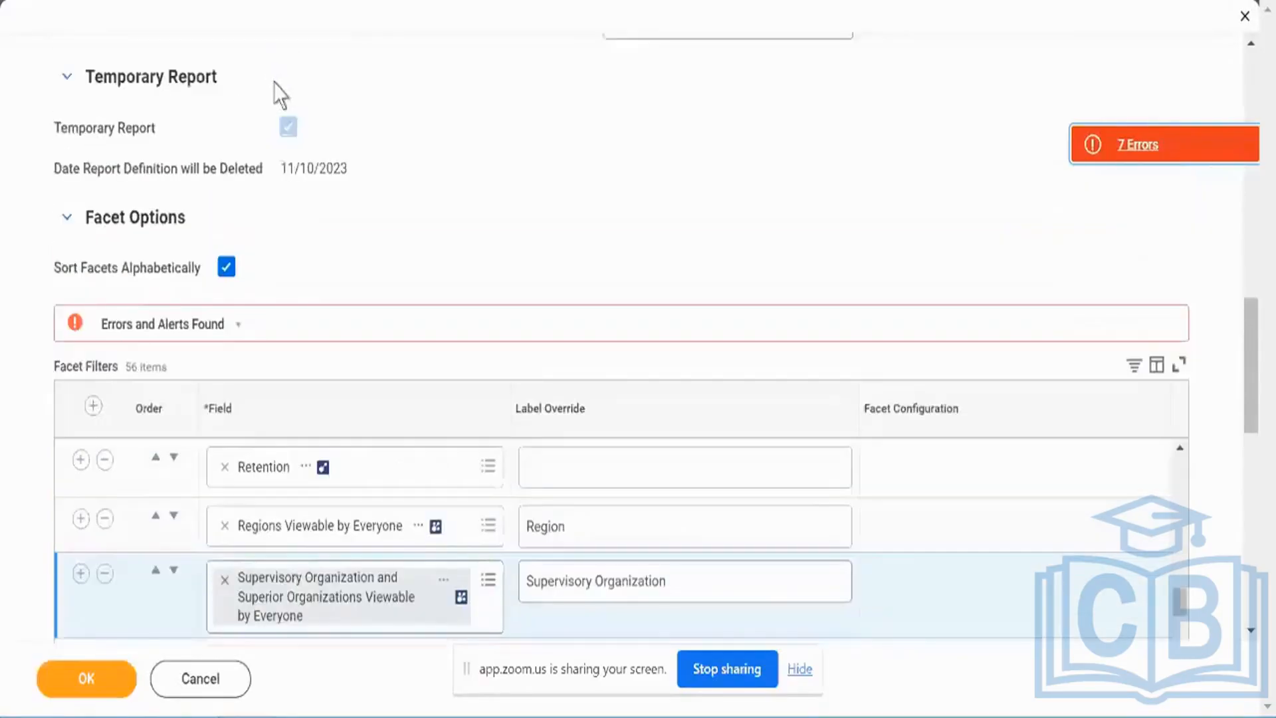
scroll(325, 263, up, 5)
scroll(325, 263, down, 1)
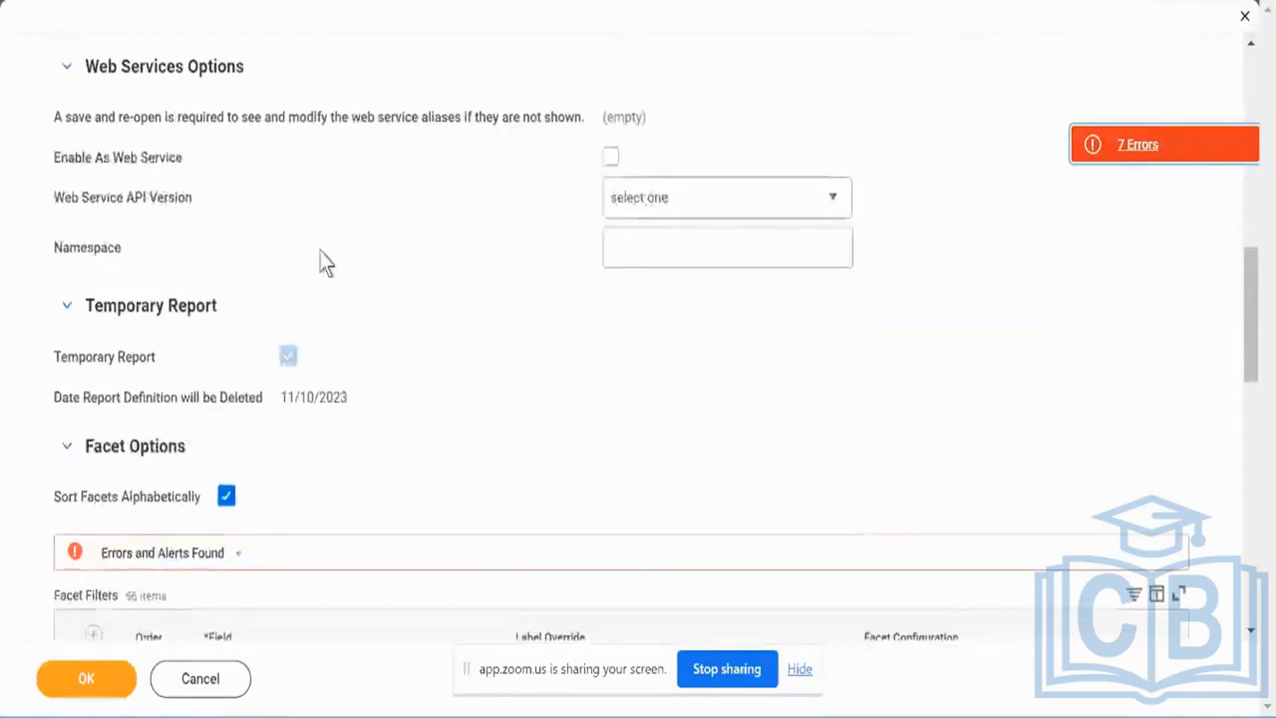
scroll(376, 332, up, 10)
scroll(379, 365, down, 12)
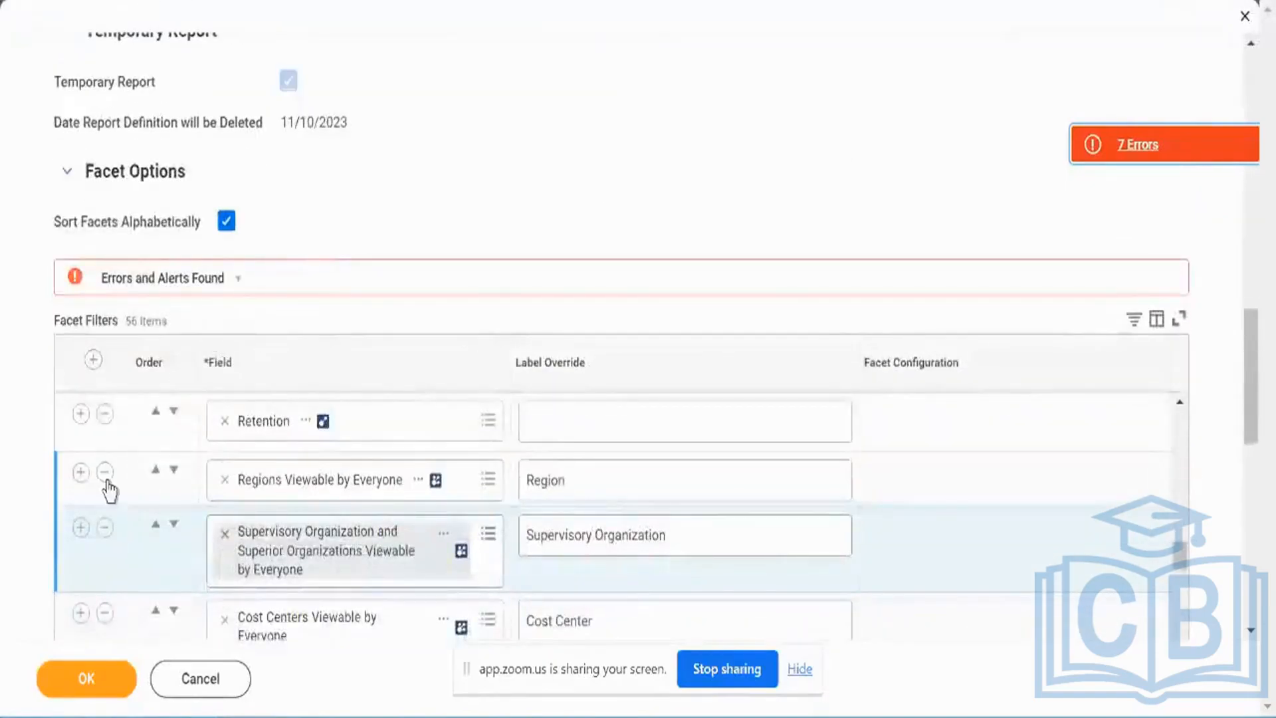
click(106, 474)
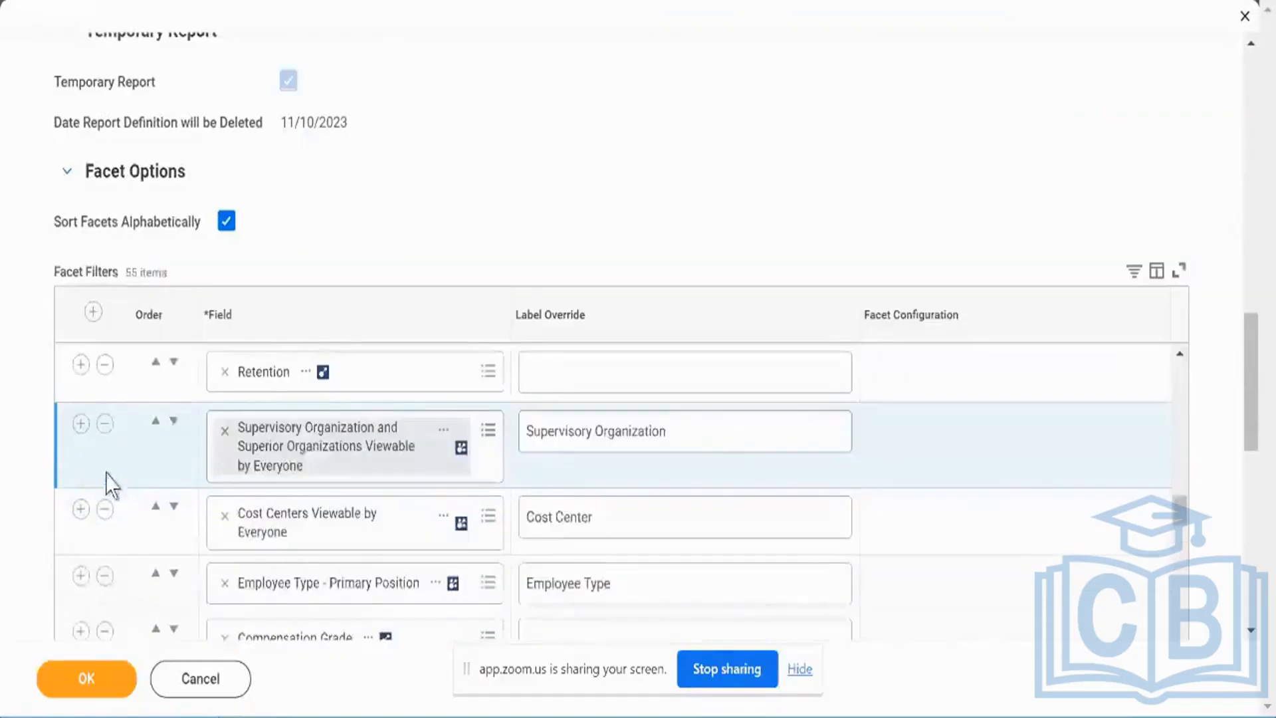
click(104, 423)
scroll(370, 270, up, 9)
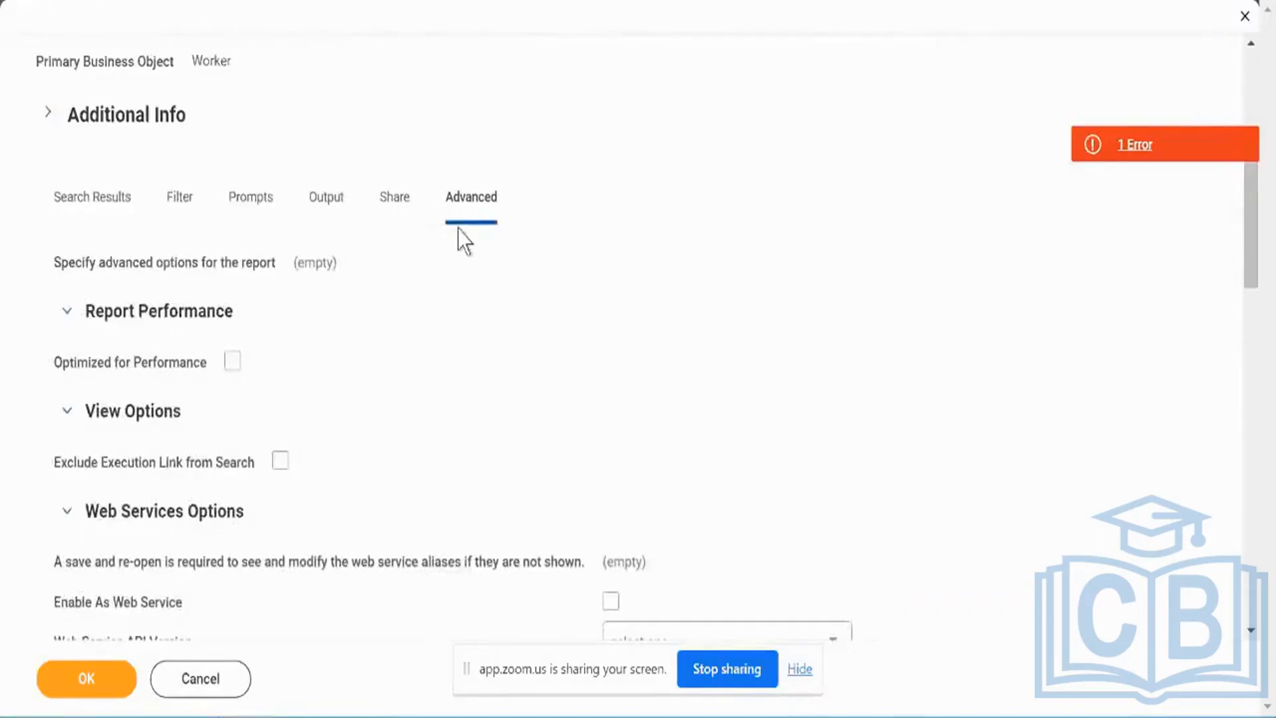
scroll(712, 193, down, 3)
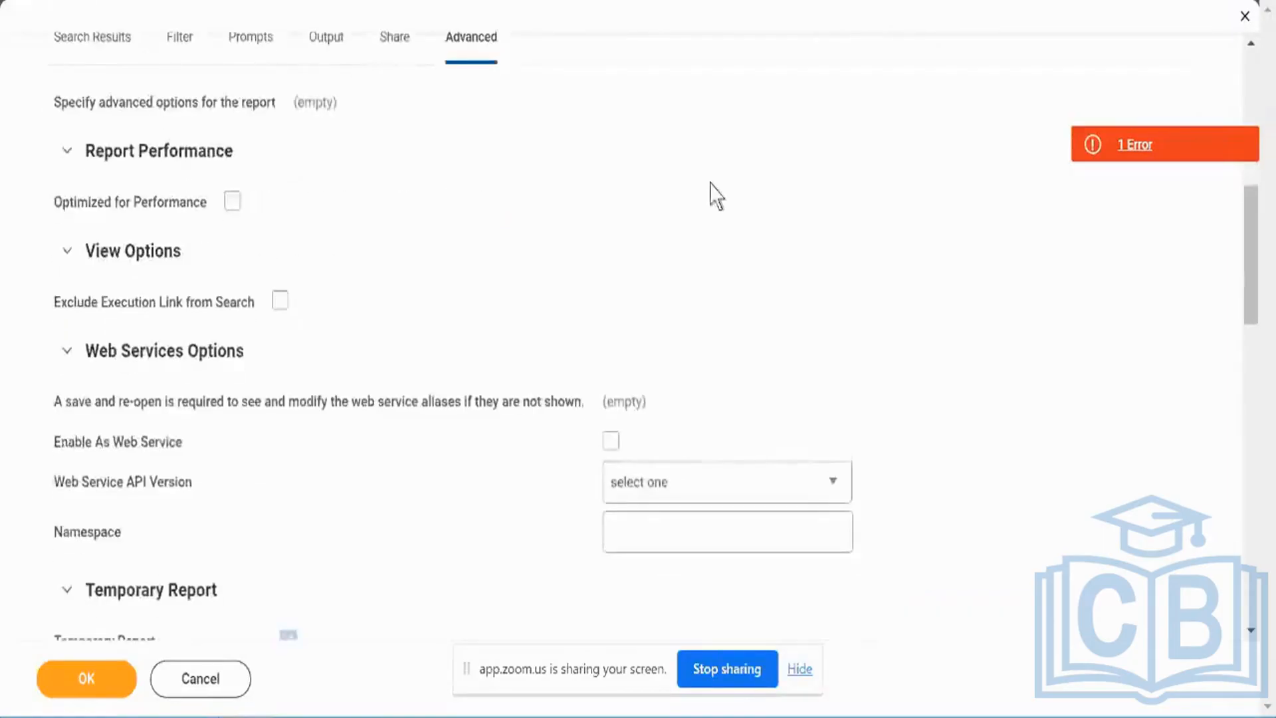
scroll(714, 194, down, 1)
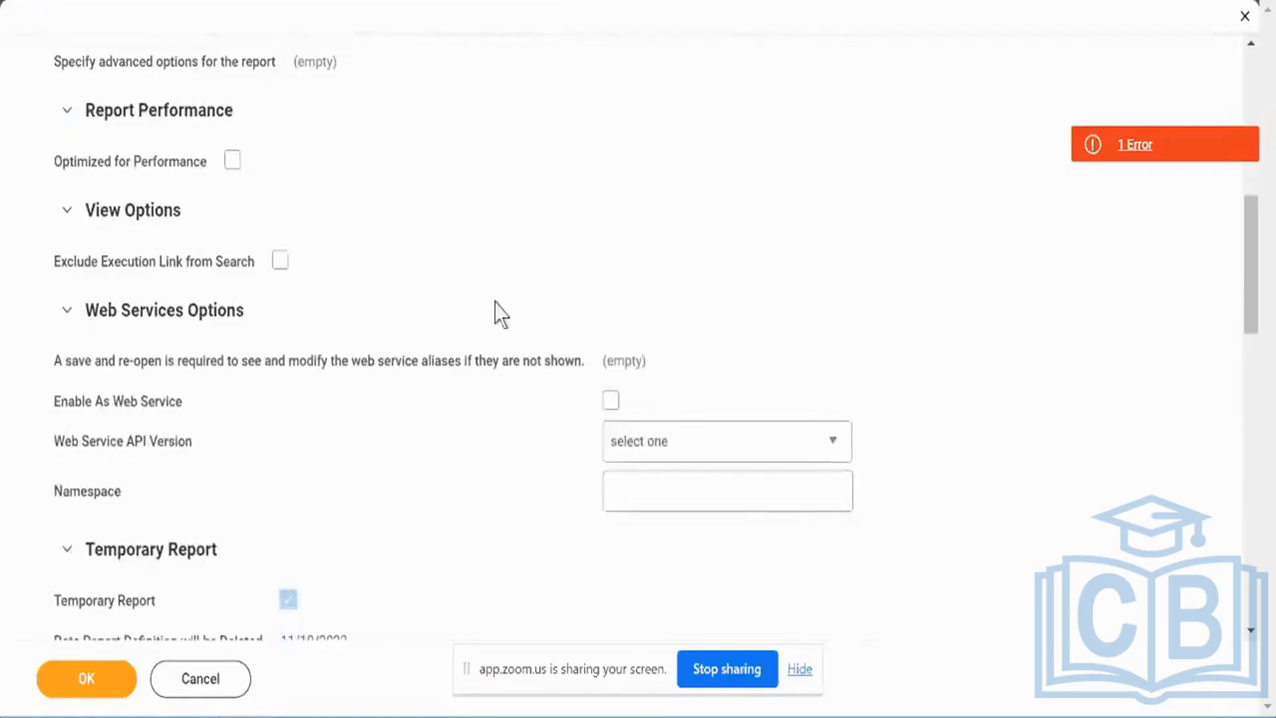
scroll(495, 322, down, 7)
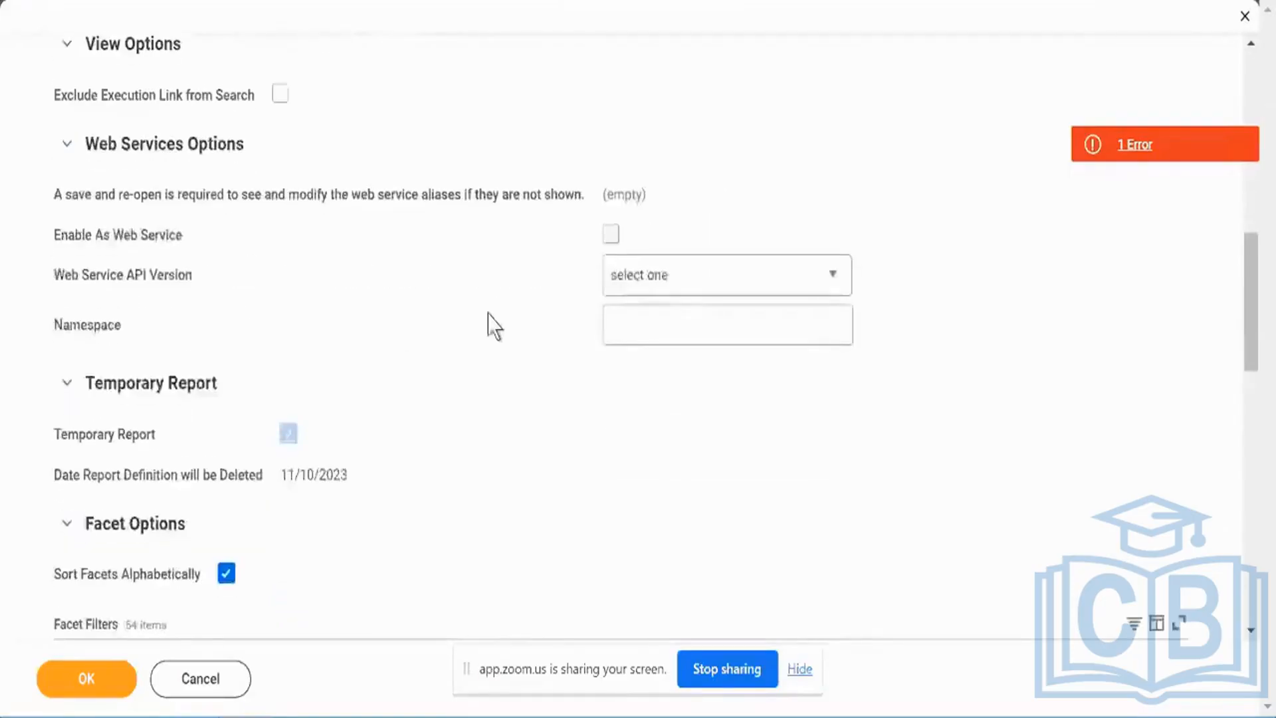
scroll(495, 326, down, 5)
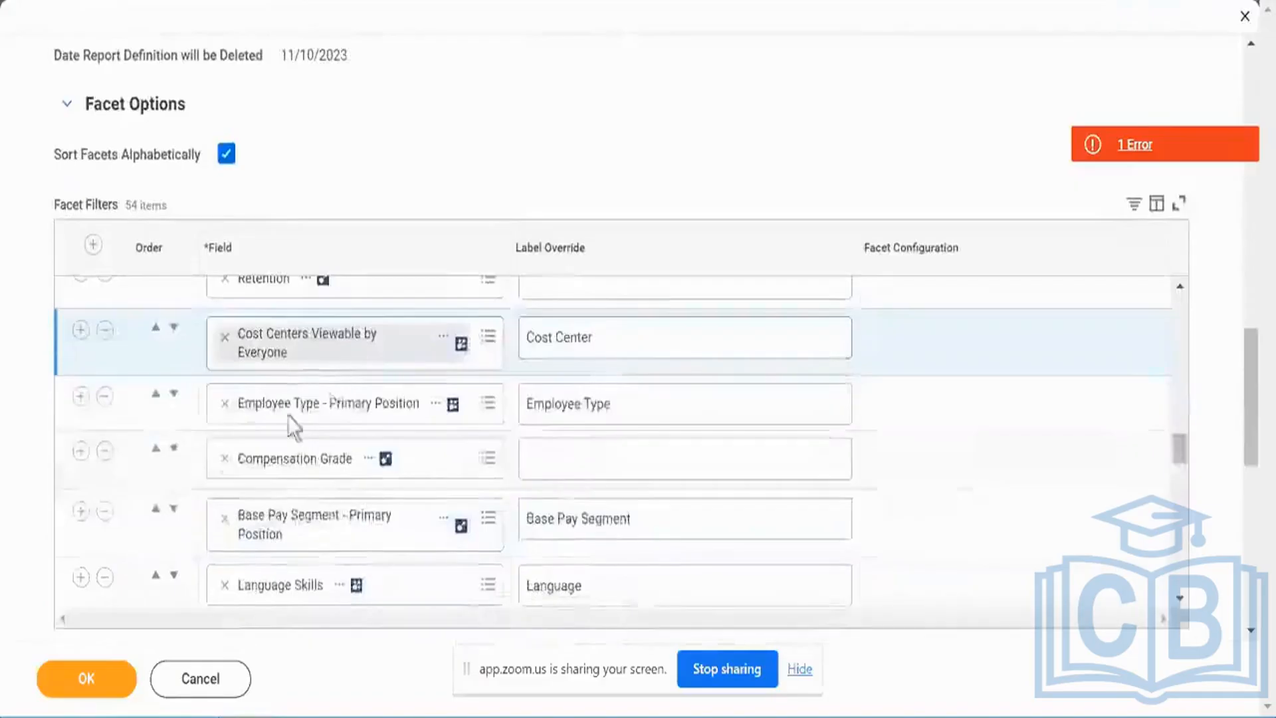
- Try saving the report definition and expand the row errors to find invalid facet filters
click(107, 679)
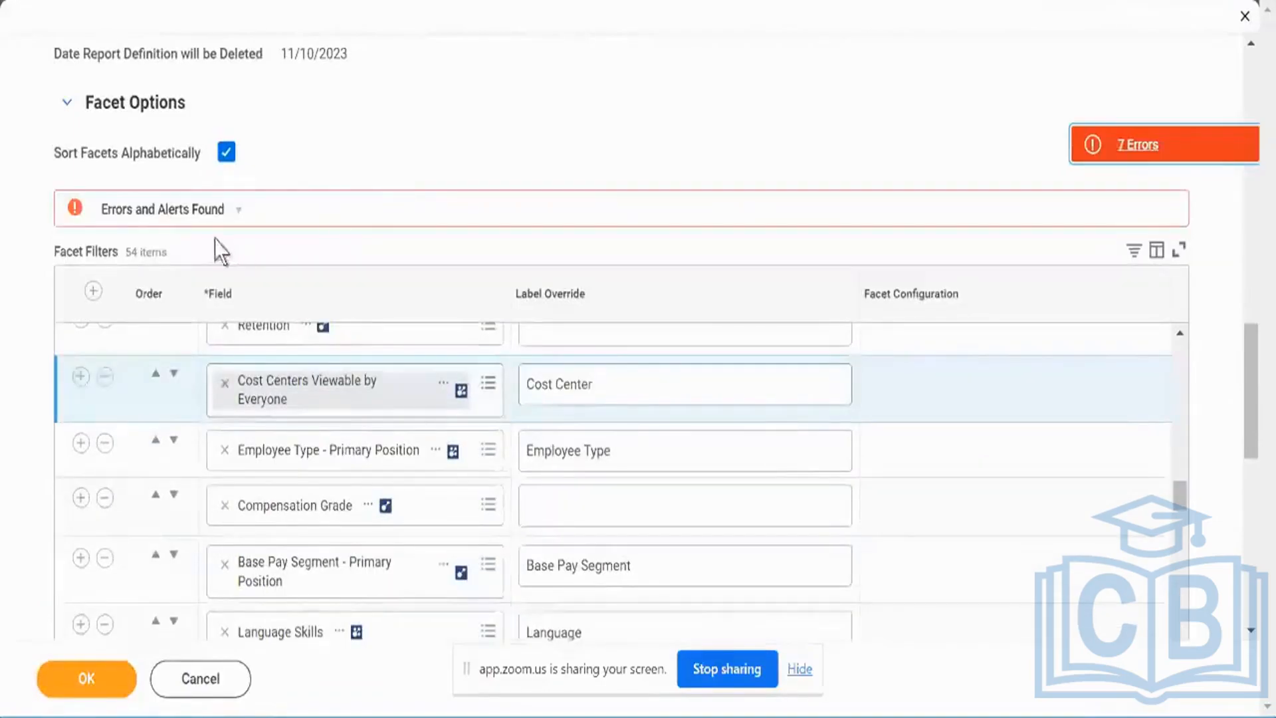
click(226, 210)
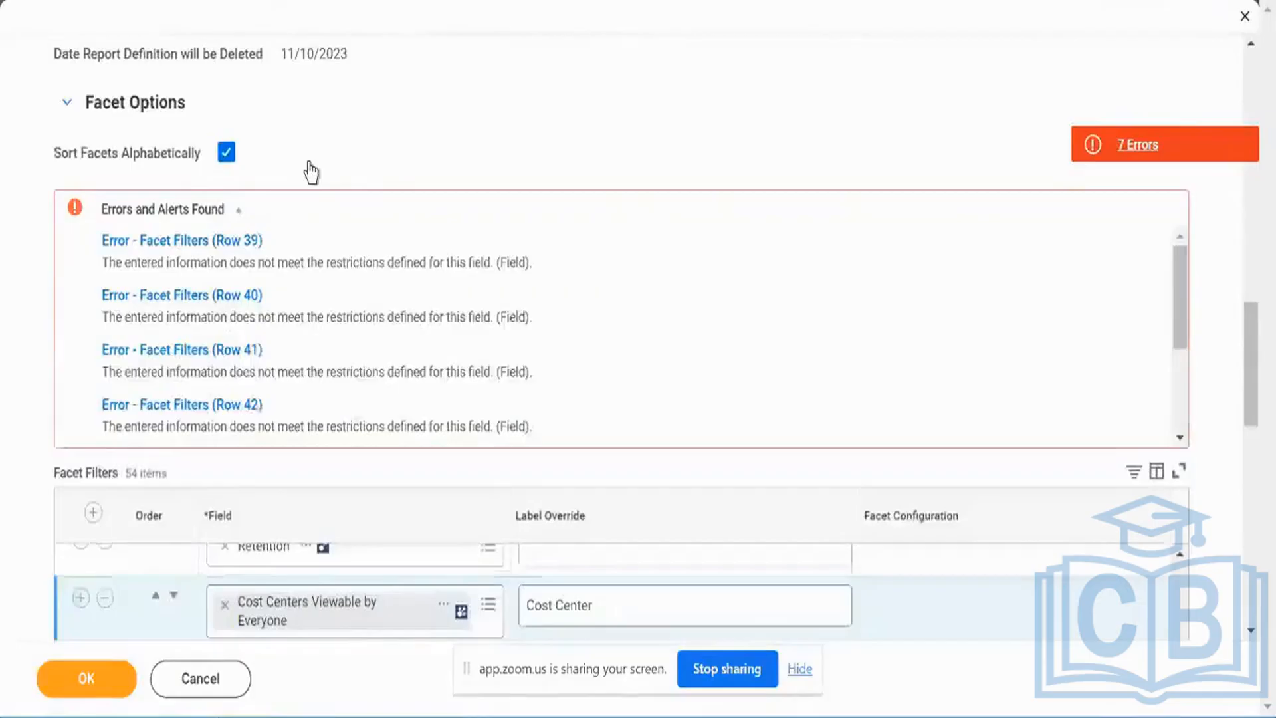
scroll(362, 134, down, 2)
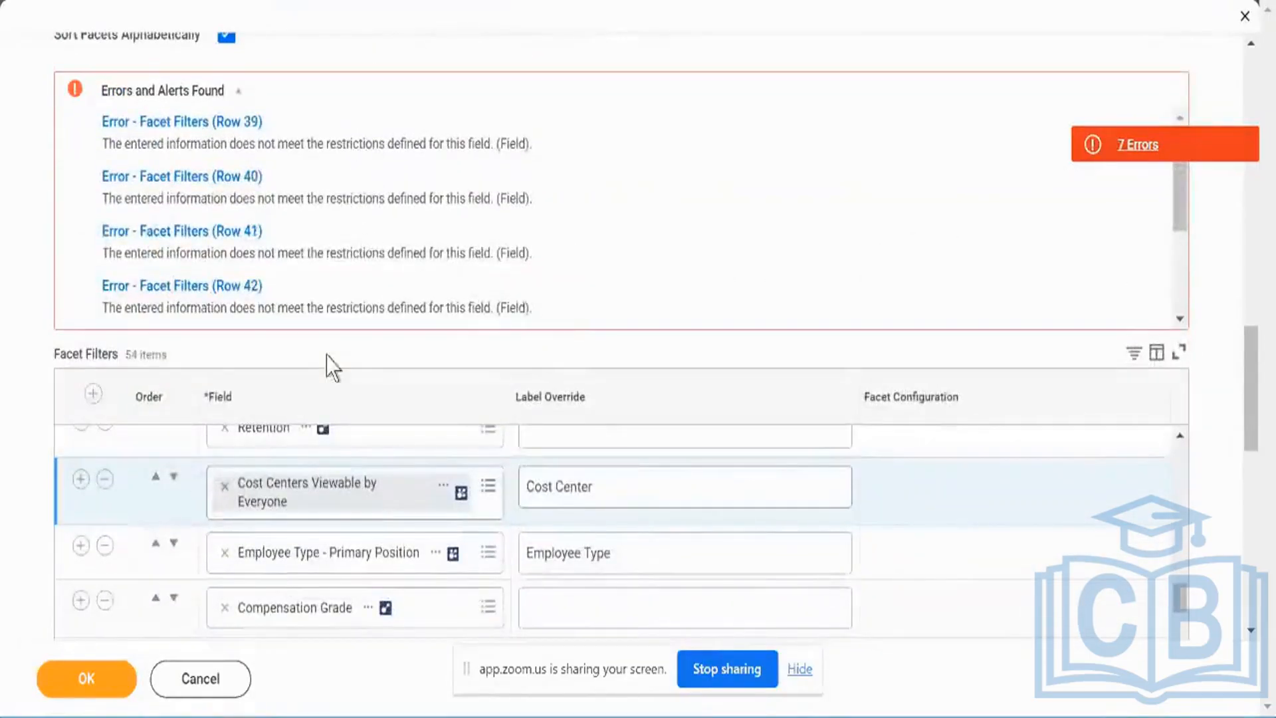
scroll(330, 367, down, 6)
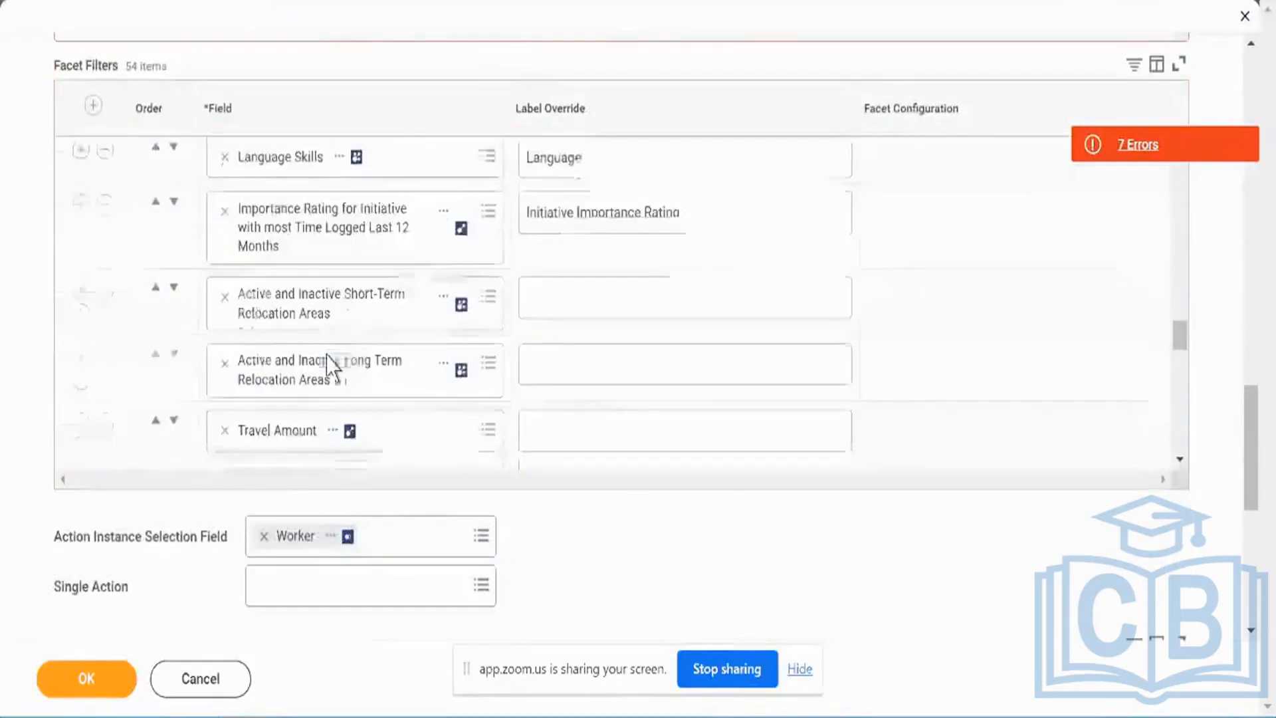
scroll(330, 367, down, 6)
scroll(330, 365, up, 2)
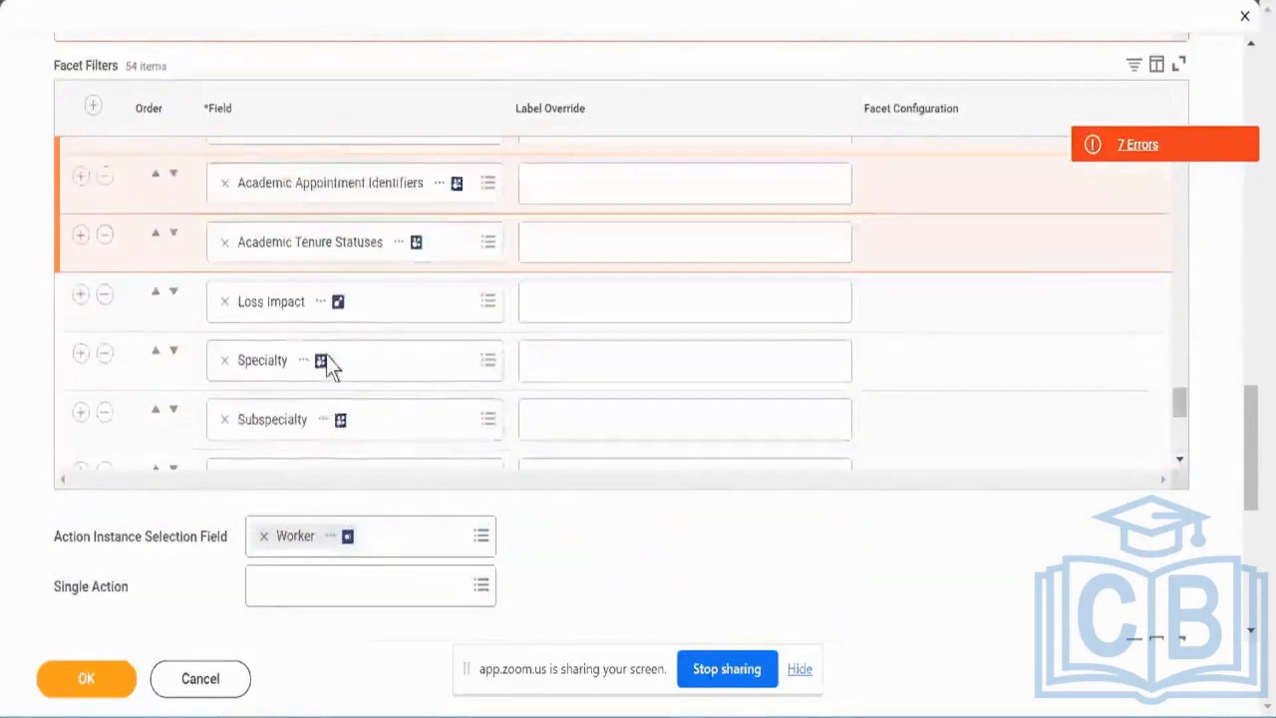
scroll(330, 365, up, 5)
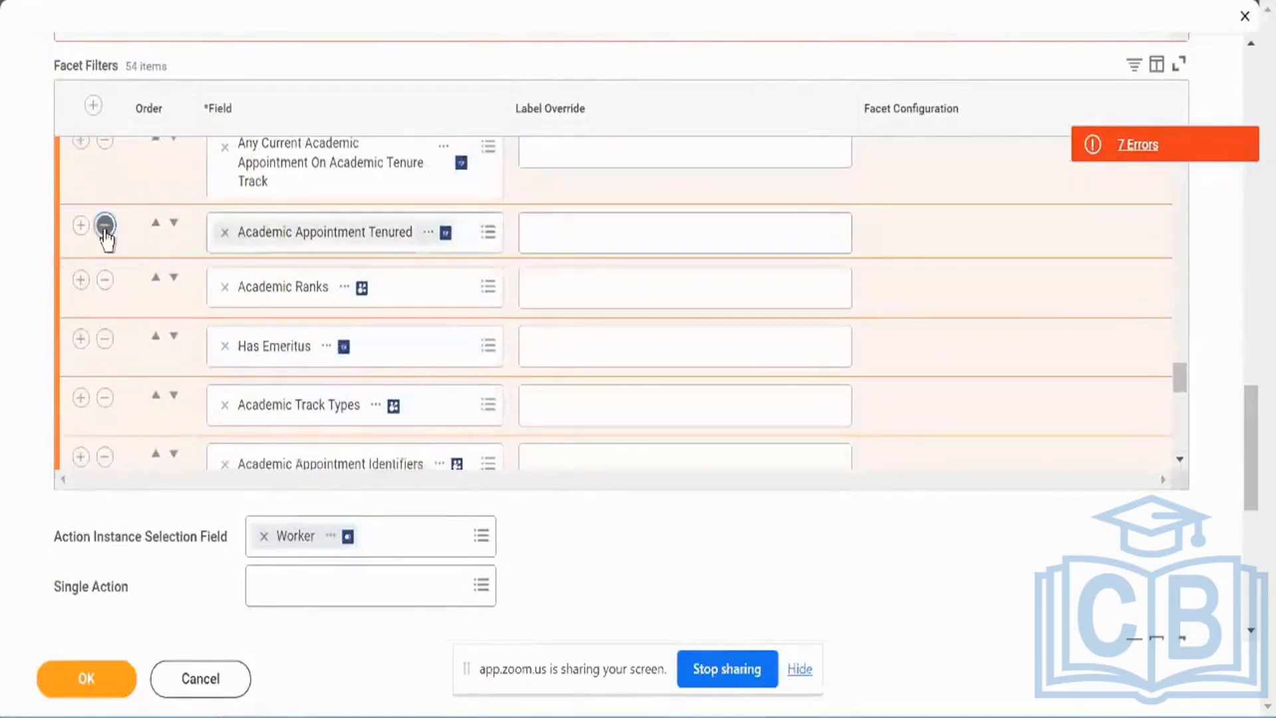
- Remove the academic facet filters: Tenured, Ranks, Has Emeritus, Track Types, Appointment Identifiers, Tenure Statuses
click(105, 228)
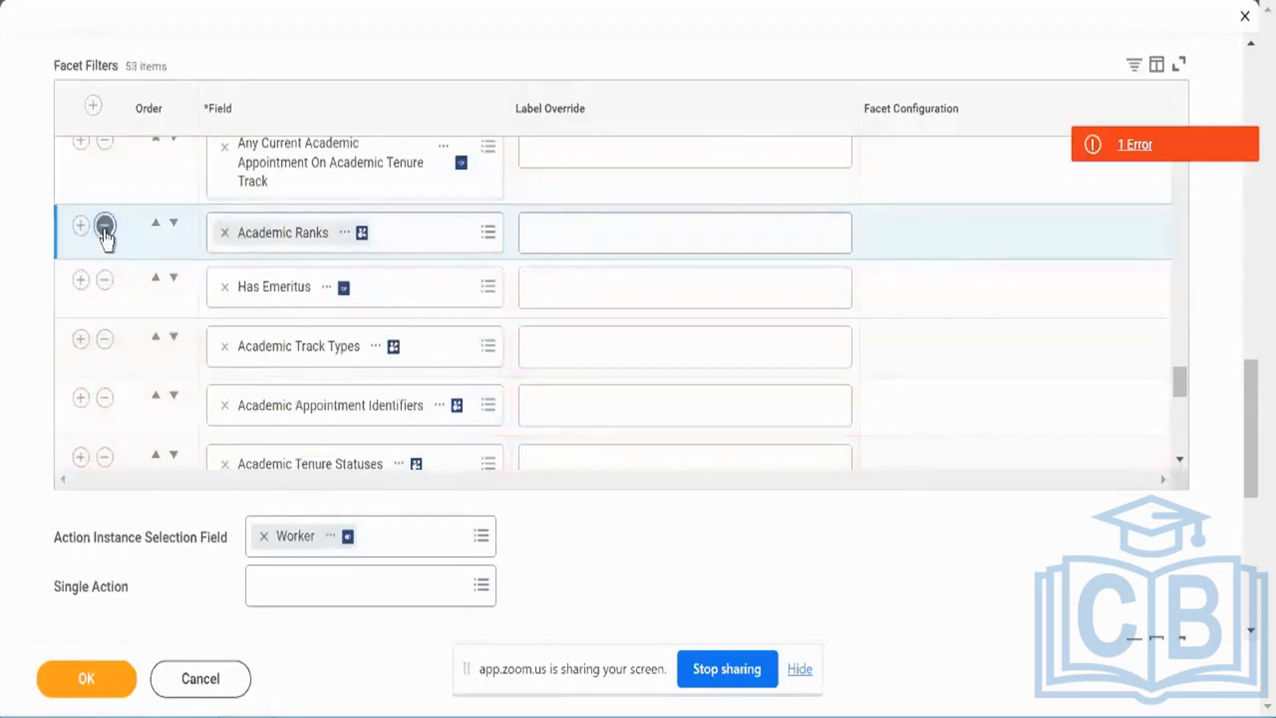
click(105, 228)
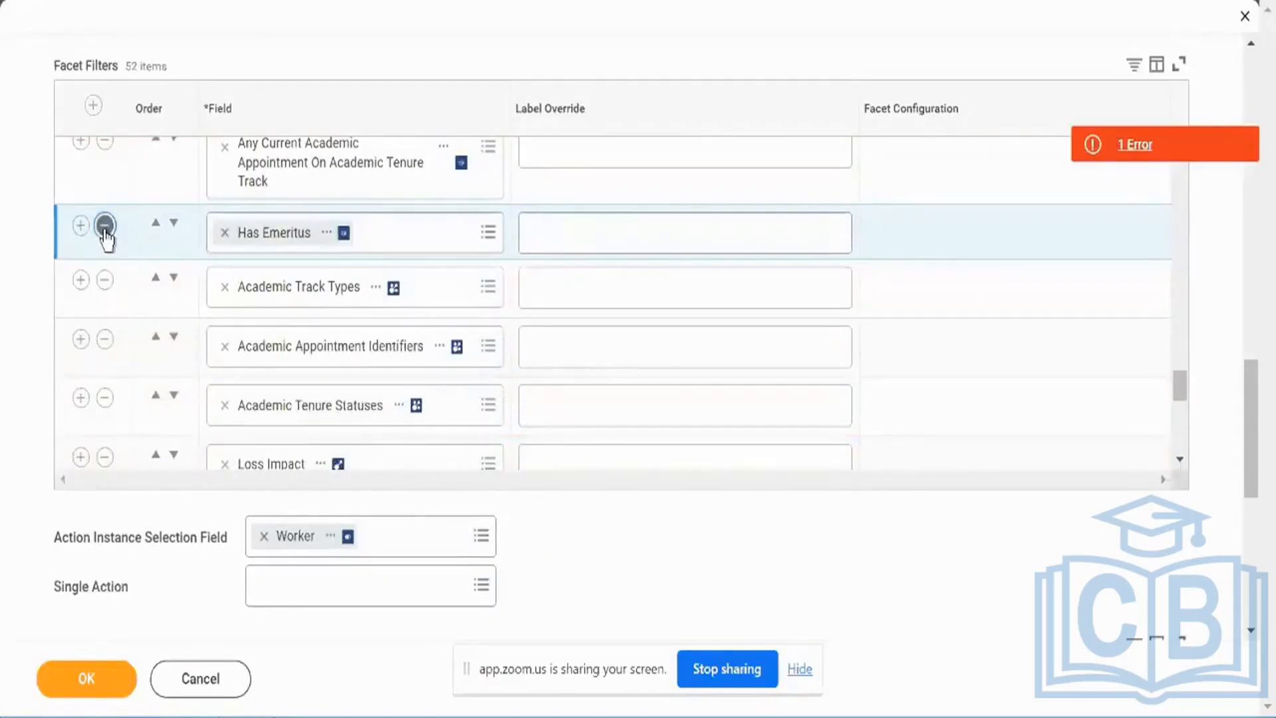
click(105, 227)
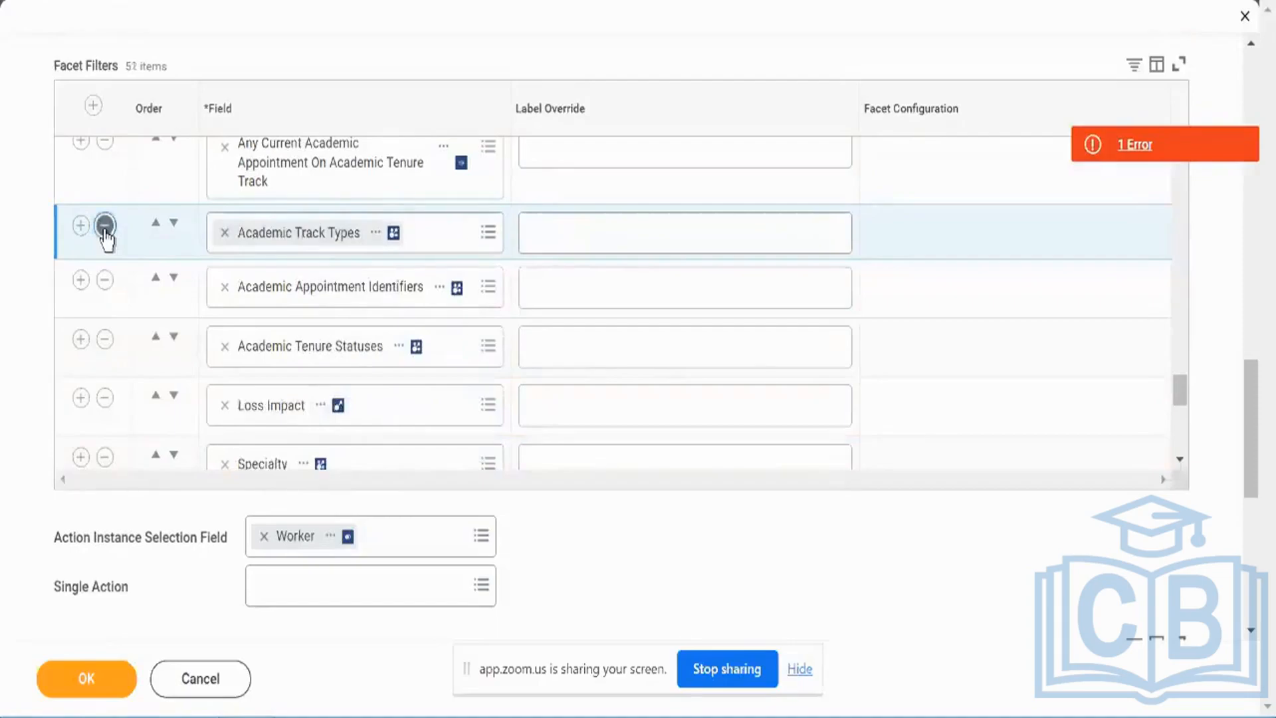
click(105, 227)
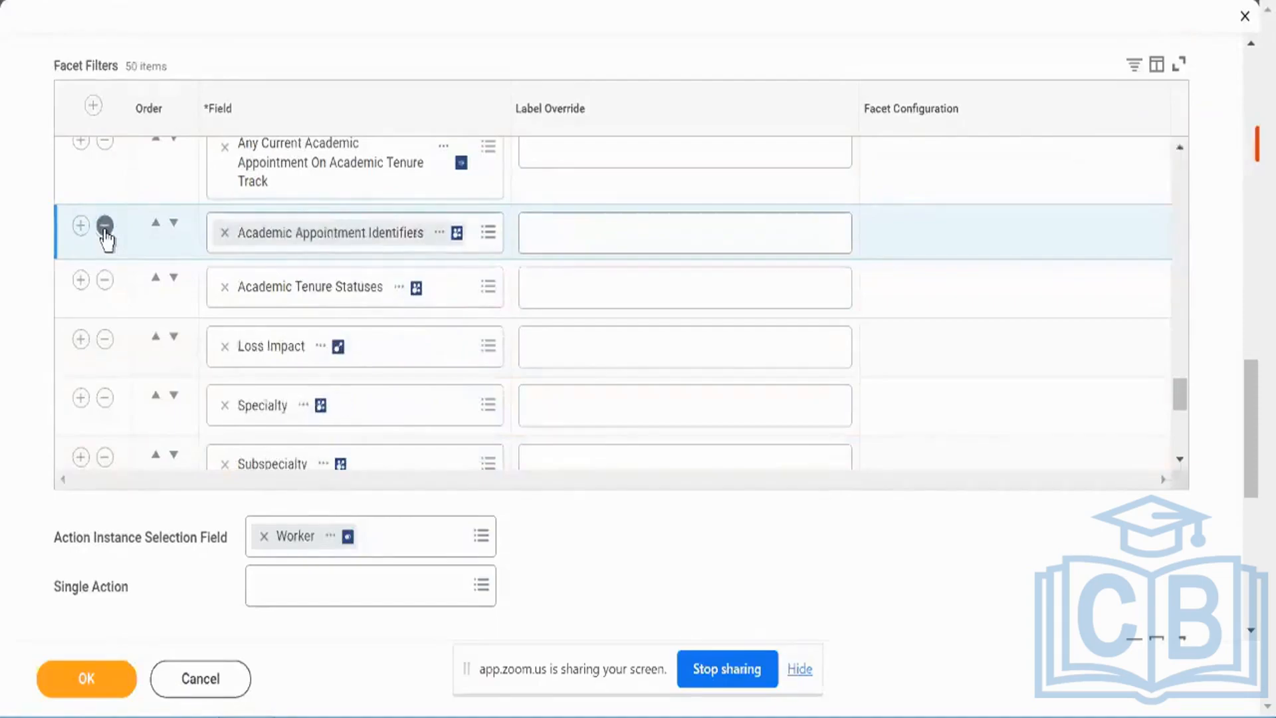
click(105, 227)
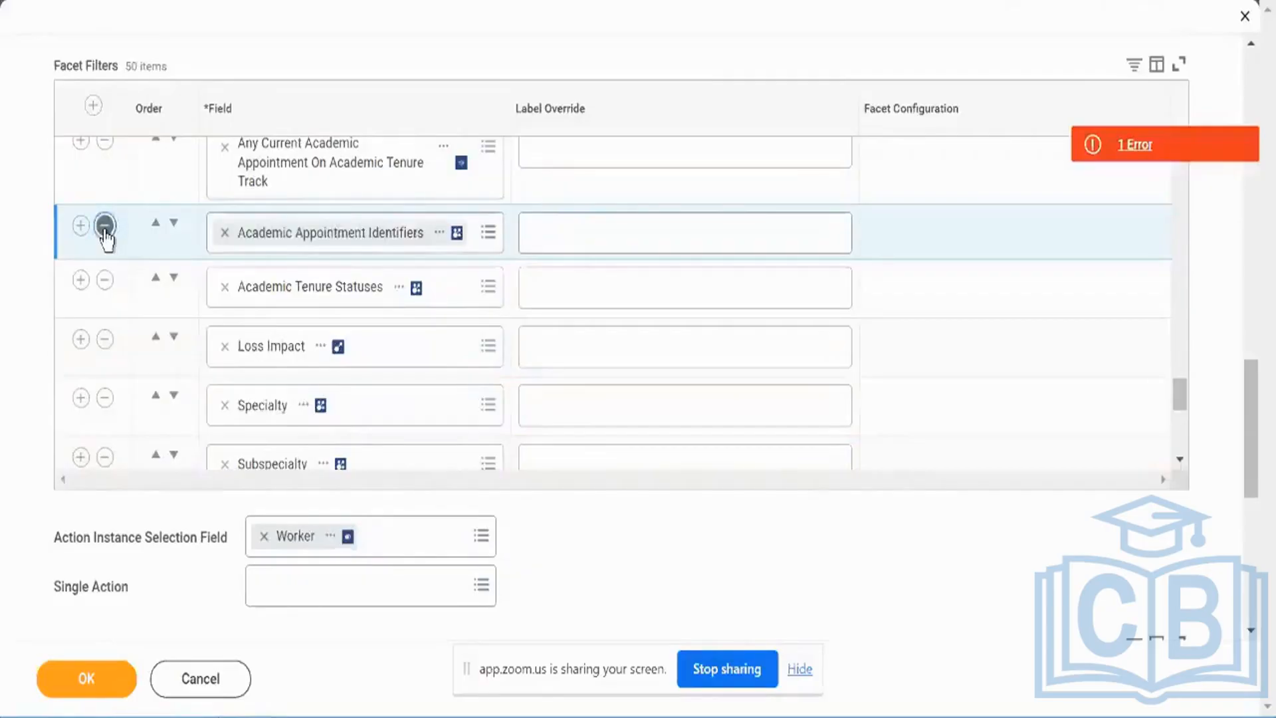
click(105, 227)
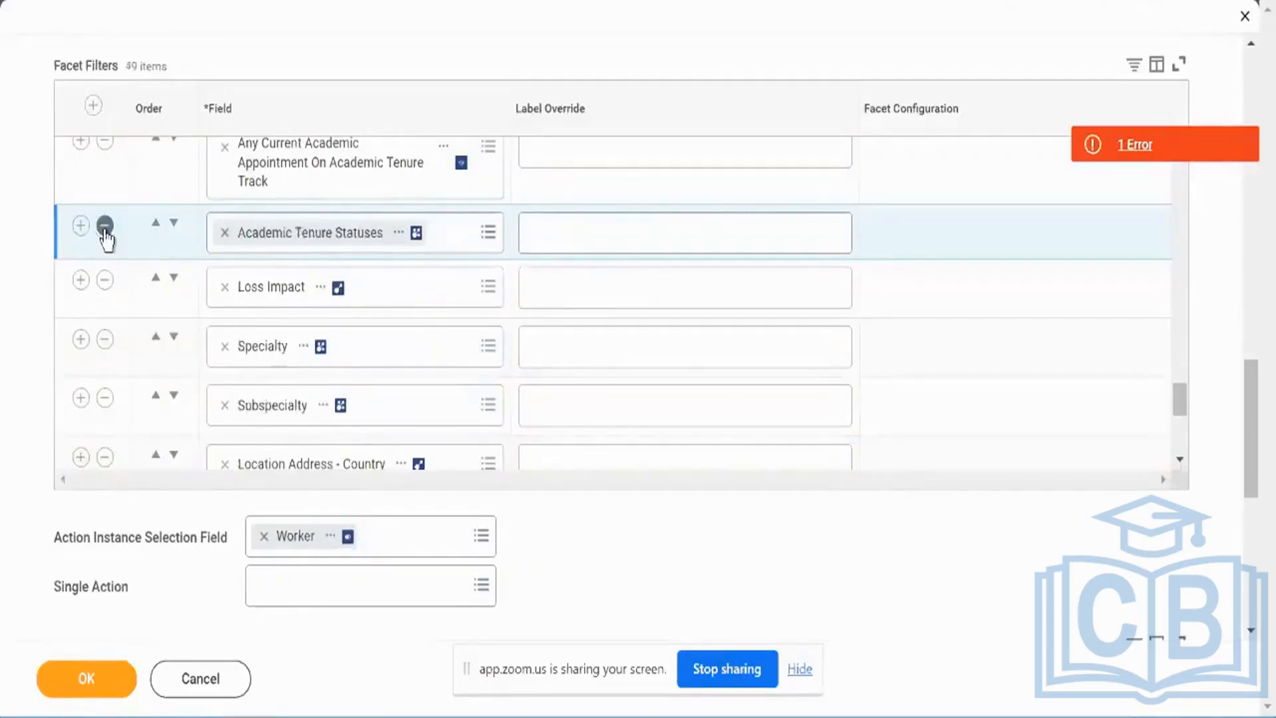
click(105, 227)
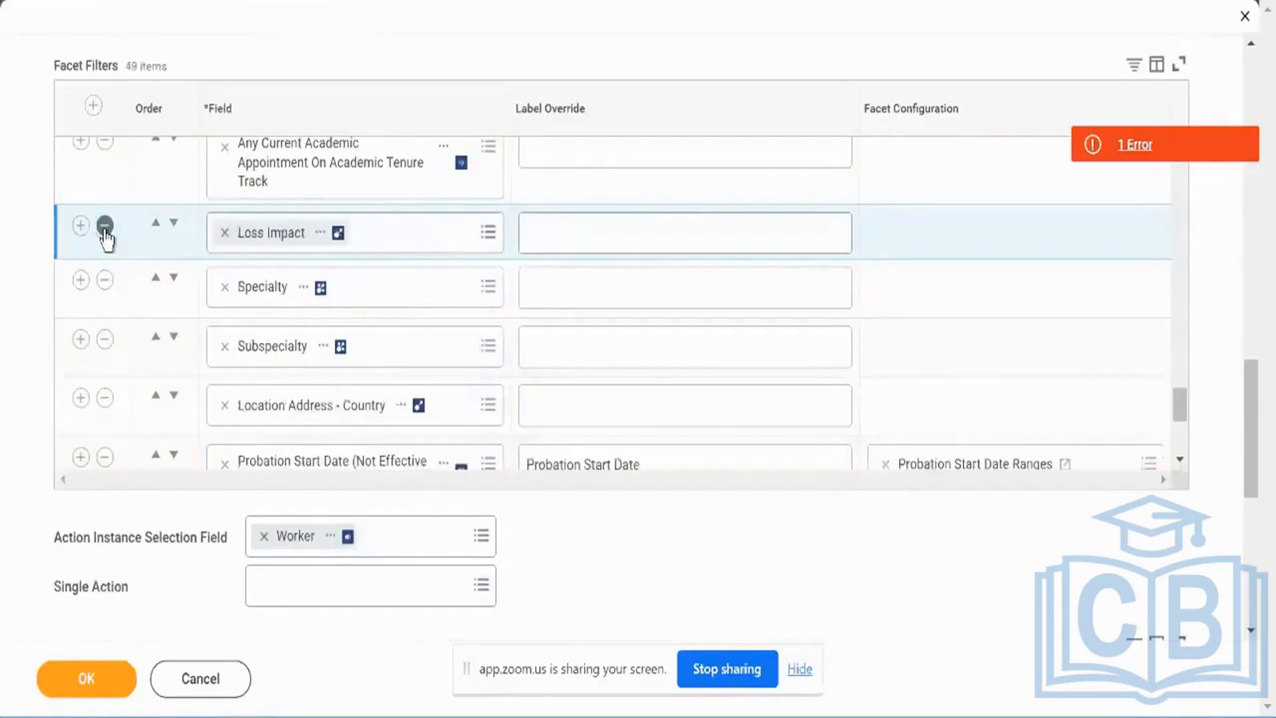
click(104, 148)
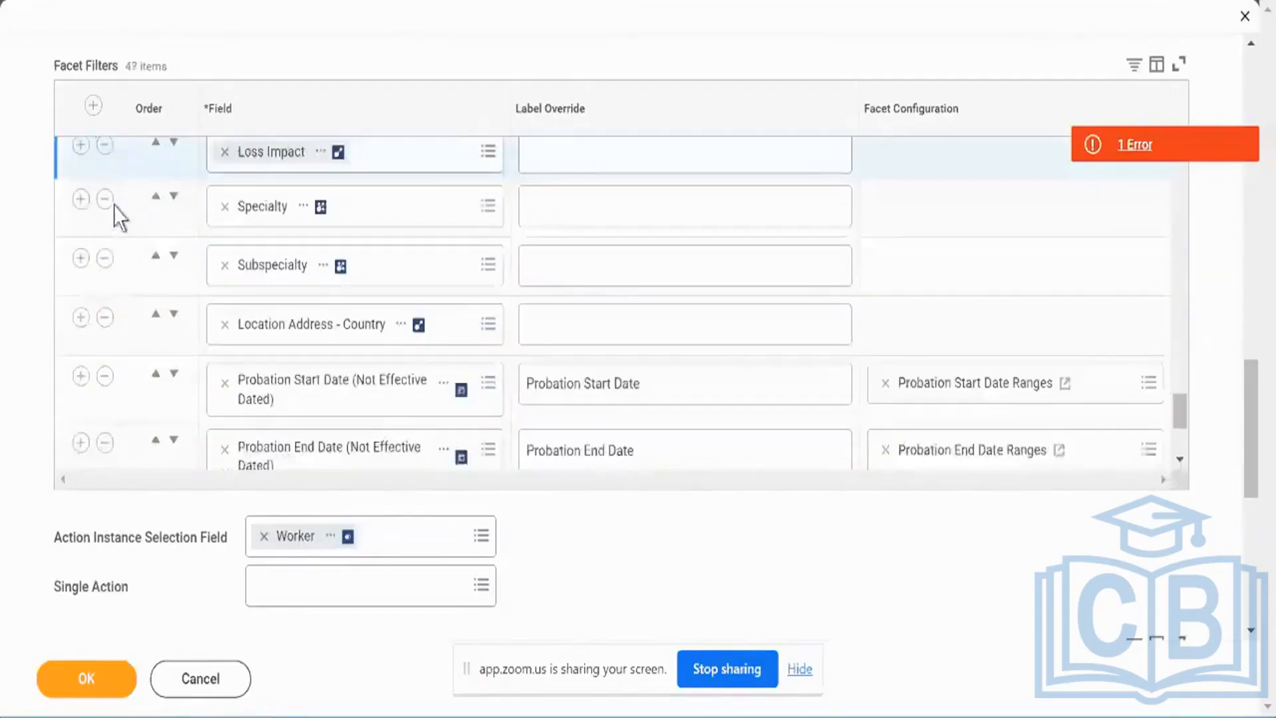
- Remove the Specialty facet filter row and save the report definition
click(105, 199)
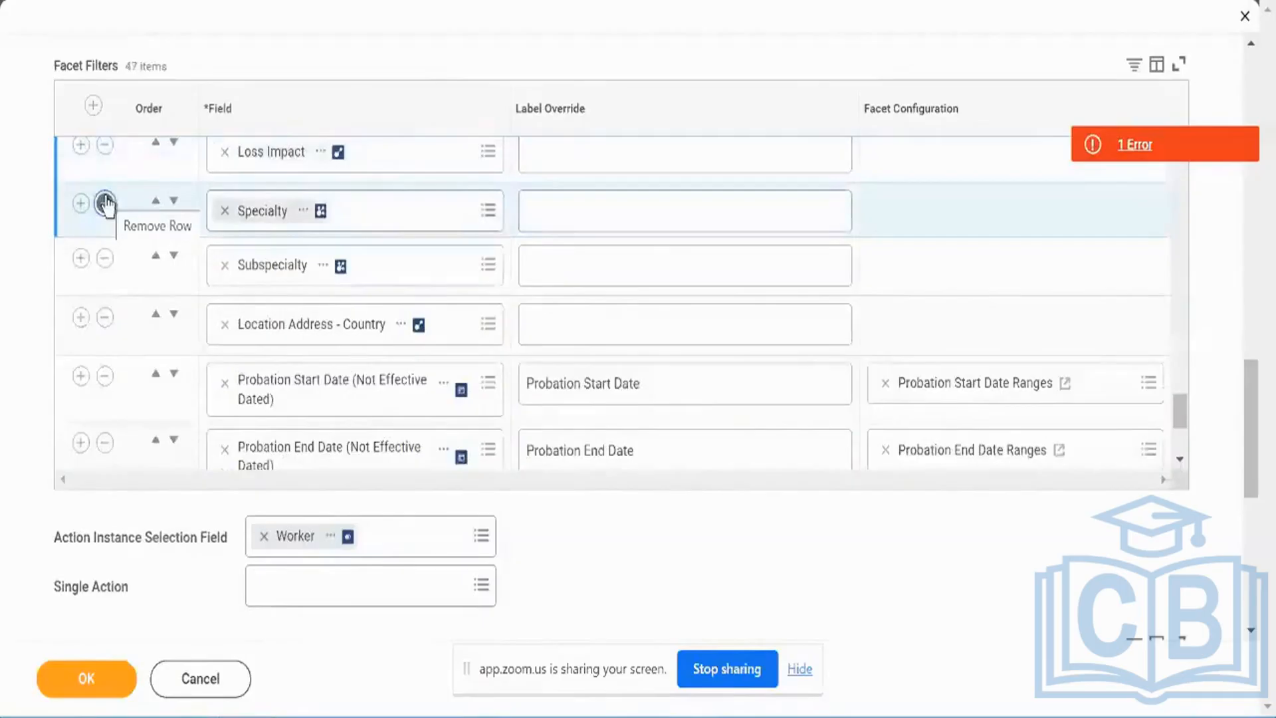
click(105, 149)
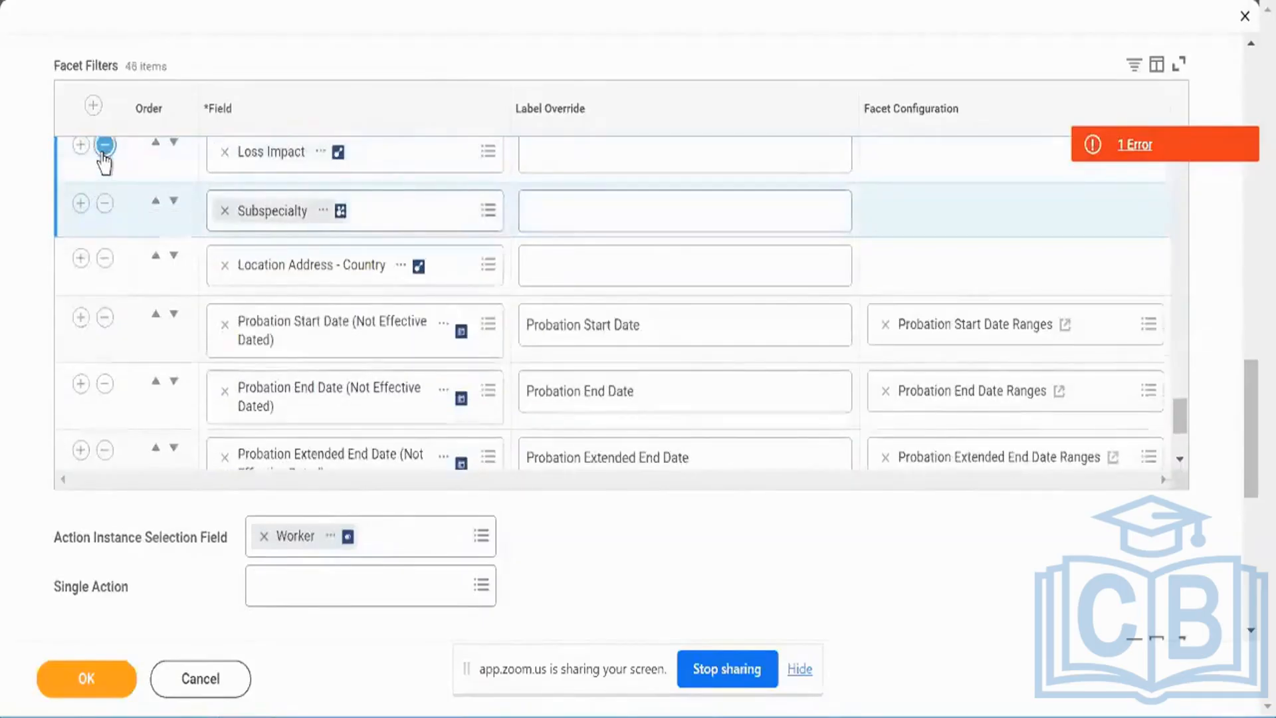
click(95, 677)
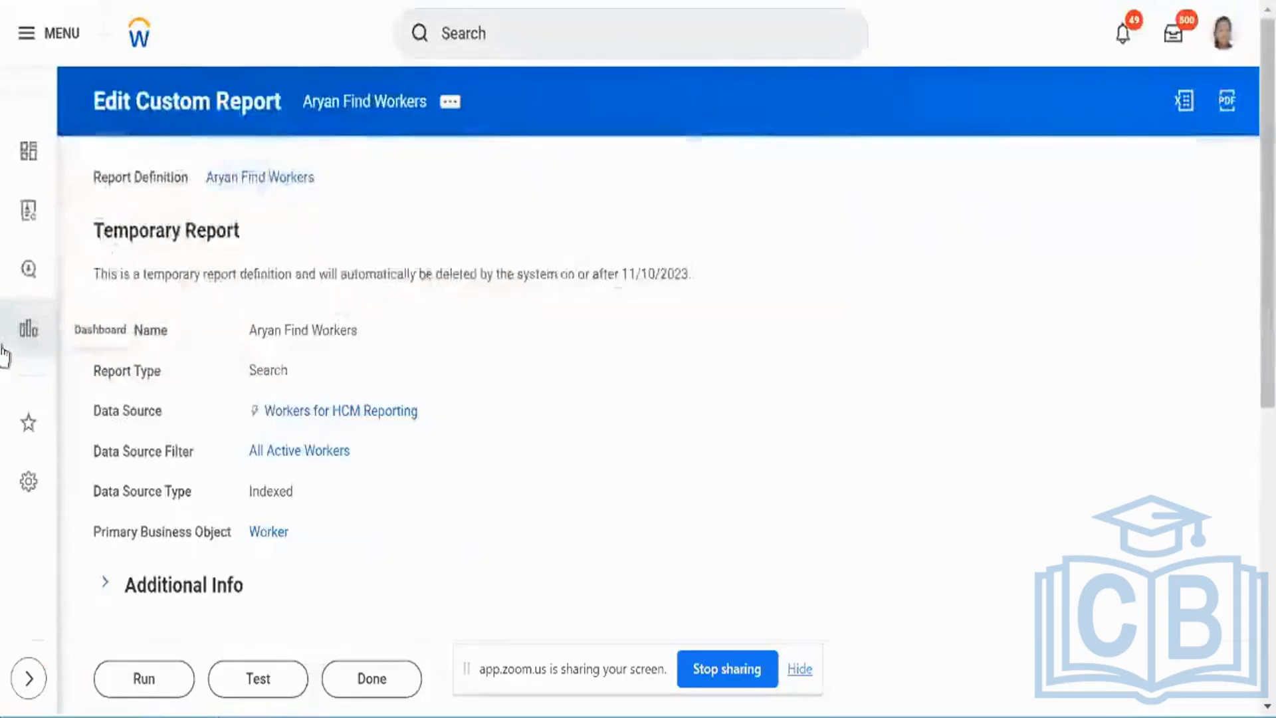
- View the Aryan Find Workers prompt defaults and duplicate the report's browser tab
scroll(425, 276, down, 3)
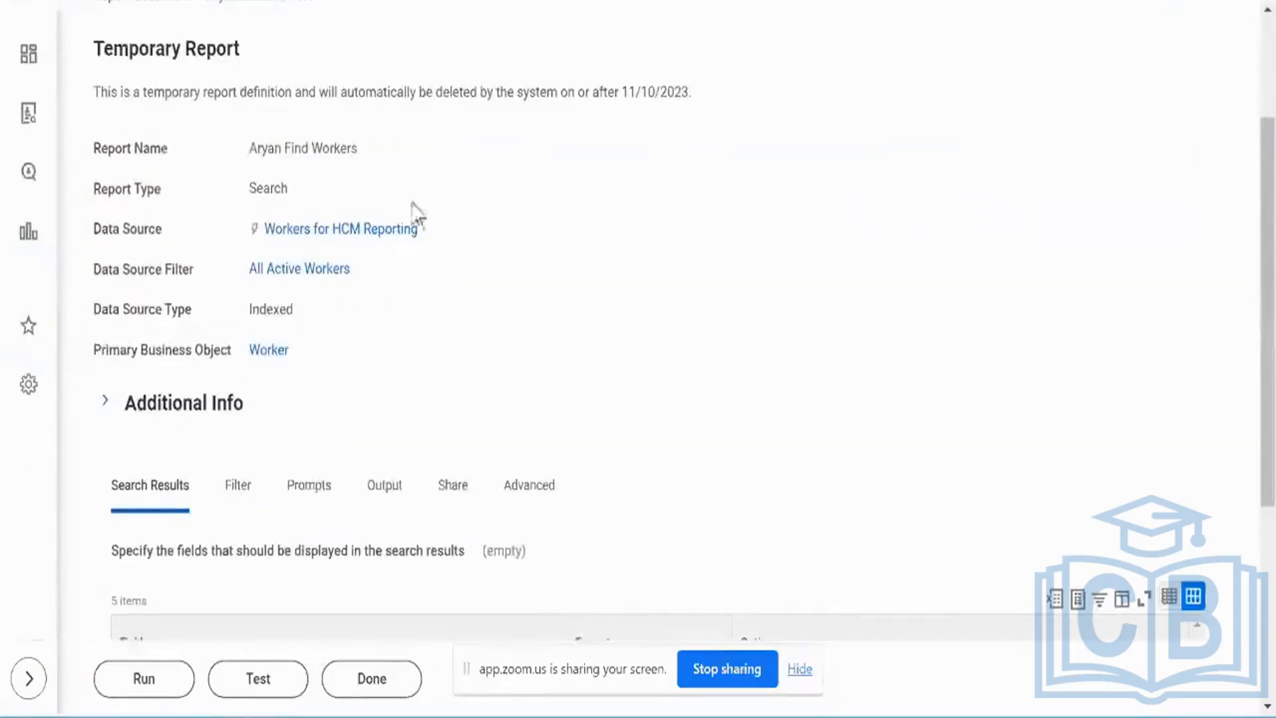
click(303, 497)
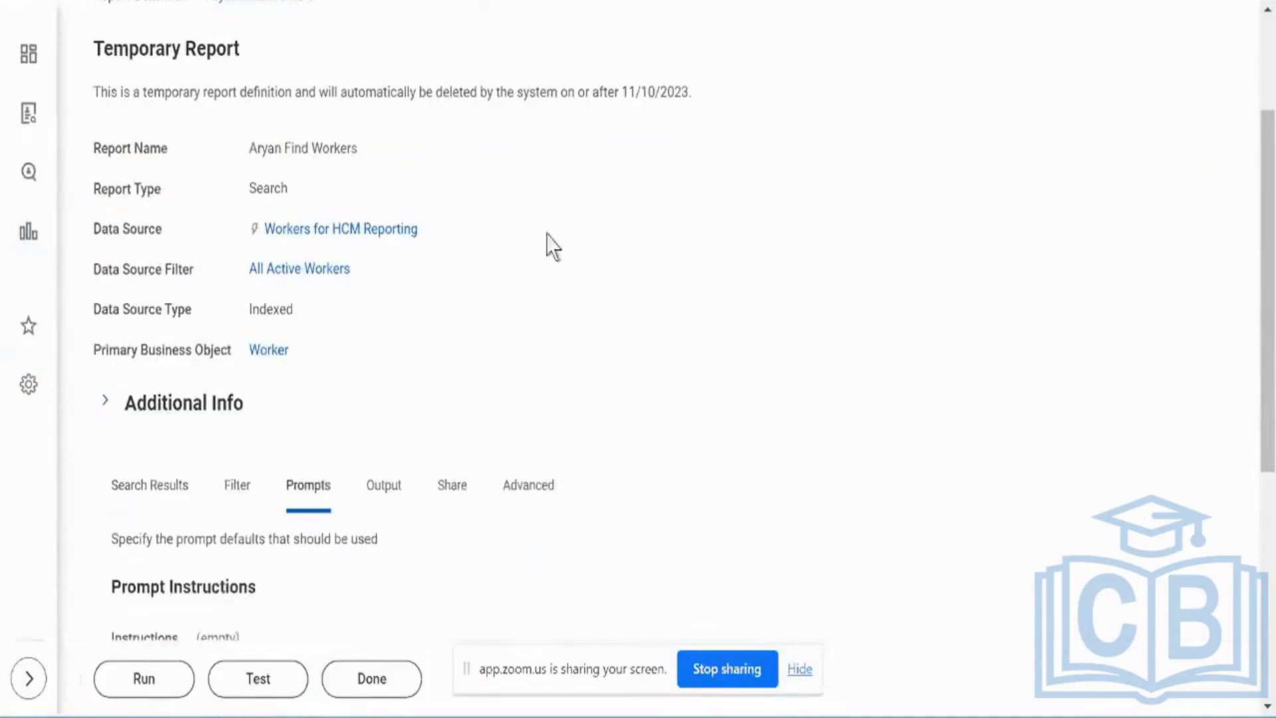
right_click(762, 1)
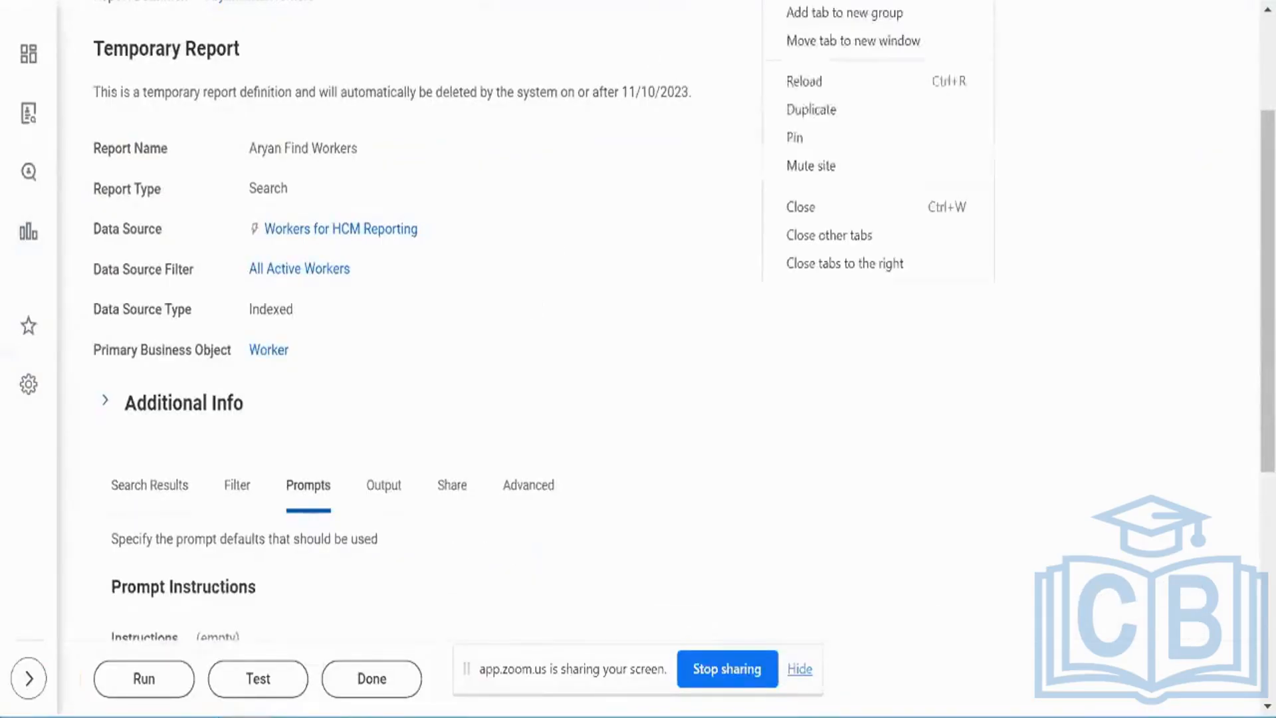
click(813, 111)
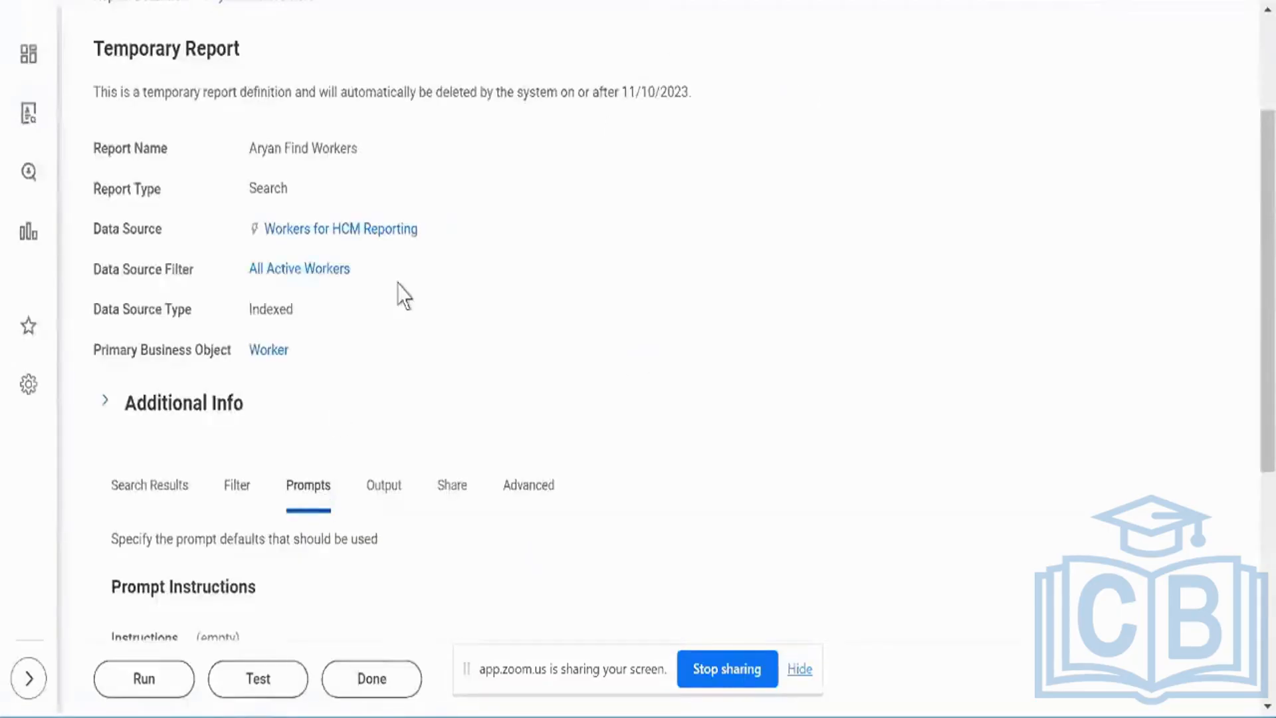
- Review the edit form's Workers for HCM Reporting source and All Active Workers filter, then back out
scroll(492, 352, down, 5)
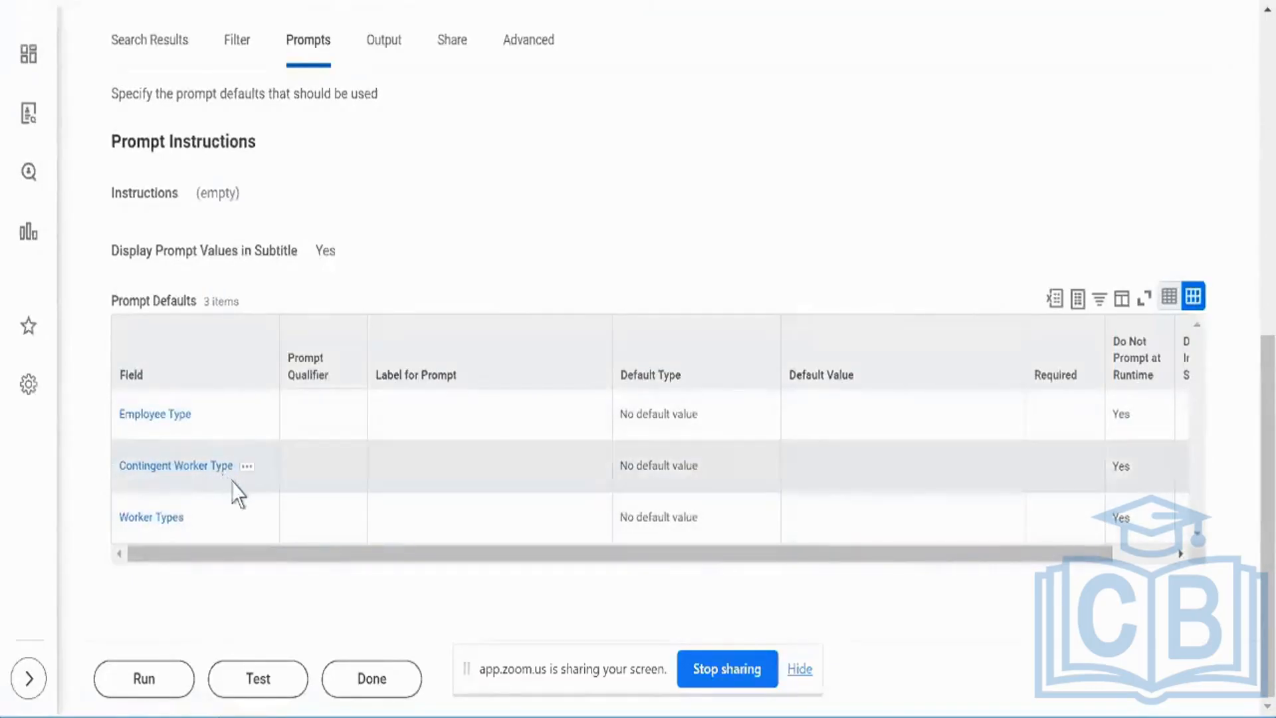
scroll(350, 309, up, 6)
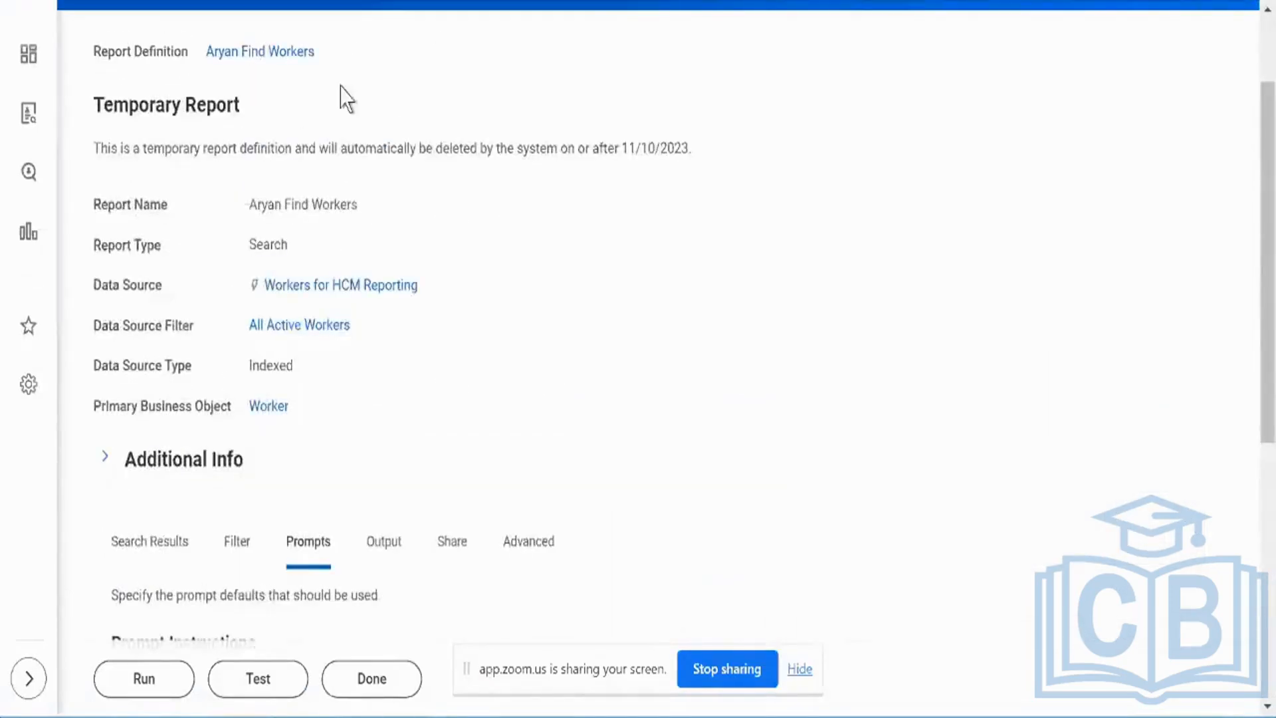
scroll(523, 321, down, 2)
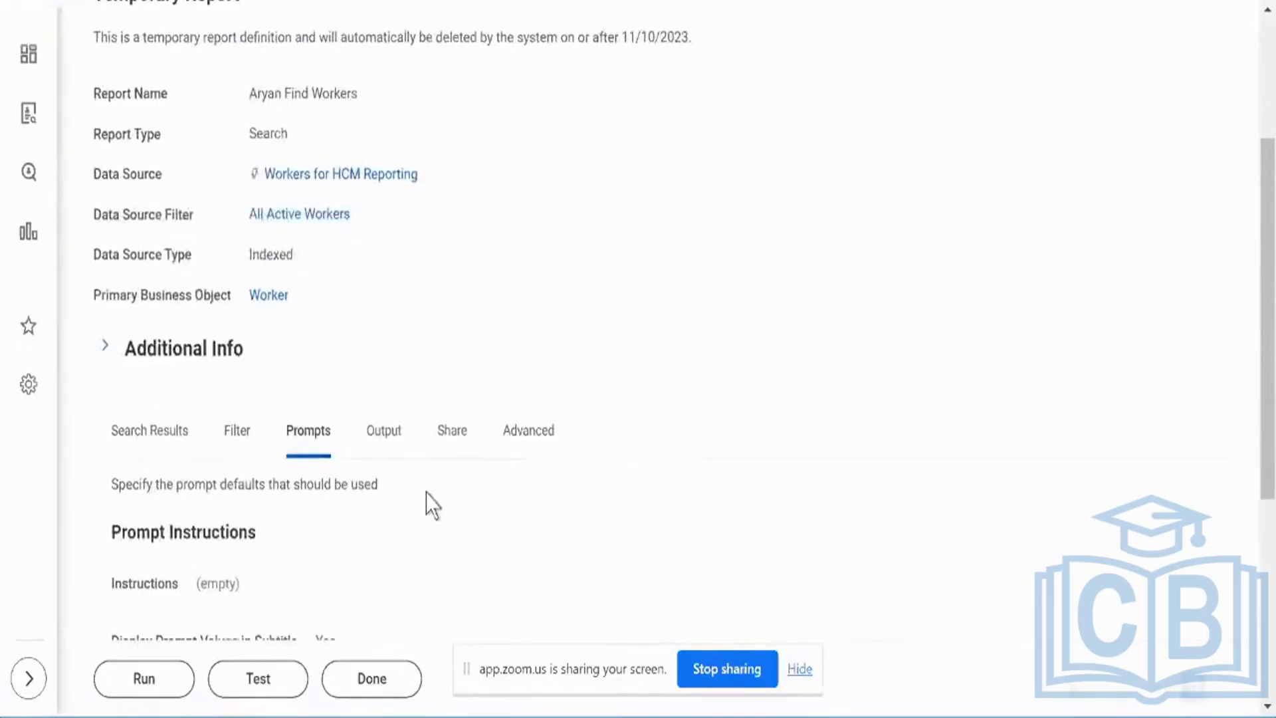
scroll(427, 505, down, 3)
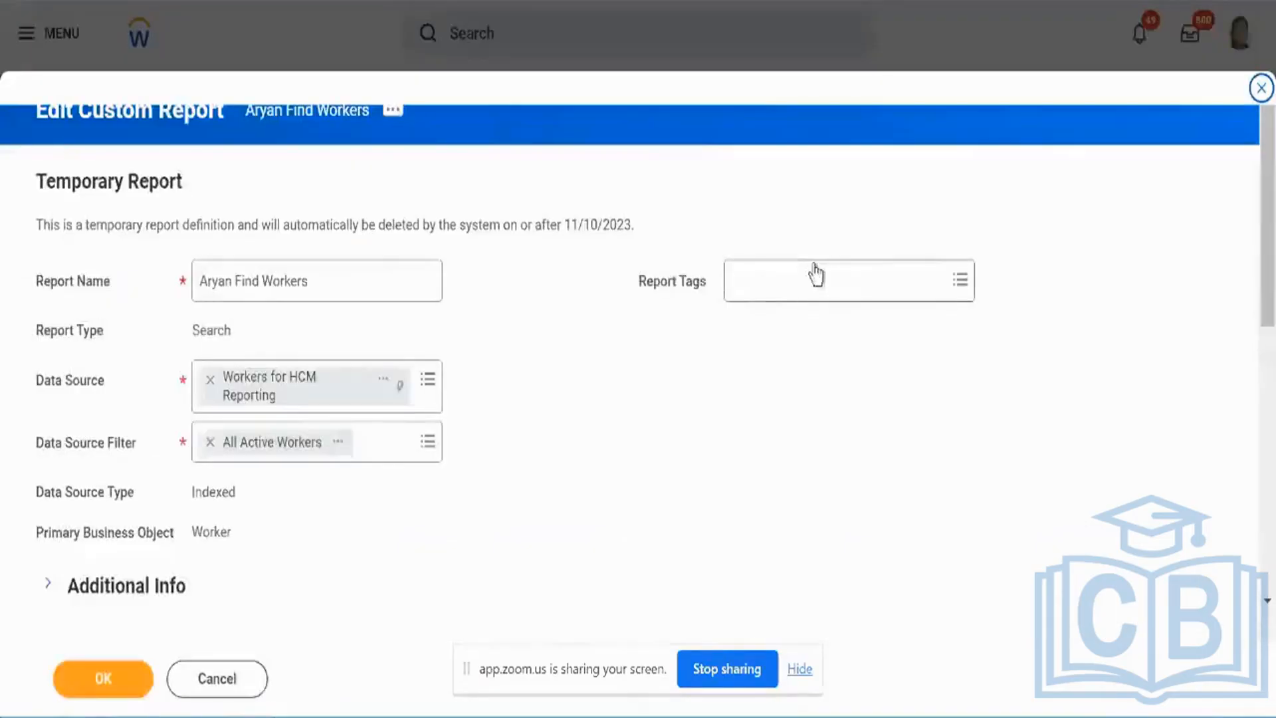
click(225, 684)
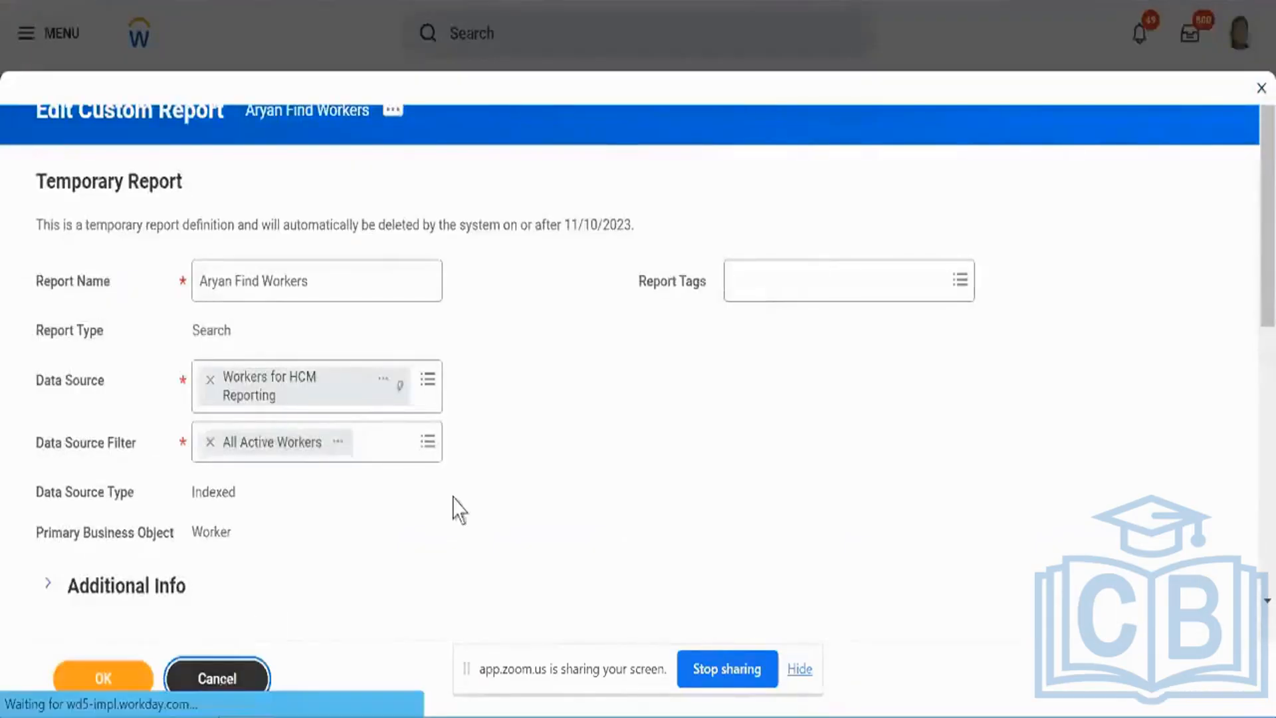
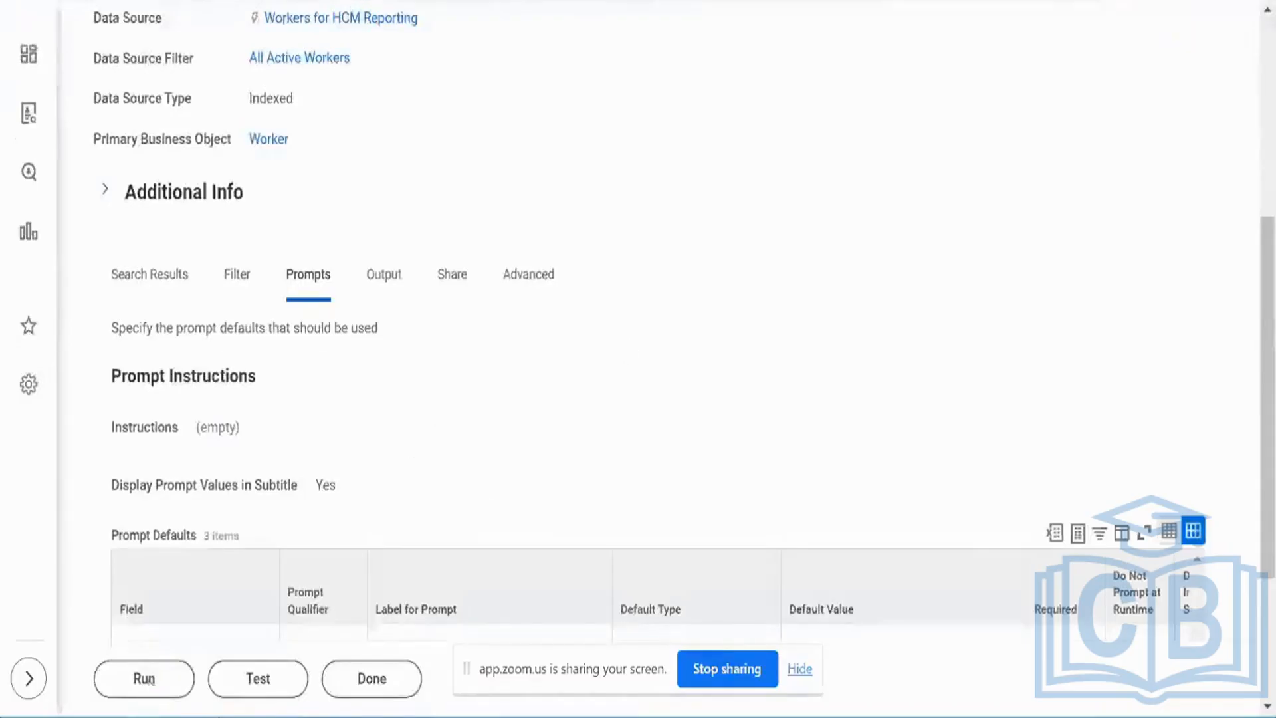
- Run the report and confirm the Employee Type and Contingent Worker Type prompts have no defaults
click(150, 689)
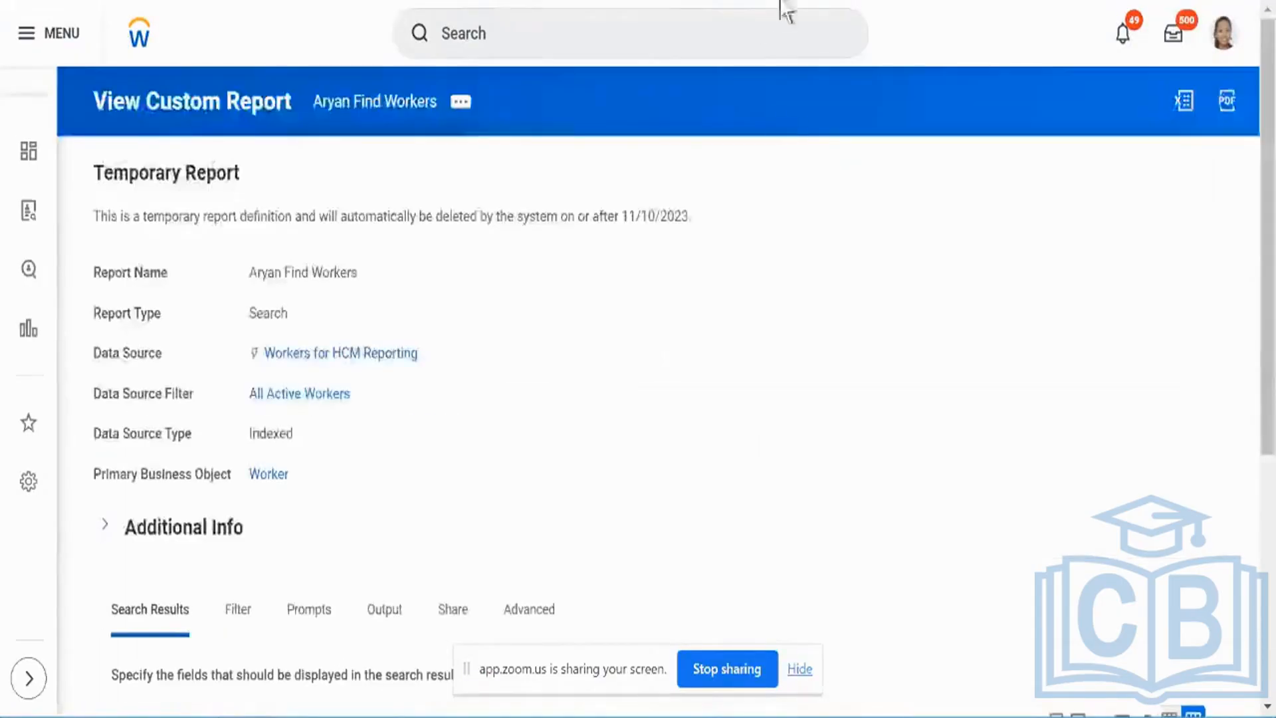
scroll(631, 322, down, 2)
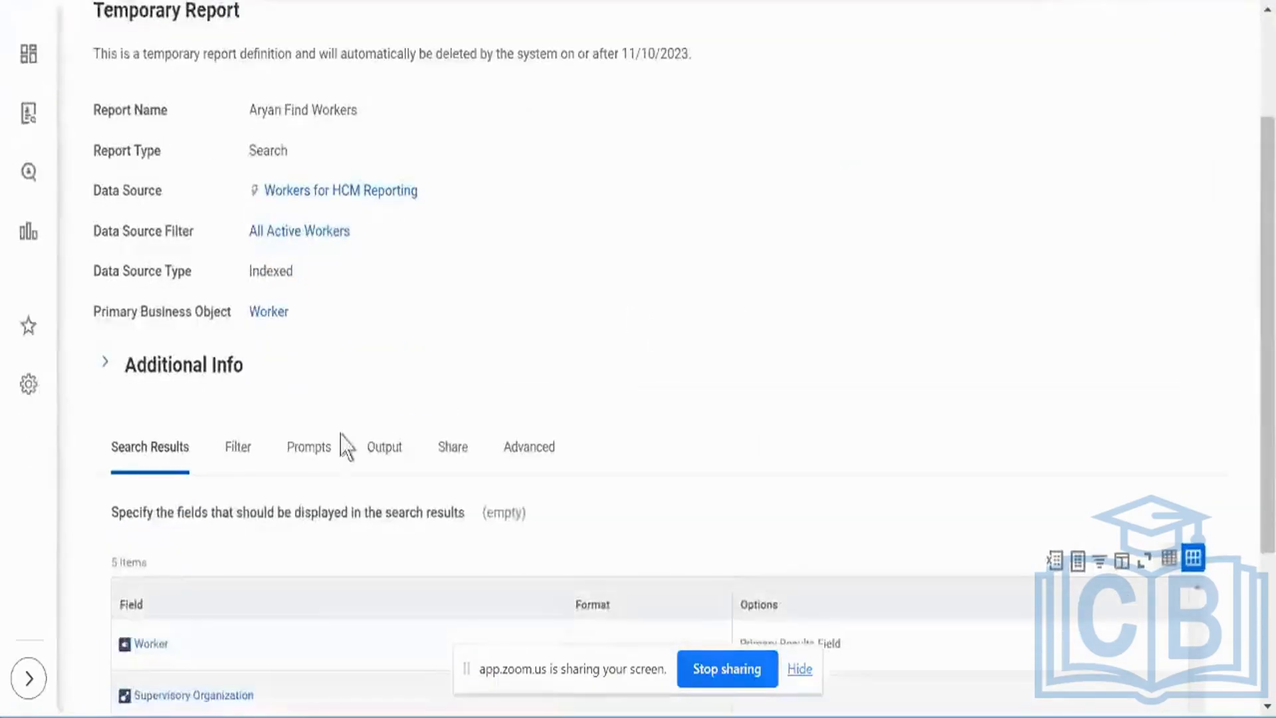
click(303, 447)
scroll(425, 335, down, 4)
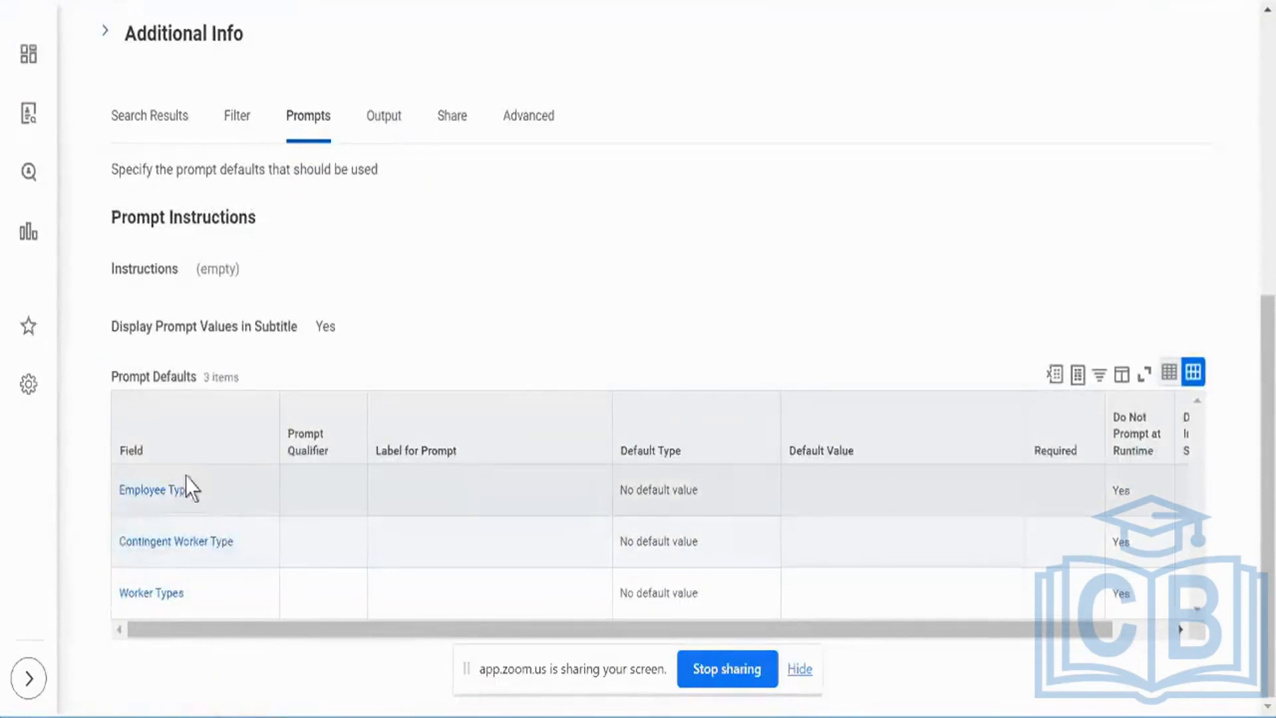
drag(186, 476, 657, 458)
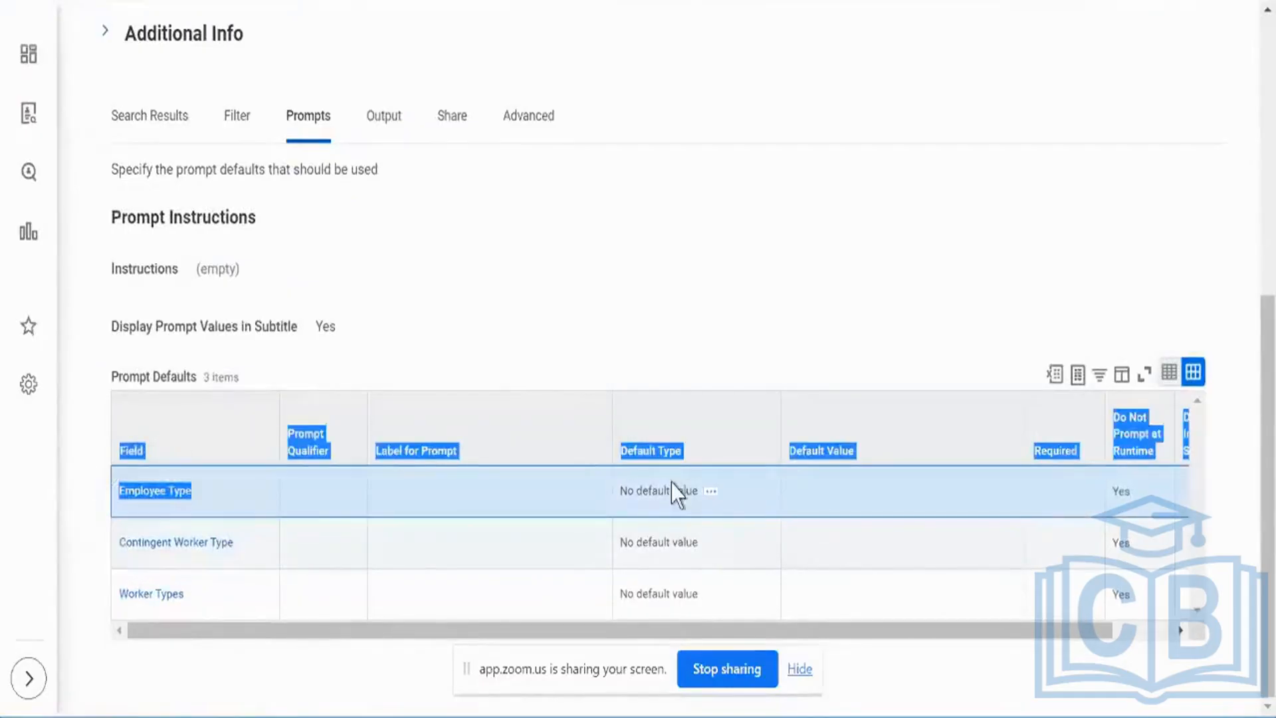
triple_click(673, 490)
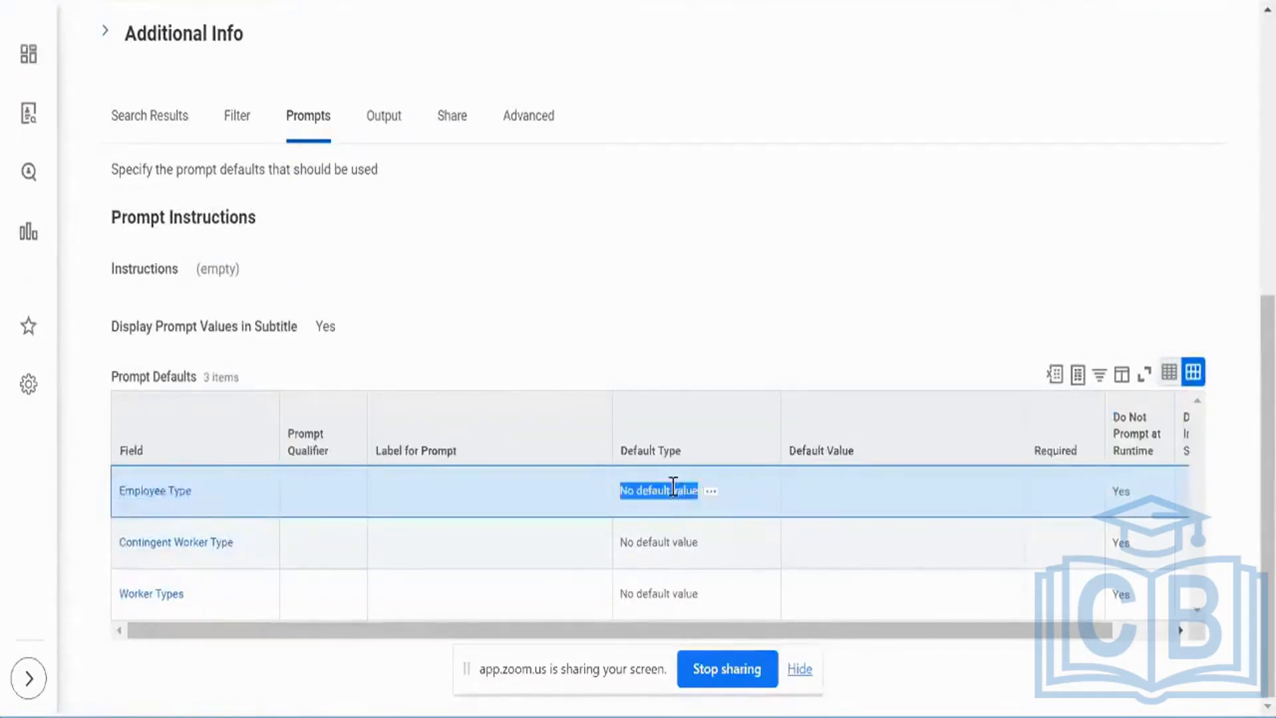
click(673, 490)
triple_click(673, 490)
triple_click(675, 539)
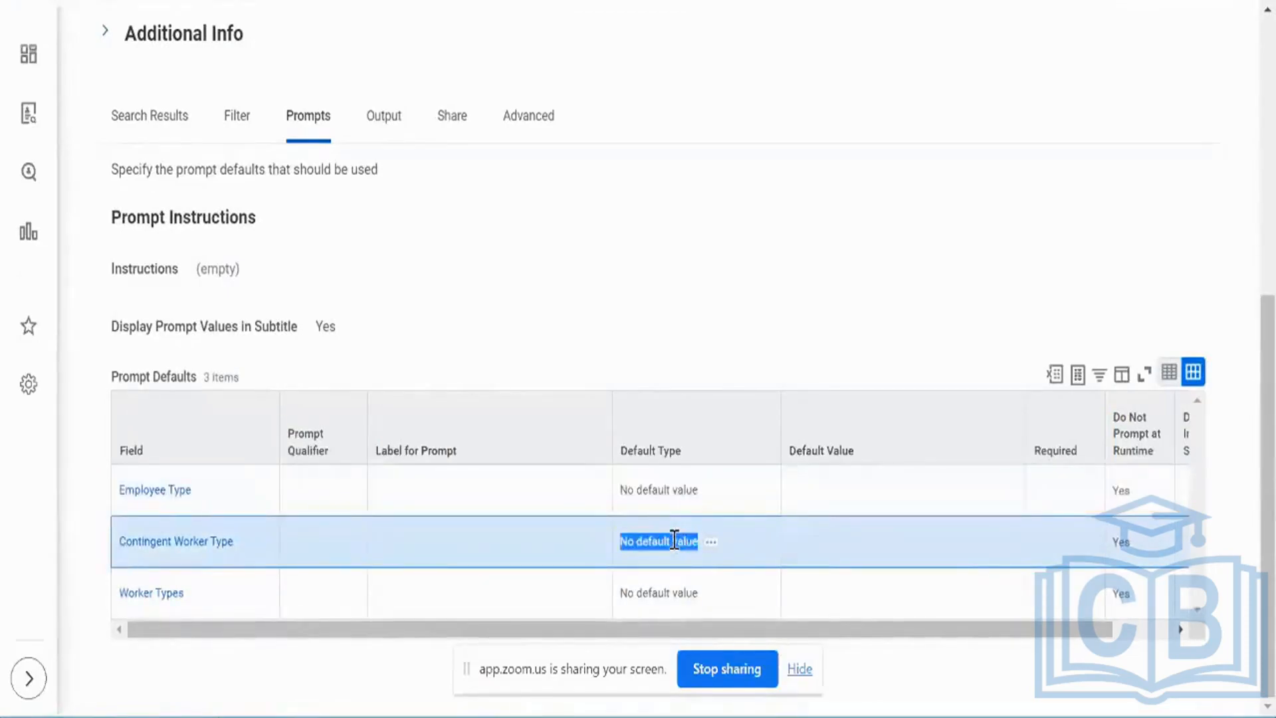
- Reload the Aryan Find Workers search page and go back to the report definition tab
scroll(674, 540, right, 1)
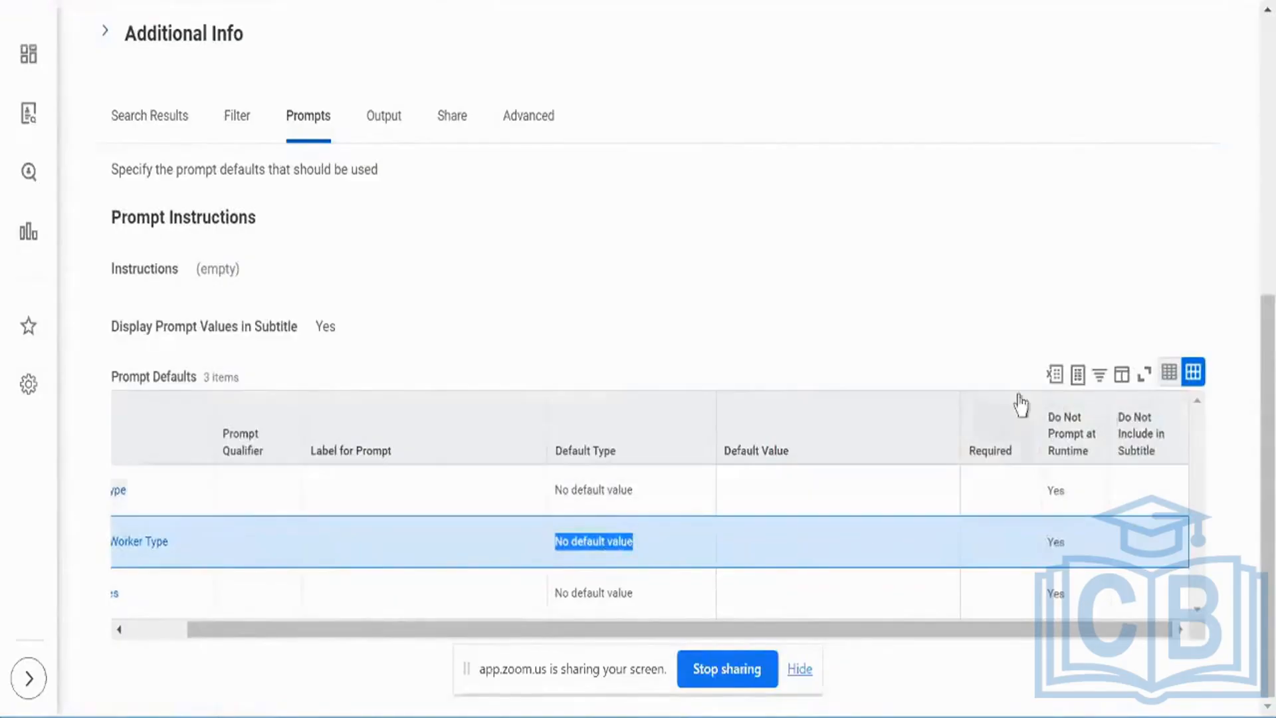
scroll(800, 425, up, 8)
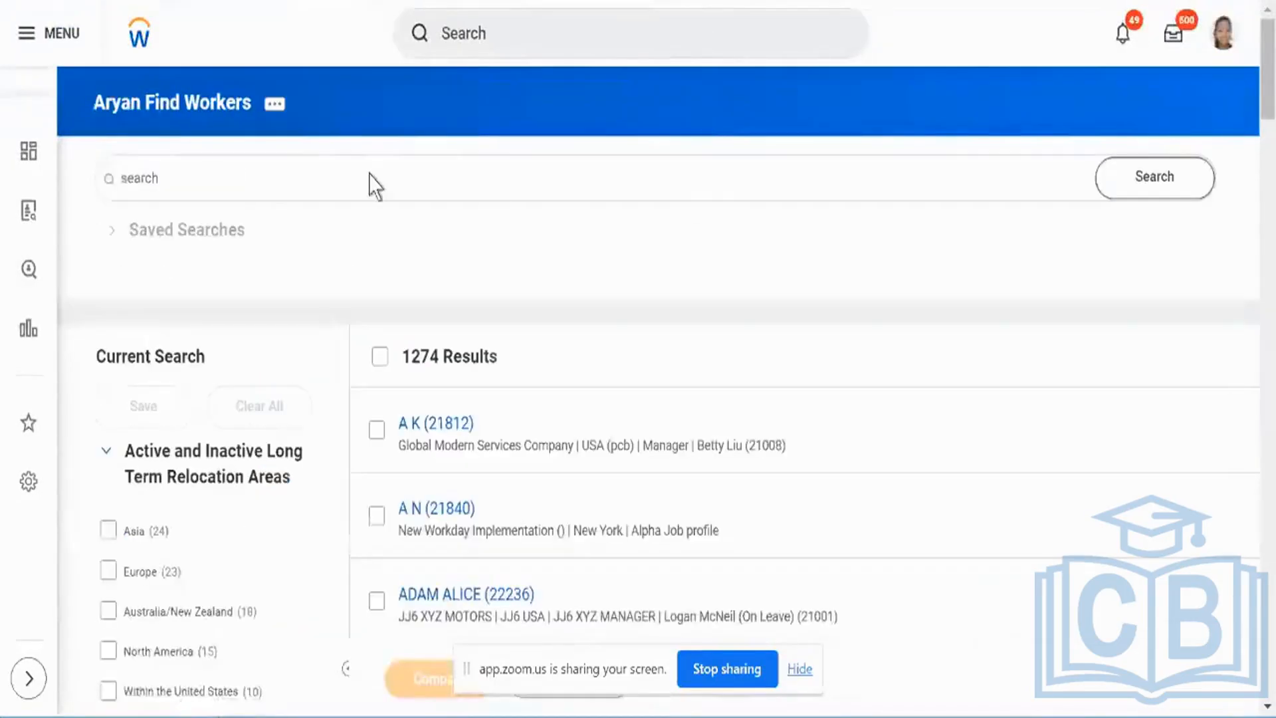
click(214, 116)
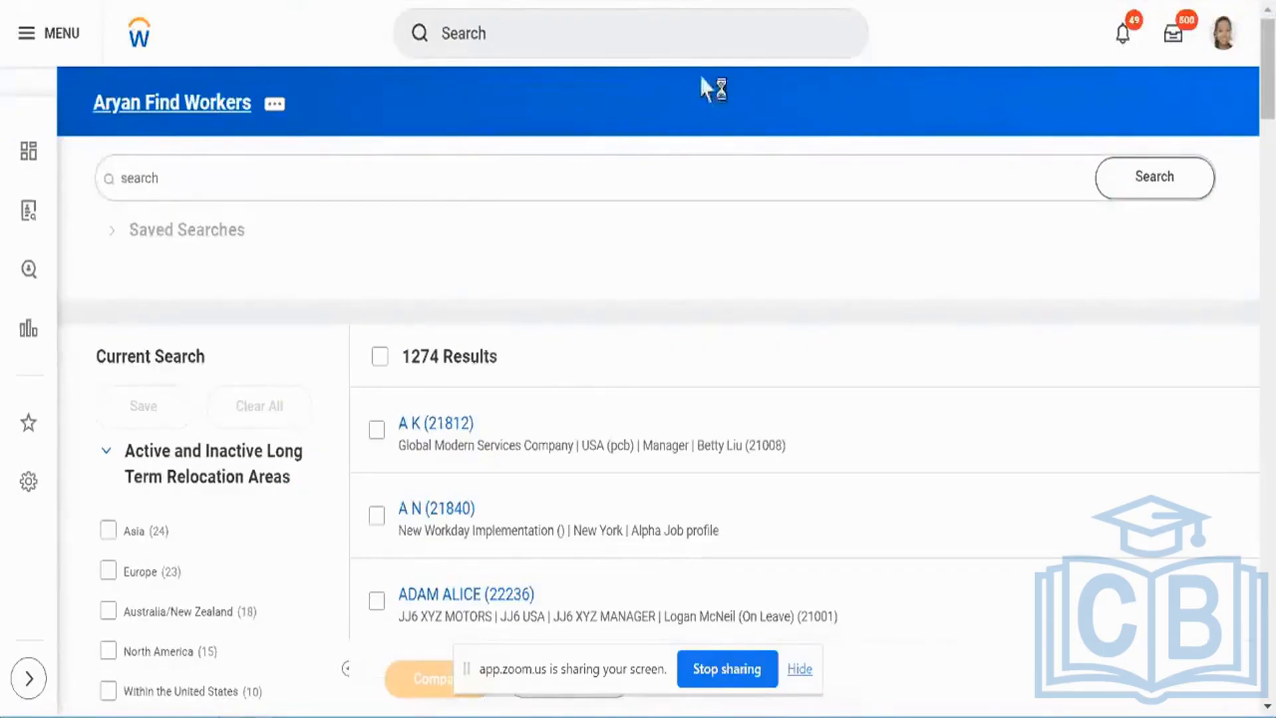
key(ctrl+shift+Tab)
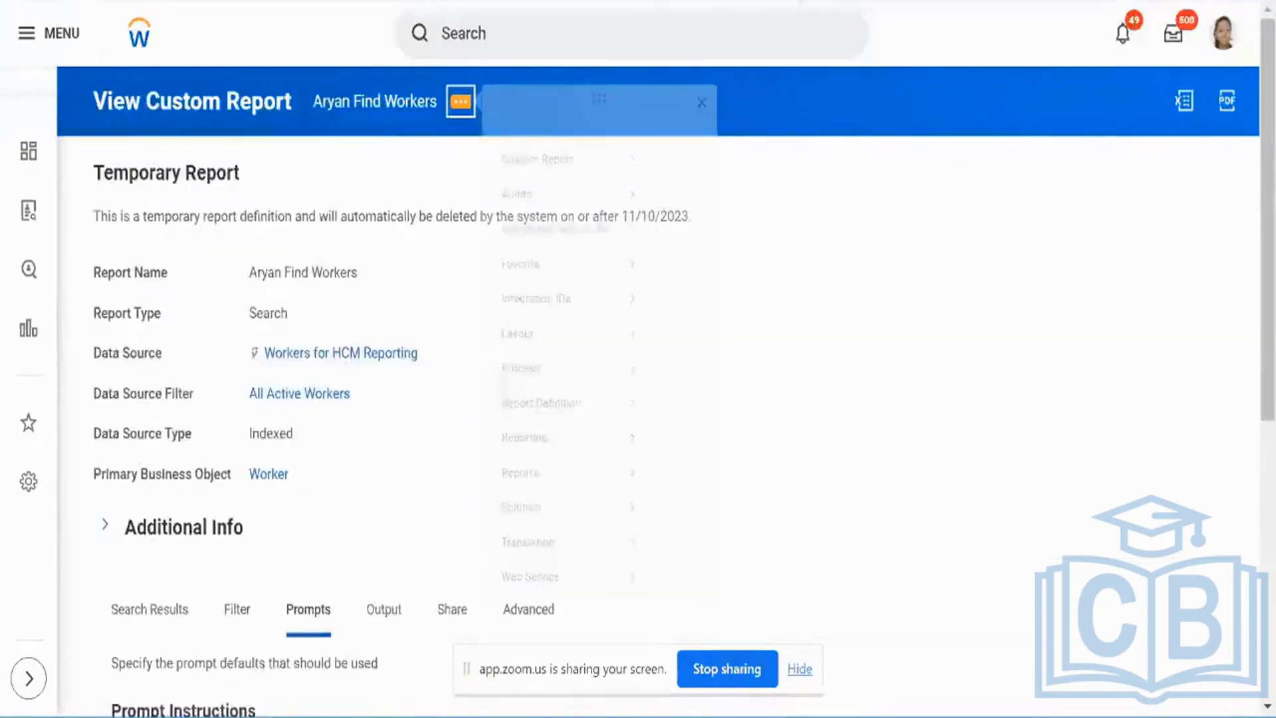
- Uncheck Do Not Prompt at Runtime for Employee Type in the report's Prompts, then save with OK
mouse_move(602, 194)
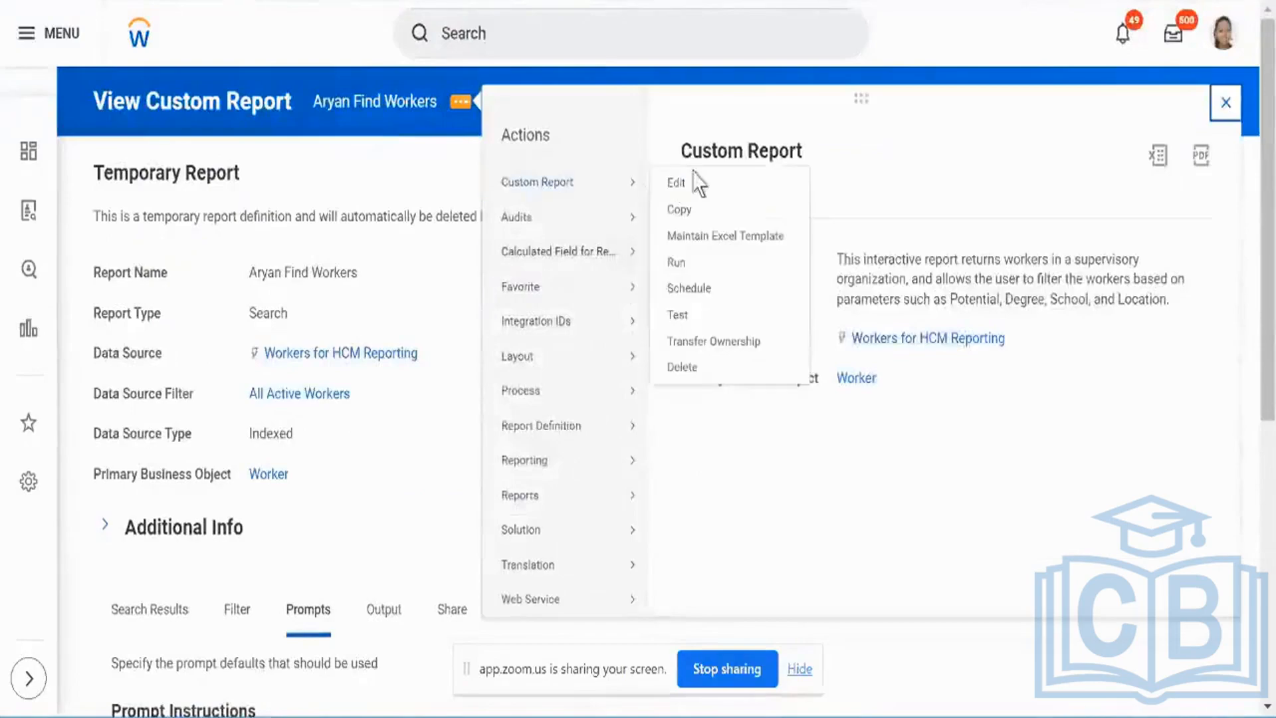
click(678, 187)
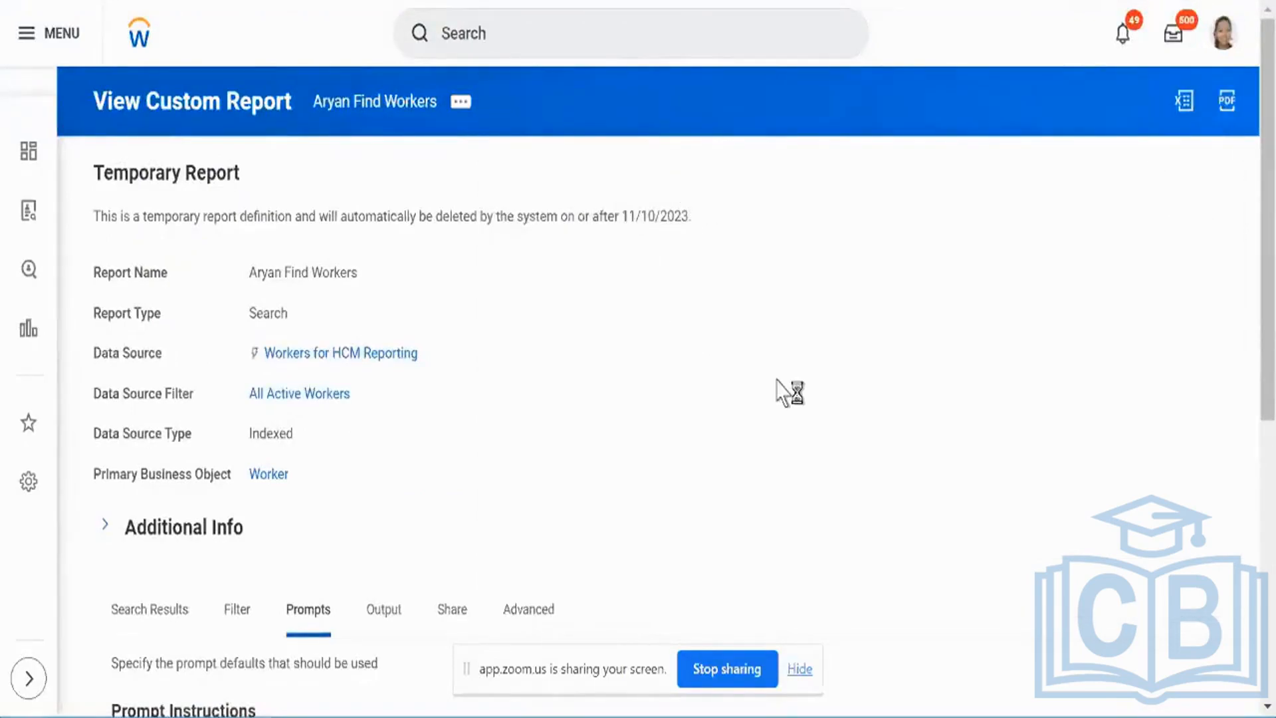
scroll(789, 393, down, 5)
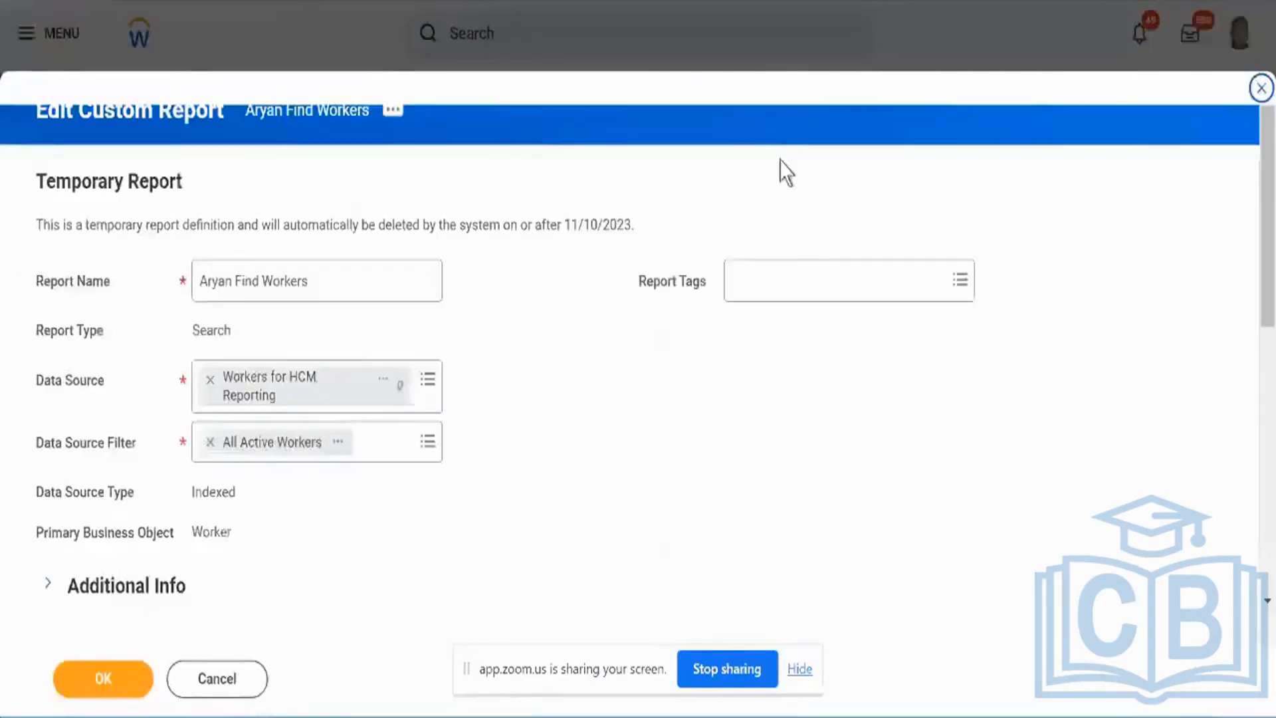
scroll(795, 325, down, 10)
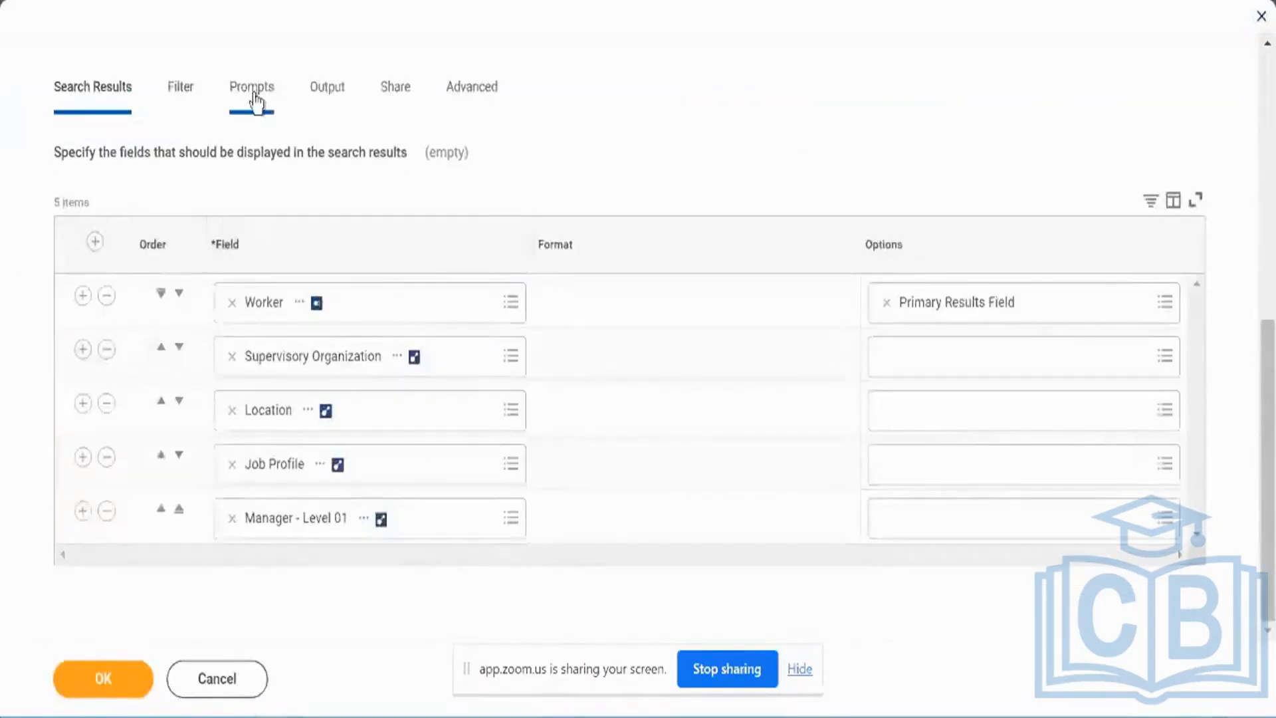
click(256, 103)
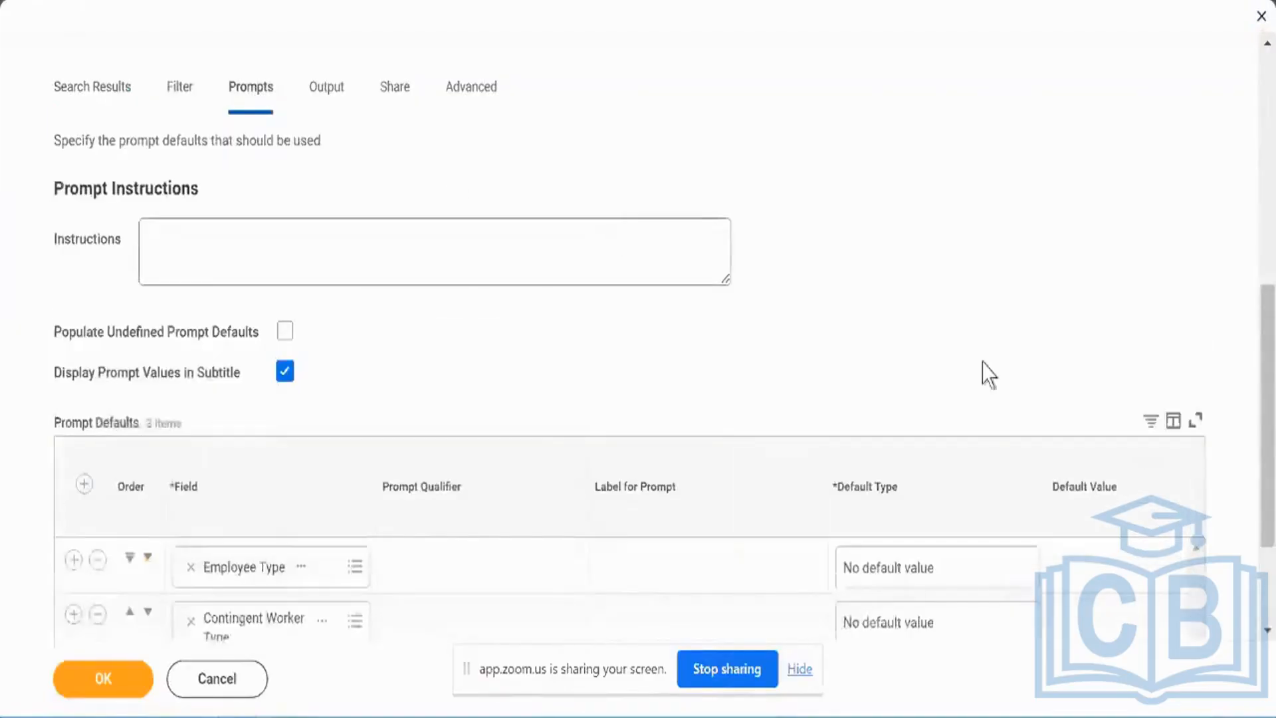
scroll(988, 370, down, 3)
scroll(1082, 479, right, 5)
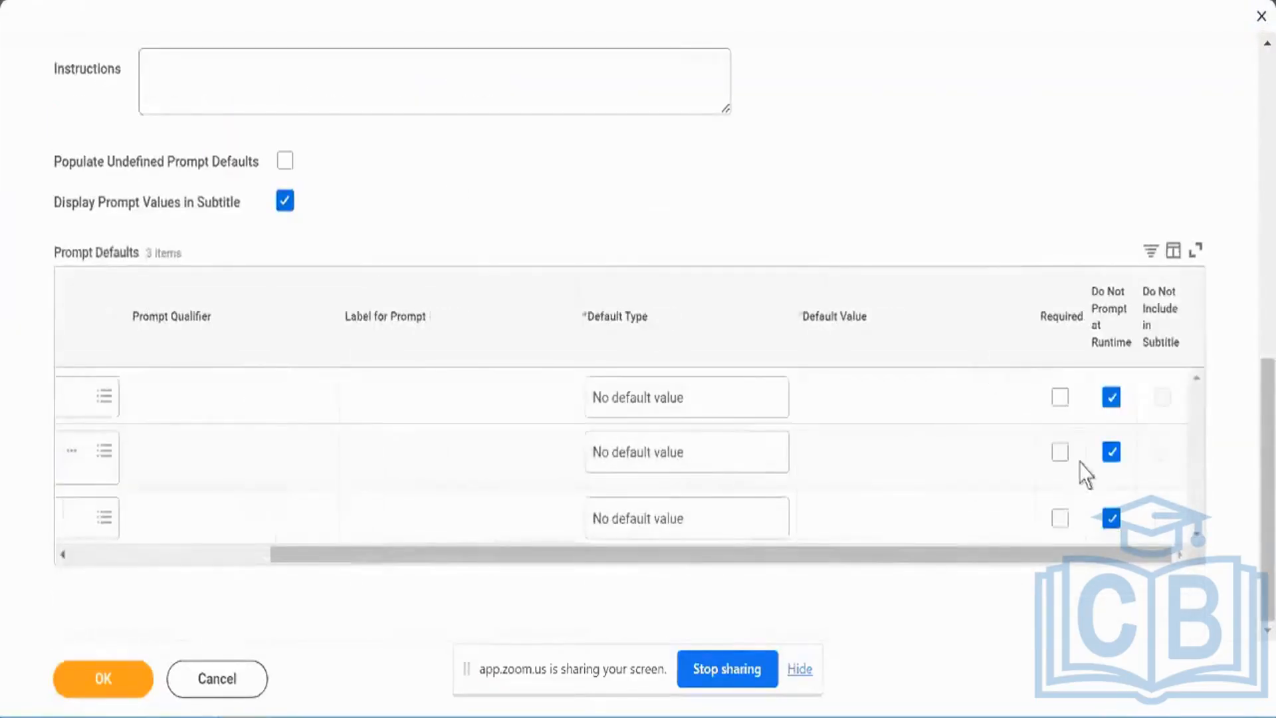
click(1111, 397)
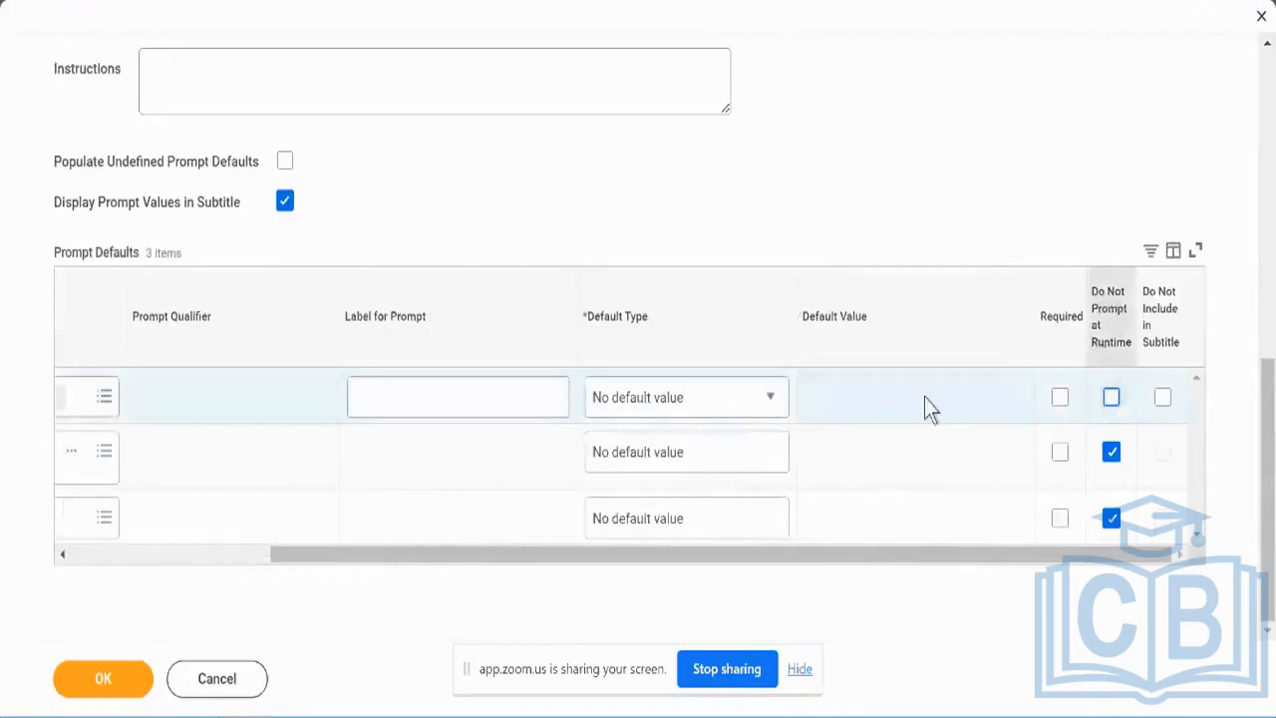
scroll(849, 449, left, 5)
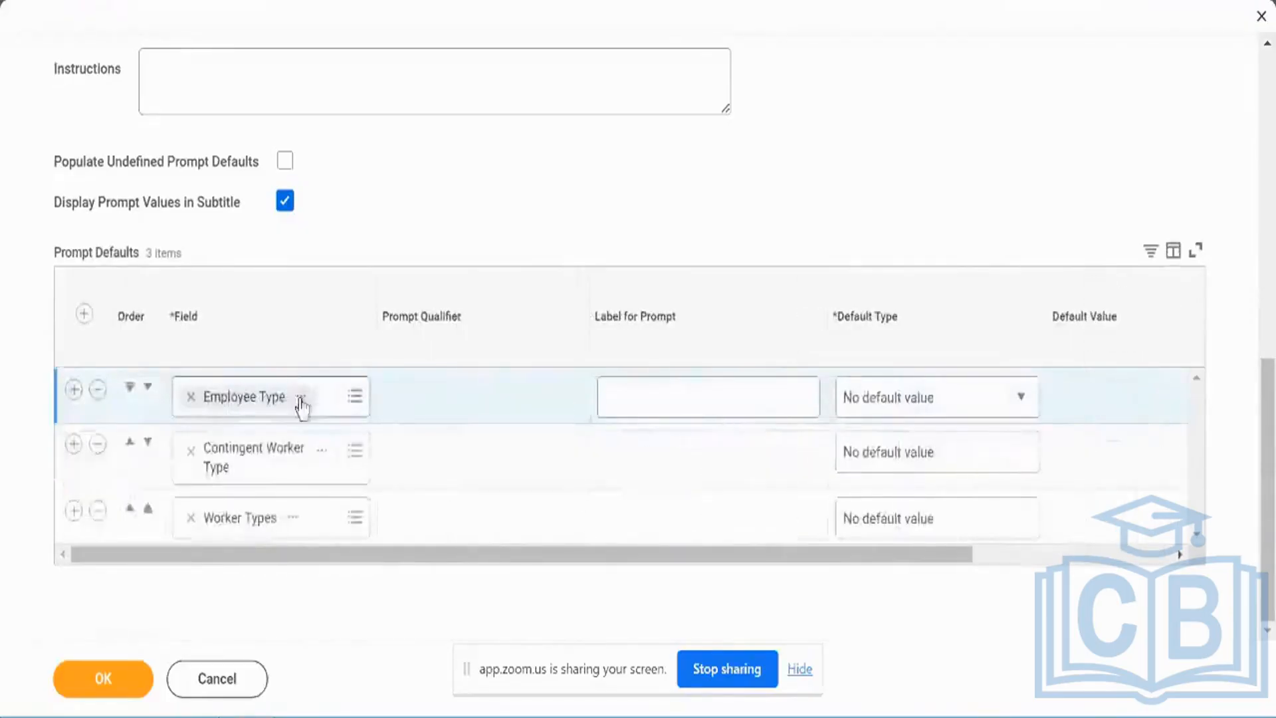
click(128, 685)
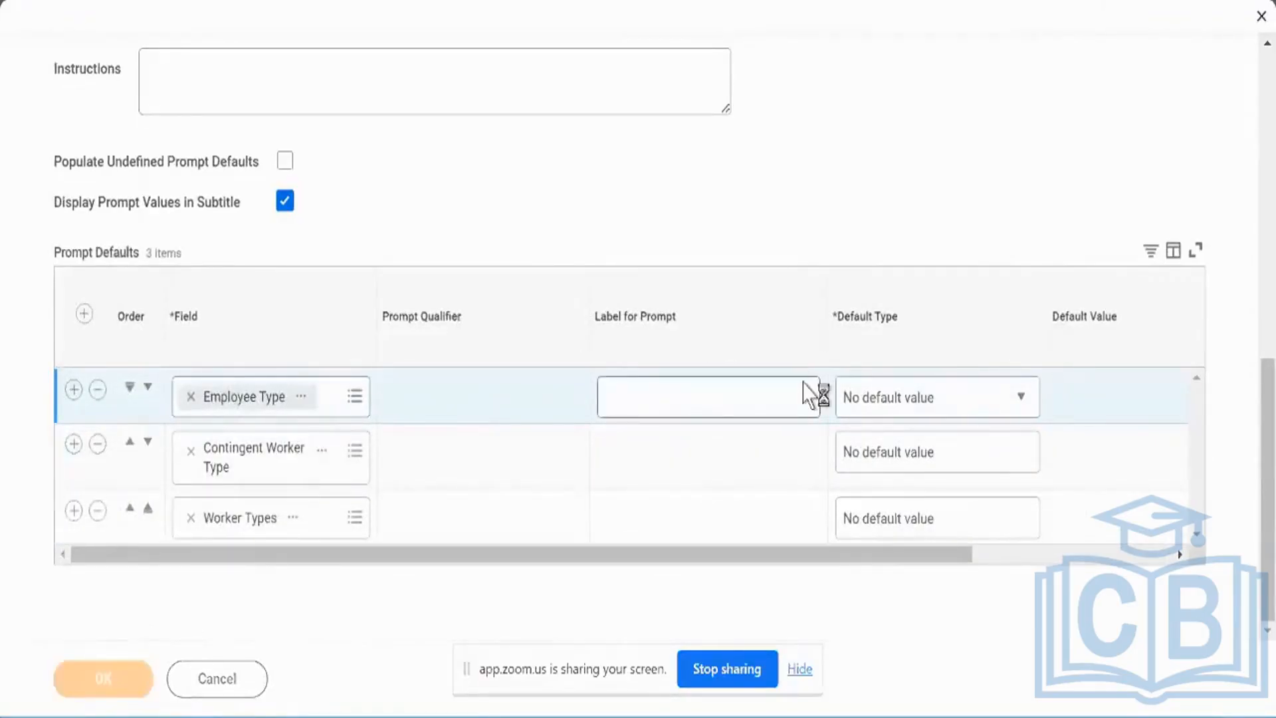
scroll(817, 390, right, 5)
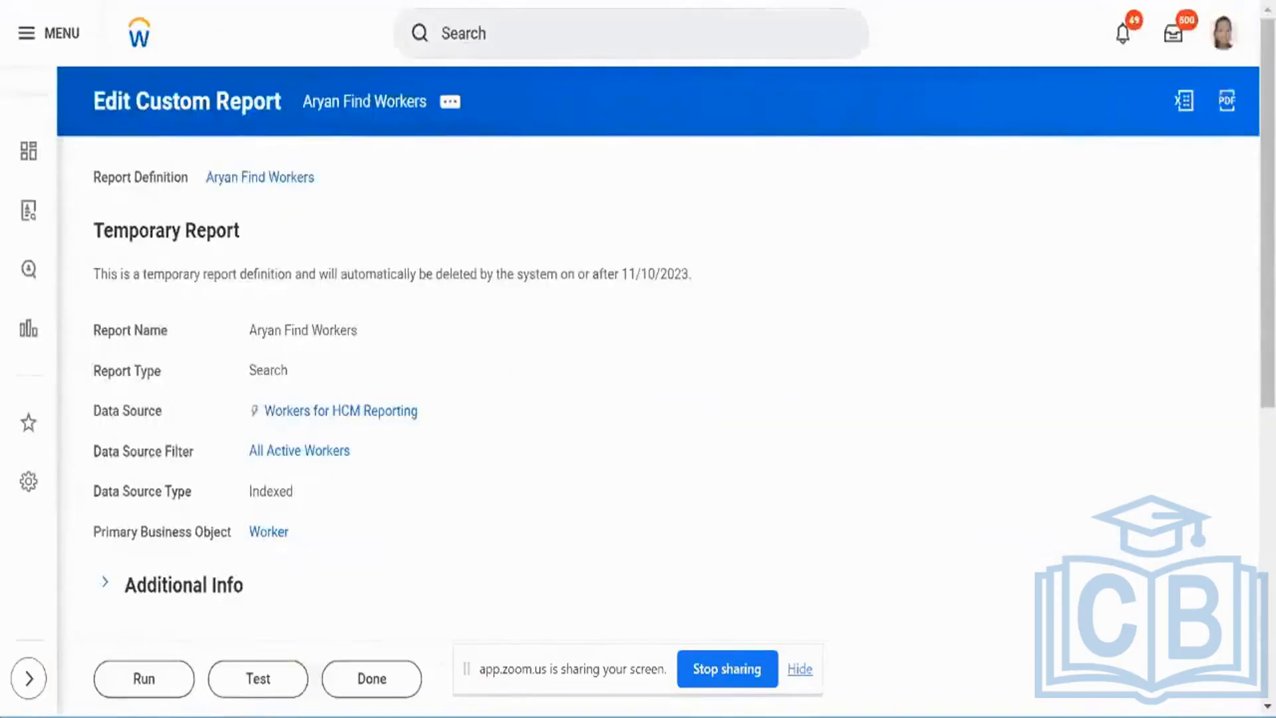
- Run the report leaving Employee Type blank, get 1274 workers, then return to Edit Custom Report
click(461, 101)
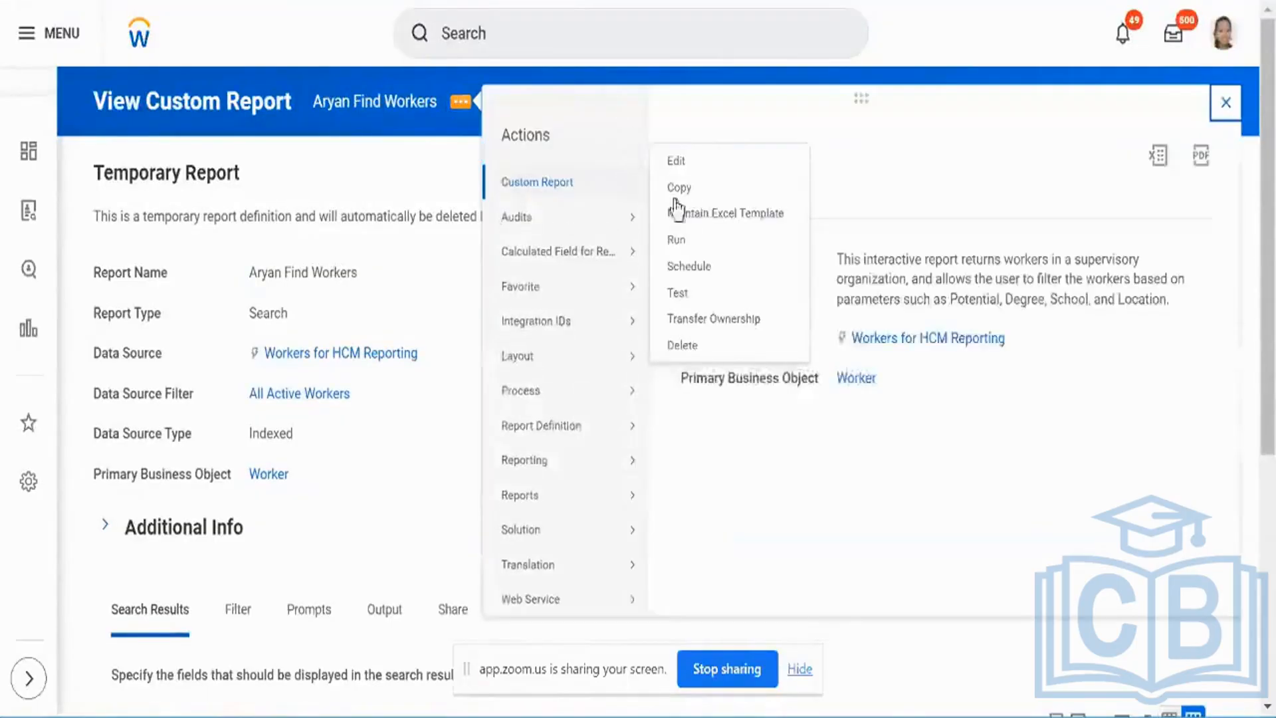
click(675, 238)
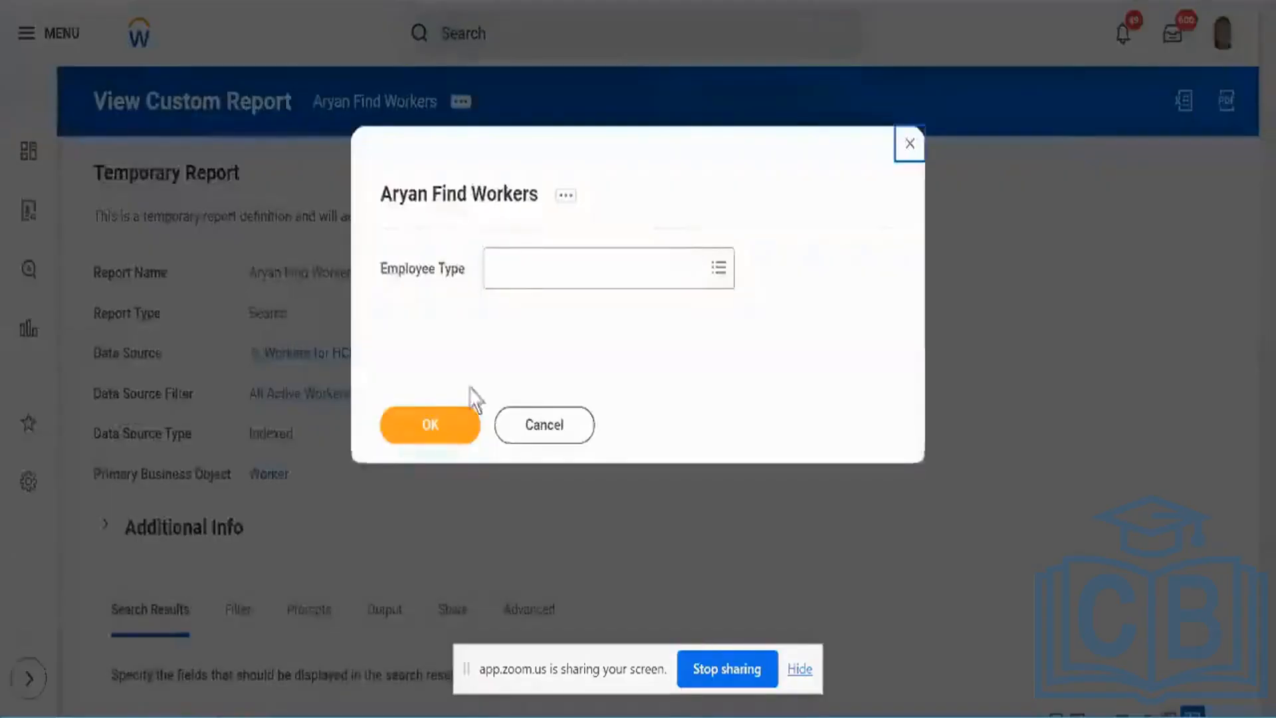
triple_click(396, 272)
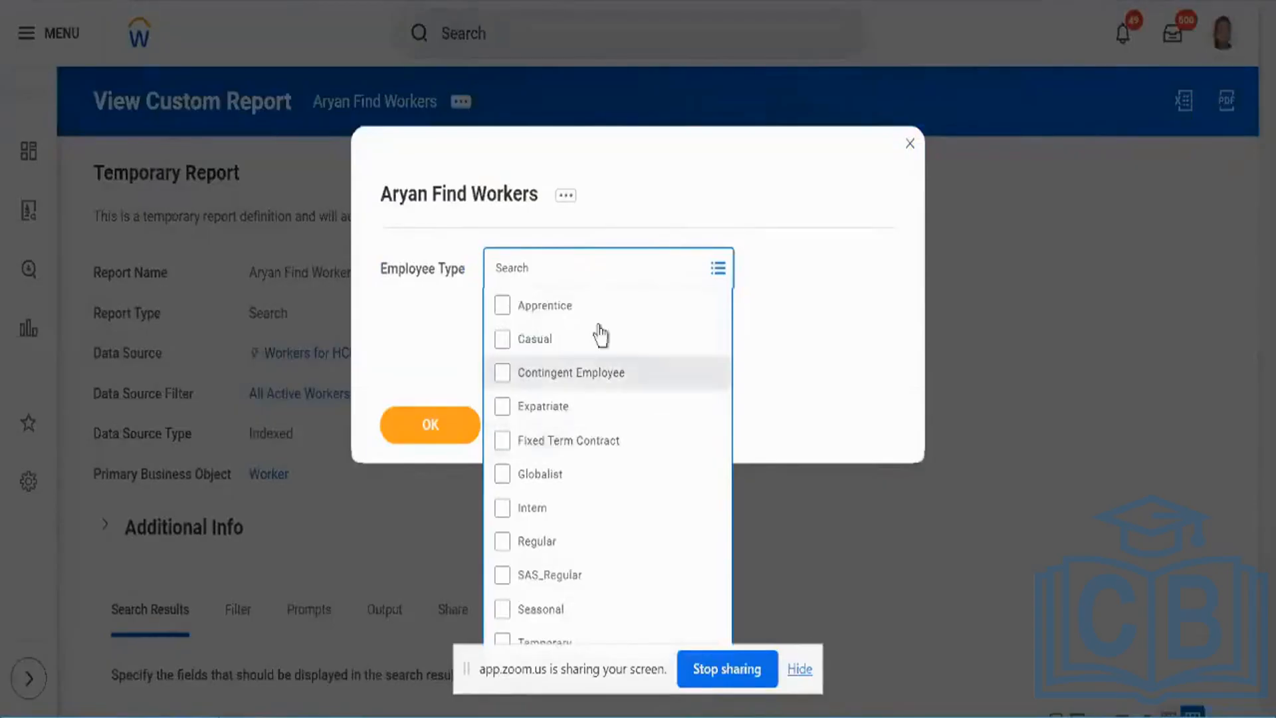
click(436, 322)
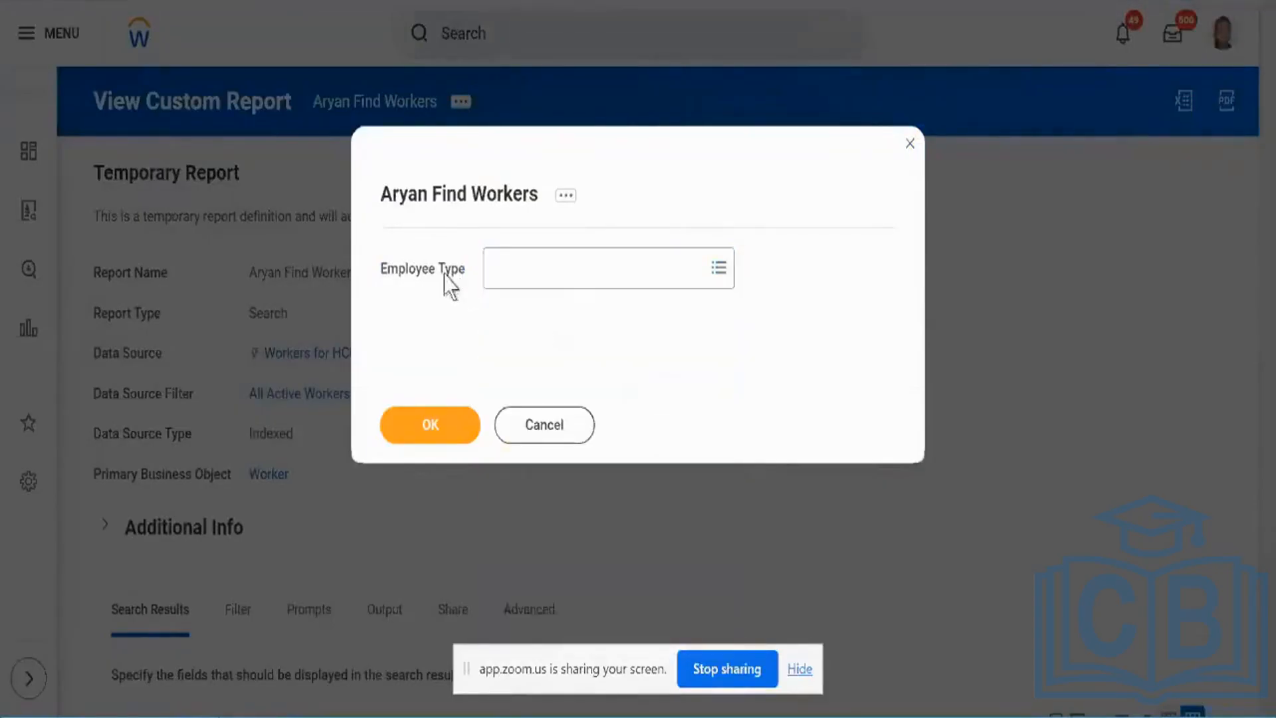
triple_click(390, 269)
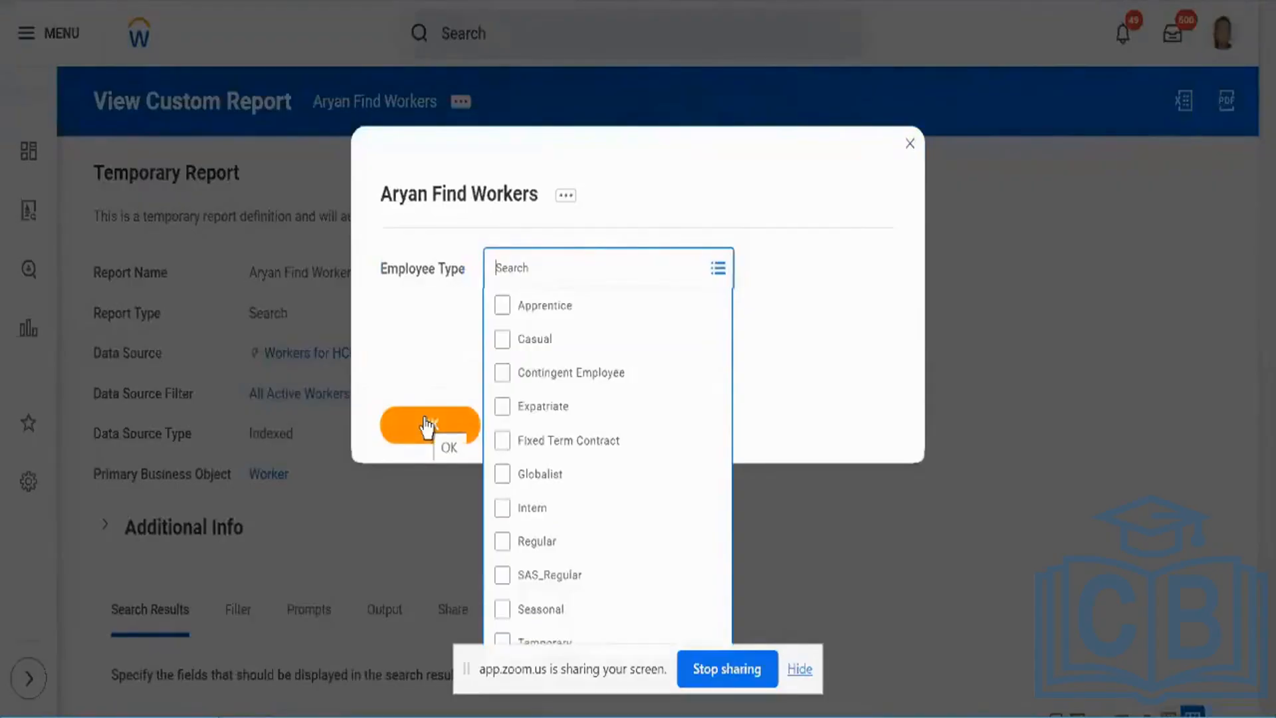
click(428, 293)
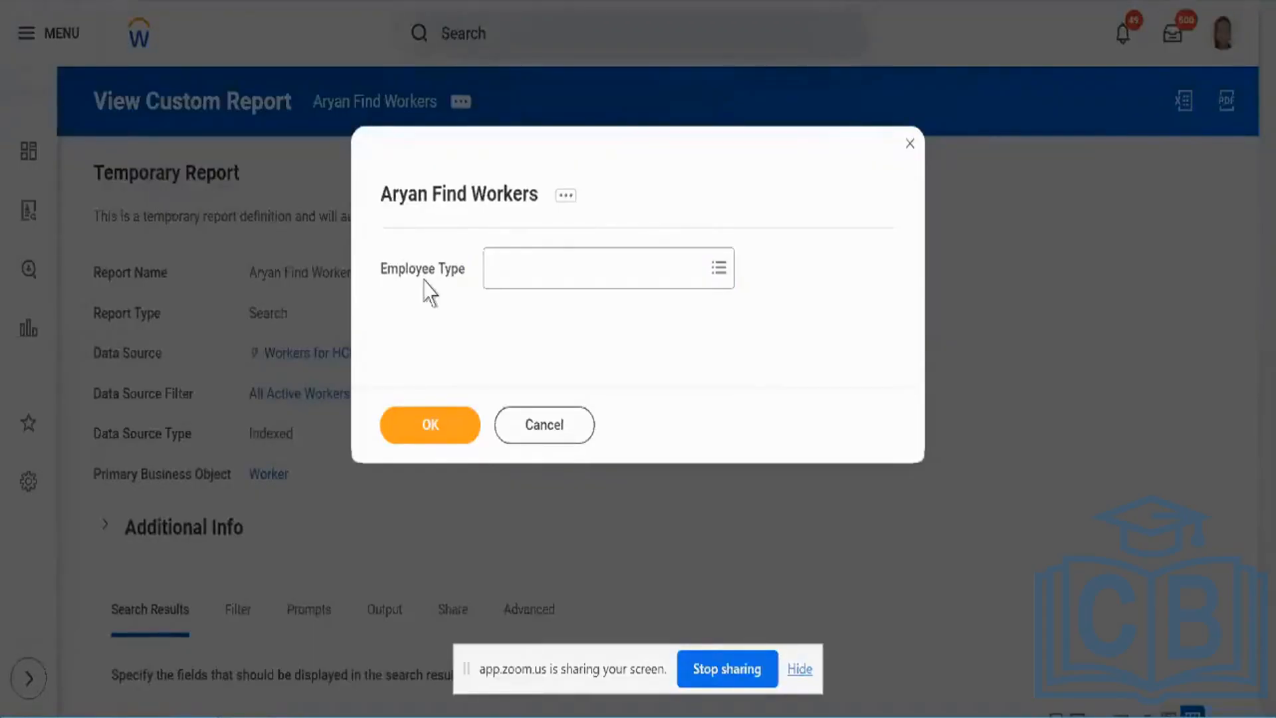
click(465, 444)
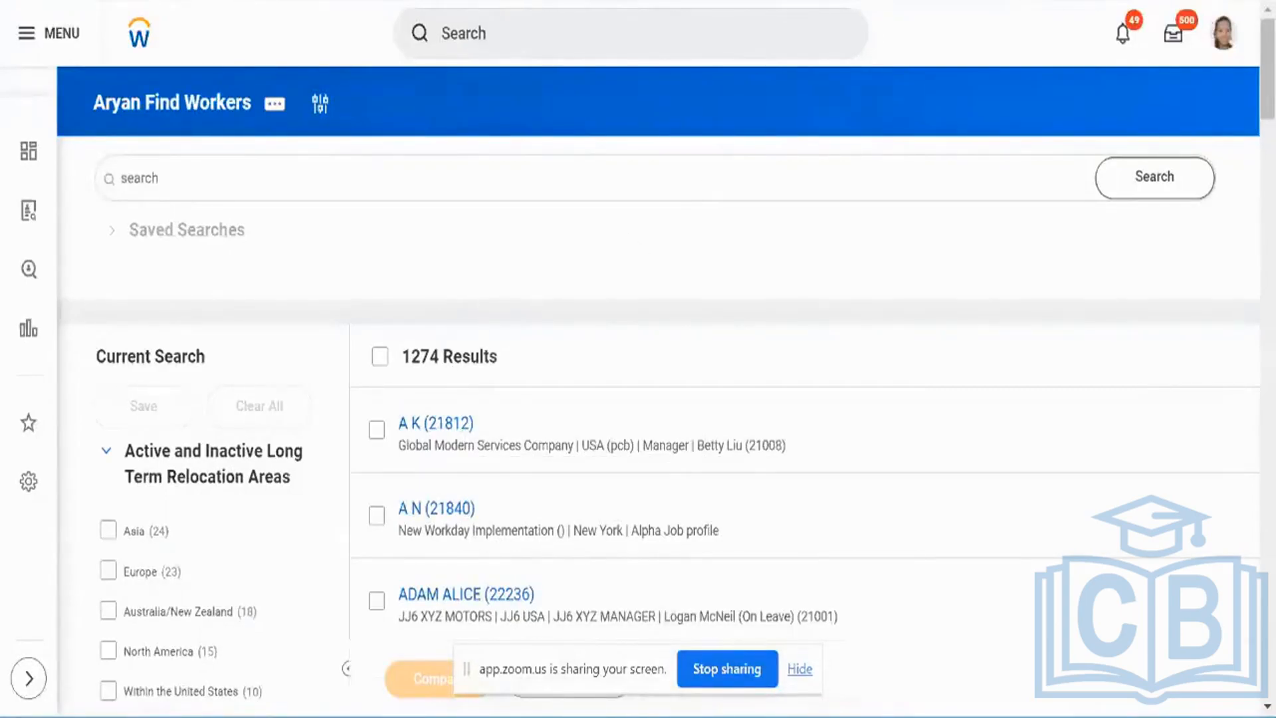
click(797, 2)
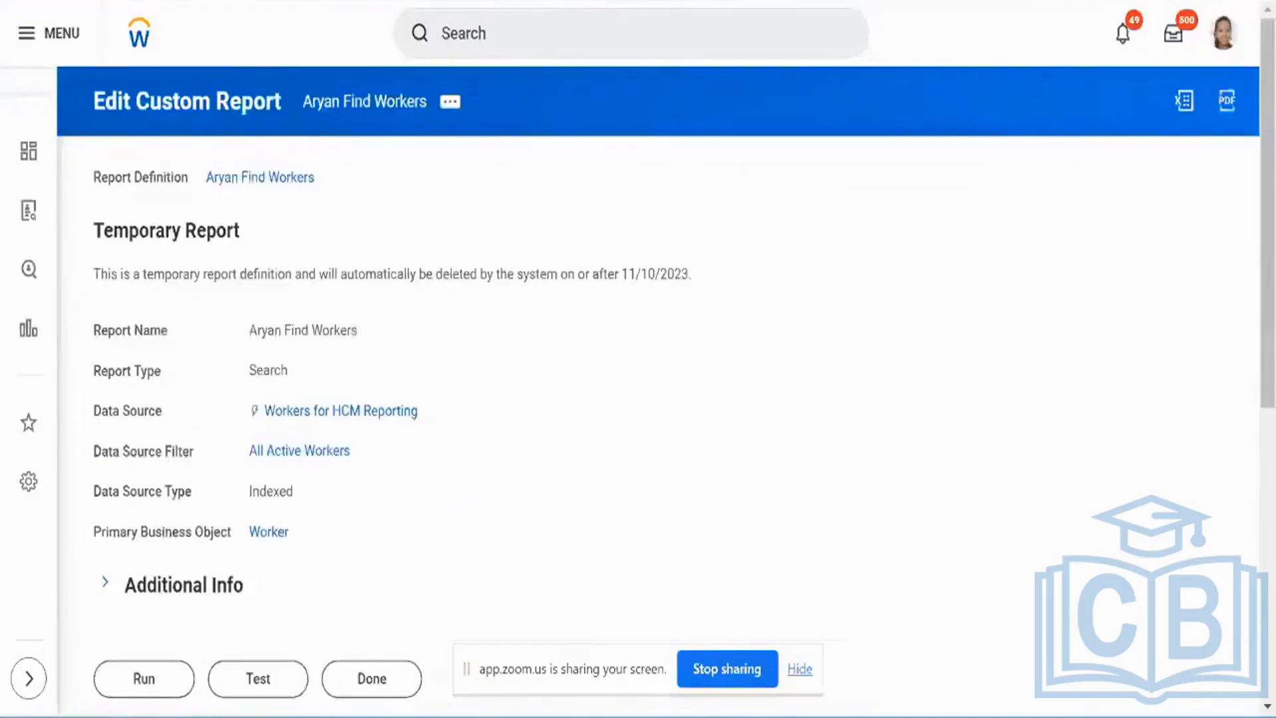
scroll(421, 490, down, 5)
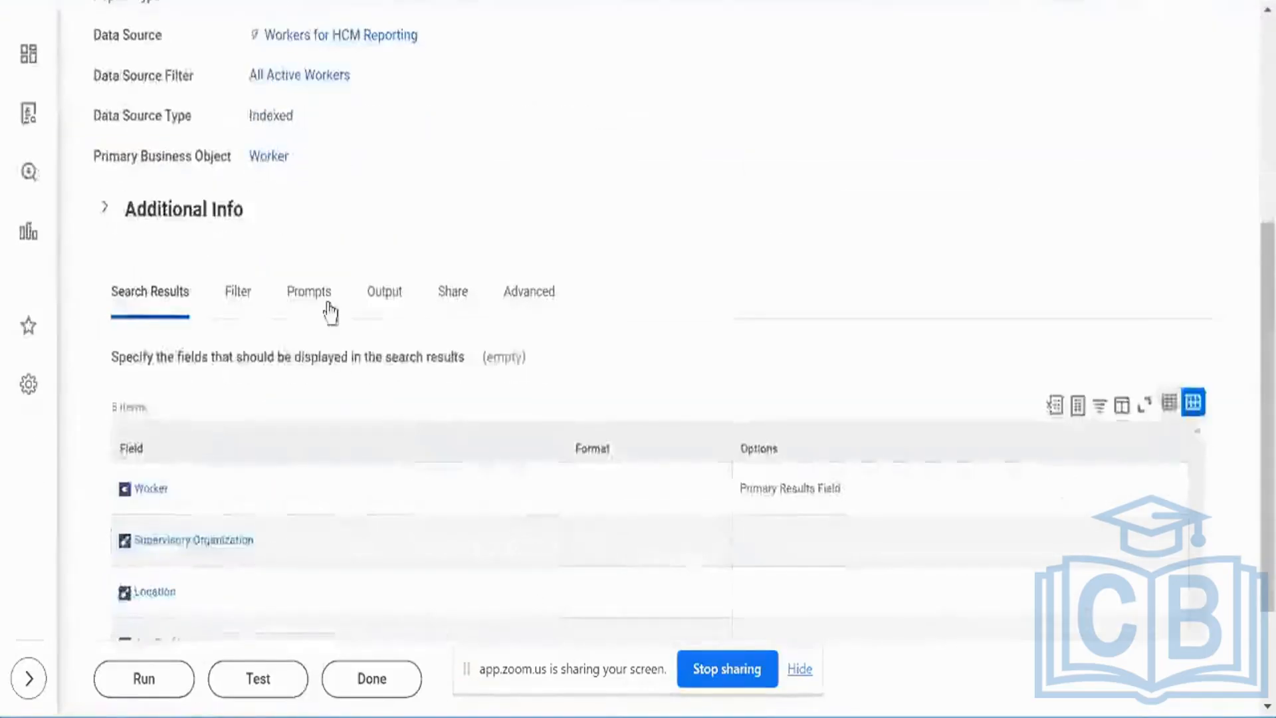
click(328, 303)
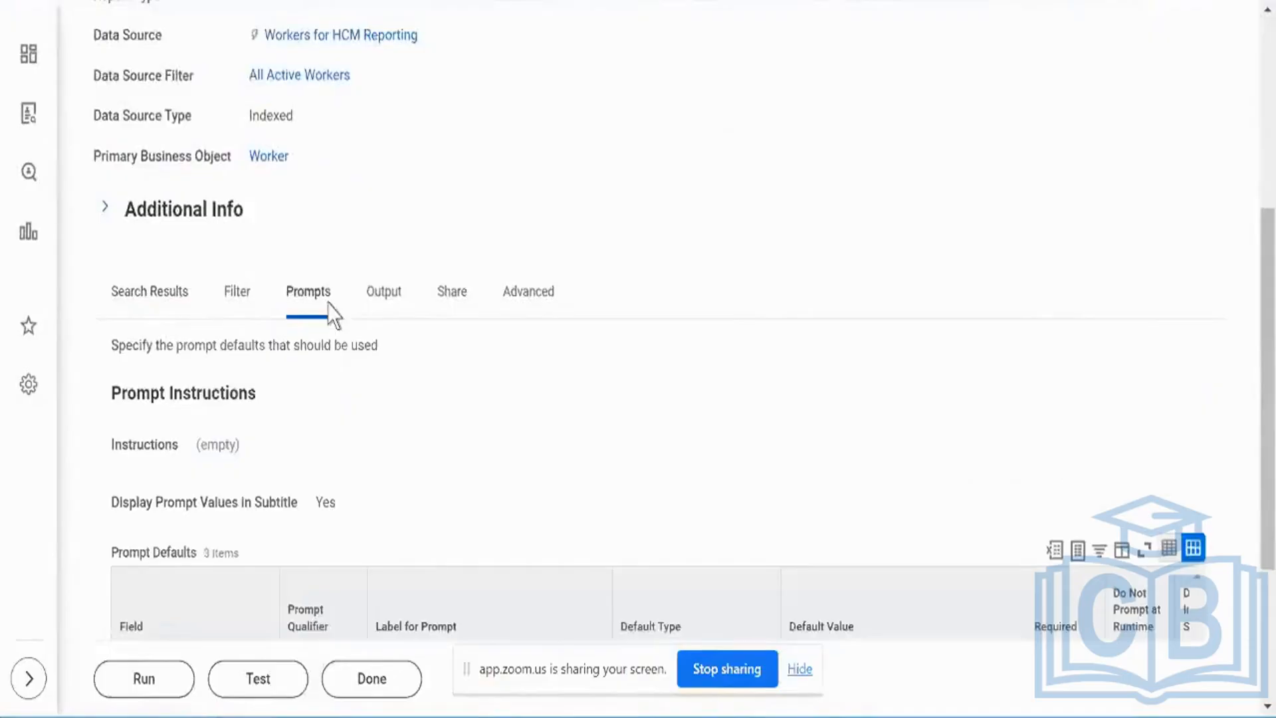
scroll(328, 312, down, 4)
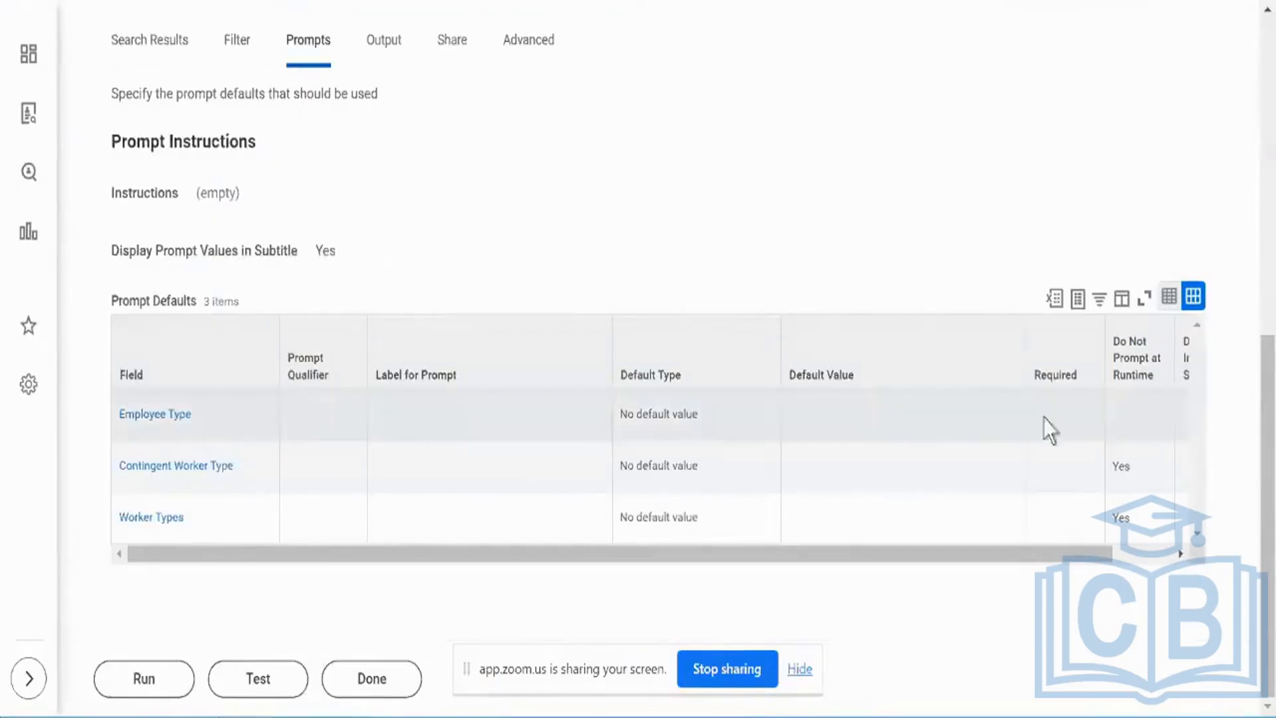
scroll(1043, 418, right, 2)
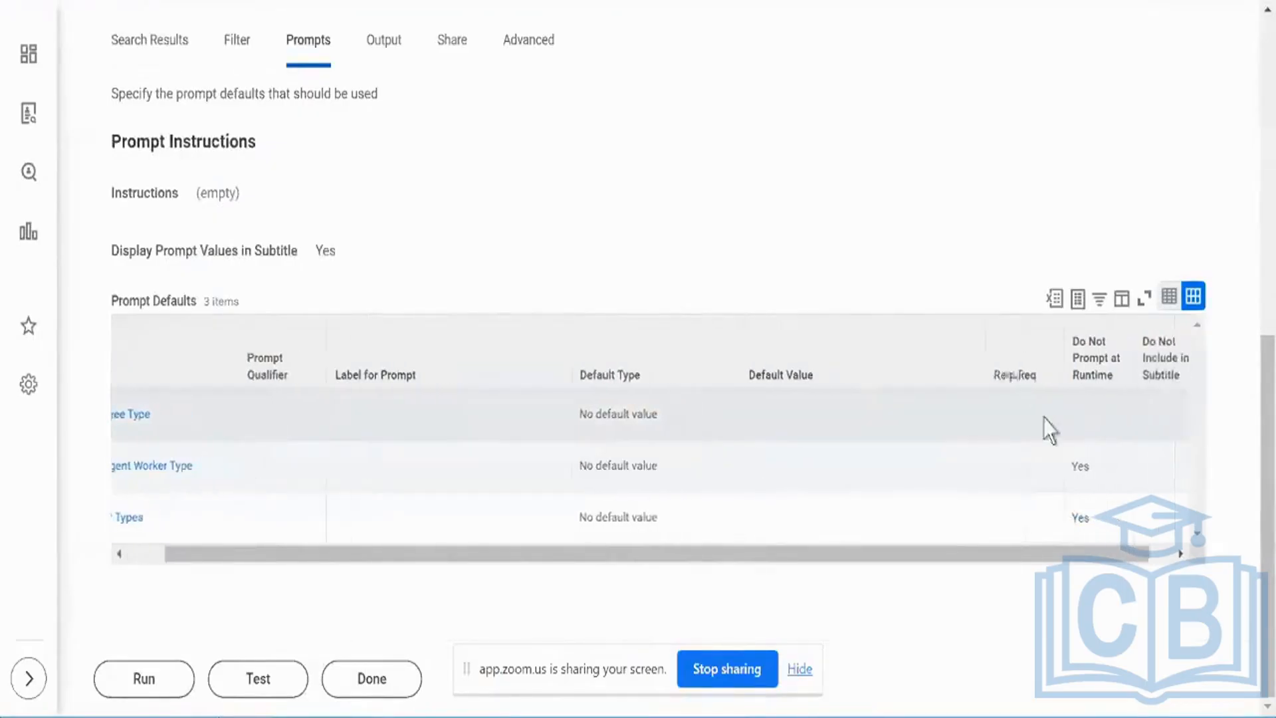
click(1002, 417)
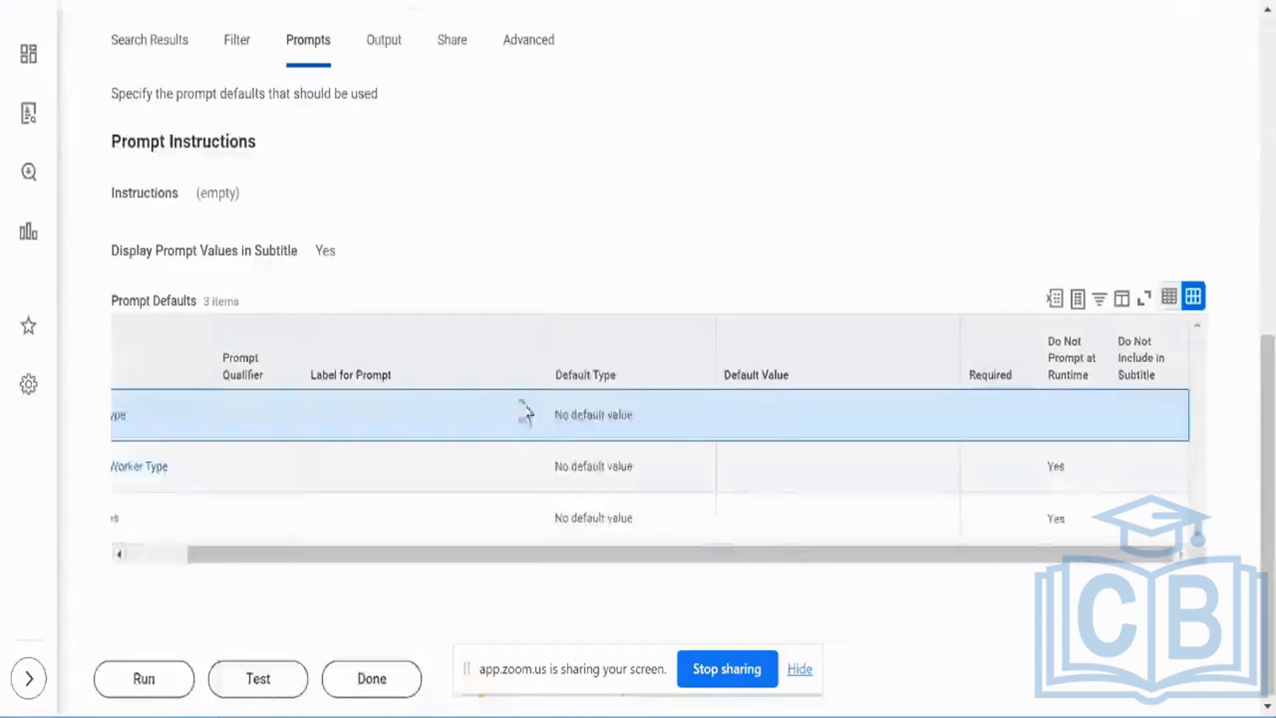
scroll(499, 412, left, 1)
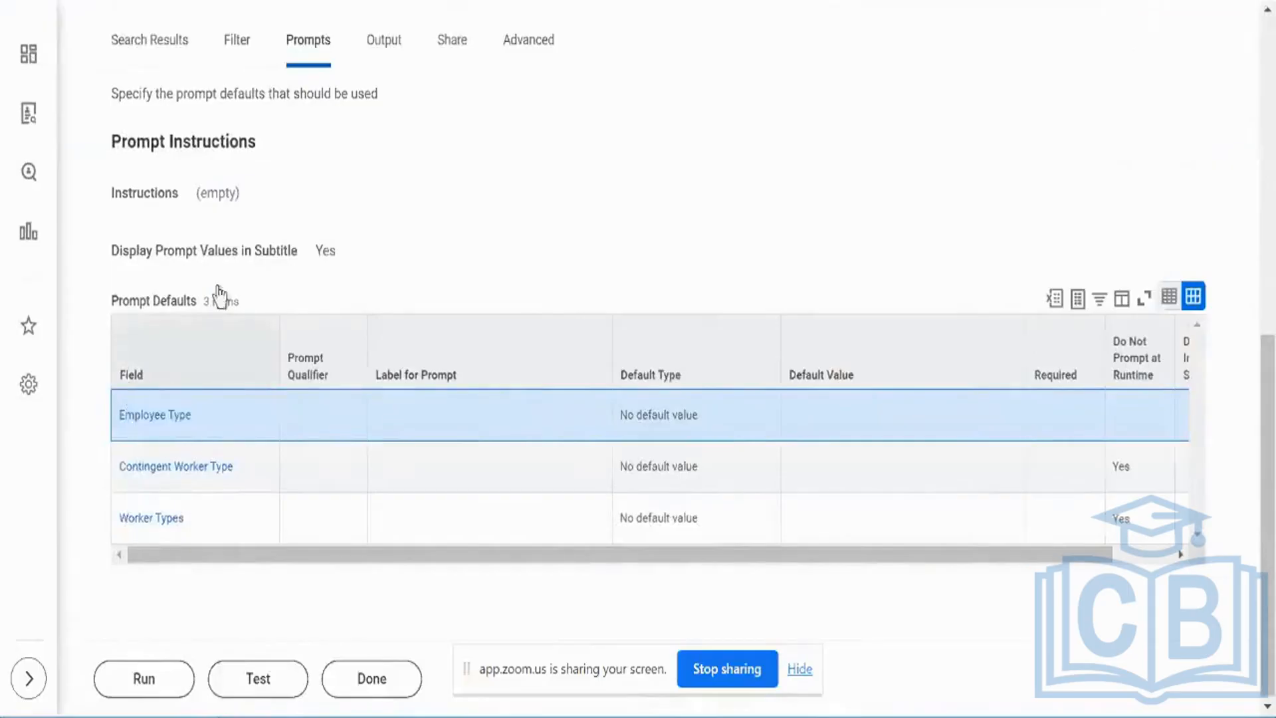
scroll(498, 133, up, 10)
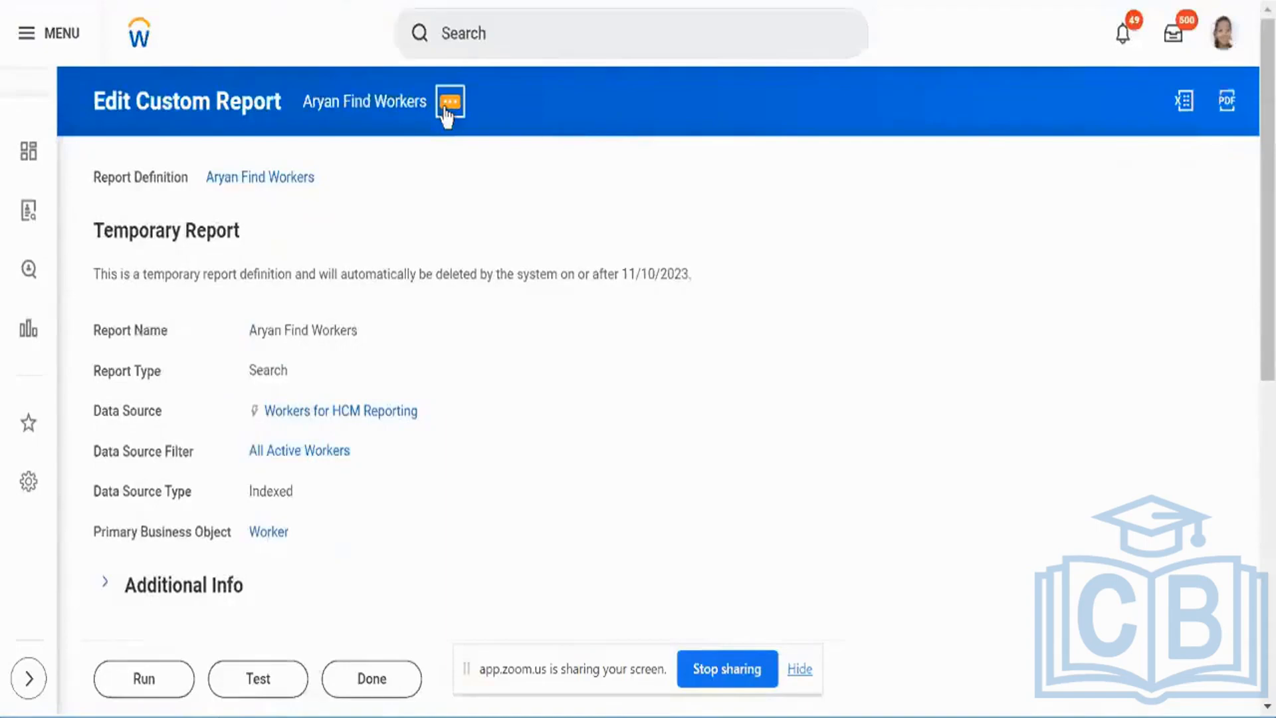
- Open the Aryan Find Workers report for editing on its Prompts tab
click(448, 105)
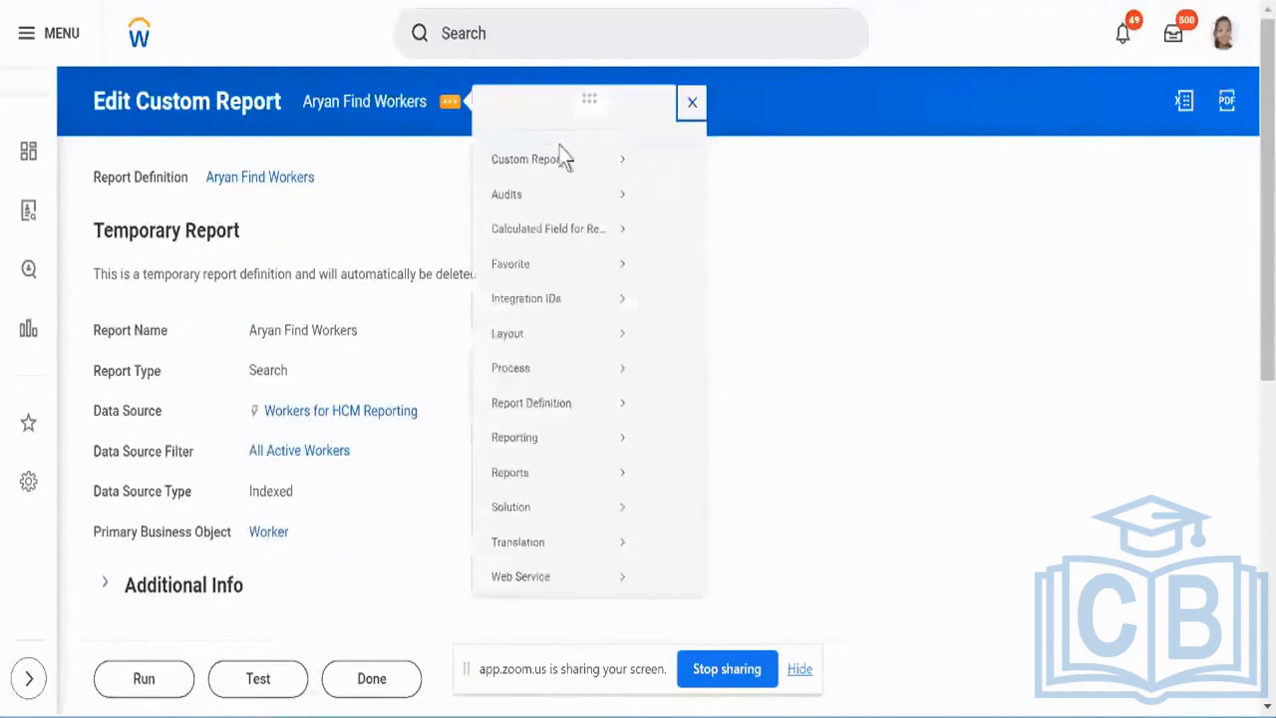
mouse_move(606, 186)
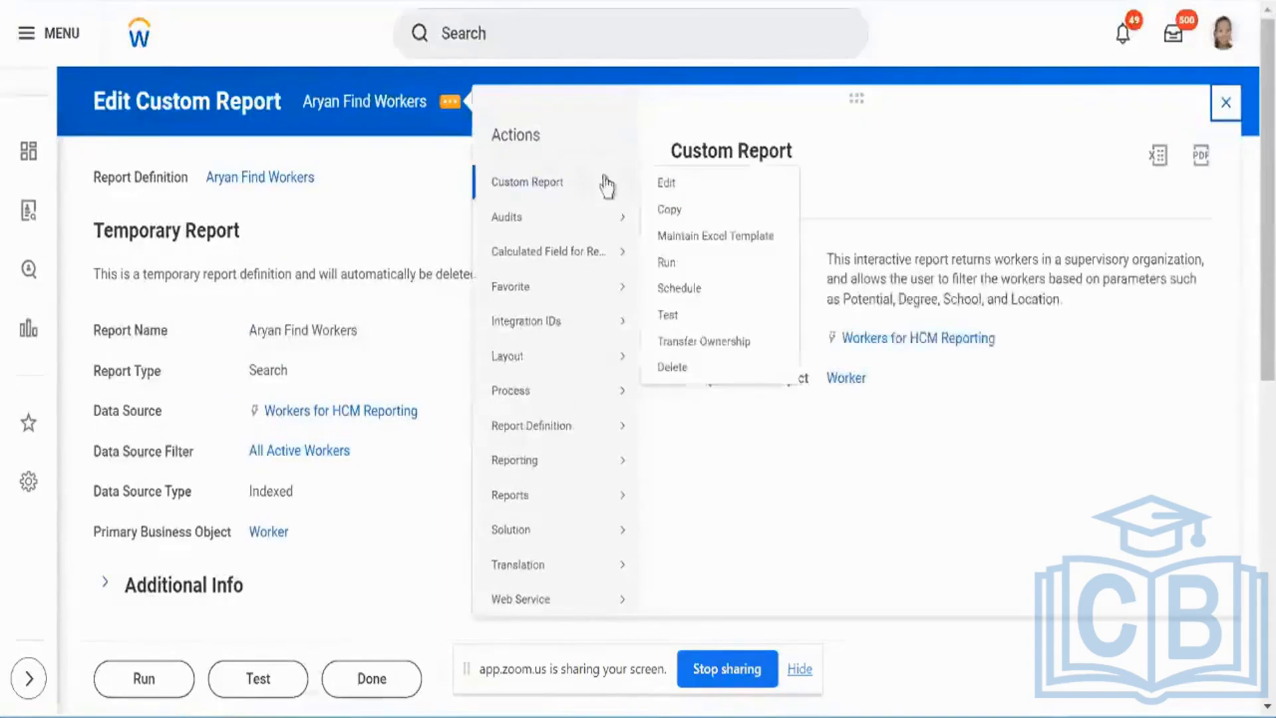
click(662, 182)
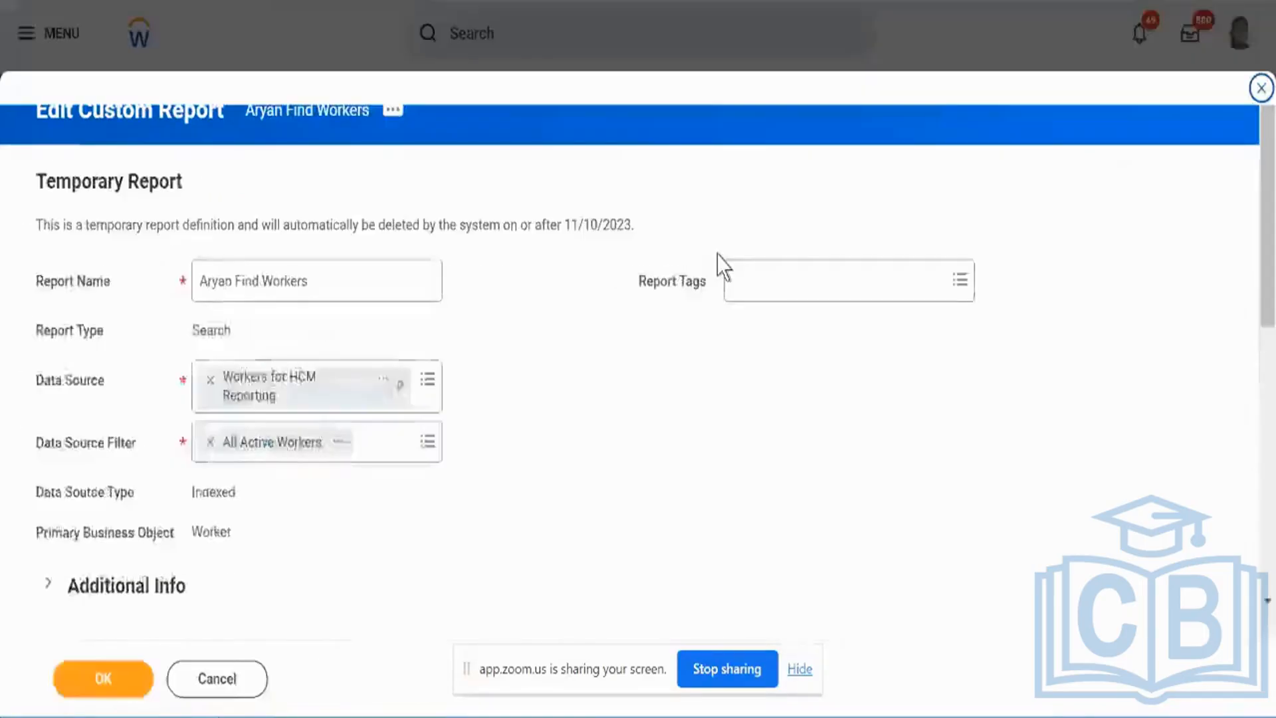
scroll(718, 265, down, 10)
click(264, 95)
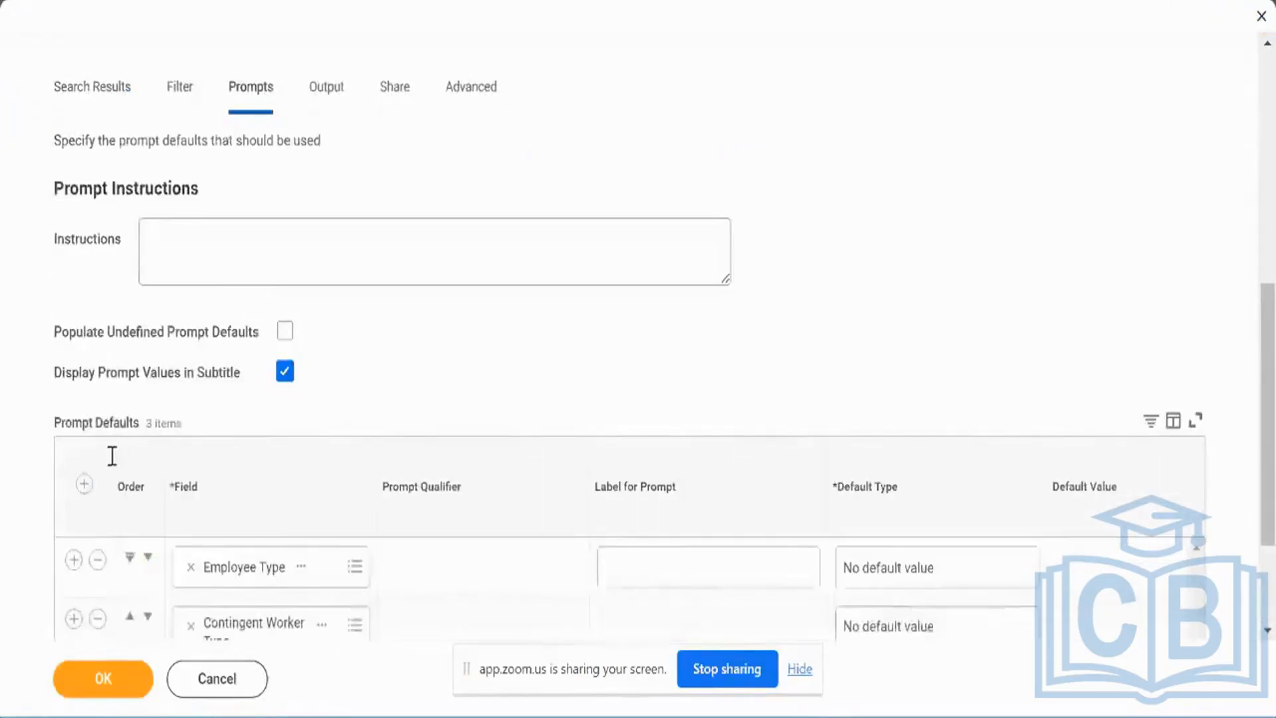
- Try a new prompt default row by searching 'sup org' and 'super', then remove the empty row
click(83, 483)
scroll(352, 369, down, 3)
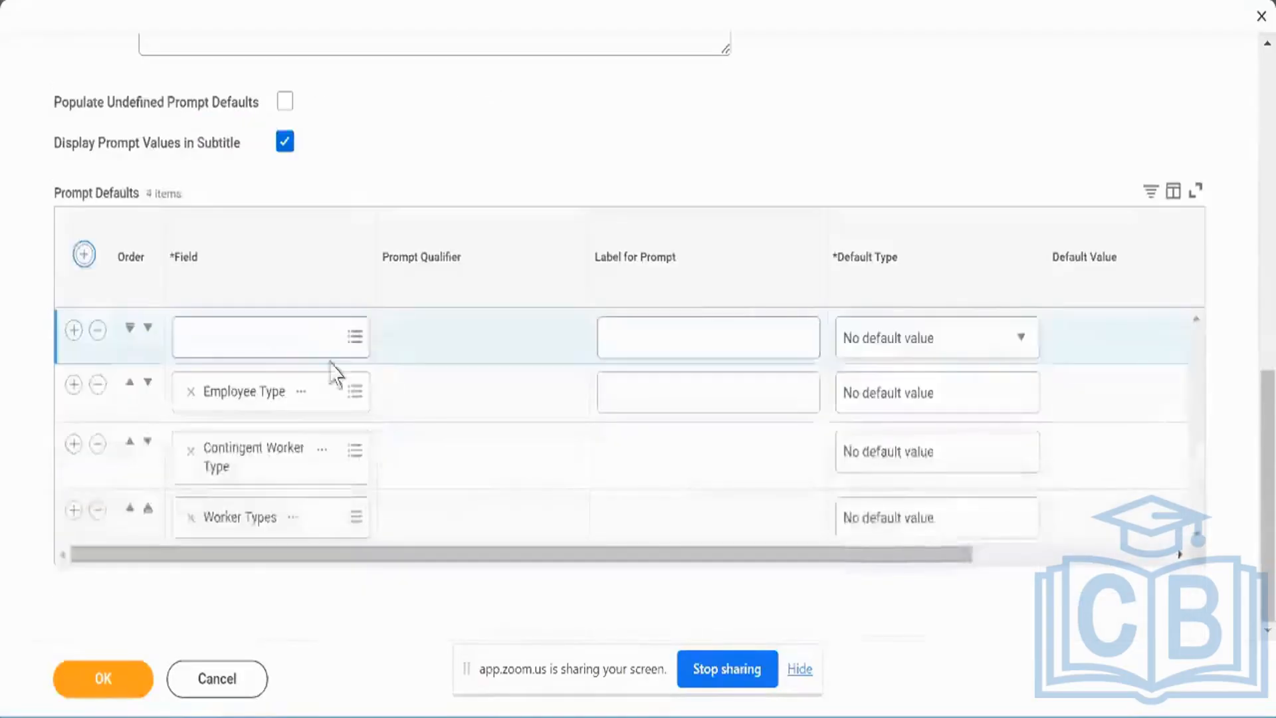
click(282, 353)
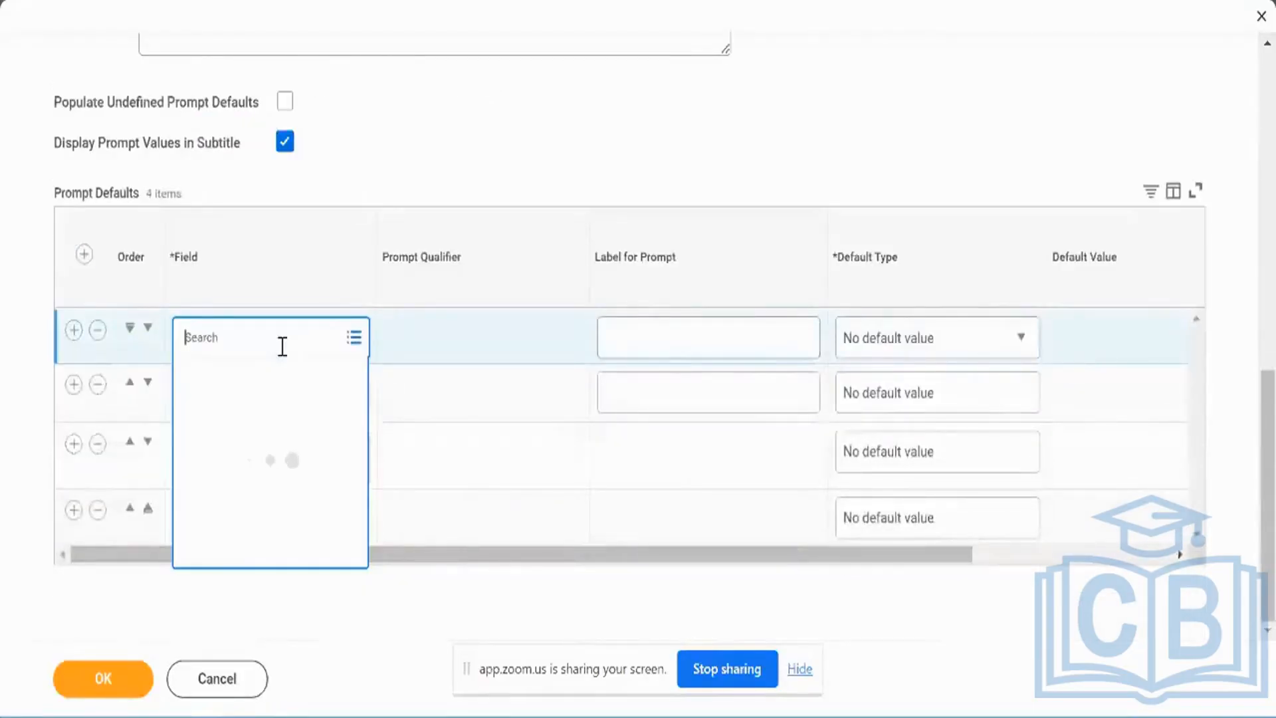
text(sup org)
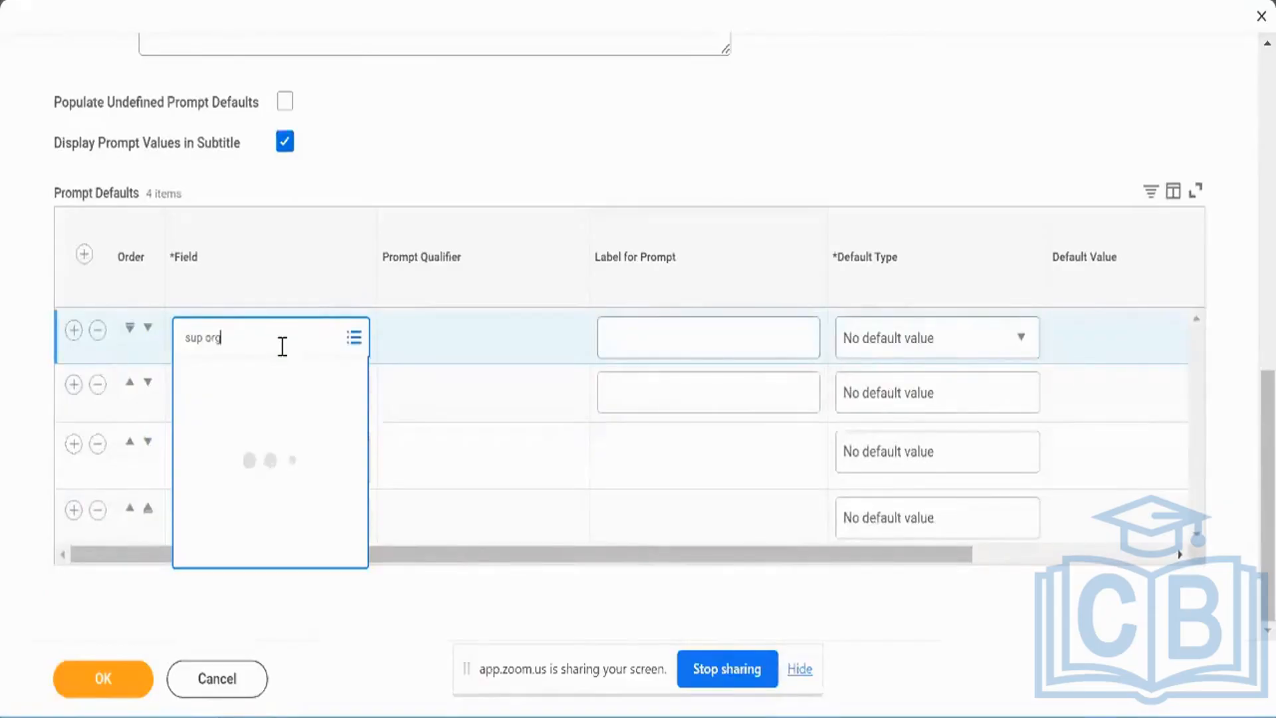
key(ctrl+a)
text(super)
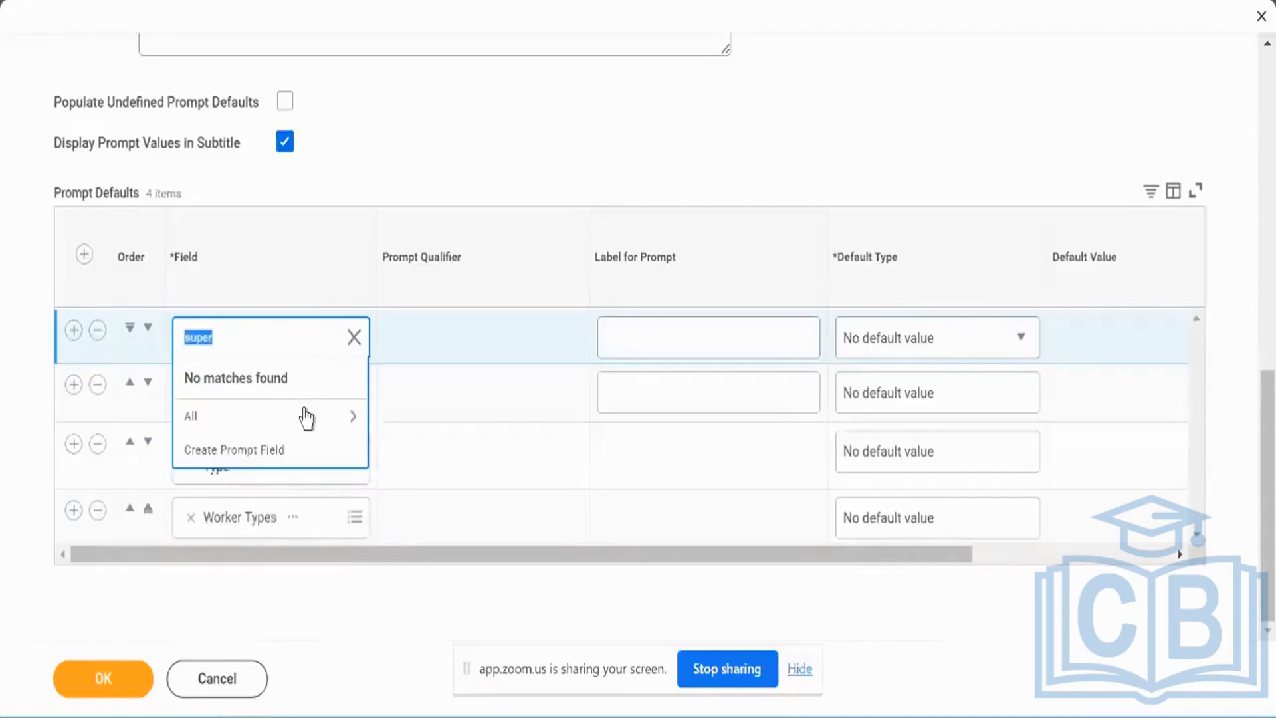
click(308, 421)
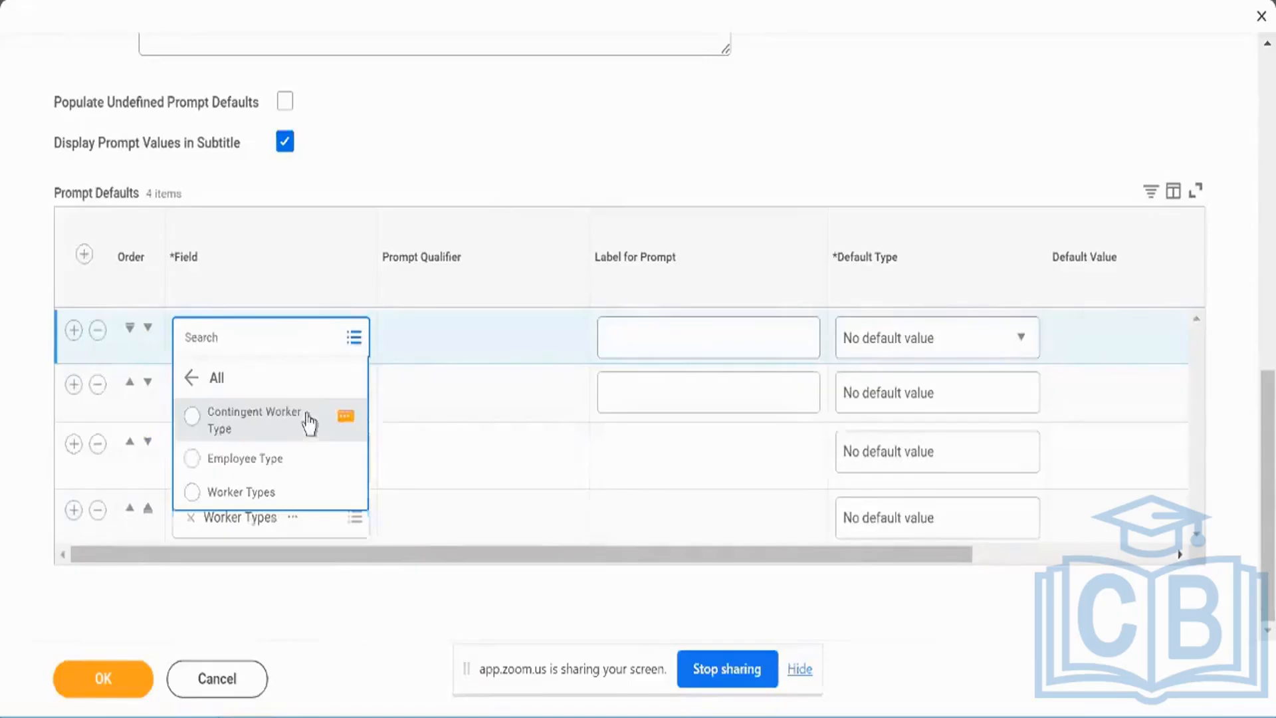
click(309, 422)
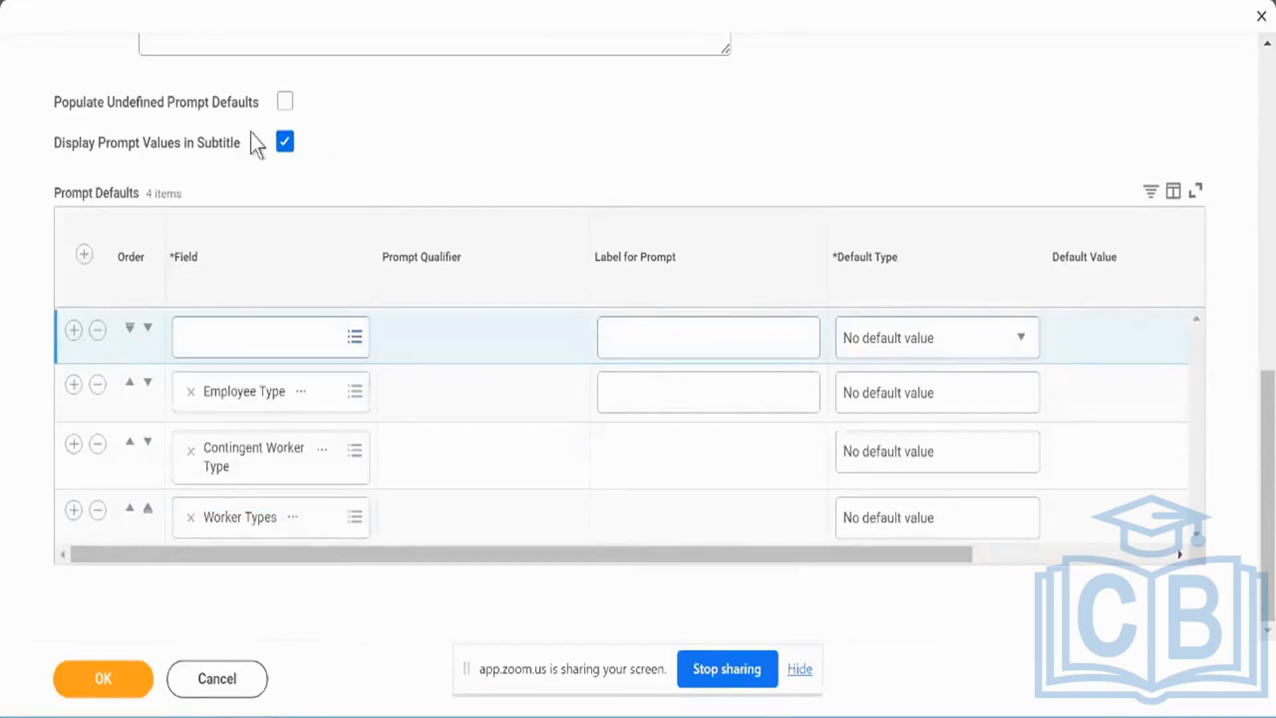
click(95, 335)
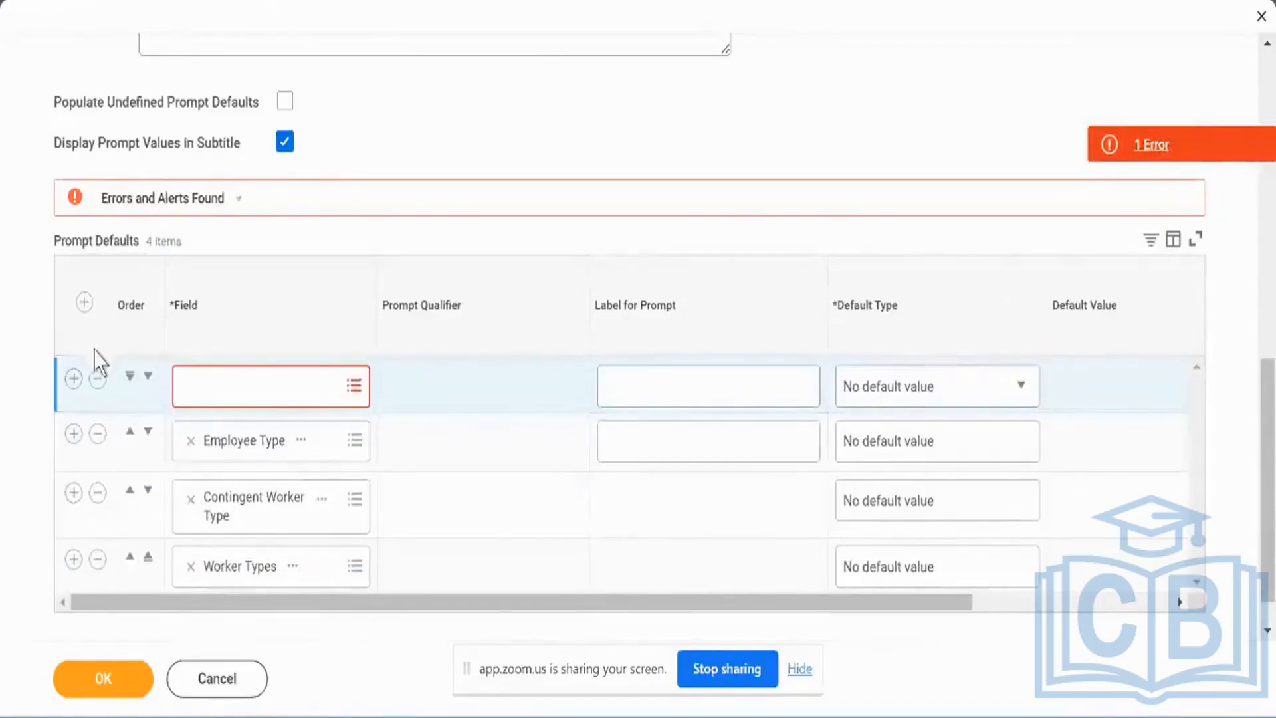
click(97, 379)
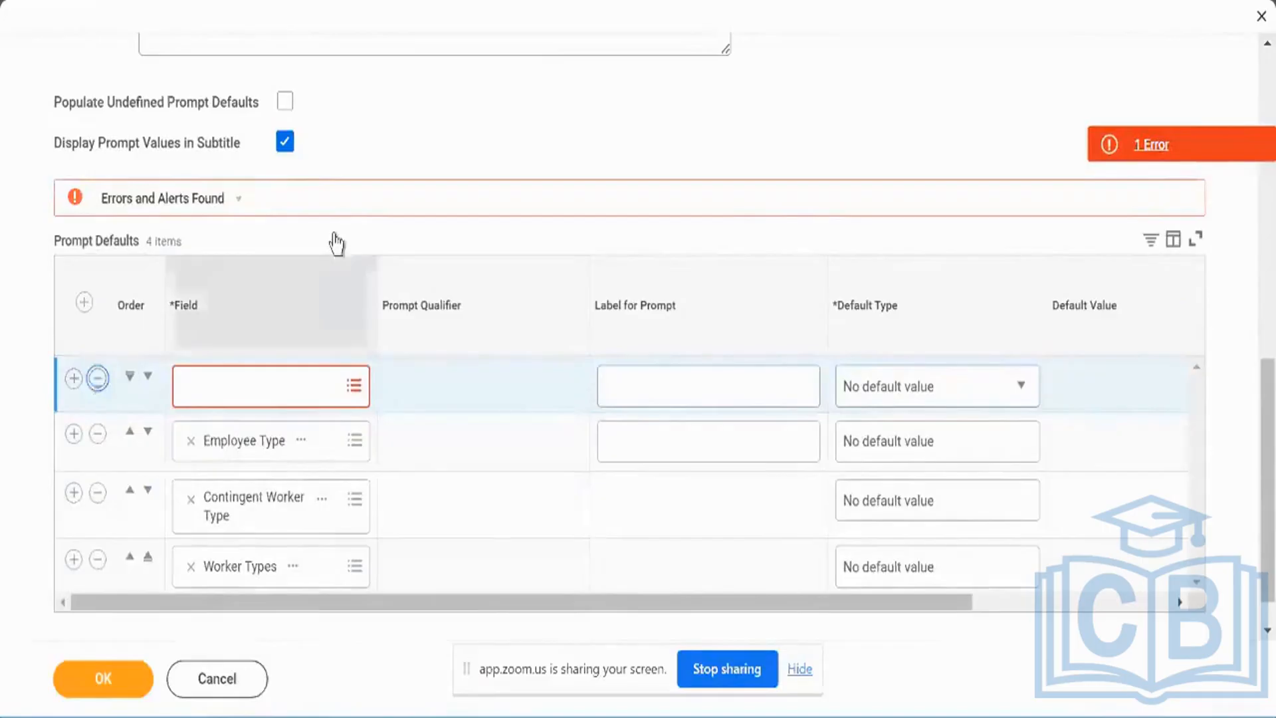
scroll(342, 233, up, 6)
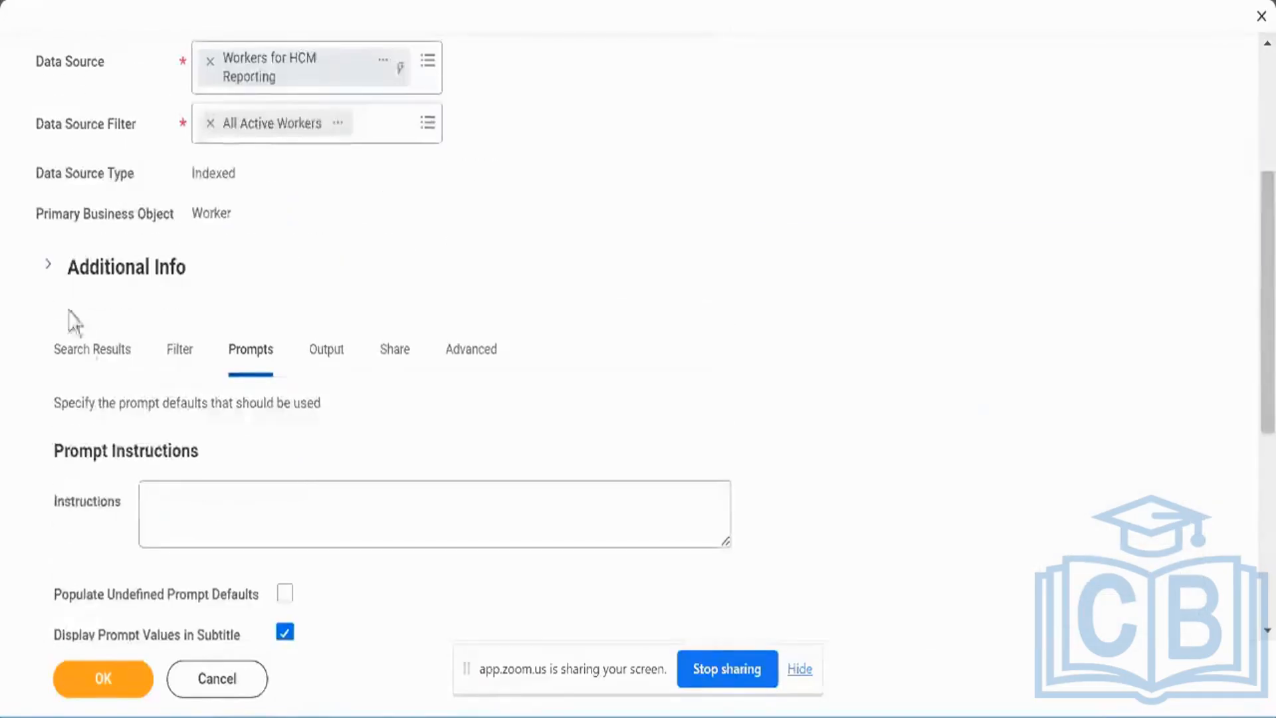
- Add Supervisory Organization as a sixth search result field below Manager - Level 01
click(92, 347)
scroll(265, 305, down, 4)
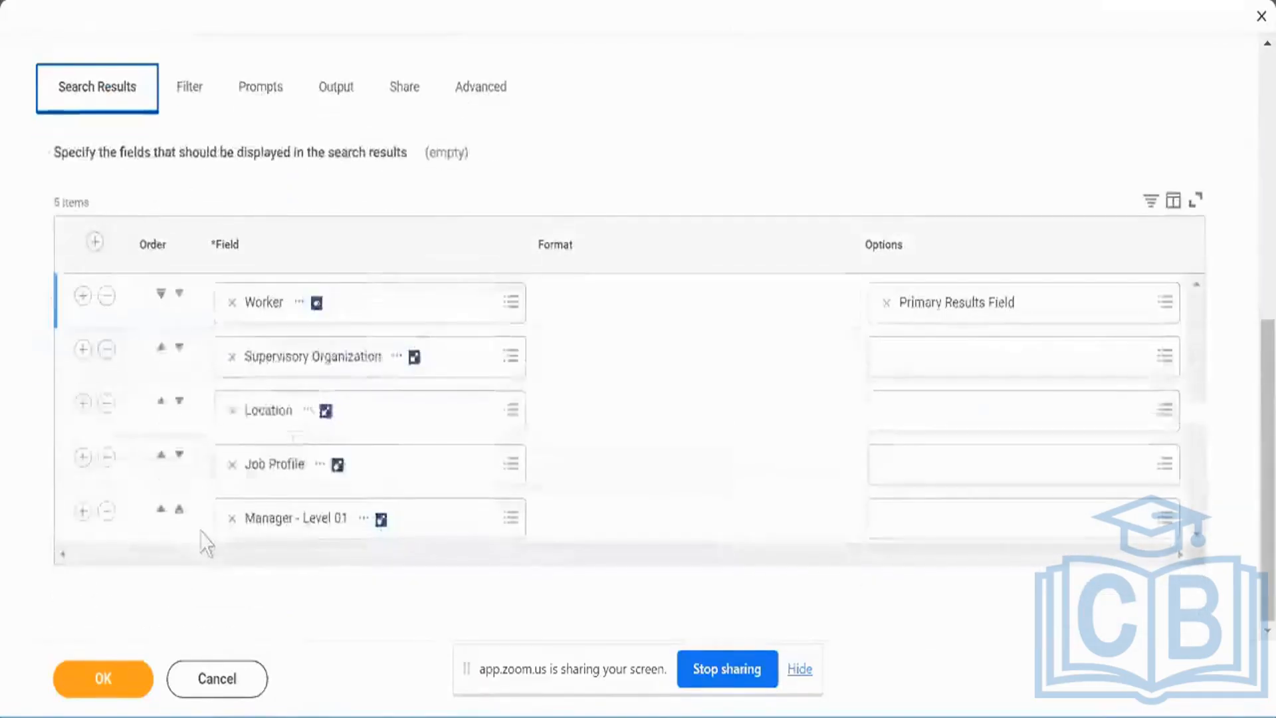
click(81, 511)
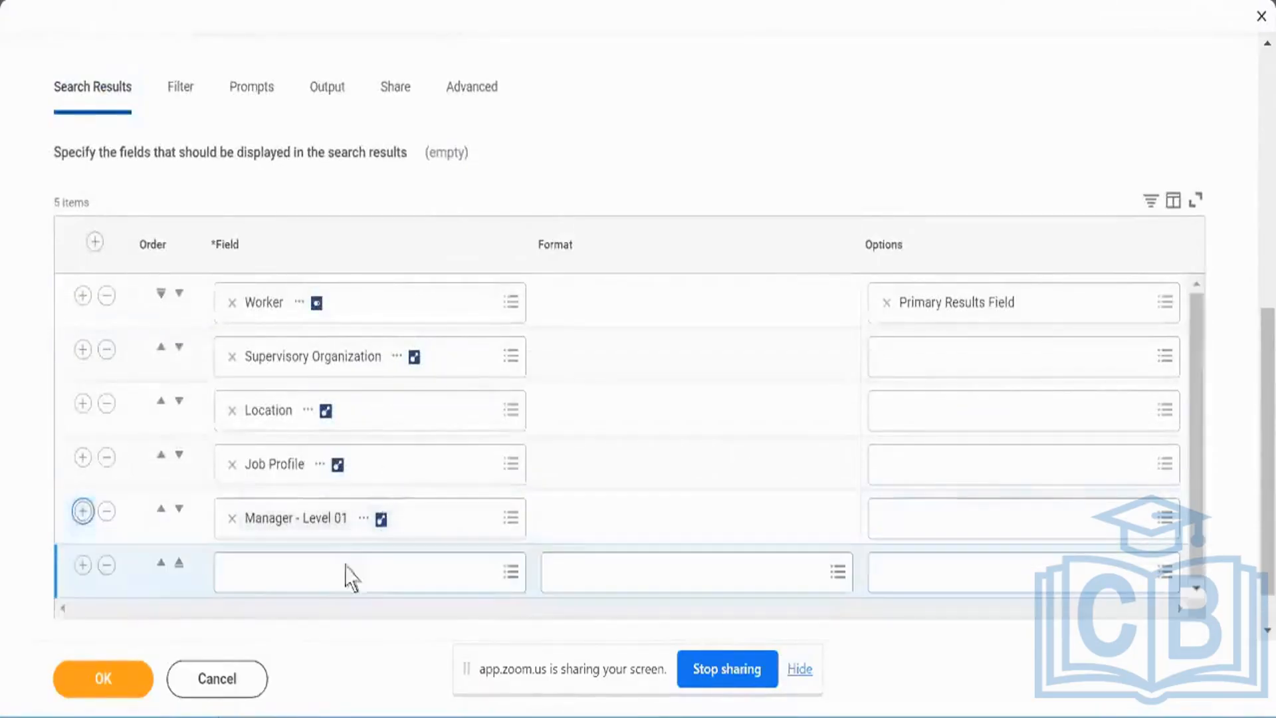
click(339, 558)
text(sup)
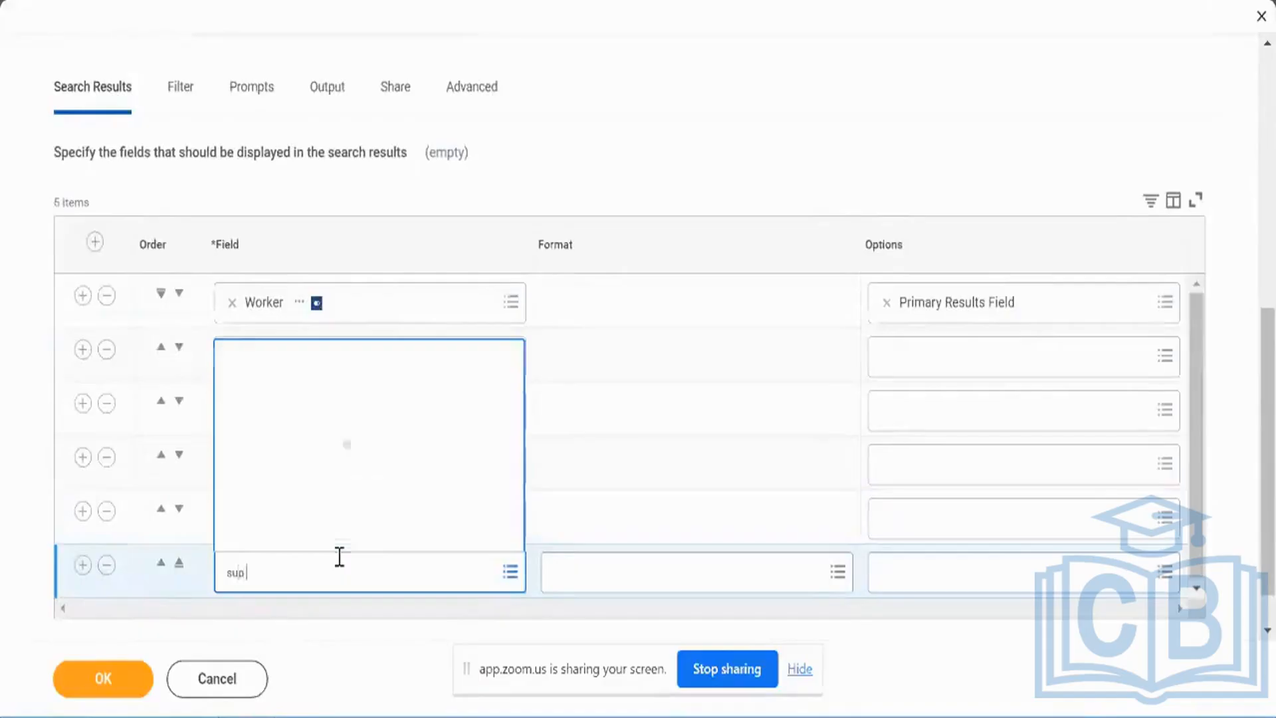
text( org)
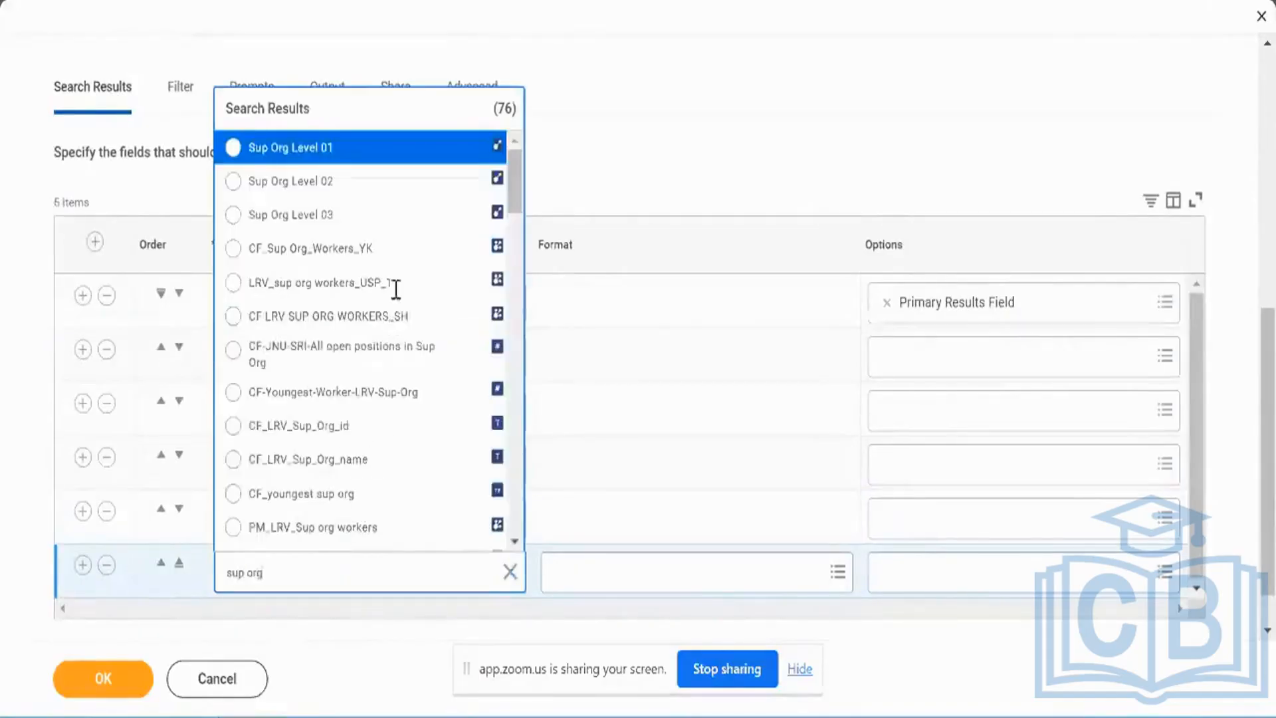
scroll(415, 322, down, 5)
scroll(416, 324, down, 1)
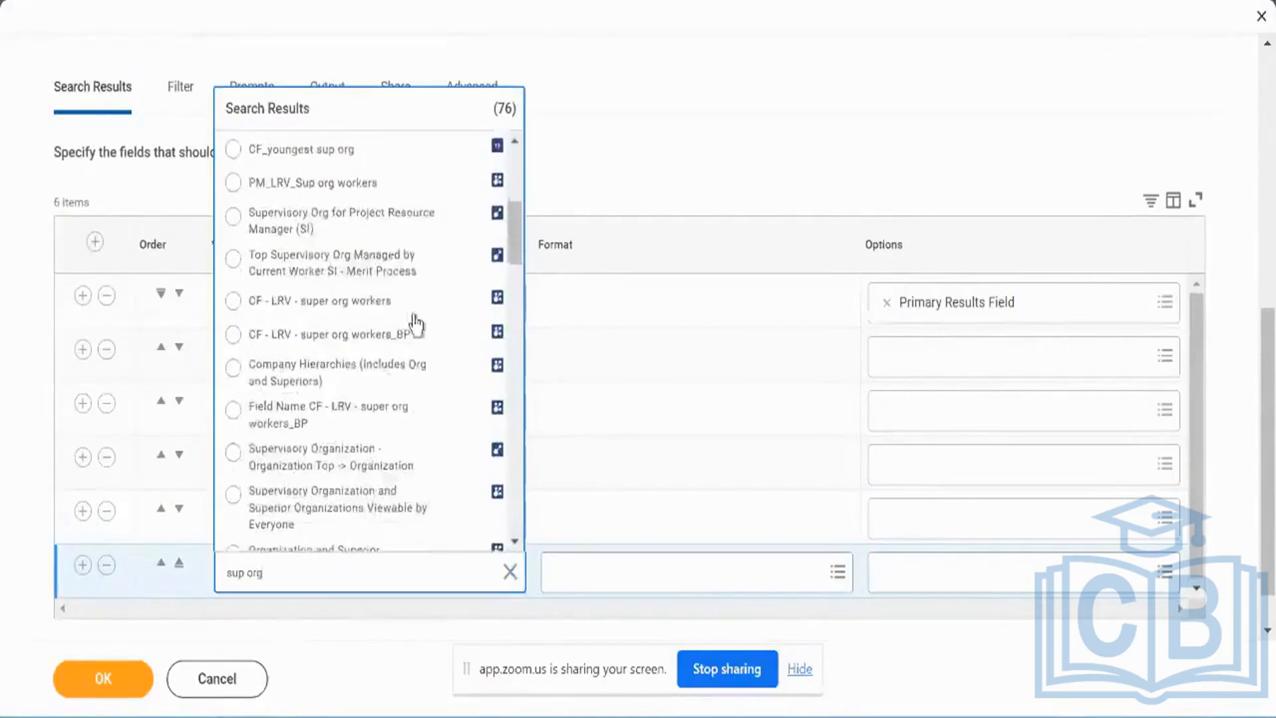
scroll(417, 325, down, 4)
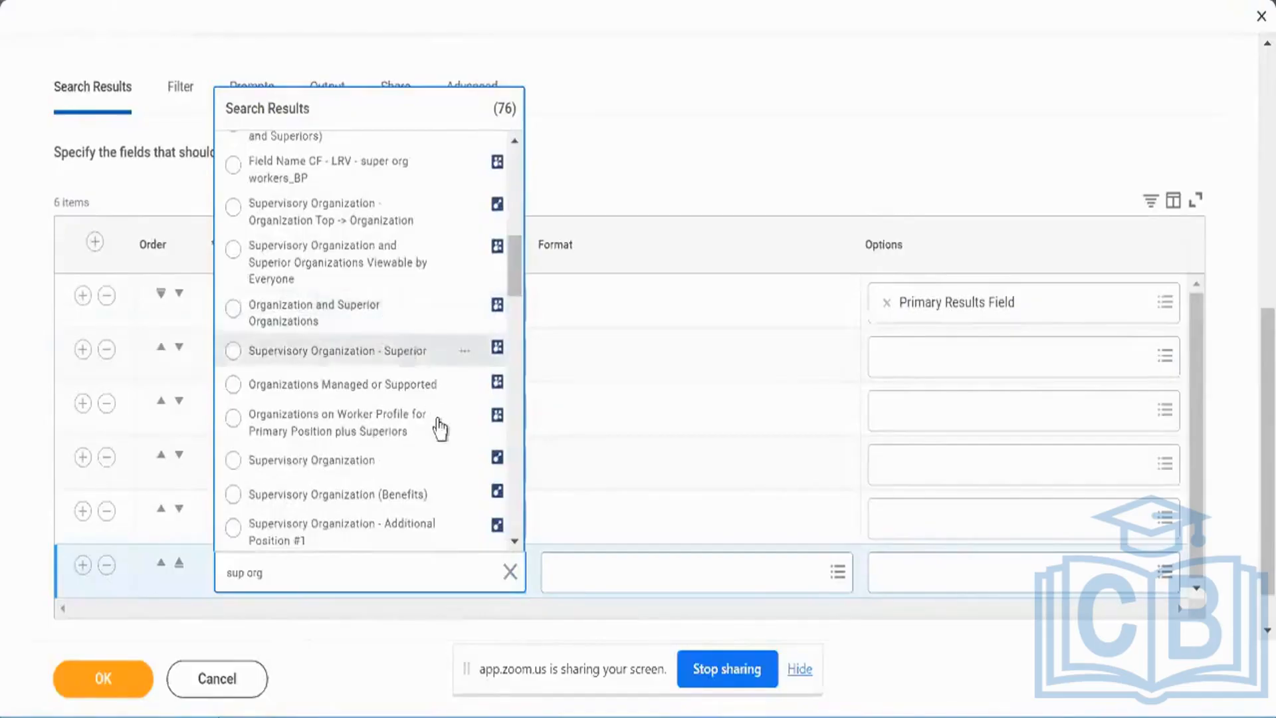
click(465, 460)
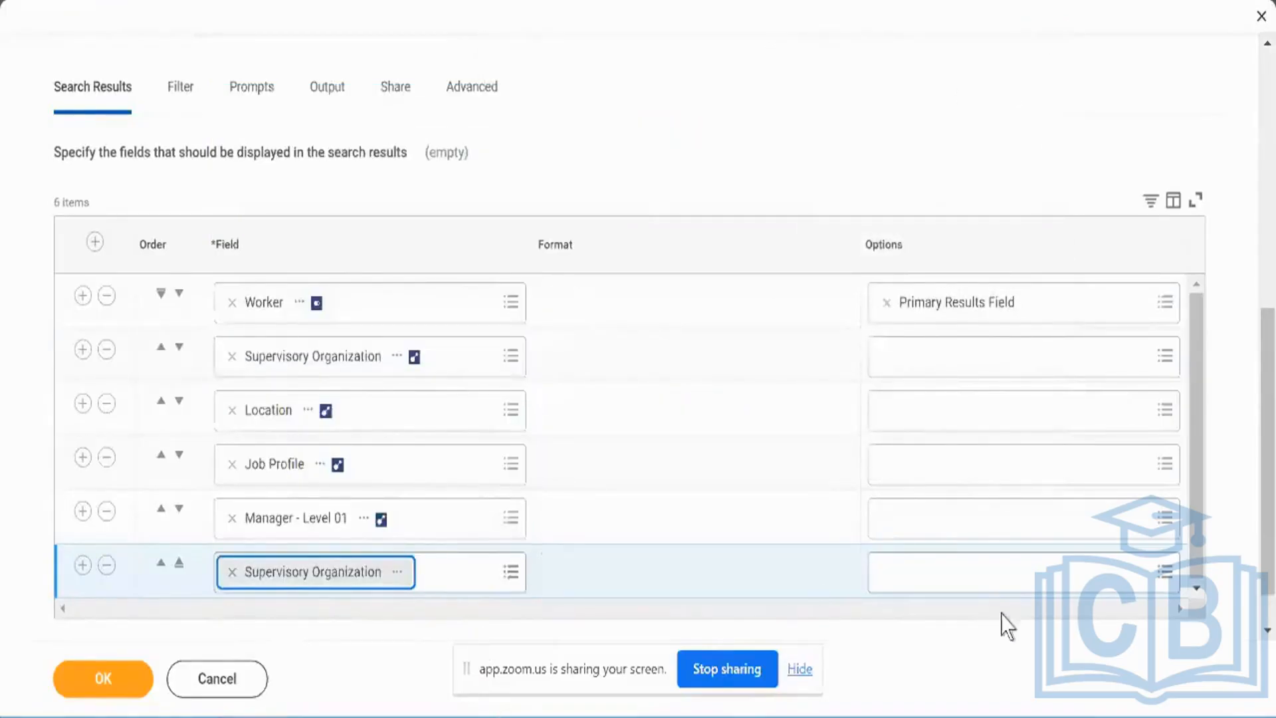
- Check the new field's options and the Filter tab, then delete the duplicate Supervisory Organization row
click(1017, 573)
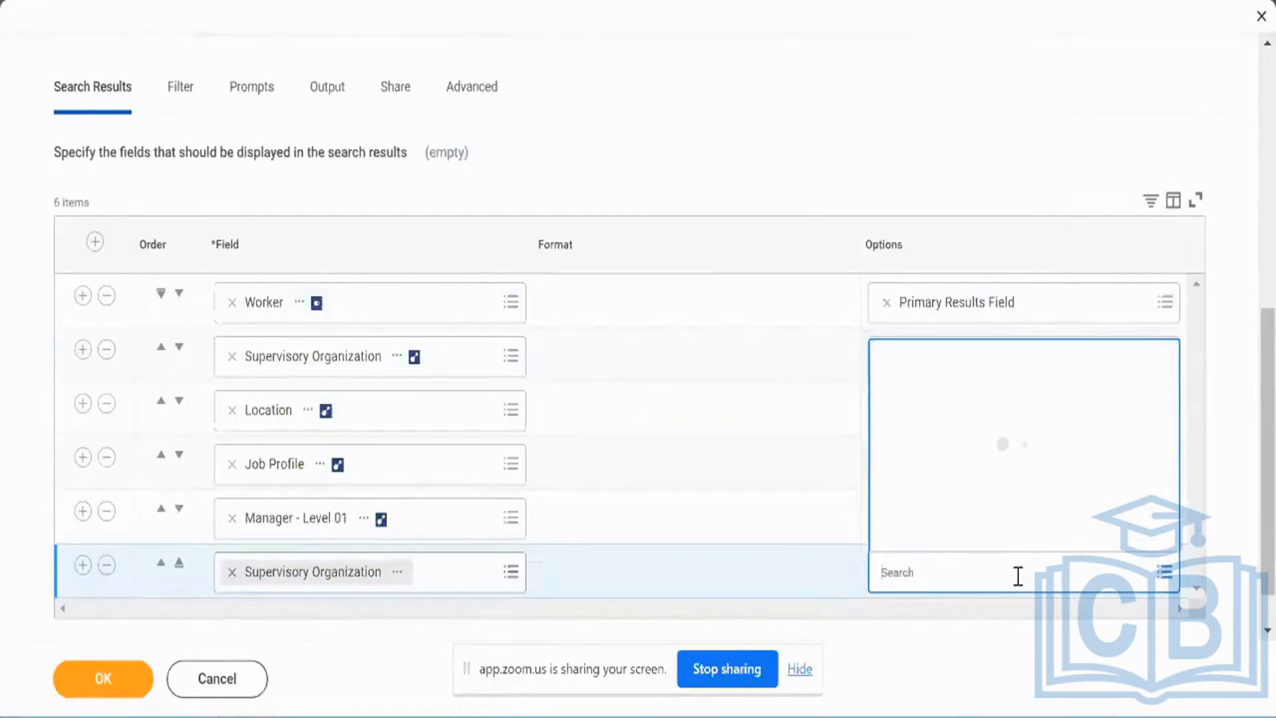
click(1014, 505)
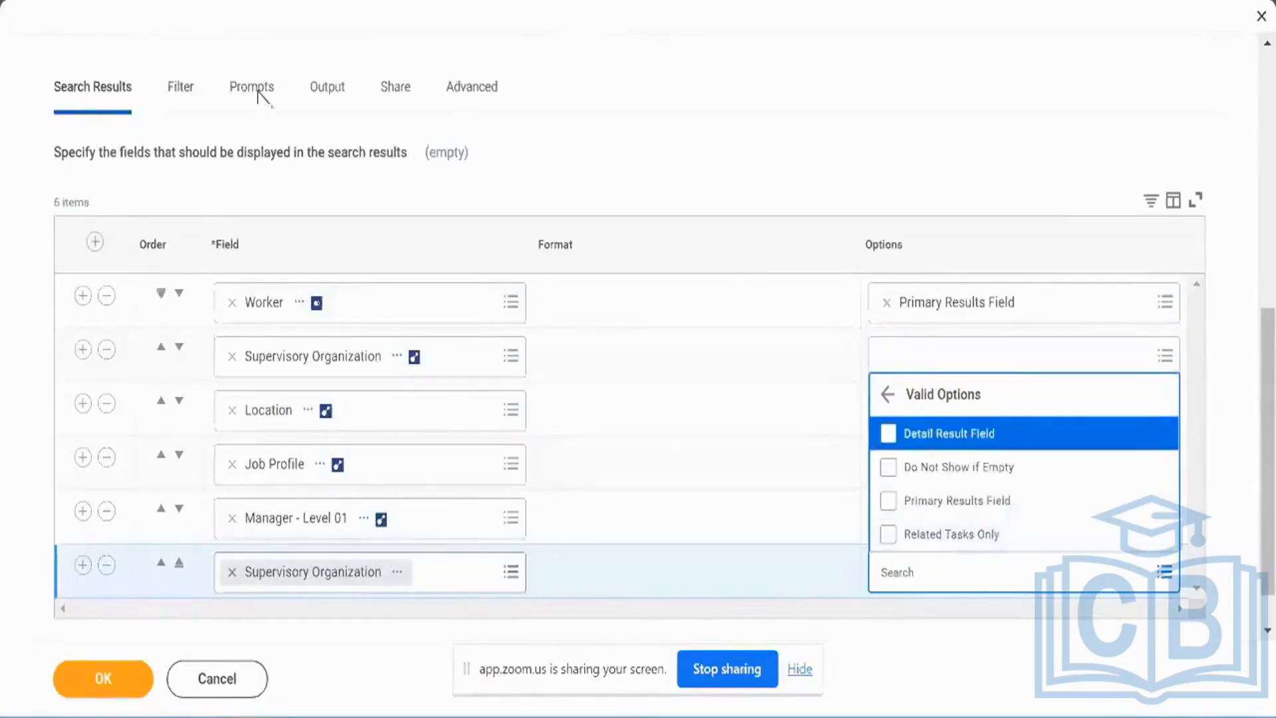
click(208, 103)
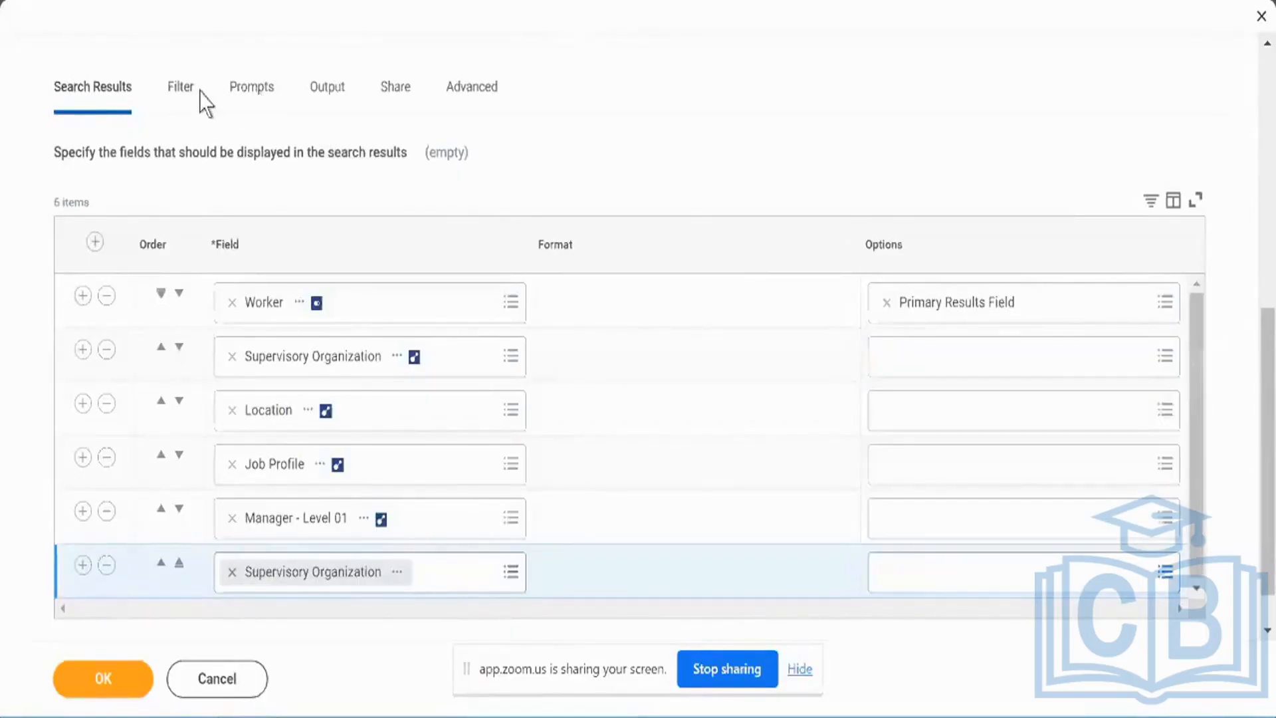
click(178, 89)
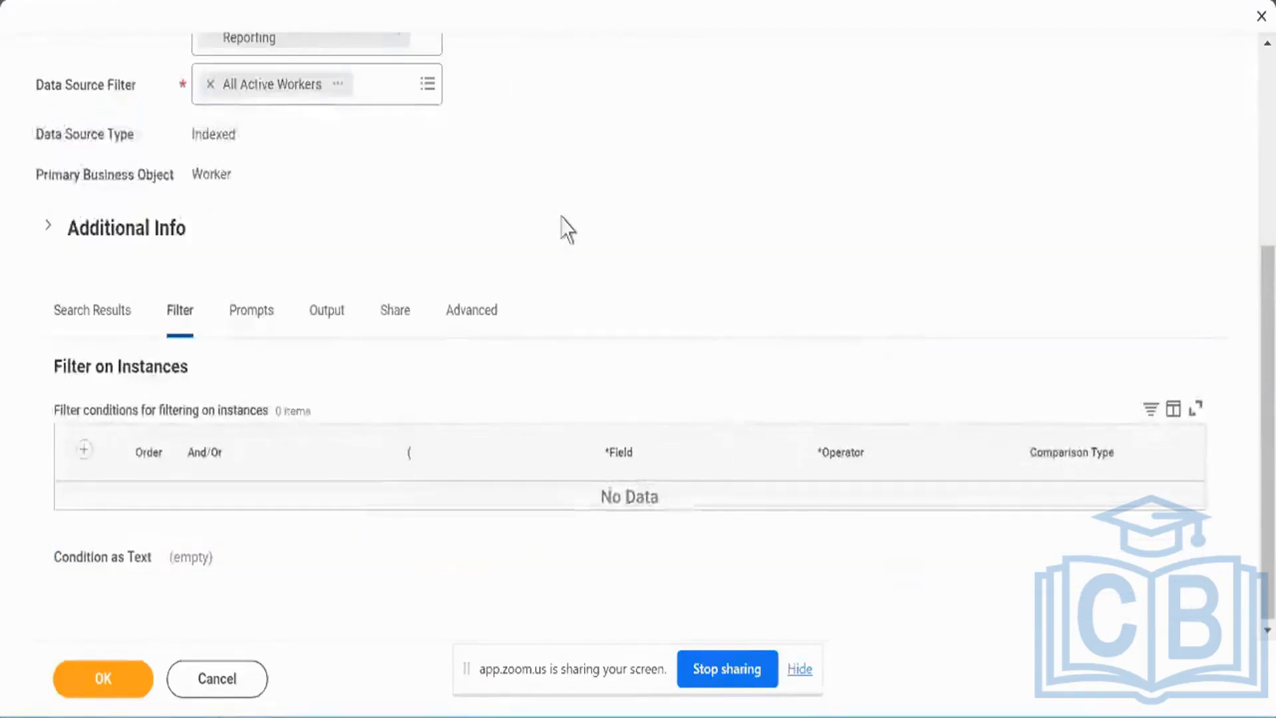
click(82, 310)
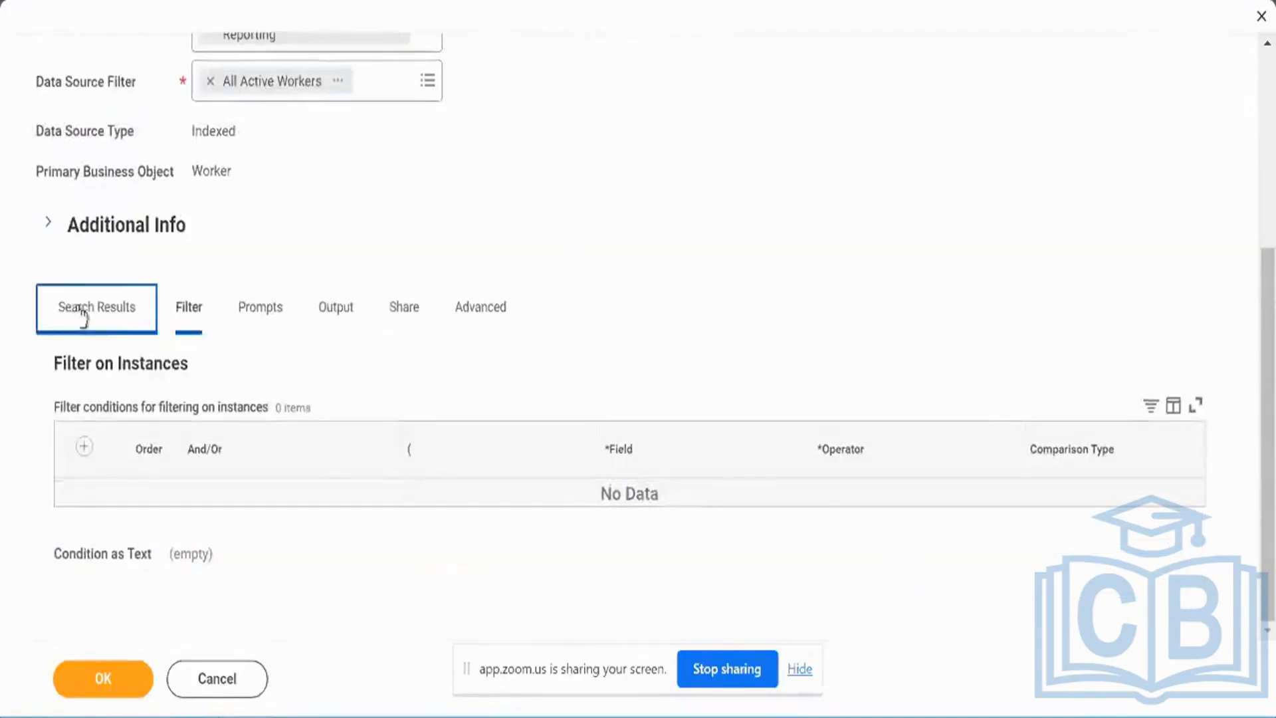
scroll(663, 330, down, 4)
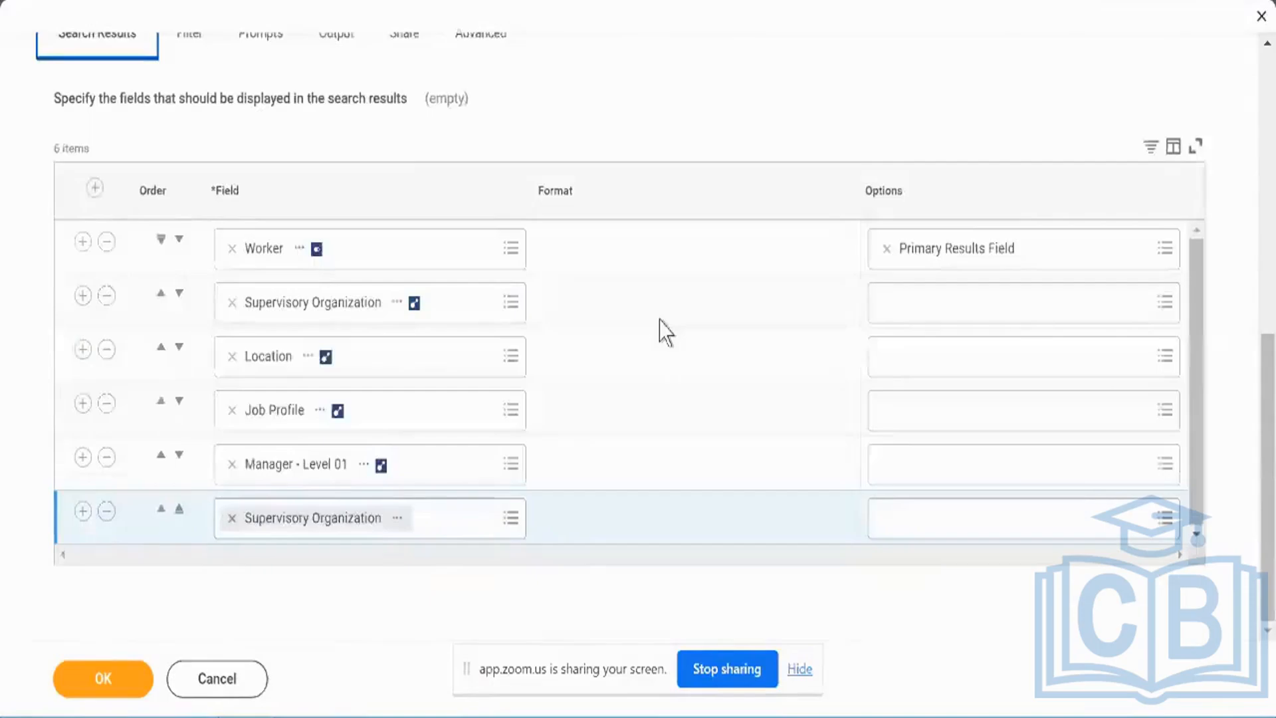
click(396, 304)
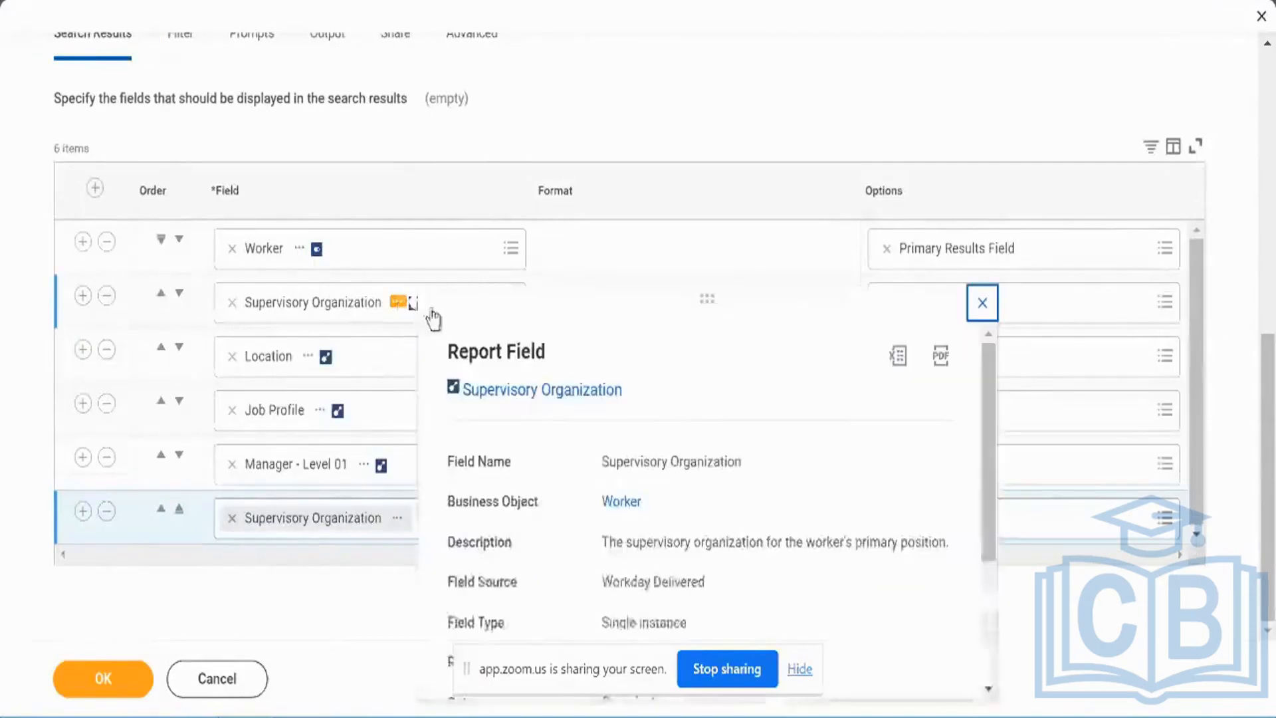
click(106, 510)
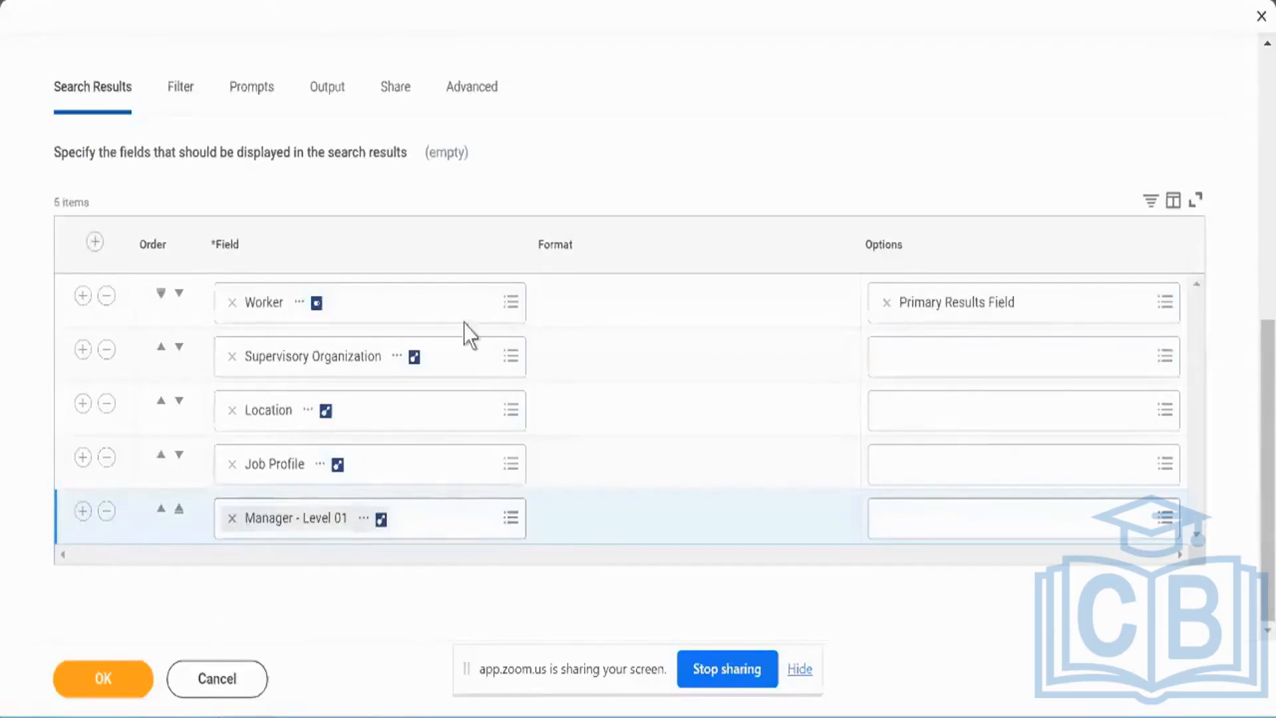
scroll(418, 228, up, 5)
scroll(428, 240, up, 1)
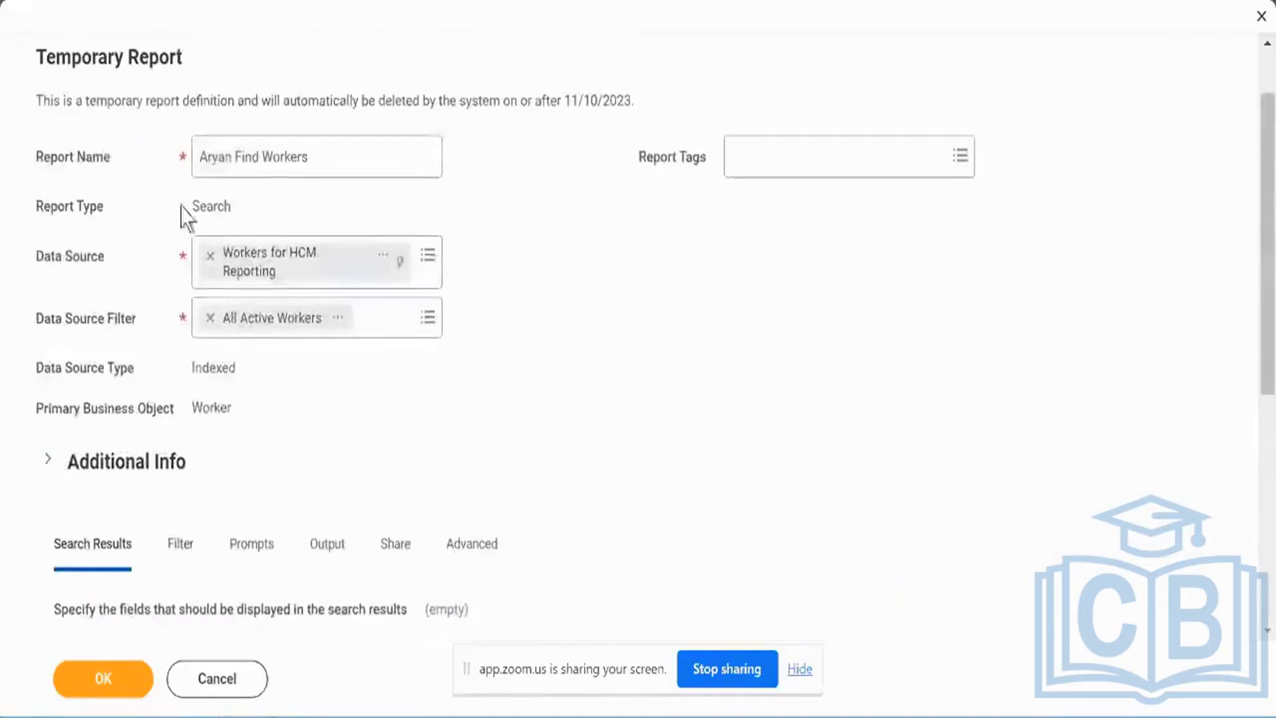
- Review the empty Employee Type, Contingent Worker Type and Worker Types defaults, then view Output options
double_click(208, 207)
scroll(561, 478, down, 3)
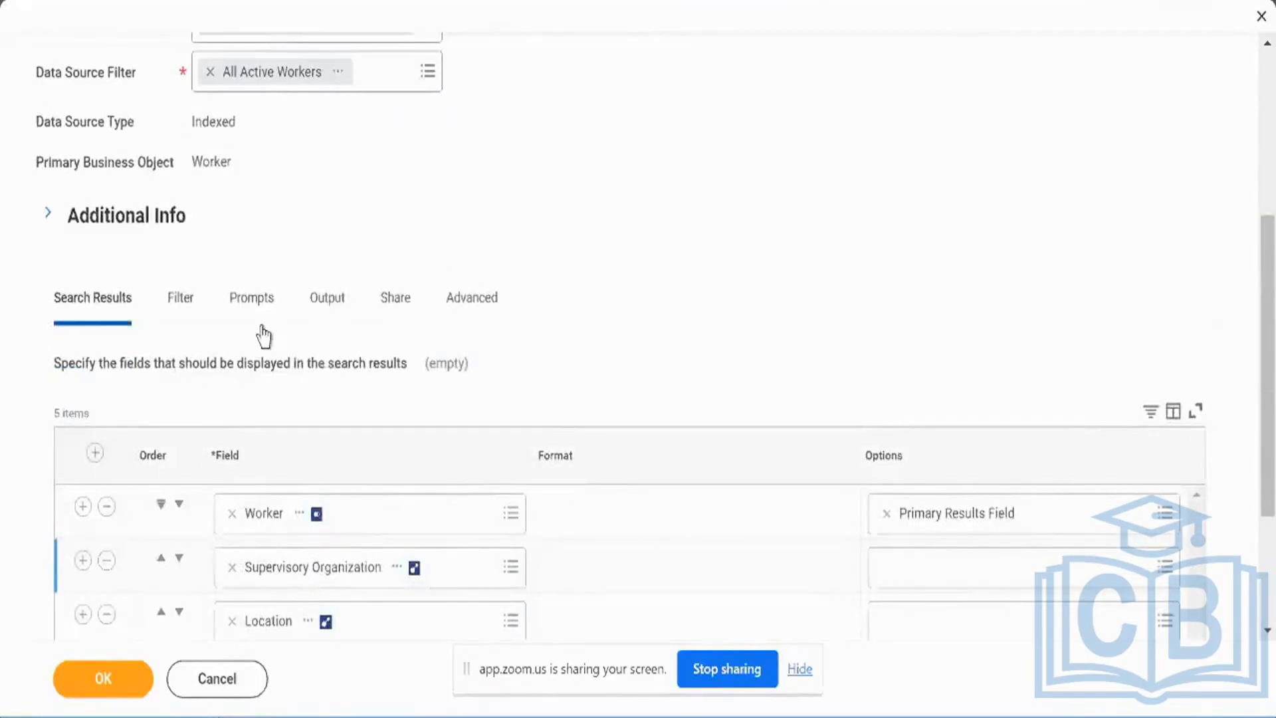
click(271, 318)
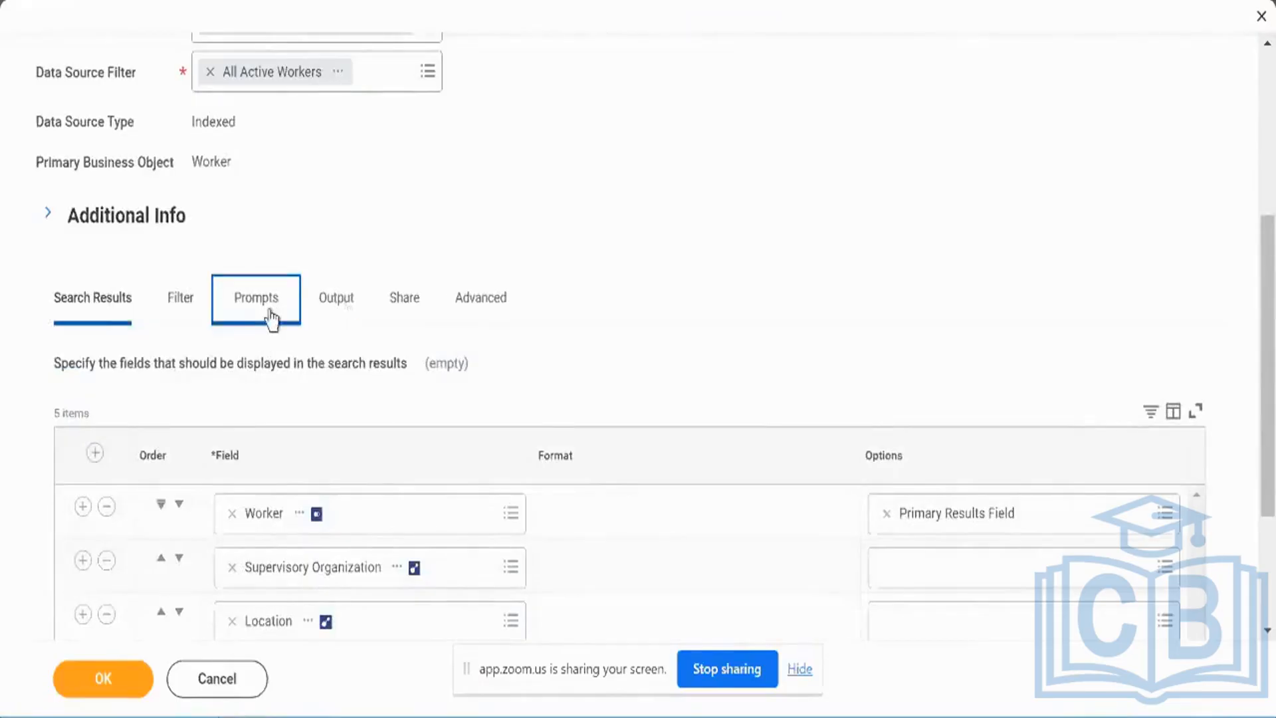
scroll(362, 259, down, 3)
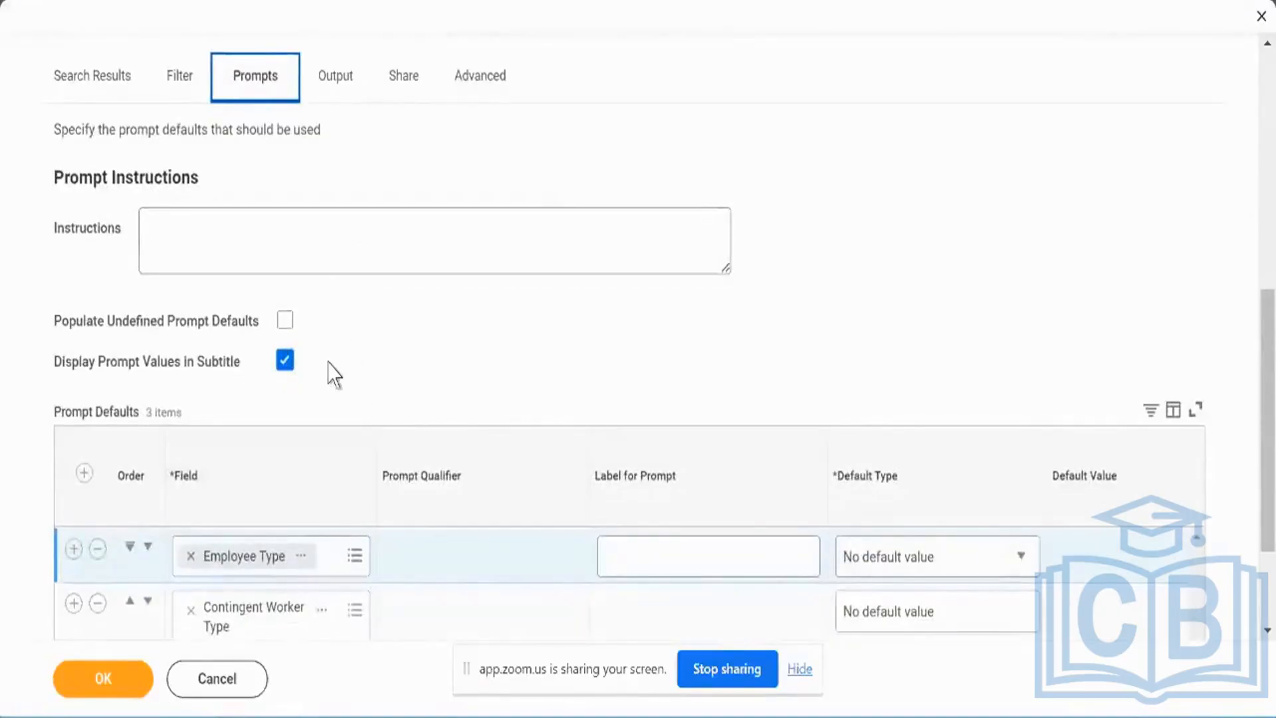
scroll(333, 372, down, 2)
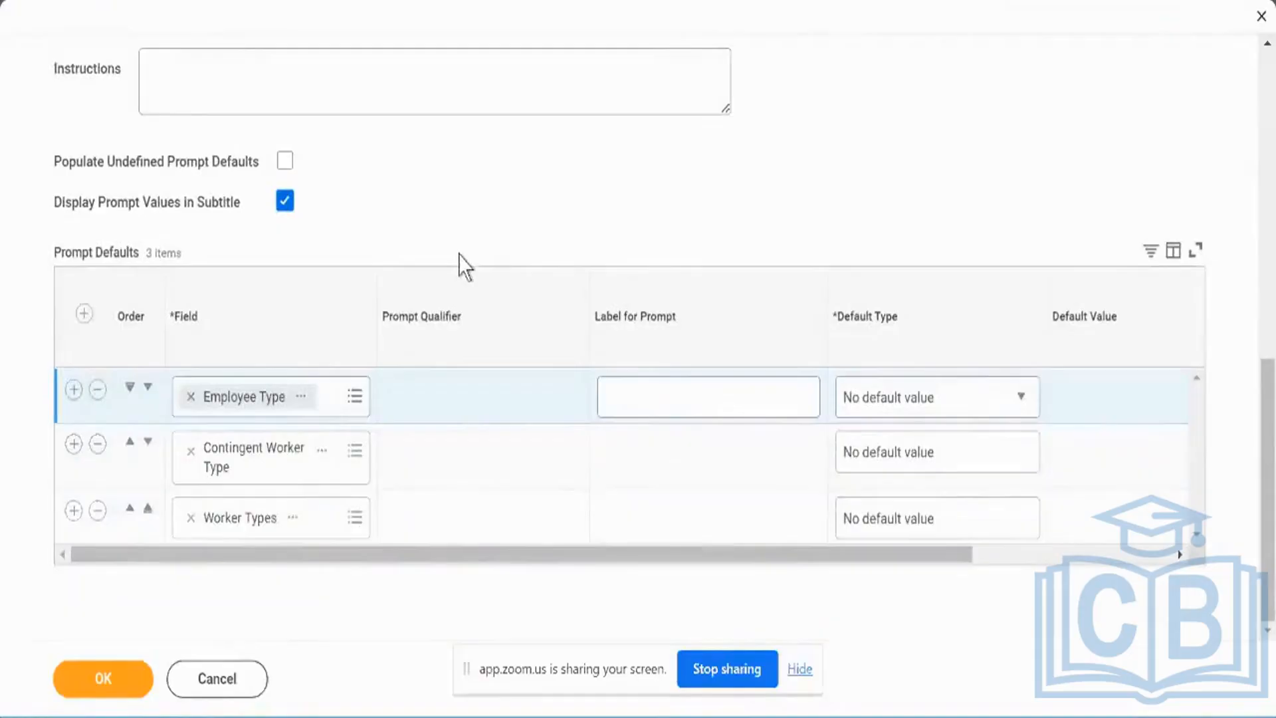
scroll(463, 266, up, 1)
scroll(464, 267, up, 1)
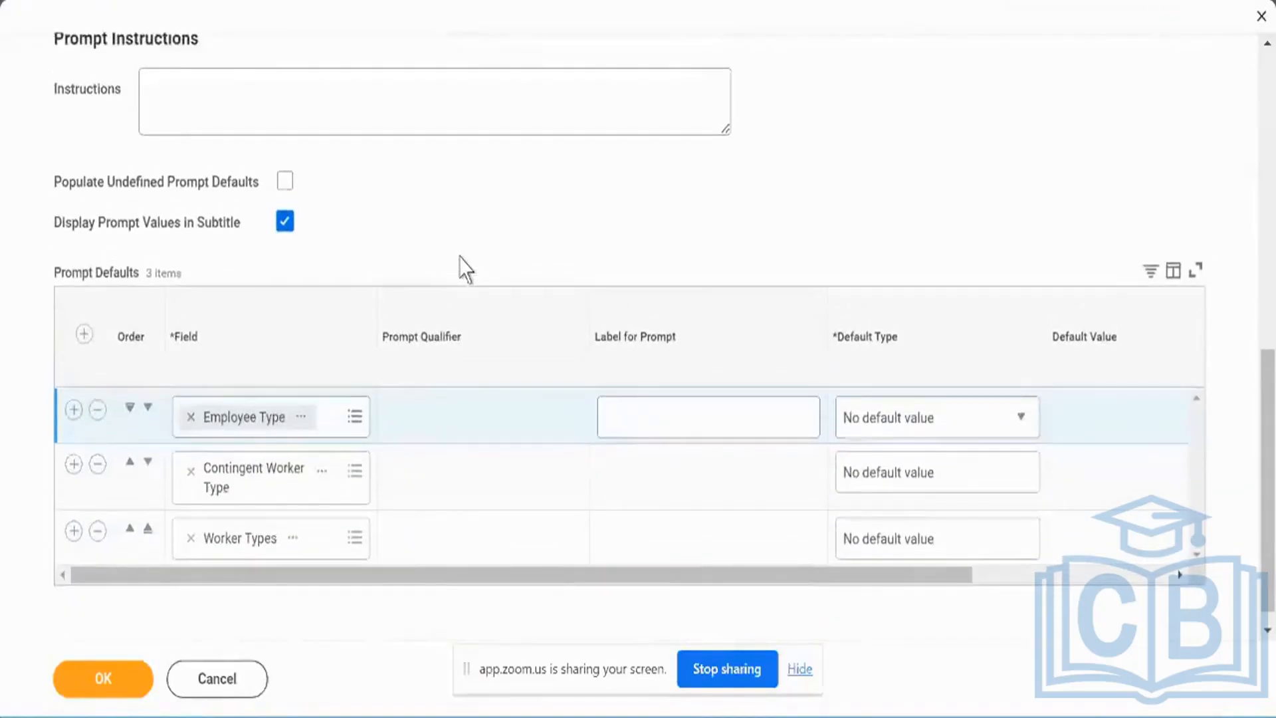
scroll(463, 268, up, 3)
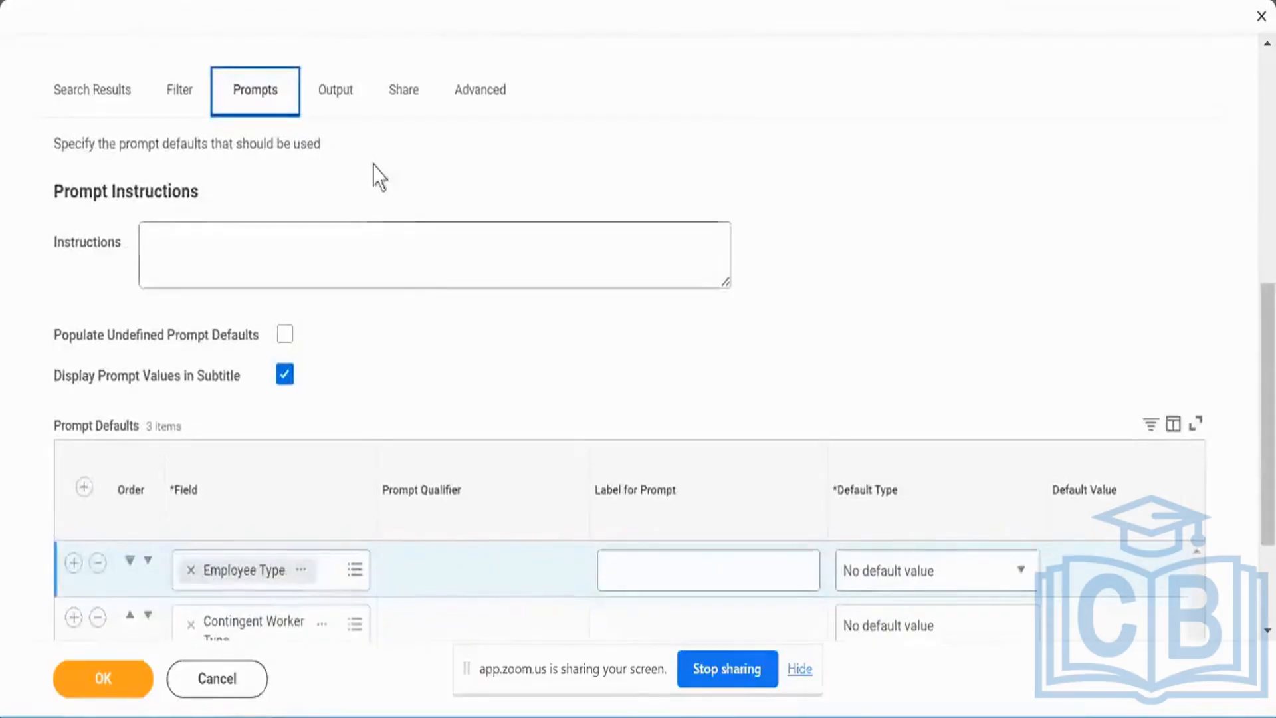
click(341, 97)
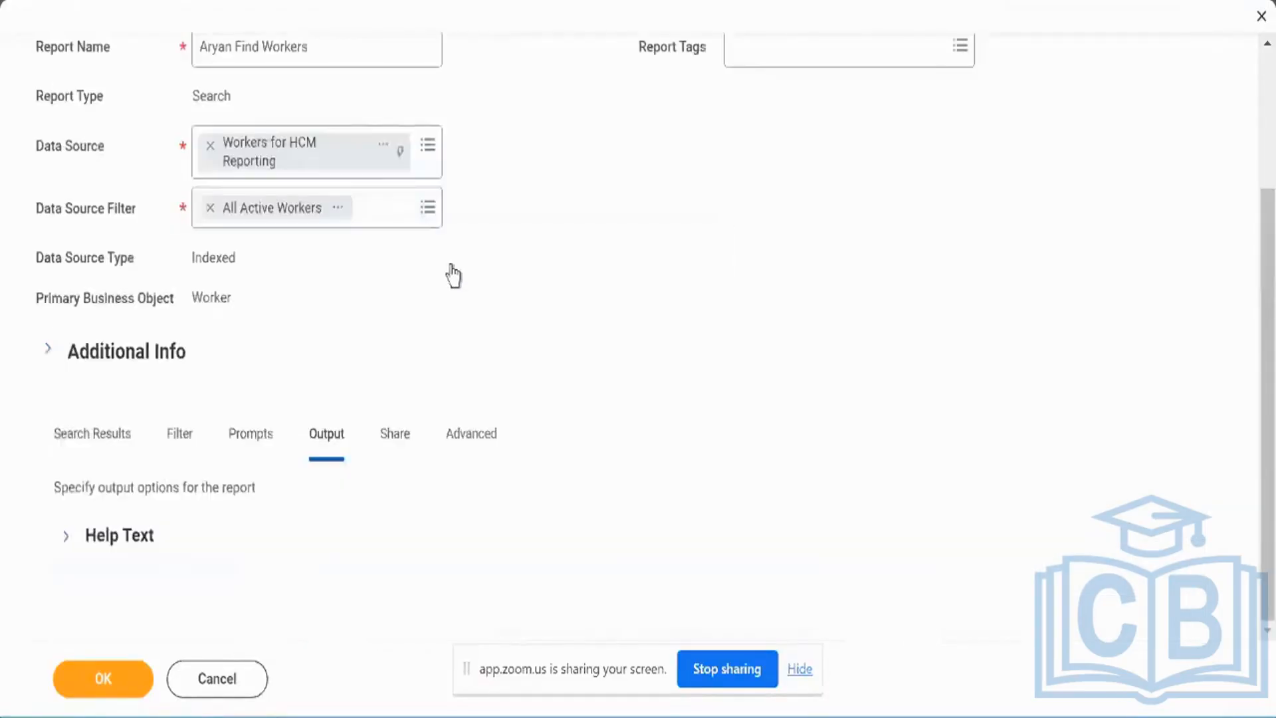
- Expand Help Text and select the whole Brief Description, then move to the Share options
click(139, 536)
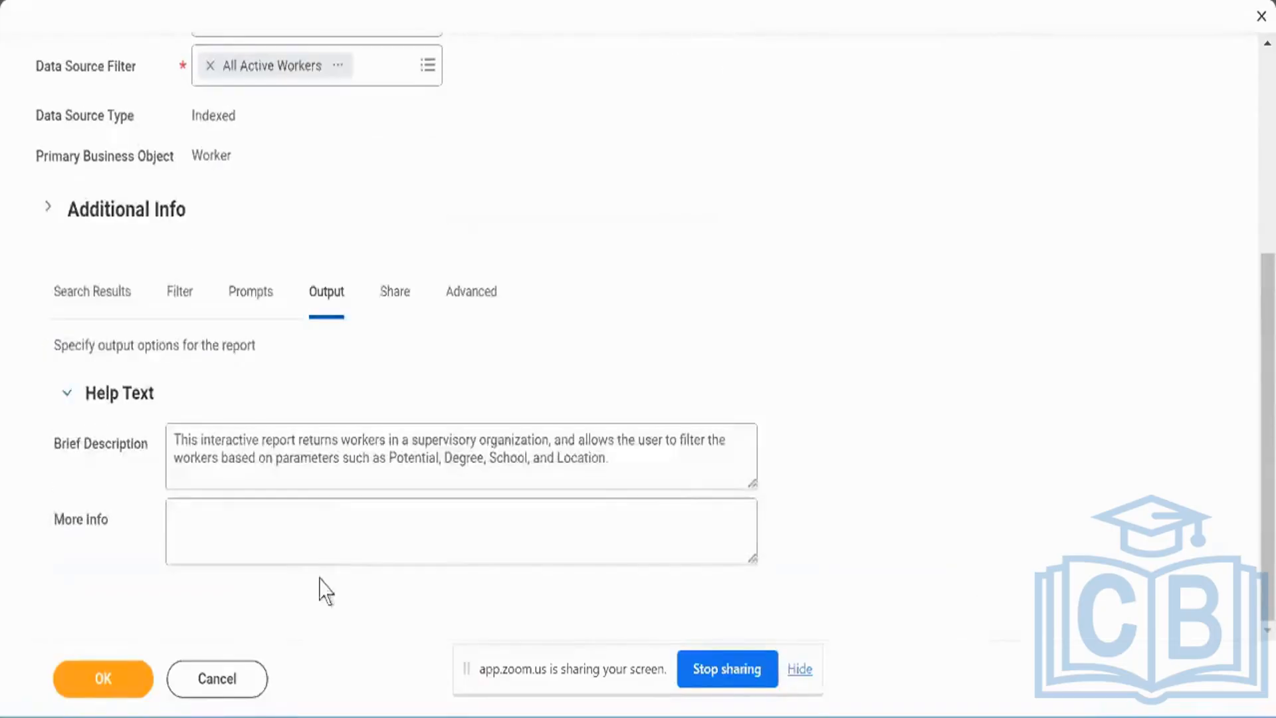
double_click(222, 456)
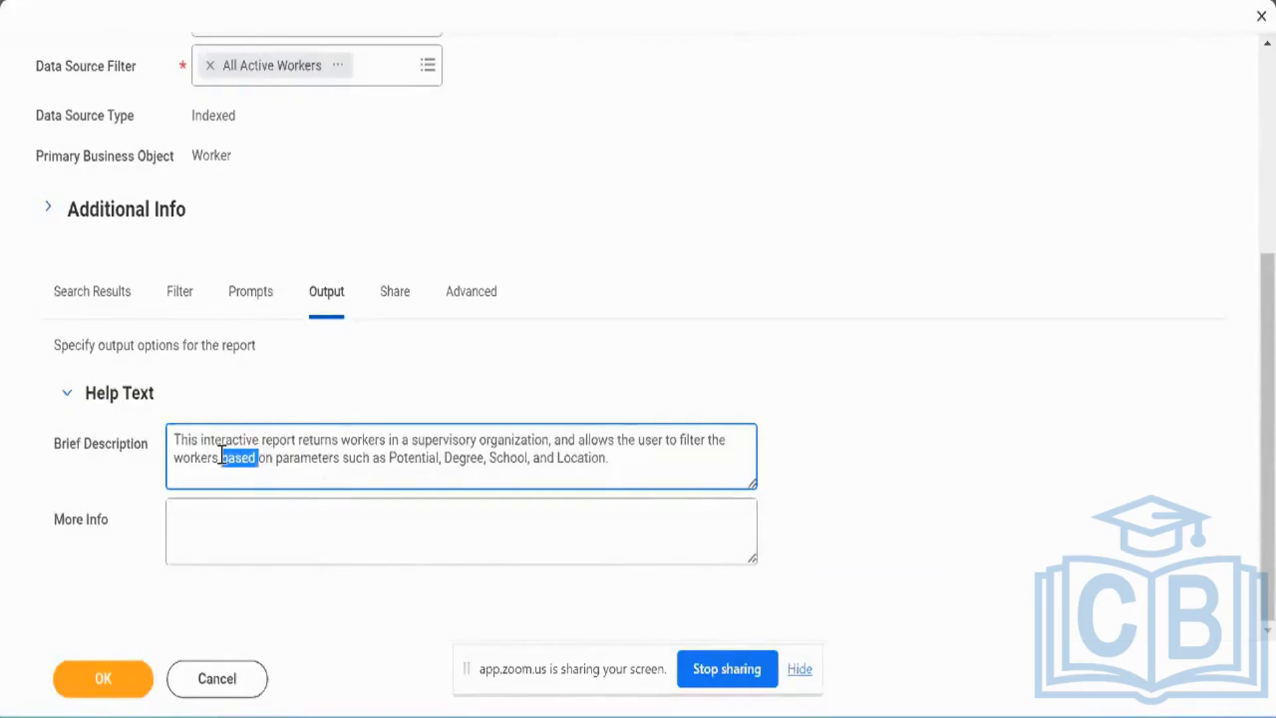
key(ctrl+a)
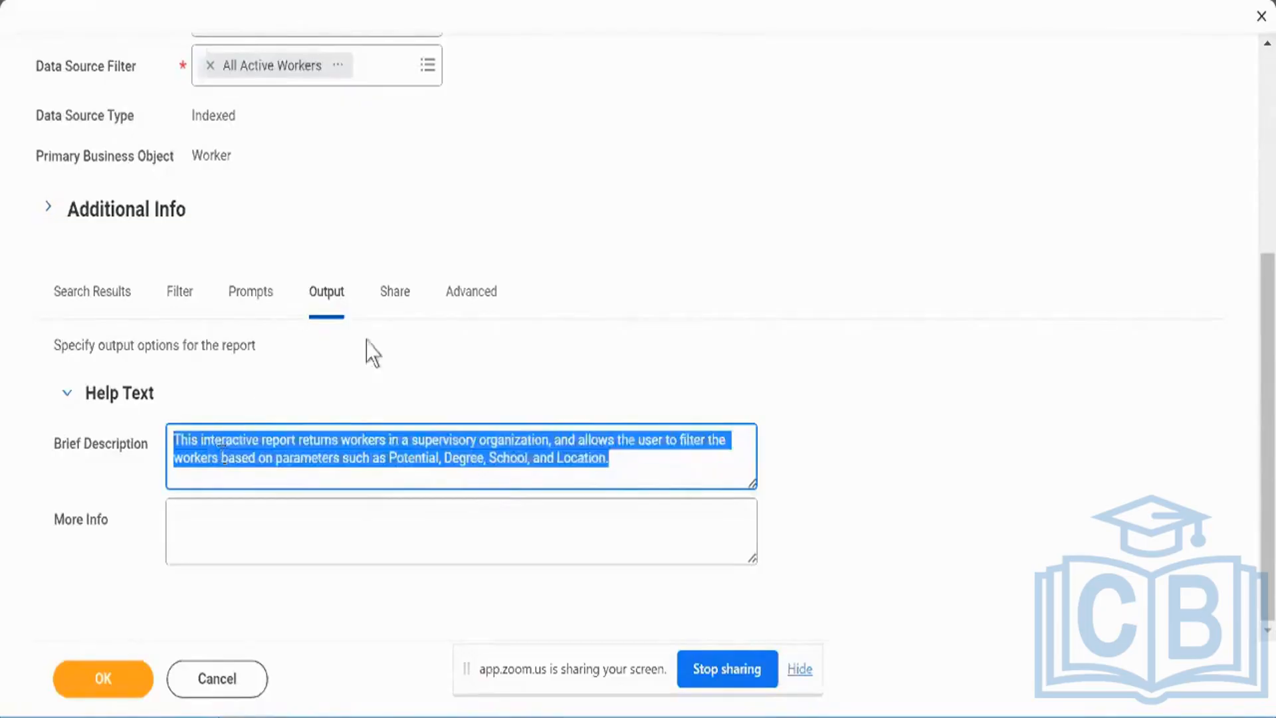
click(392, 297)
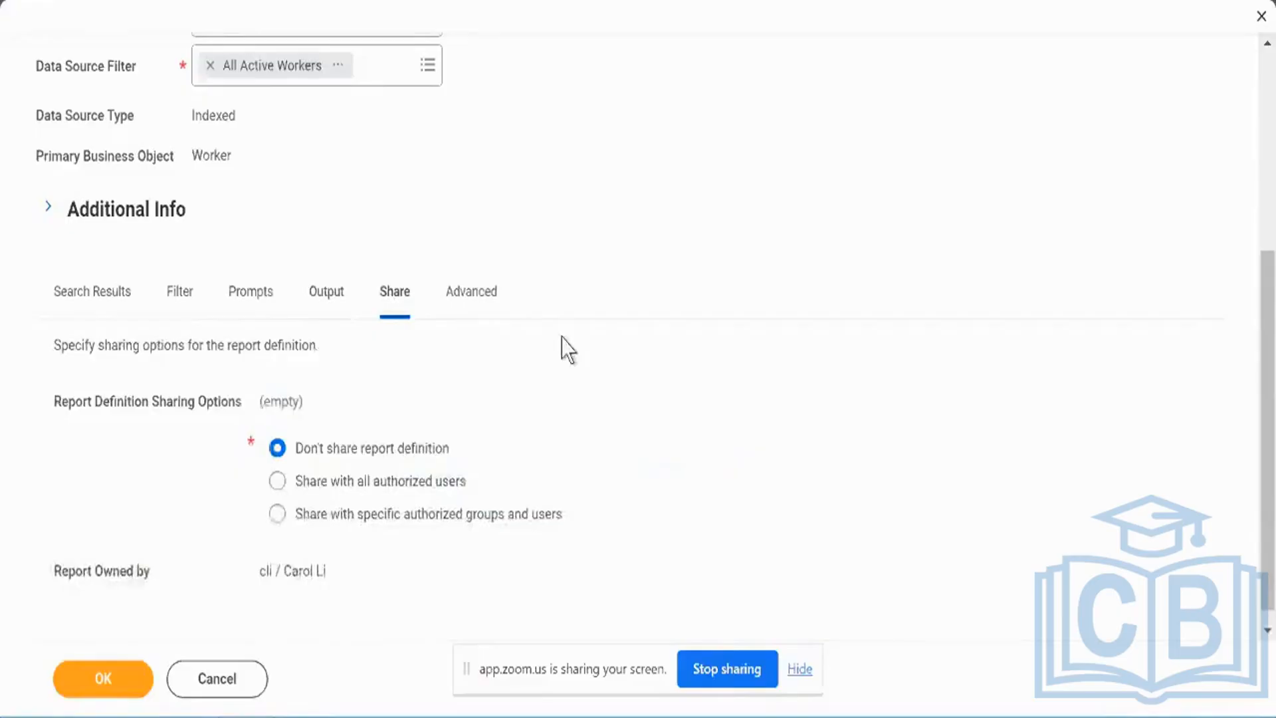
- Scroll to Report Definition Sharing Options, highlighting the Temporary Report heading and Don't share option
scroll(561, 349, down, 1)
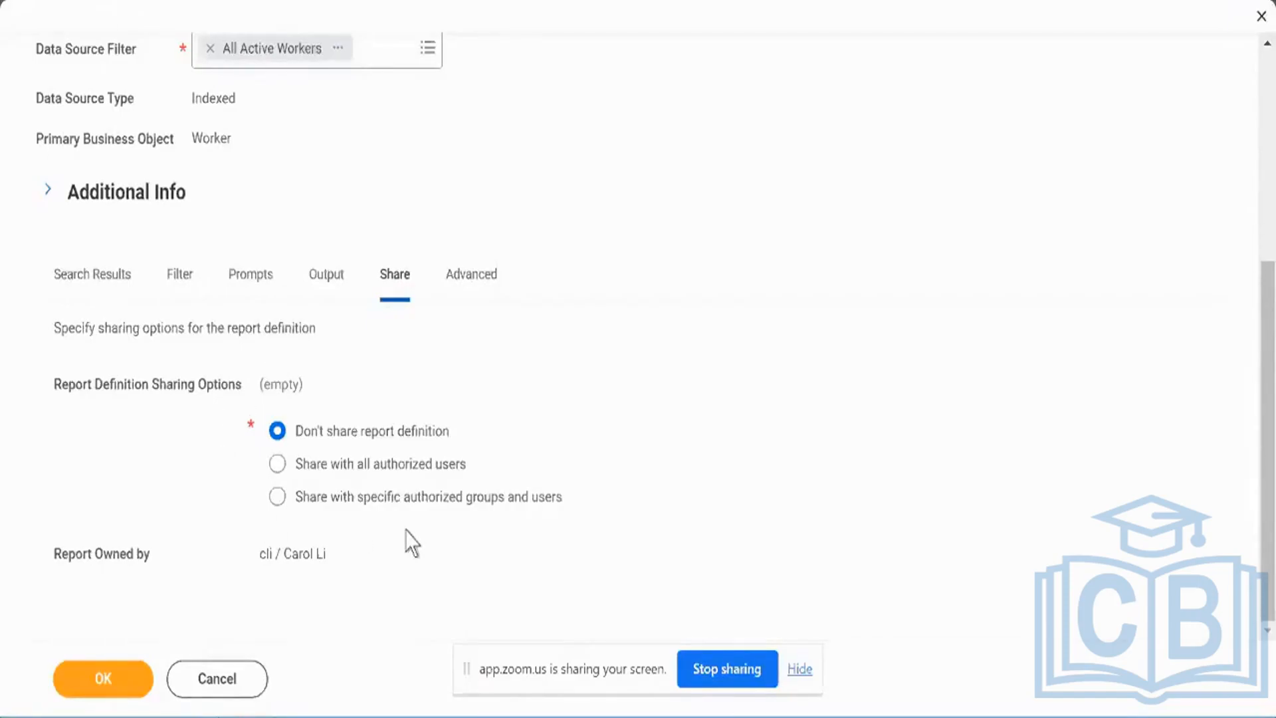
scroll(412, 541, up, 5)
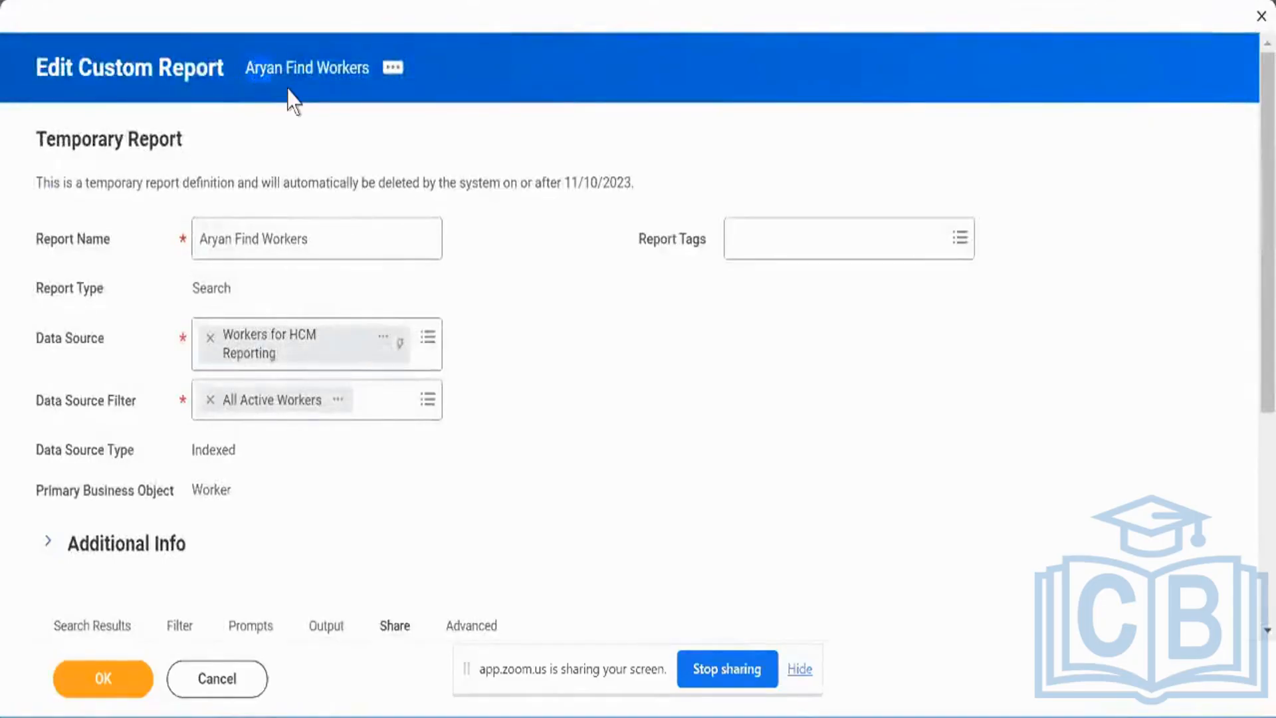
drag(288, 88, 363, 105)
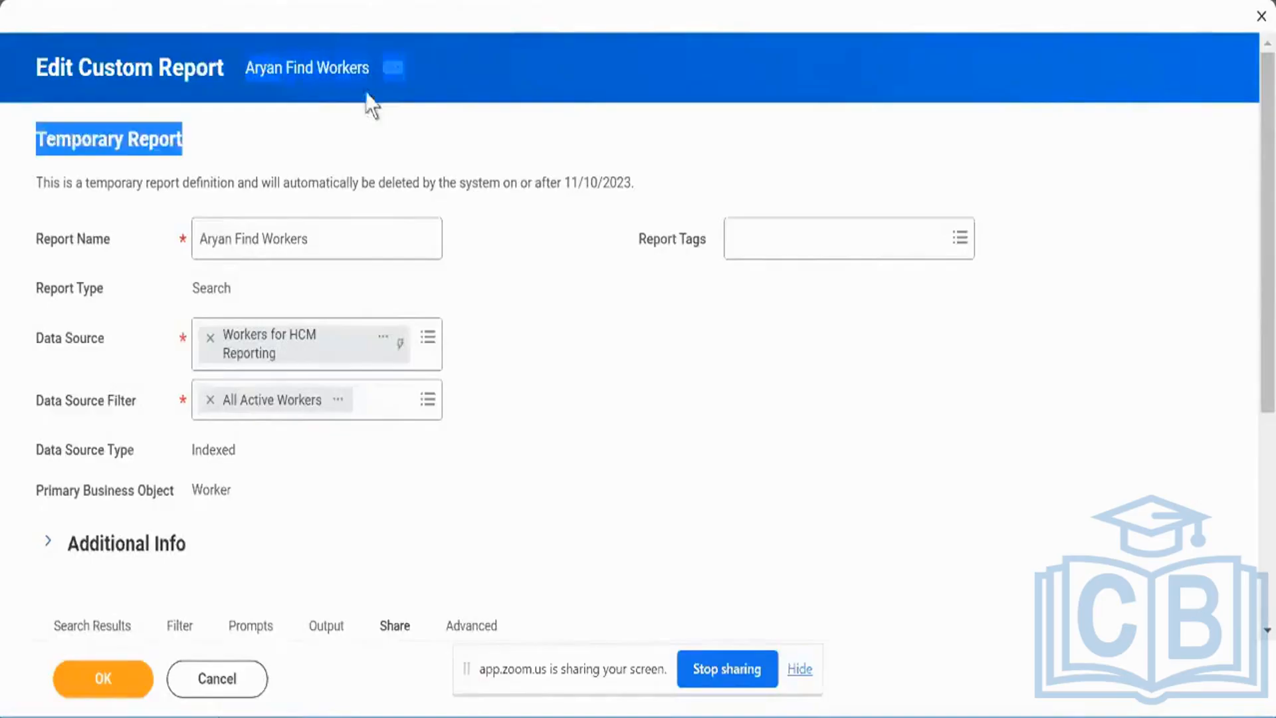
click(371, 103)
scroll(585, 352, down, 4)
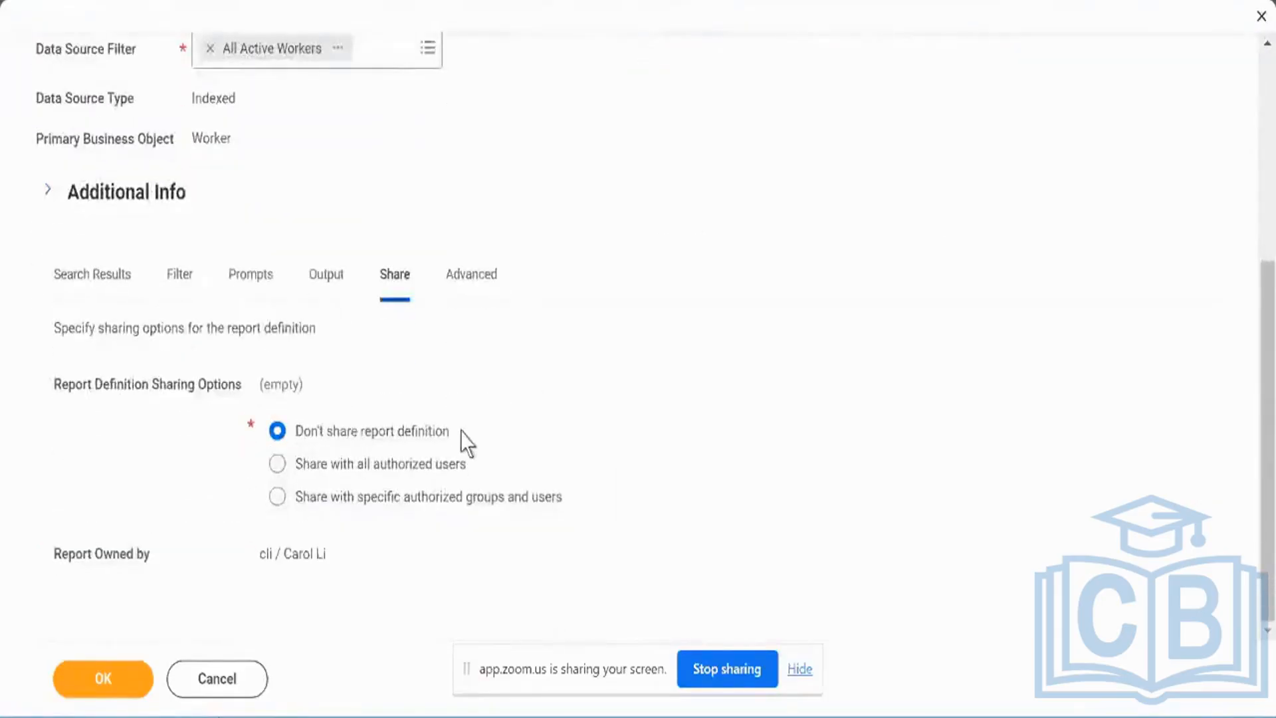
drag(461, 431, 295, 430)
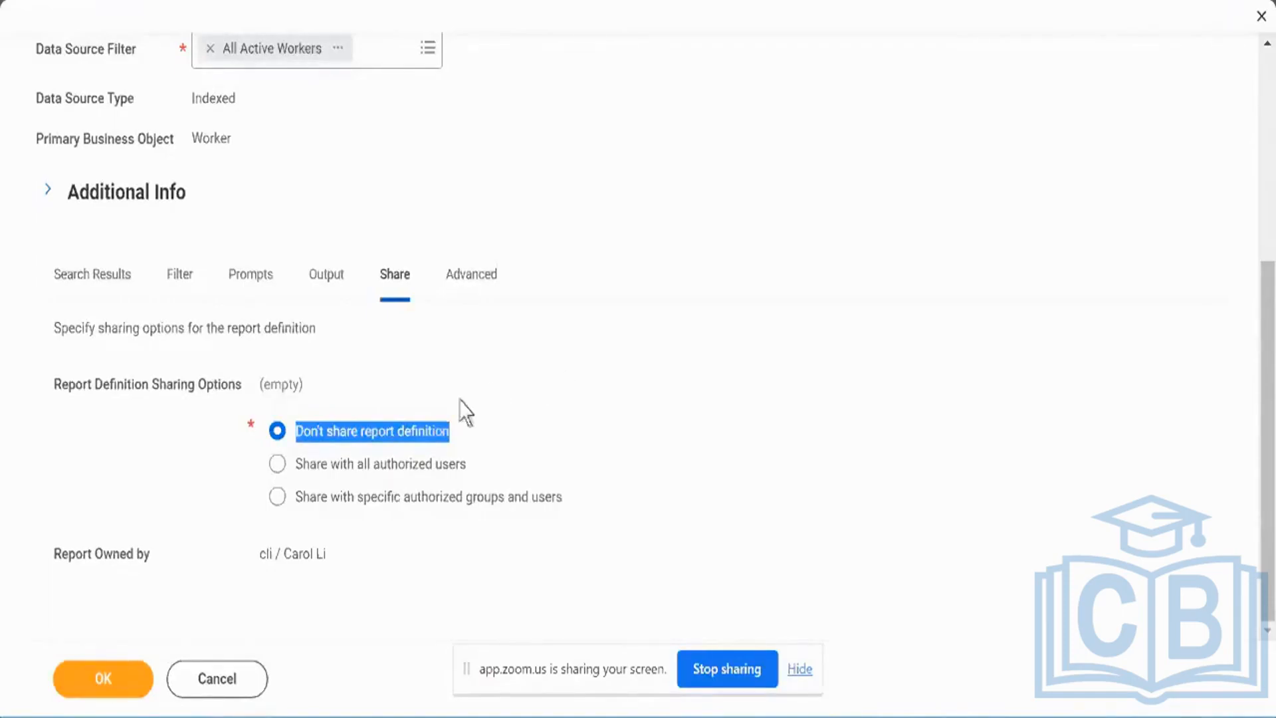
- Switch sharing to 'Share with specific authorized groups and users' and browse the available security groups
click(372, 471)
click(373, 473)
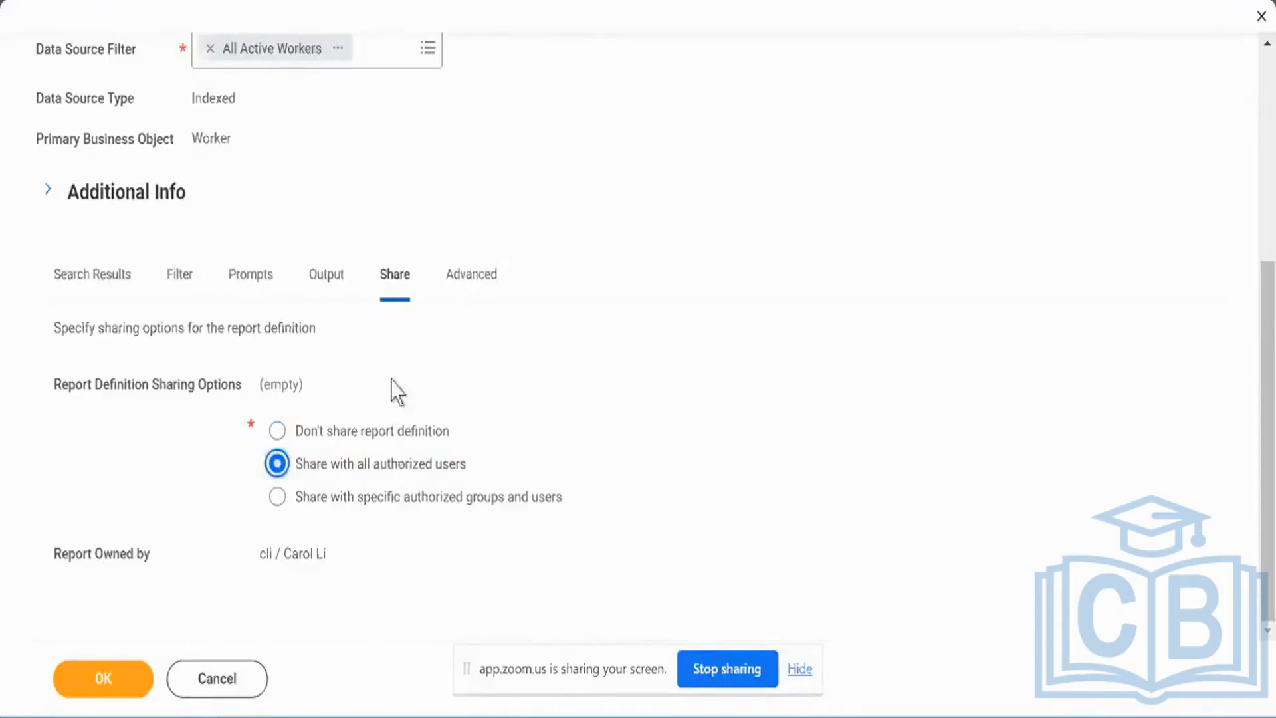
scroll(349, 193, up, 5)
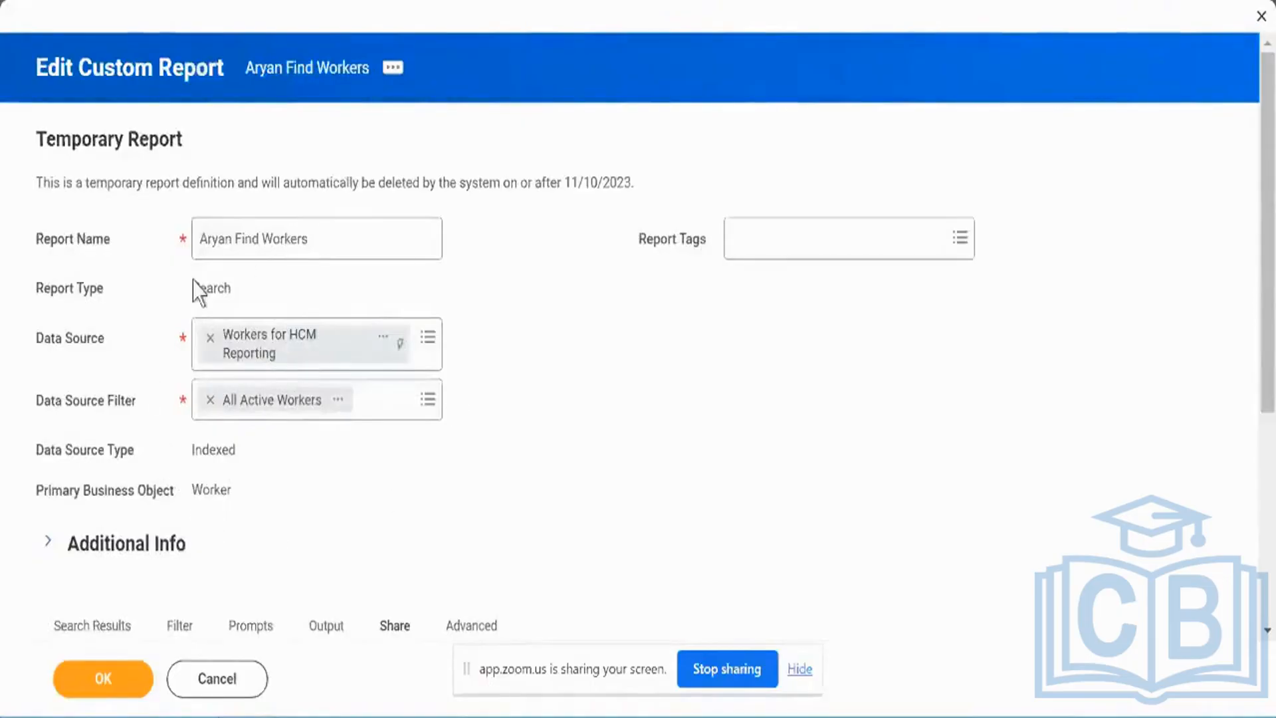
scroll(449, 422, down, 5)
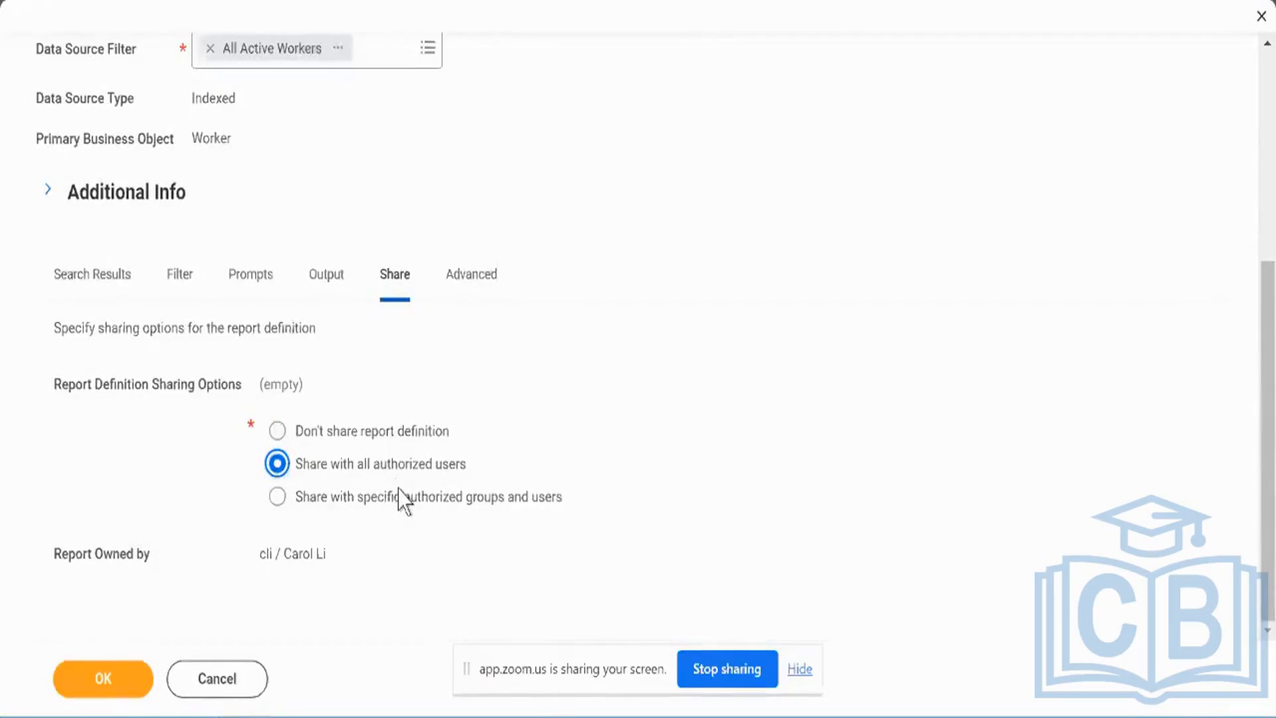
click(278, 497)
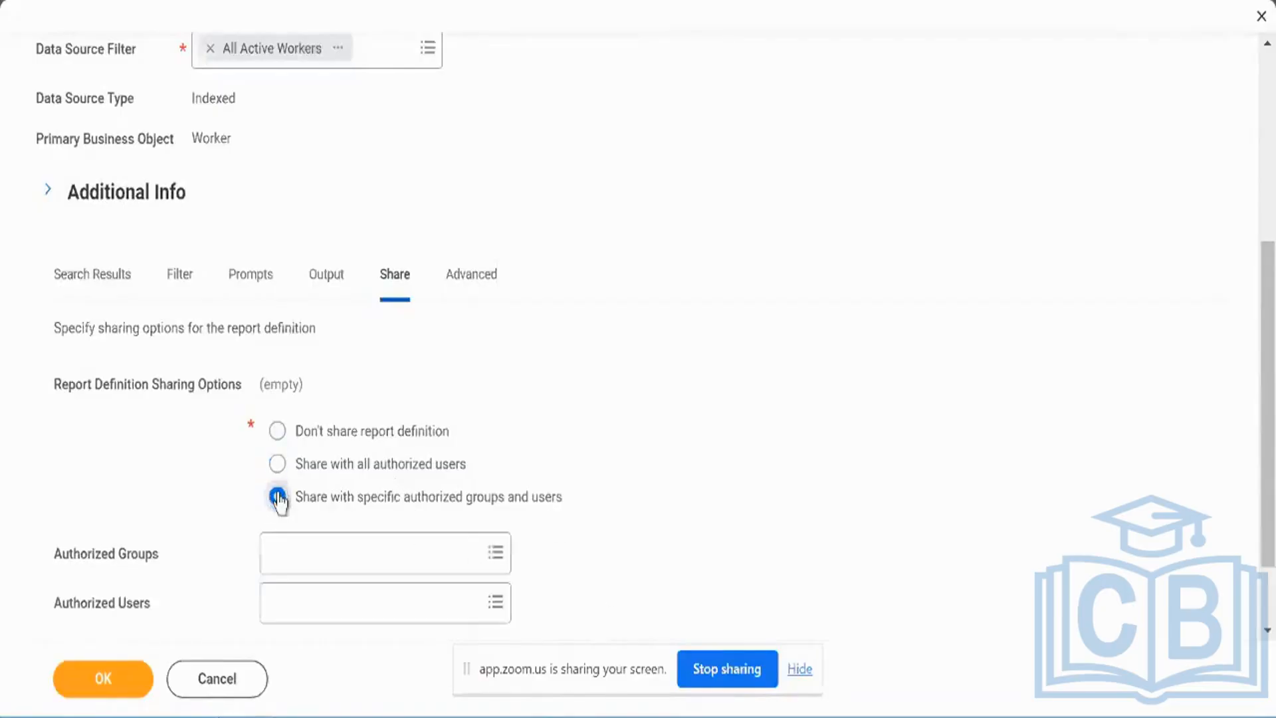
scroll(278, 500, down, 2)
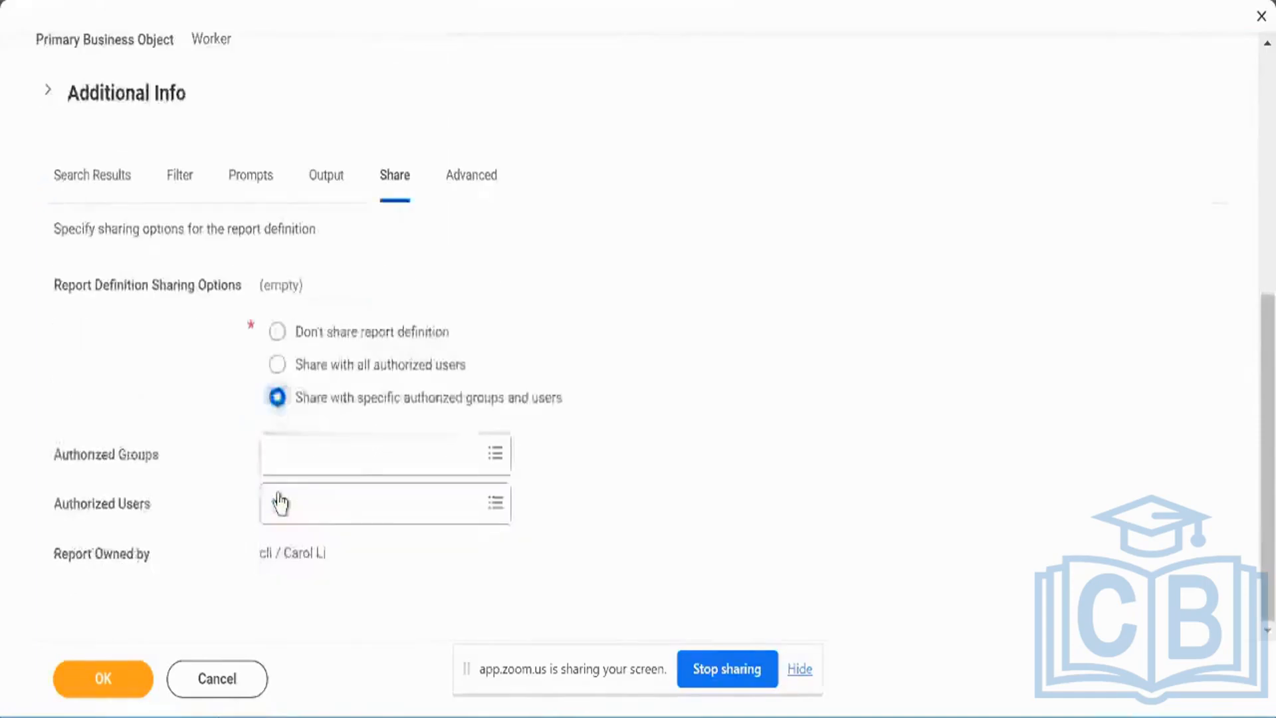
click(357, 454)
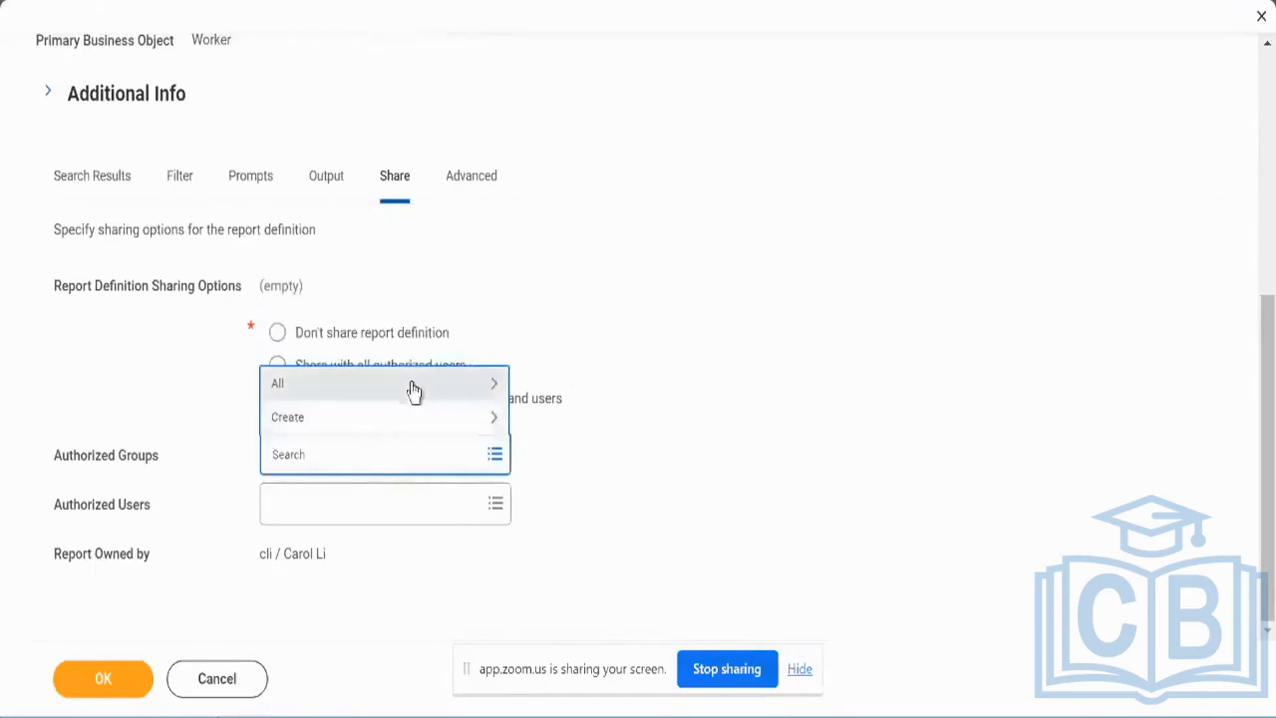
click(413, 388)
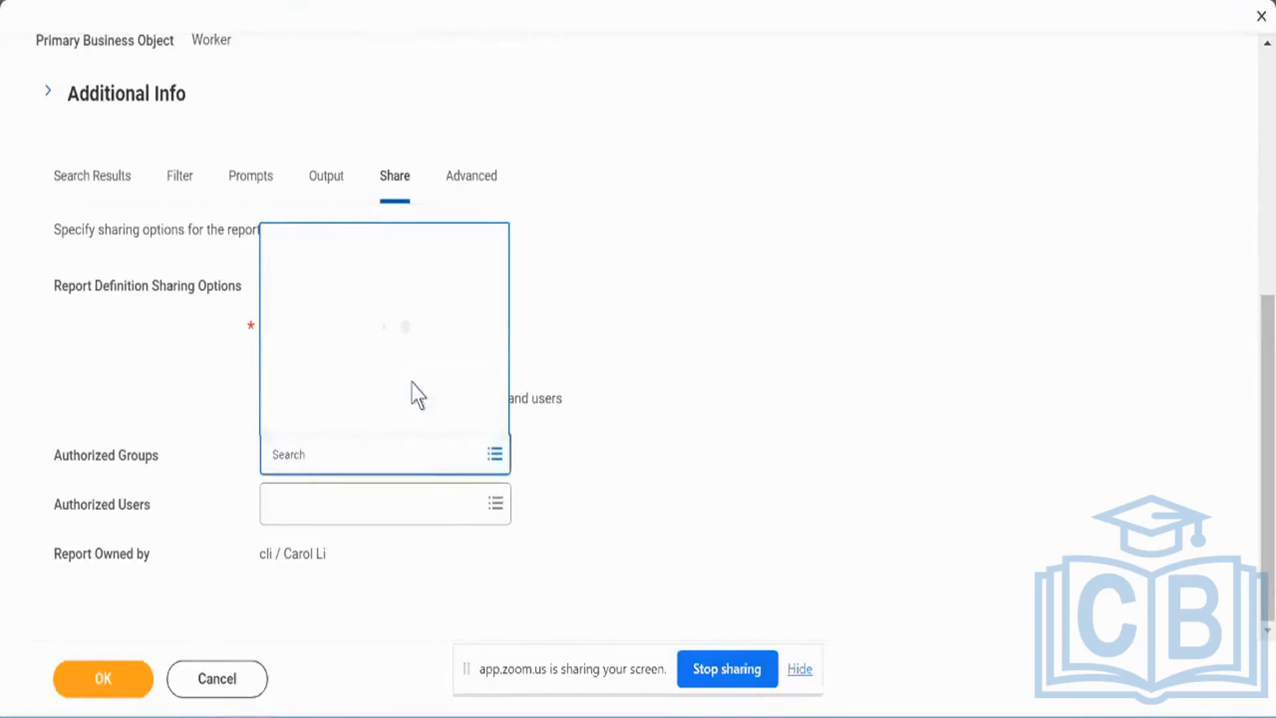
scroll(412, 384, down, 3)
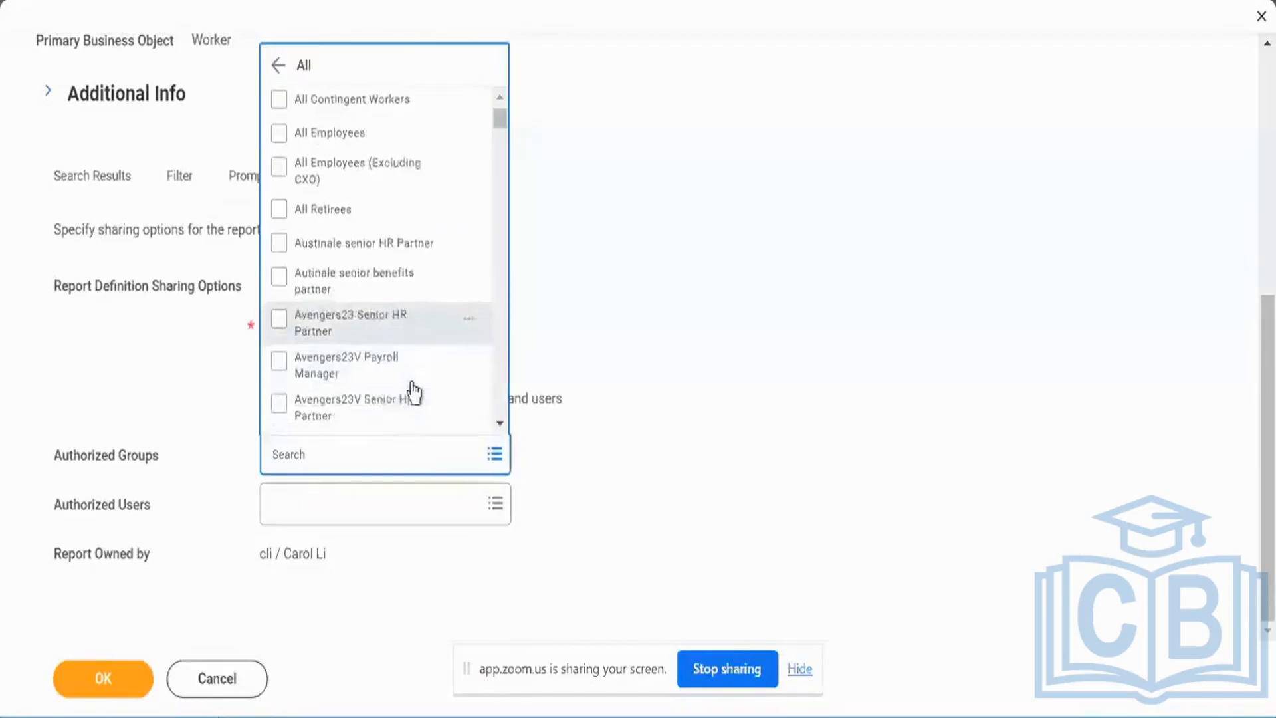
scroll(414, 391, down, 10)
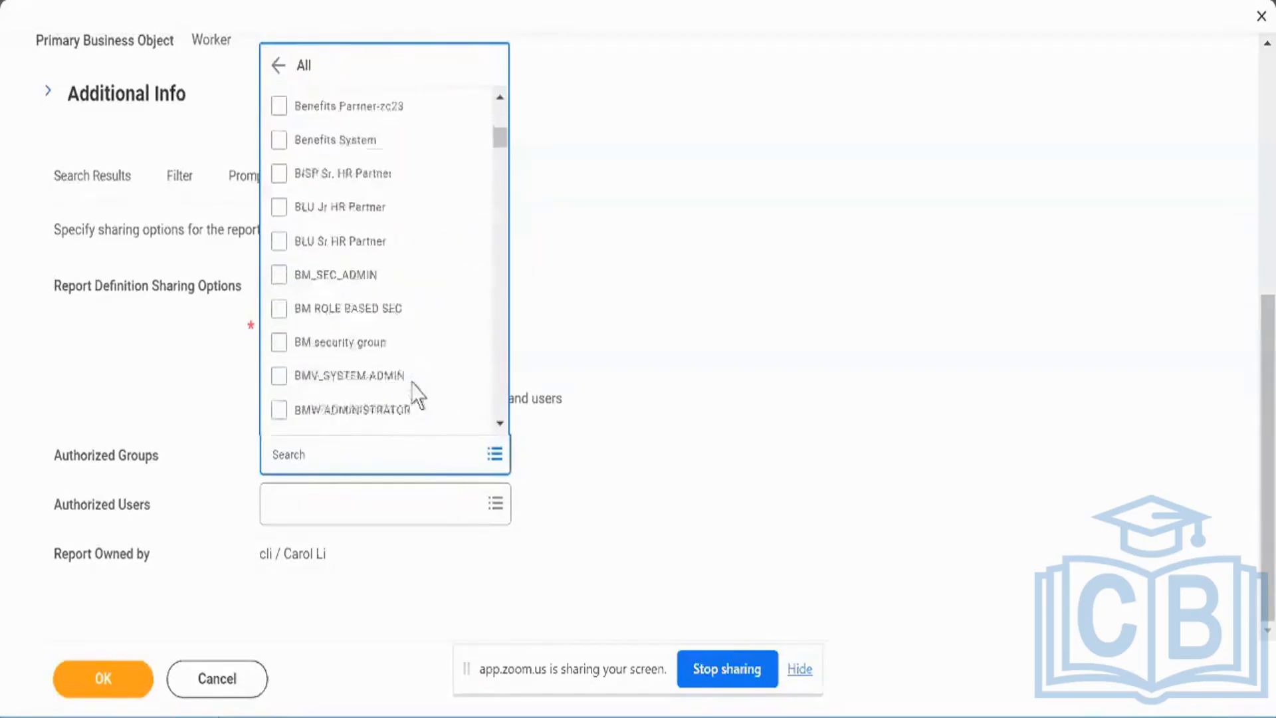
scroll(417, 395, down, 5)
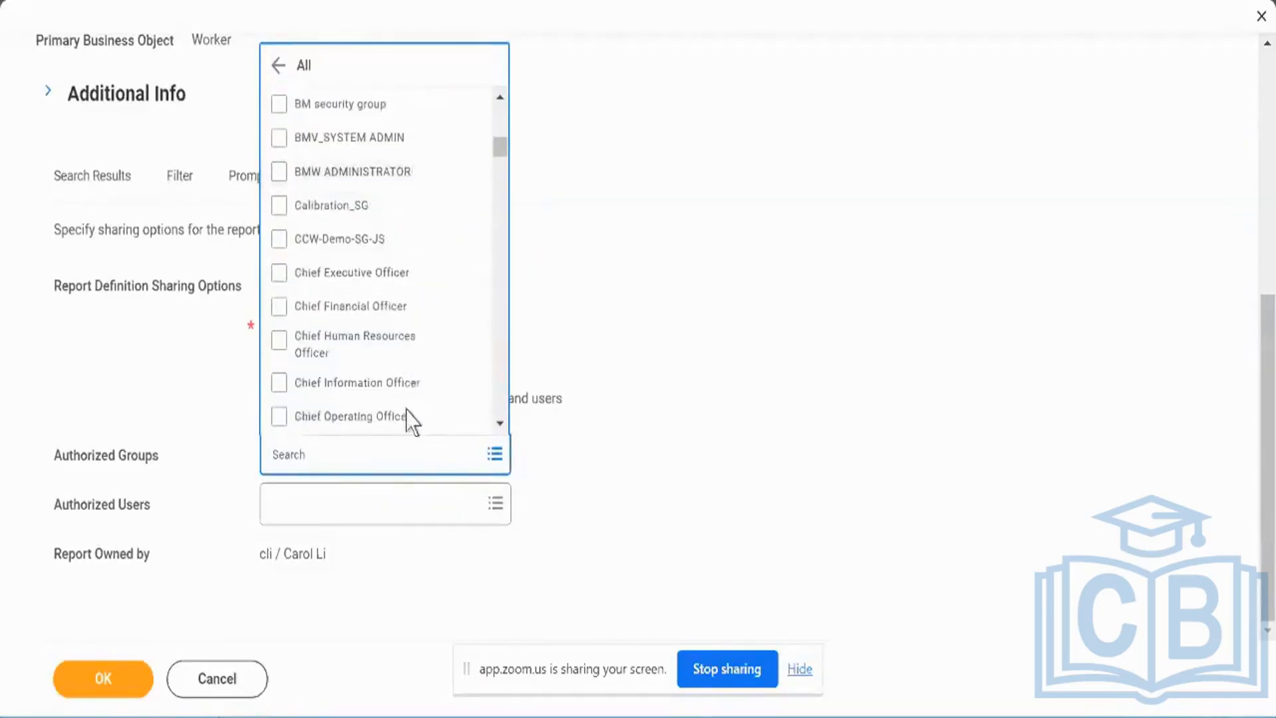
- Search for two workers by name and add both as authorized users
click(372, 495)
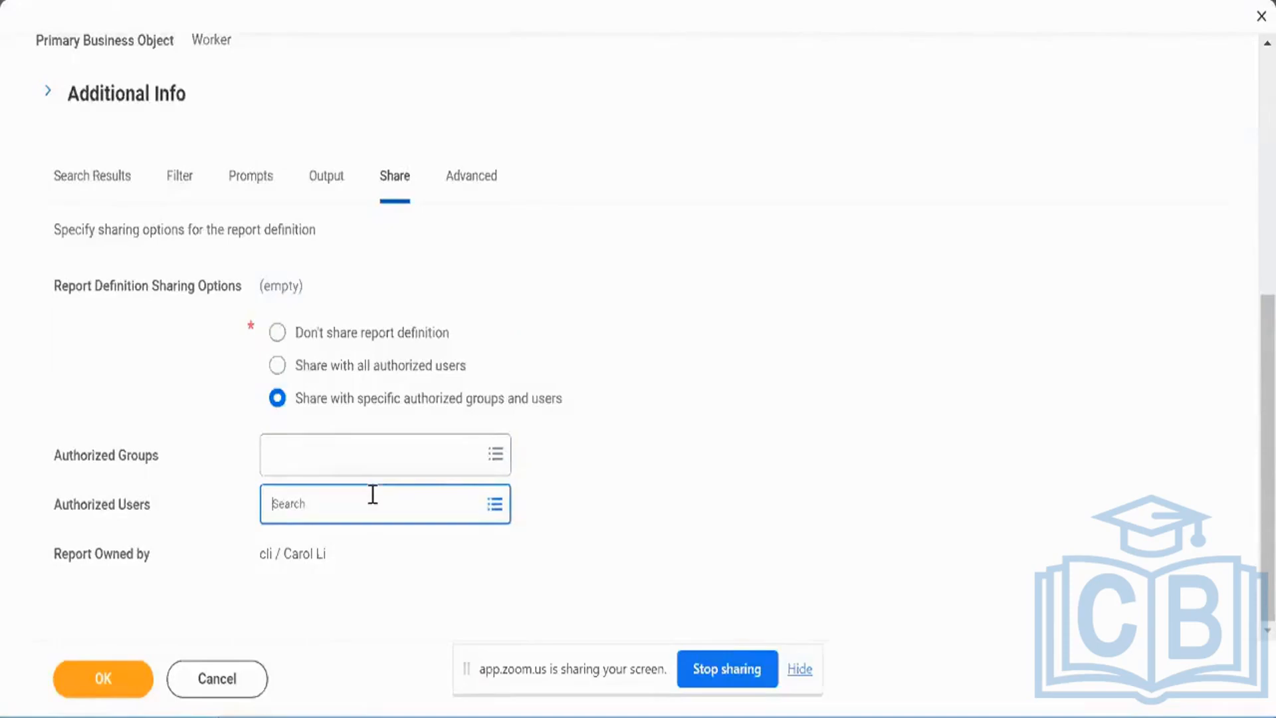
text(logan mcn)
key(Return)
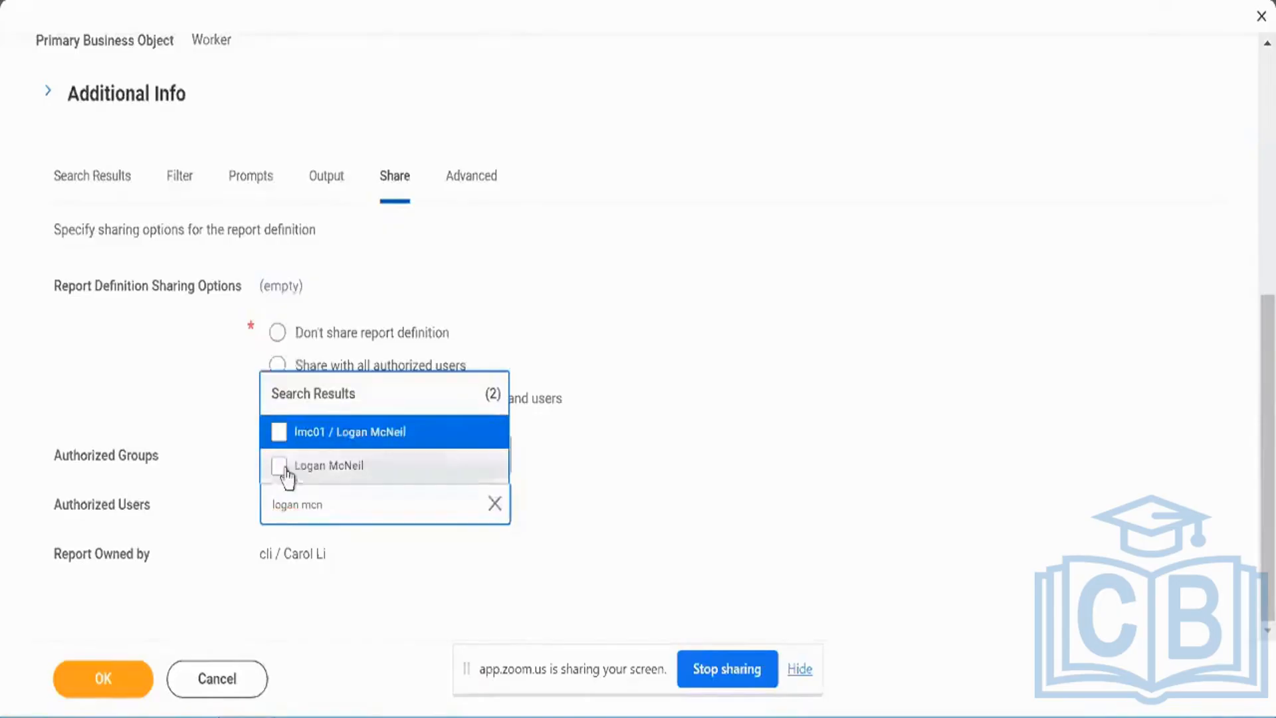
click(281, 470)
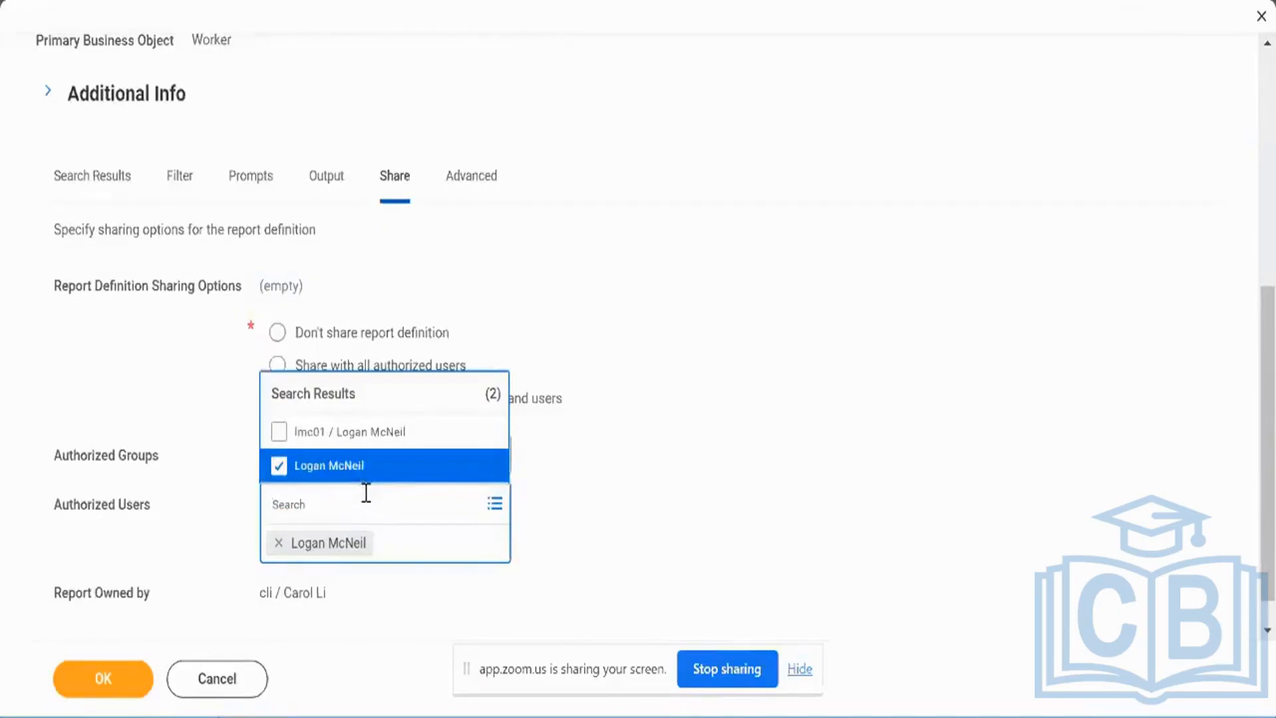
text(joy banks)
click(607, 461)
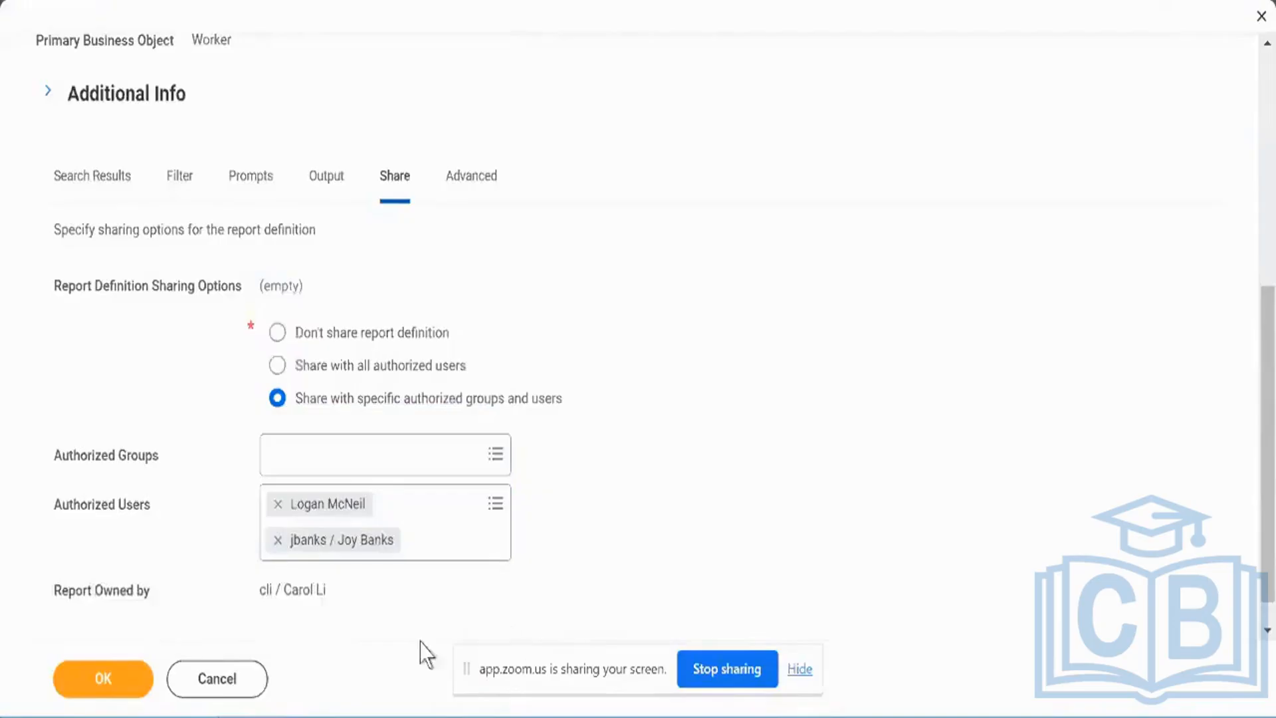
triple_click(282, 590)
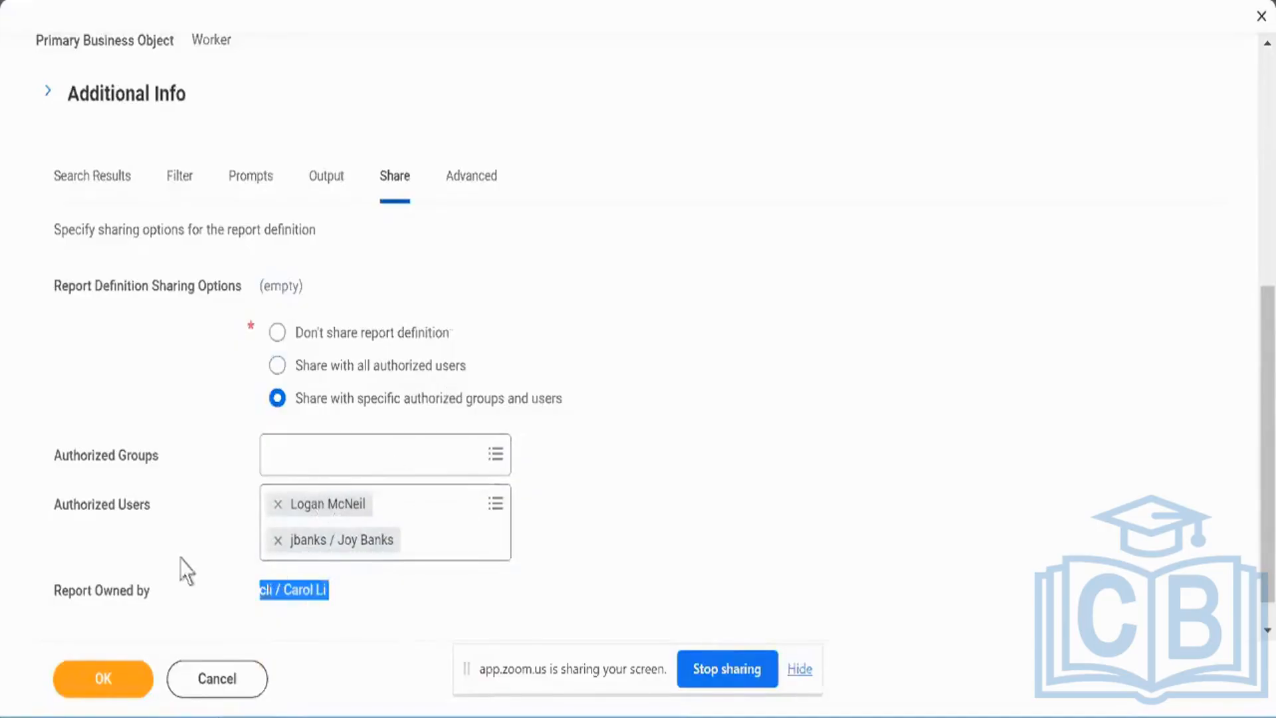
click(302, 583)
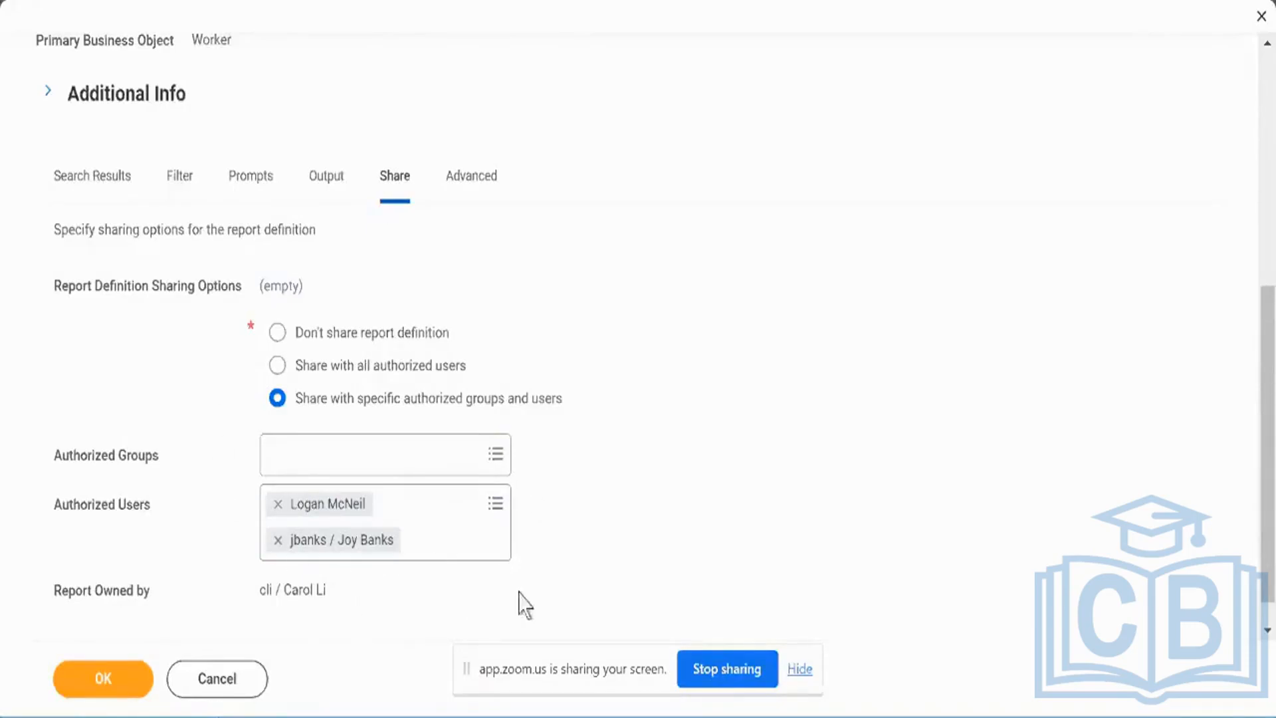
- Show the Advanced tab with its performance, view and web service settings
click(463, 198)
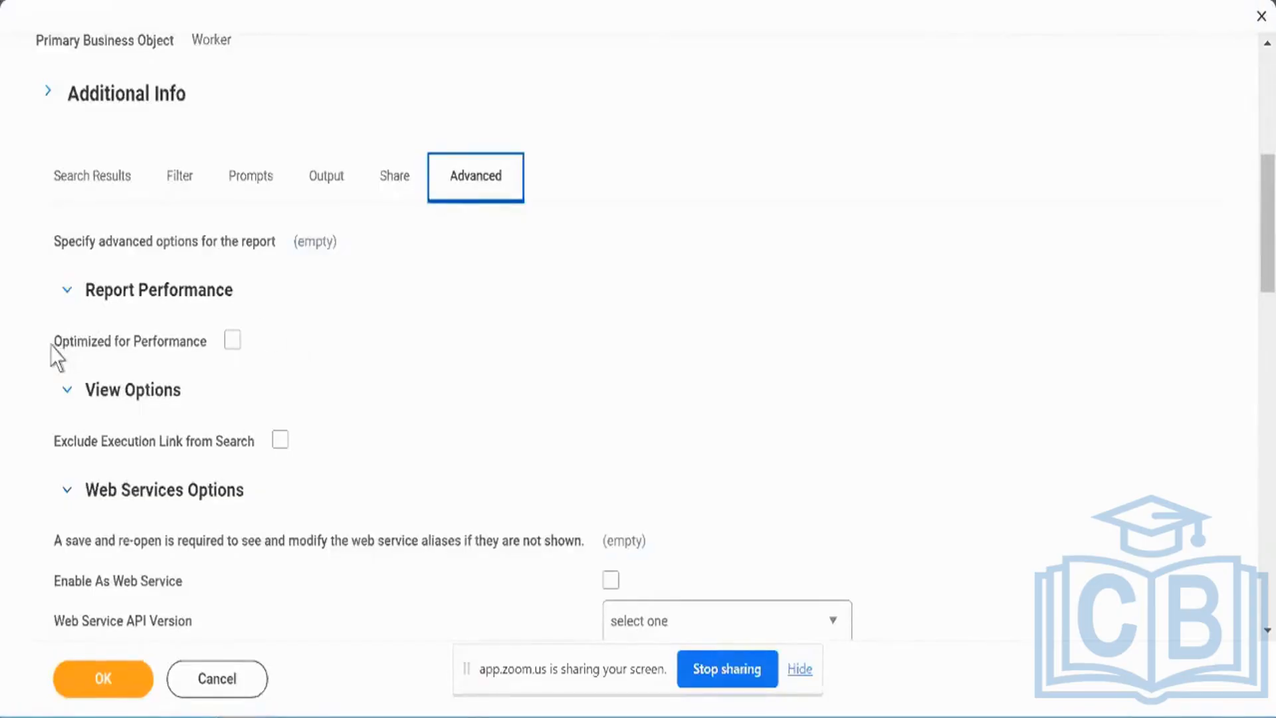
- Highlight the Optimized for Performance option and the 11/10/2023 temporary-report deletion date on the Advanced tab
drag(51, 345, 208, 347)
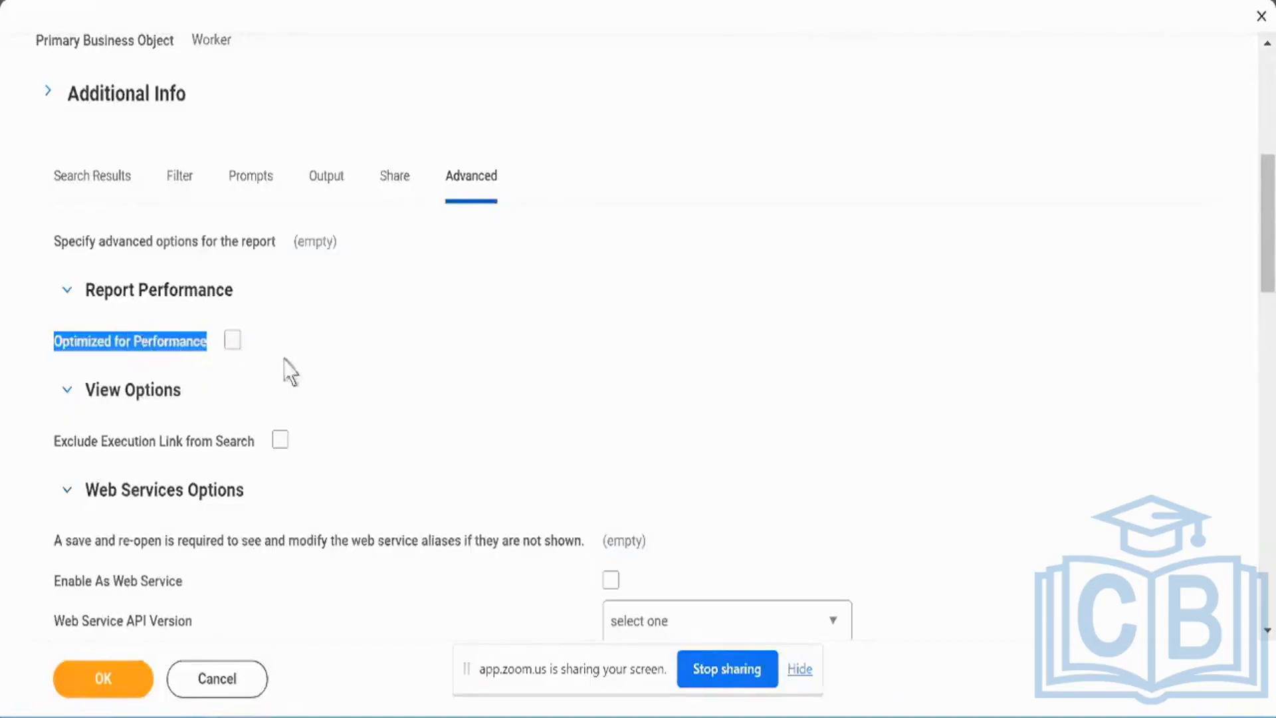
scroll(365, 392, down, 3)
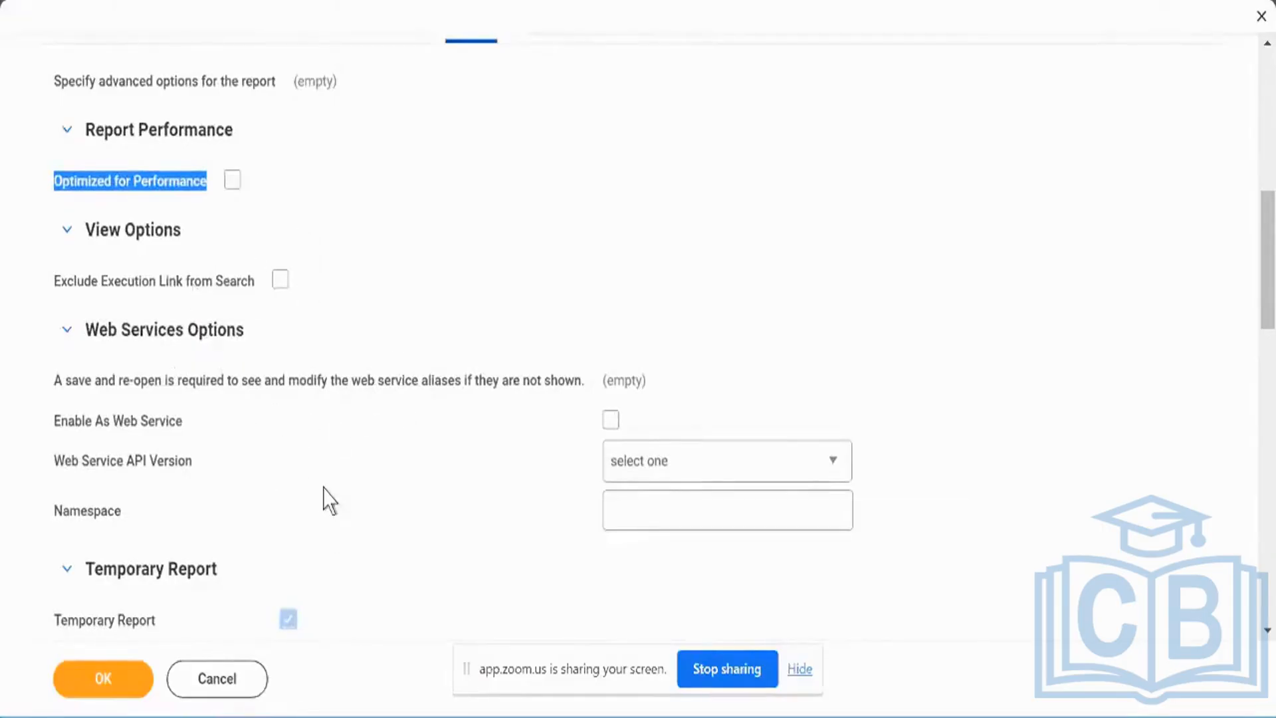
scroll(327, 499, down, 6)
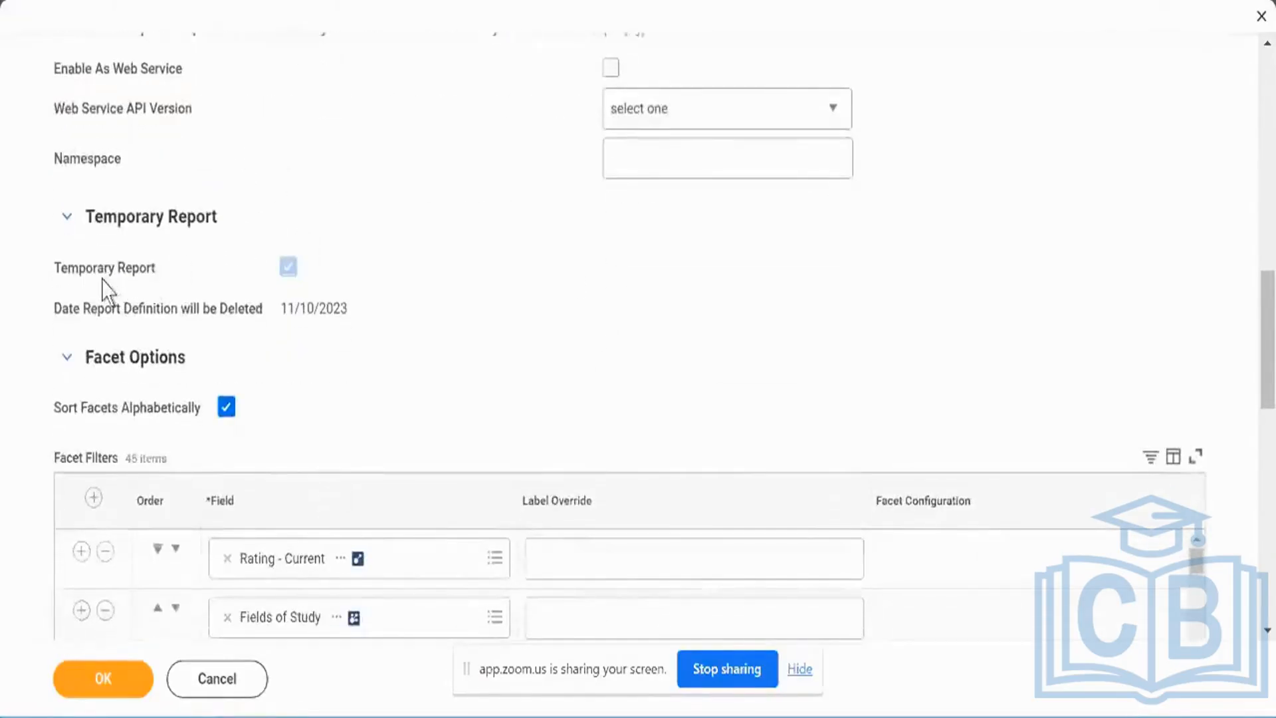
mouse_move(60, 273)
drag(222, 242, 359, 315)
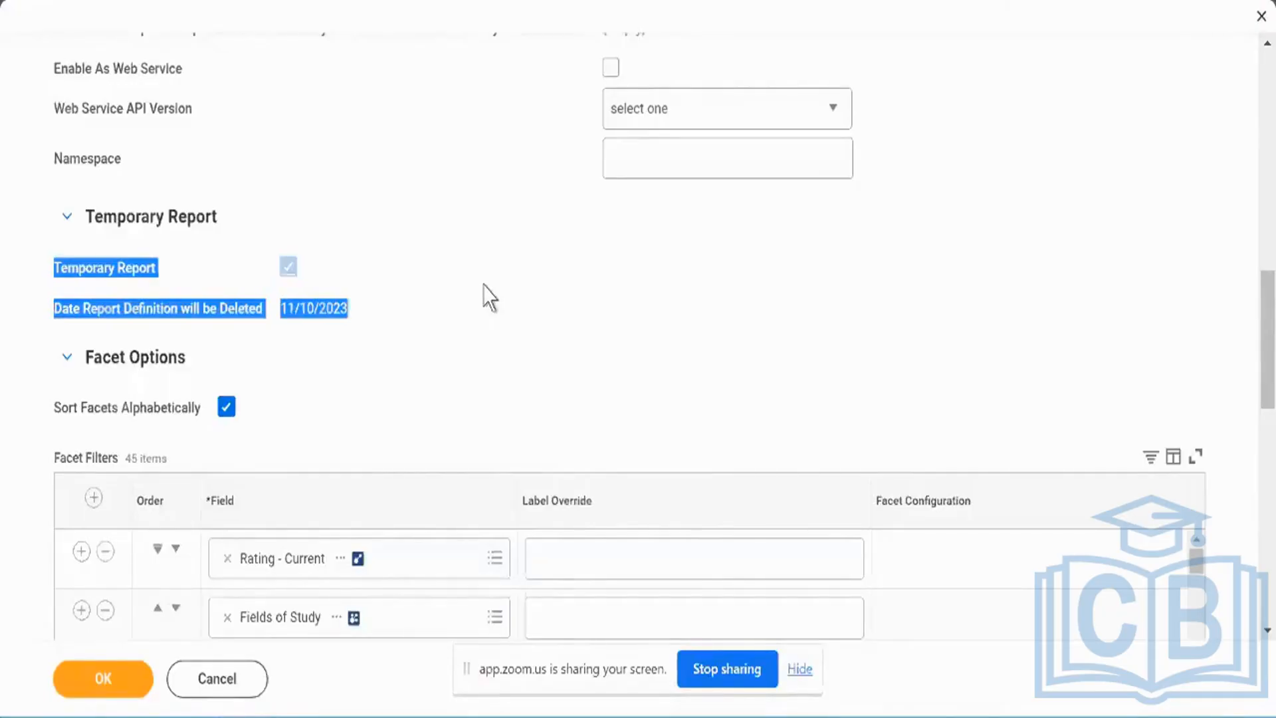
- Scroll through the results facets and the 45-item Facet Filters list with its label overrides
scroll(490, 299, down, 2)
scroll(489, 299, down, 6)
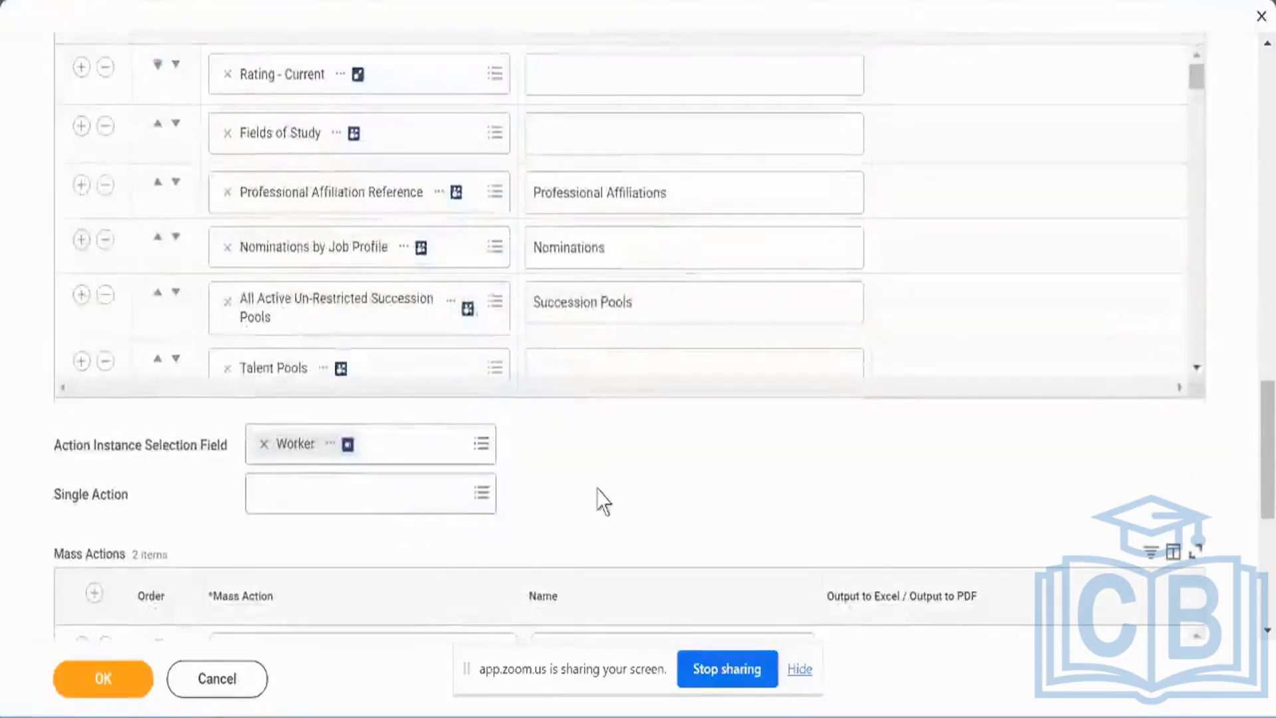
scroll(601, 502, up, 1)
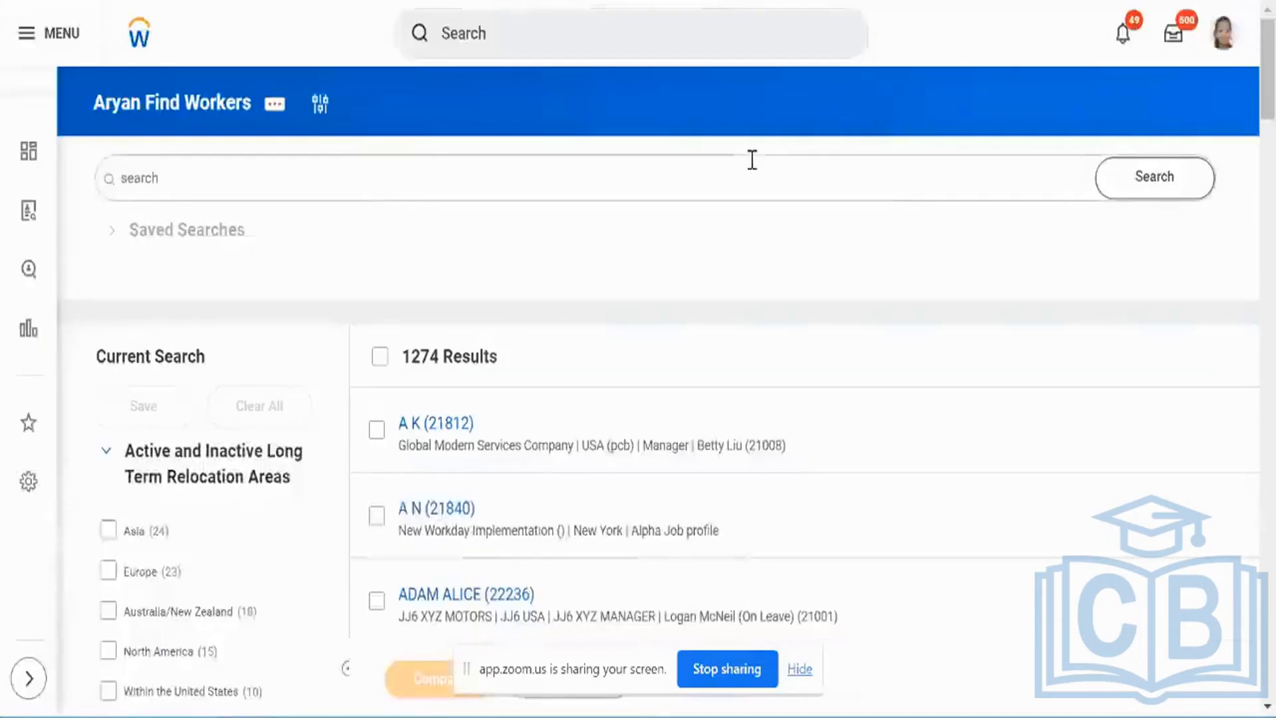
scroll(753, 166, down, 4)
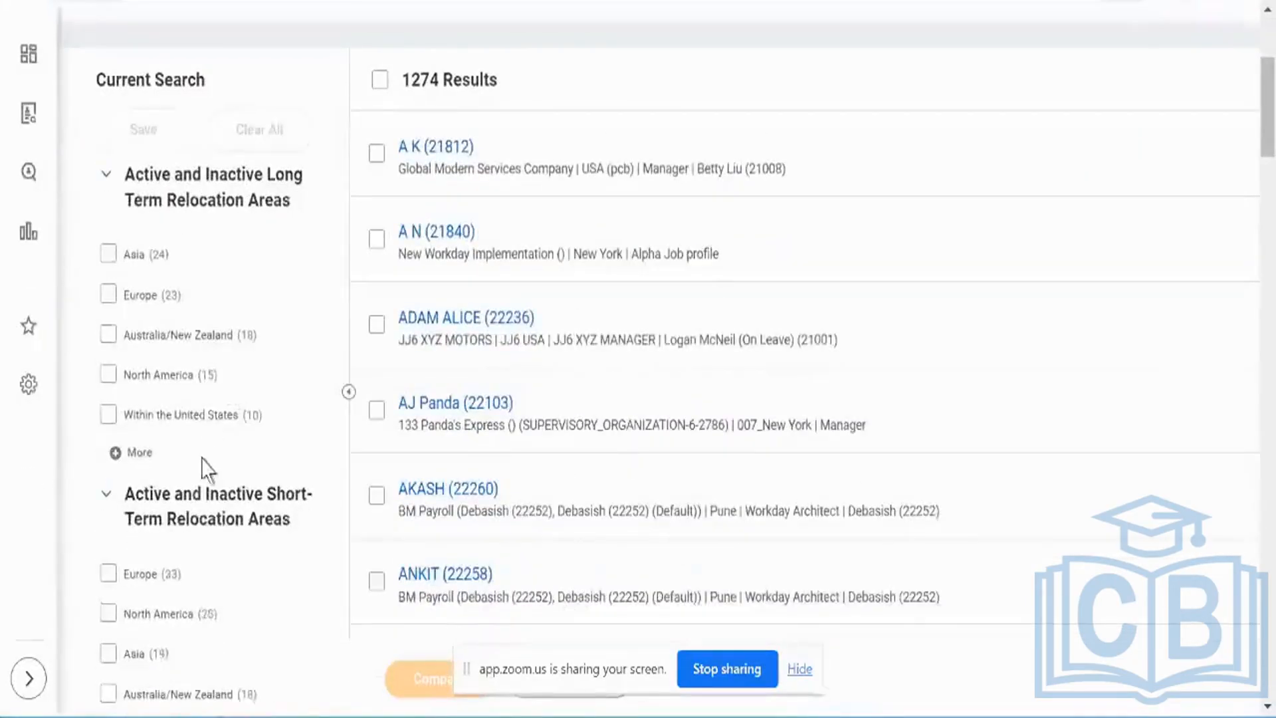
scroll(205, 467, down, 2)
scroll(204, 467, down, 10)
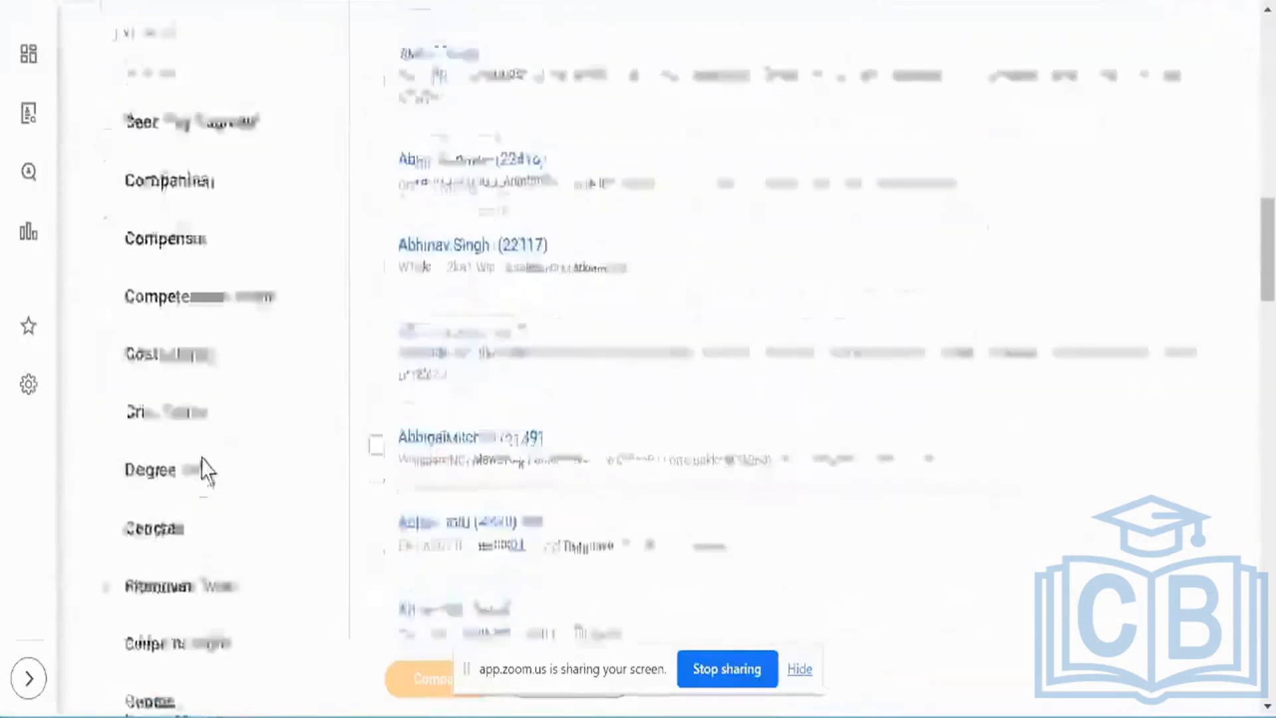
scroll(205, 467, down, 15)
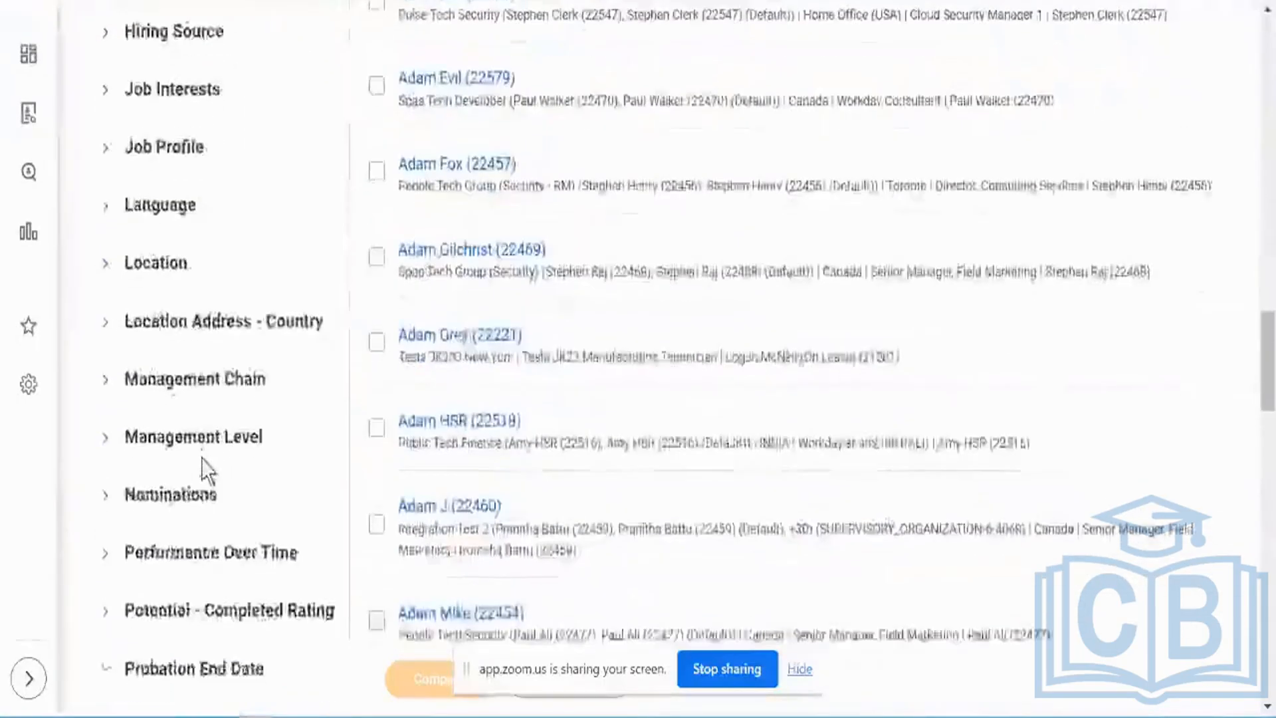
scroll(205, 467, down, 12)
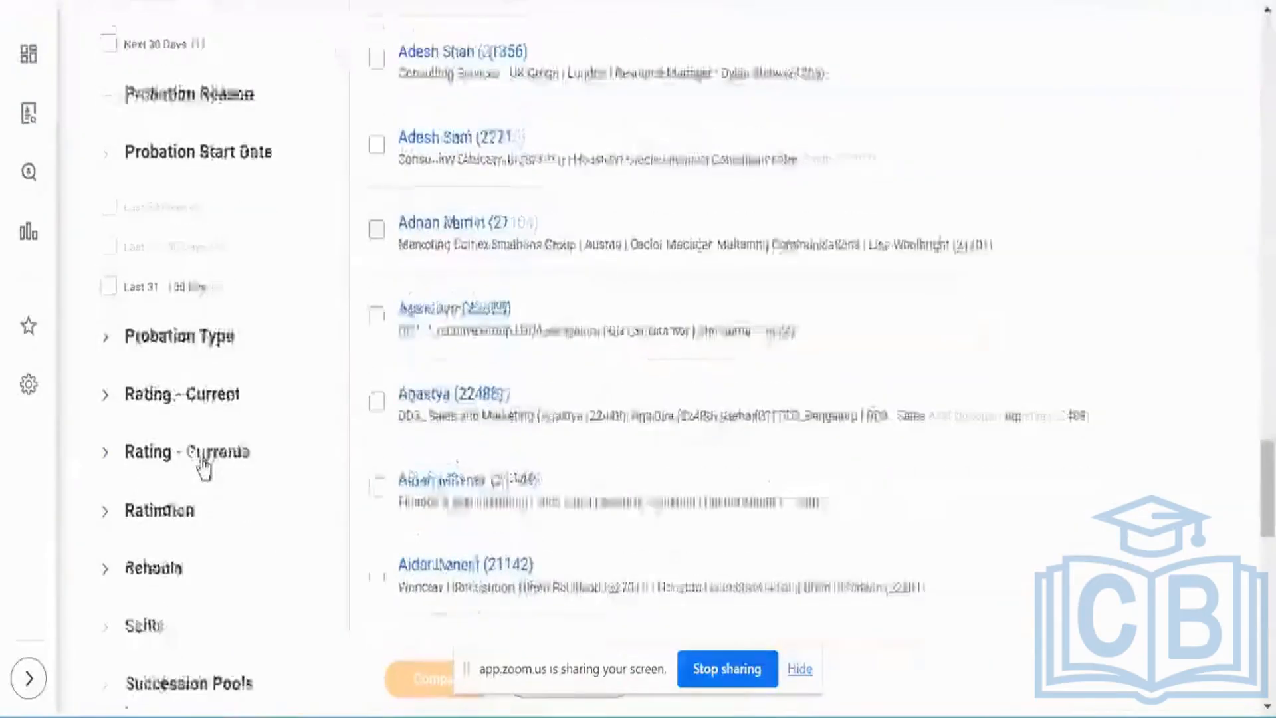
scroll(203, 465, down, 6)
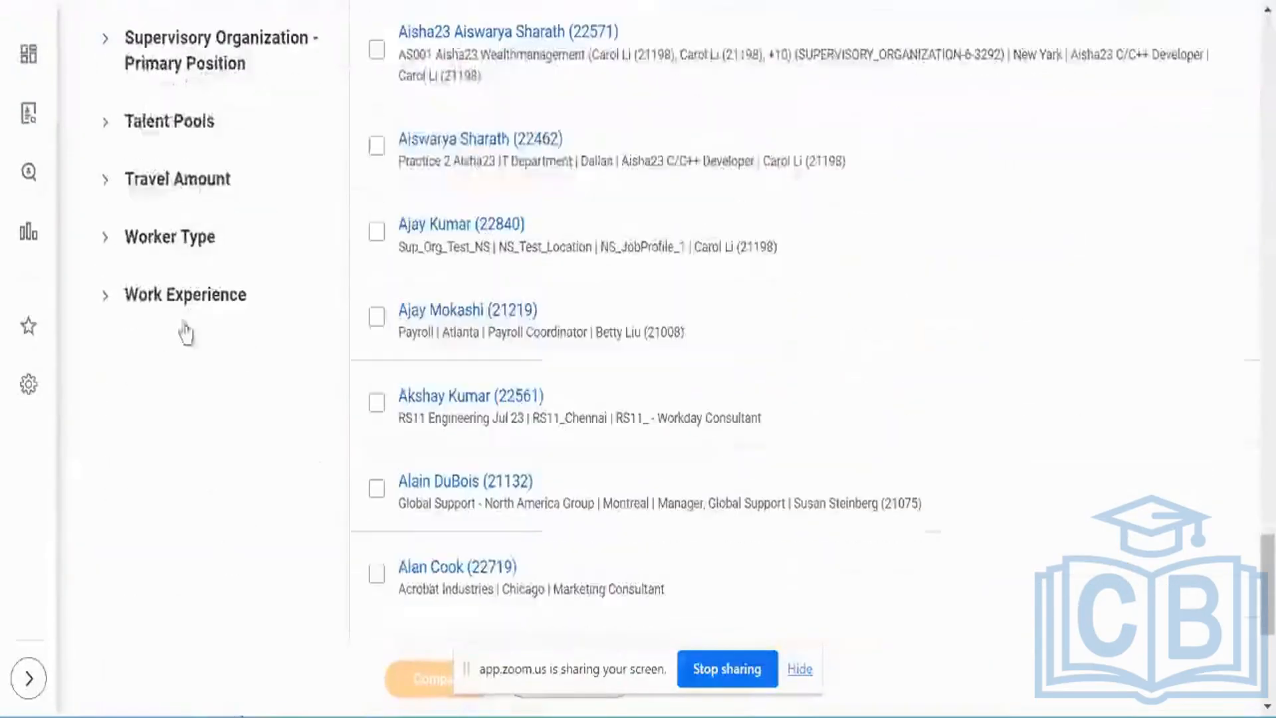
scroll(199, 256, up, 15)
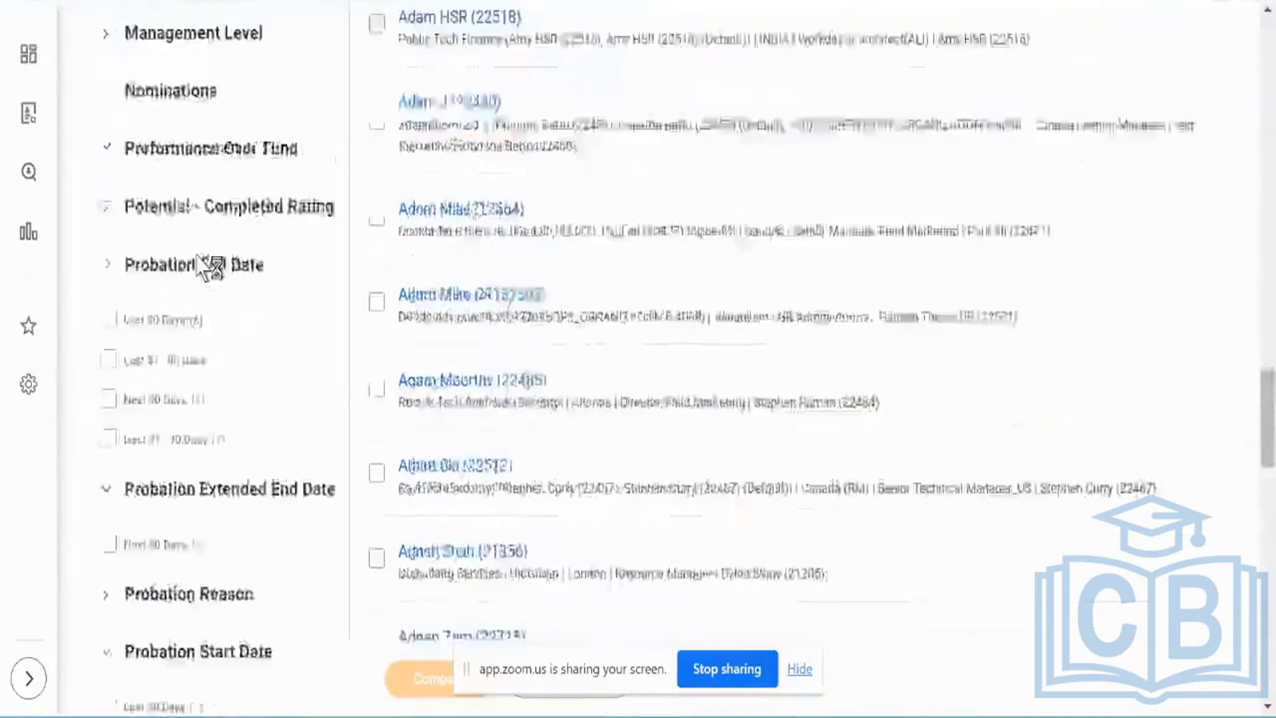
scroll(206, 266, up, 15)
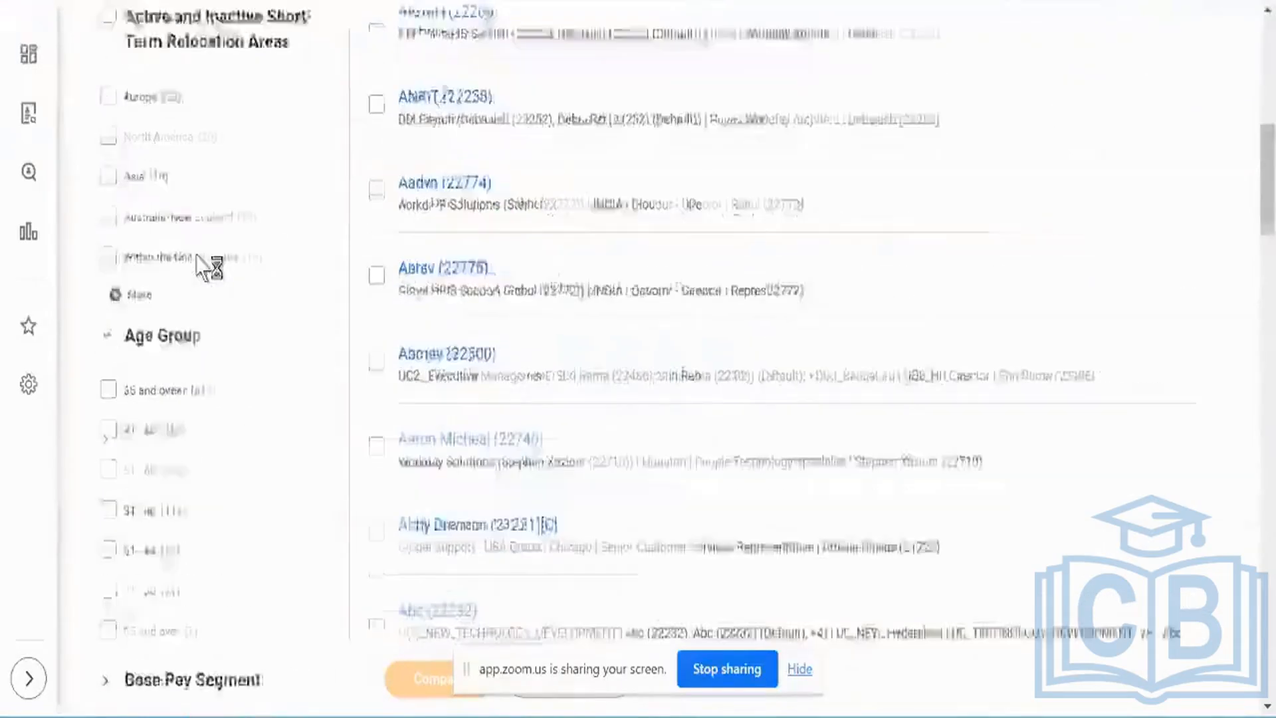
scroll(203, 266, up, 10)
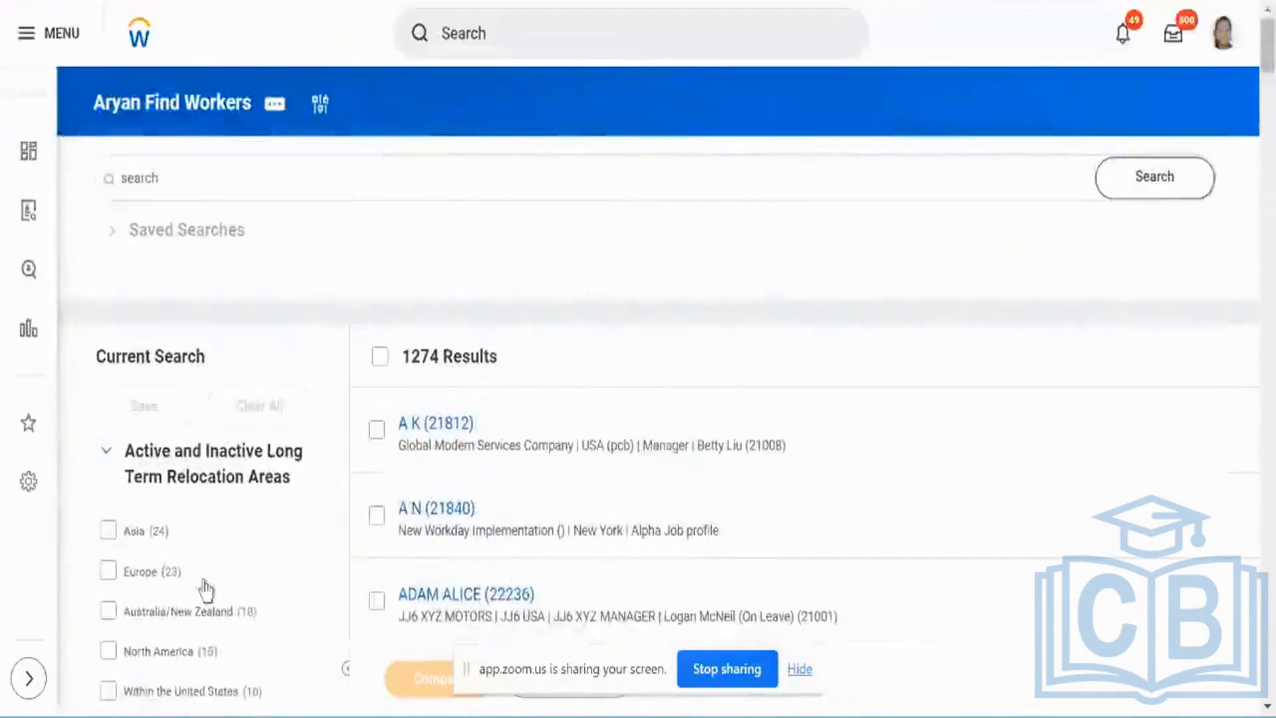
scroll(240, 552, down, 2)
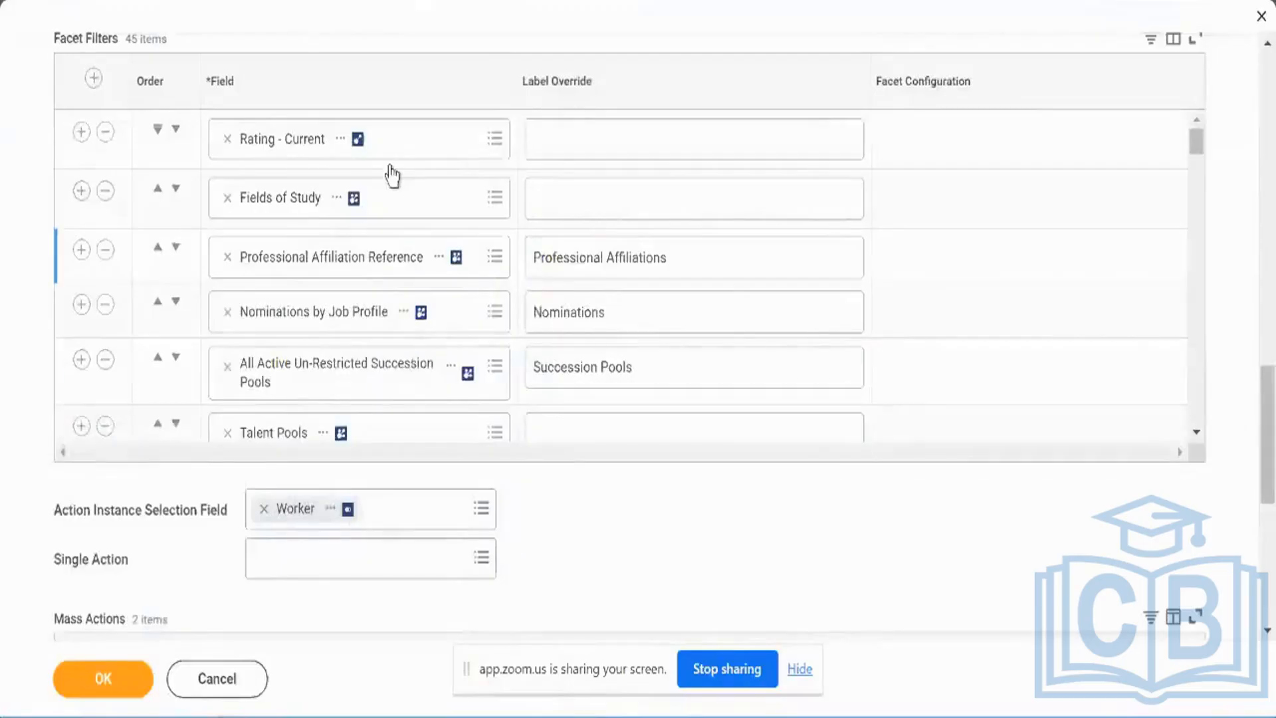
- Scroll through the Facet Filters grid entries before returning to the 1274 worker results
scroll(392, 177, up, 2)
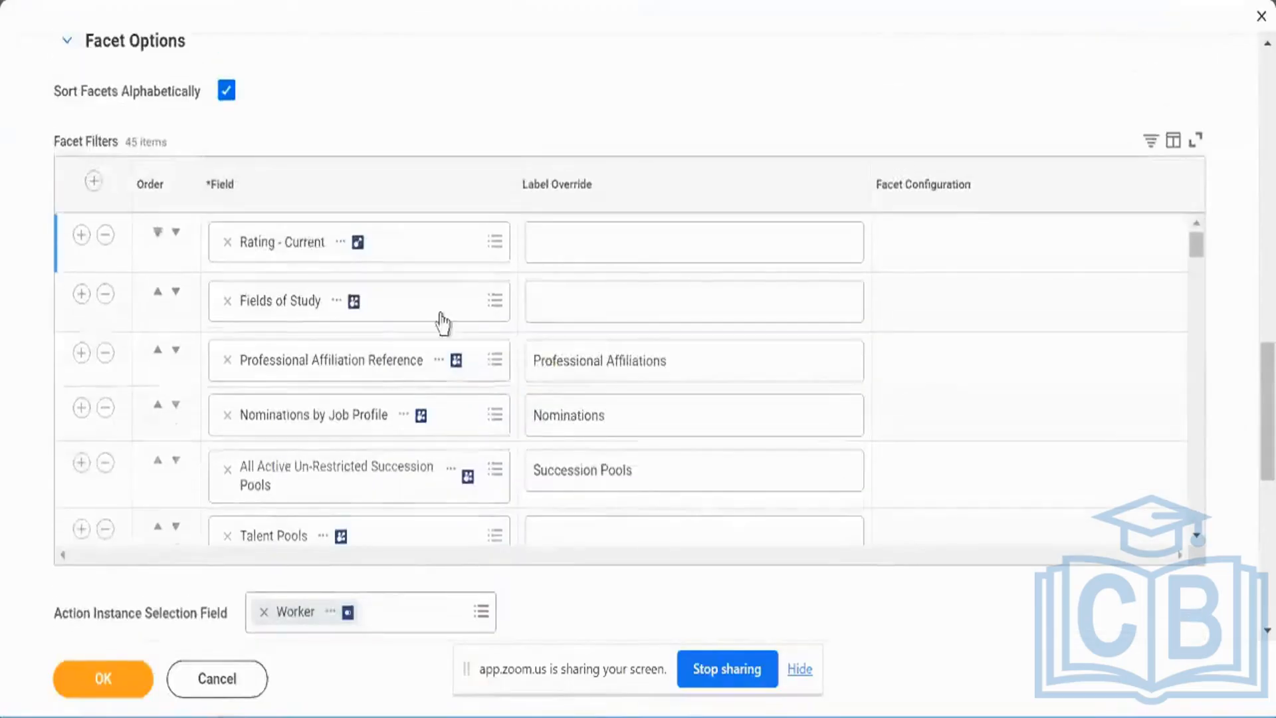
scroll(444, 330, down, 2)
scroll(444, 330, down, 5)
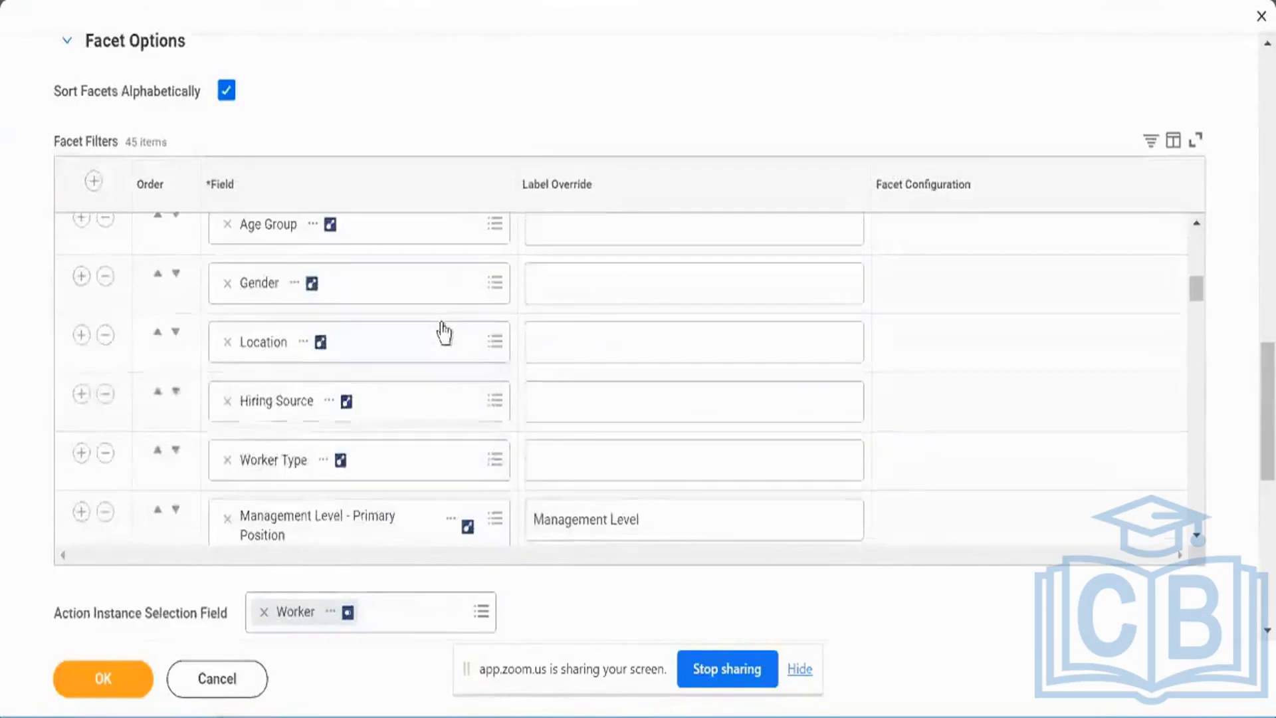
scroll(444, 330, down, 3)
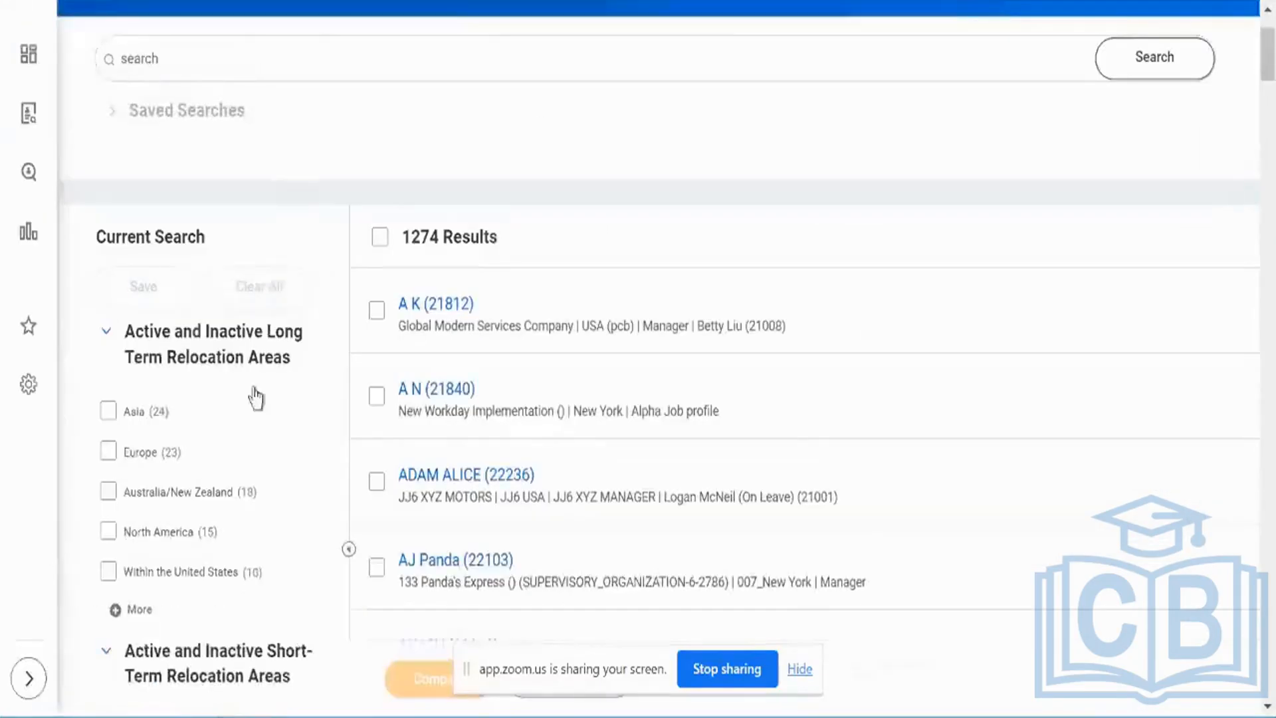
scroll(265, 450, down, 5)
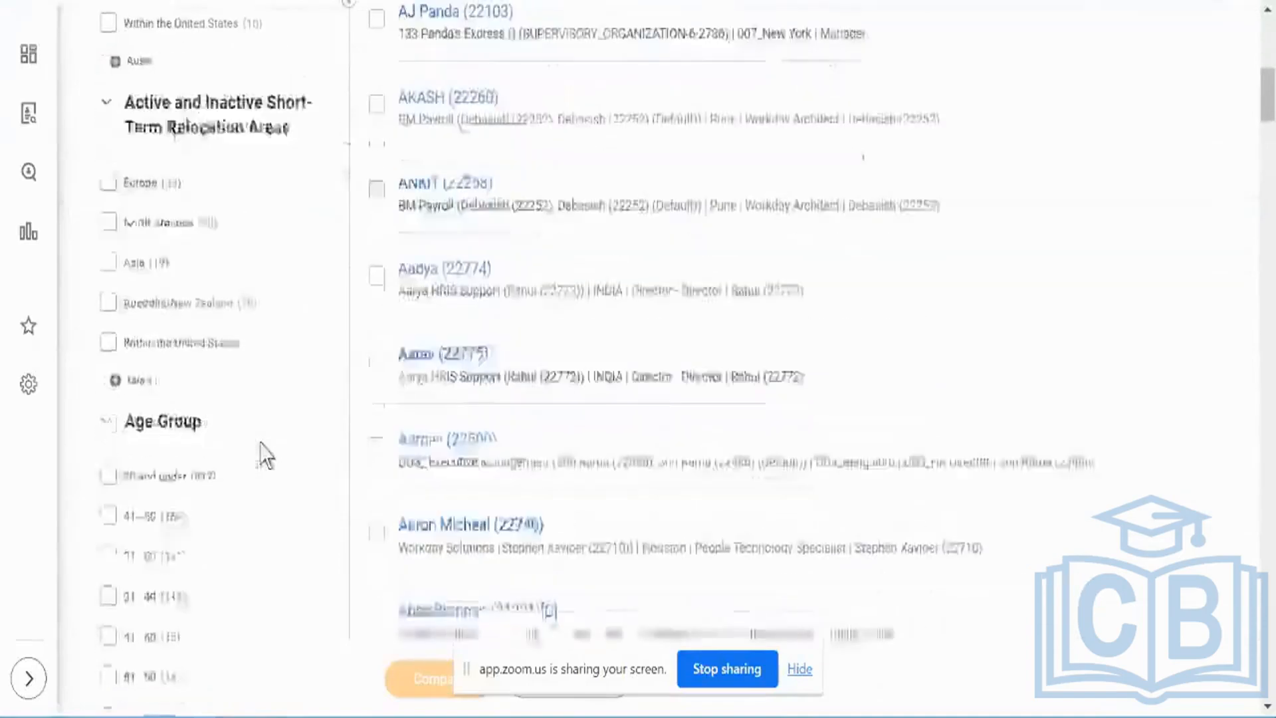
scroll(262, 450, up, 7)
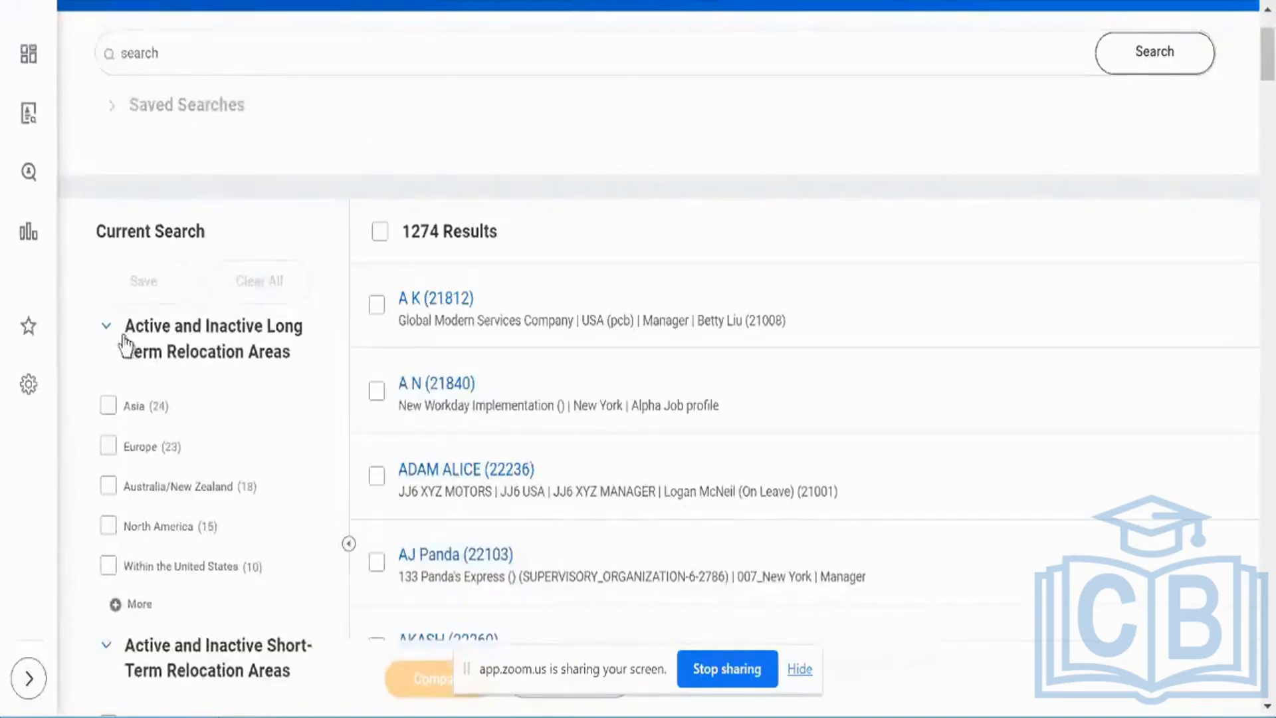
- Collapse the Long Term Relocation Areas, Short-Term Relocation Areas and Age Group facets
click(106, 326)
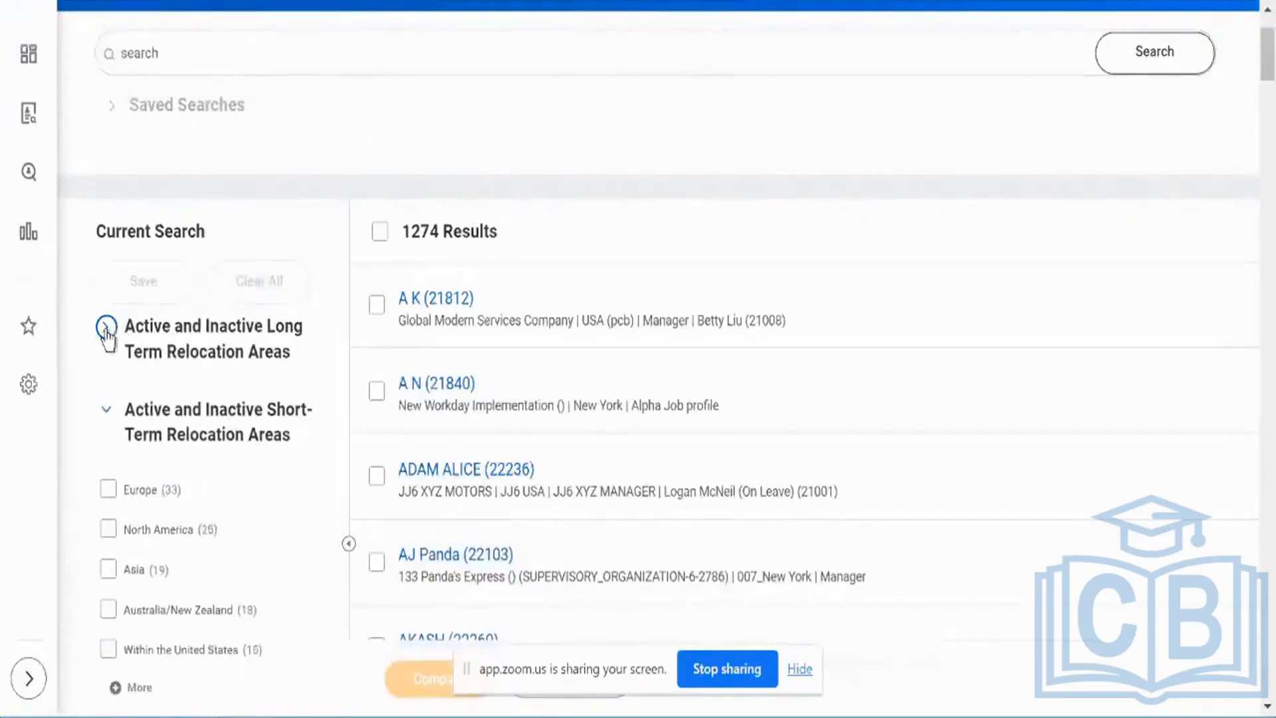
click(106, 410)
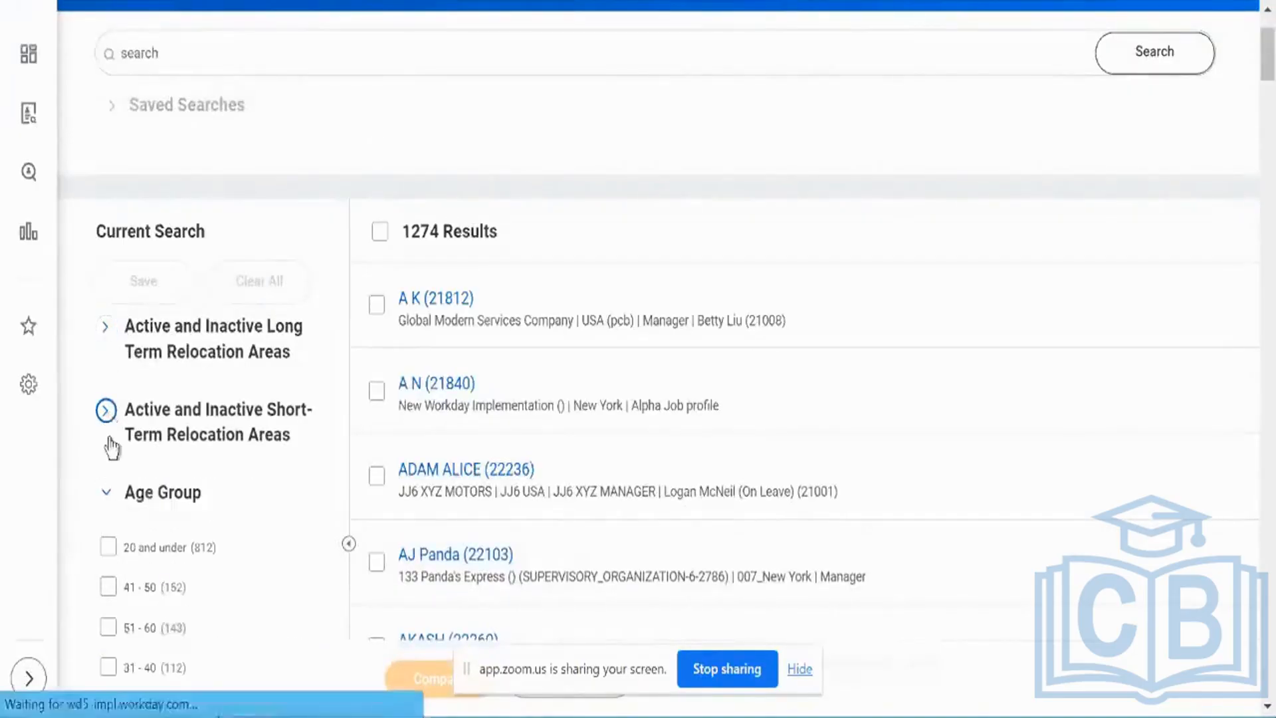
click(108, 495)
- Scroll the Facet Filters list to Current Work Experiences, overridden as 'Work Experience'
scroll(209, 479, down, 10)
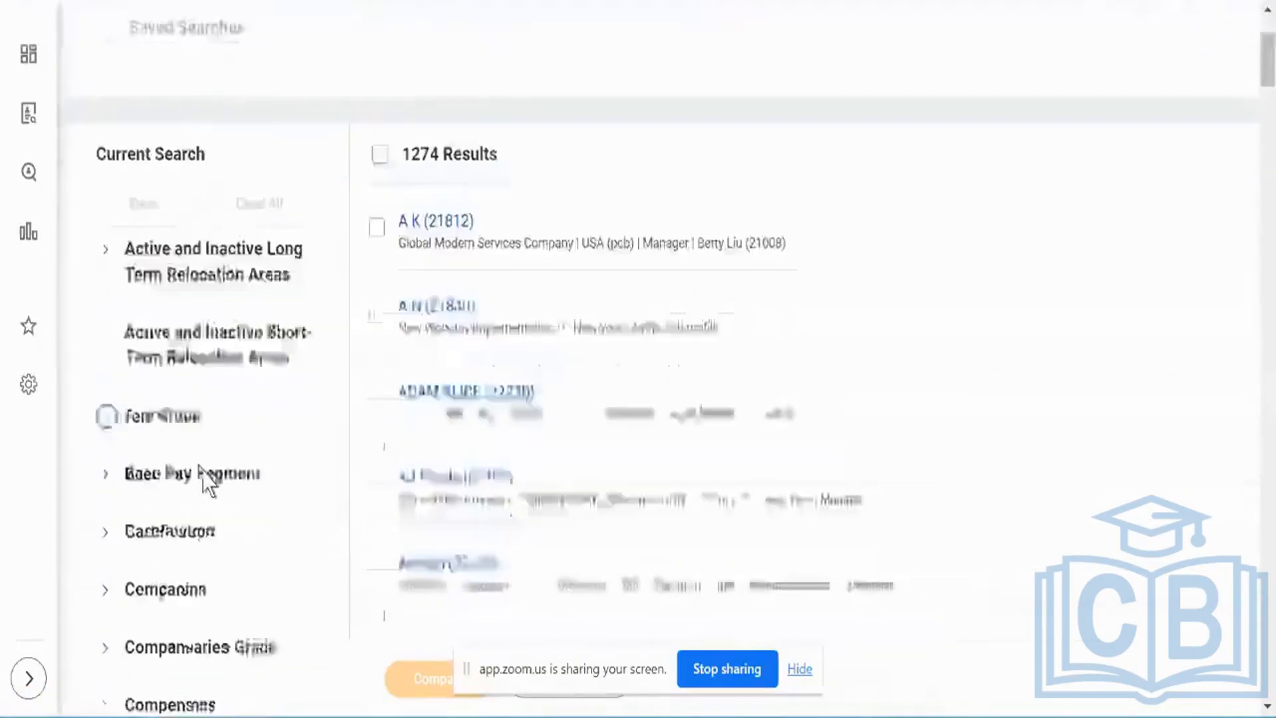
scroll(205, 479, down, 20)
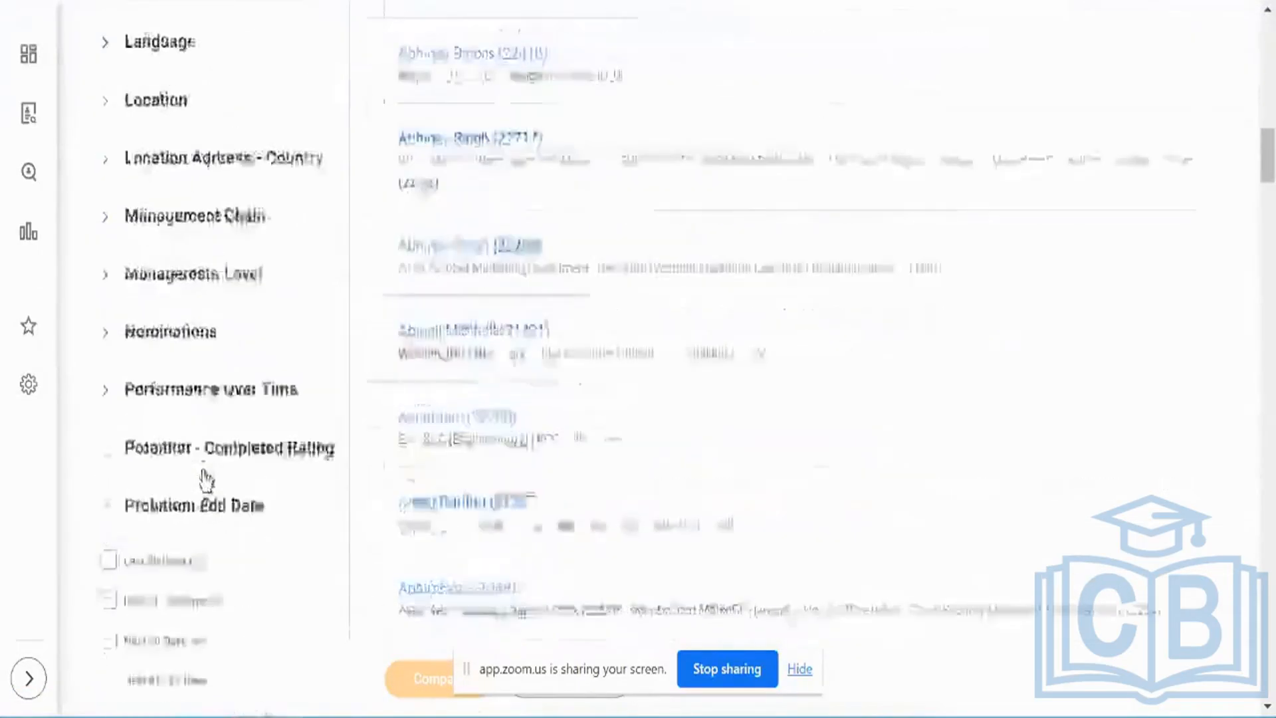
scroll(206, 482, down, 7)
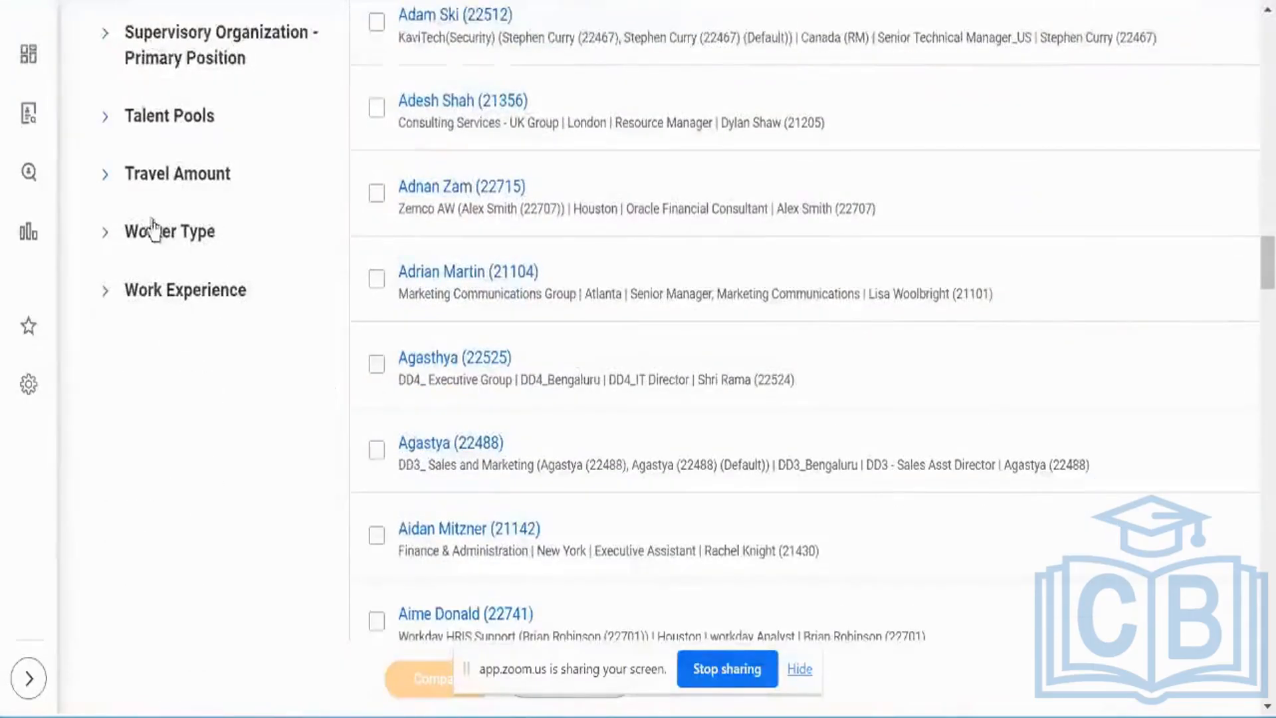
scroll(226, 332, up, 12)
scroll(225, 332, up, 15)
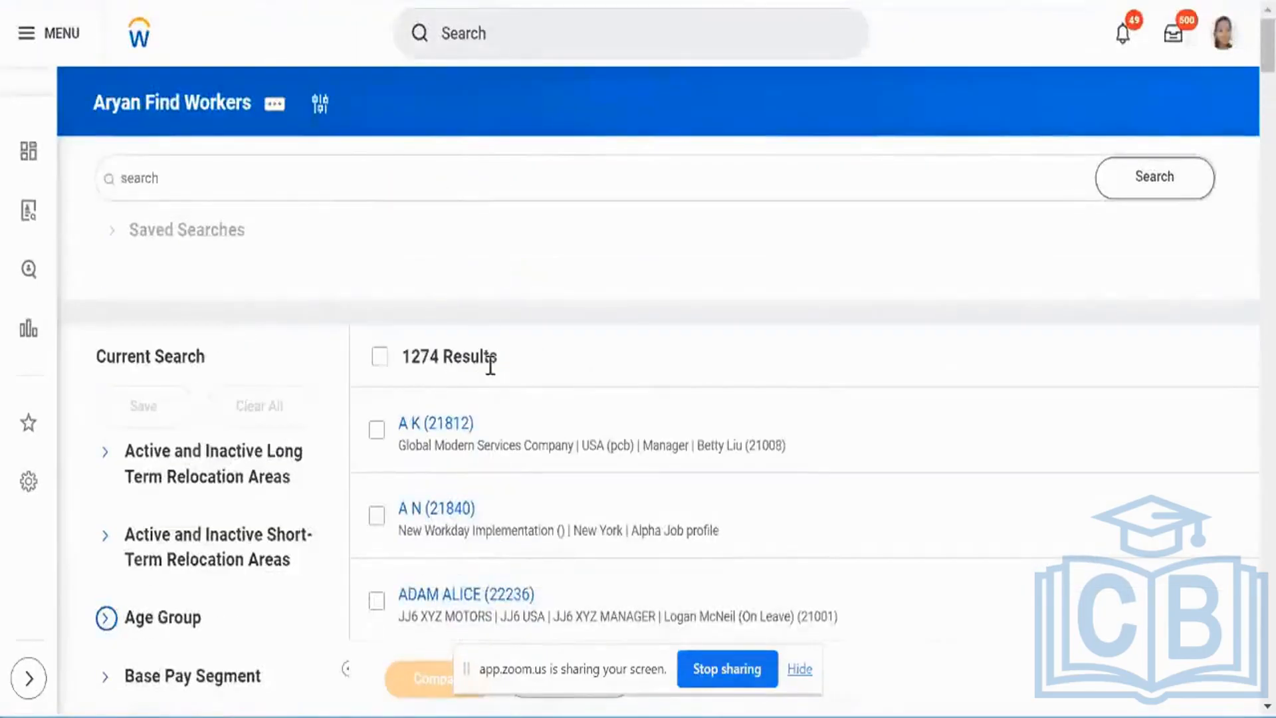
mouse_move(498, 426)
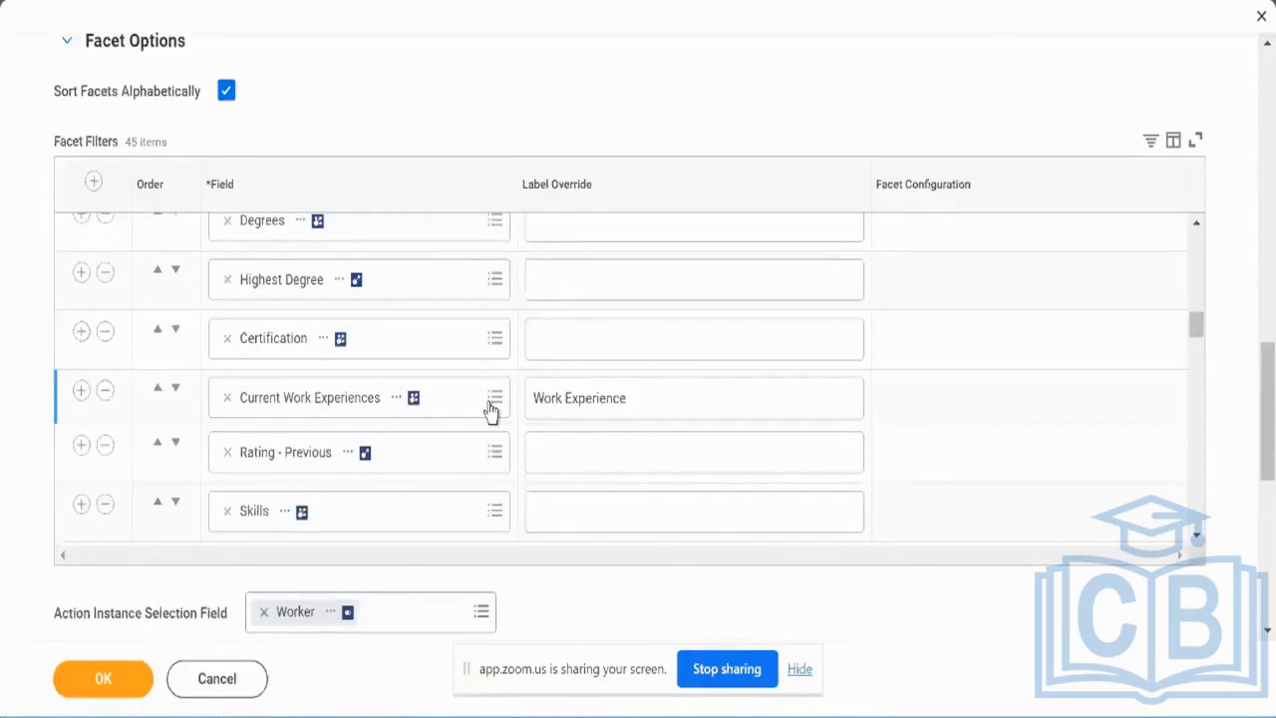
scroll(491, 408, down, 10)
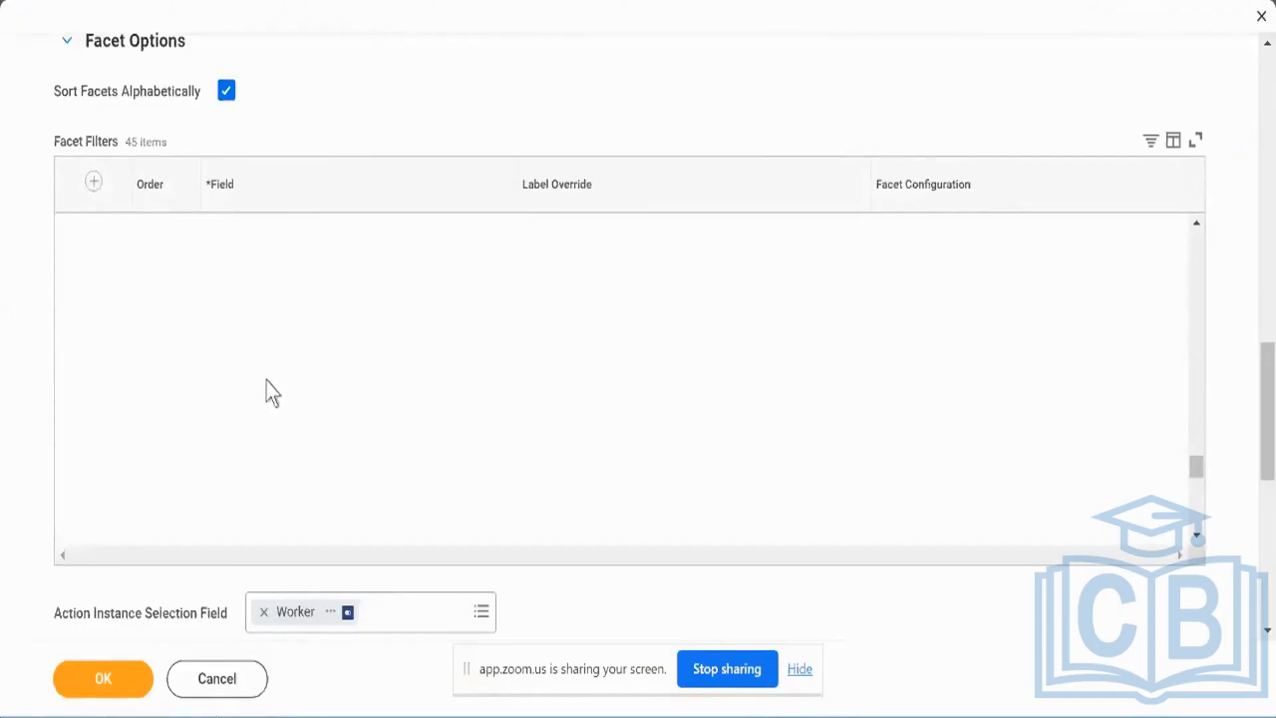
scroll(274, 396, down, 3)
scroll(30, 362, down, 9)
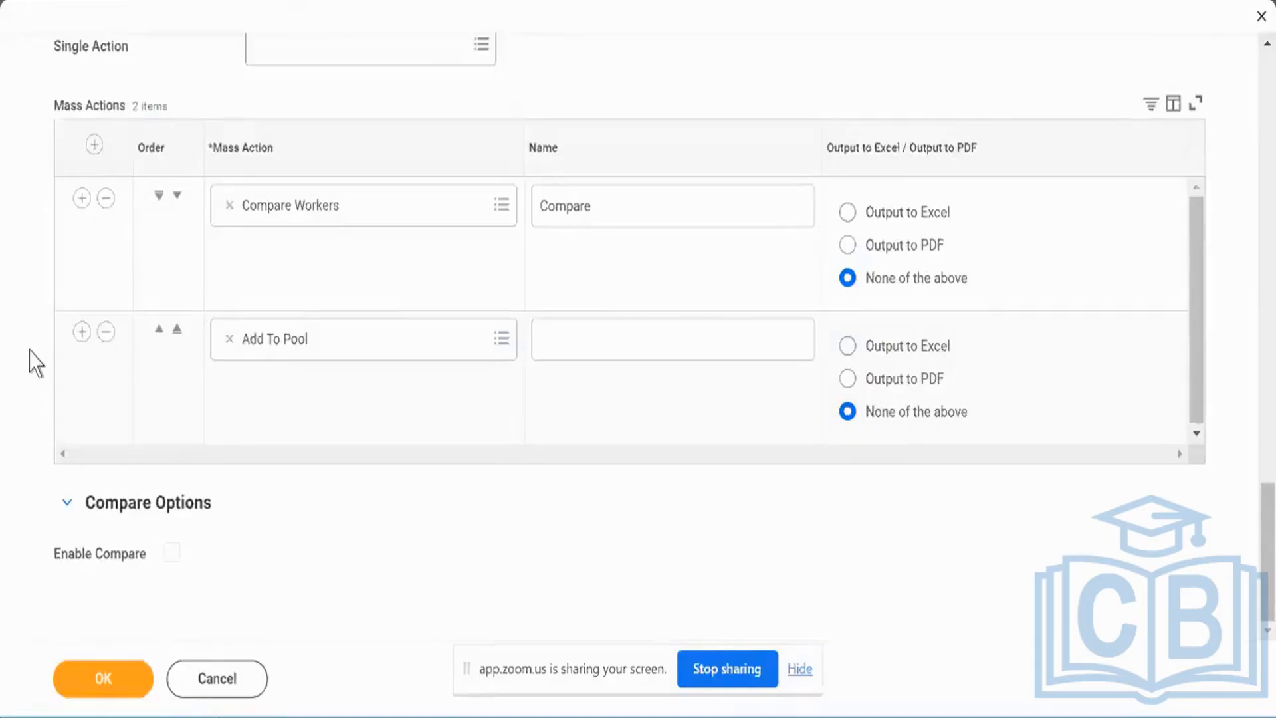
scroll(35, 362, up, 15)
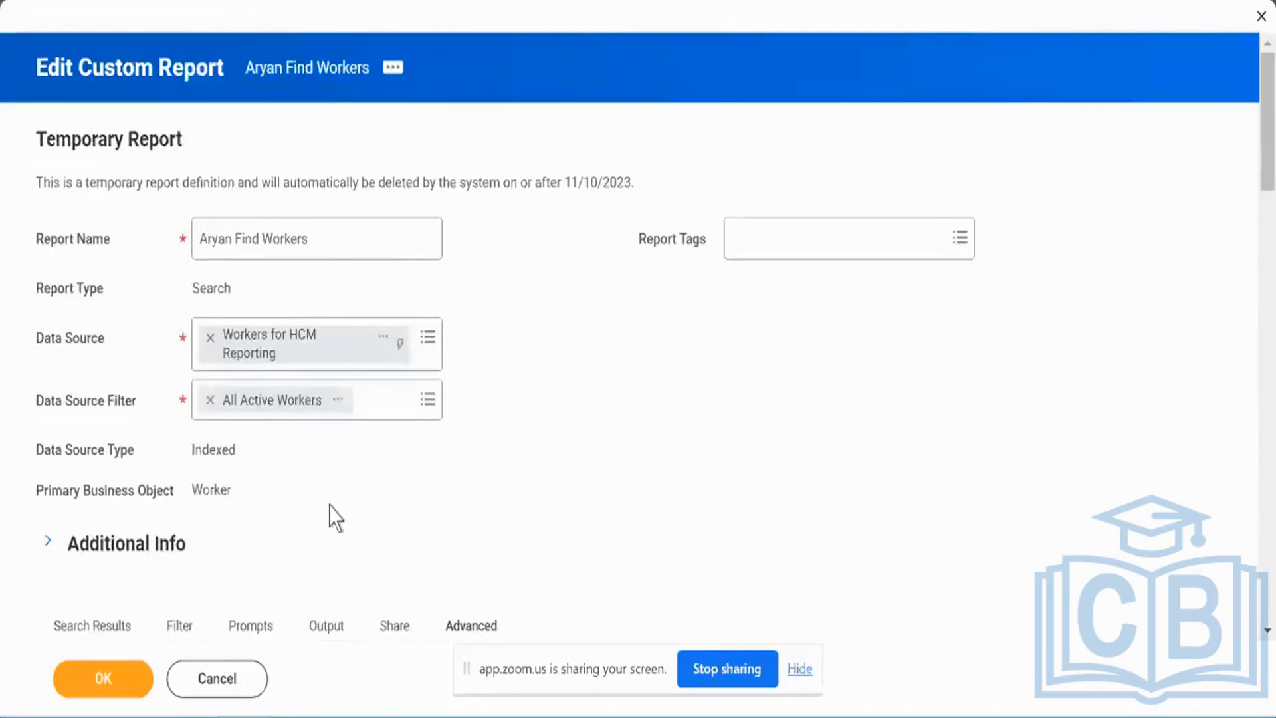
- Confirm the Edit Custom Report form with OK to store the Find Workers definition
click(118, 678)
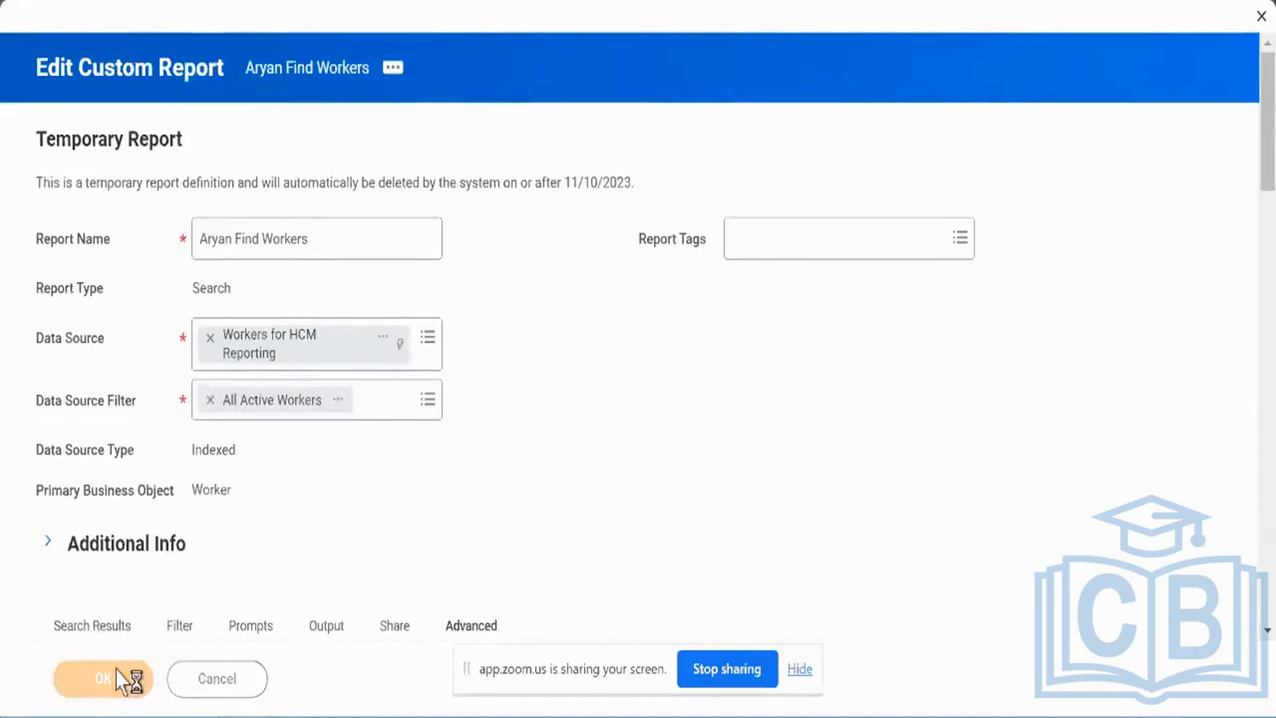